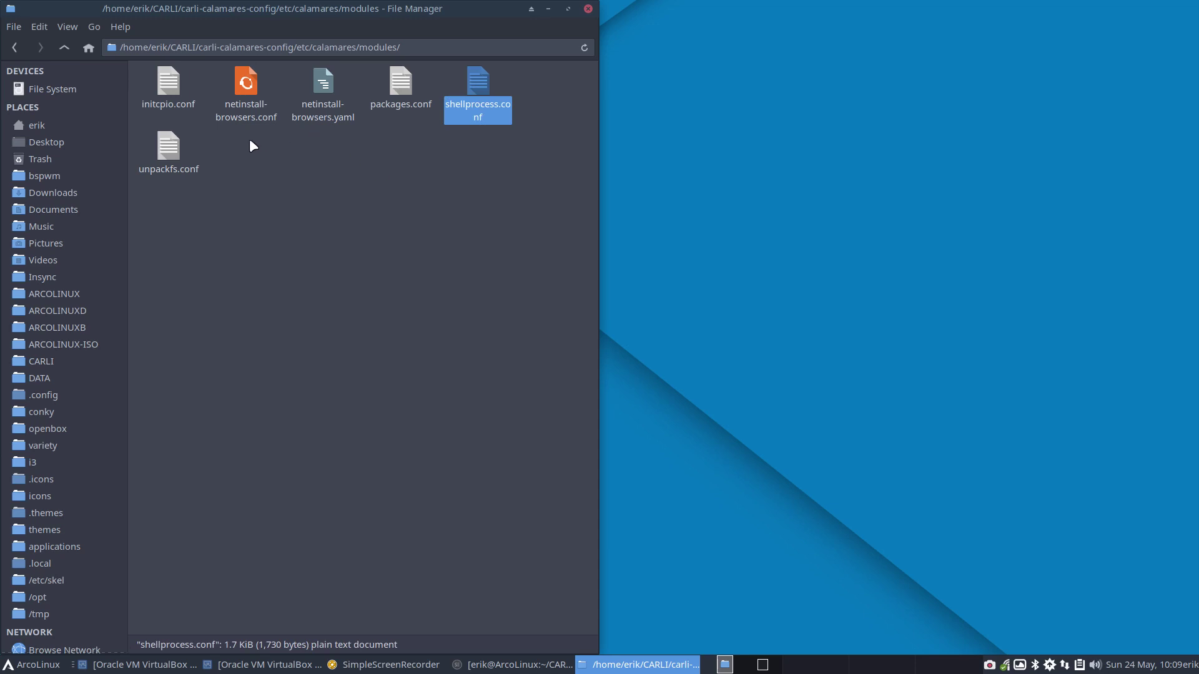
Browse into CARLI, then carli-6, to show build.sh, packages.x86_64 and pacman.conf
{"action": "left_click_drag", "start_coordinate": [249, 138], "coordinate": [347, 117]}
{"action": "left_click", "coordinate": [403, 88]}
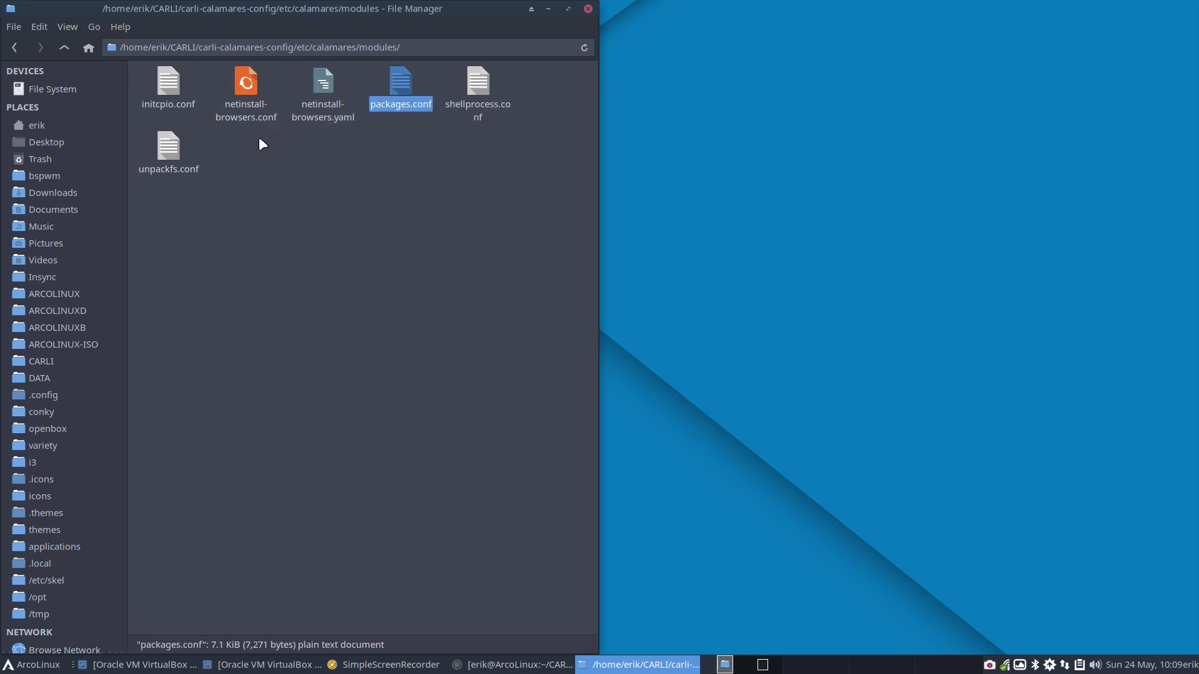
{"action": "left_click", "coordinate": [94, 360]}
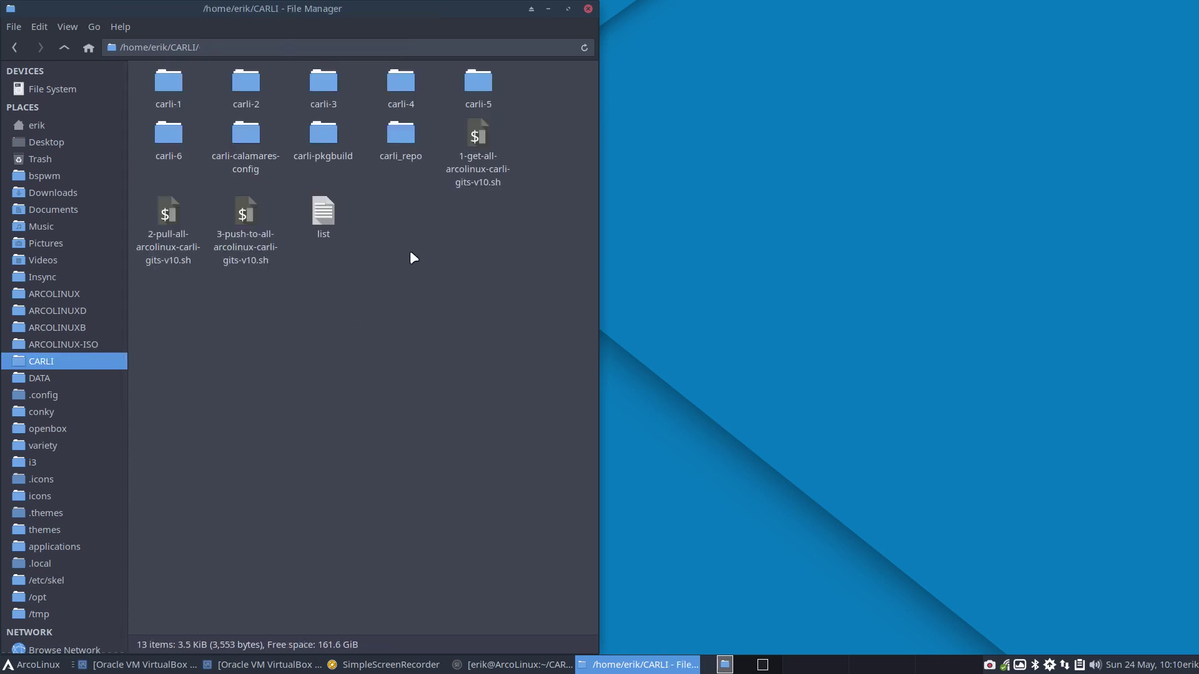
{"action": "left_click", "coordinate": [175, 137]}
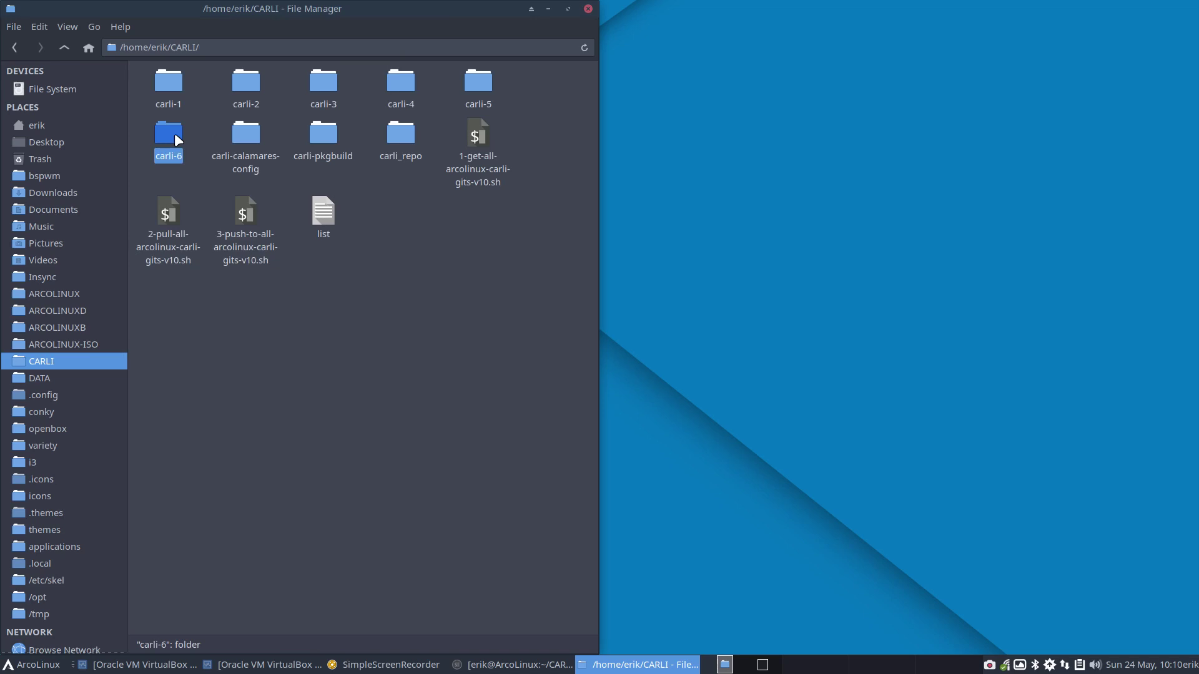
{"action": "double_click", "coordinate": [175, 136]}
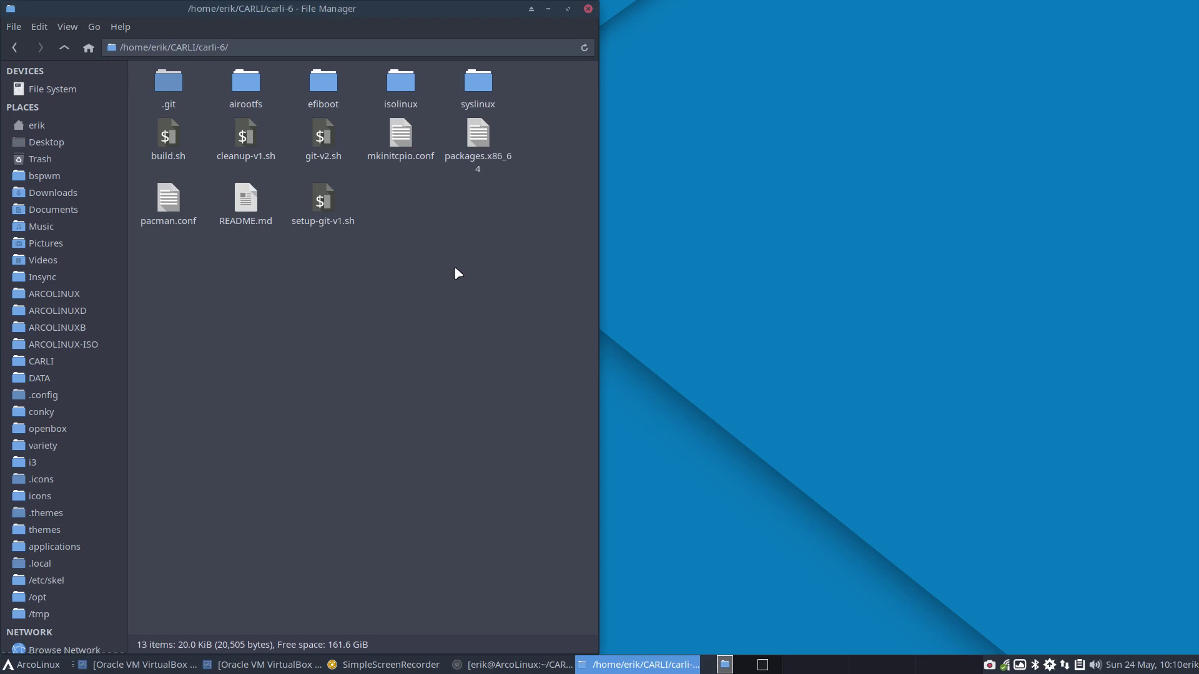
Duplicate packages.x86_64 and rename the copy to packages-plasma.x86_64
{"action": "left_click", "coordinate": [476, 132]}
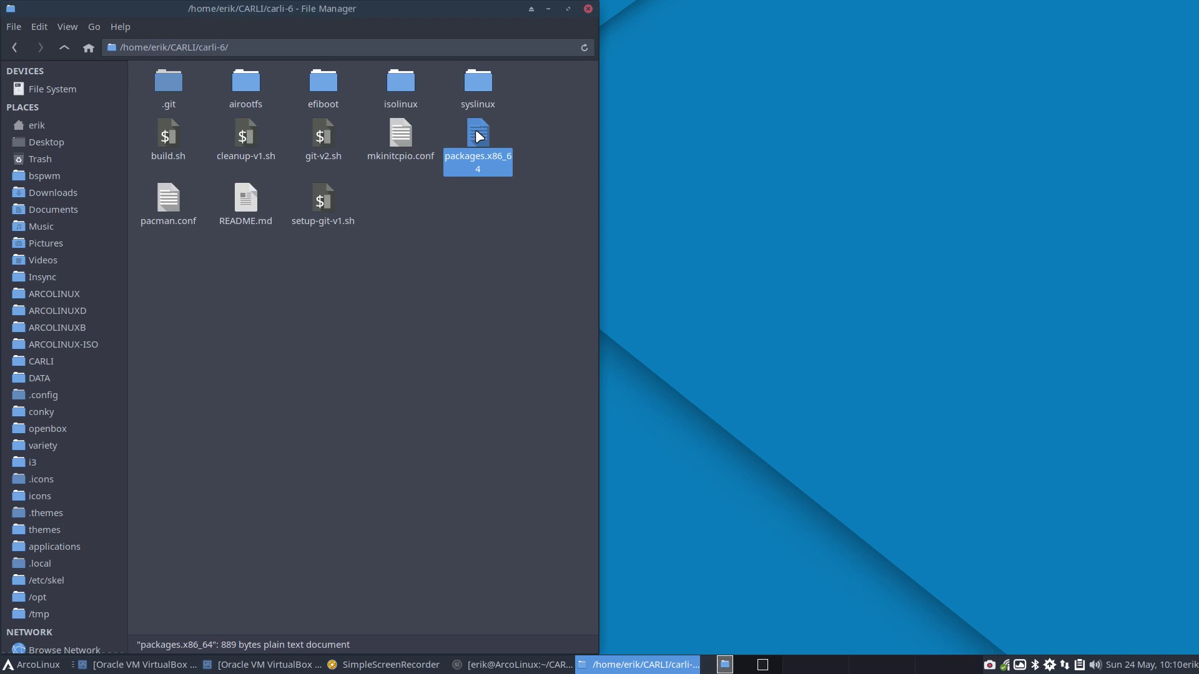
{"action": "key", "text": "ctrl+v"}
{"action": "key", "text": "F2"}
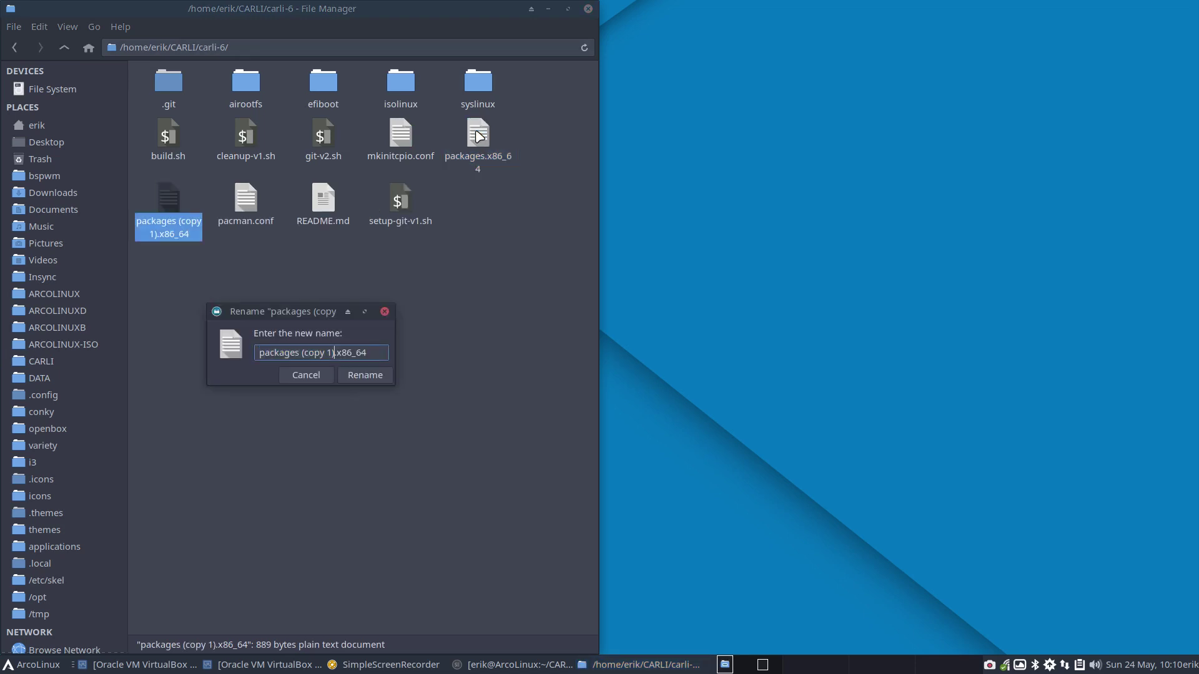
{"action": "key", "text": "BackSpace"}
{"action": "key", "text": "BackSpace"}
{"action": "key", "text": "BackSpace"}
{"action": "key", "text": "BackSpace"}
{"action": "key", "text": "BackSpace"}
{"action": "key", "text": "BackSpace"}
{"action": "key", "text": "BackSpace"}
{"action": "key", "text": "BackSpace"}
{"action": "type", "text": "-plasma"}
{"action": "key", "text": "Return"}
Open the original packages.x86_64 in Sublime Text
{"action": "left_click", "coordinate": [480, 137]}
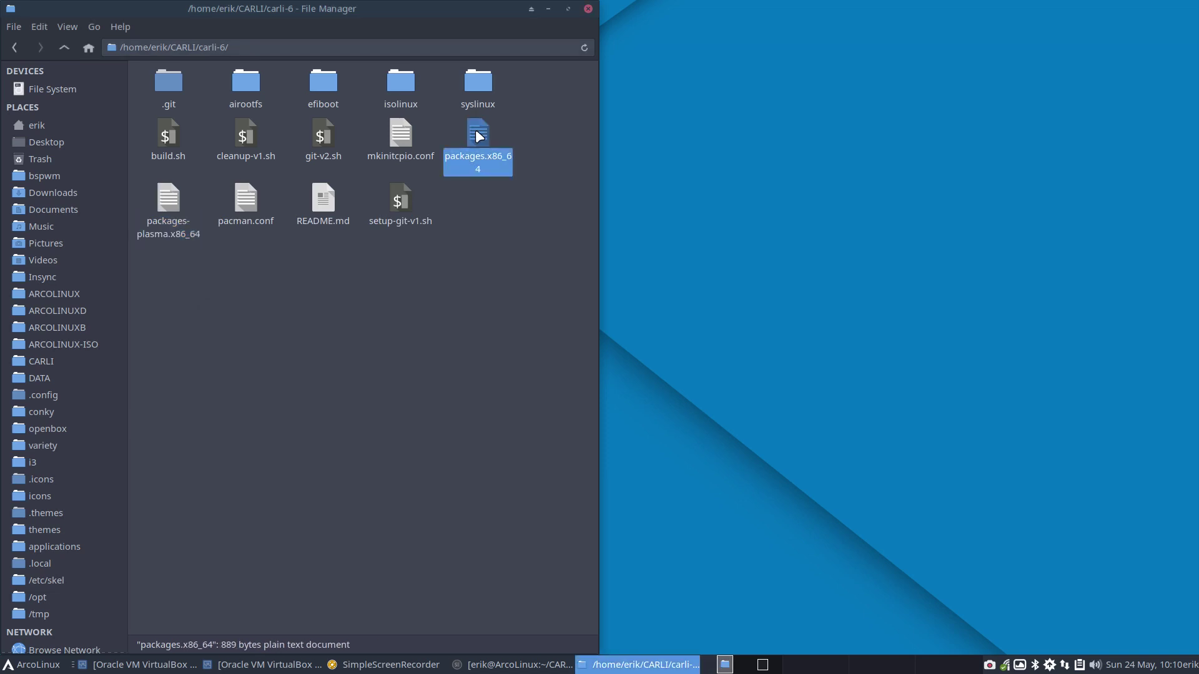
{"action": "left_click", "coordinate": [172, 199]}
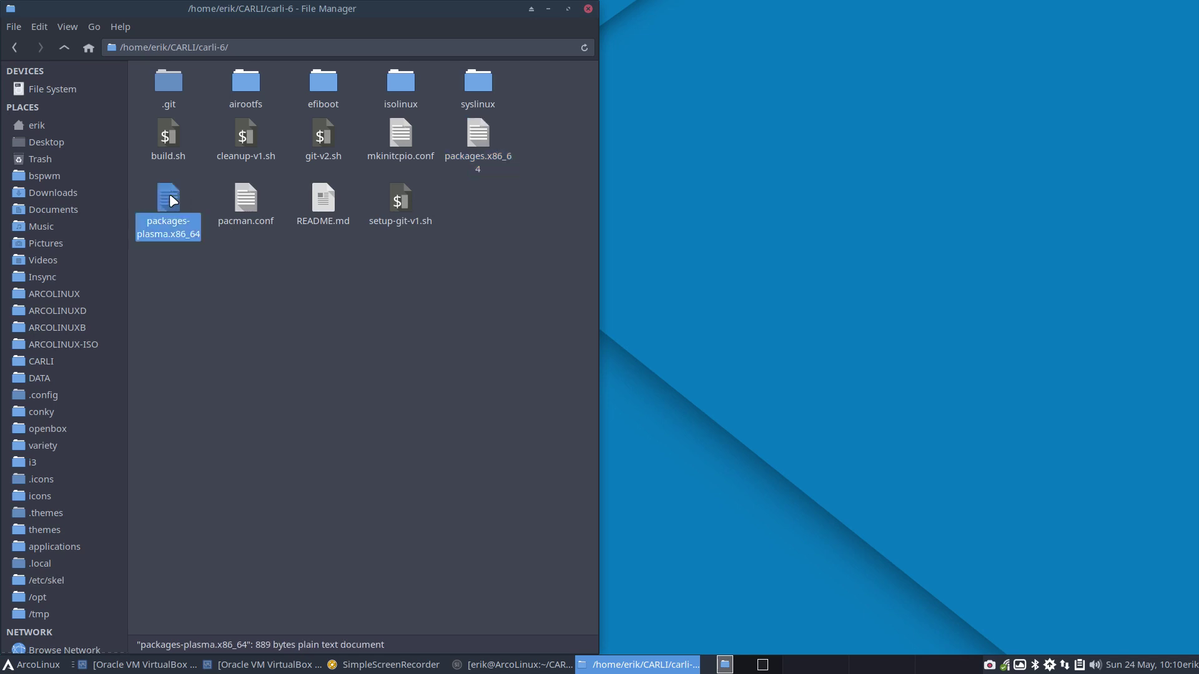
{"action": "double_click", "coordinate": [481, 138]}
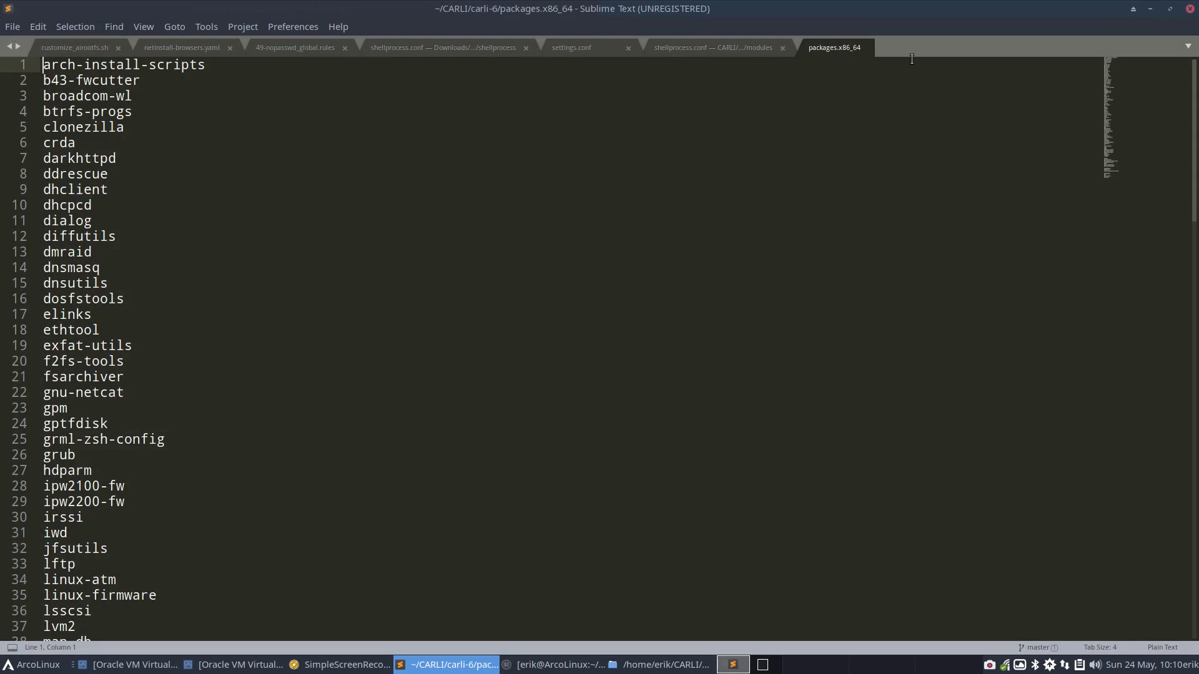
Close all other tabs so only packages.x86_64 stays open
{"action": "right_click", "coordinate": [839, 47]}
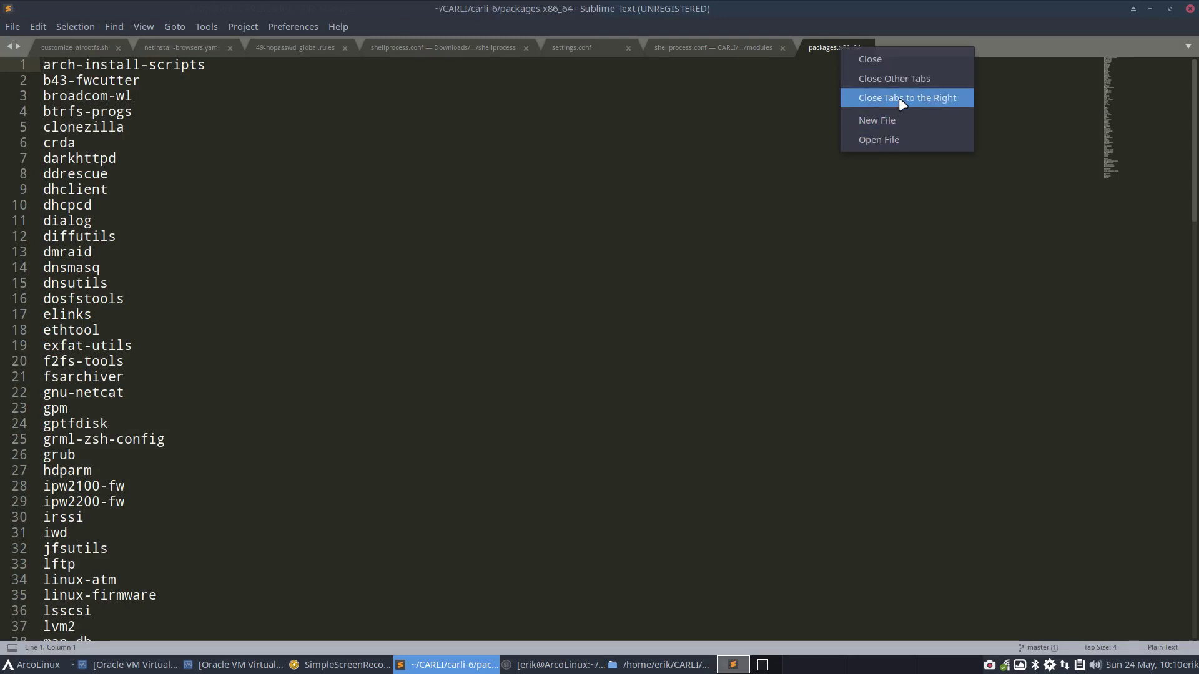
{"action": "left_click", "coordinate": [894, 78]}
{"action": "scroll", "coordinate": [195, 397], "scroll_direction": "down", "scroll_amount": 20}
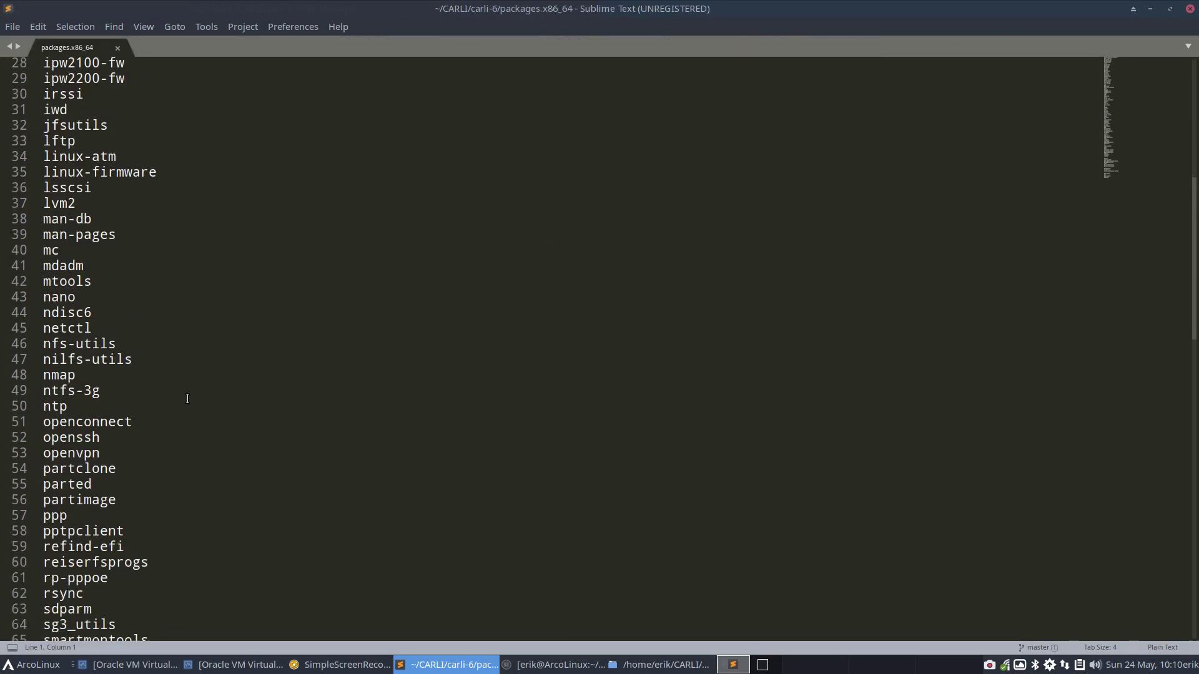
{"action": "scroll", "coordinate": [181, 399], "scroll_direction": "up", "scroll_amount": 2}
{"action": "scroll", "coordinate": [182, 400], "scroll_direction": "up", "scroll_amount": 1}
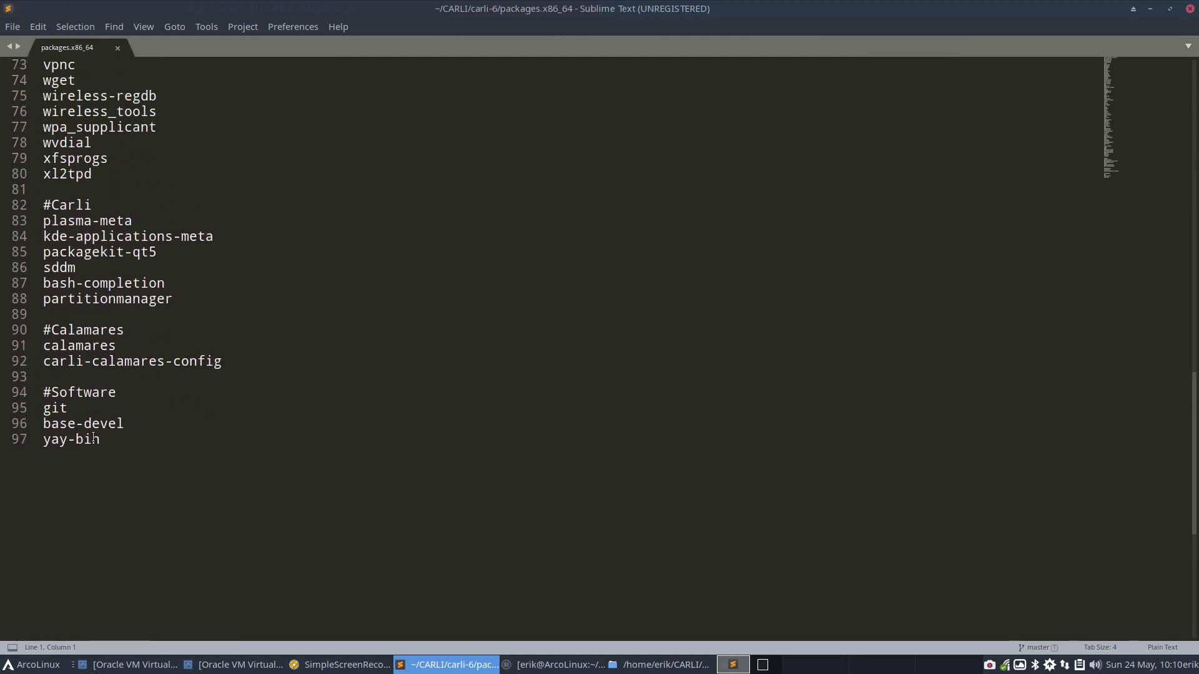
Add neofetch on a new line after yay-bin and delete the partitionmanager line
{"action": "left_click", "coordinate": [109, 441]}
{"action": "key", "text": "Return"}
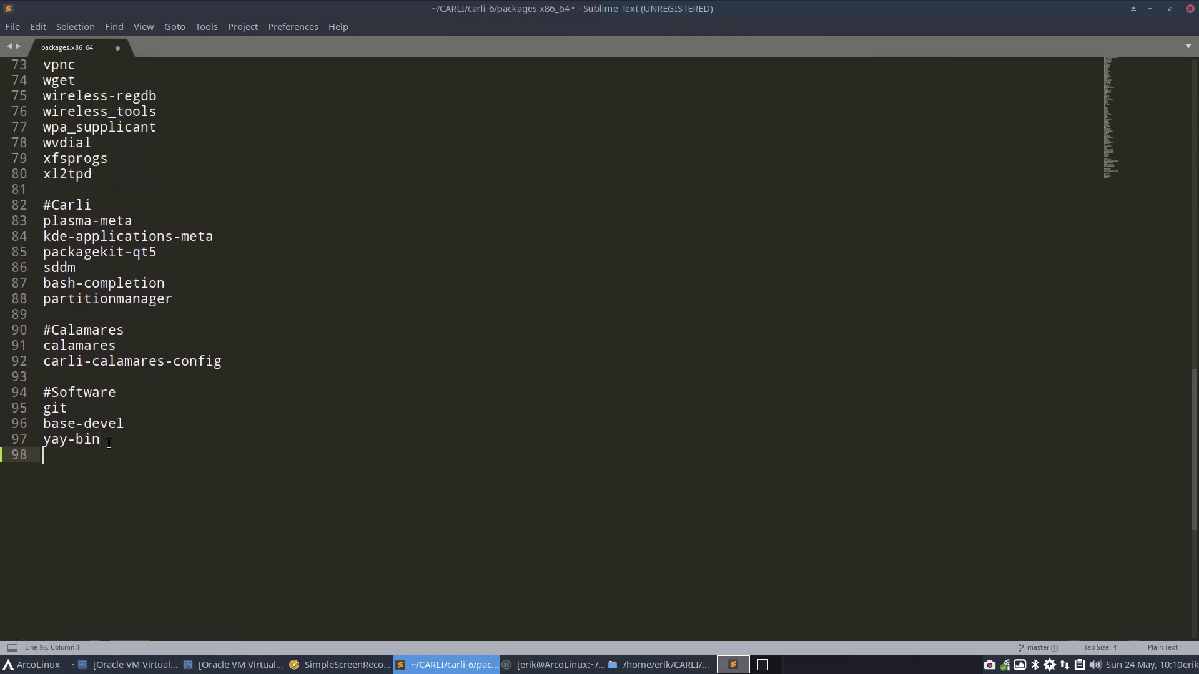
{"action": "type", "text": "neofetch"}
{"action": "left_click_drag", "start_coordinate": [175, 299], "coordinate": [33, 299]}
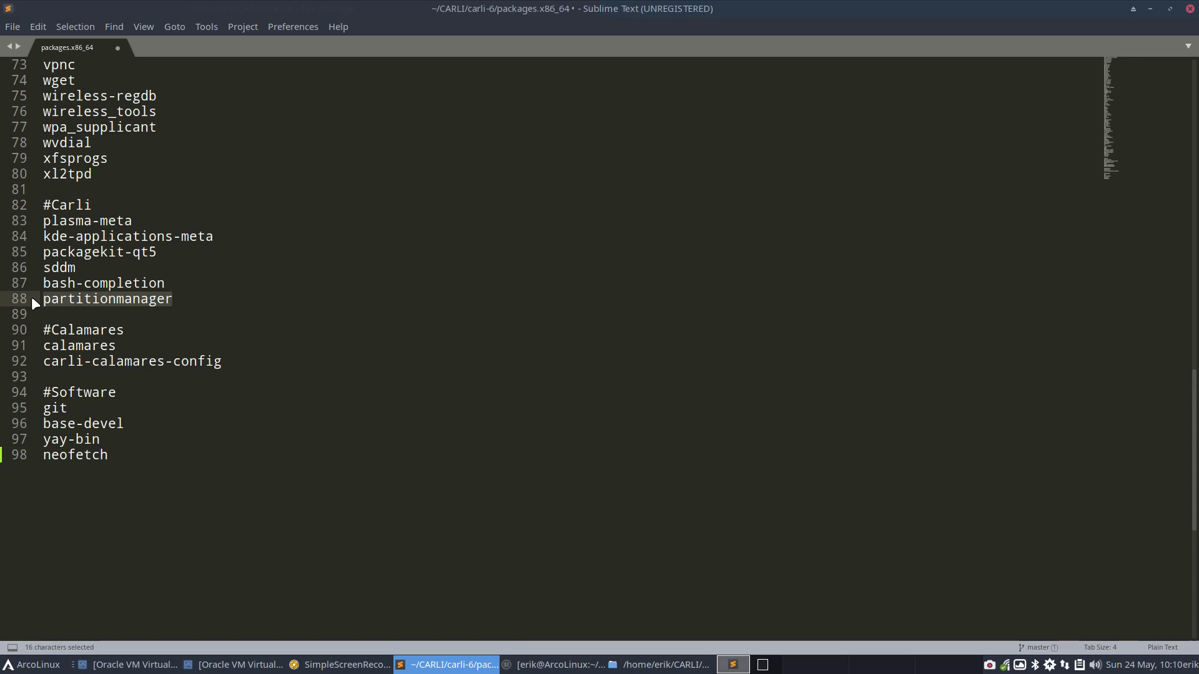
{"action": "key", "text": "BackSpace"}
{"action": "key", "text": "BackSpace"}
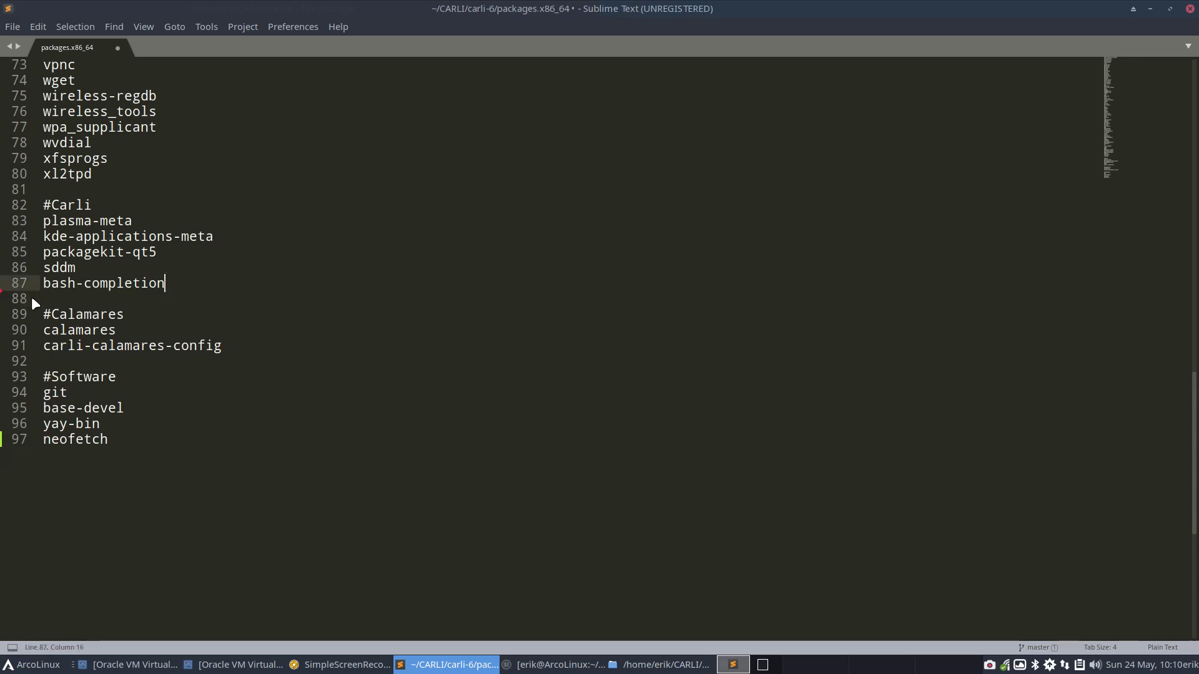
Delete the packagekit-qt5, plasma-meta and kde-applications-meta lines under #Carli
{"action": "double_click", "coordinate": [59, 268]}
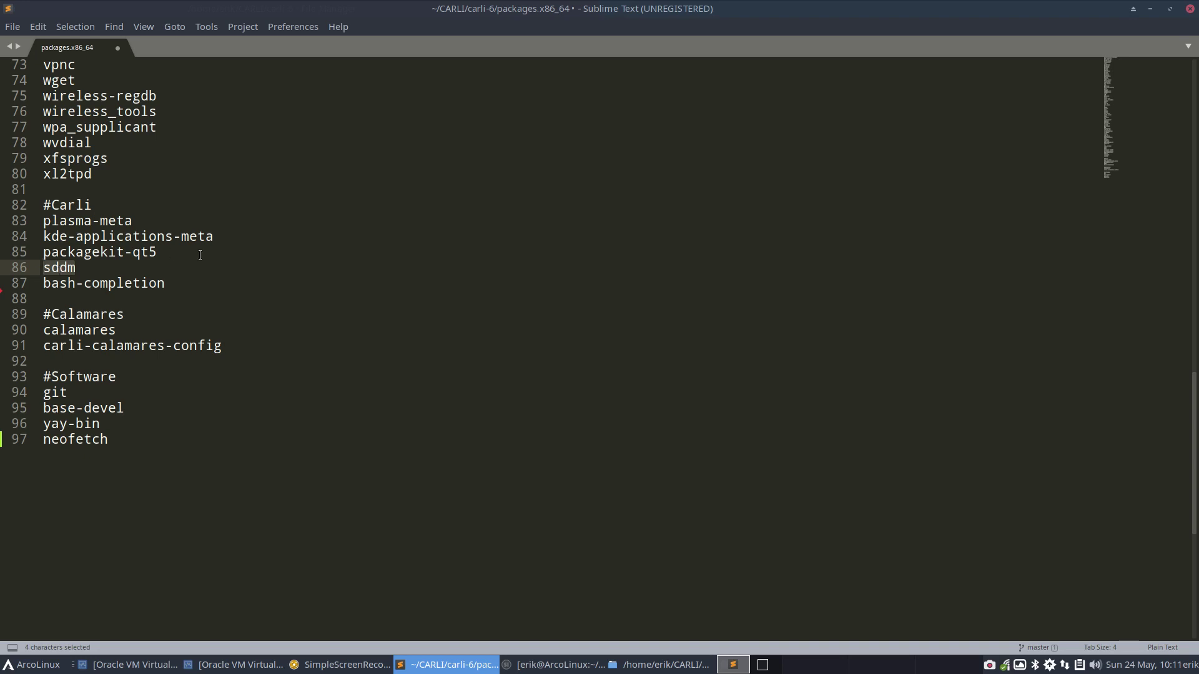
{"action": "left_click_drag", "start_coordinate": [199, 253], "coordinate": [2, 260]}
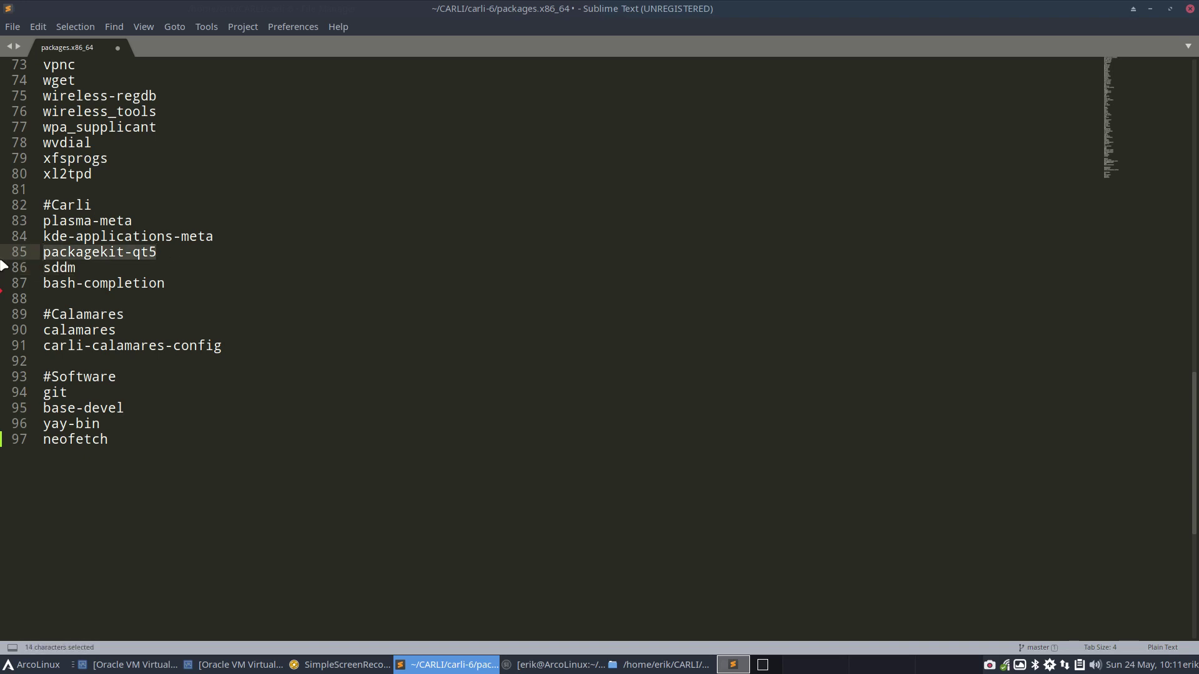
{"action": "key", "text": "BackSpace"}
{"action": "left_click_drag", "start_coordinate": [215, 237], "coordinate": [8, 220]}
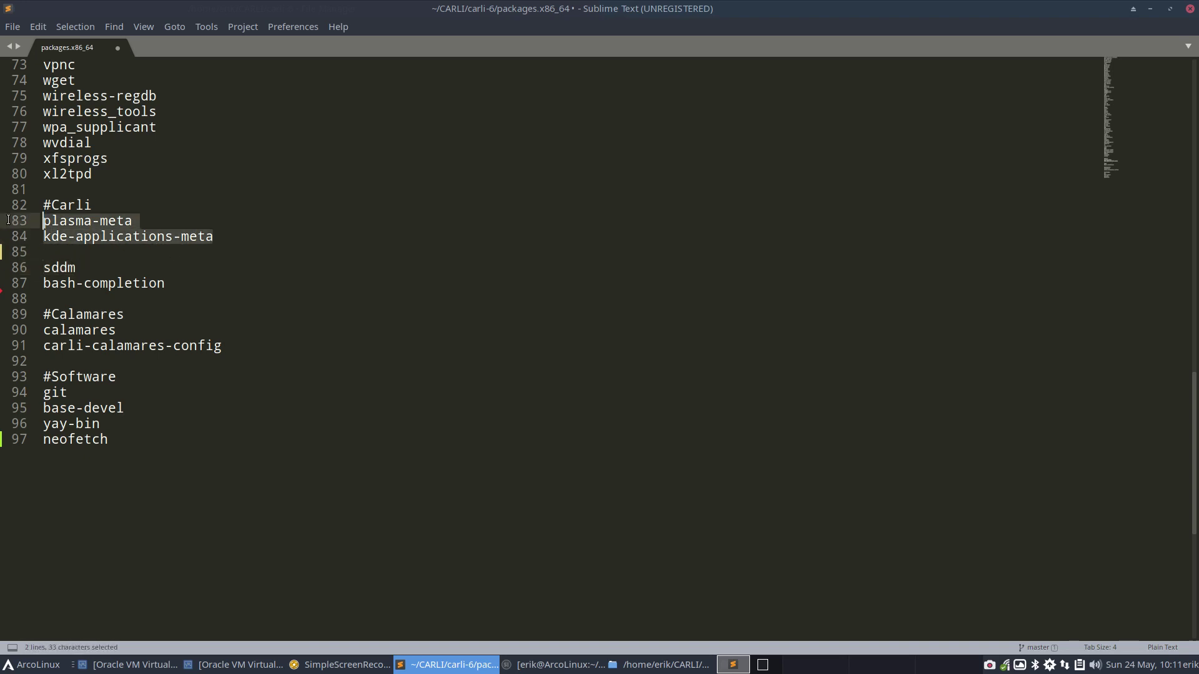
{"action": "key", "text": "BackSpace"}
{"action": "key", "text": "BackSpace"}
{"action": "key", "text": "BackSpace"}
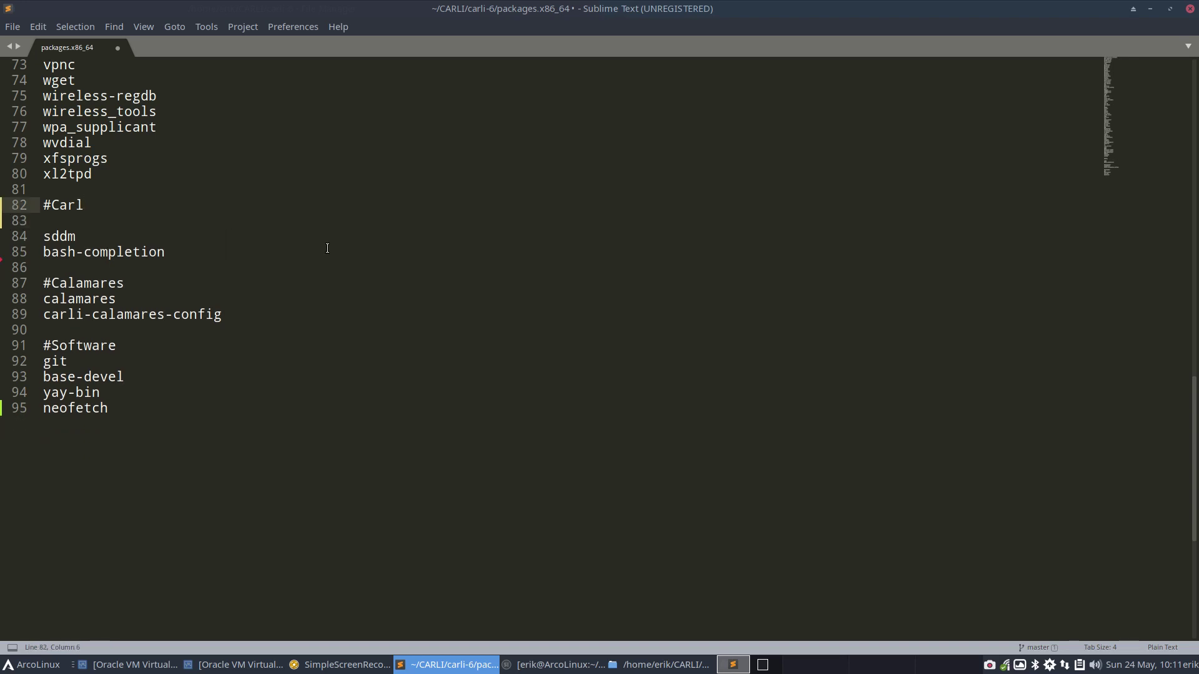
{"action": "type", "text": "i"}
{"action": "key", "text": "Delete"}
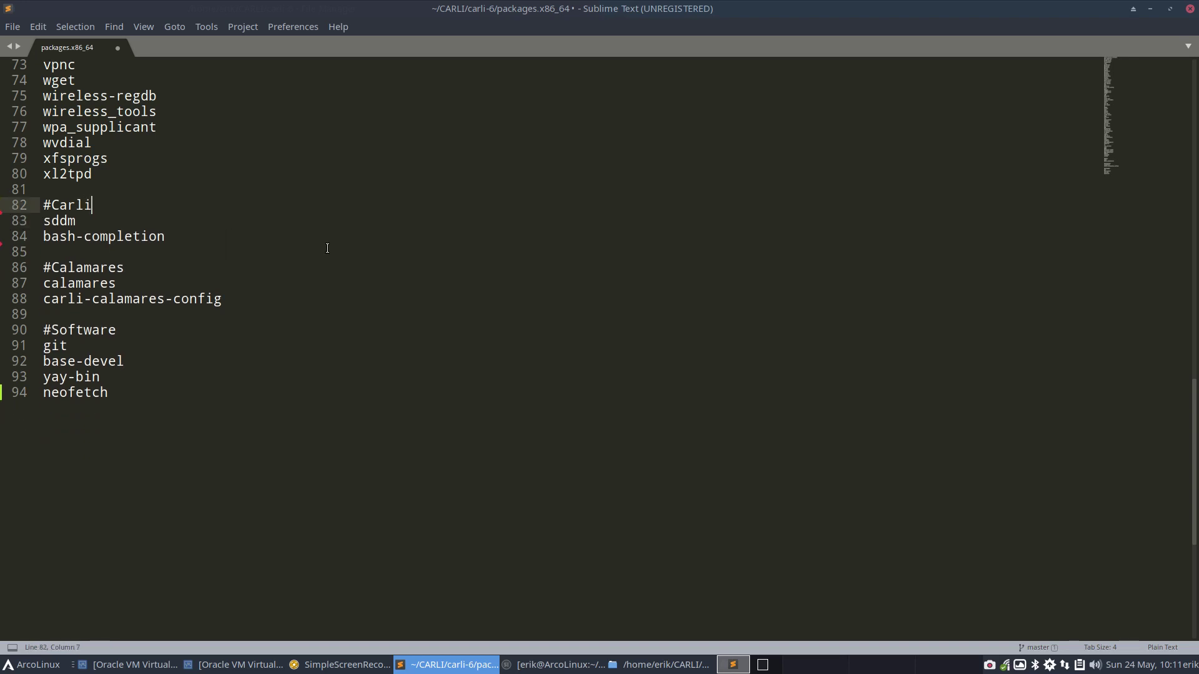
Insert an empty line after sddm, separating it from bash-completion
{"action": "left_click", "coordinate": [60, 221]}
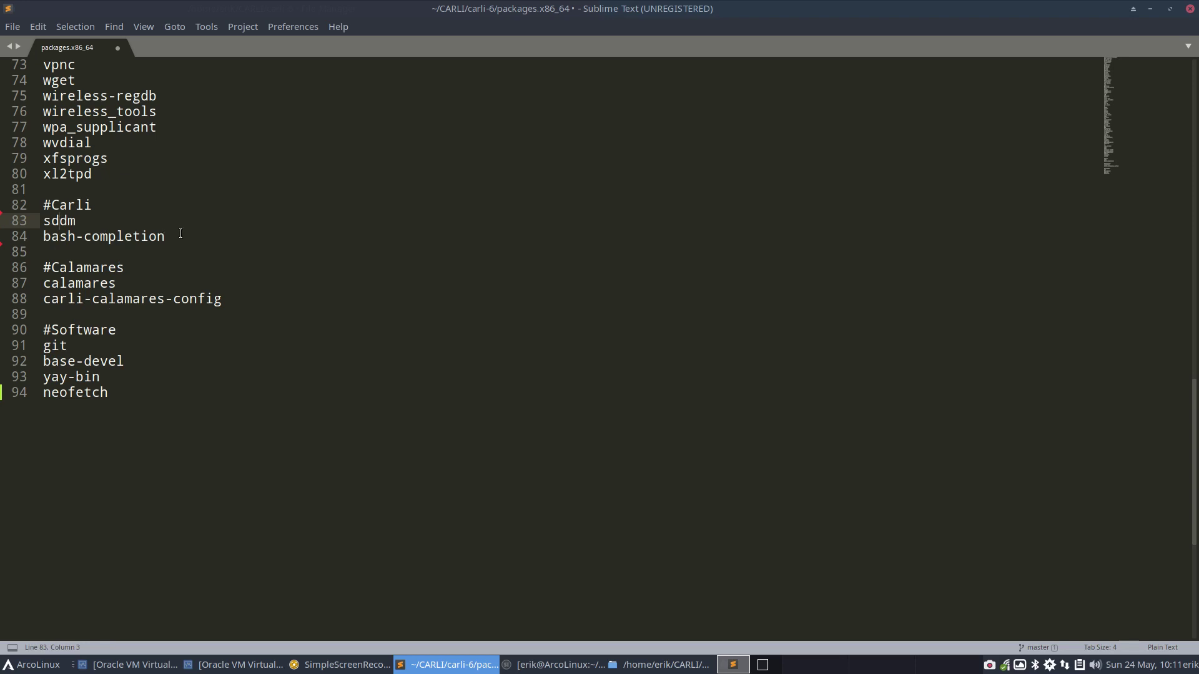
{"action": "left_click_drag", "start_coordinate": [180, 234], "coordinate": [26, 229]}
{"action": "left_click", "coordinate": [63, 237]}
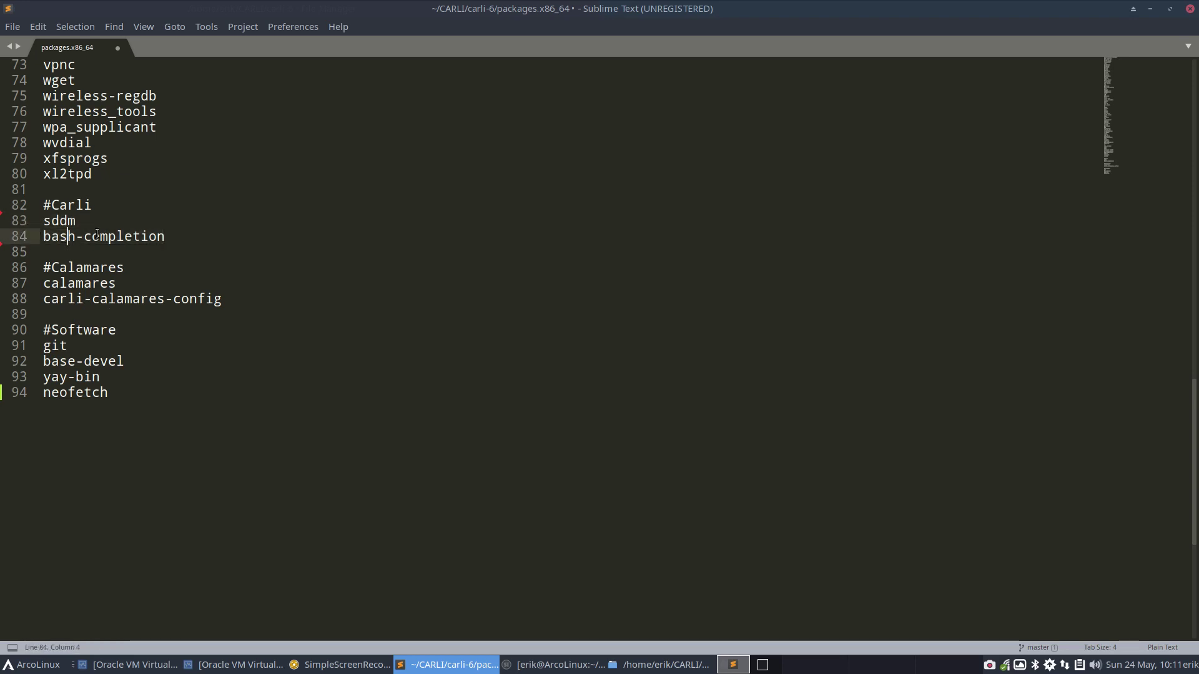
{"action": "left_click", "coordinate": [79, 221]}
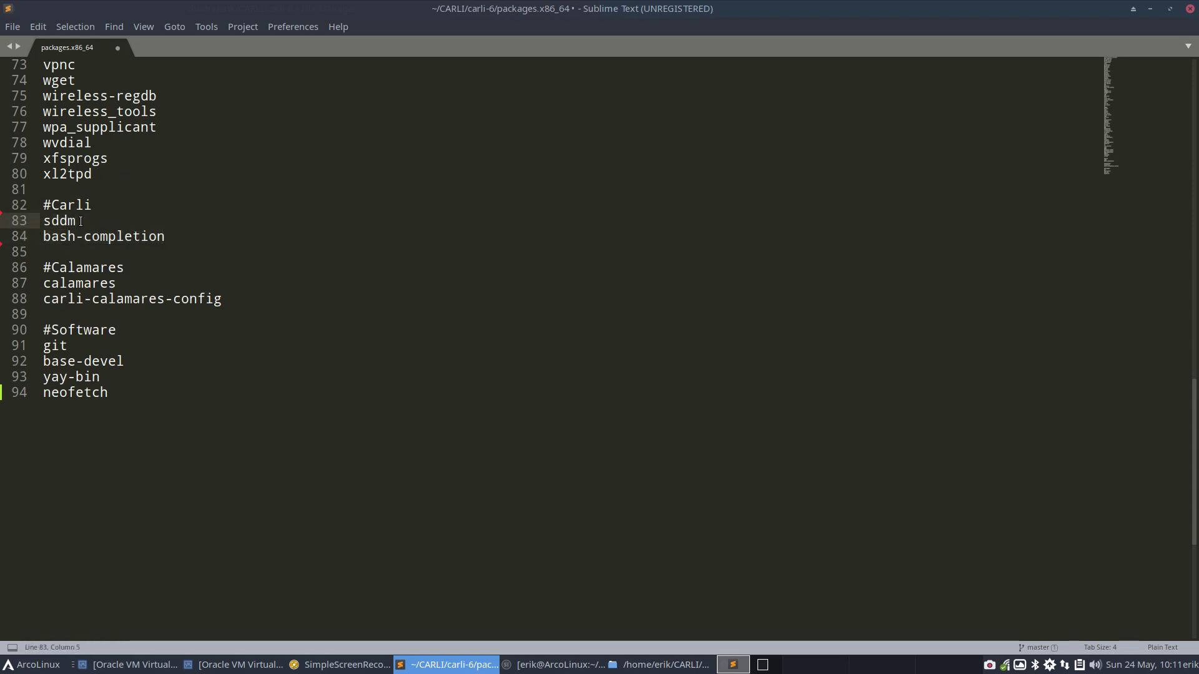
{"action": "key", "text": "Return"}
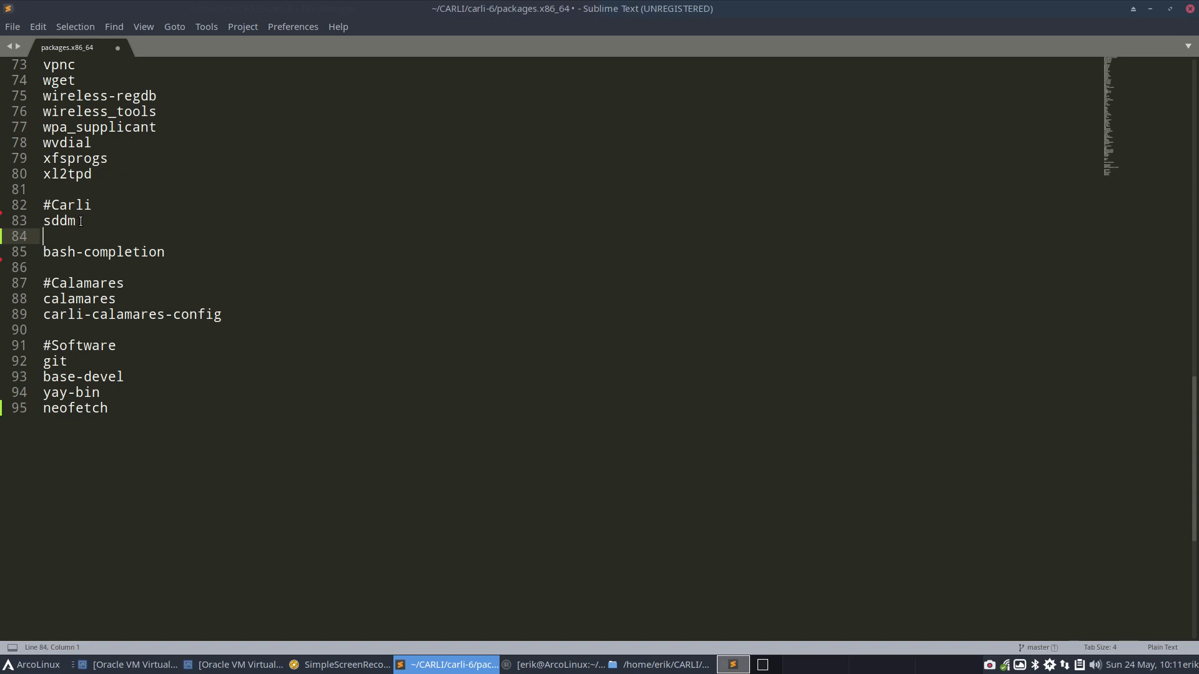
Open arcolinux-cheatsheet-v2.2.pdf from Downloads in a maximized viewer
{"action": "left_click", "coordinate": [659, 667]}
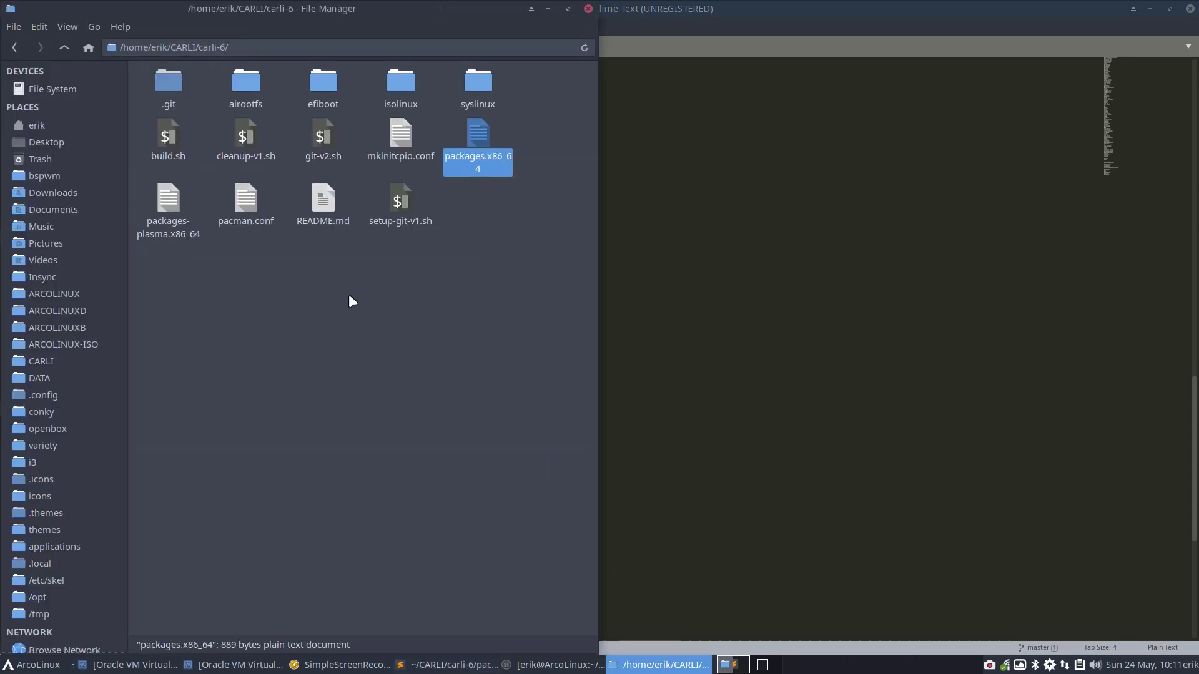
{"action": "left_click", "coordinate": [65, 194]}
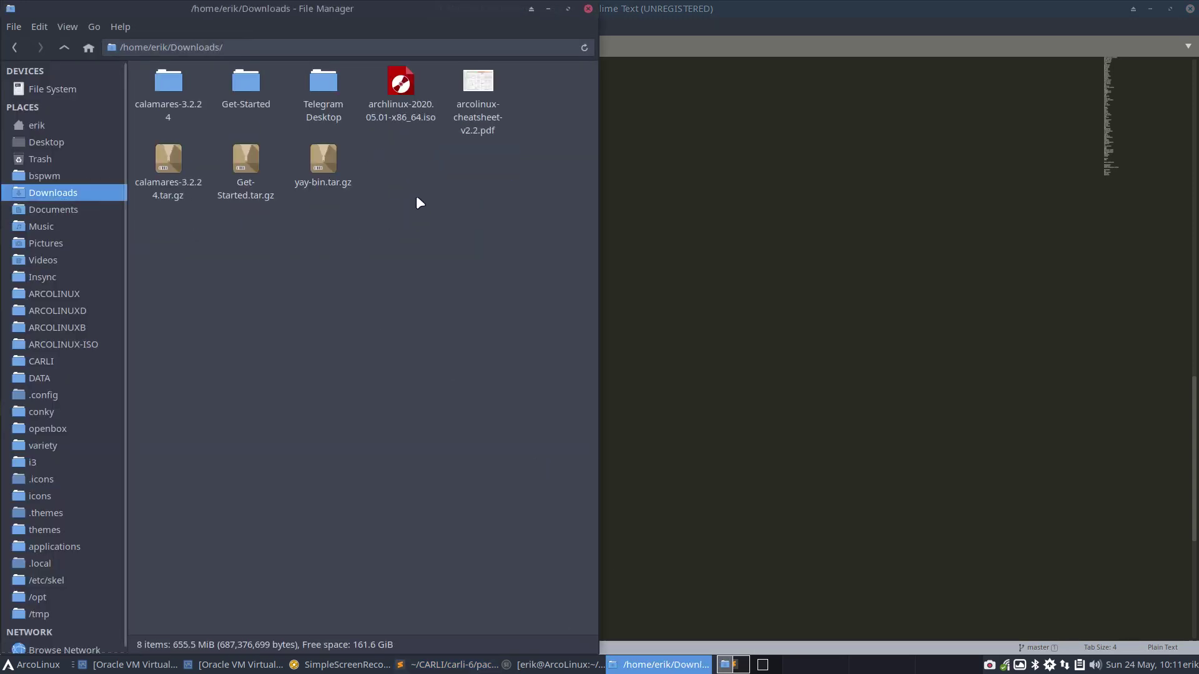
{"action": "double_click", "coordinate": [477, 94]}
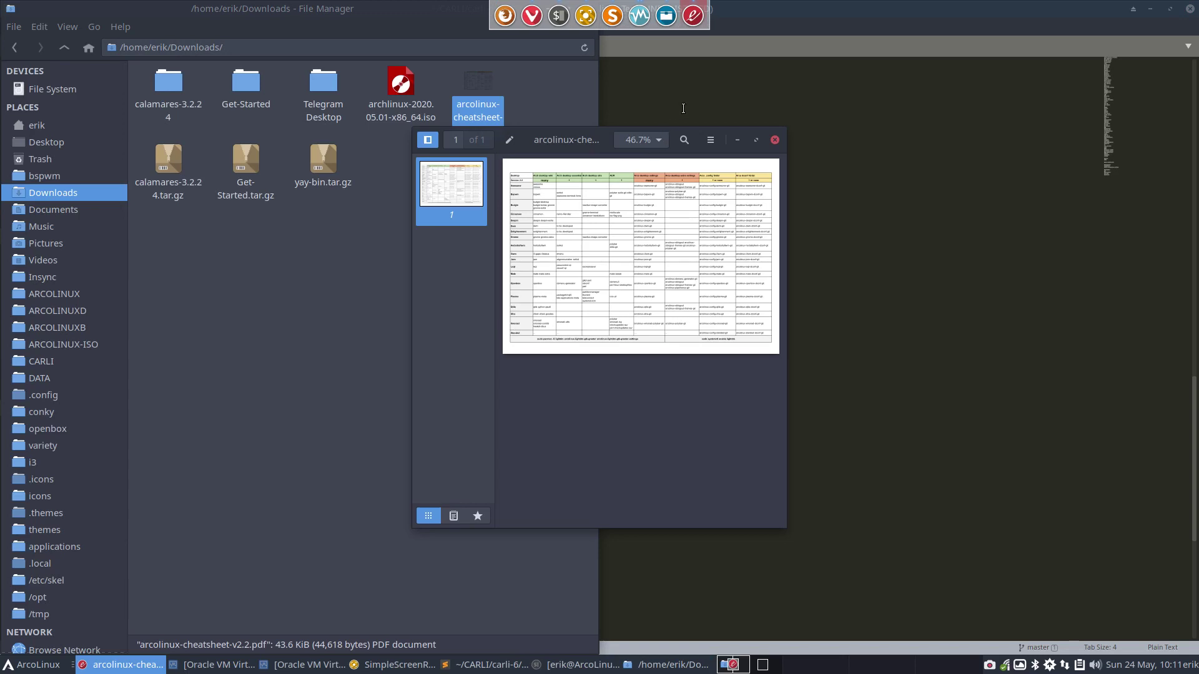
{"action": "left_click", "coordinate": [756, 140]}
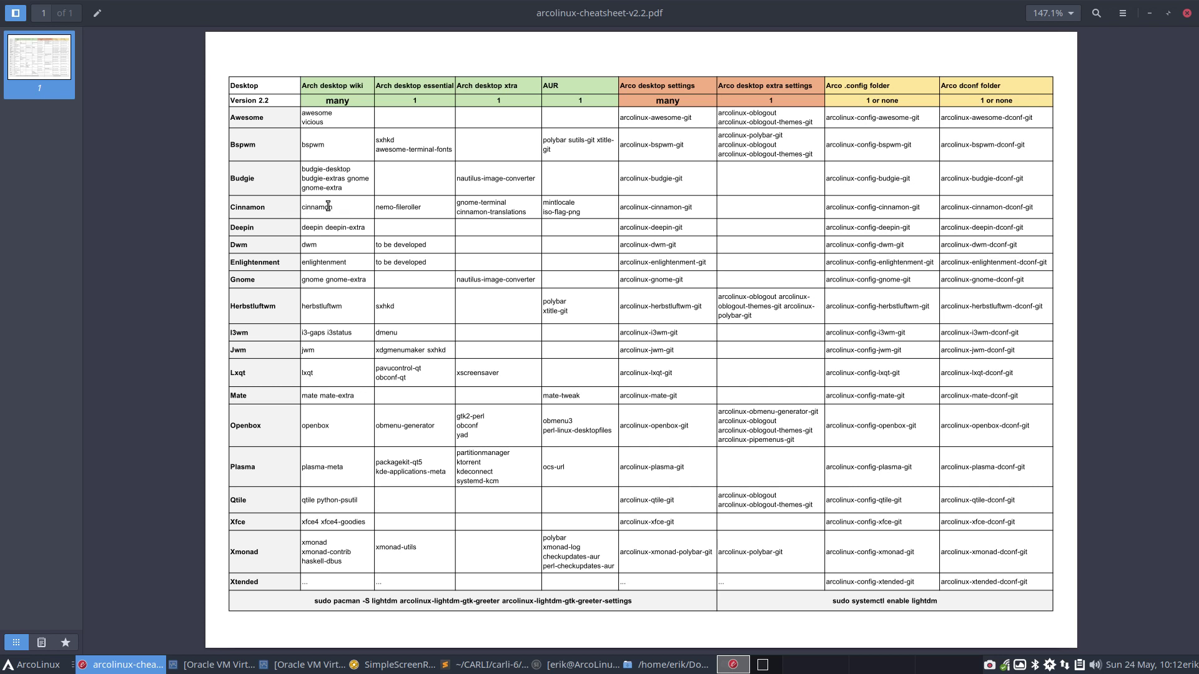
Check the Cinnamon, Mate and Xfce package names, then return to the editor workspace
{"action": "left_click_drag", "start_coordinate": [302, 207], "coordinate": [389, 236]}
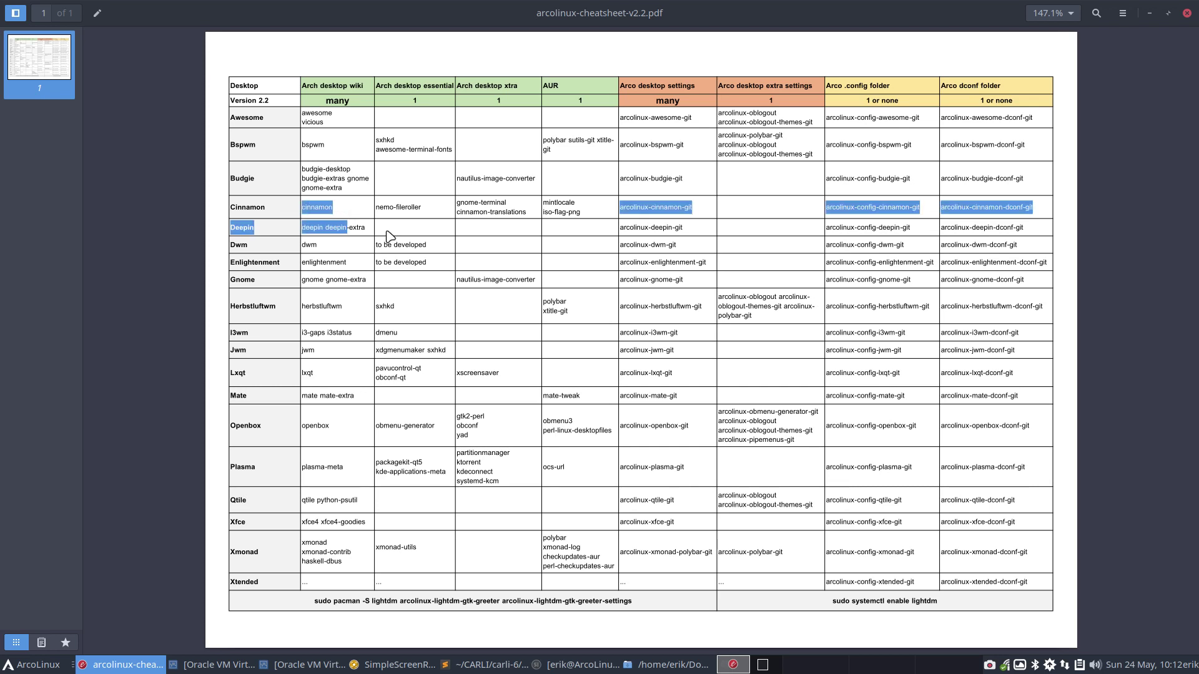
{"action": "left_click", "coordinate": [374, 219]}
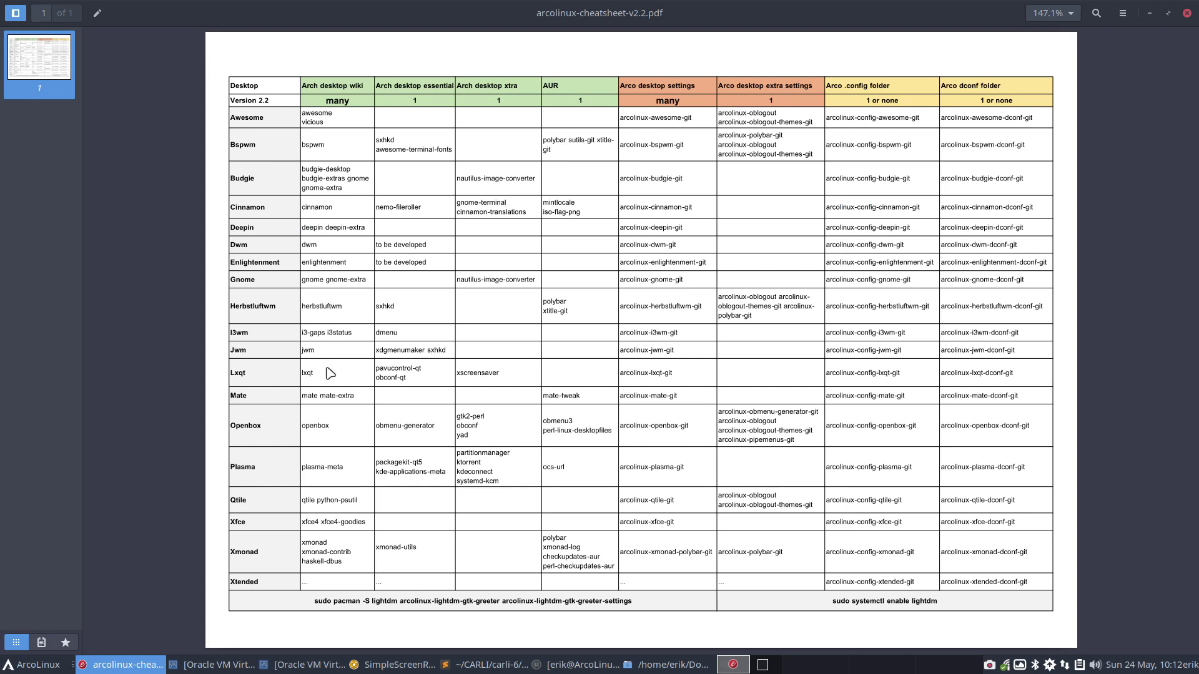
{"action": "double_click", "coordinate": [308, 396]}
{"action": "left_click", "coordinate": [340, 397]}
{"action": "left_click_drag", "start_coordinate": [367, 523], "coordinate": [297, 525]}
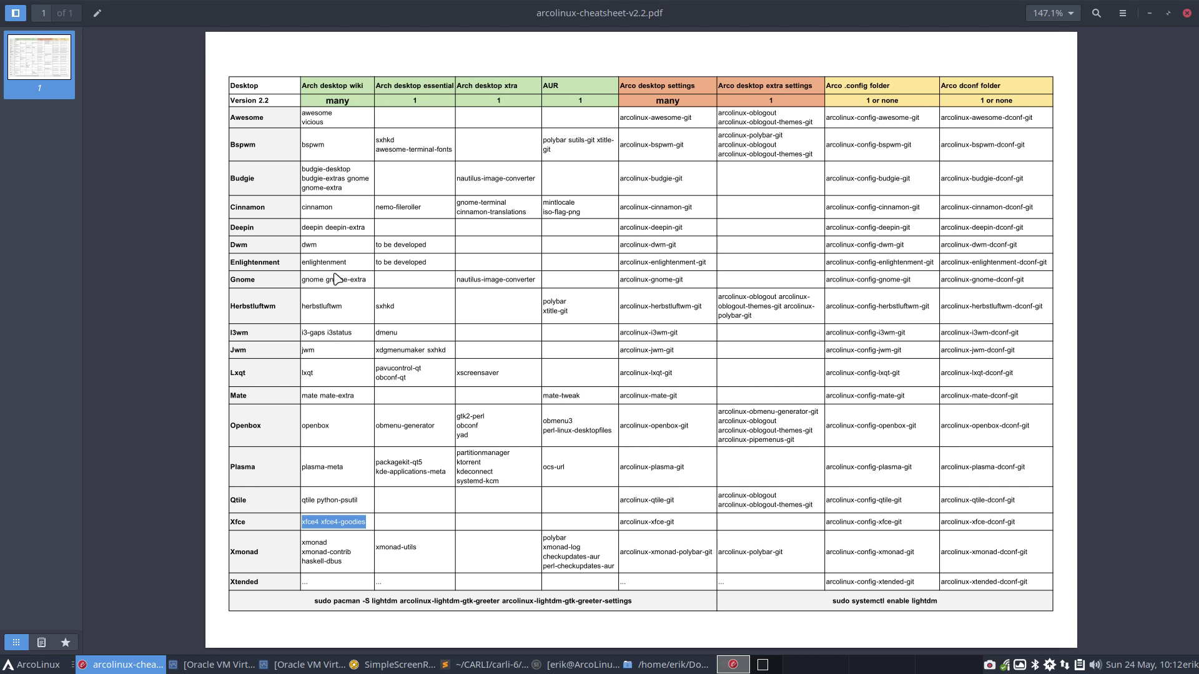
{"action": "double_click", "coordinate": [324, 210]}
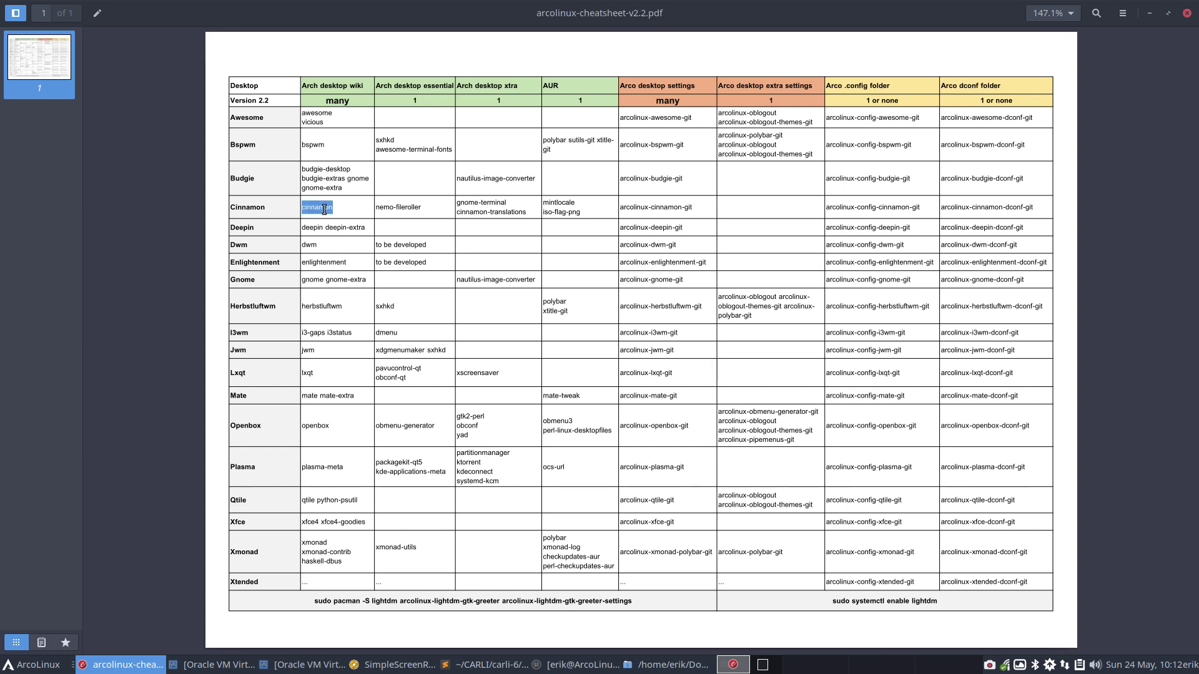
{"action": "key", "text": "super+1"}
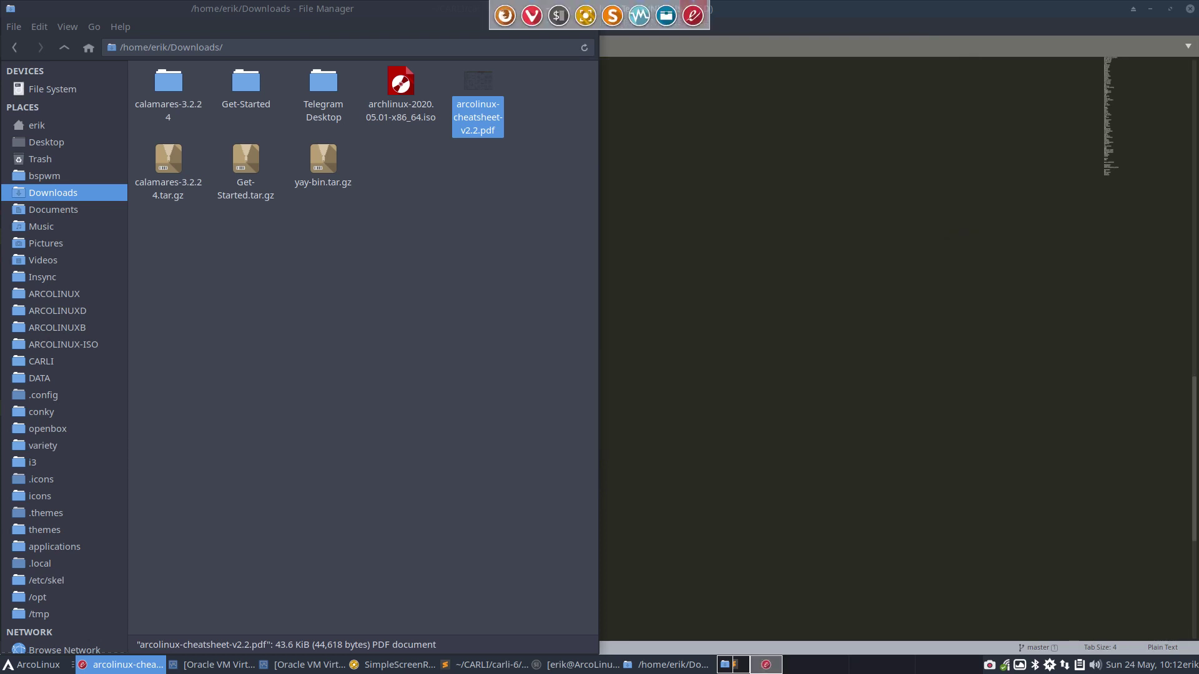
Add cinnamon, nemo-fileroller and gnome-terminal on new lines after sddm and save
{"action": "left_click", "coordinate": [671, 216]}
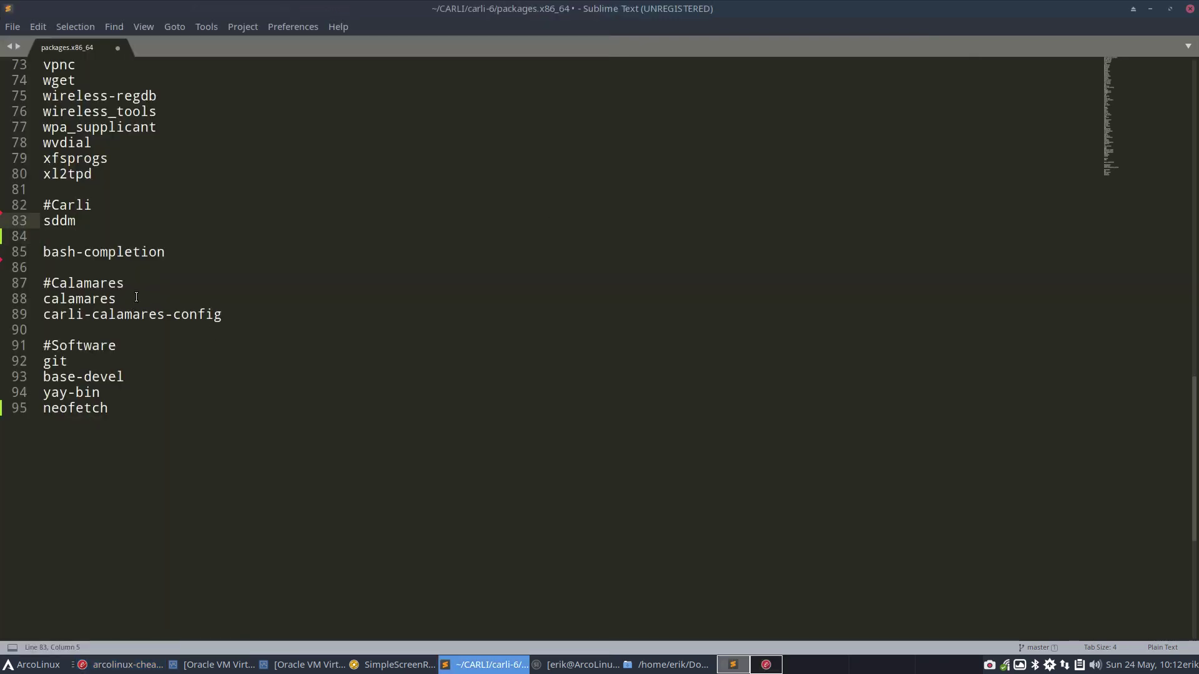
{"action": "key", "text": "Return"}
{"action": "type", "text": "co"}
{"action": "key", "text": "BackSpace"}
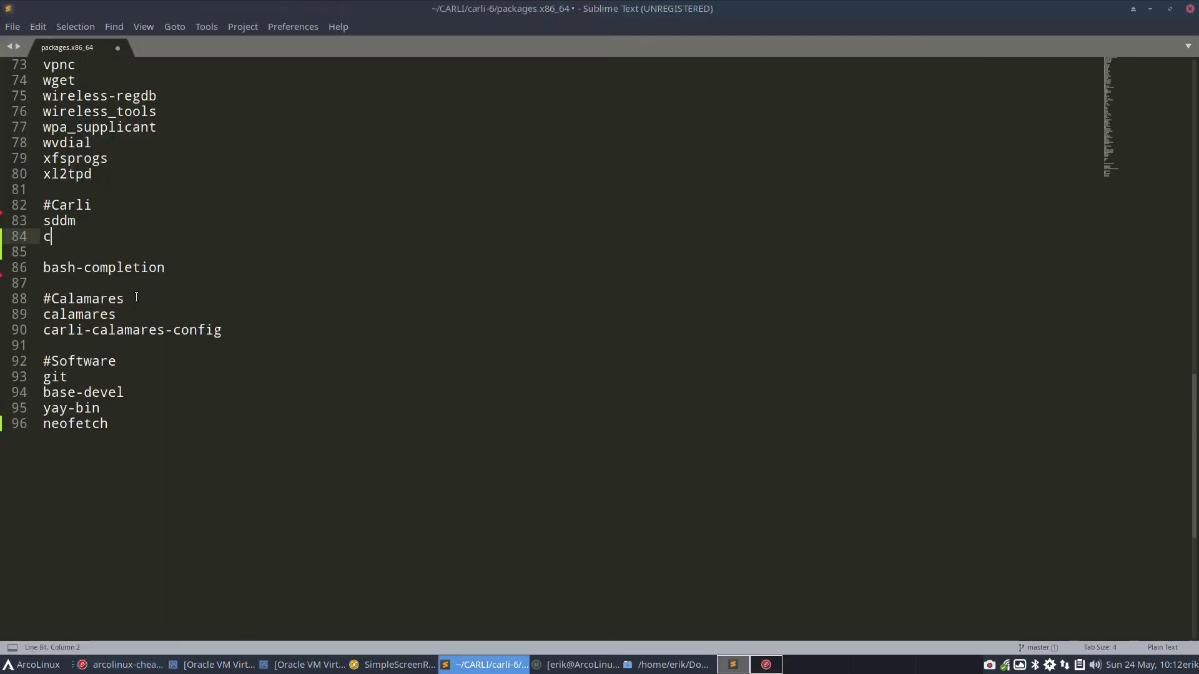
{"action": "type", "text": "innamon"}
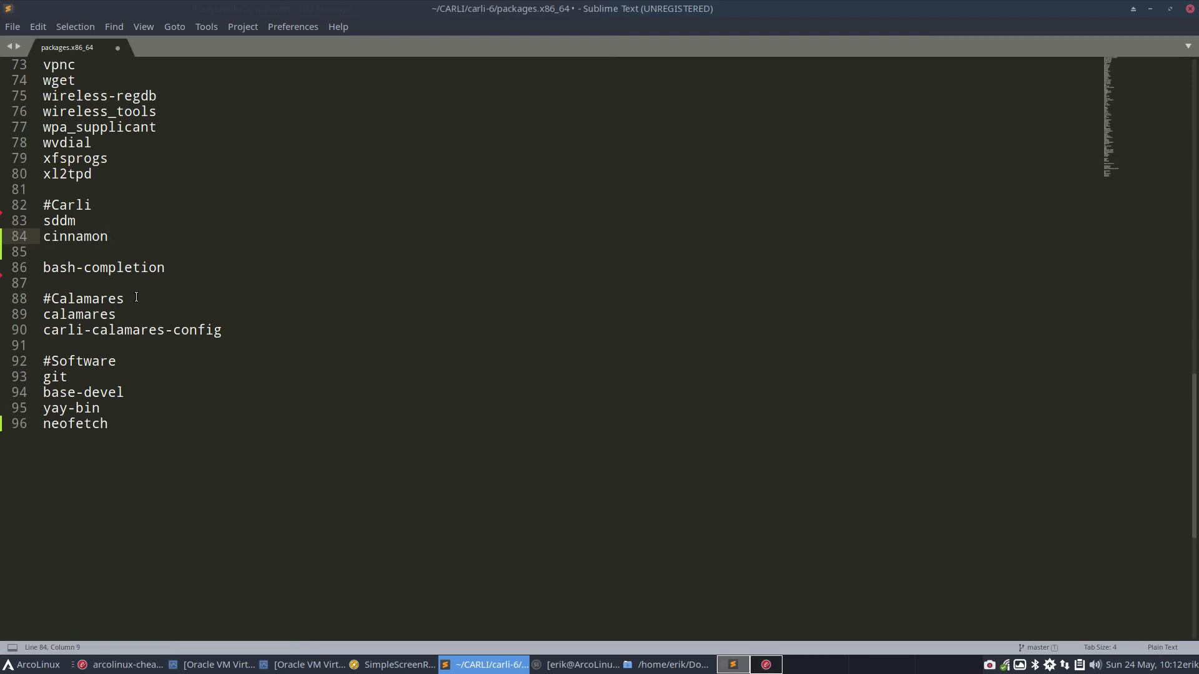
{"action": "key", "text": "Return"}
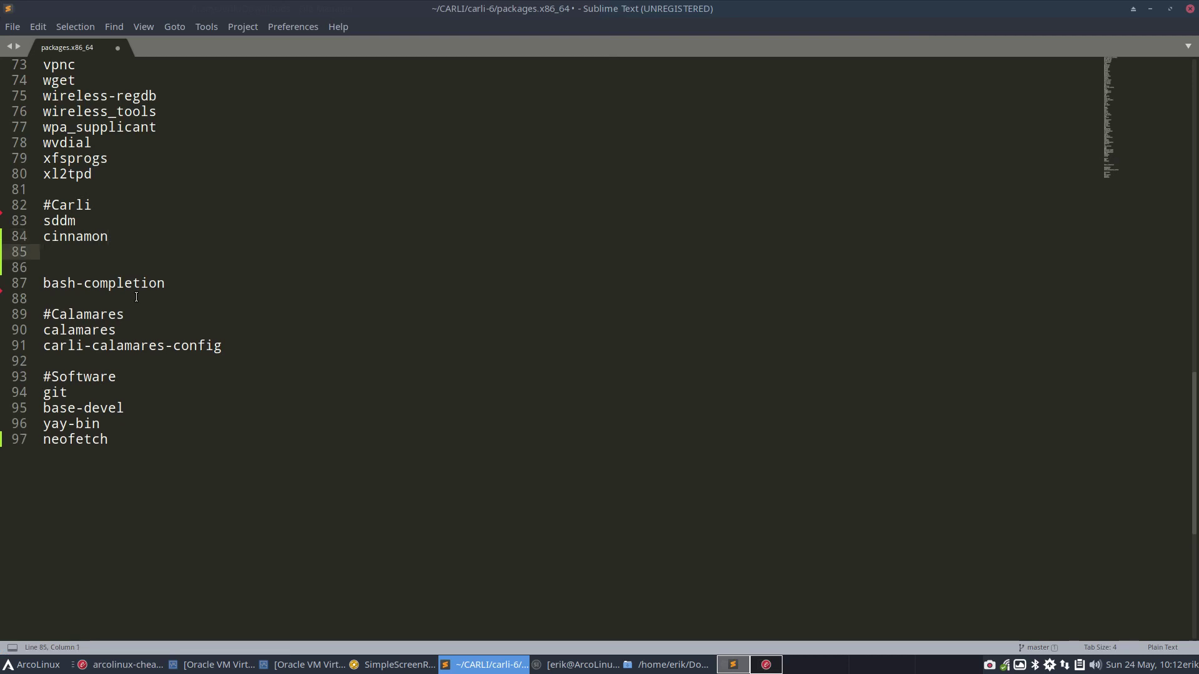
{"action": "type", "text": "nemo"}
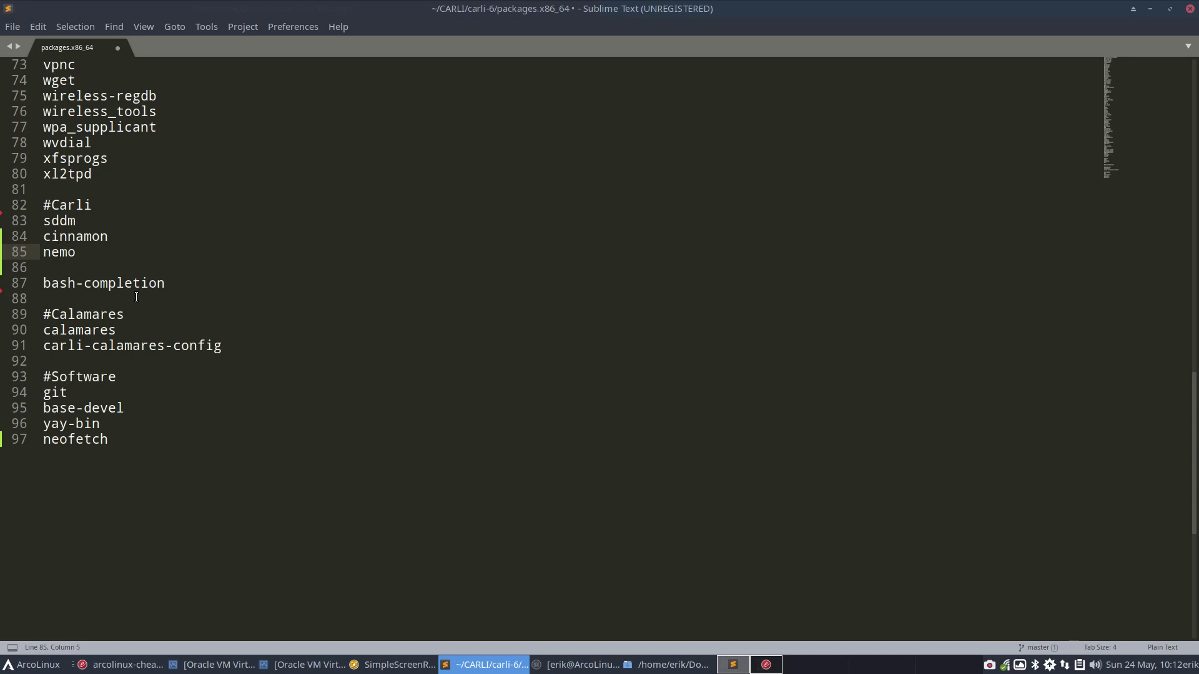
{"action": "type", "text": "-filera"}
{"action": "key", "text": "BackSpace"}
{"action": "type", "text": "oller"}
{"action": "key", "text": "Return"}
{"action": "type", "text": "gnom"}
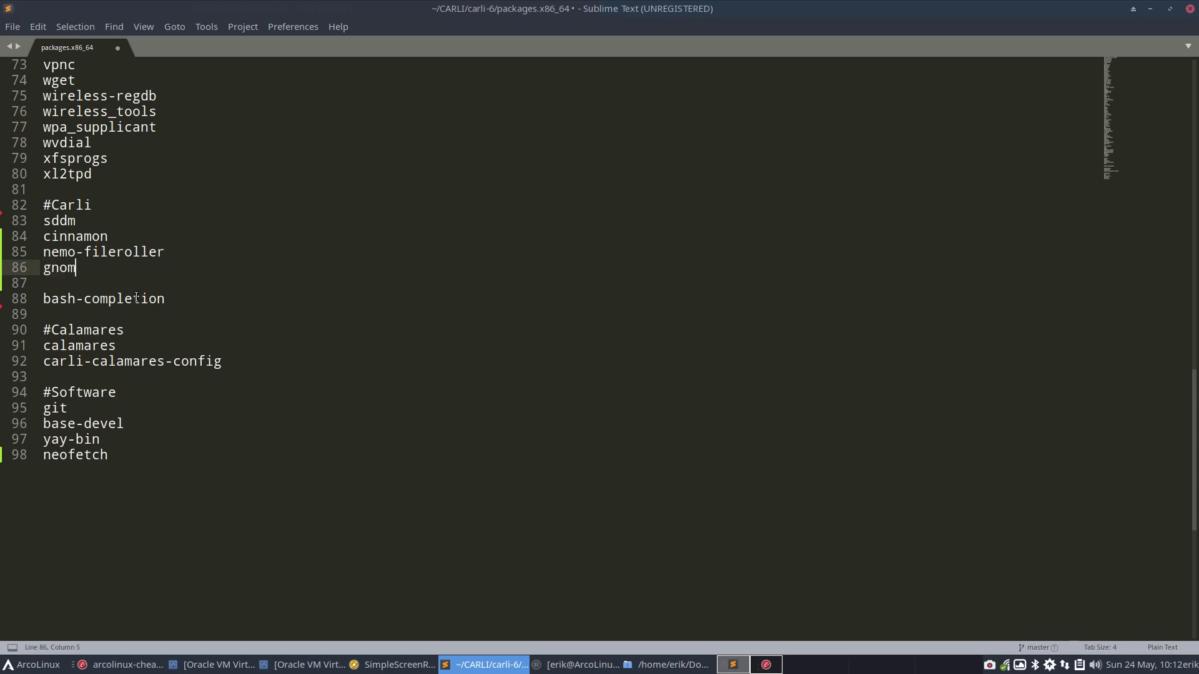
{"action": "type", "text": "e-terminal"}
{"action": "key", "text": "ctrl+s"}
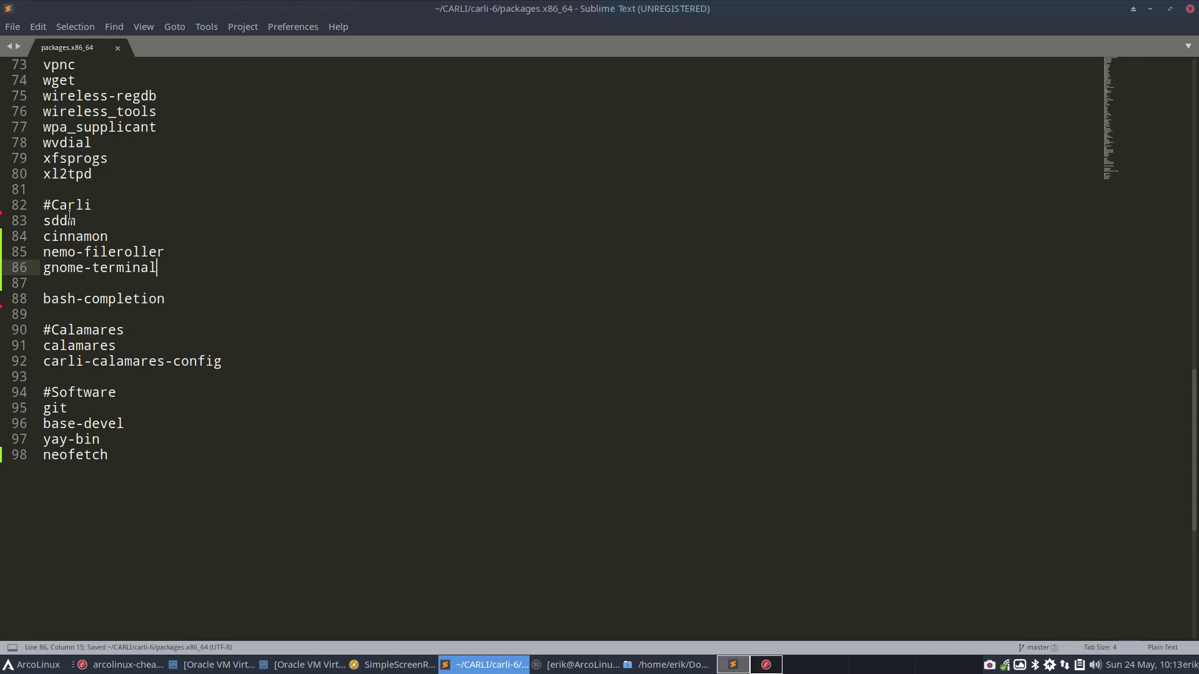
Remove the empty line above bash-completion
{"action": "left_click_drag", "start_coordinate": [93, 175], "coordinate": [6, 148]}
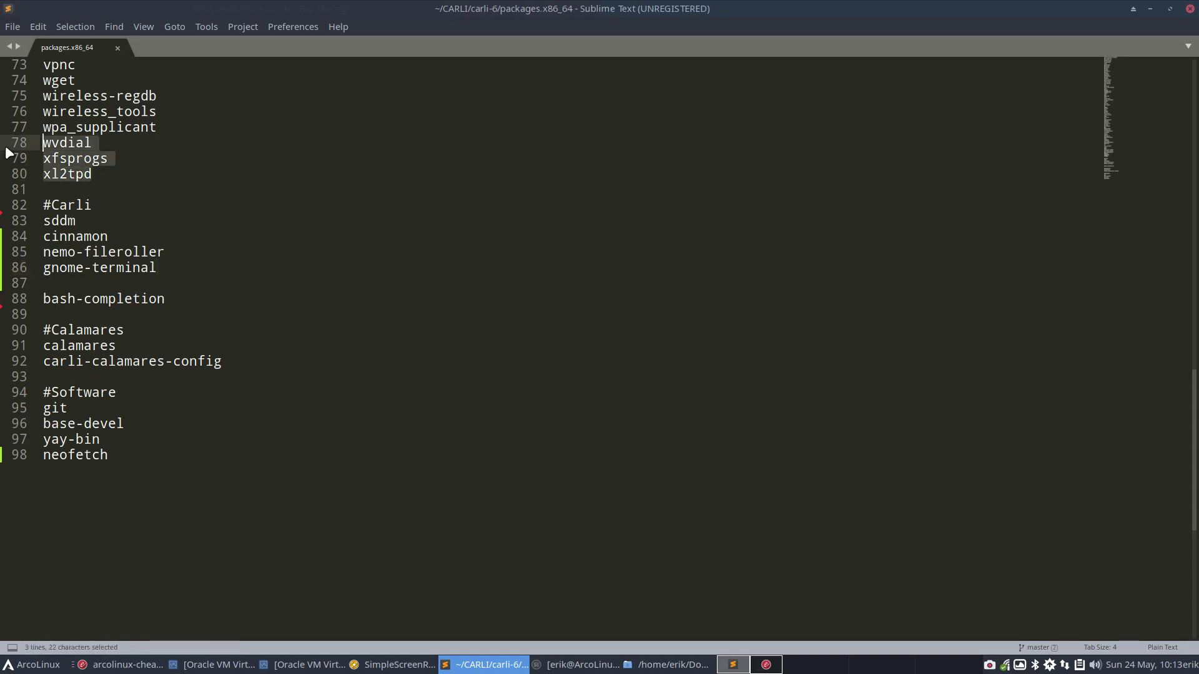
{"action": "left_click", "coordinate": [63, 220]}
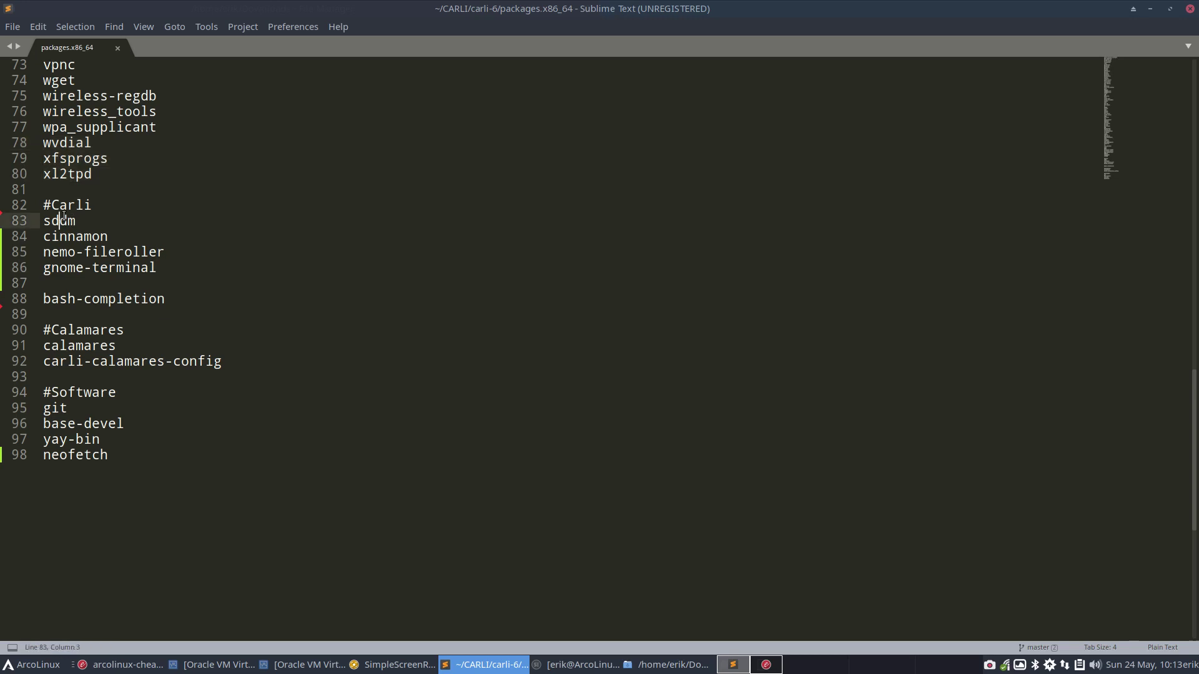
{"action": "double_click", "coordinate": [62, 218]}
{"action": "double_click", "coordinate": [73, 236]}
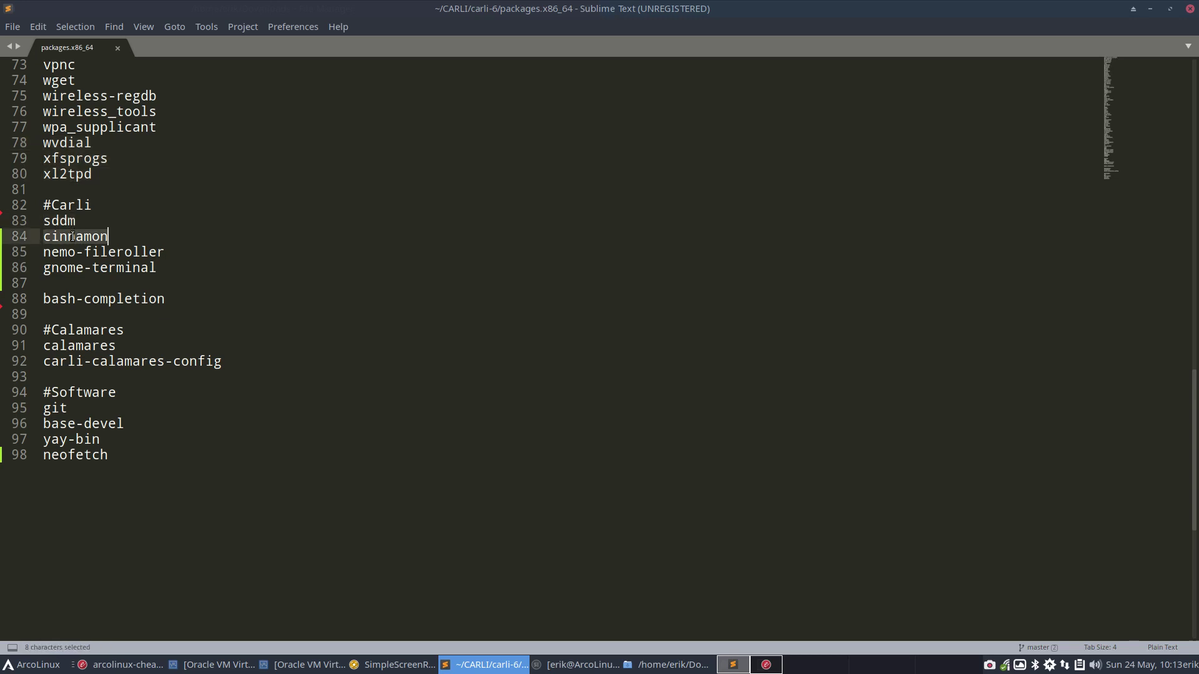
{"action": "left_click", "coordinate": [72, 246]}
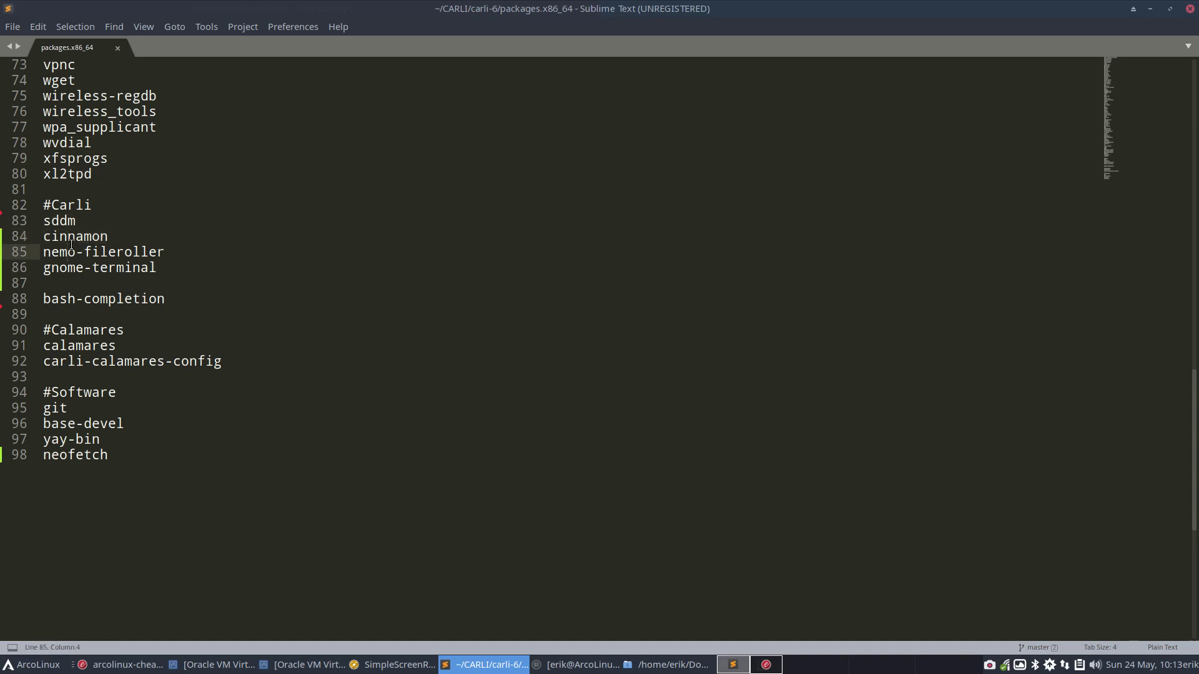
{"action": "left_click", "coordinate": [76, 285]}
{"action": "key", "text": "Delete"}
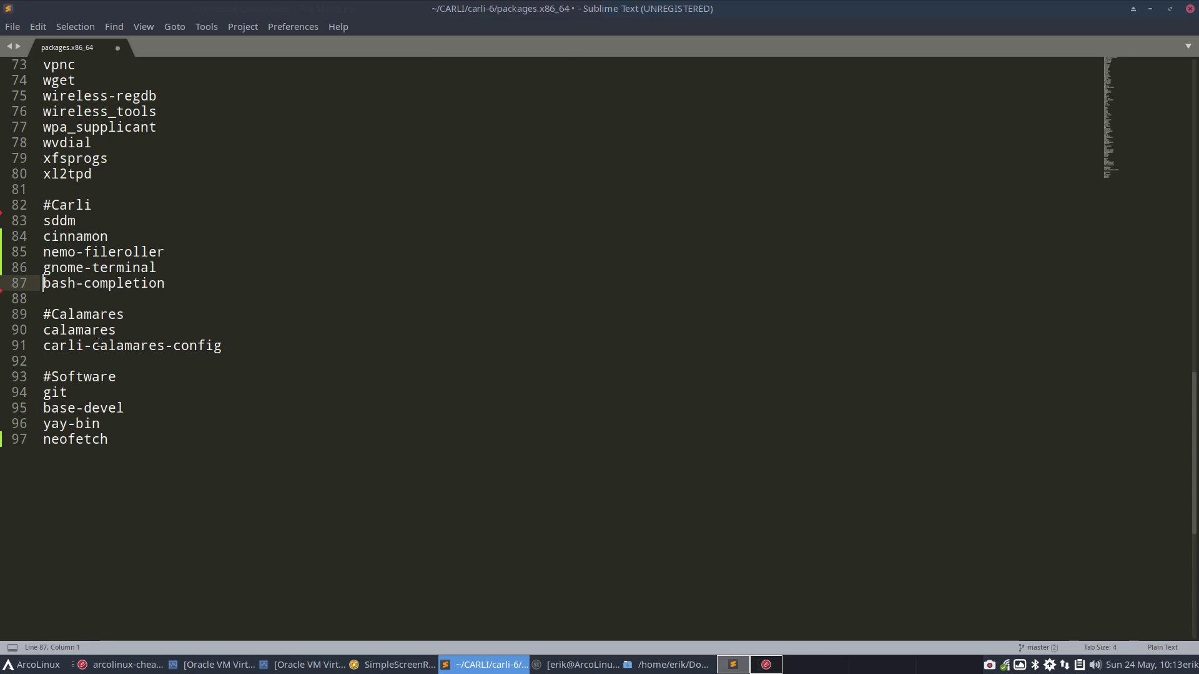
Review the Calamares and final package lines, save packages.x86_64, and close Sublime Text
{"action": "left_click_drag", "start_coordinate": [44, 331], "coordinate": [231, 351]}
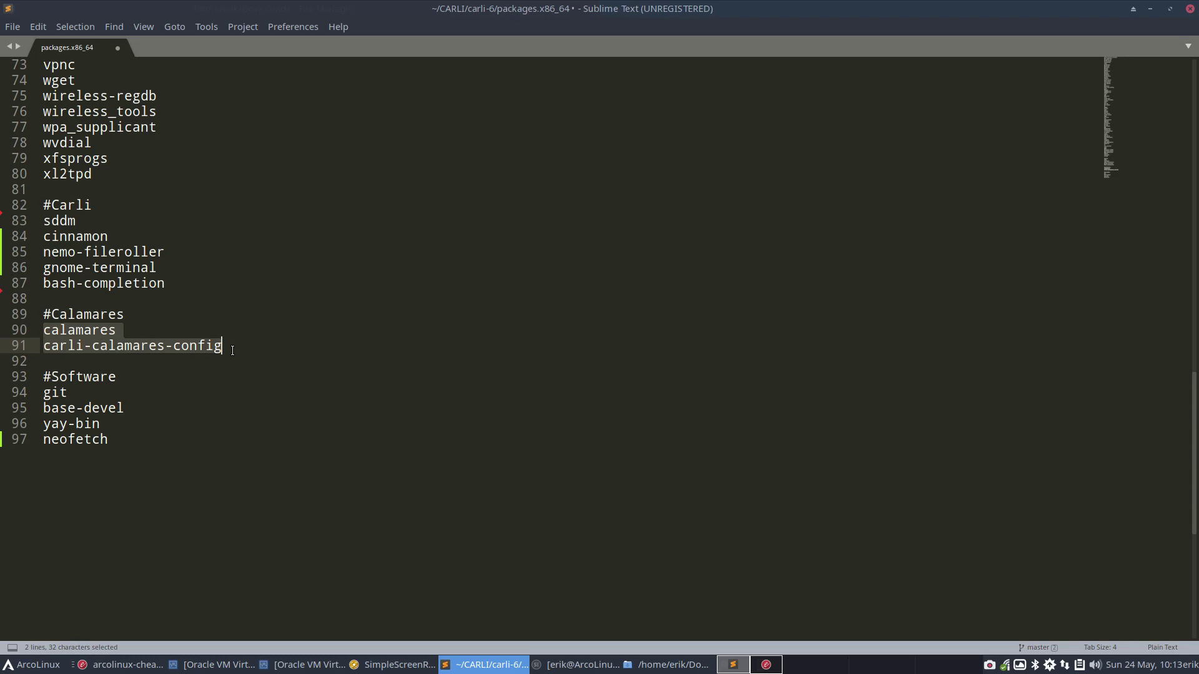
{"action": "left_click", "coordinate": [99, 399]}
{"action": "left_click", "coordinate": [136, 407]}
{"action": "left_click", "coordinate": [128, 424]}
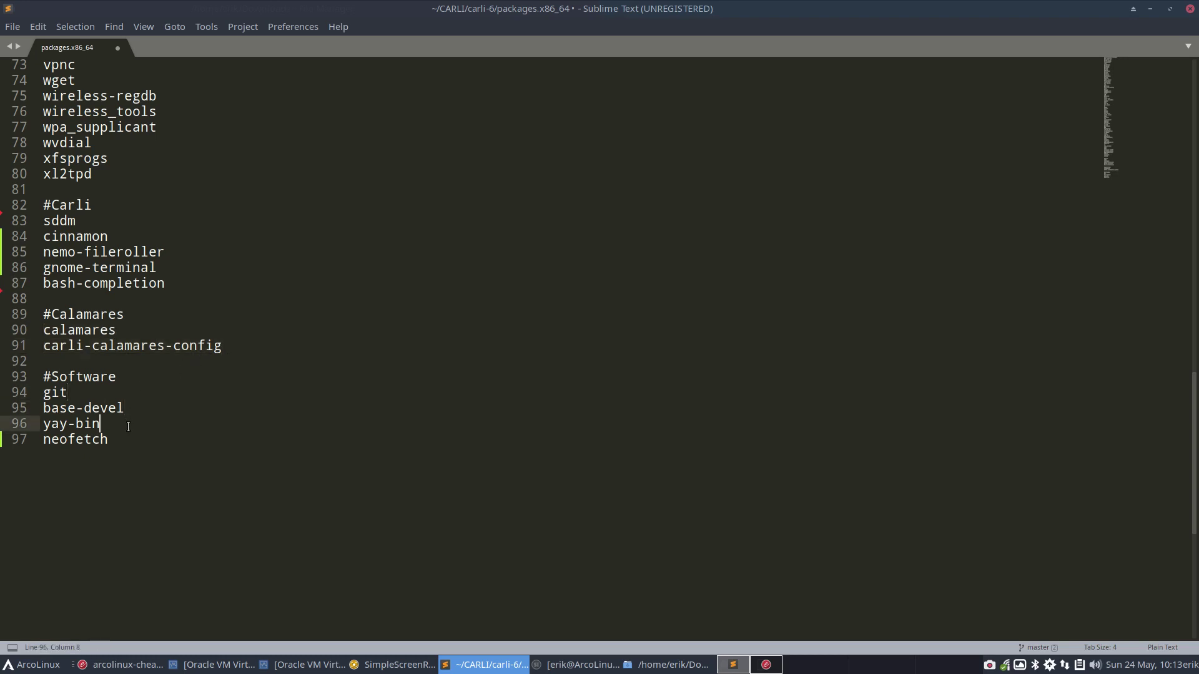
{"action": "left_click", "coordinate": [131, 441]}
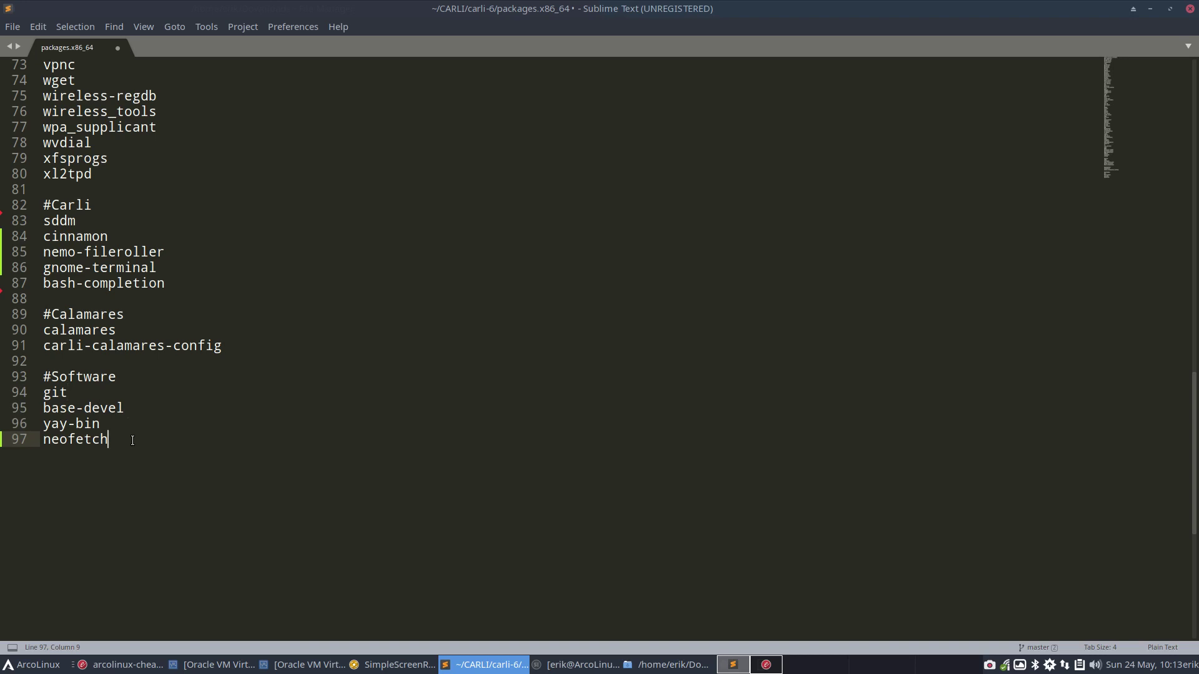
{"action": "key", "text": "ctrl+s"}
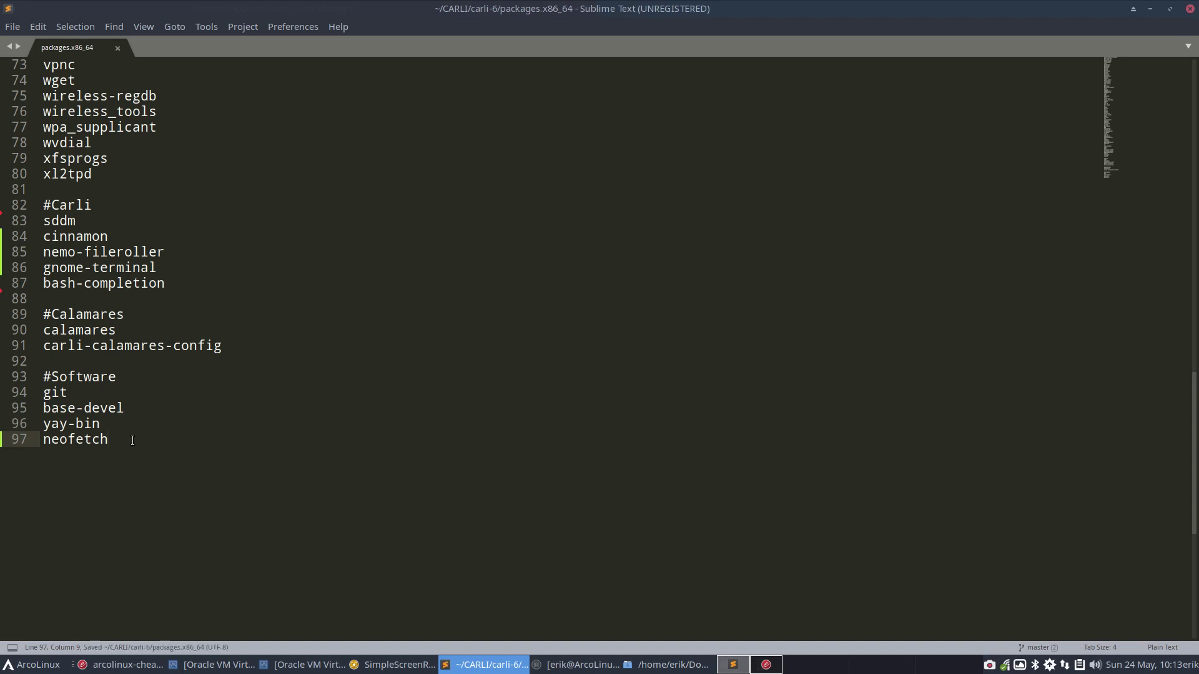
{"action": "left_click", "coordinate": [1189, 9]}
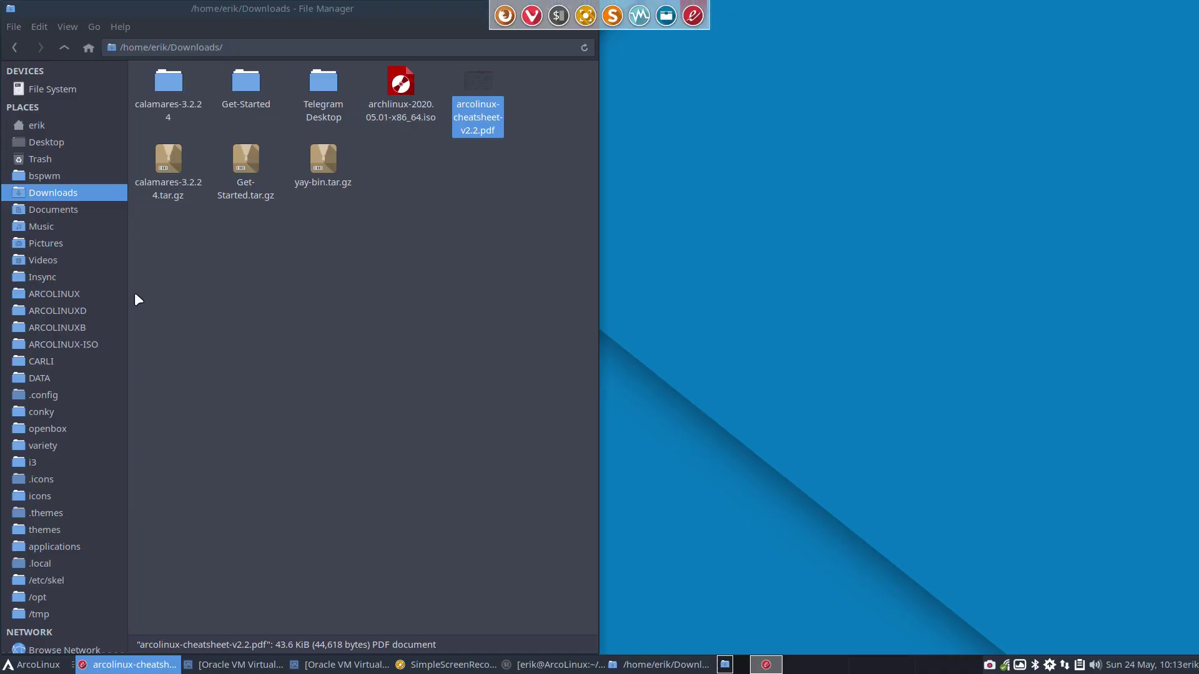
Go back to CARLI/carli-6 and open a terminal in that folder
{"action": "left_click", "coordinate": [70, 360]}
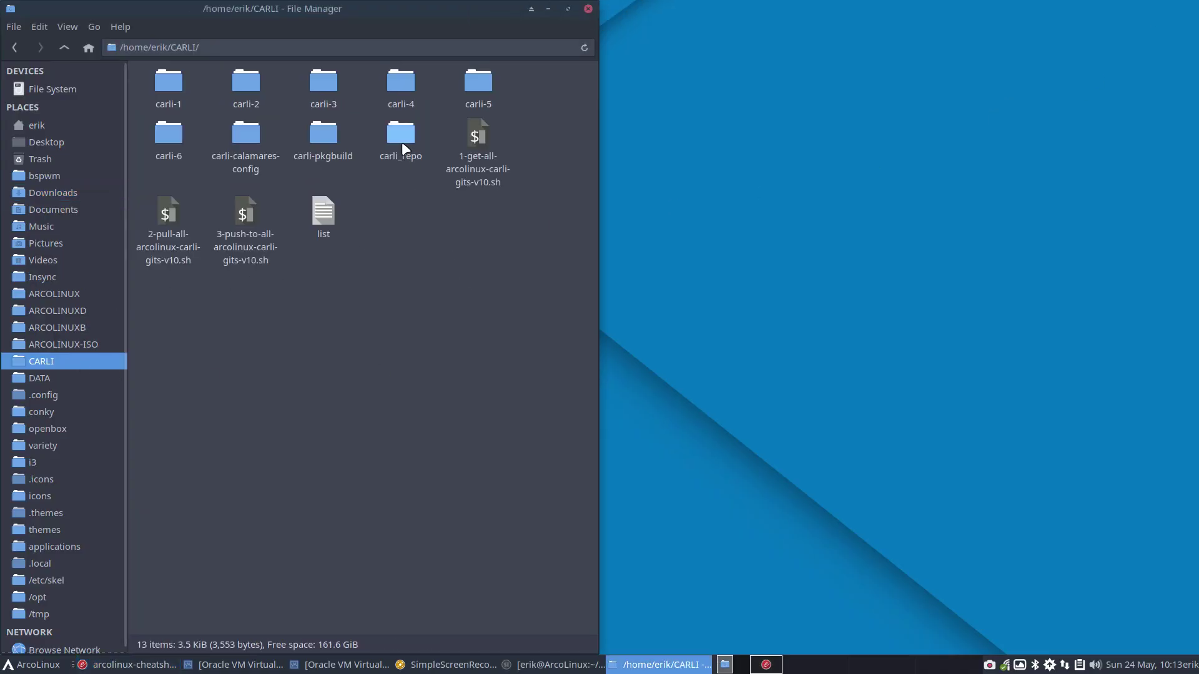
{"action": "double_click", "coordinate": [183, 138]}
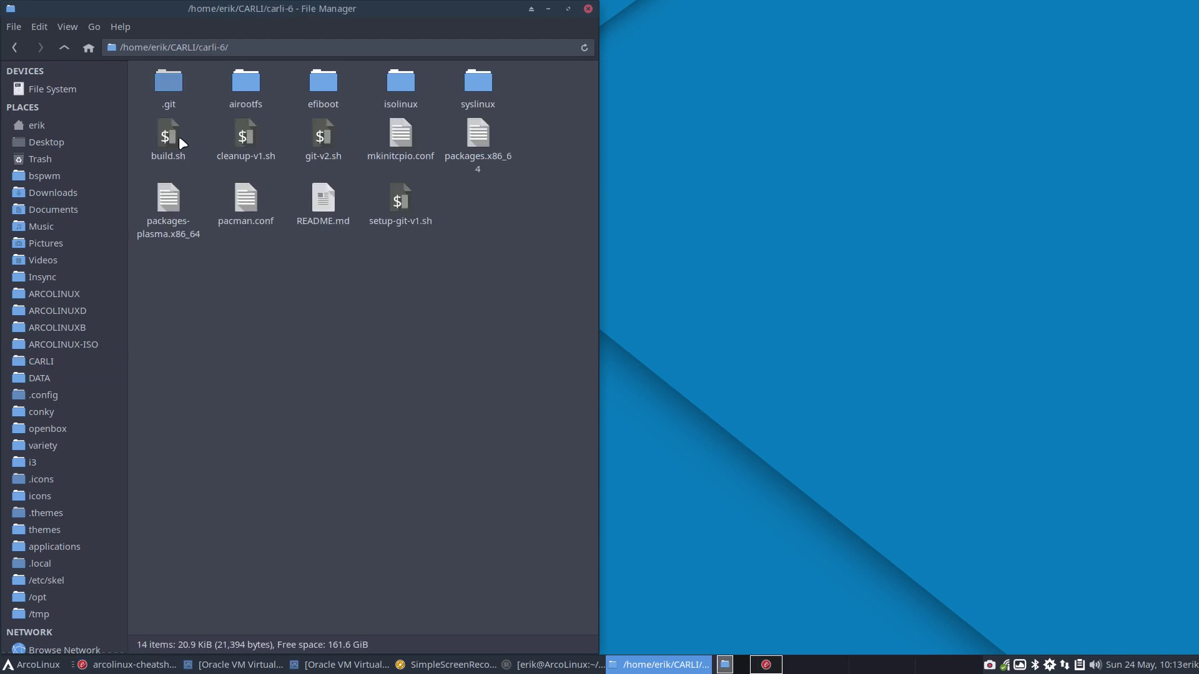
{"action": "left_click", "coordinate": [174, 219]}
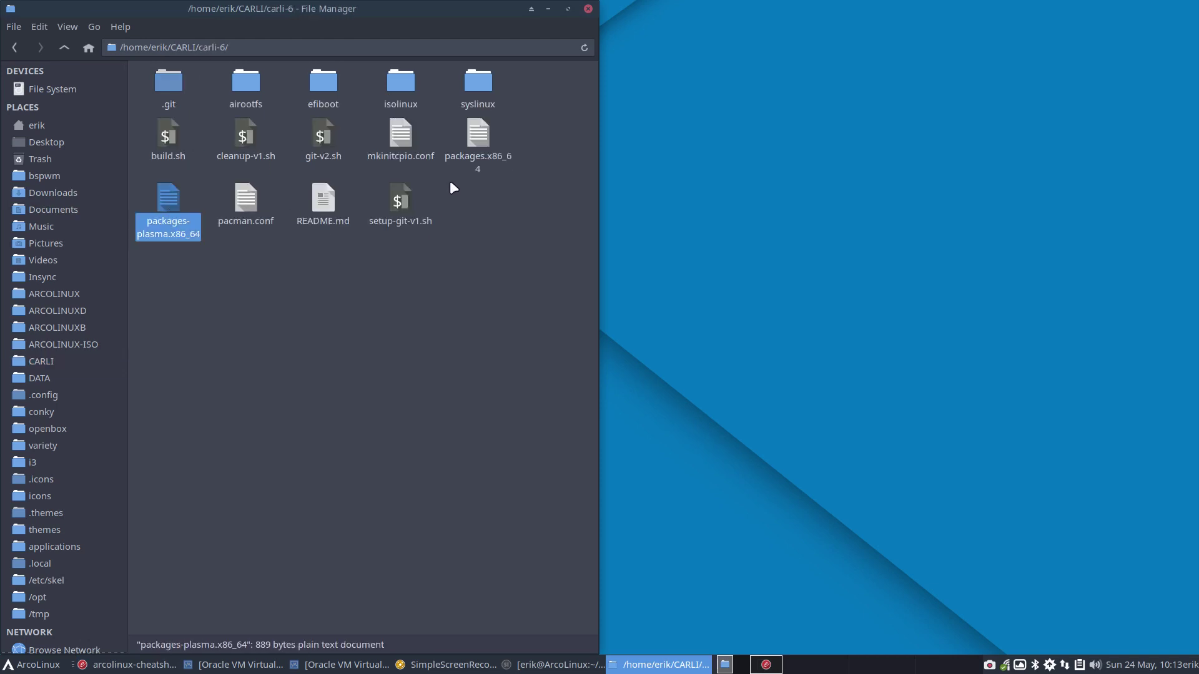
{"action": "left_click", "coordinate": [470, 141]}
{"action": "right_click", "coordinate": [549, 195]}
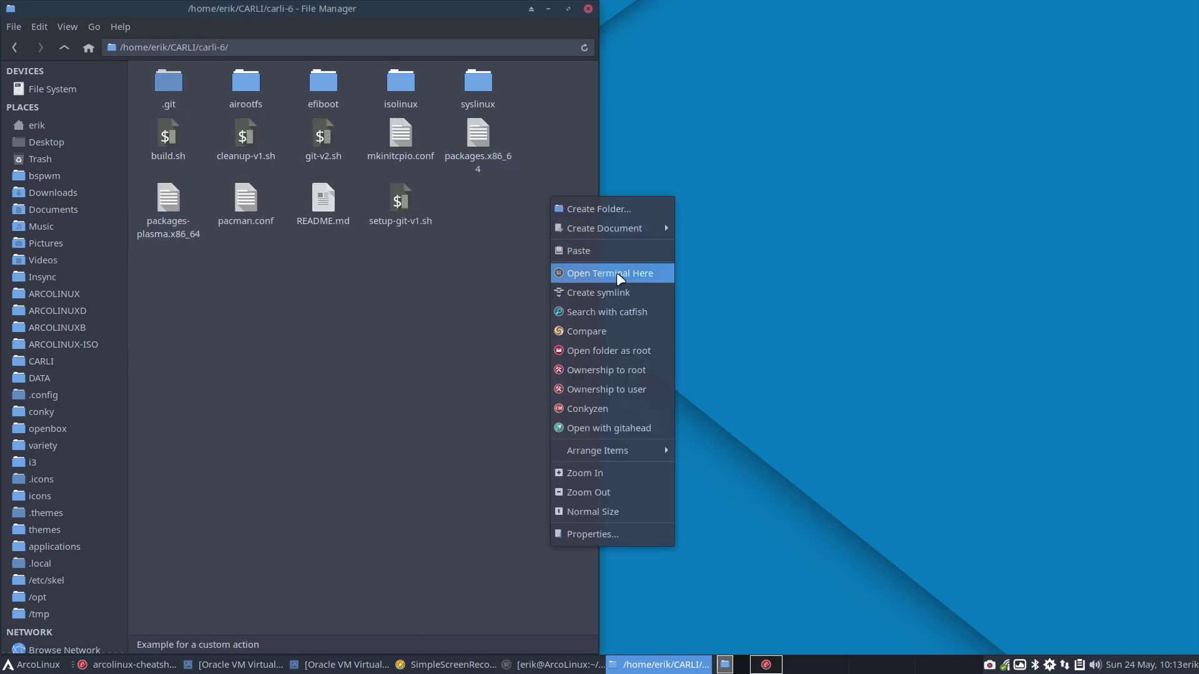
{"action": "left_click", "coordinate": [616, 273]}
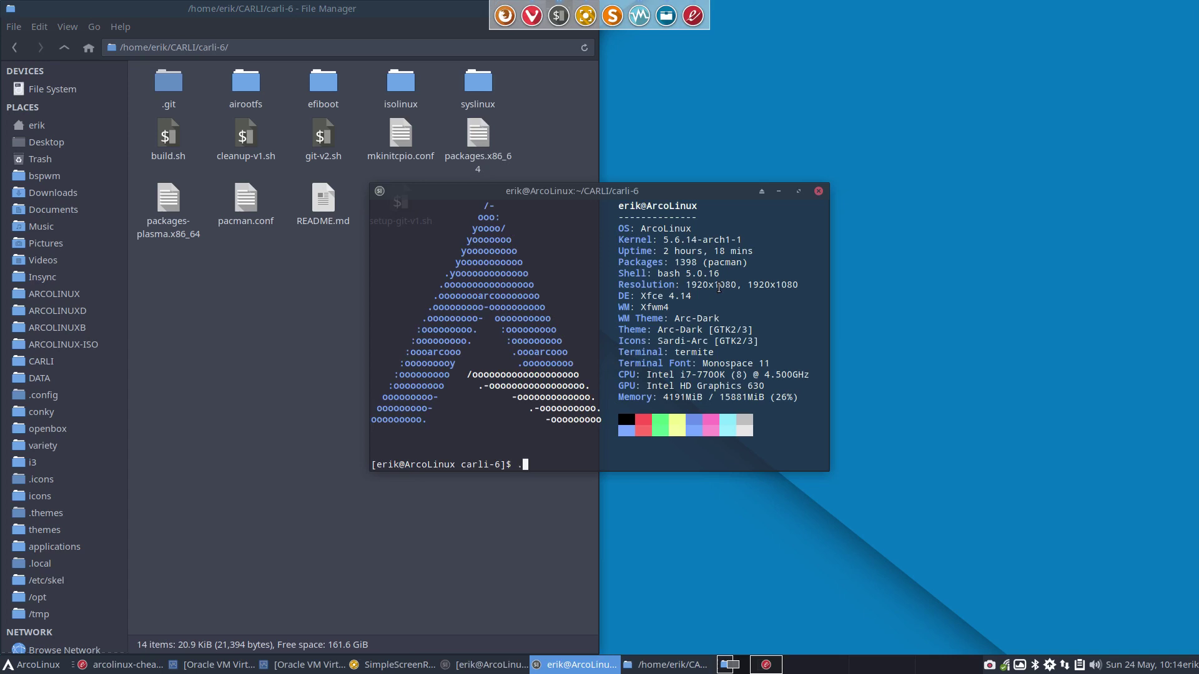
Start the ISO build with sudo ./build.sh and enter the password
{"action": "type", "text": "sudo ./build.sh"}
{"action": "key", "text": "Return"}
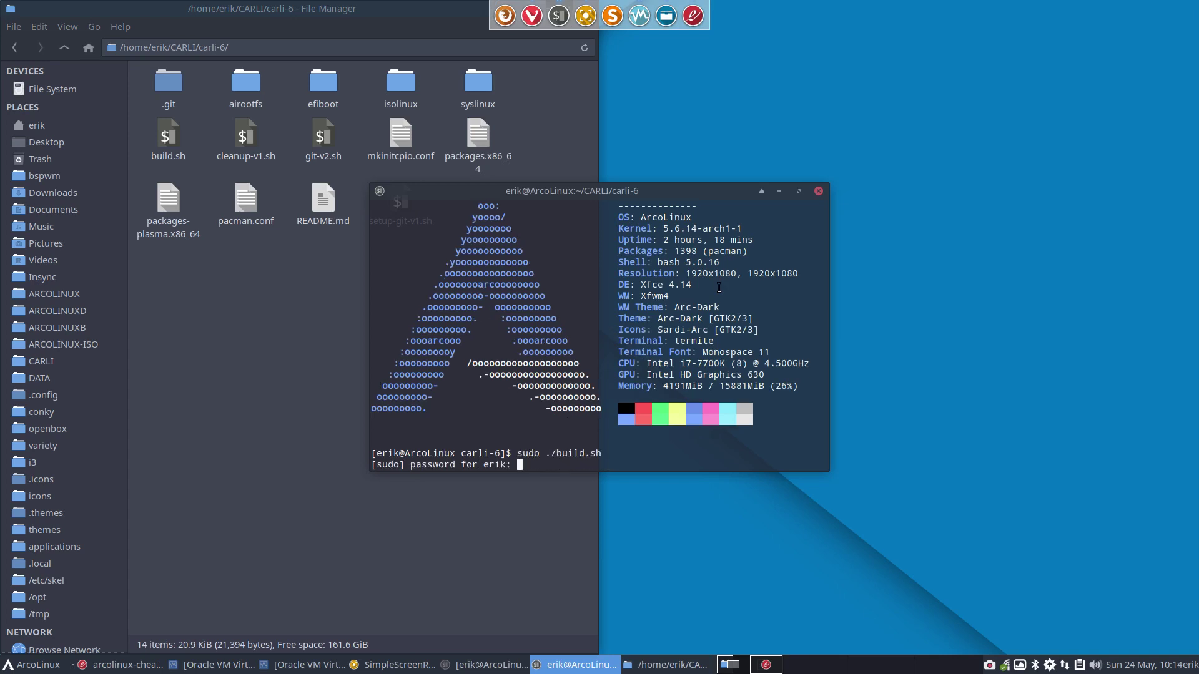
{"action": "key", "text": "Return"}
{"action": "left_click_drag", "start_coordinate": [703, 192], "coordinate": [1195, 262]}
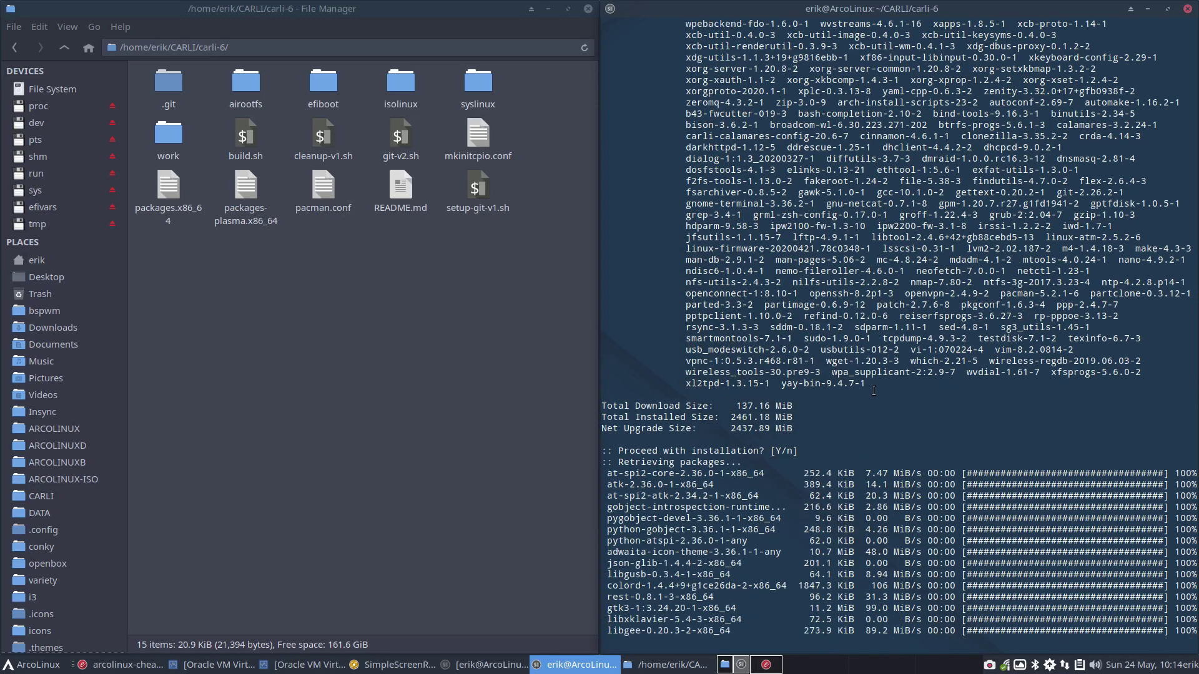
Highlight nemo-fileroller in the pacman install list and scroll back through the output
{"action": "scroll", "coordinate": [873, 390], "scroll_direction": "up", "scroll_amount": 2}
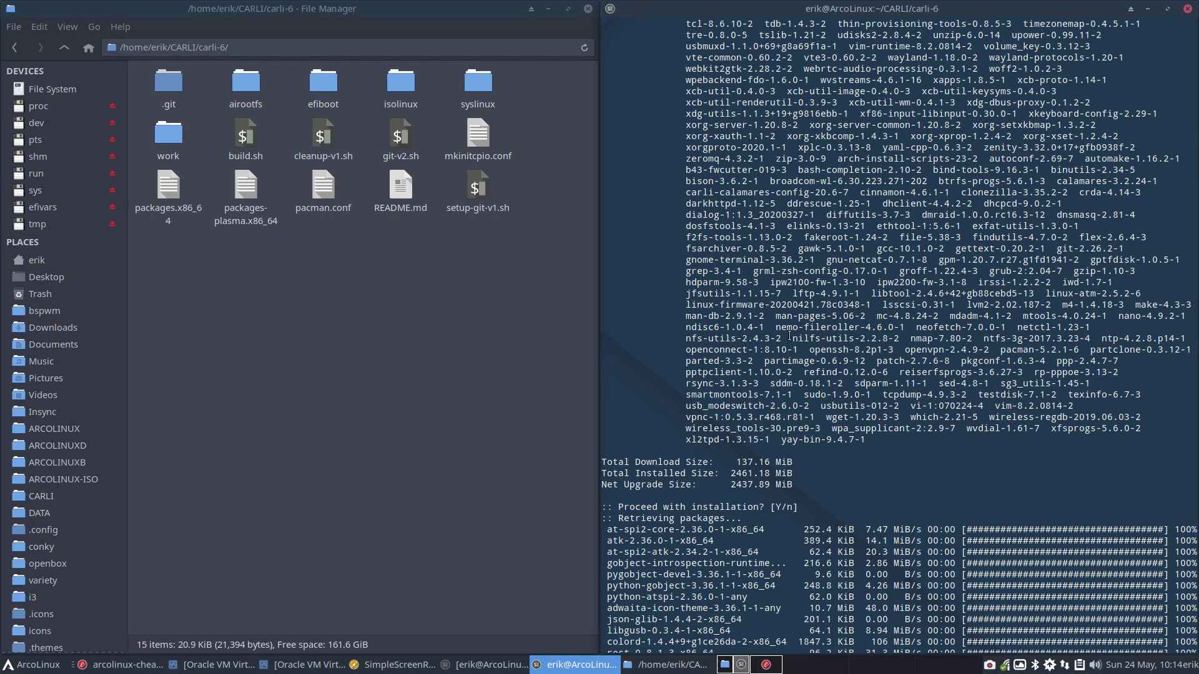
{"action": "left_click_drag", "start_coordinate": [776, 328], "coordinate": [972, 327]}
{"action": "scroll", "coordinate": [929, 375], "scroll_direction": "up", "scroll_amount": 4}
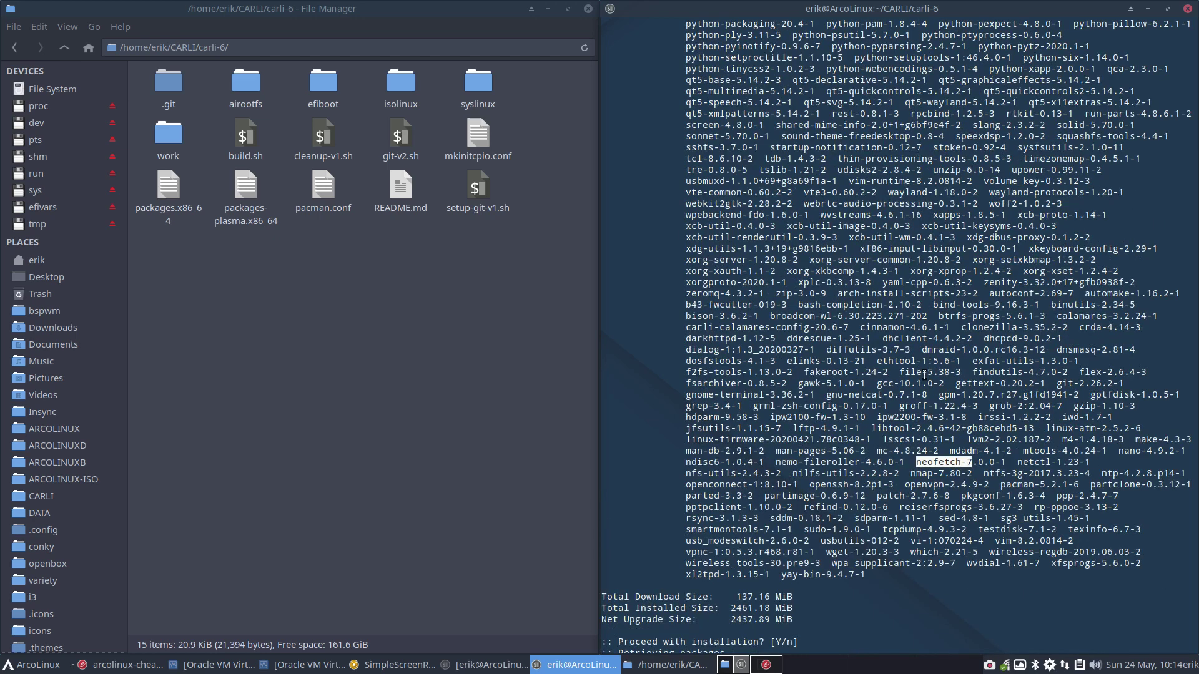
{"action": "scroll", "coordinate": [924, 375], "scroll_direction": "up", "scroll_amount": 8}
{"action": "scroll", "coordinate": [924, 375], "scroll_direction": "up", "scroll_amount": 20}
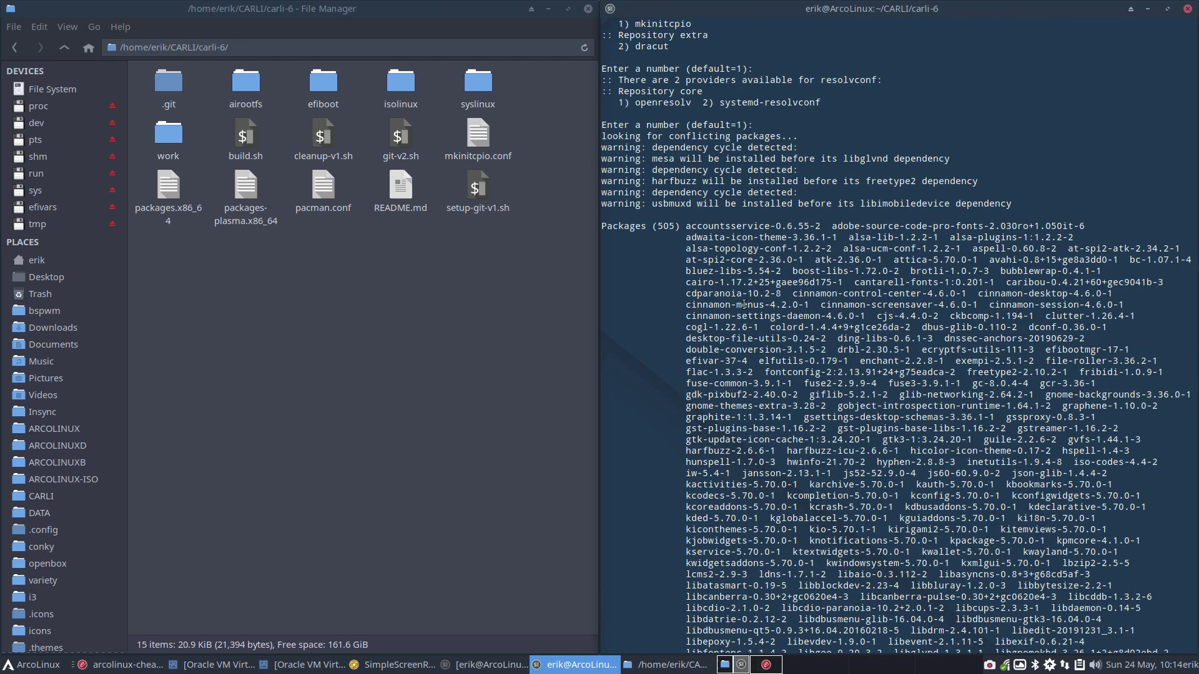
Highlight the cinnamon-menus, settings-daemon, control-center, desktop and session entries, then scroll back down
{"action": "double_click", "coordinate": [710, 304]}
{"action": "double_click", "coordinate": [713, 316]}
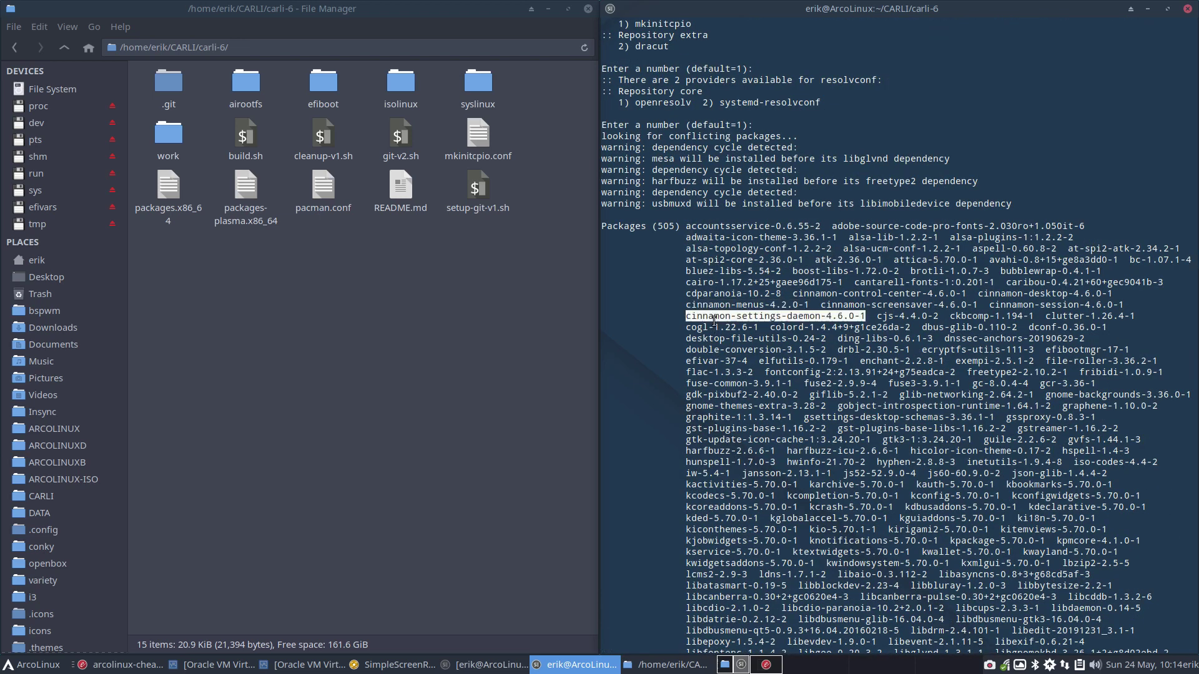
{"action": "double_click", "coordinate": [856, 293]}
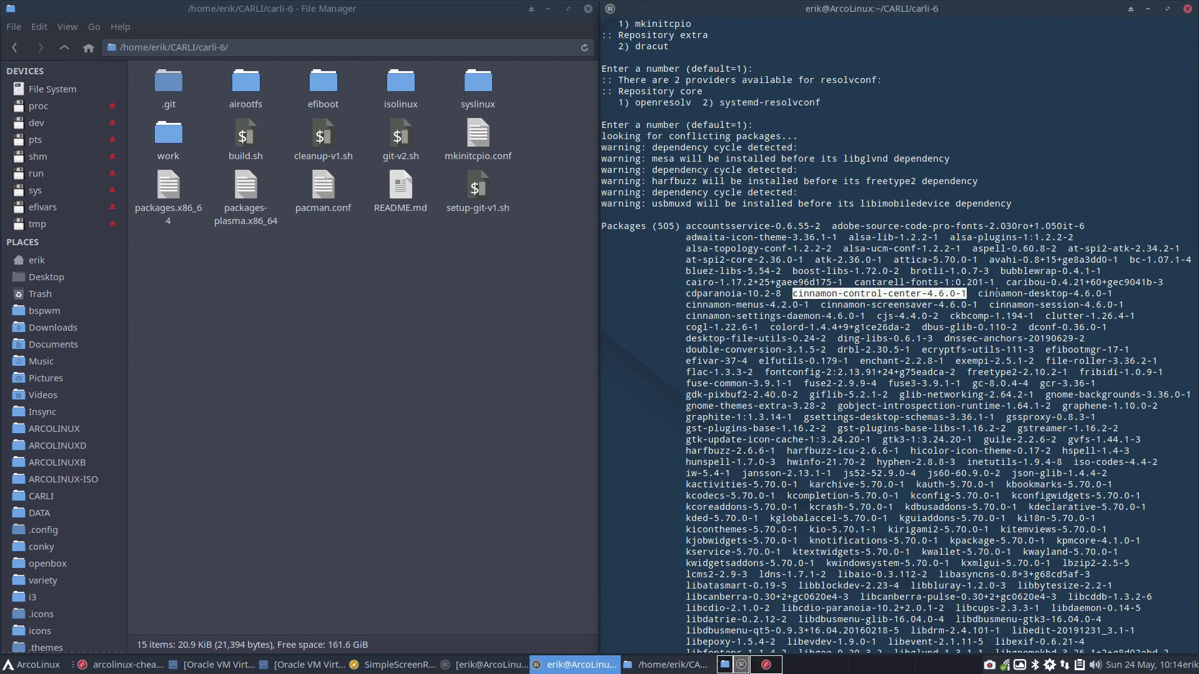
{"action": "double_click", "coordinate": [1032, 294]}
{"action": "double_click", "coordinate": [1044, 305]}
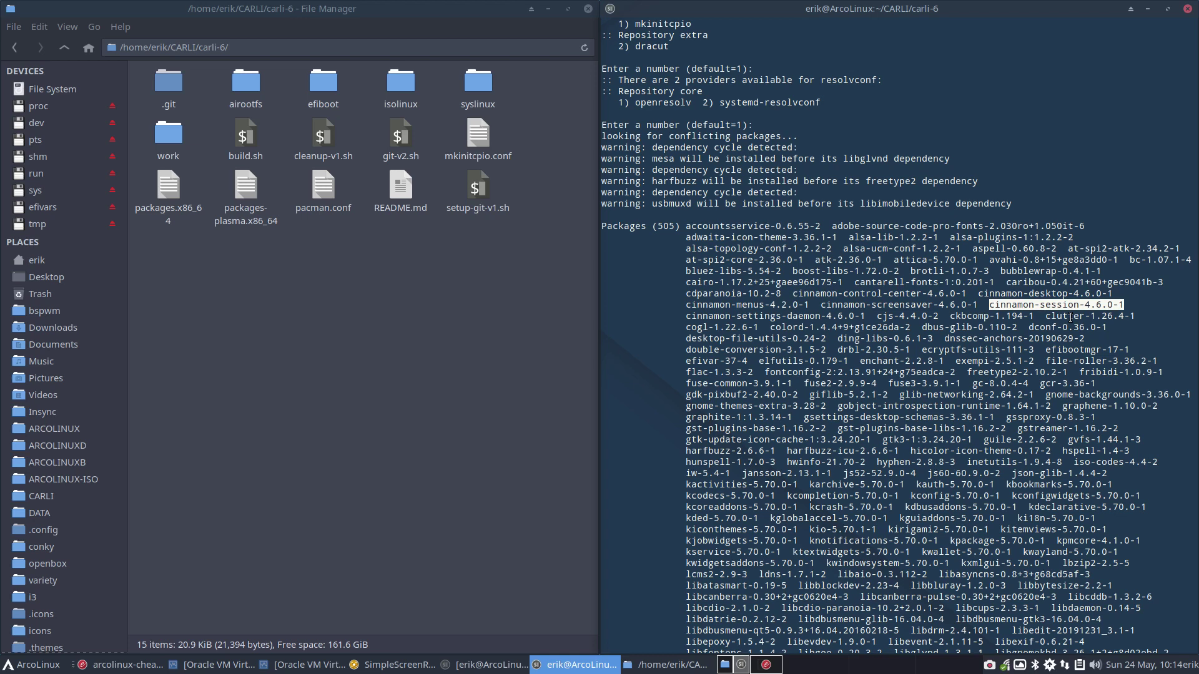
{"action": "left_click", "coordinate": [802, 317]}
{"action": "double_click", "coordinate": [801, 316]}
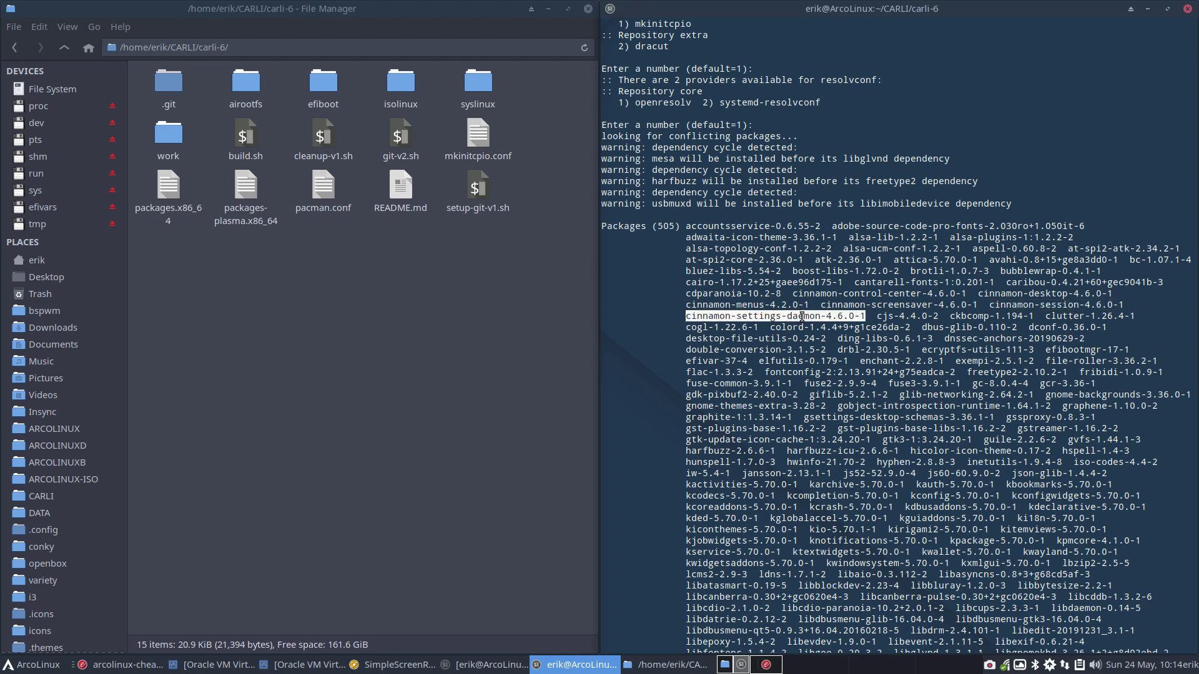
{"action": "scroll", "coordinate": [867, 348], "scroll_direction": "down", "scroll_amount": 8}
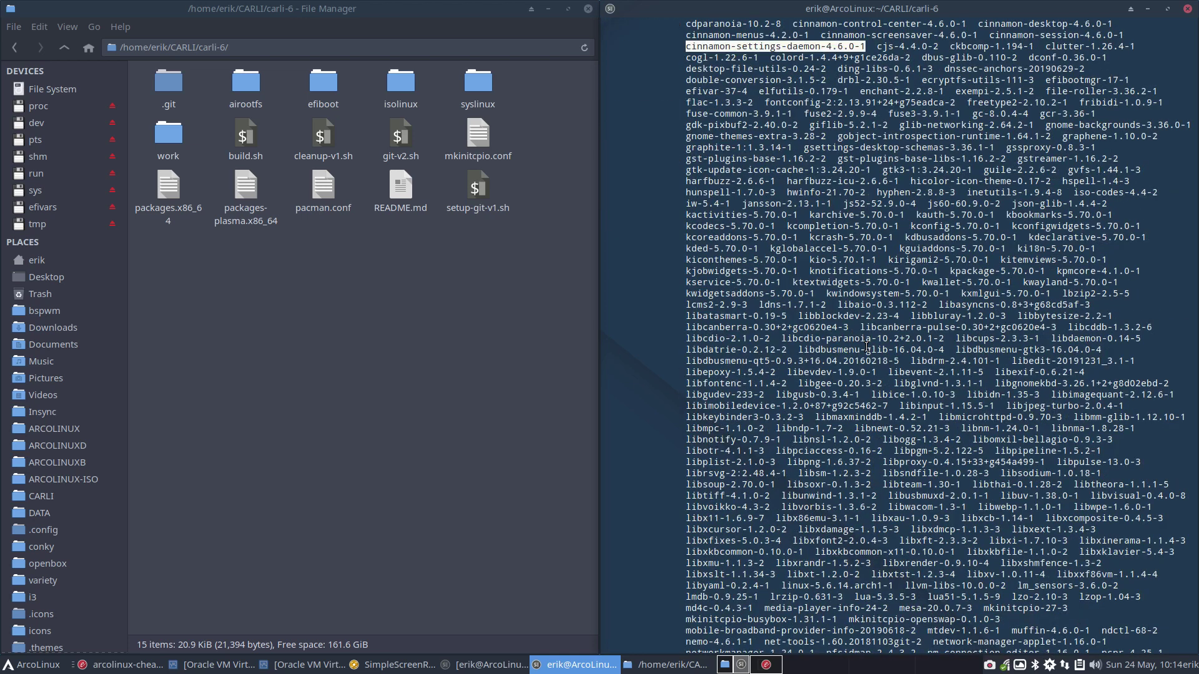
{"action": "scroll", "coordinate": [866, 348], "scroll_direction": "down", "scroll_amount": 4}
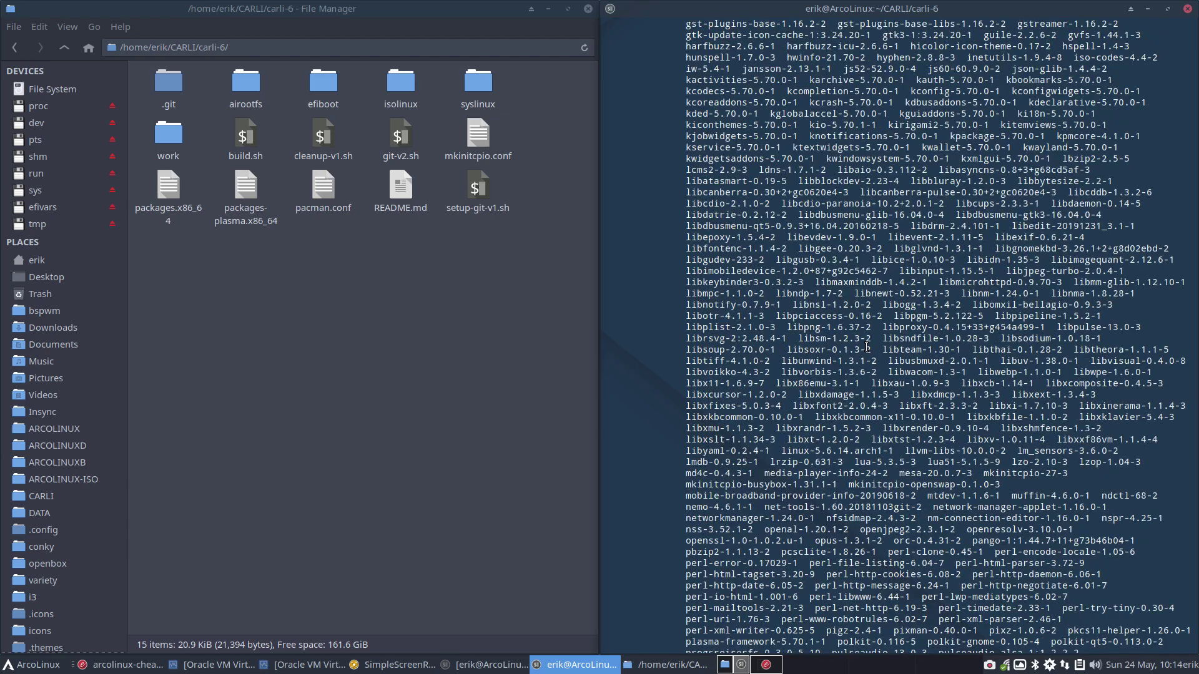
{"action": "scroll", "coordinate": [867, 348], "scroll_direction": "down", "scroll_amount": 20}
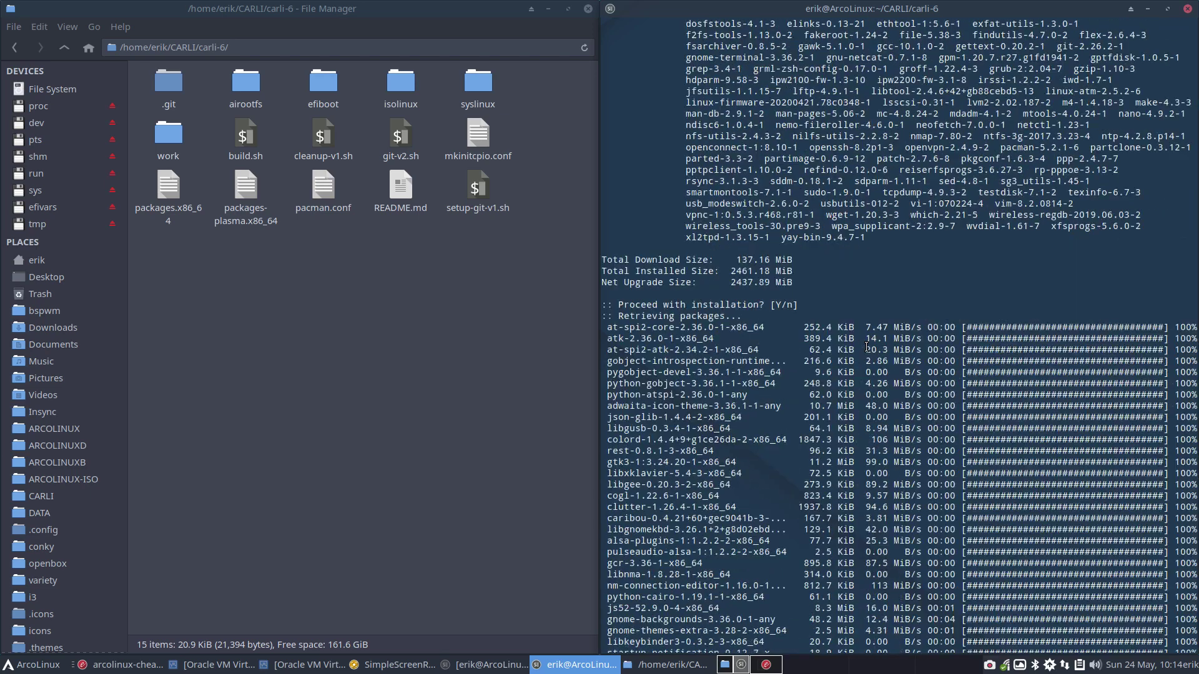
{"action": "scroll", "coordinate": [866, 347], "scroll_direction": "down", "scroll_amount": 20}
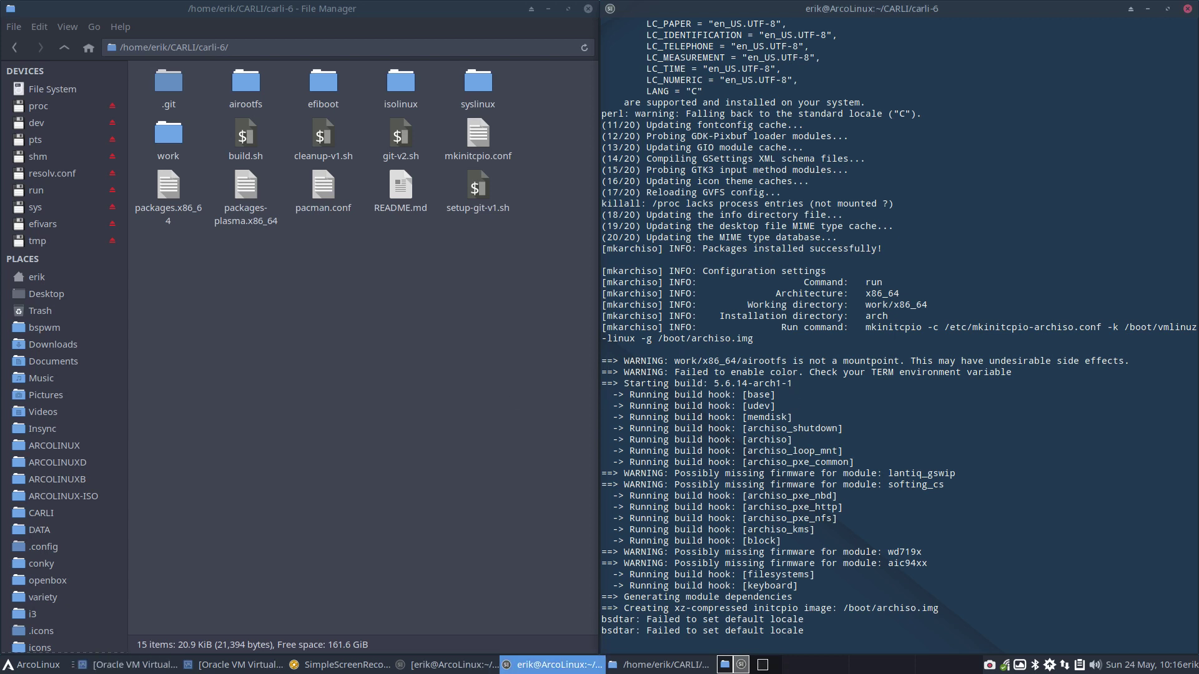
Highlight the 1.1G size of carli-2020.05.24-x86_64.iso and bring VirtualBox Manager forward
{"action": "mouse_move", "coordinate": [598, 3]}
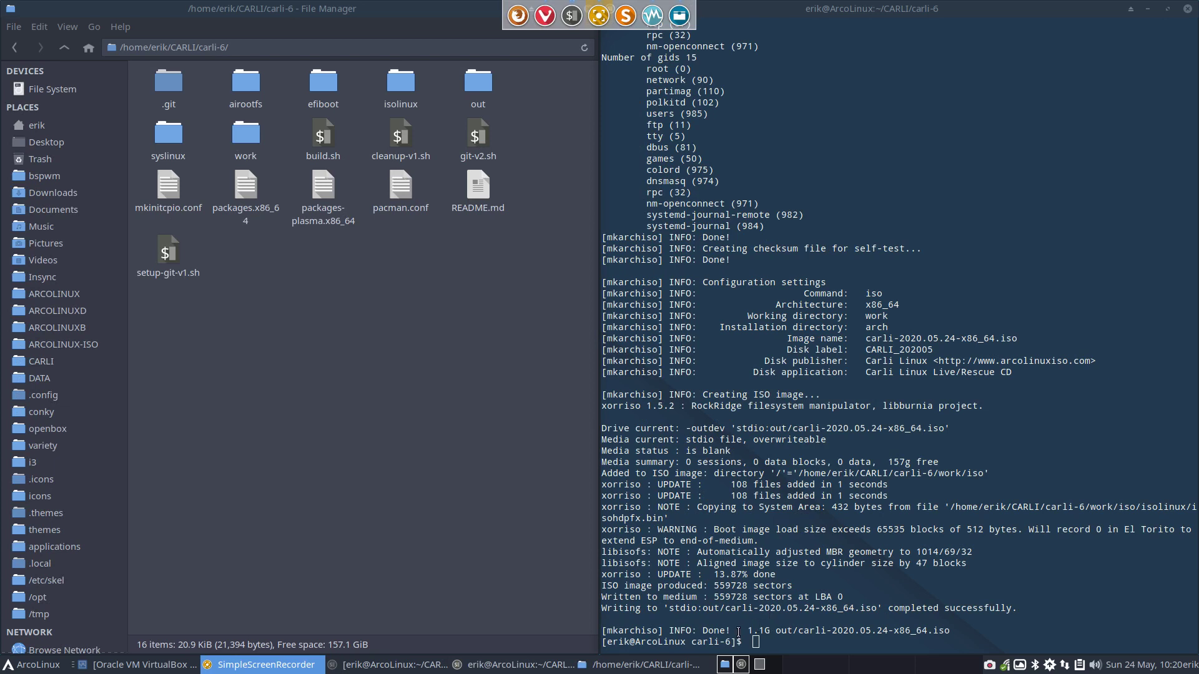
{"action": "left_click_drag", "start_coordinate": [746, 631], "coordinate": [780, 631]}
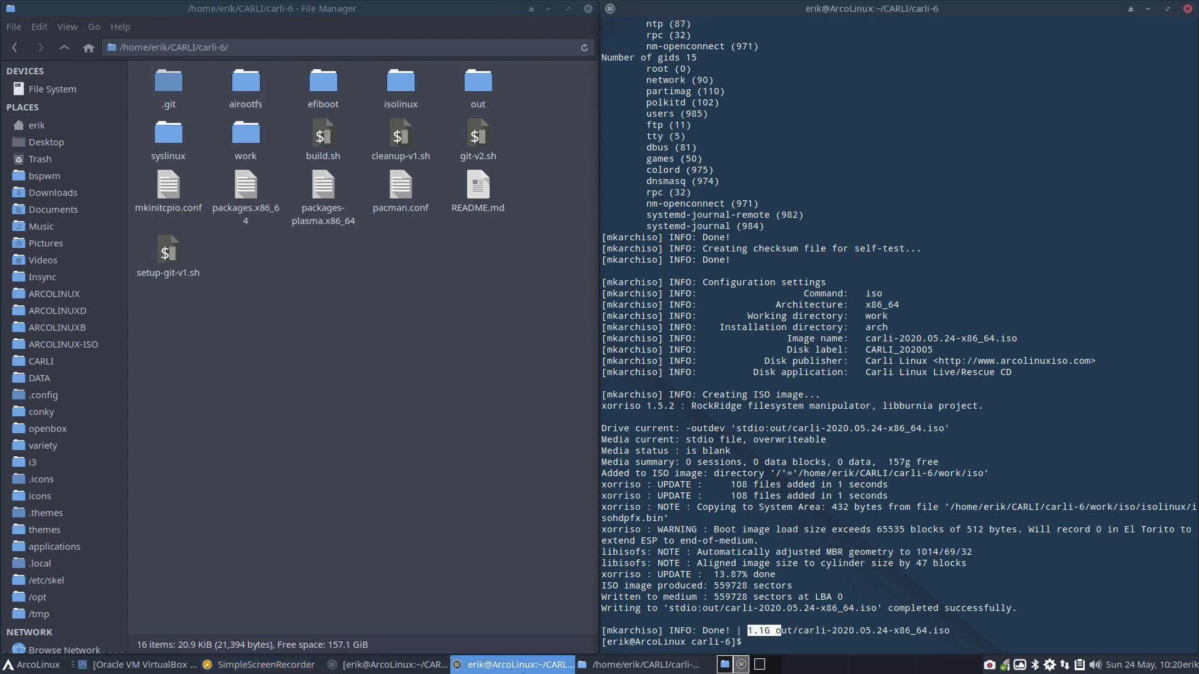
{"action": "left_click", "coordinate": [91, 667]}
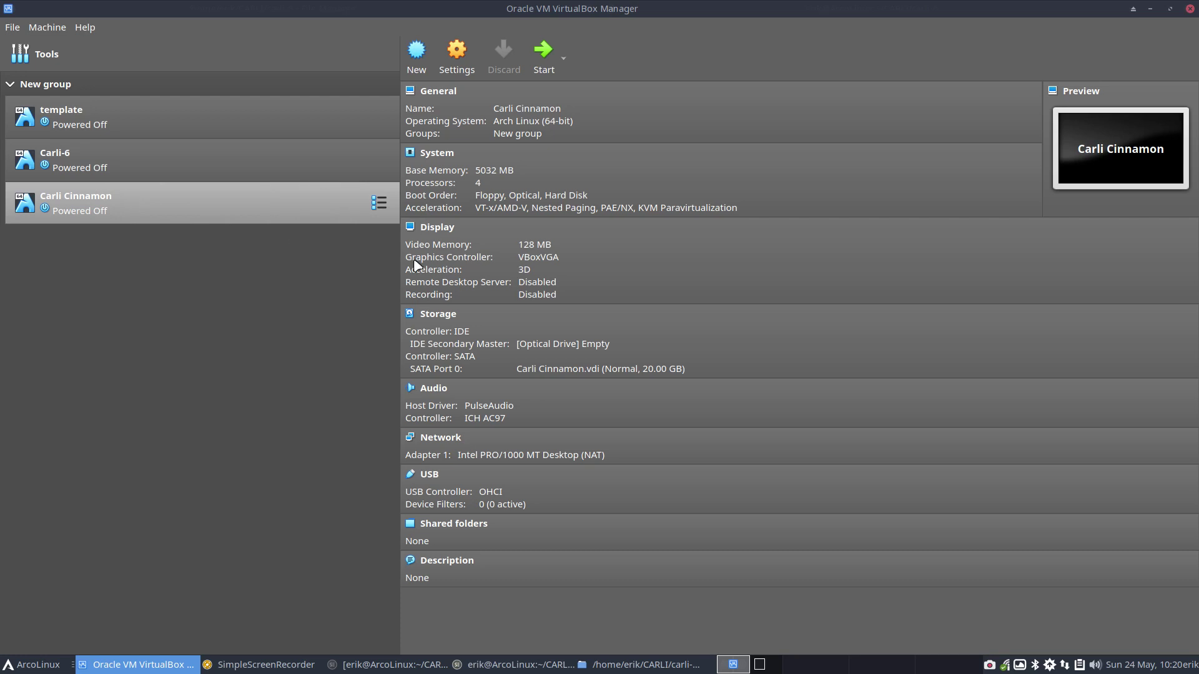
Attach carli-2020.05.24-x86_64.iso to the empty optical drive and start the Carli Cinnamon VM
{"action": "left_click", "coordinate": [593, 344]}
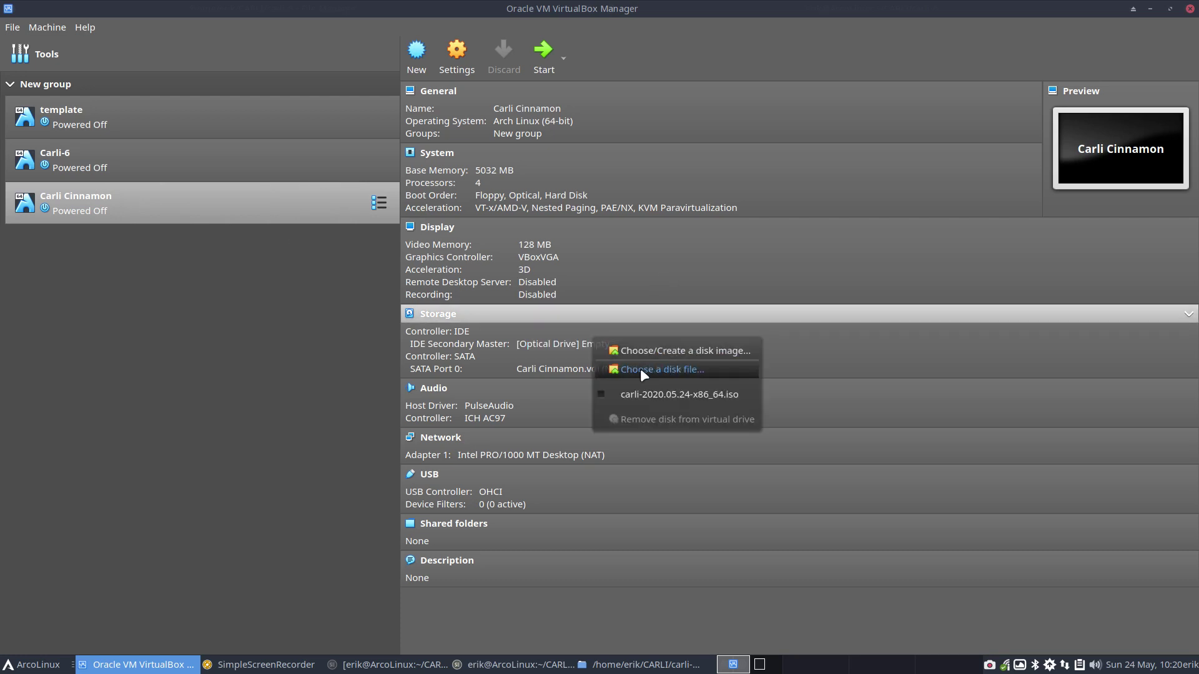
{"action": "left_click", "coordinate": [640, 368]}
{"action": "left_click", "coordinate": [566, 241]}
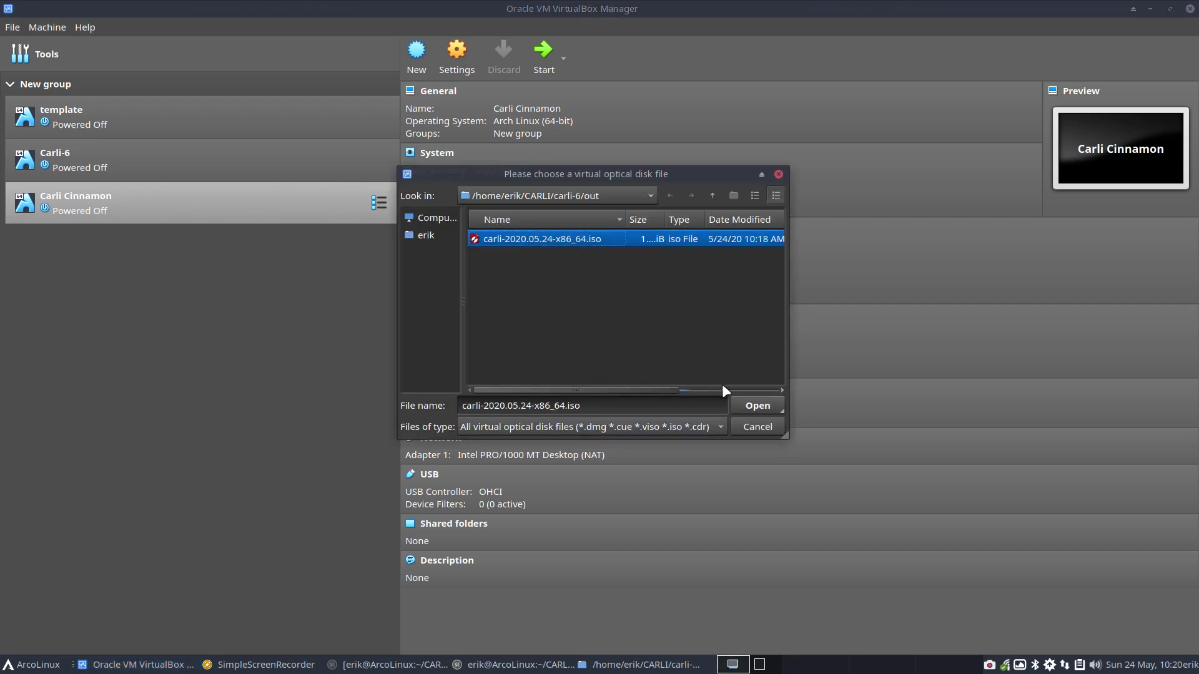
{"action": "left_click", "coordinate": [755, 405]}
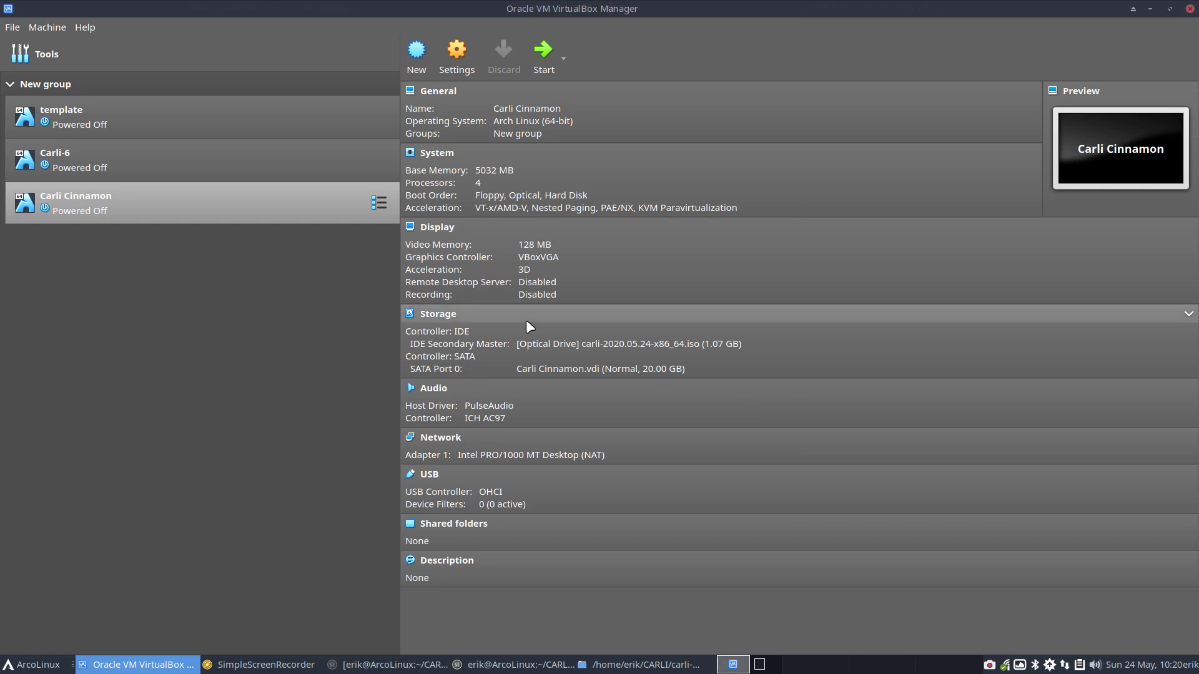
{"action": "double_click", "coordinate": [292, 214]}
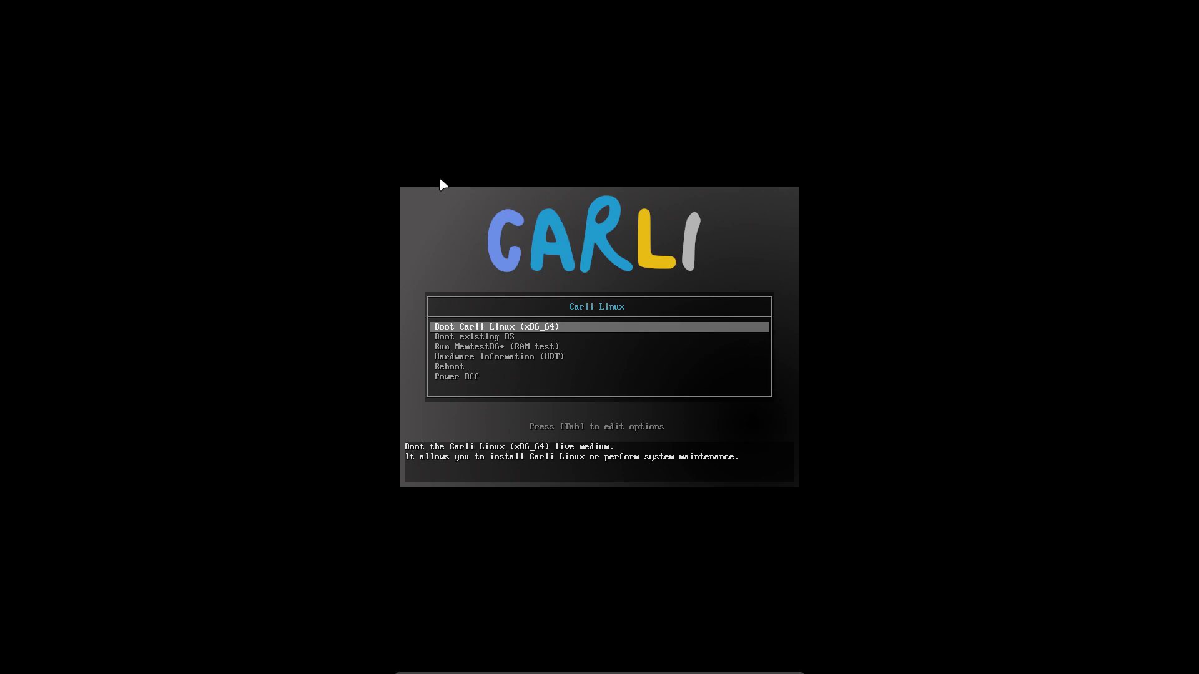
Boot Carli Linux, log in with the Cinnamon session, and dismiss the video drivers notification
{"action": "key", "text": "Return"}
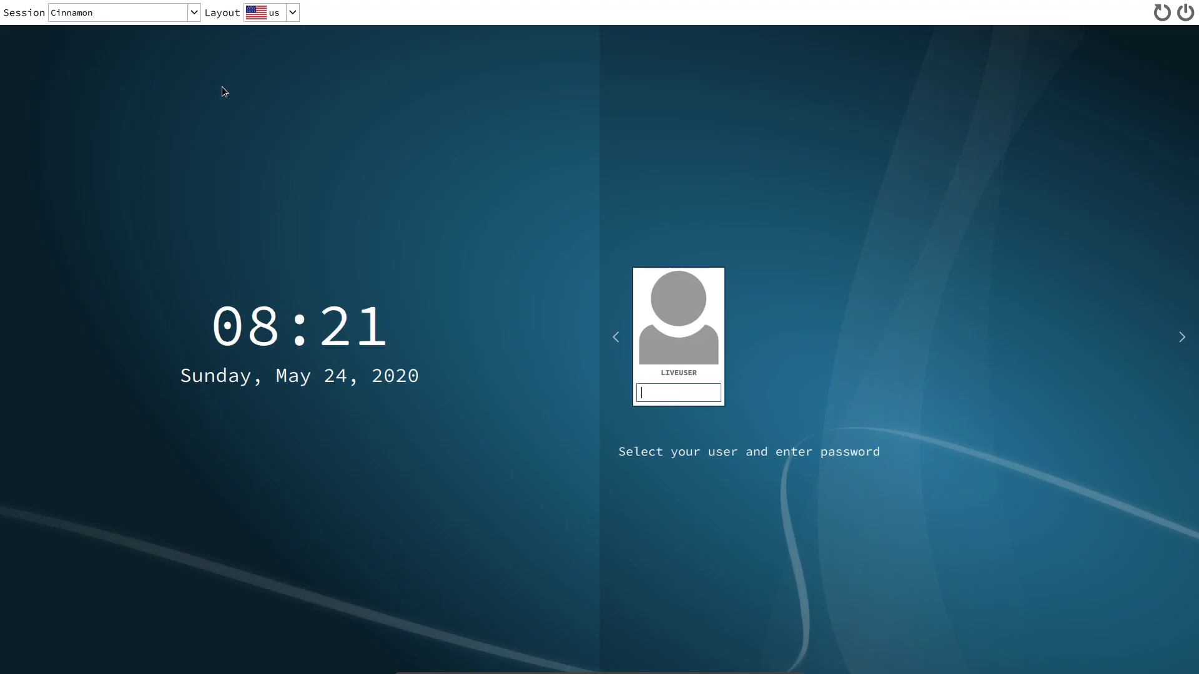
{"action": "left_click", "coordinate": [111, 17]}
{"action": "left_click", "coordinate": [112, 17]}
{"action": "key", "text": "Return"}
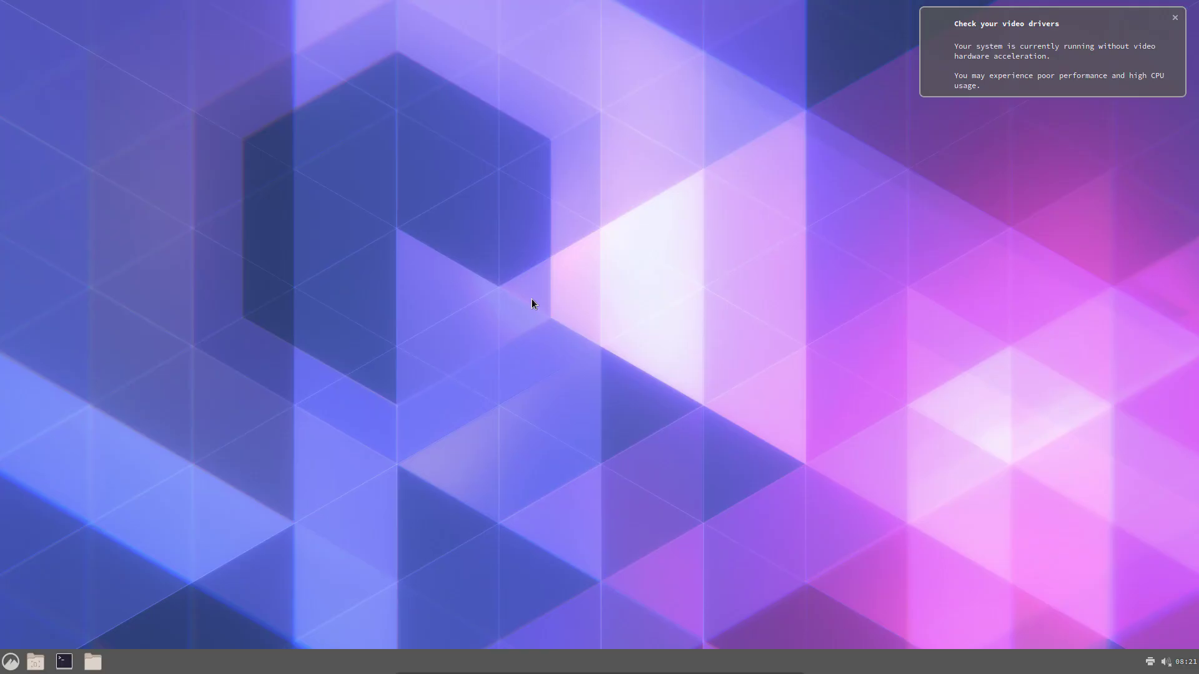
{"action": "left_click", "coordinate": [1174, 17]}
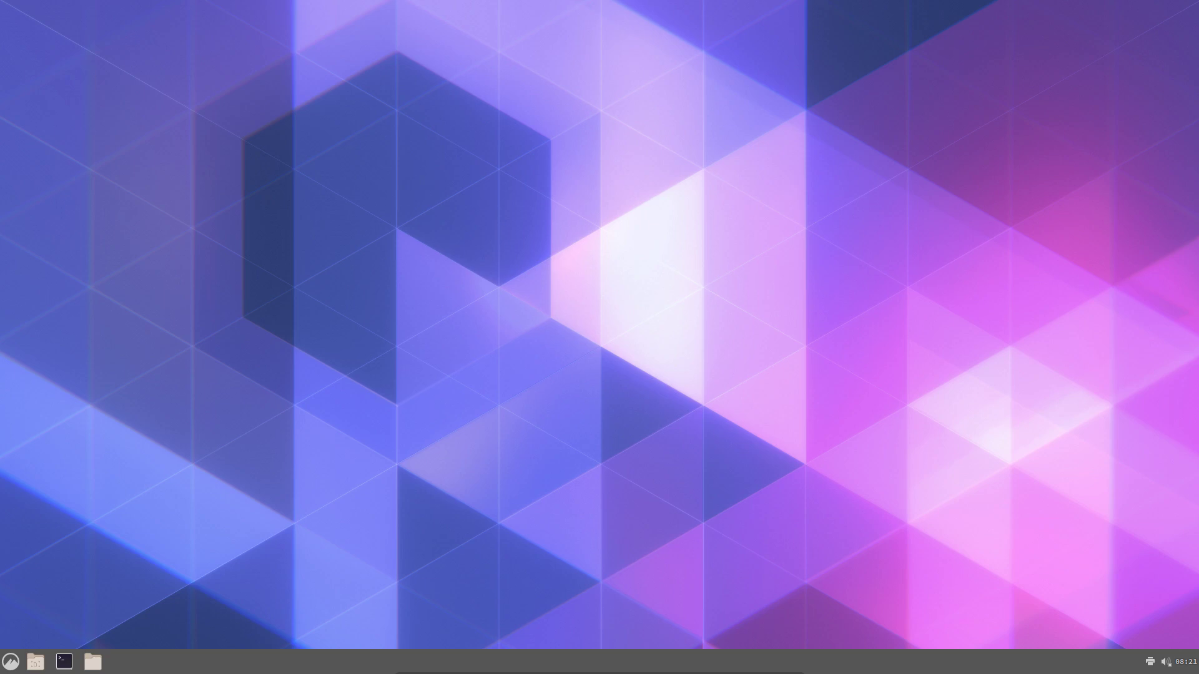
Open airootfs/etc/sddm.conf.d/autologin.conf, select 'plasma' on the Session line, then close the editor
{"action": "left_click", "coordinate": [662, 664]}
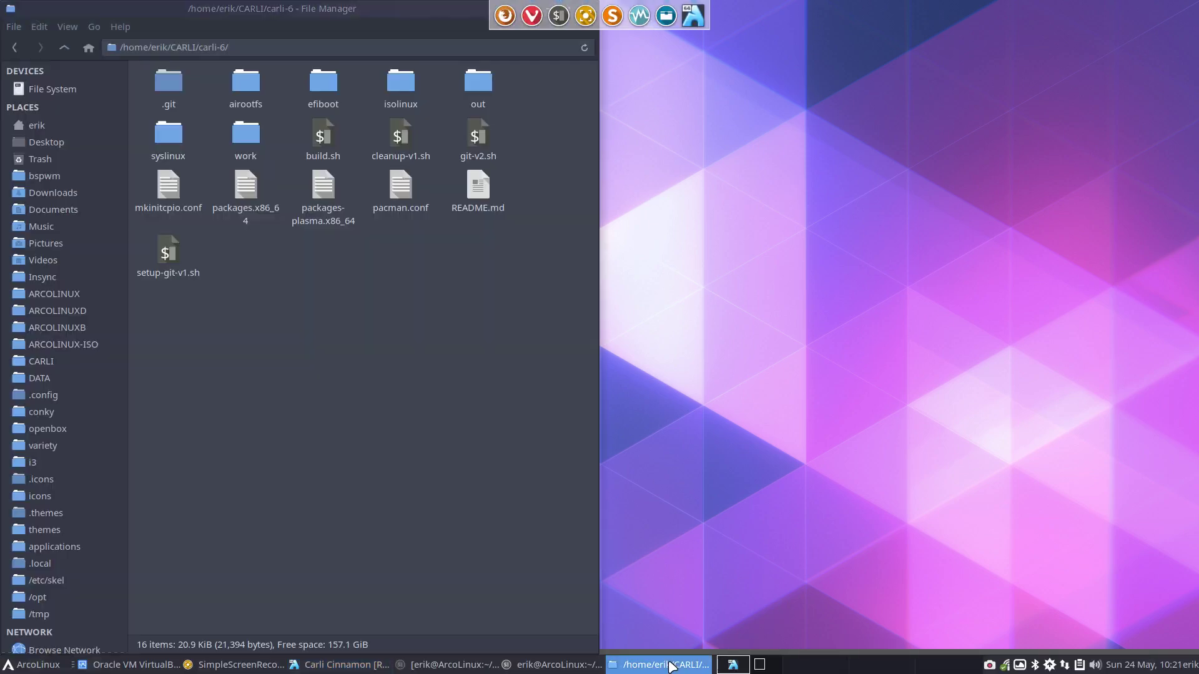
{"action": "double_click", "coordinate": [245, 86]}
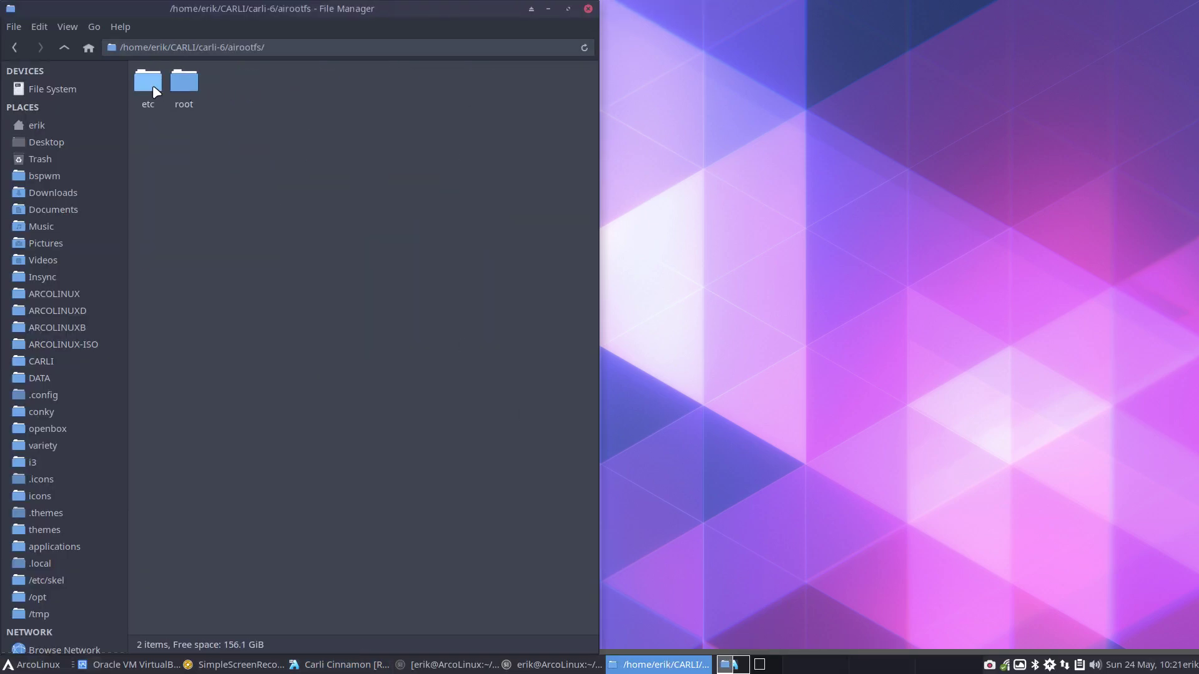
{"action": "double_click", "coordinate": [152, 85]}
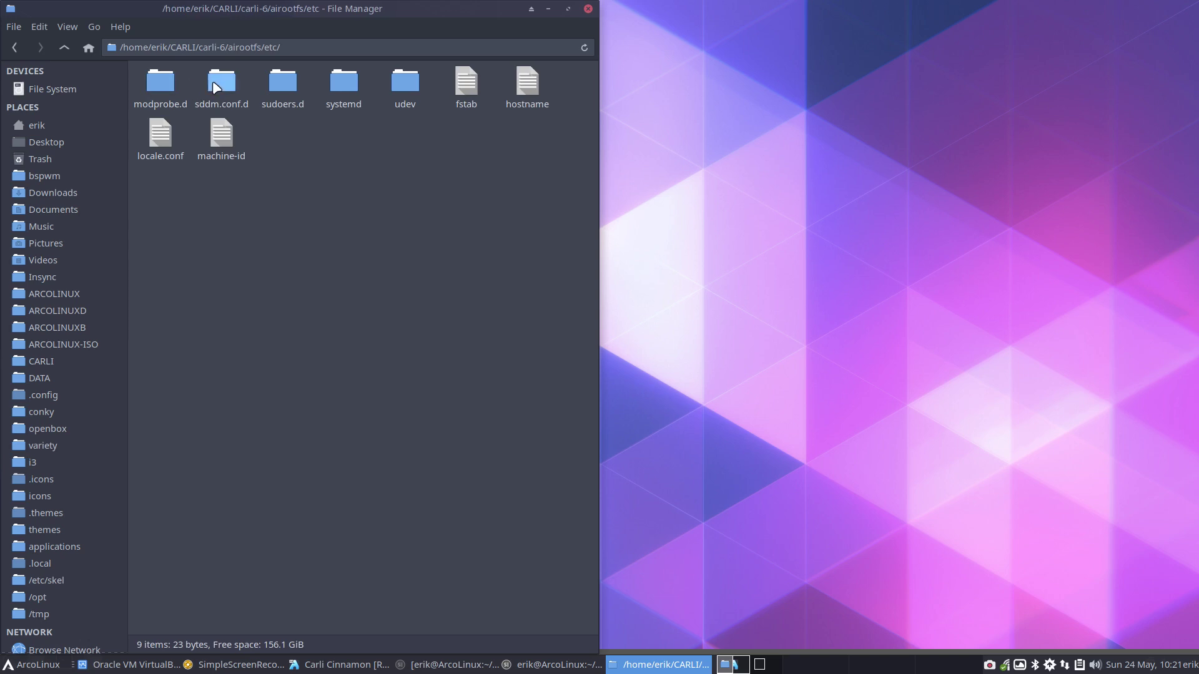
{"action": "double_click", "coordinate": [212, 82]}
{"action": "double_click", "coordinate": [174, 84]}
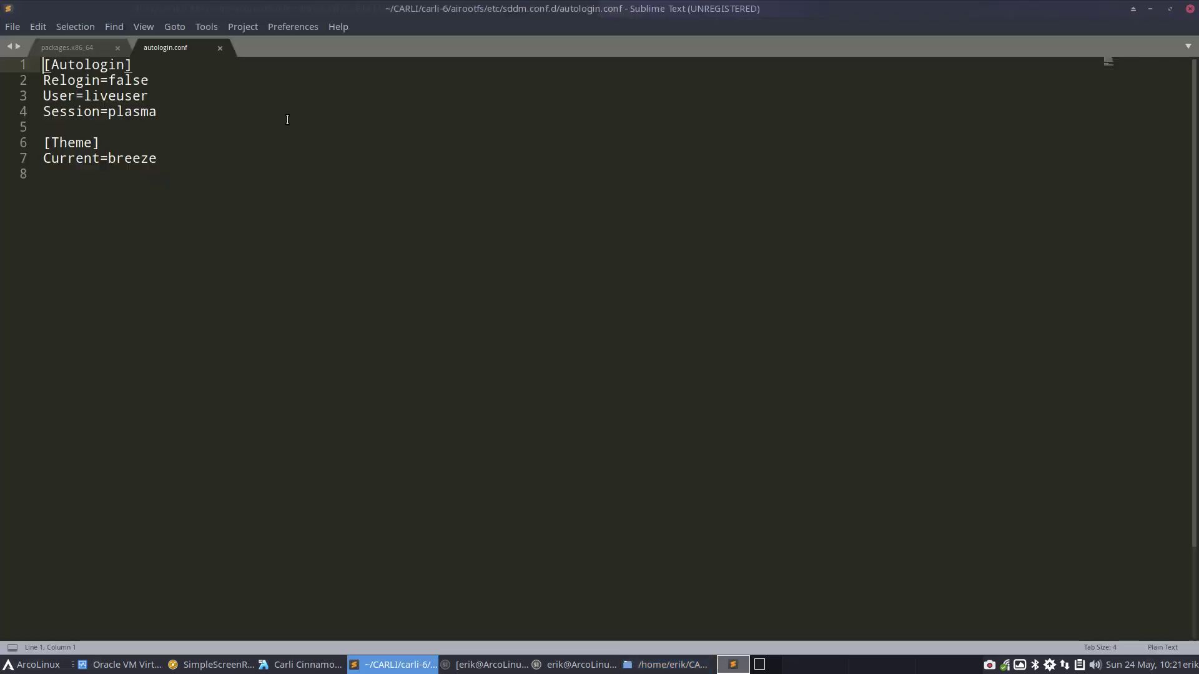
{"action": "left_click", "coordinate": [133, 113]}
{"action": "double_click", "coordinate": [133, 113]}
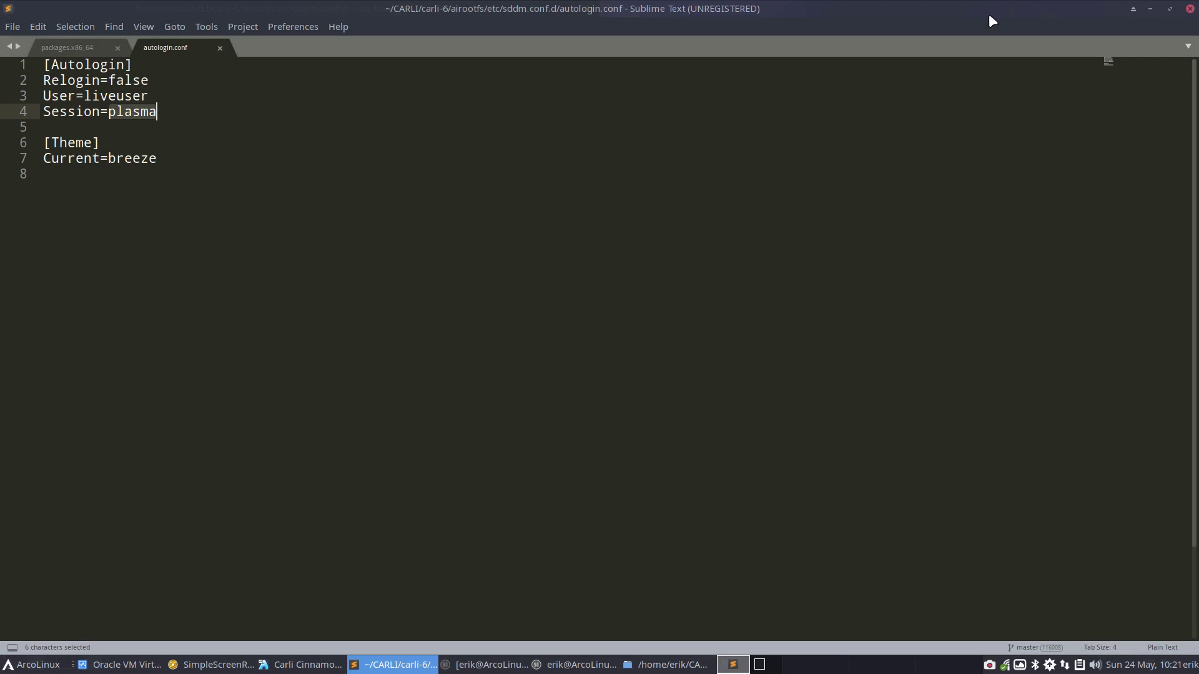
{"action": "left_click", "coordinate": [1190, 8]}
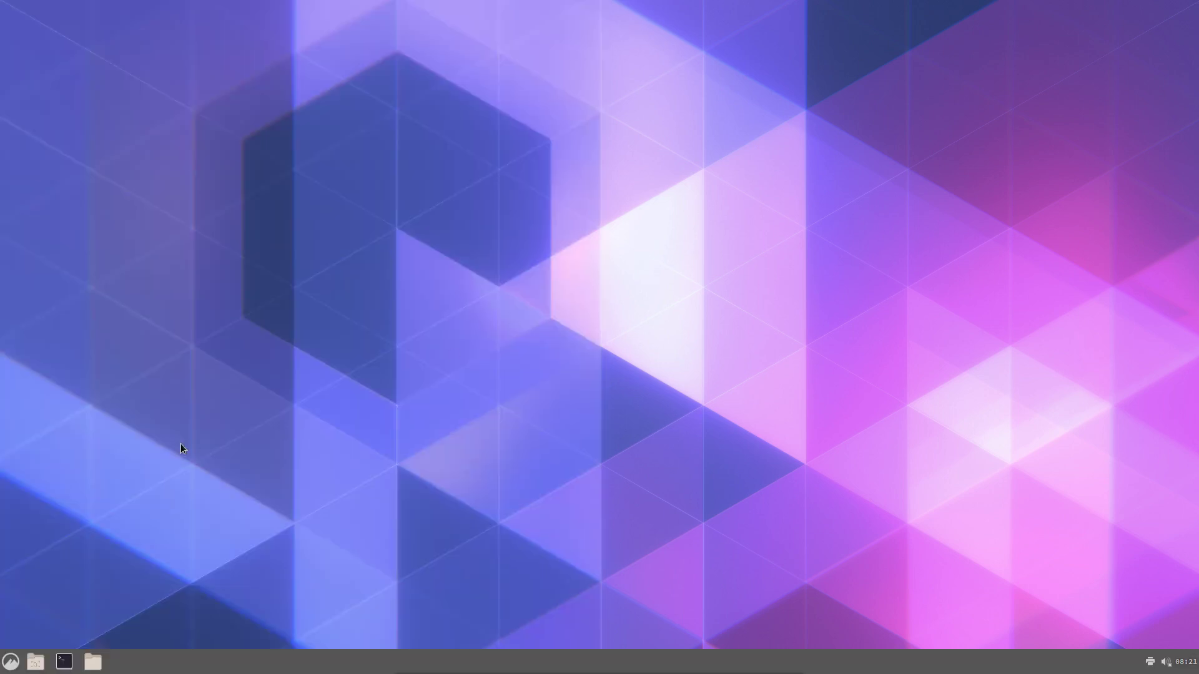
Launch a terminal in the live system, run neofetch, and move the terminal to the upper right
{"action": "left_click", "coordinate": [6, 664]}
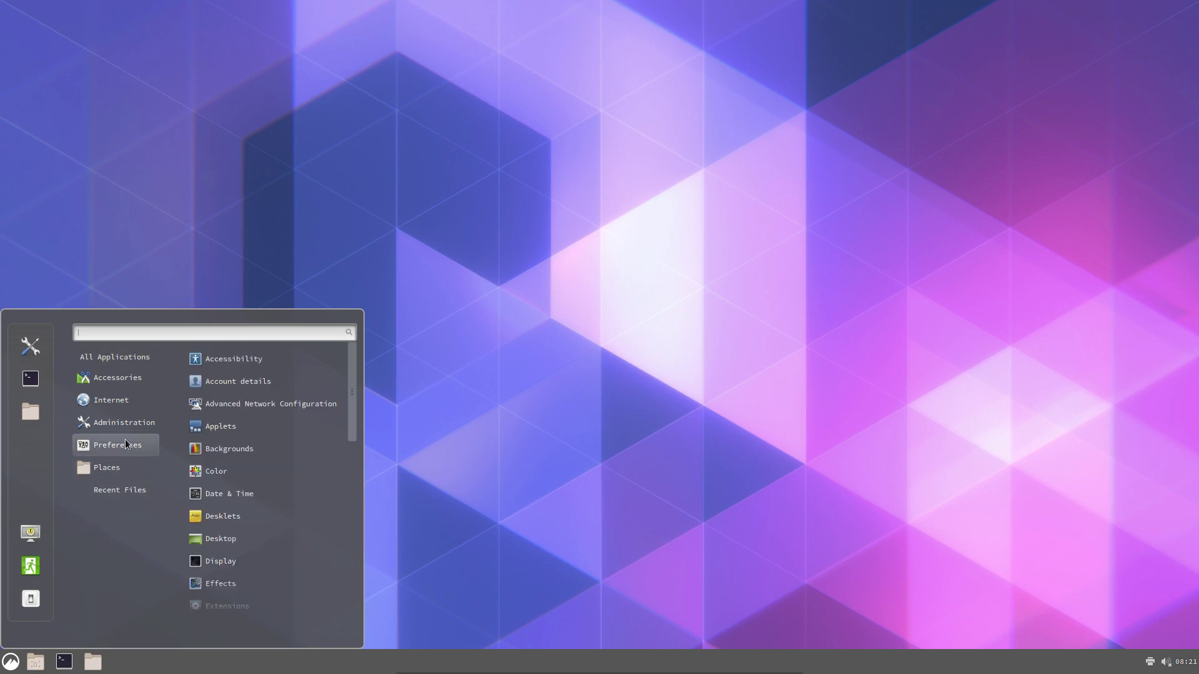
{"action": "mouse_move", "coordinate": [131, 377]}
{"action": "mouse_move", "coordinate": [132, 356]}
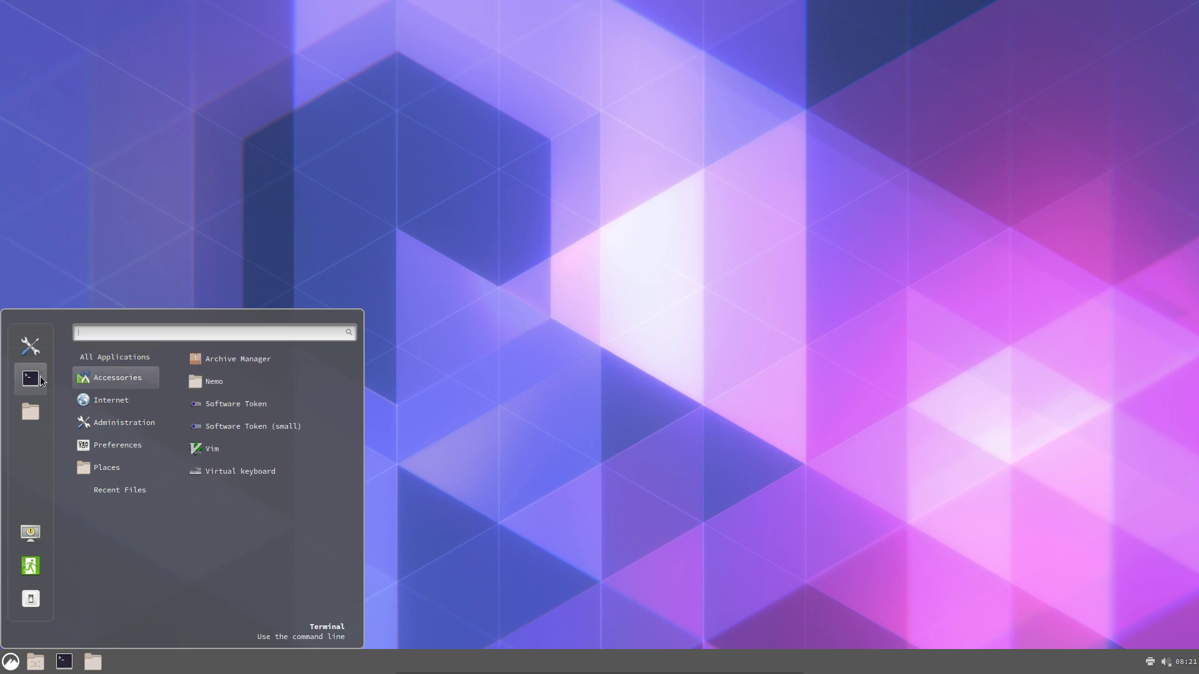
{"action": "left_click", "coordinate": [30, 378]}
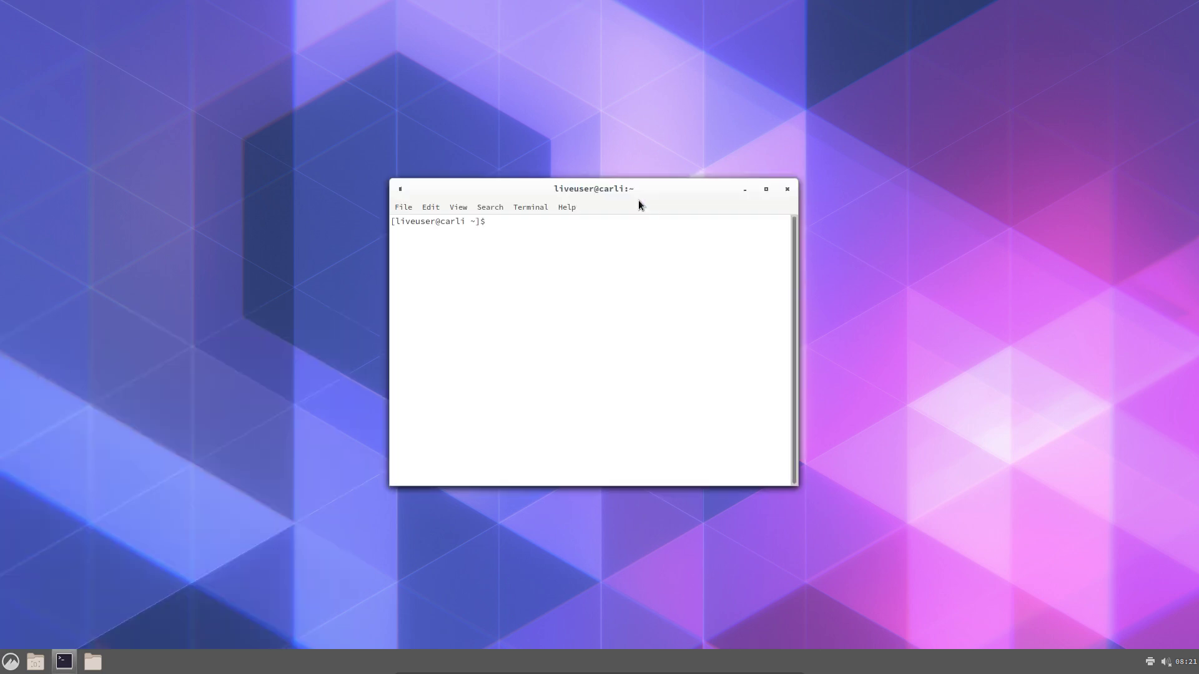
{"action": "type", "text": "neofetch"}
{"action": "key", "text": "Return"}
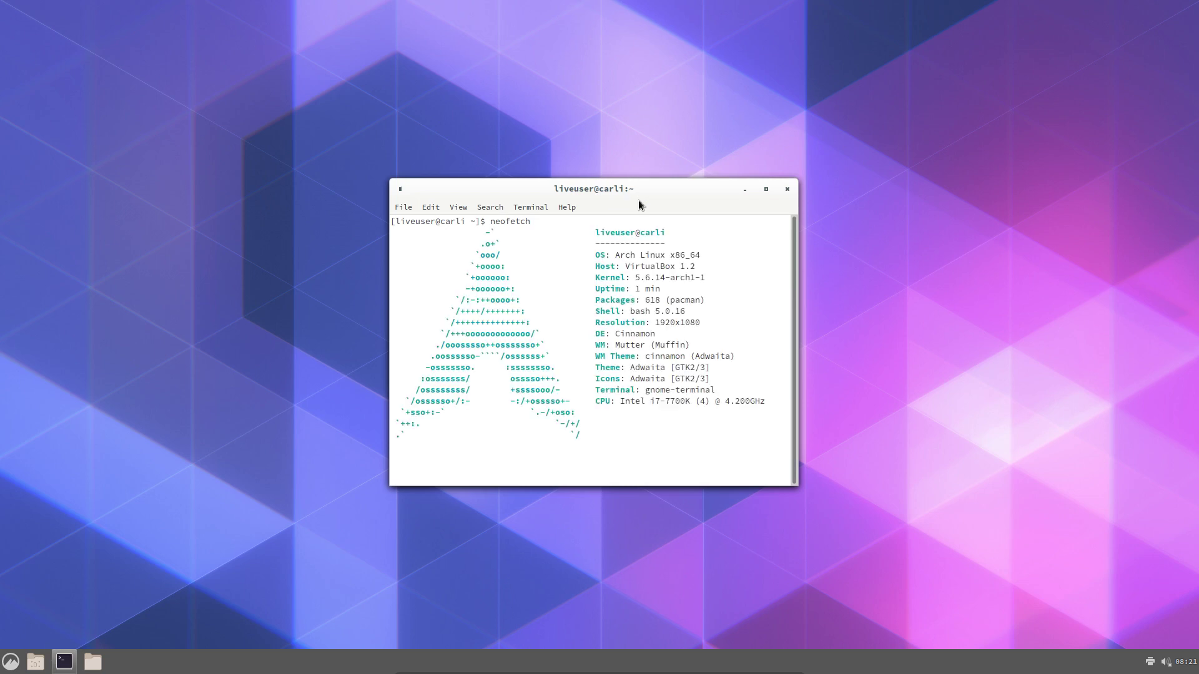
{"action": "left_click_drag", "start_coordinate": [649, 190], "coordinate": [856, 151]}
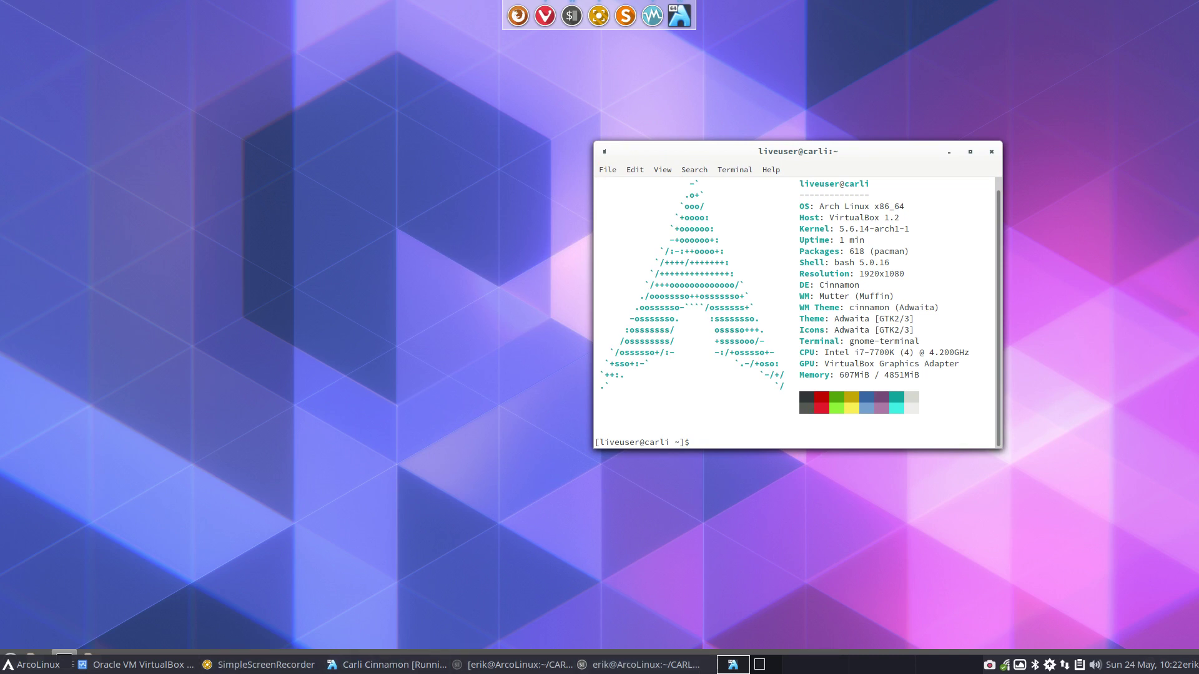
On the host, open CARLI/carli-6/packages.x86_64 in the text editor
{"action": "key", "text": "super+e"}
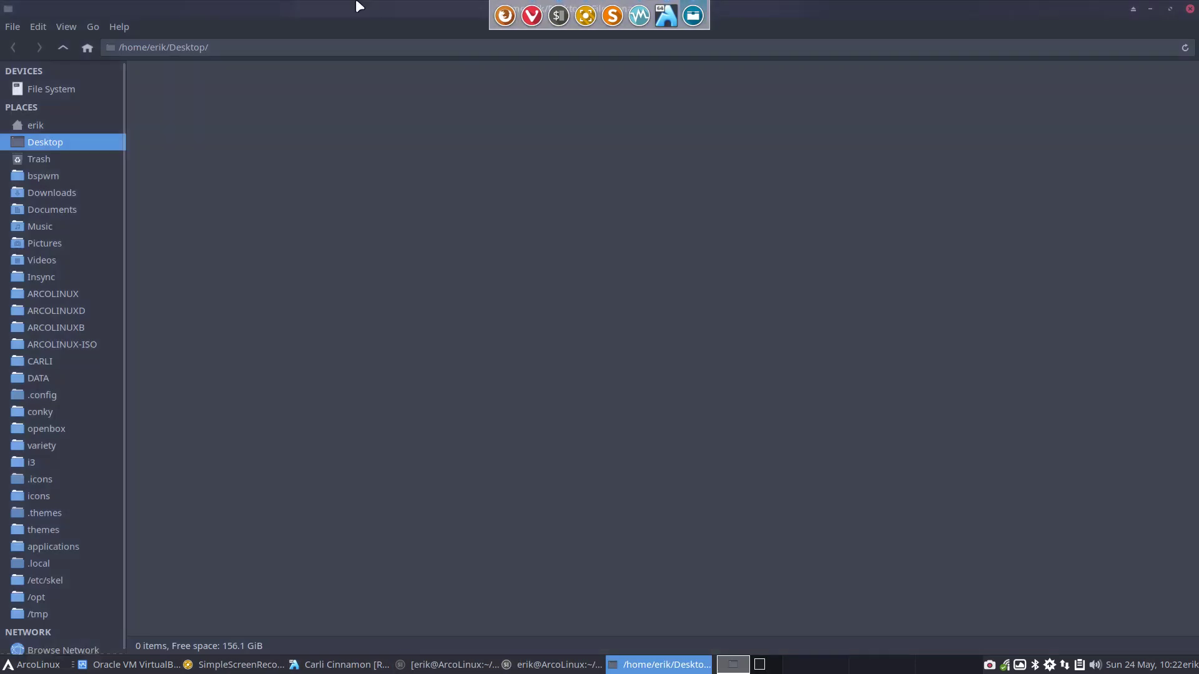
{"action": "left_click", "coordinate": [72, 362]}
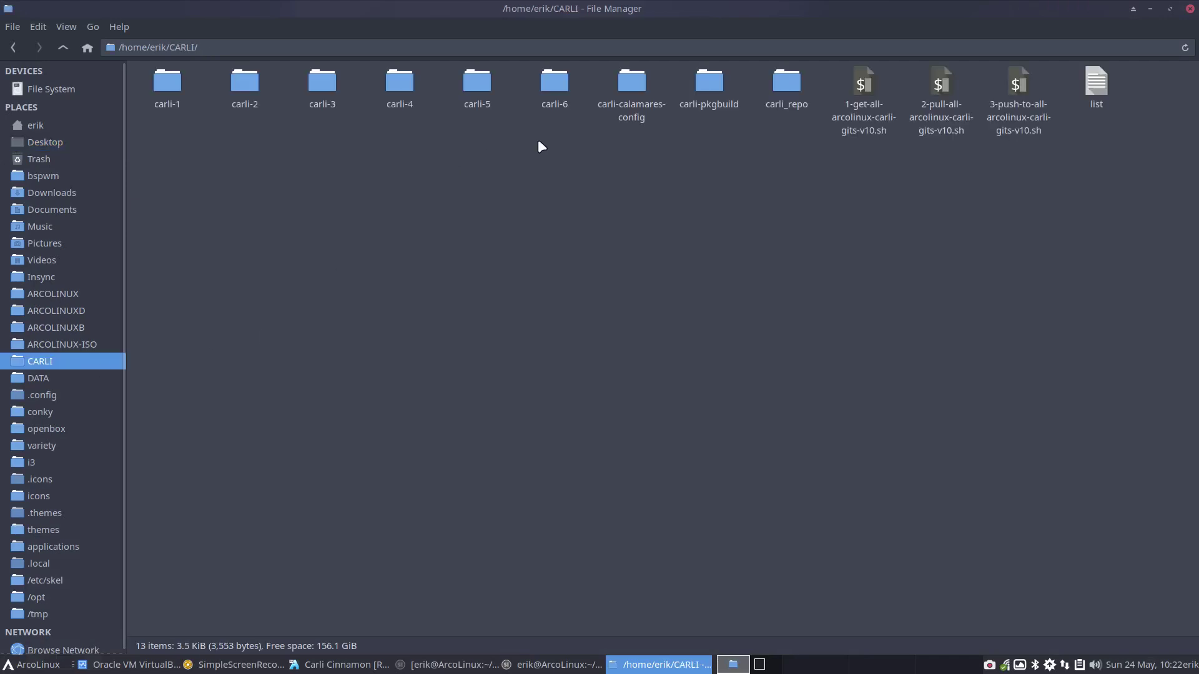
{"action": "double_click", "coordinate": [558, 85]}
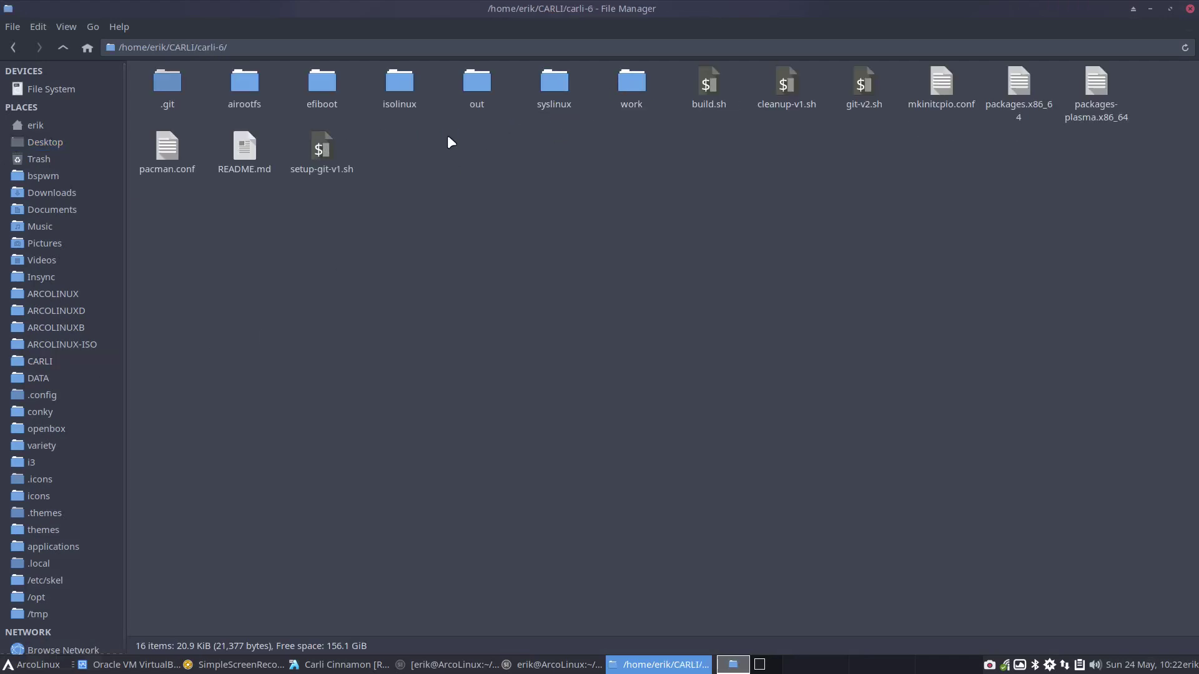
{"action": "double_click", "coordinate": [1018, 81]}
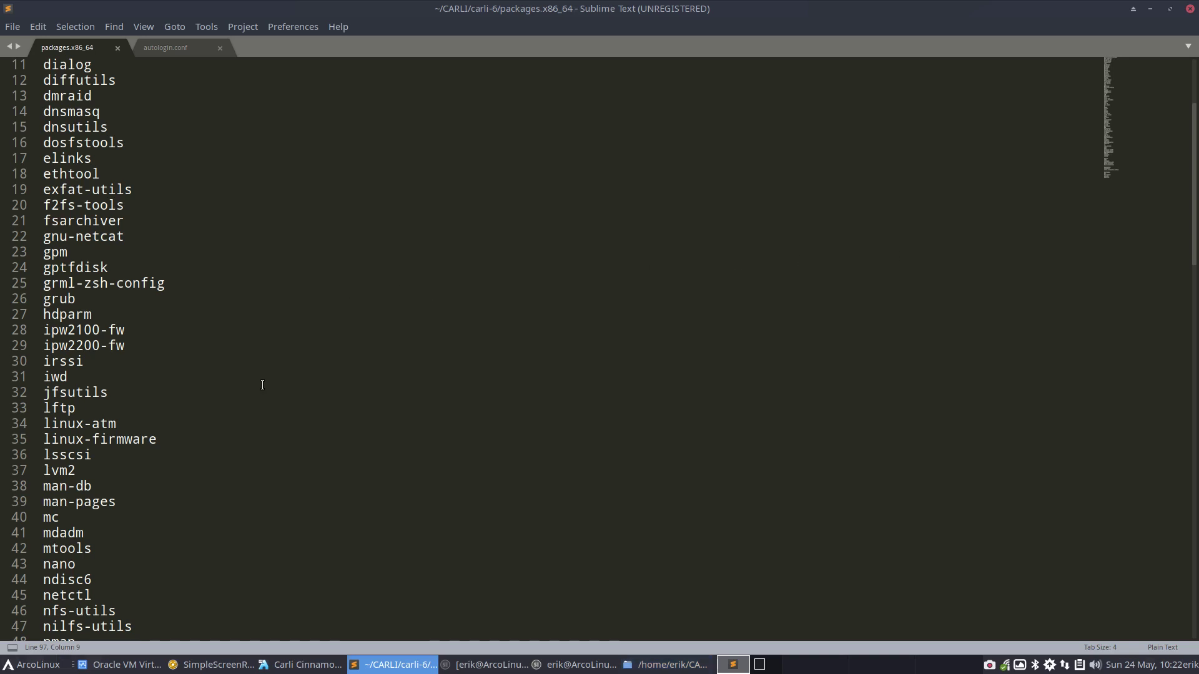
Scroll through packages.x86_64, checking entries such as yay-bin, bash-completion and gnome-terminal
{"action": "scroll", "coordinate": [263, 382], "scroll_direction": "down", "scroll_amount": 20}
{"action": "scroll", "coordinate": [281, 383], "scroll_direction": "up", "scroll_amount": 8}
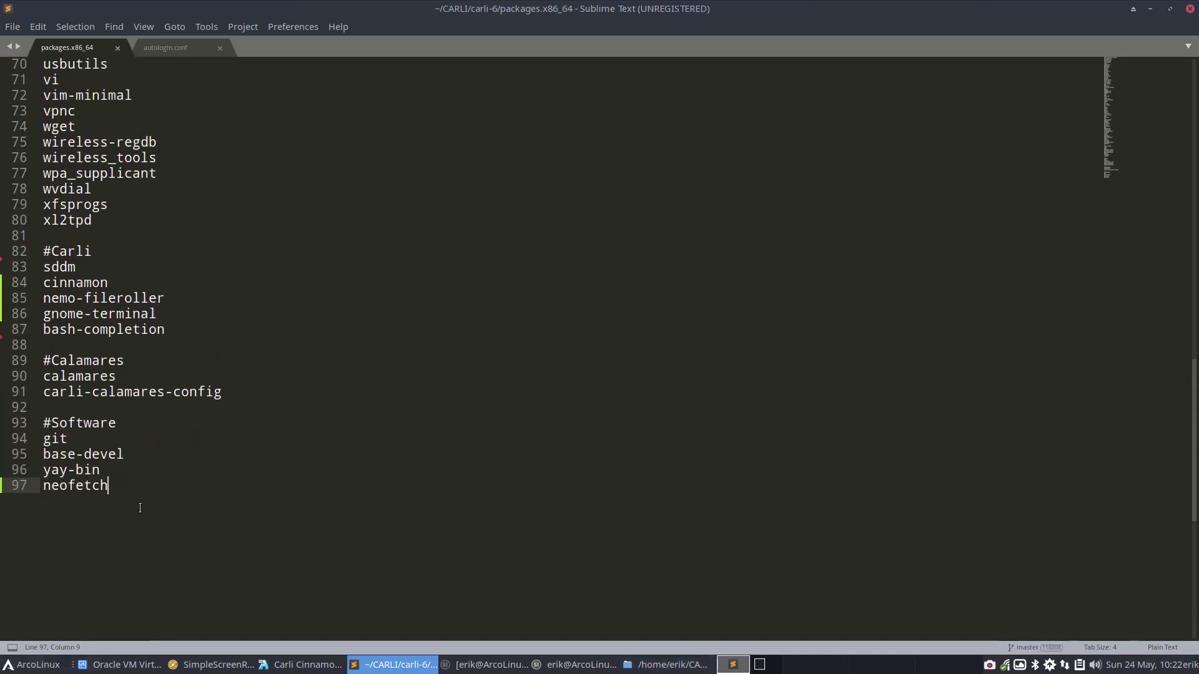
{"action": "left_click", "coordinate": [106, 472]}
{"action": "key", "text": "Up"}
{"action": "key", "text": "Up"}
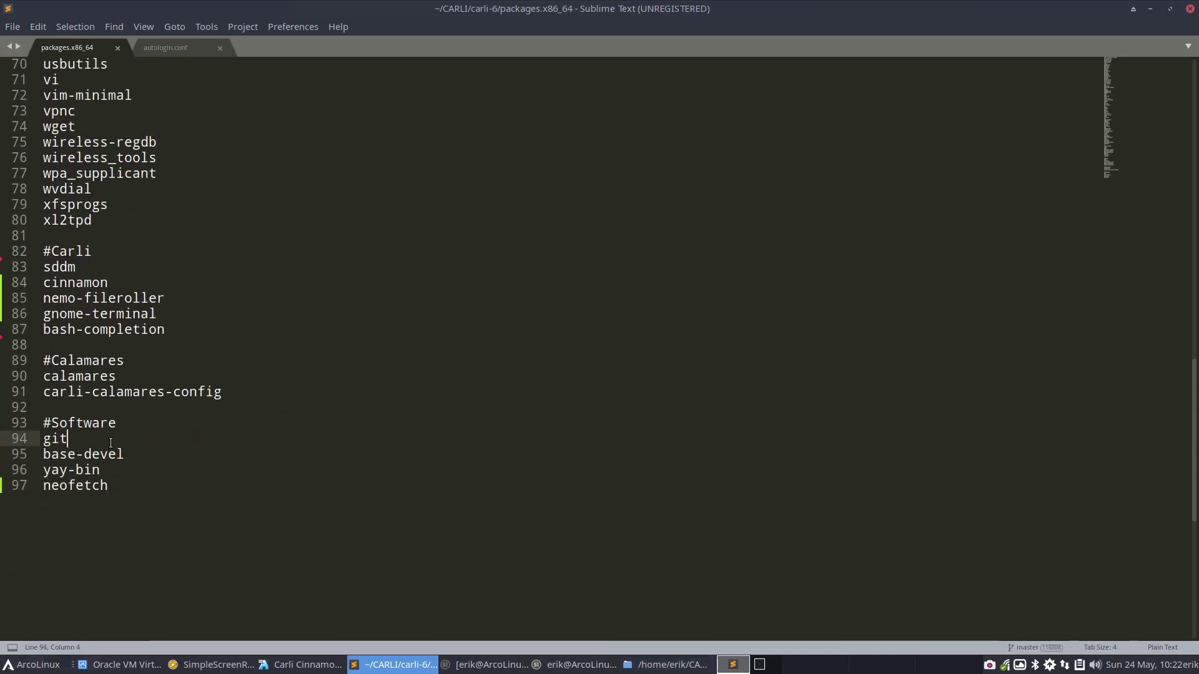
{"action": "left_click", "coordinate": [174, 339]}
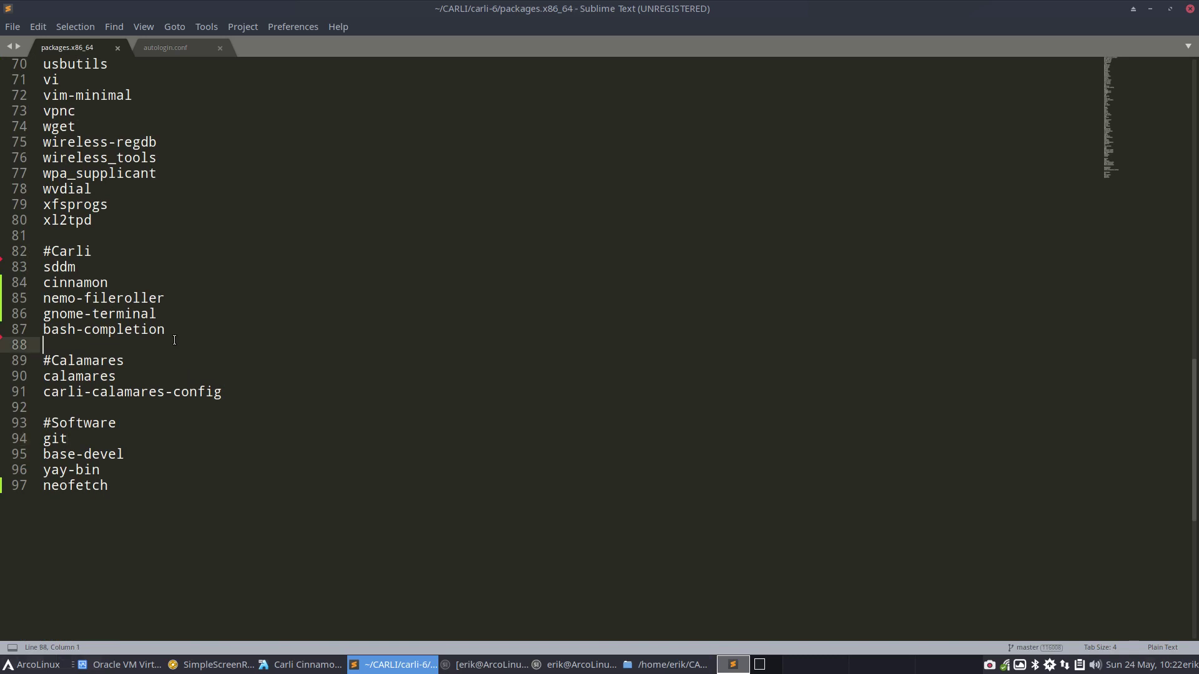
{"action": "left_click", "coordinate": [125, 314]}
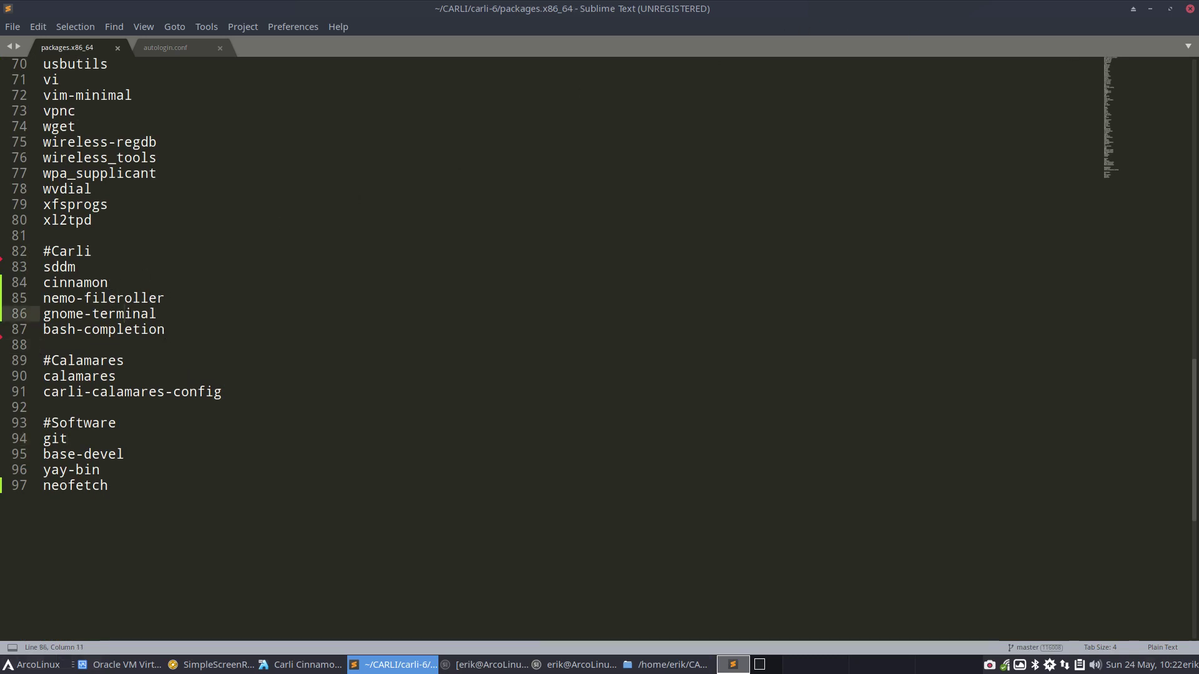
Minimize Sublime Text and the file manager to reveal the VirtualBox window
{"action": "mouse_move", "coordinate": [599, 2]}
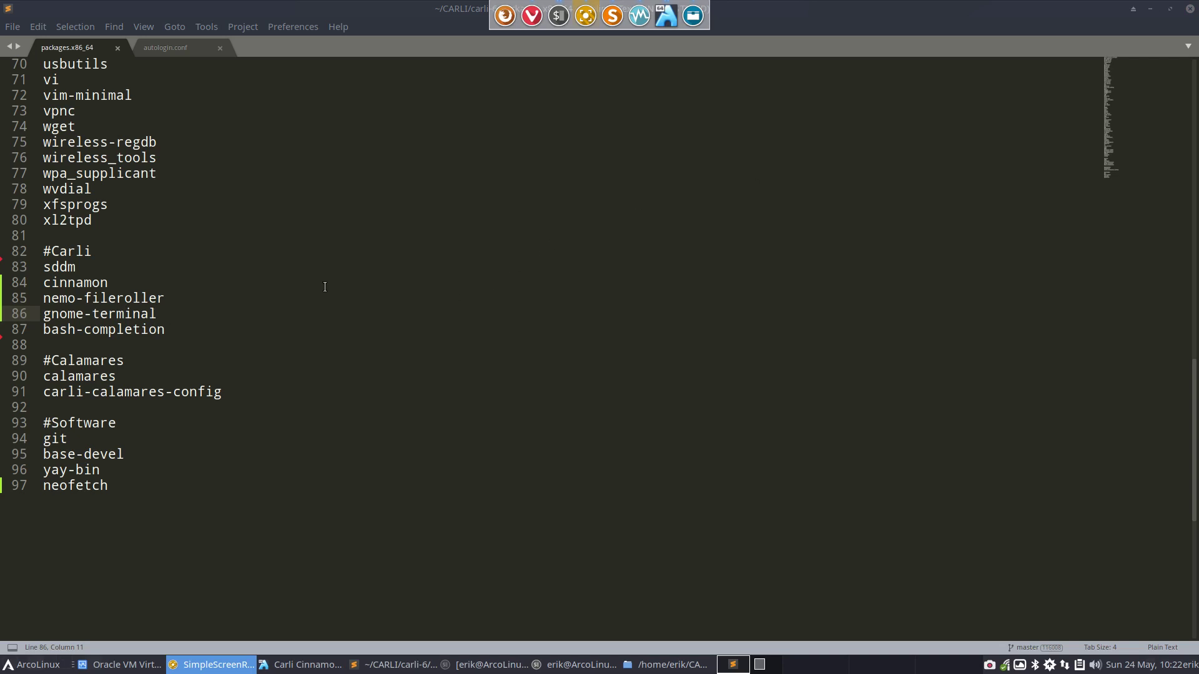
{"action": "left_click", "coordinate": [1149, 9]}
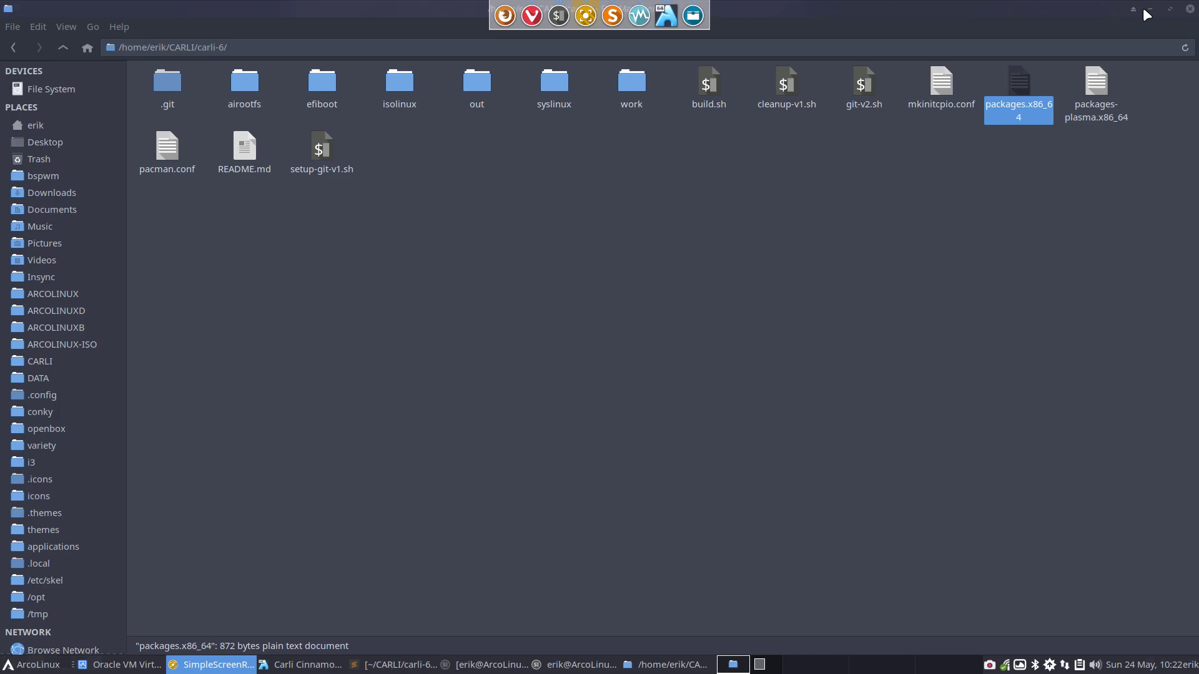
{"action": "left_click", "coordinate": [1147, 9]}
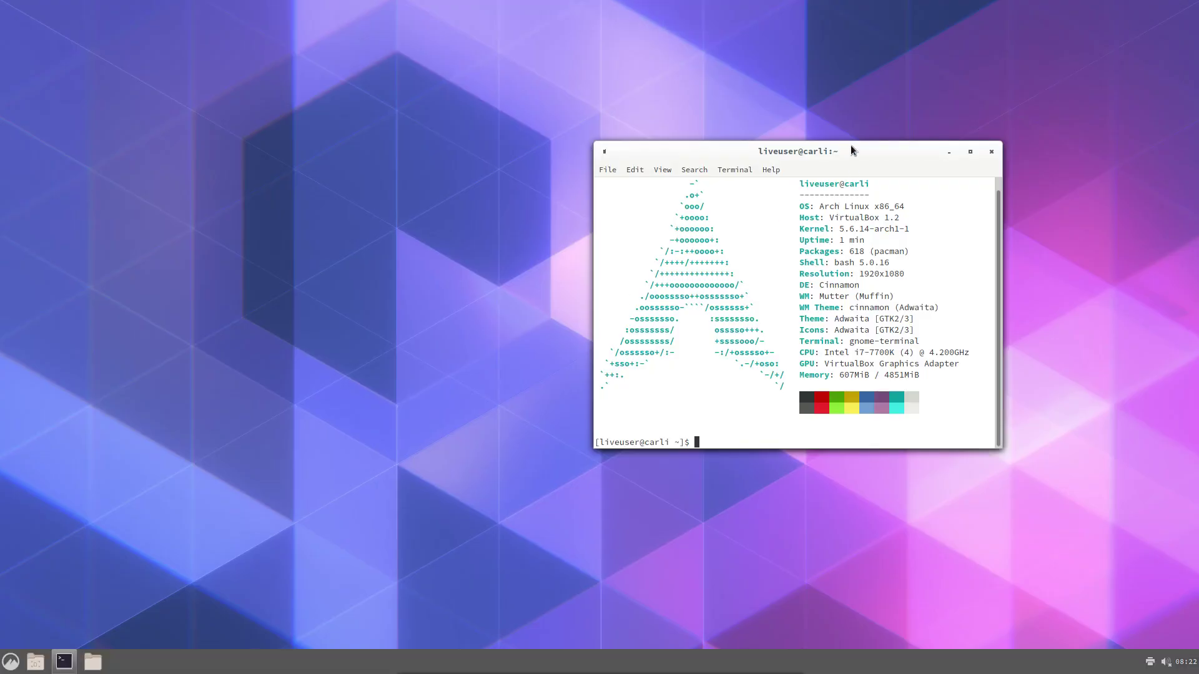
Move the neofetch terminal aside, open Nemo, and browse Desktop, Recent, File System and Trash
{"action": "left_click_drag", "start_coordinate": [851, 149], "coordinate": [737, 123]}
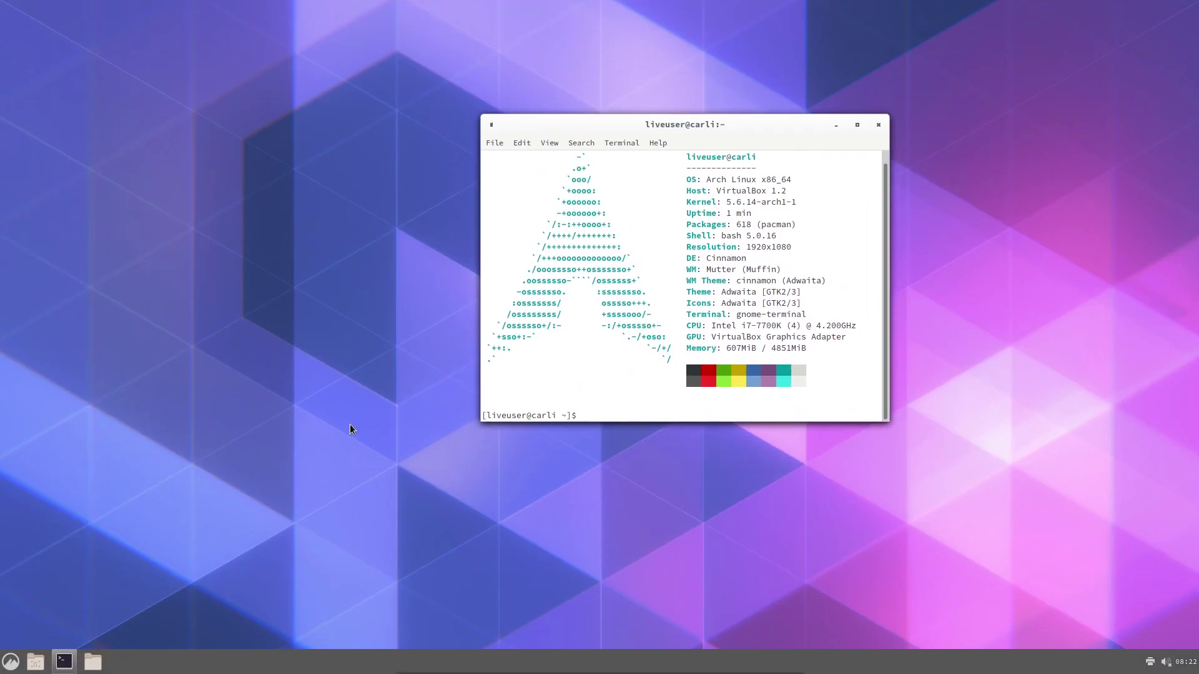
{"action": "left_click", "coordinate": [92, 661]}
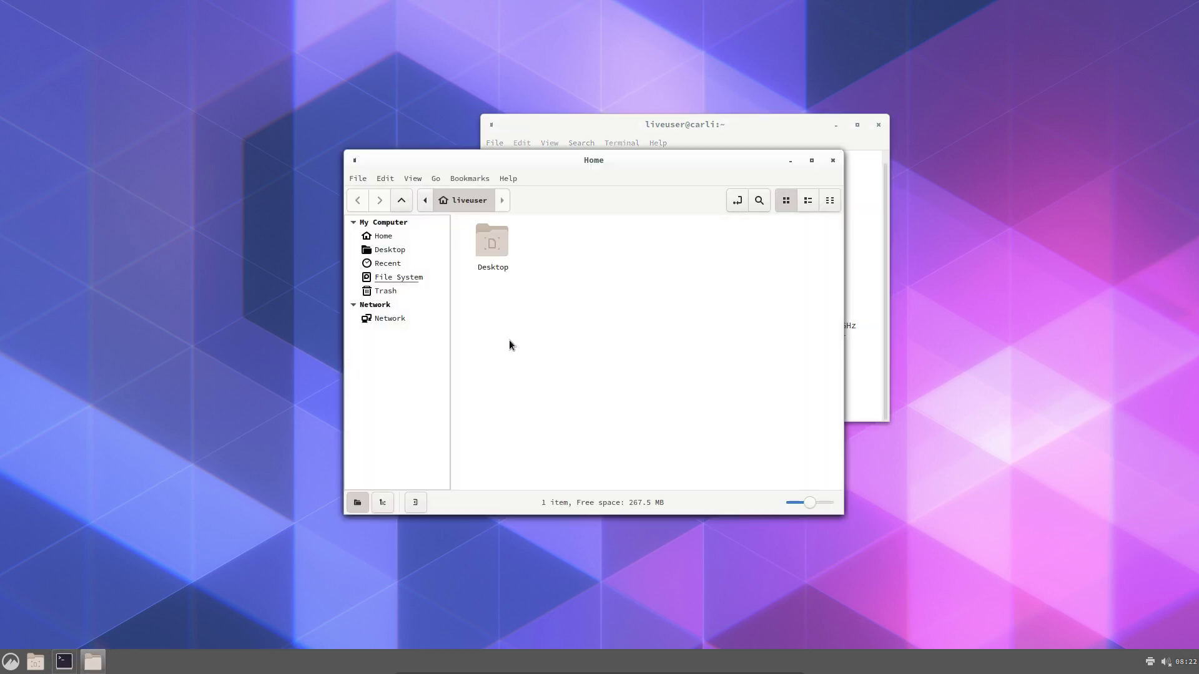
{"action": "right_click", "coordinate": [566, 297]}
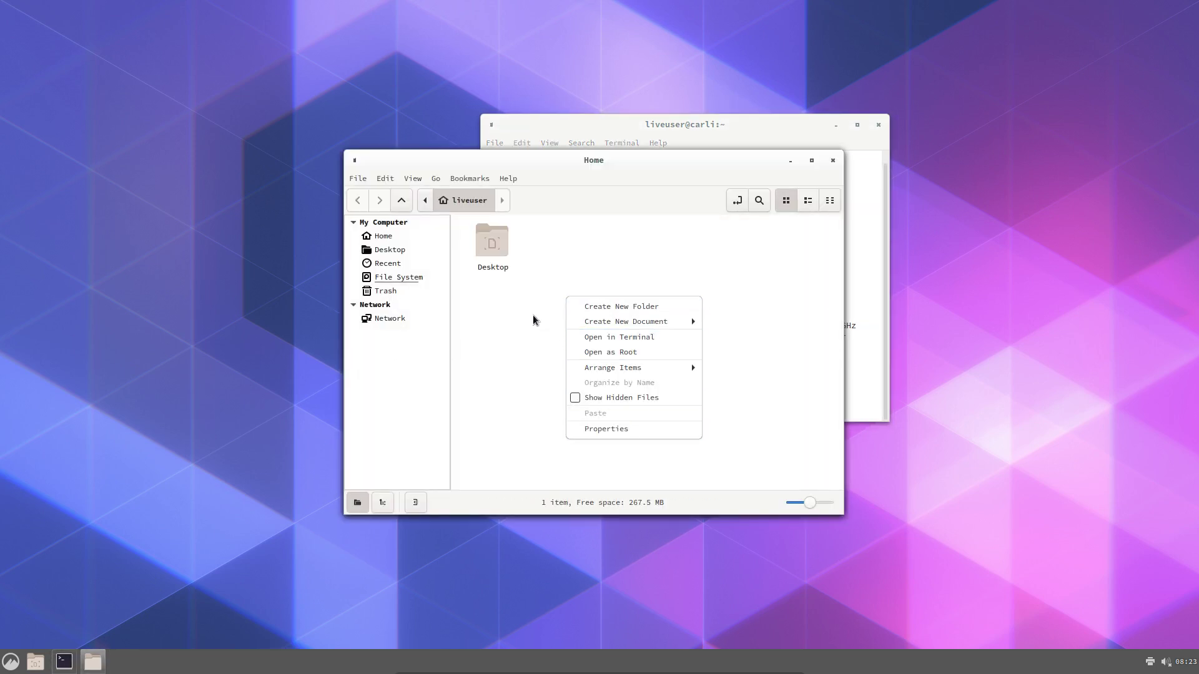
{"action": "left_click", "coordinate": [529, 286]}
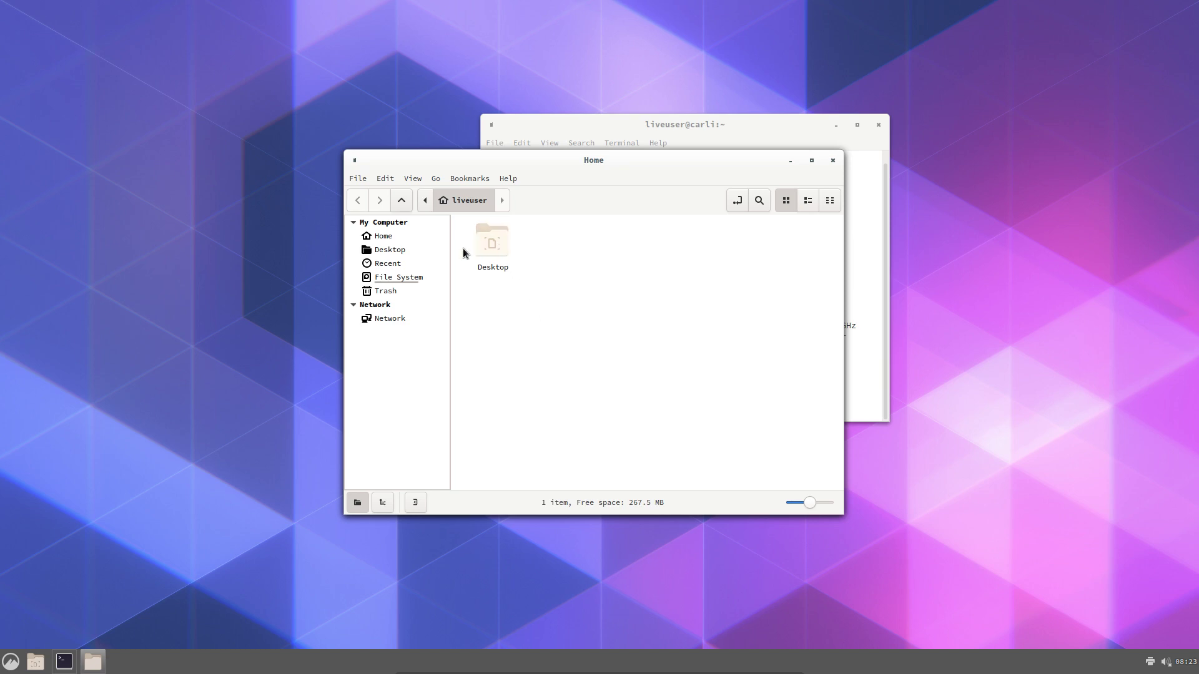
{"action": "left_click", "coordinate": [394, 251]}
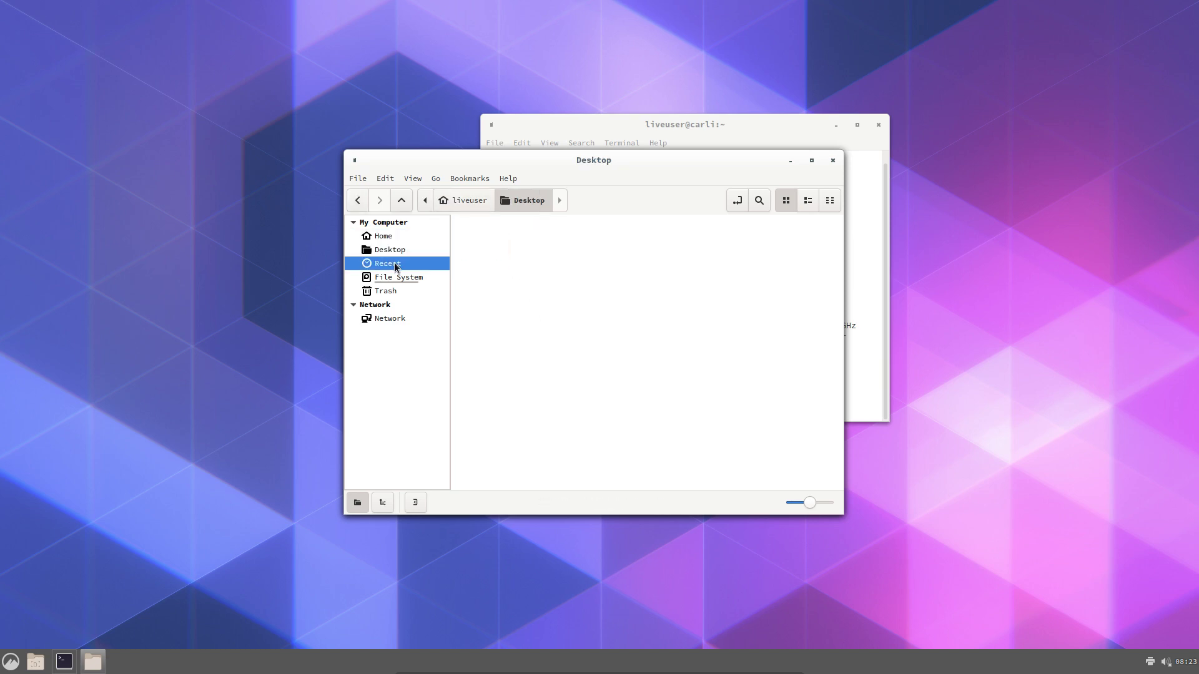
{"action": "left_click", "coordinate": [395, 264]}
{"action": "left_click", "coordinate": [396, 278]}
{"action": "left_click", "coordinate": [397, 292]}
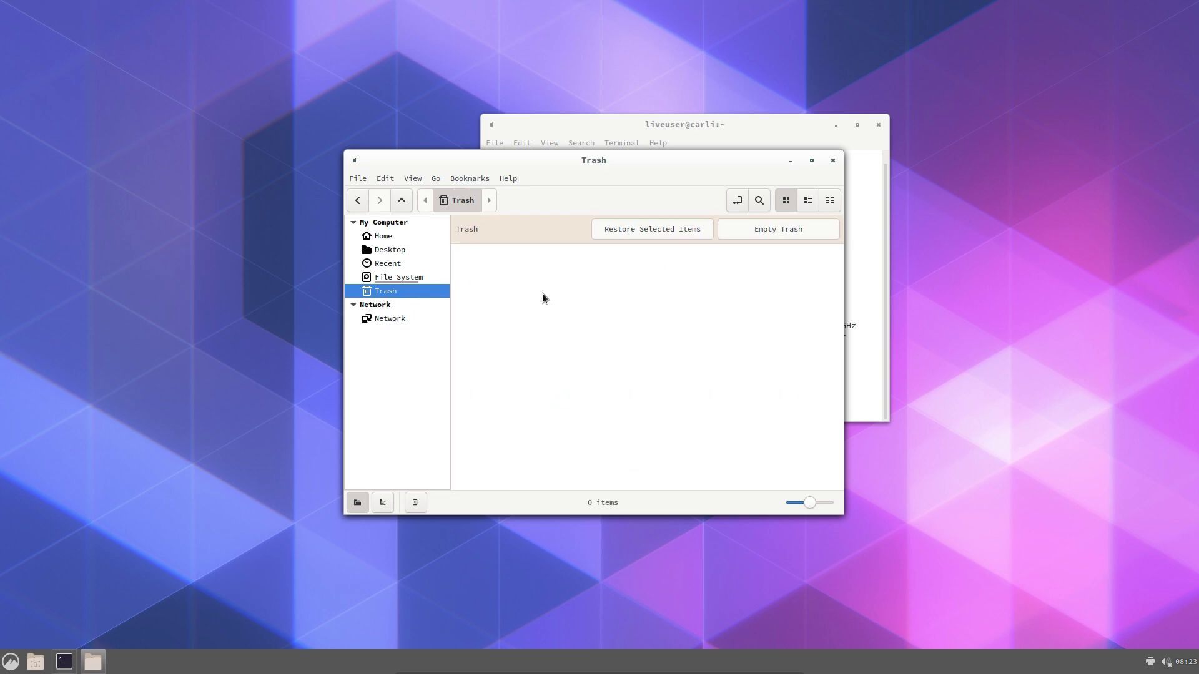
Open a terminal from the Trash, view GNOME Terminal's About info, then close that terminal
{"action": "right_click", "coordinate": [559, 291]}
{"action": "left_click", "coordinate": [633, 341]}
{"action": "left_click", "coordinate": [575, 214]}
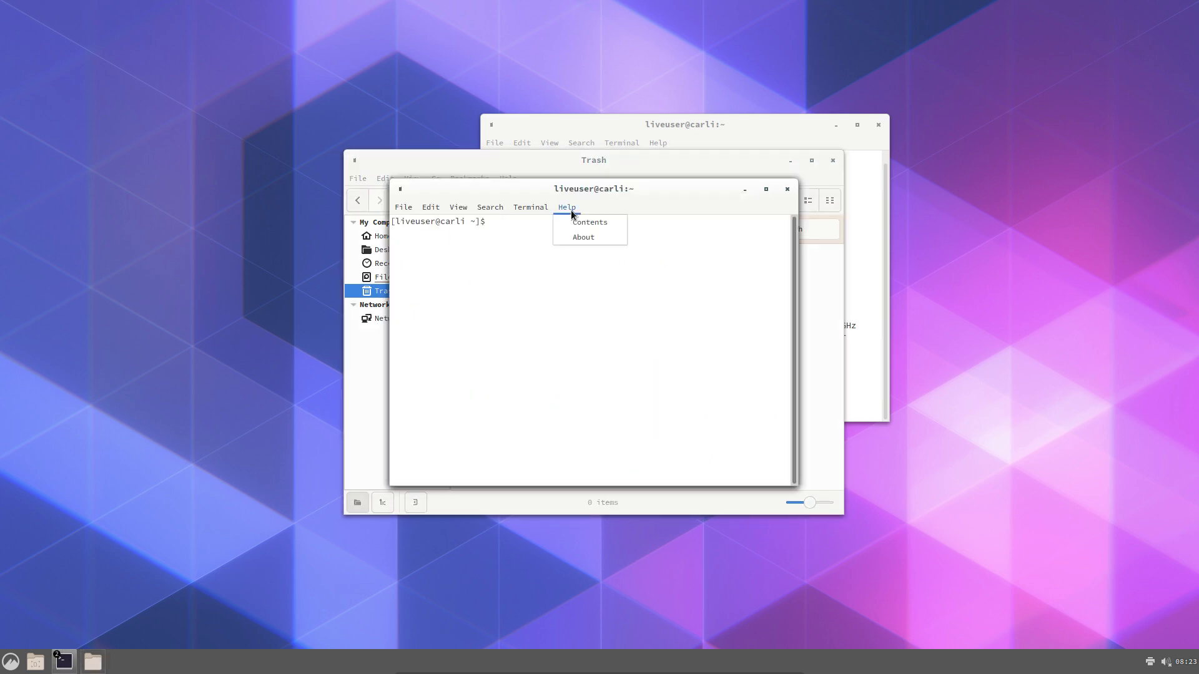
{"action": "left_click", "coordinate": [605, 230]}
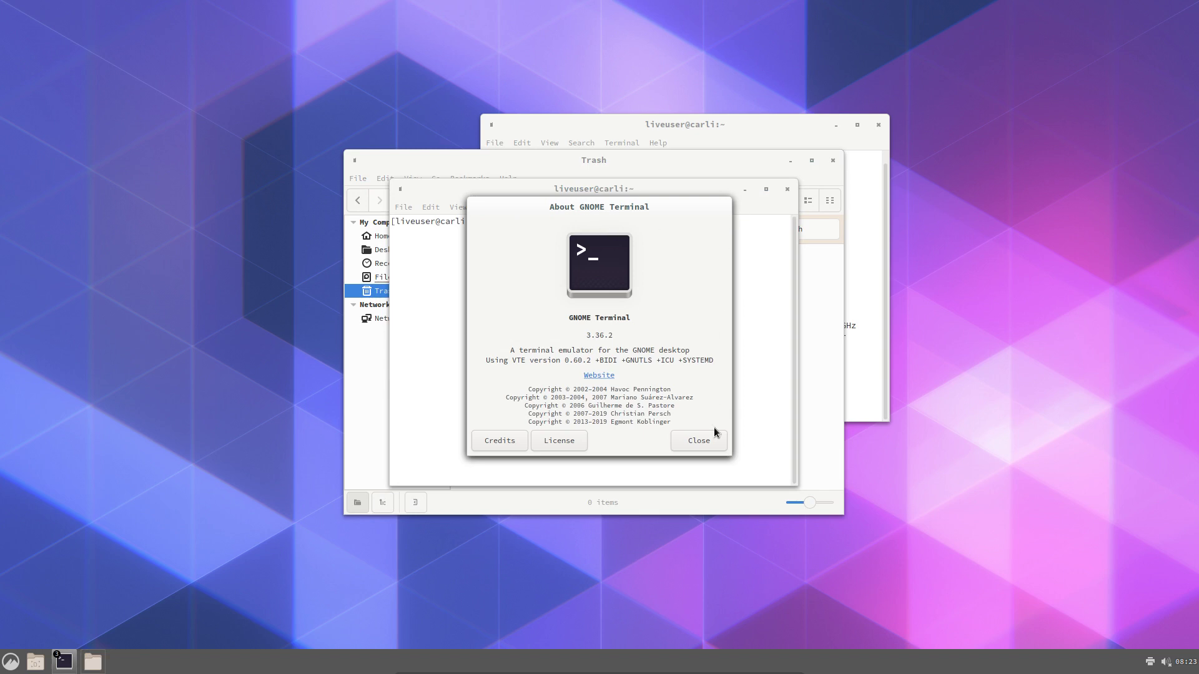
{"action": "left_click", "coordinate": [714, 437]}
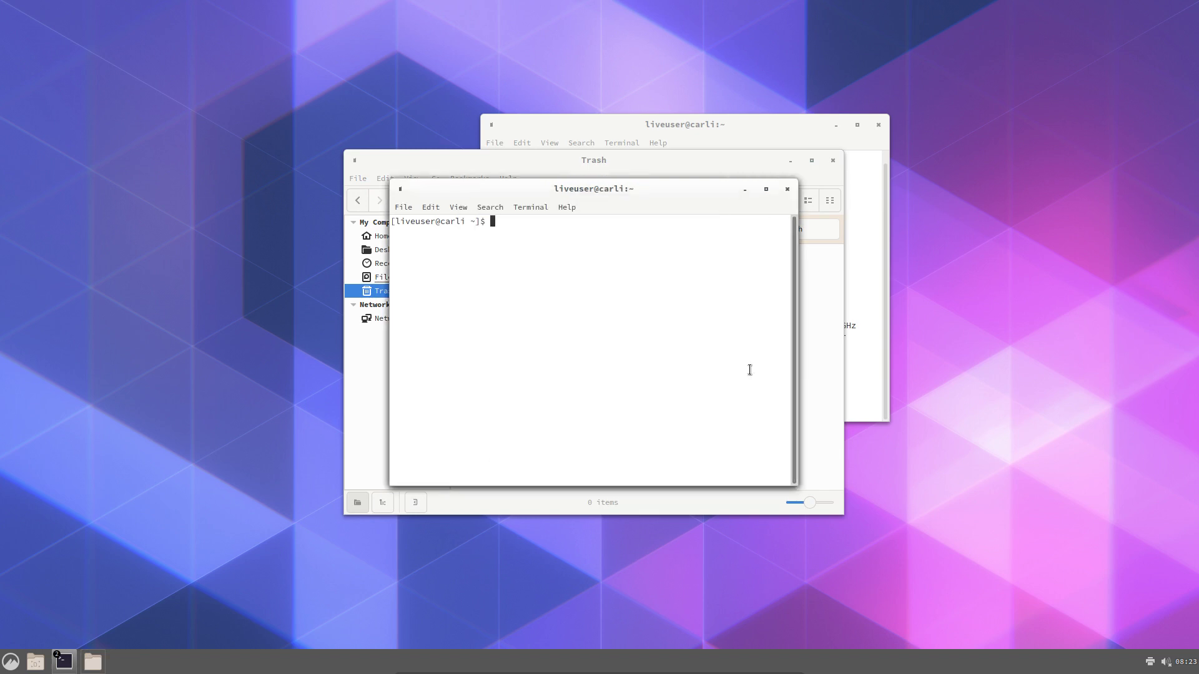
{"action": "left_click", "coordinate": [787, 190]}
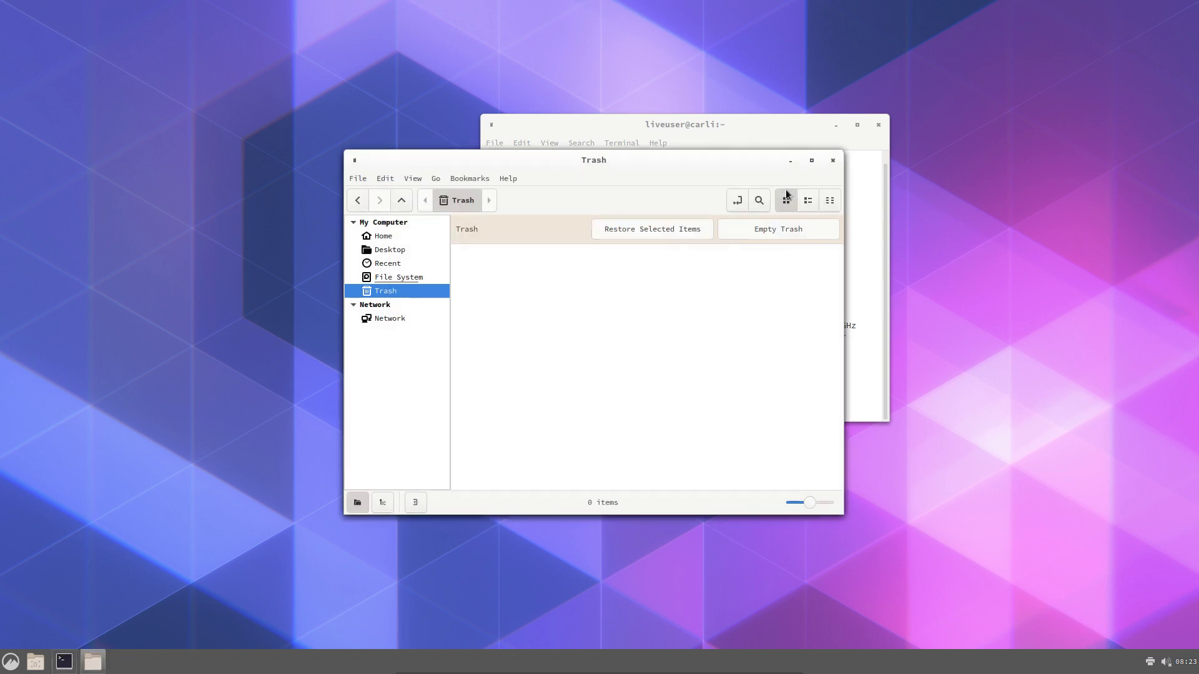
Return Nemo to the Home folder and bring the neofetch terminal to the front
{"action": "right_click", "coordinate": [521, 292]}
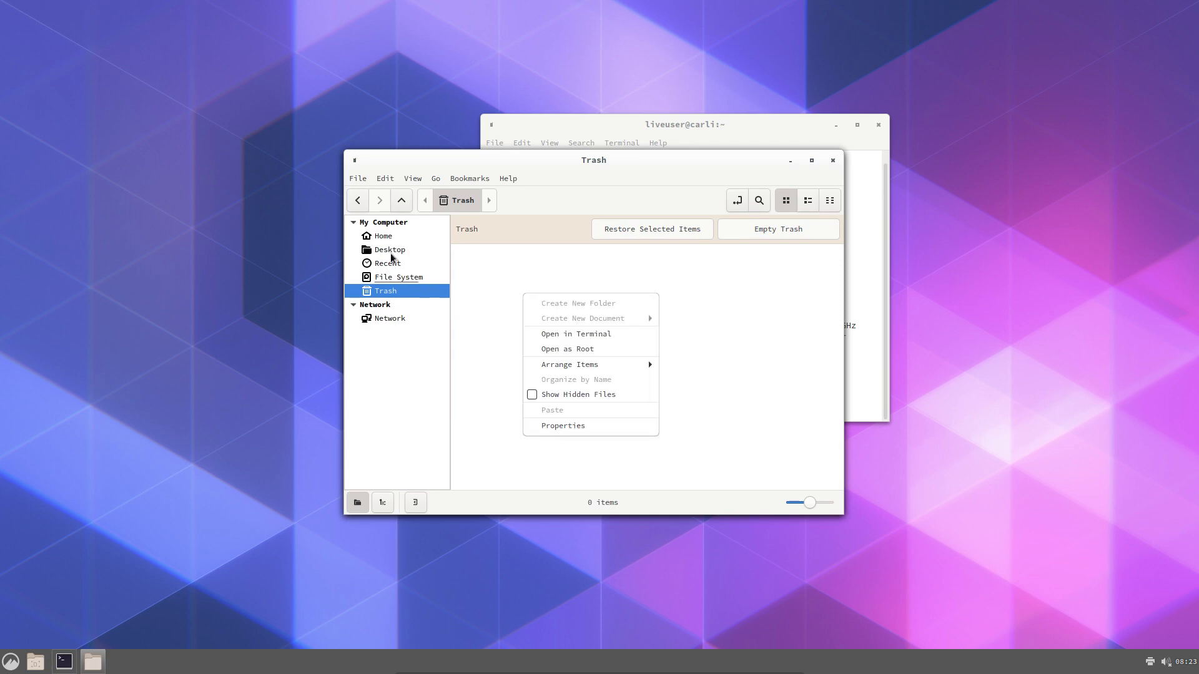
{"action": "left_click", "coordinate": [384, 237]}
{"action": "right_click", "coordinate": [524, 292]}
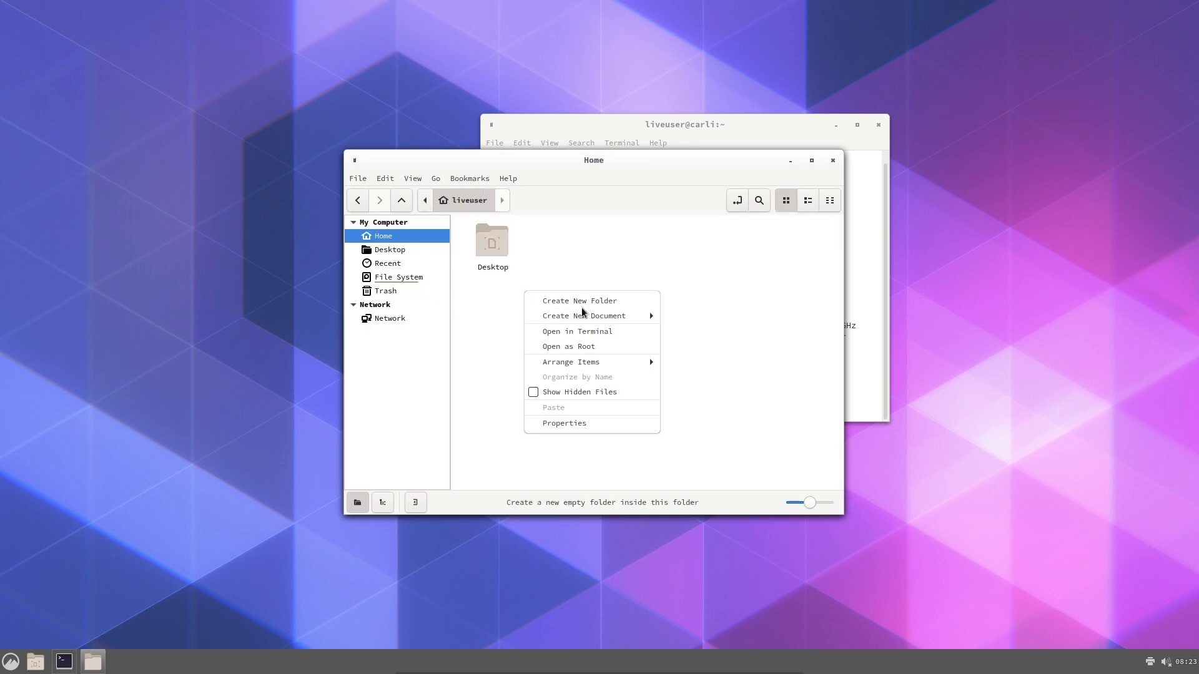
{"action": "left_click", "coordinate": [708, 440]}
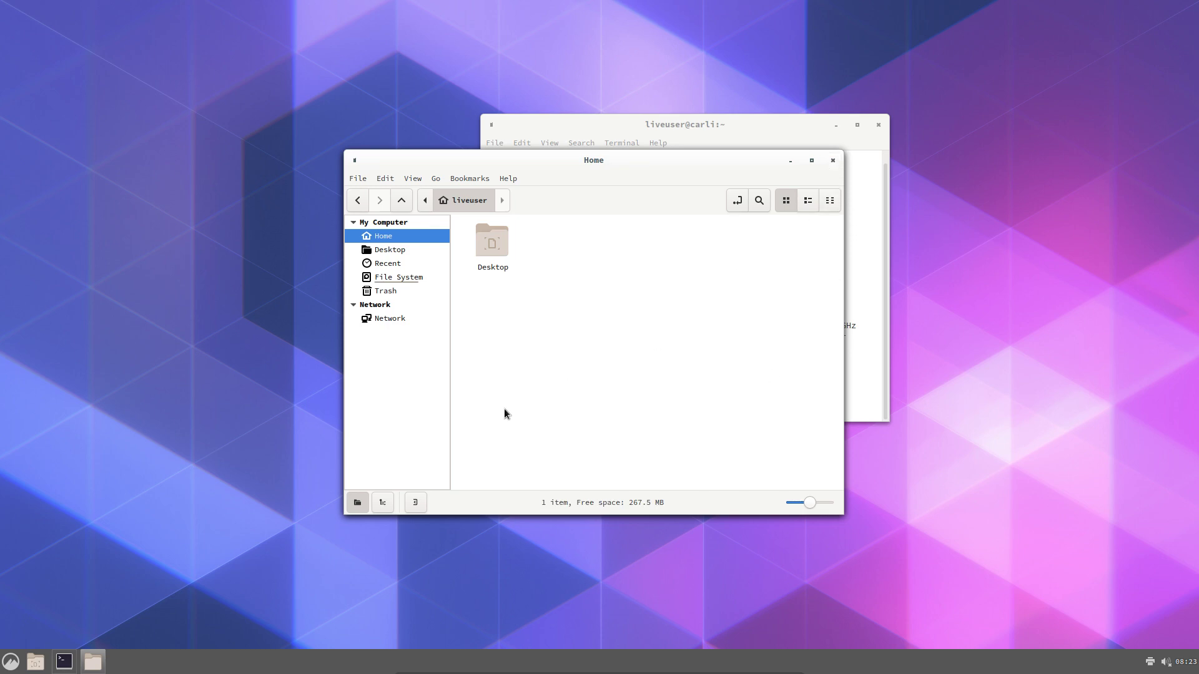
{"action": "left_click", "coordinate": [64, 661]}
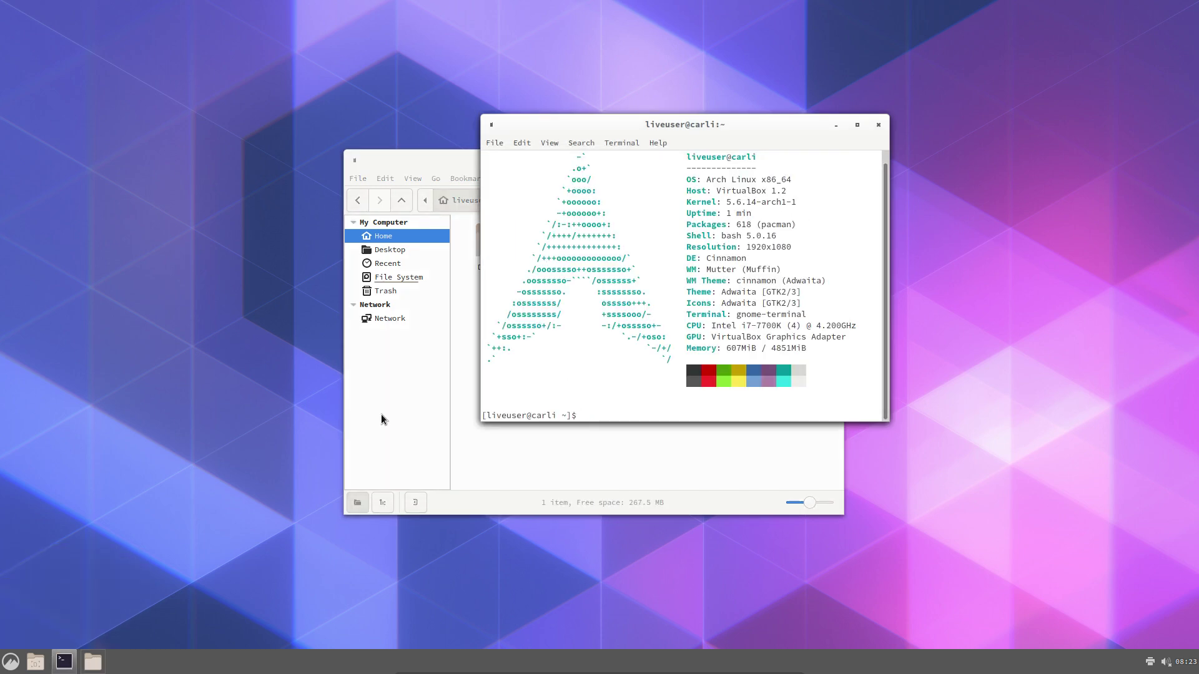
Run setxkbmap be to switch the keyboard layout to Belgian
{"action": "type", "text": "sudo pacman"}
{"action": "key", "text": "BackSpace"}
{"action": "key", "text": "BackSpace"}
{"action": "key", "text": "BackSpace"}
{"action": "key", "text": "BackSpace"}
{"action": "key", "text": "BackSpace"}
{"action": "key", "text": "BackSpace"}
{"action": "key", "text": "BackSpace"}
{"action": "key", "text": "BackSpace"}
{"action": "key", "text": "BackSpace"}
{"action": "key", "text": "BackSpace"}
{"action": "key", "text": "BackSpace"}
{"action": "type", "text": "setxb"}
{"action": "key", "text": "BackSpace"}
{"action": "key", "text": "BackSpace"}
{"action": "key", "text": "Tab"}
{"action": "key", "text": "Tab"}
{"action": "key", "text": "Tab"}
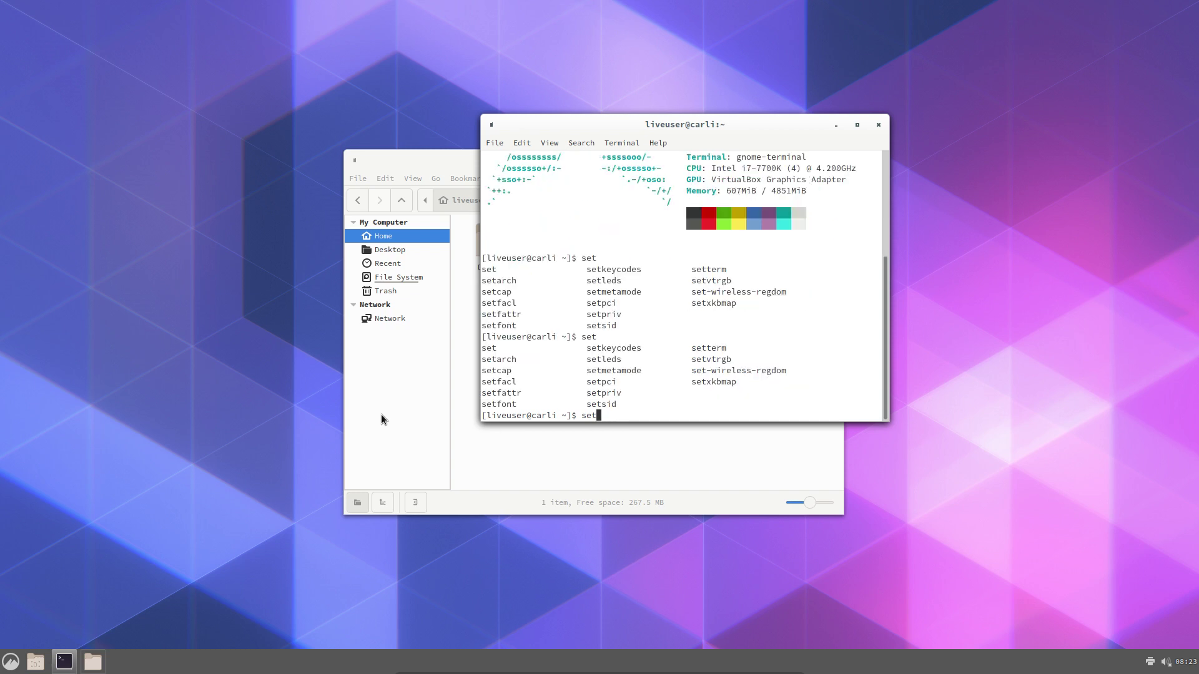
{"action": "type", "text": "xx"}
{"action": "key", "text": "BackSpace"}
{"action": "key", "text": "Tab"}
{"action": "type", "text": "be"}
{"action": "key", "text": "Return"}
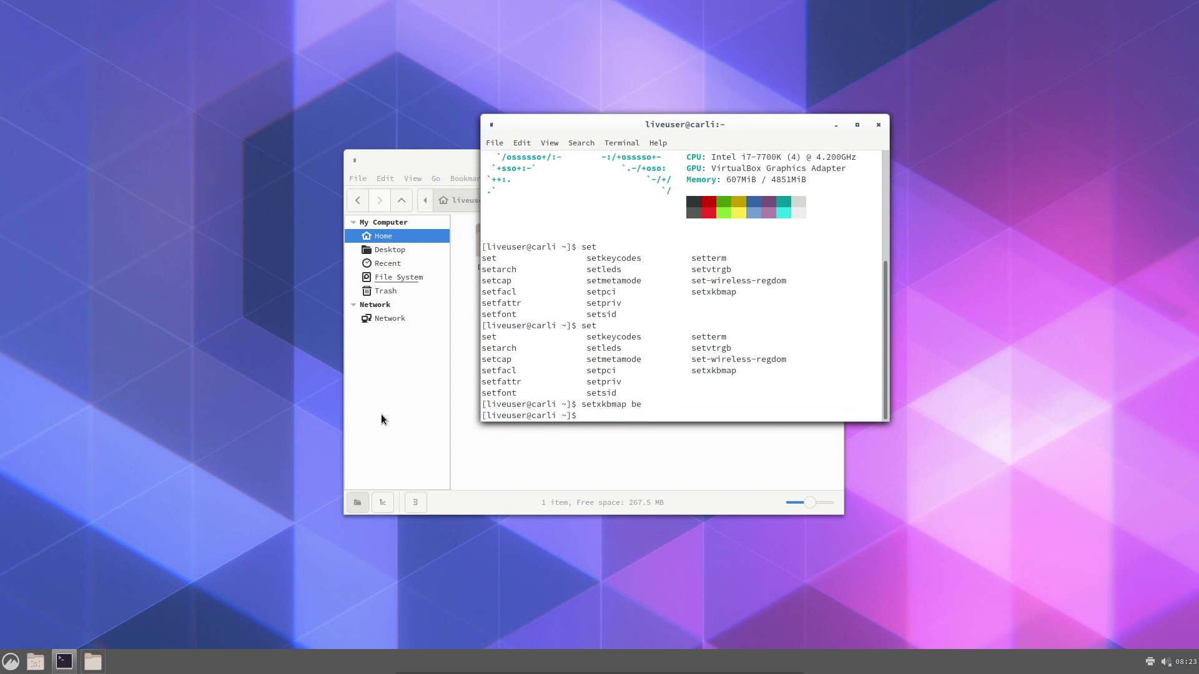
Type sudo pacman -R nemo, tab-complete the matching package names, then close the terminal
{"action": "type", "text": "sudo pacman -R nemo"}
{"action": "key", "text": "Tab"}
{"action": "key", "text": "Tab"}
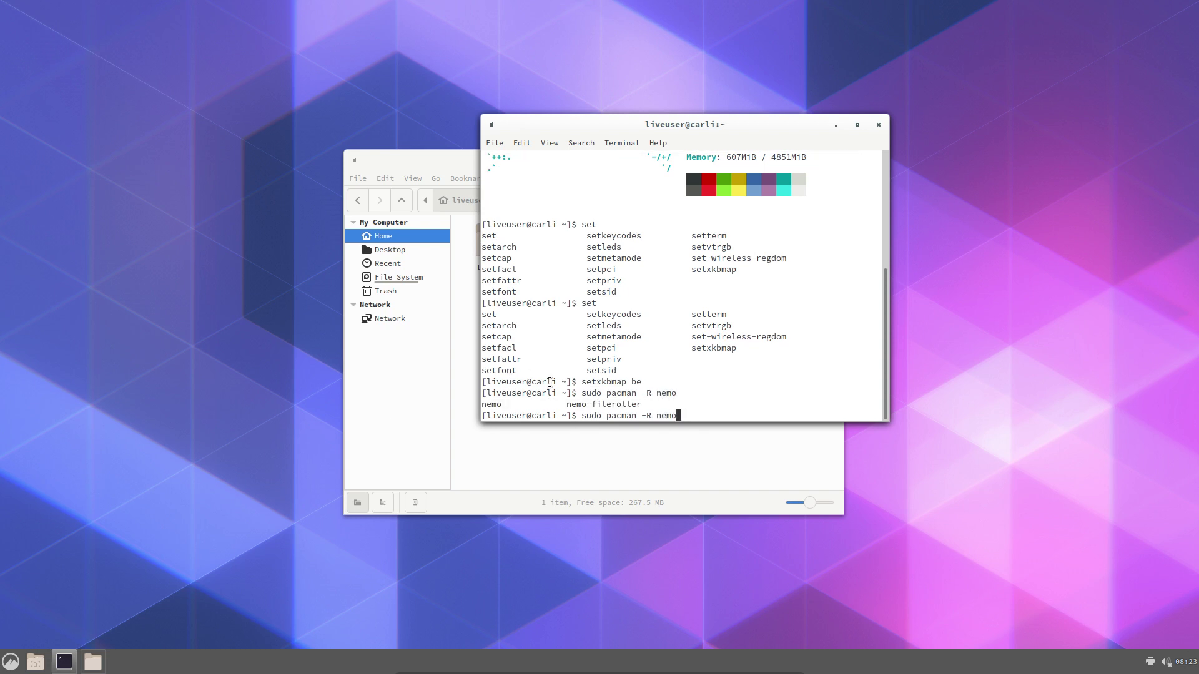
{"action": "double_click", "coordinate": [603, 404]}
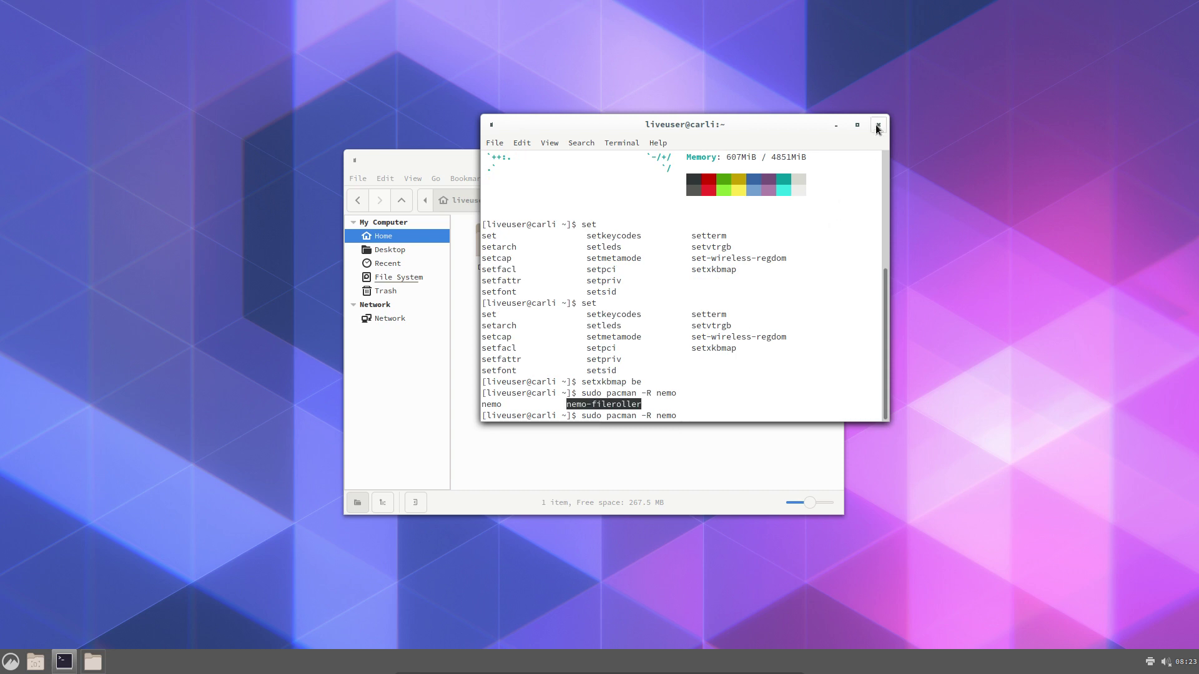
{"action": "left_click", "coordinate": [878, 124]}
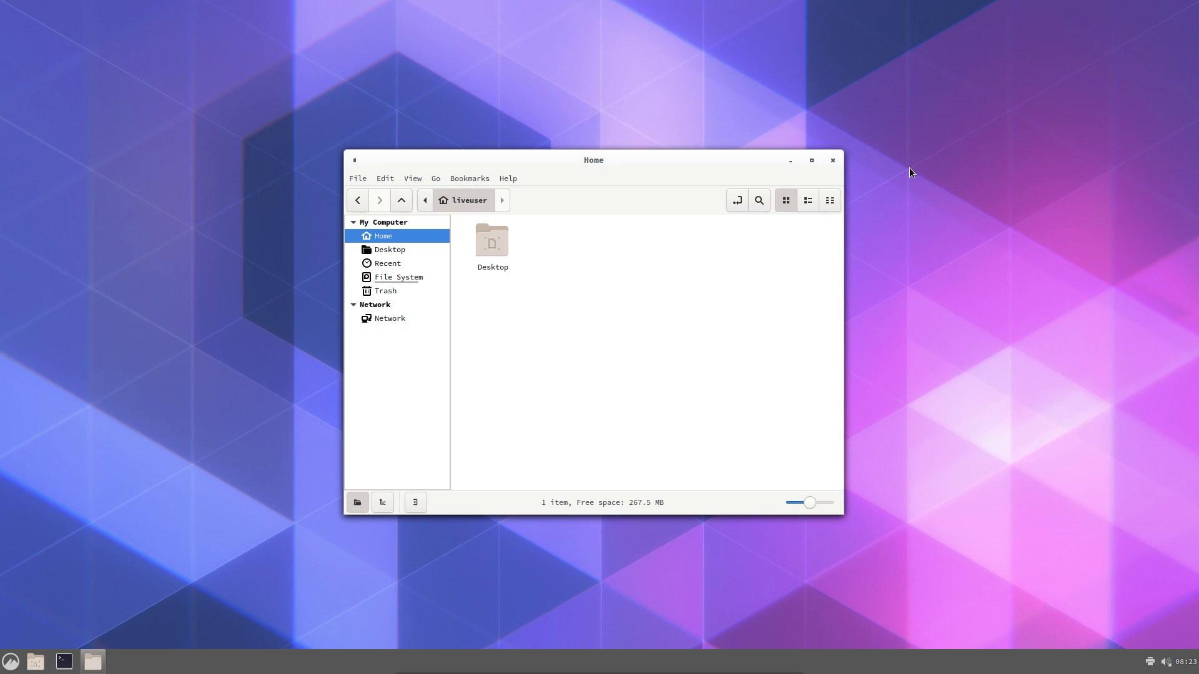
Close the Home window and launch System Settings from the application menu
{"action": "left_click", "coordinate": [837, 163]}
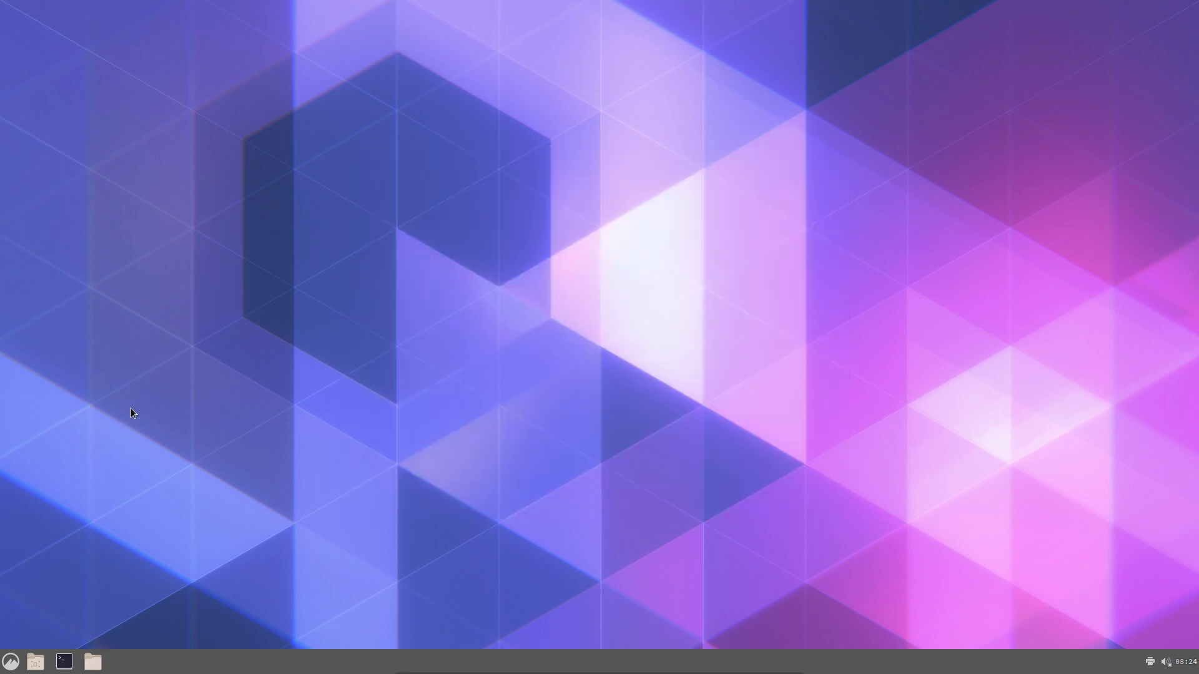
{"action": "left_click", "coordinate": [7, 664]}
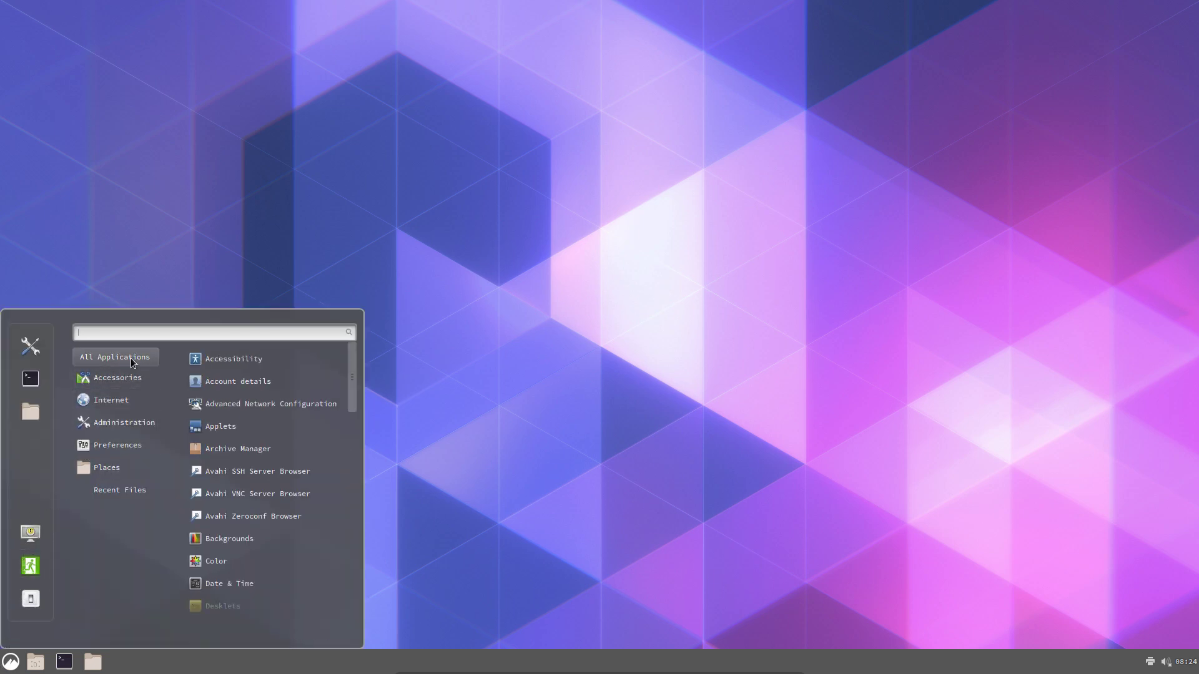
{"action": "left_click", "coordinate": [40, 347]}
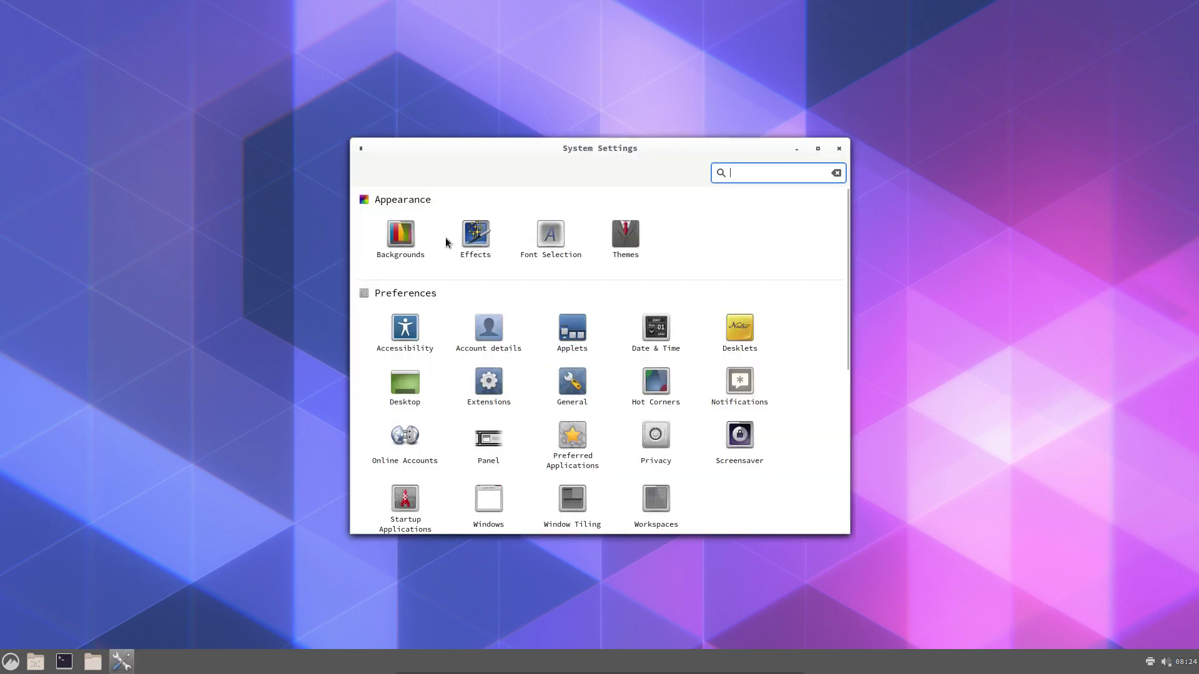
In Themes, switch Controls to Adwaita-dark, then back to Adwaita
{"action": "left_click", "coordinate": [622, 239]}
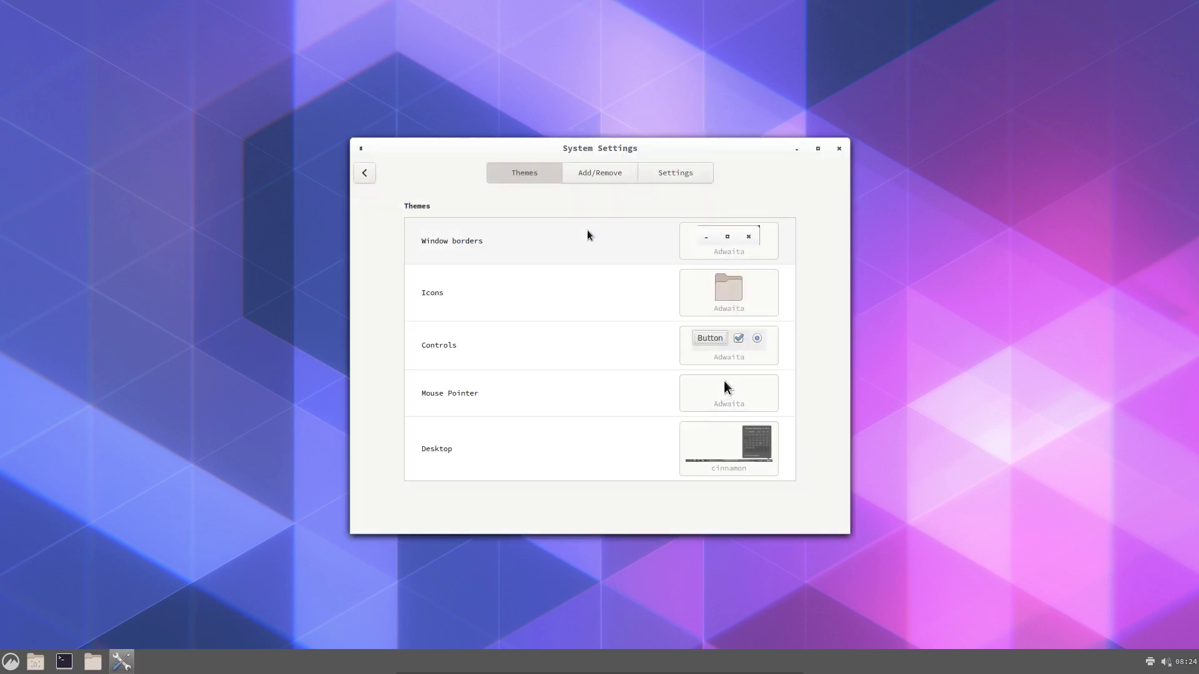
{"action": "left_click", "coordinate": [714, 239]}
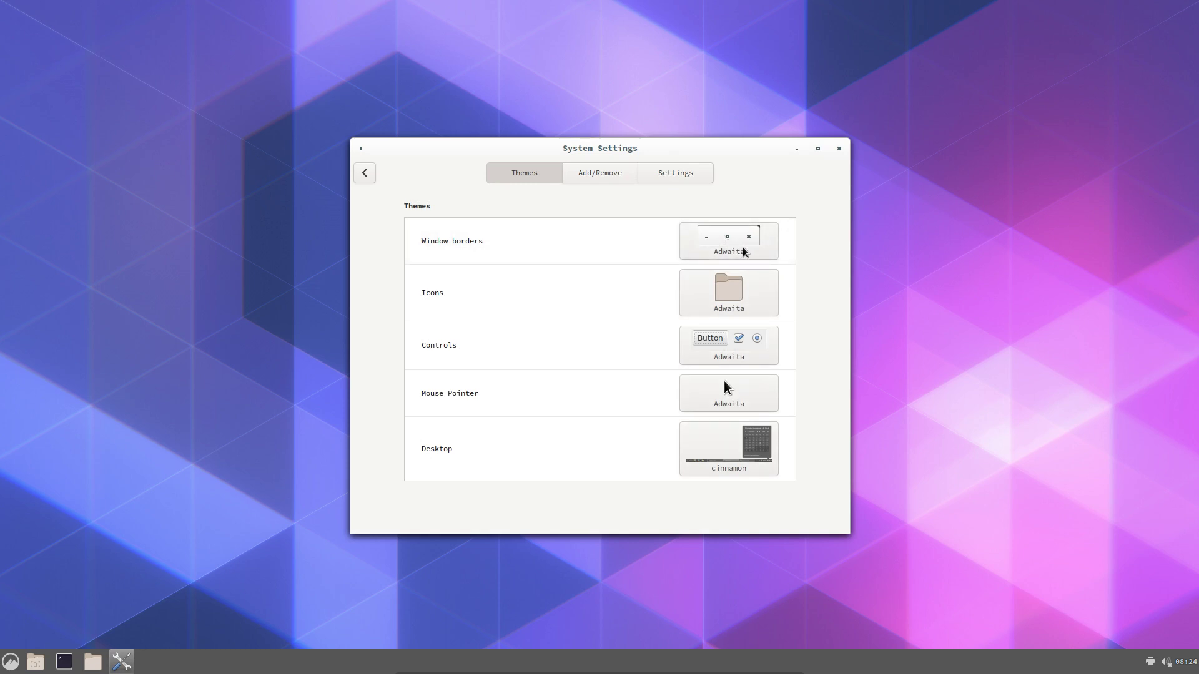
{"action": "left_click", "coordinate": [743, 359]}
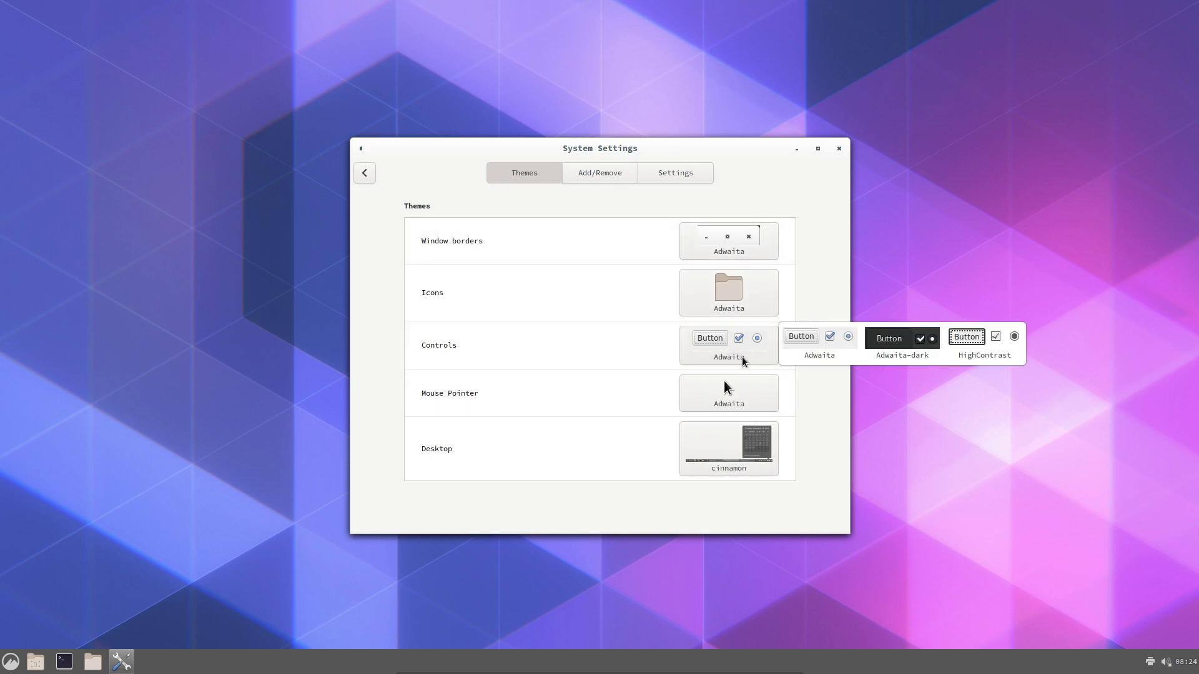
{"action": "left_click", "coordinate": [902, 342]}
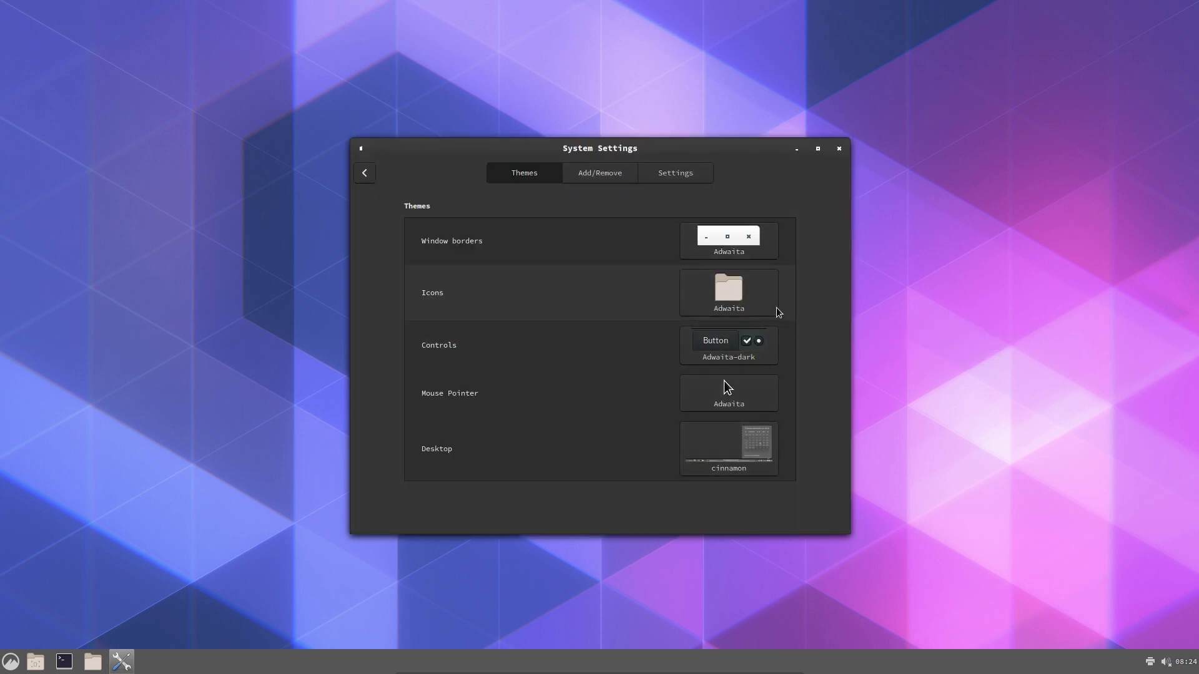
{"action": "left_click", "coordinate": [743, 362]}
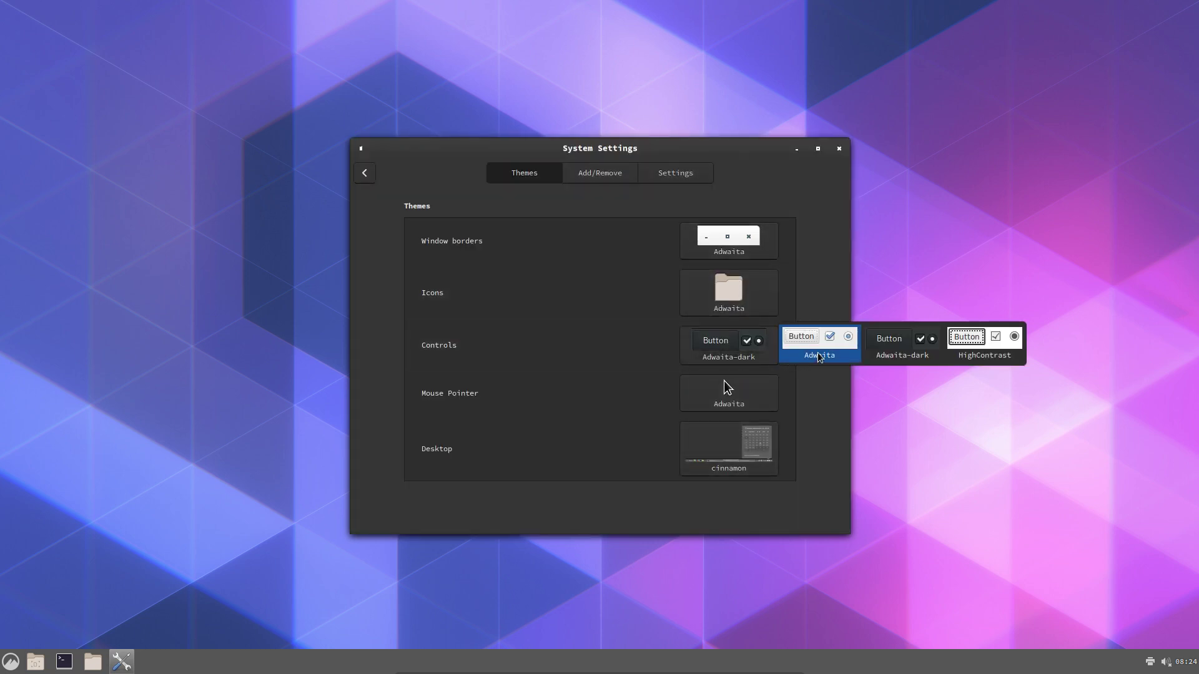
{"action": "left_click", "coordinate": [788, 350]}
Browse the mouse pointer, desktop and Add/Remove theme options, then close System Settings
{"action": "left_click", "coordinate": [748, 393]}
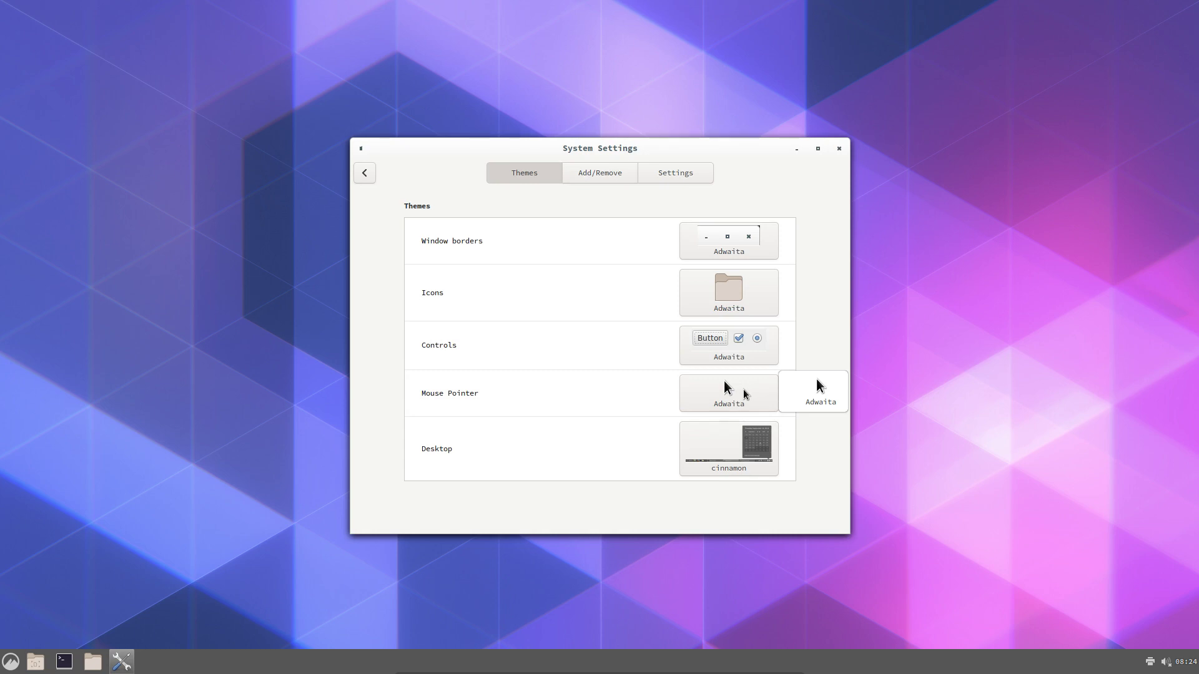
{"action": "left_click", "coordinate": [741, 441]}
{"action": "left_click", "coordinate": [741, 439]}
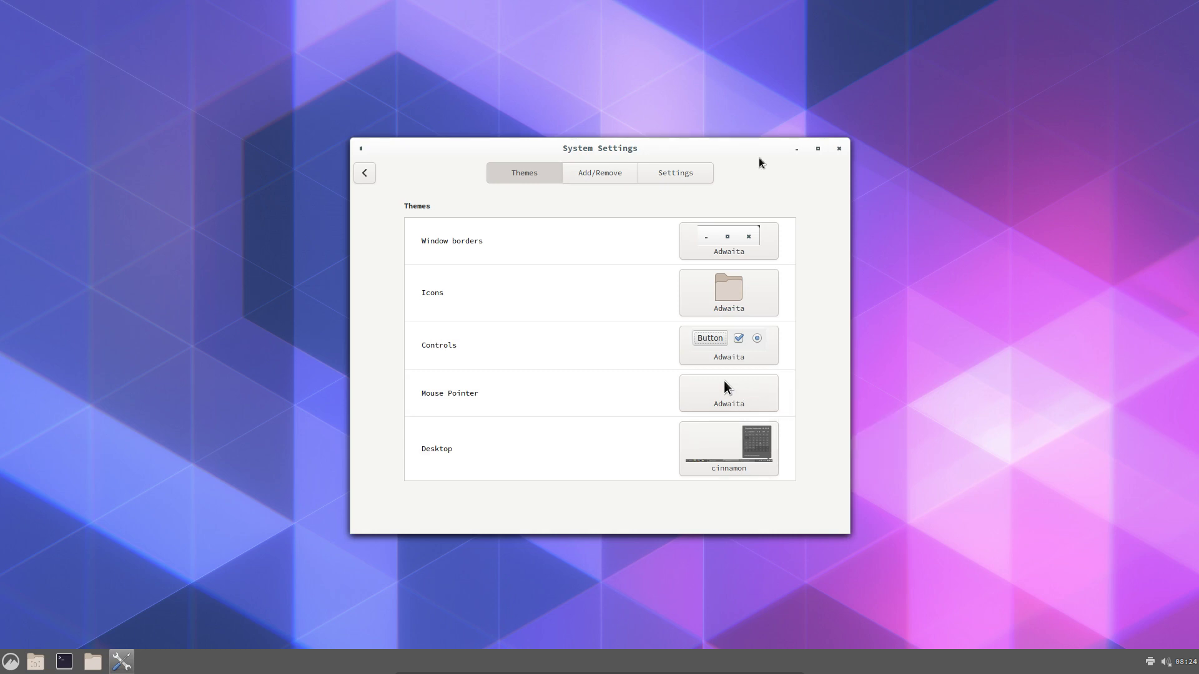
{"action": "left_click", "coordinate": [634, 174]}
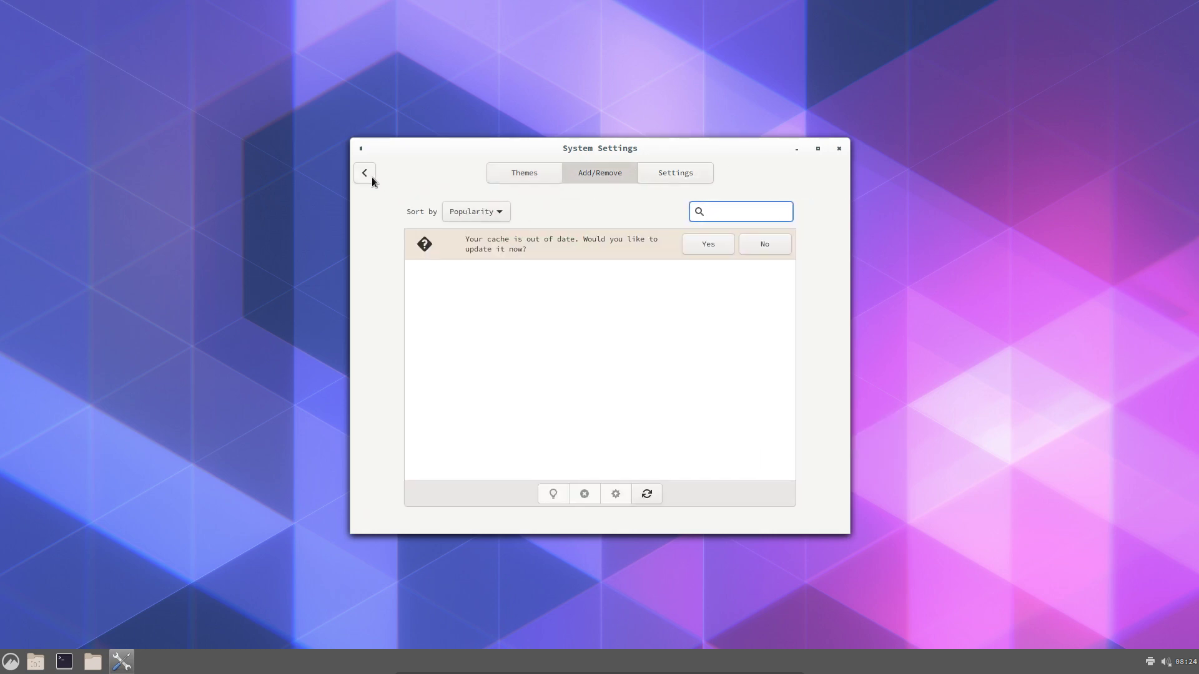
{"action": "left_click", "coordinate": [369, 177]}
{"action": "scroll", "coordinate": [480, 352], "scroll_direction": "down", "scroll_amount": 5}
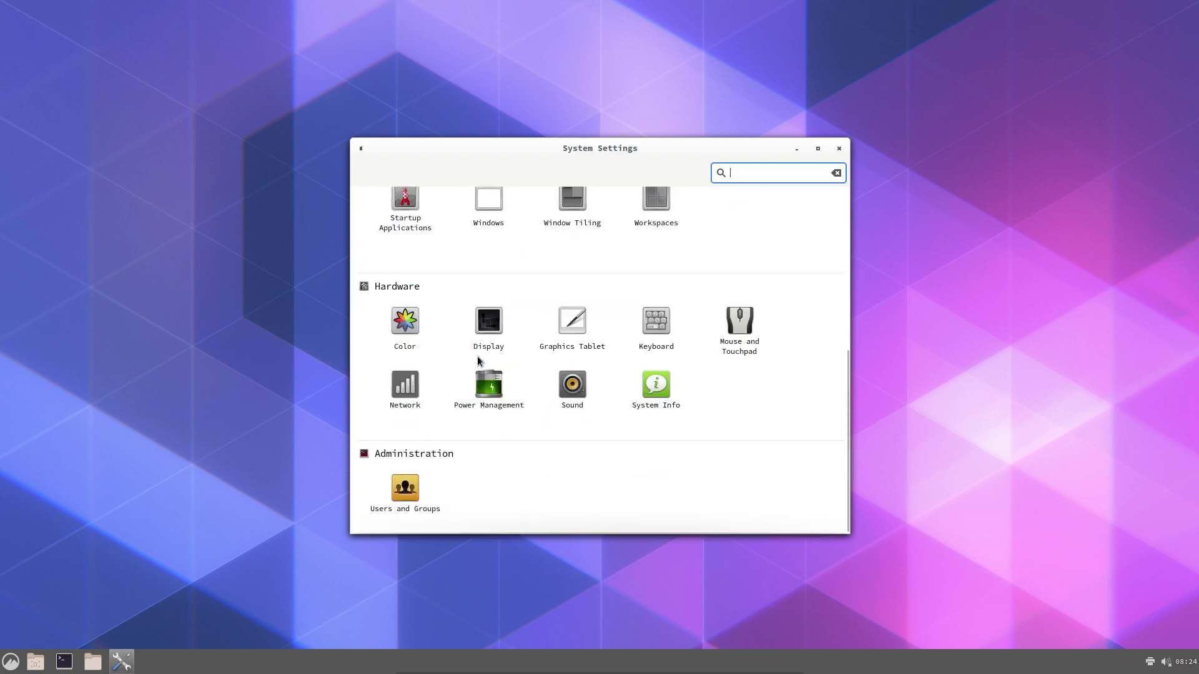
{"action": "left_click", "coordinate": [557, 485]}
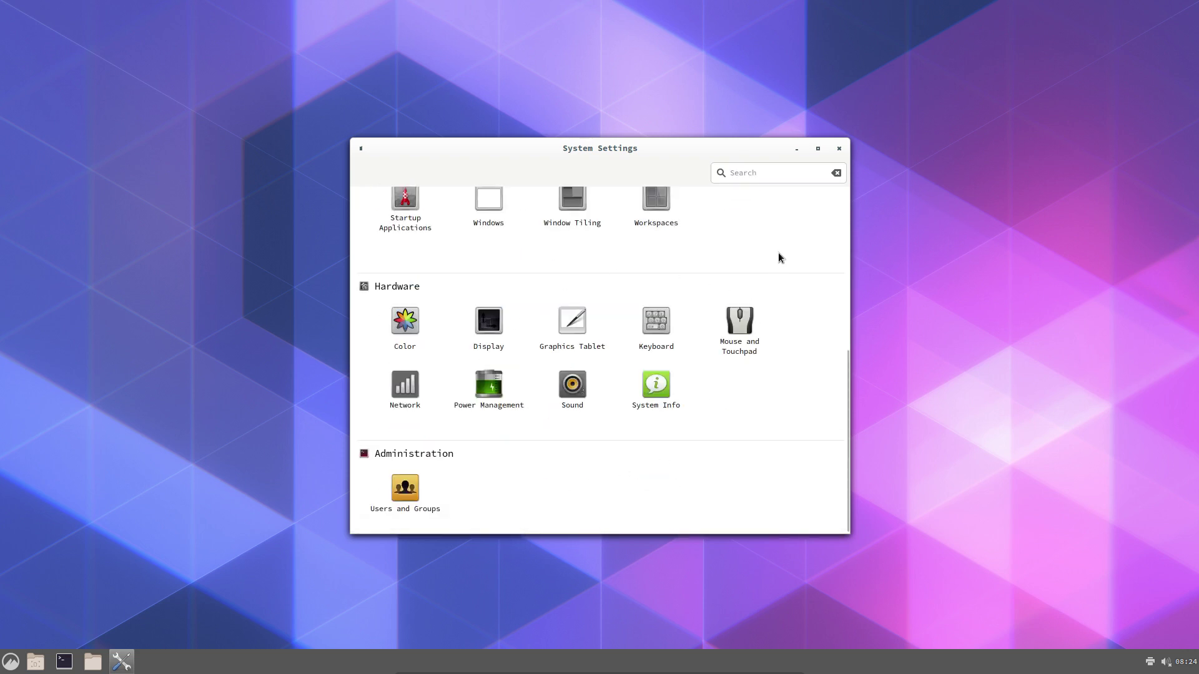
{"action": "scroll", "coordinate": [780, 254], "scroll_direction": "up", "scroll_amount": 5}
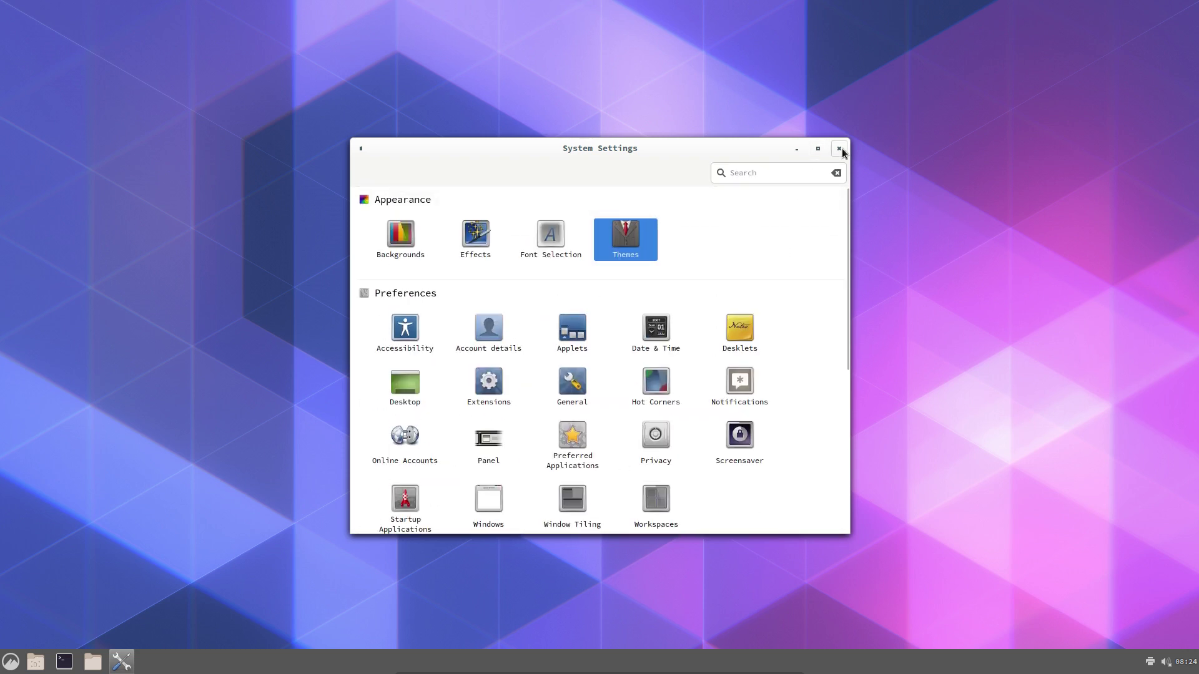
{"action": "left_click", "coordinate": [839, 148]}
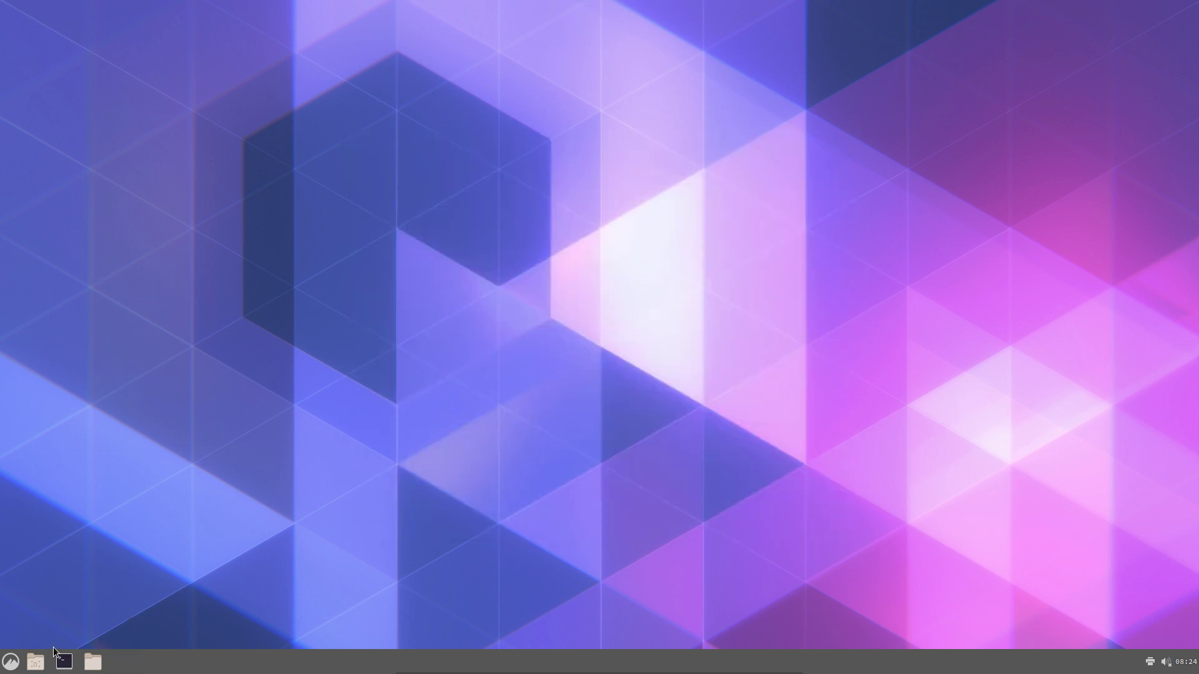
Launch Archive Manager from the application menu and close it again
{"action": "left_click", "coordinate": [6, 663]}
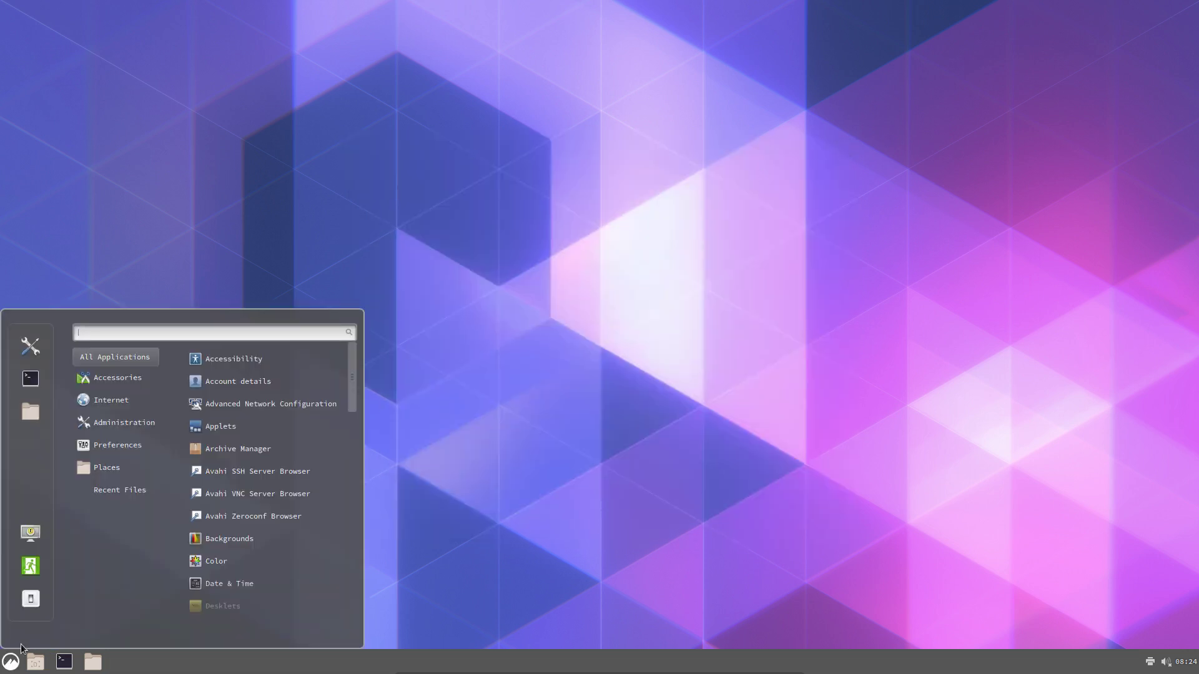
{"action": "mouse_move", "coordinate": [111, 497]}
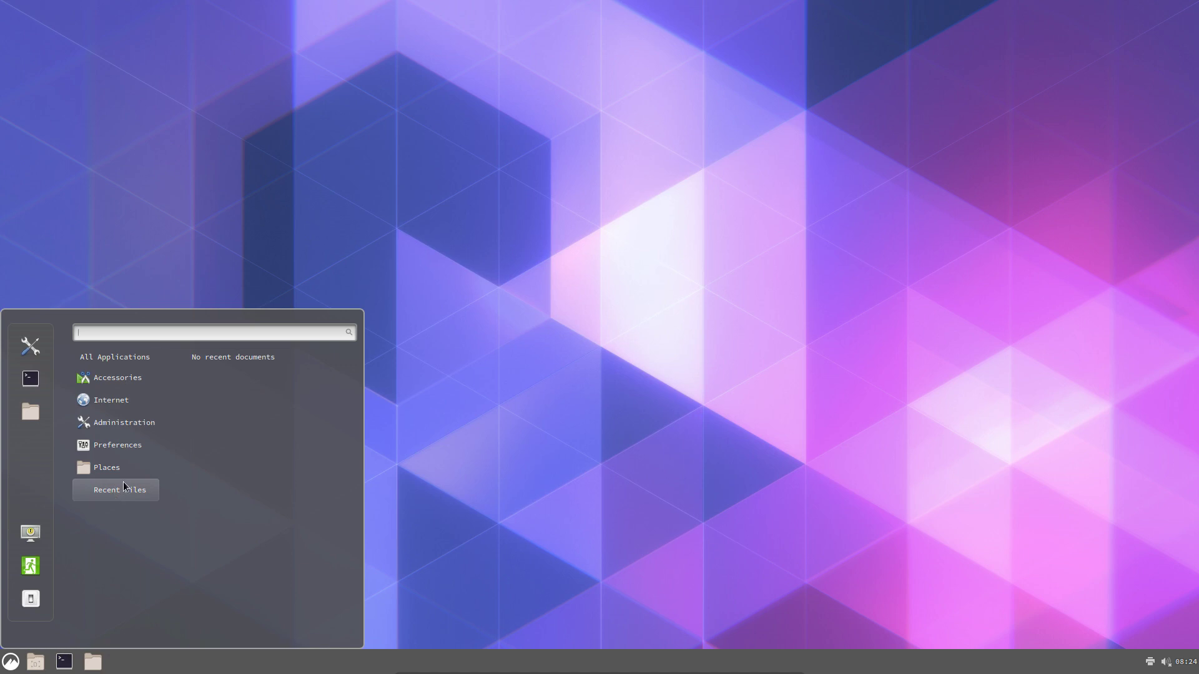
{"action": "mouse_move", "coordinate": [125, 357]}
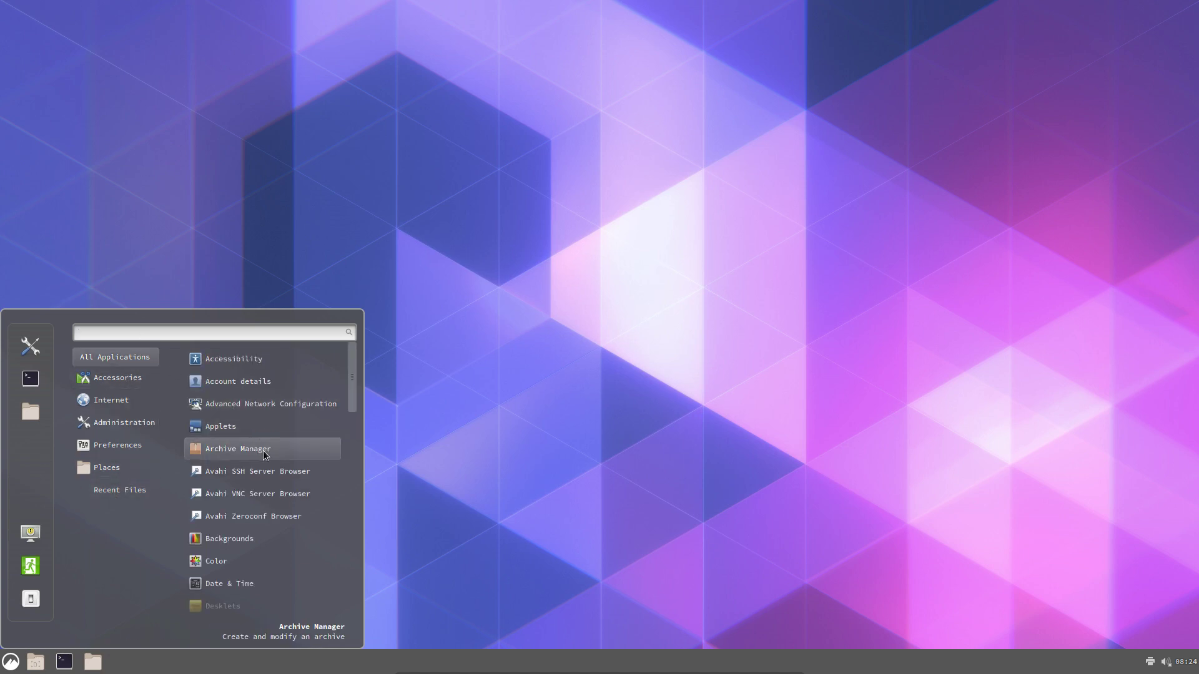
{"action": "left_click", "coordinate": [238, 449]}
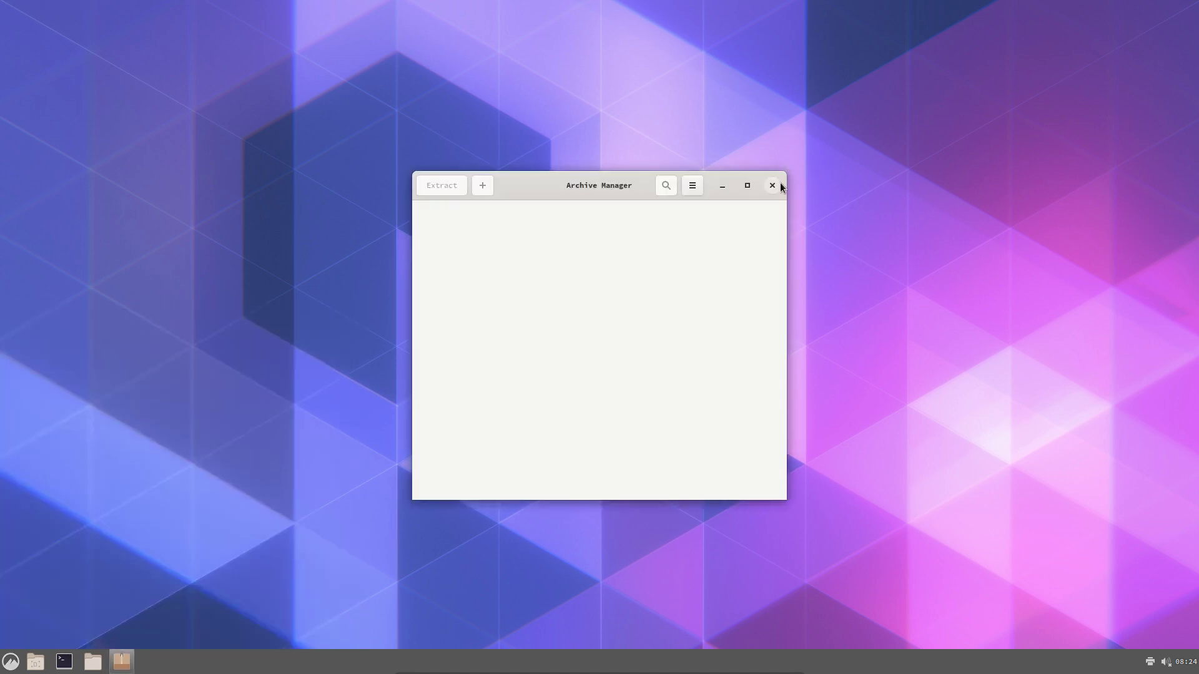
{"action": "left_click", "coordinate": [772, 186]}
Browse the menu's Administration category and start the Carli system installer
{"action": "left_click", "coordinate": [19, 662]}
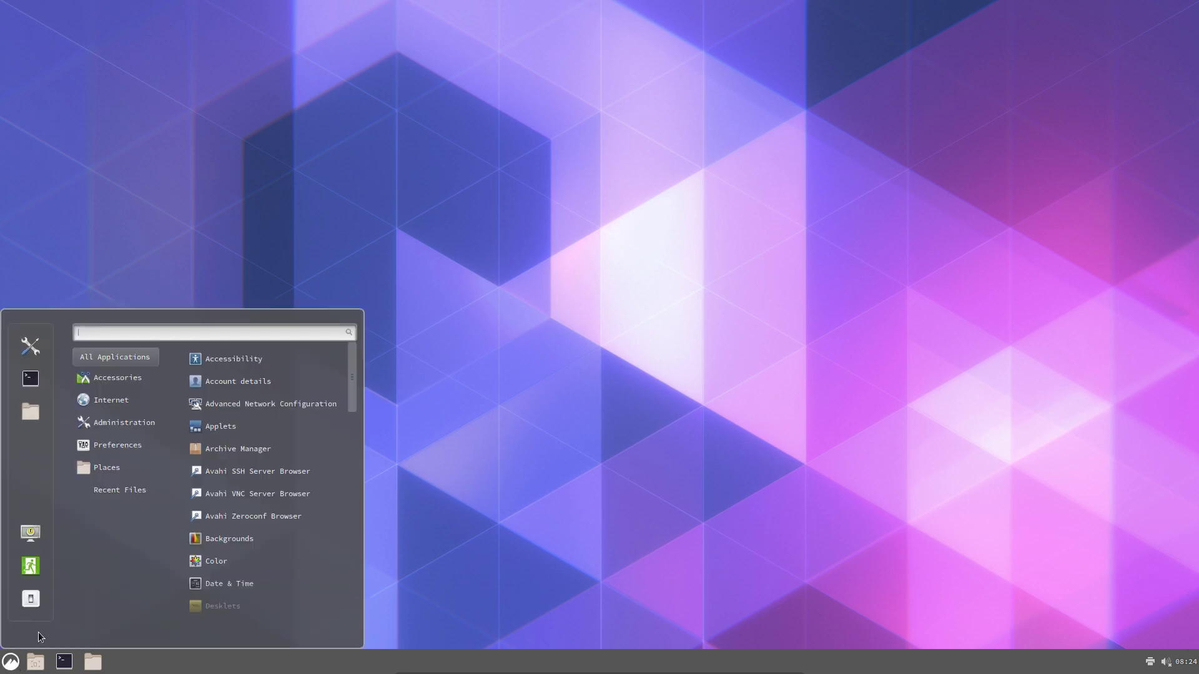
{"action": "mouse_move", "coordinate": [131, 373]}
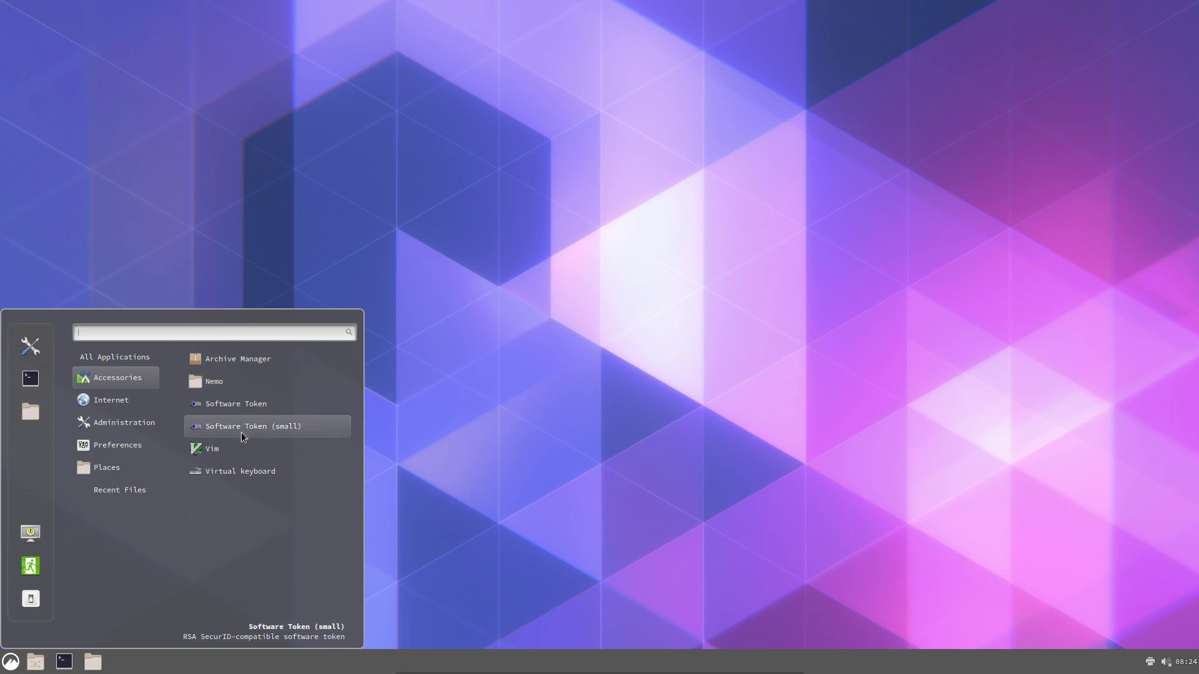
{"action": "mouse_move", "coordinate": [127, 414]}
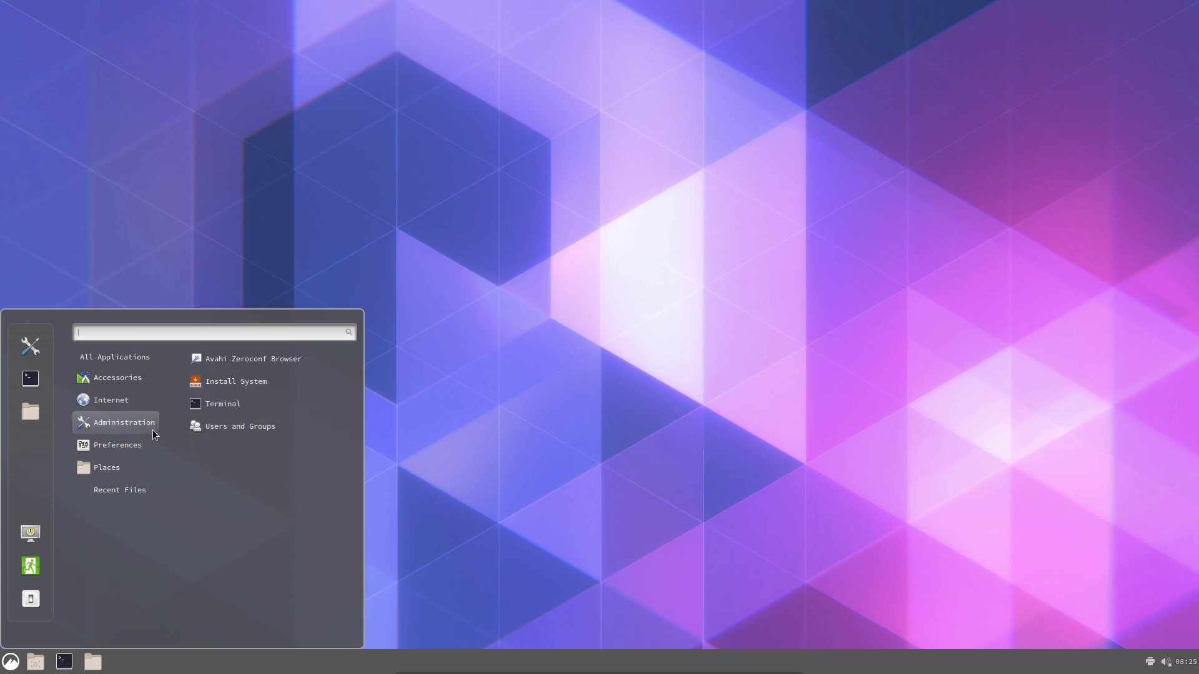
{"action": "scroll", "coordinate": [237, 478], "scroll_direction": "down", "scroll_amount": 10}
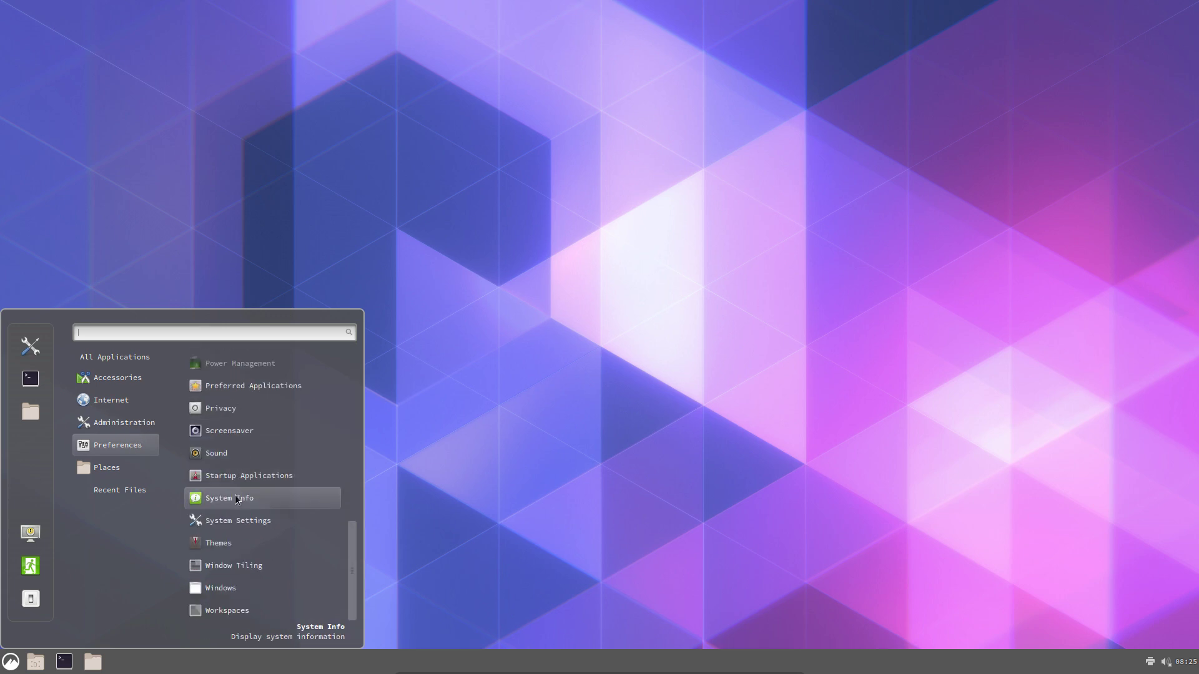
{"action": "scroll", "coordinate": [239, 594], "scroll_direction": "up", "scroll_amount": 10}
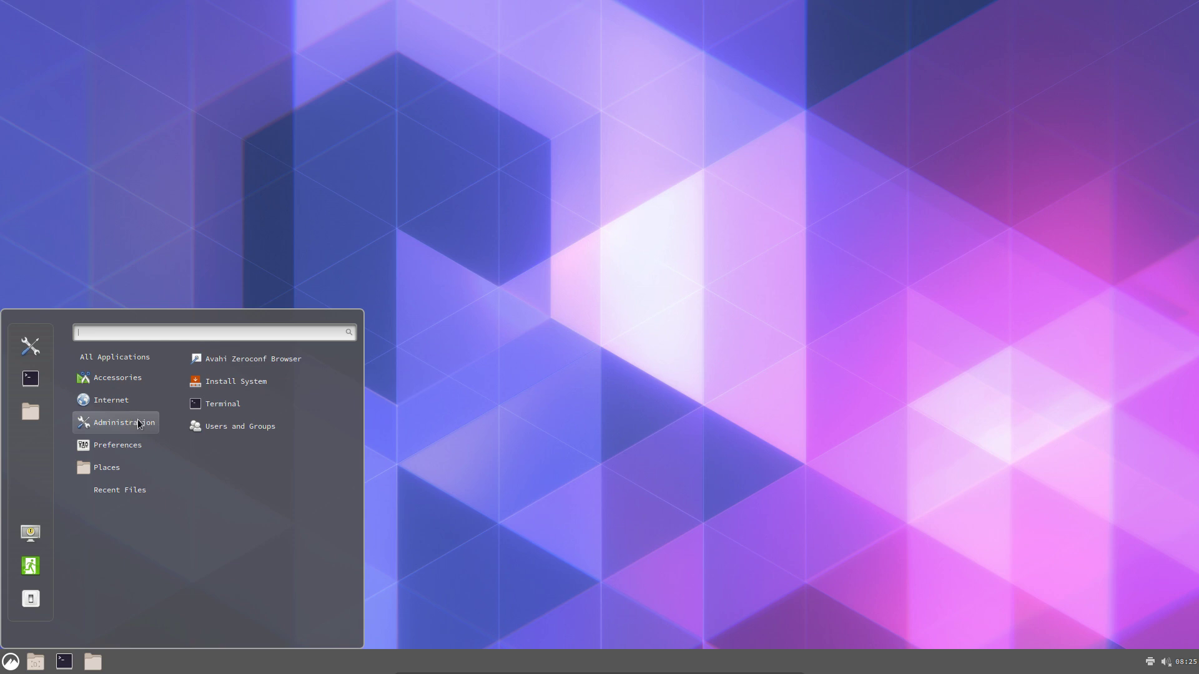
{"action": "left_click", "coordinate": [262, 383]}
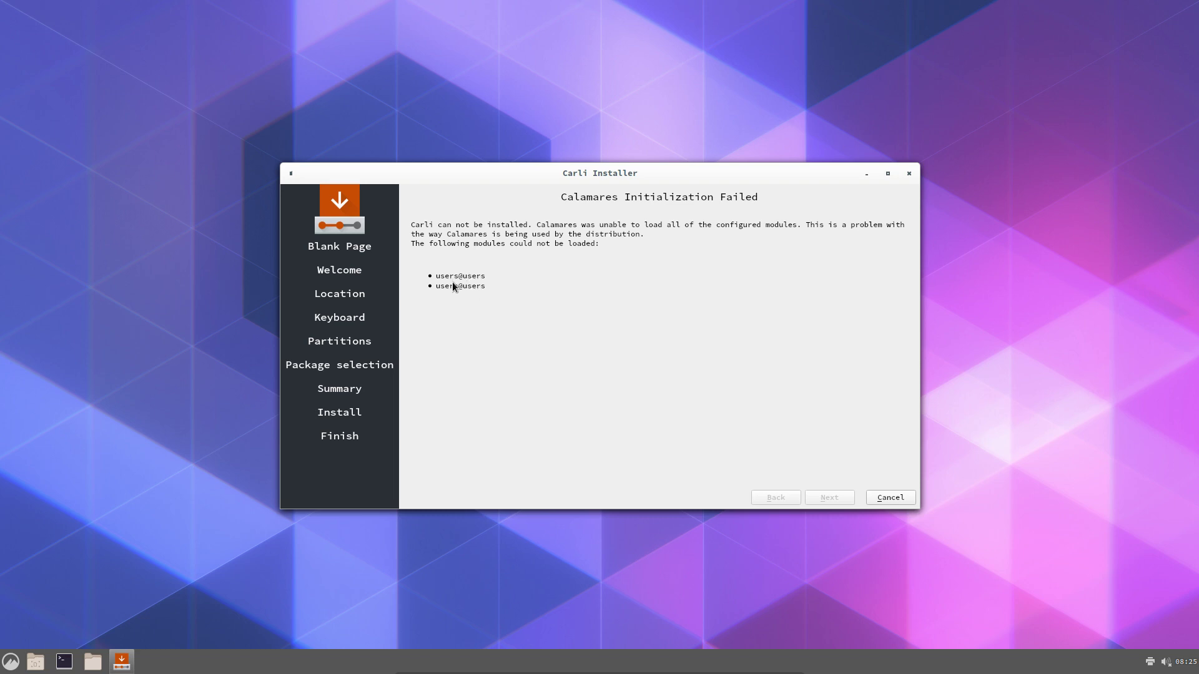
Move the Carli Installer window, showing the users@users initialization failure, to the right
{"action": "left_click_drag", "start_coordinate": [584, 175], "coordinate": [853, 167]}
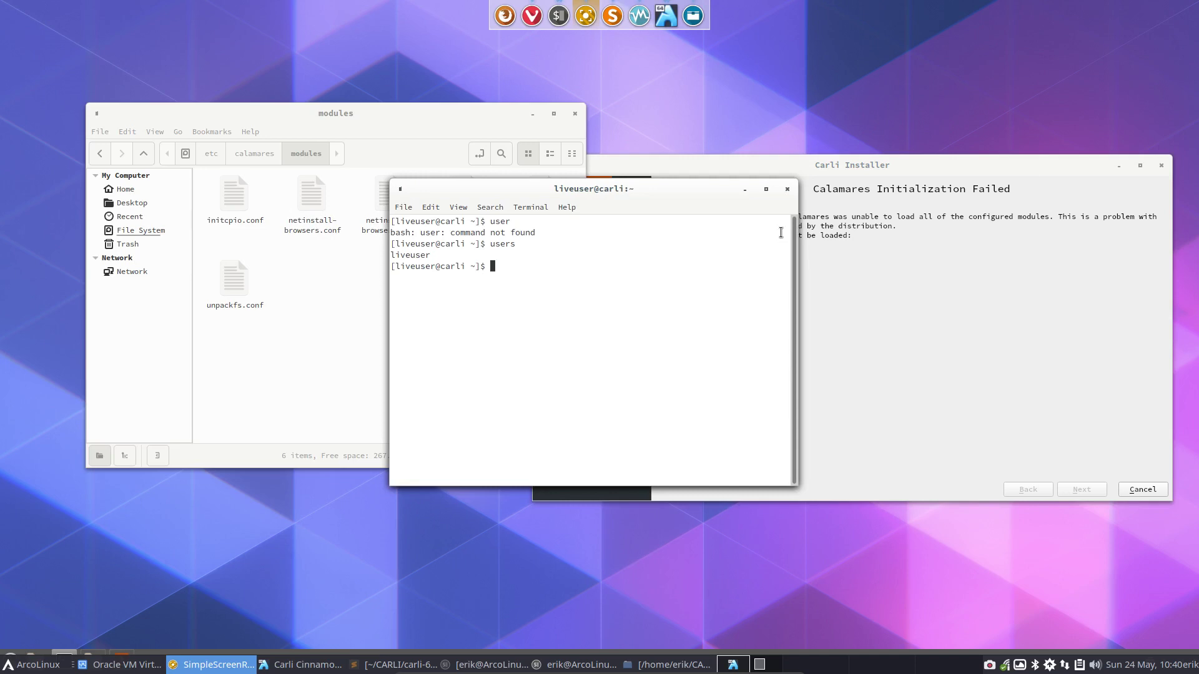
Close the terminal, take the file manager up to the file-system root, and dock it left
{"action": "left_click", "coordinate": [789, 190]}
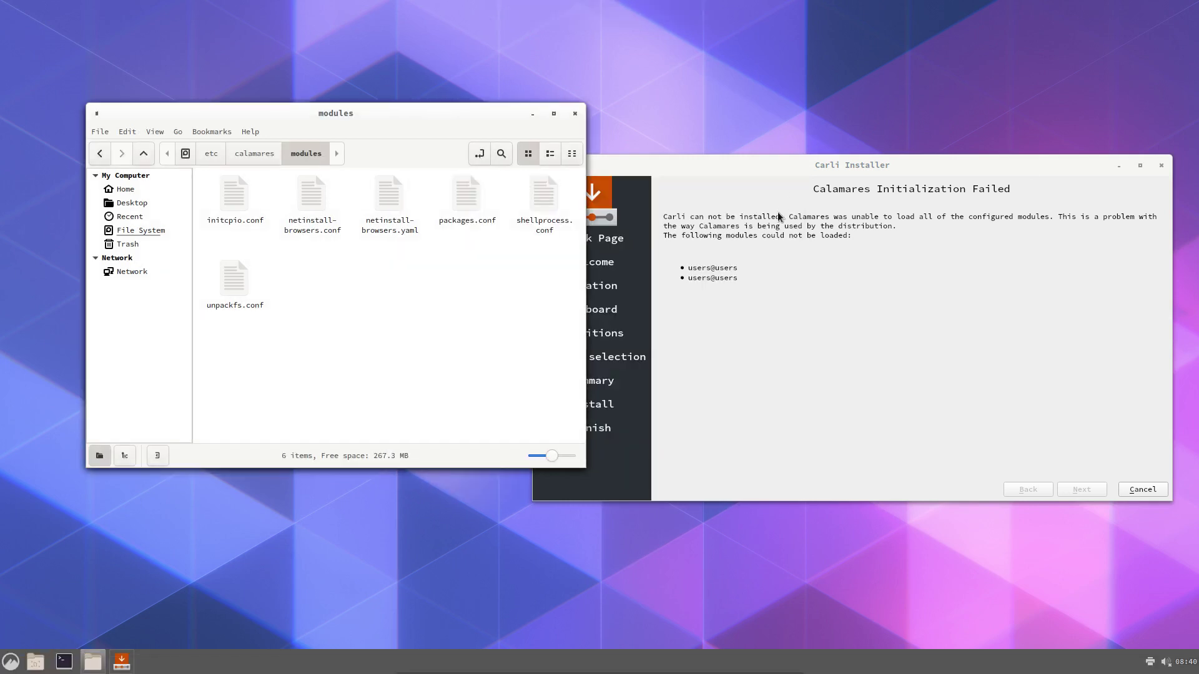
{"action": "left_click", "coordinate": [763, 233]}
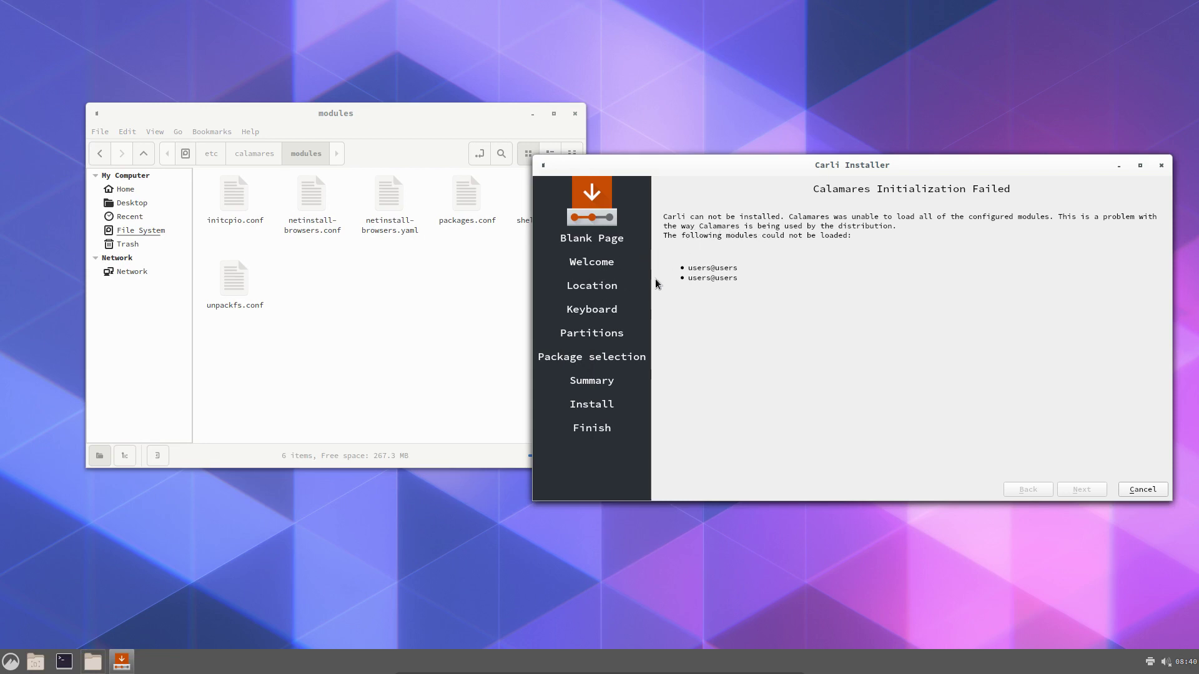
{"action": "left_click", "coordinate": [448, 306]}
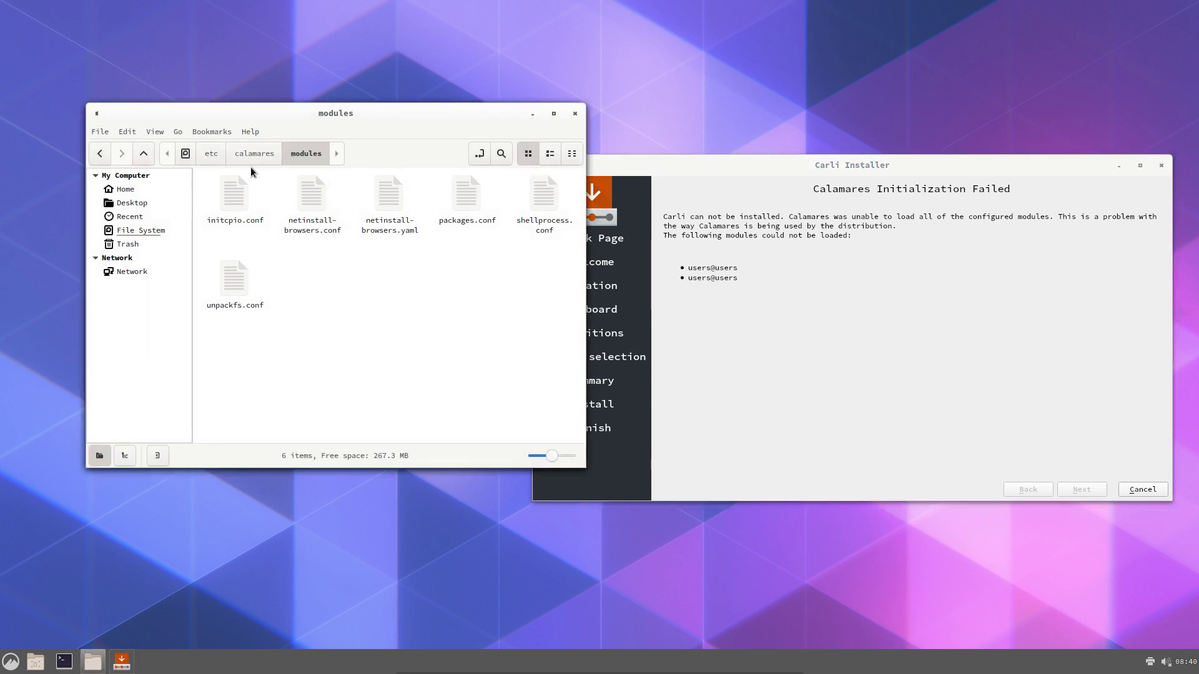
{"action": "left_click", "coordinate": [212, 154]}
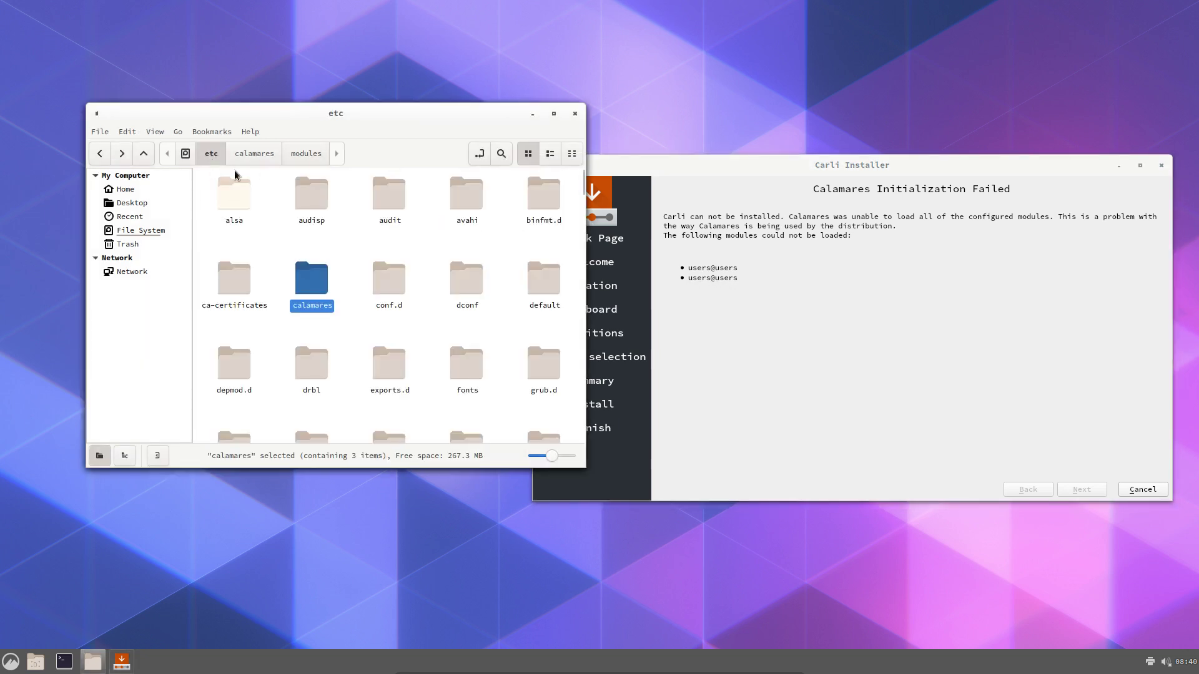
{"action": "left_click", "coordinate": [186, 155]}
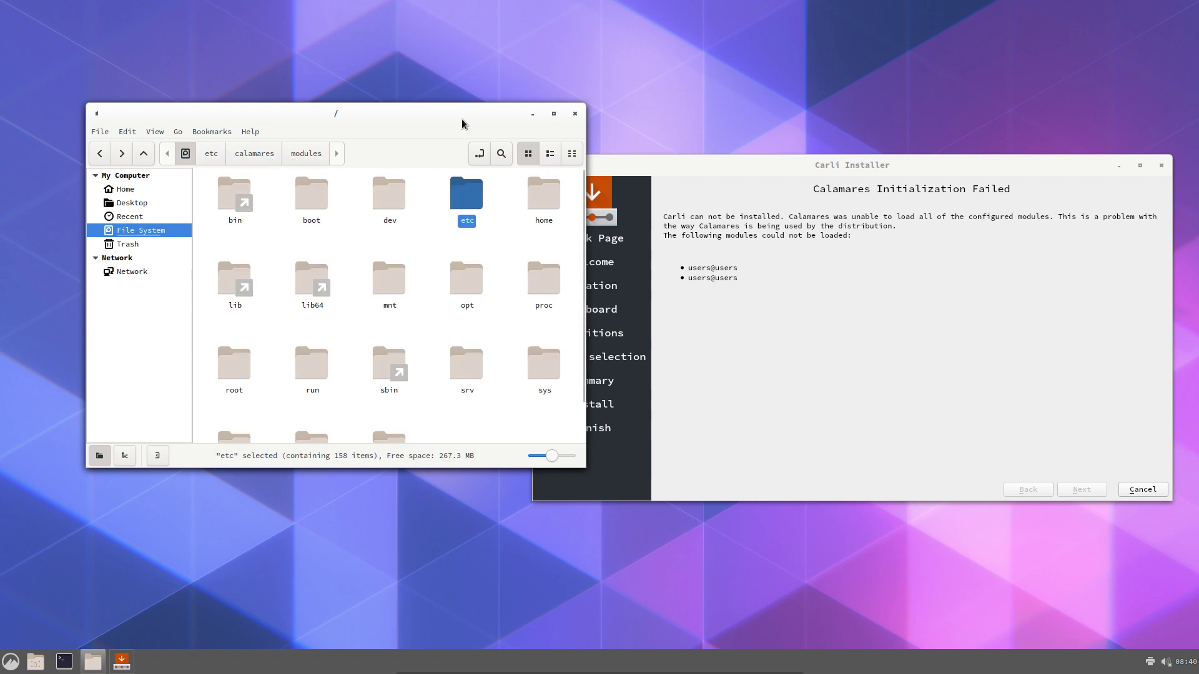
{"action": "left_click_drag", "start_coordinate": [462, 123], "coordinate": [29, 297]}
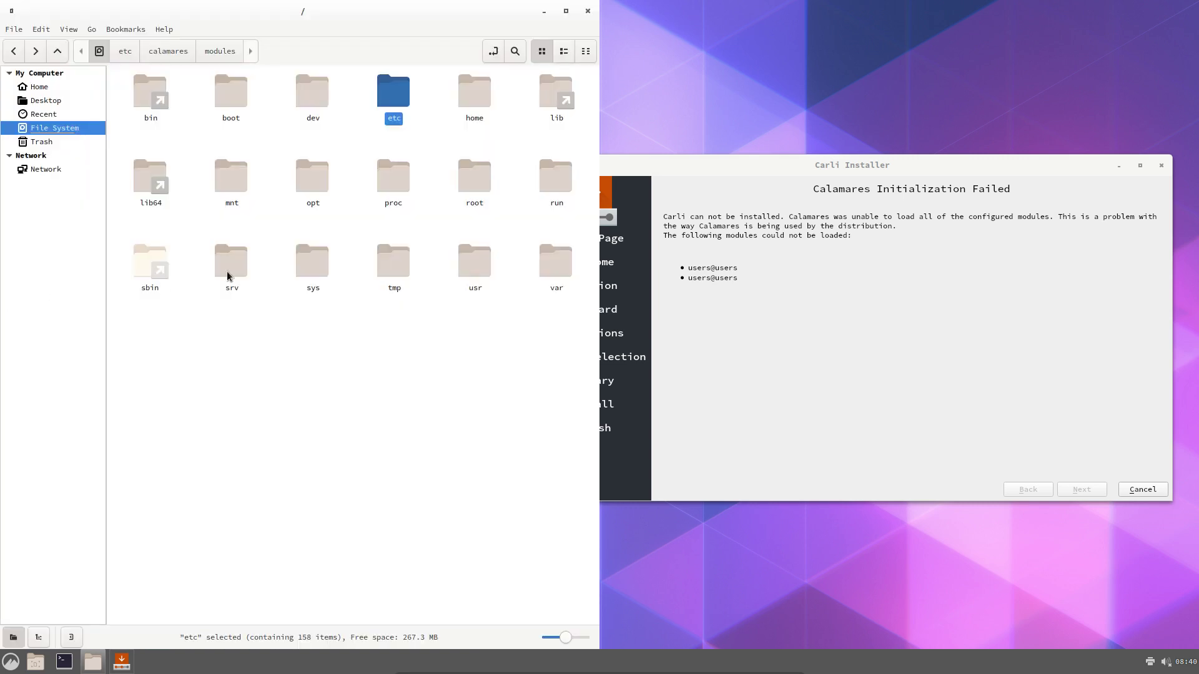
Browse to /usr/share/calamares/modules and open users.conf
{"action": "double_click", "coordinate": [465, 261]}
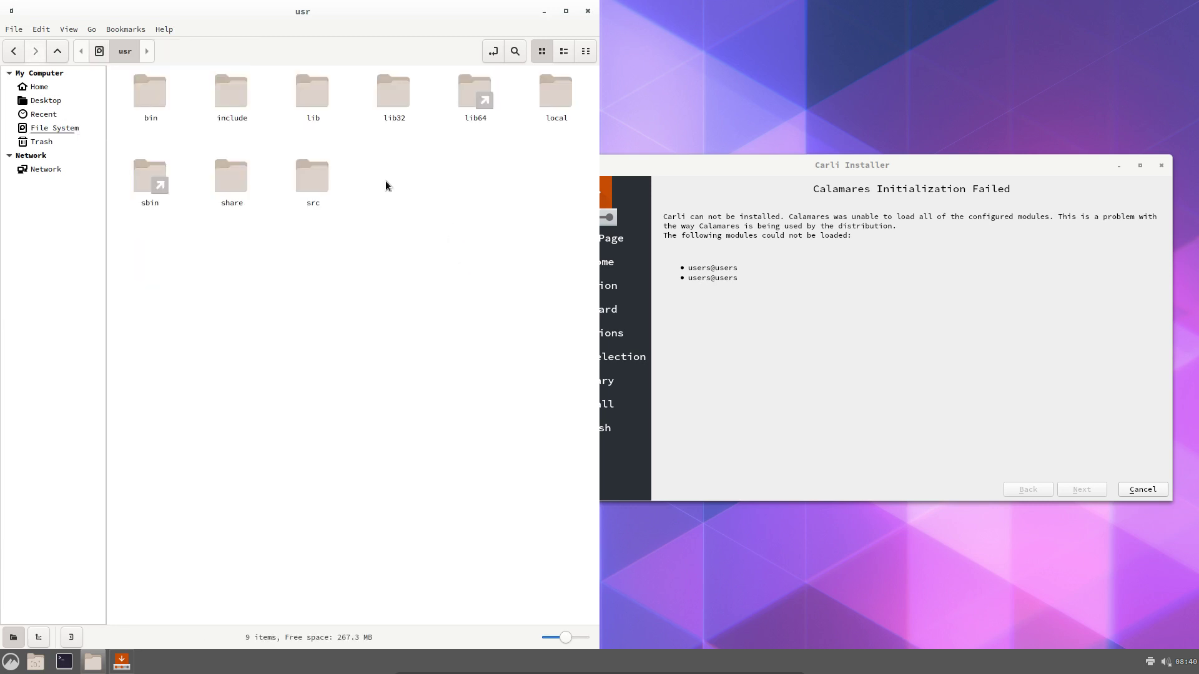
{"action": "double_click", "coordinate": [241, 188]}
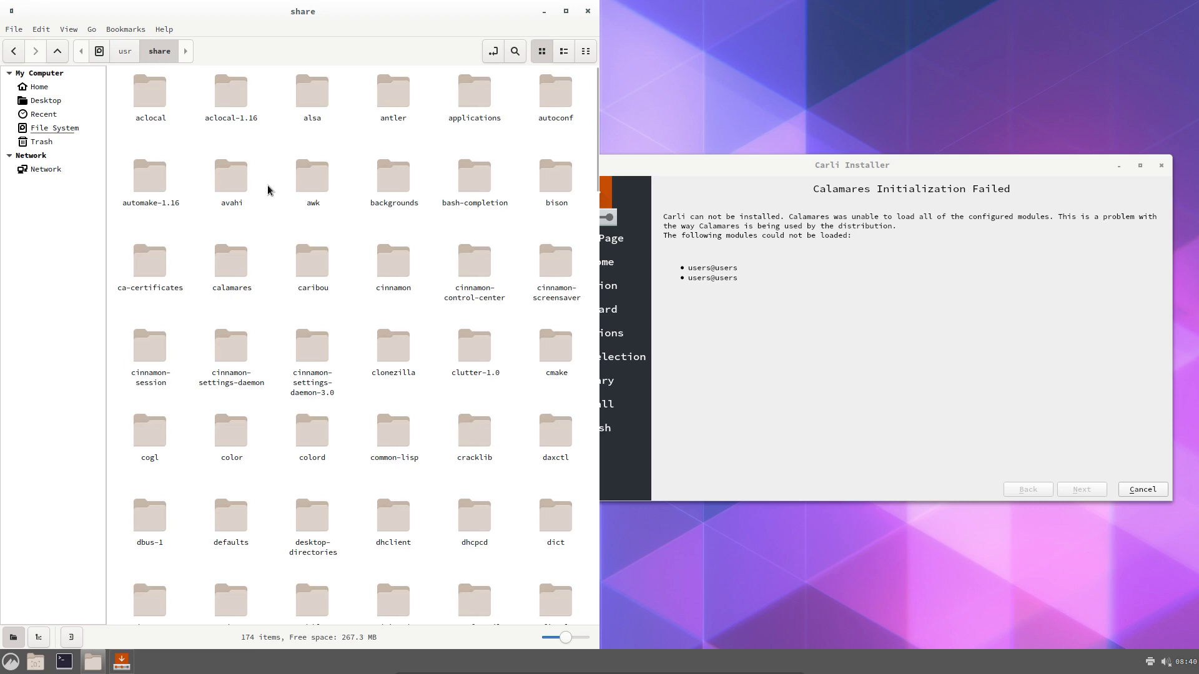
{"action": "double_click", "coordinate": [231, 262]}
{"action": "double_click", "coordinate": [241, 103]}
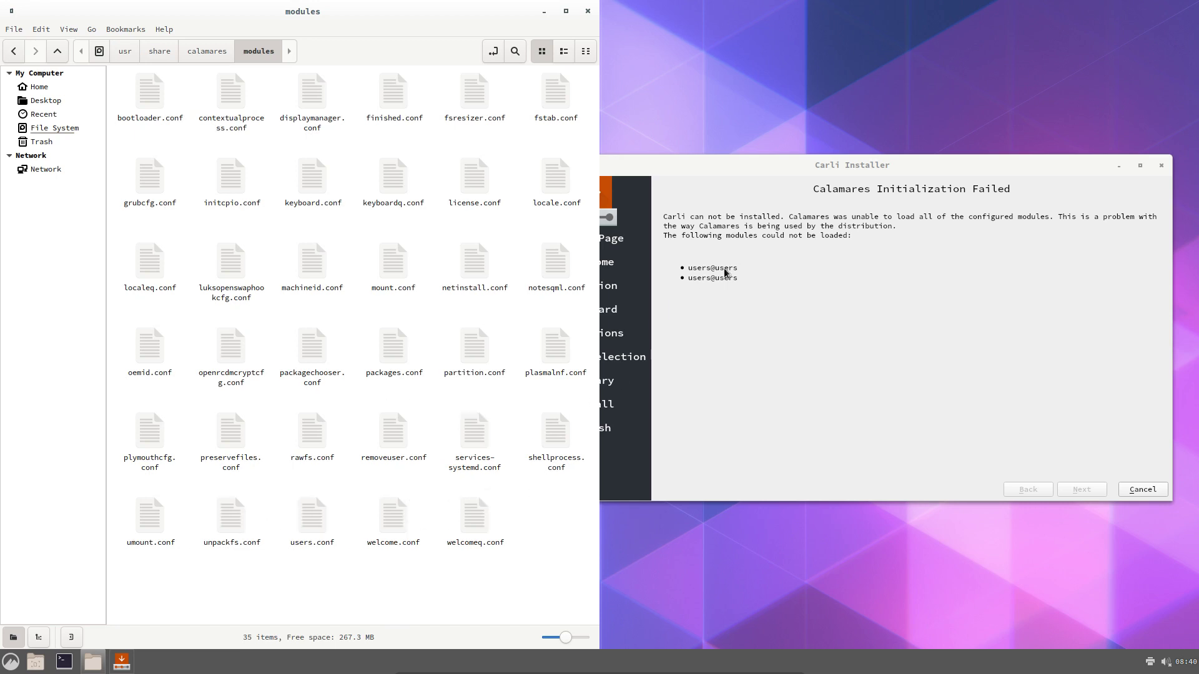
{"action": "left_click", "coordinate": [669, 290]}
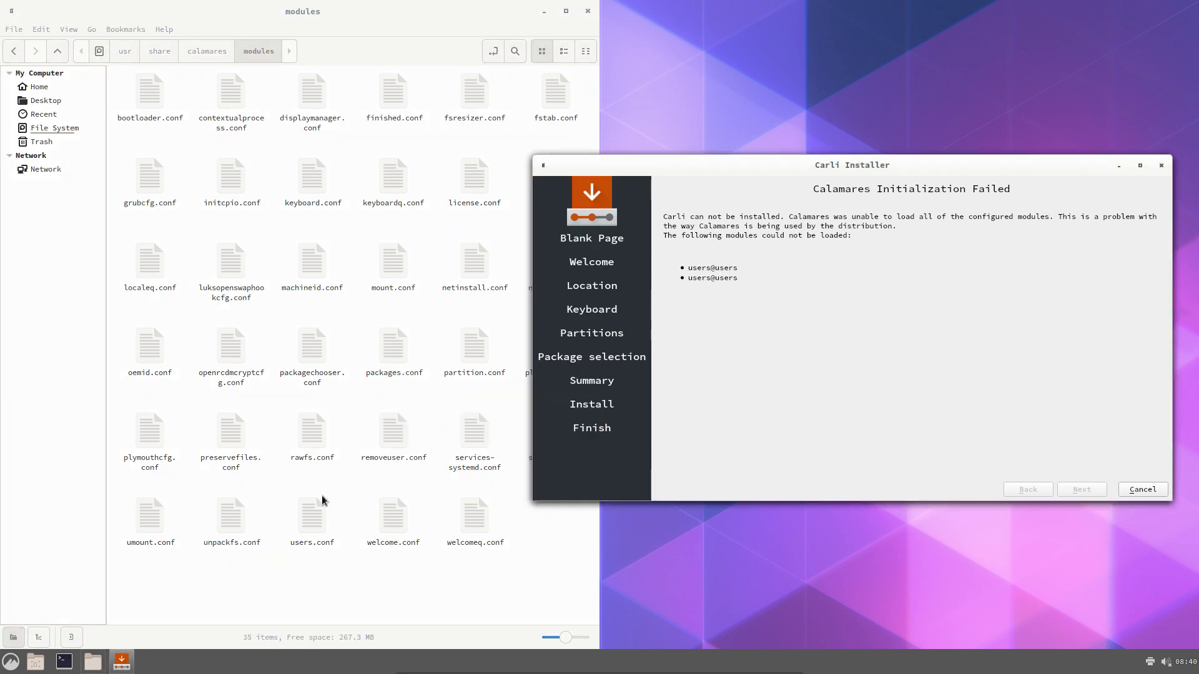
{"action": "double_click", "coordinate": [310, 517]}
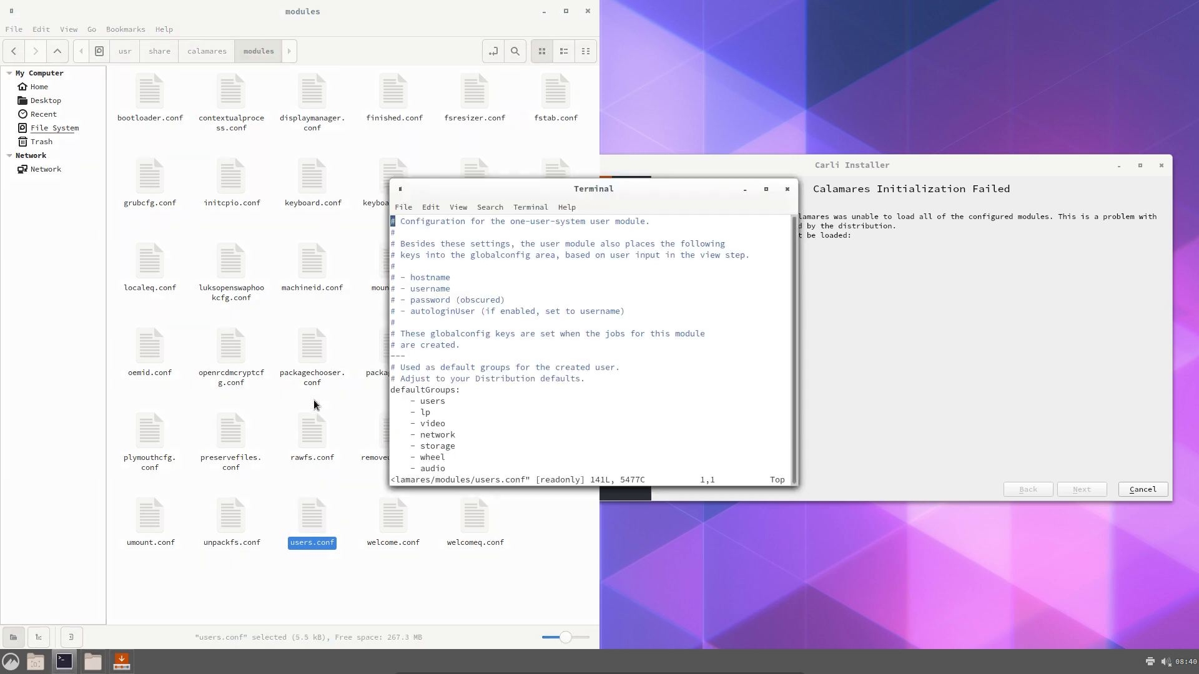
Review users.conf: autologin group, doAutologin true, sudoersGroup wheel, setRootPassword true
{"action": "left_click_drag", "start_coordinate": [655, 186], "coordinate": [1, 375]}
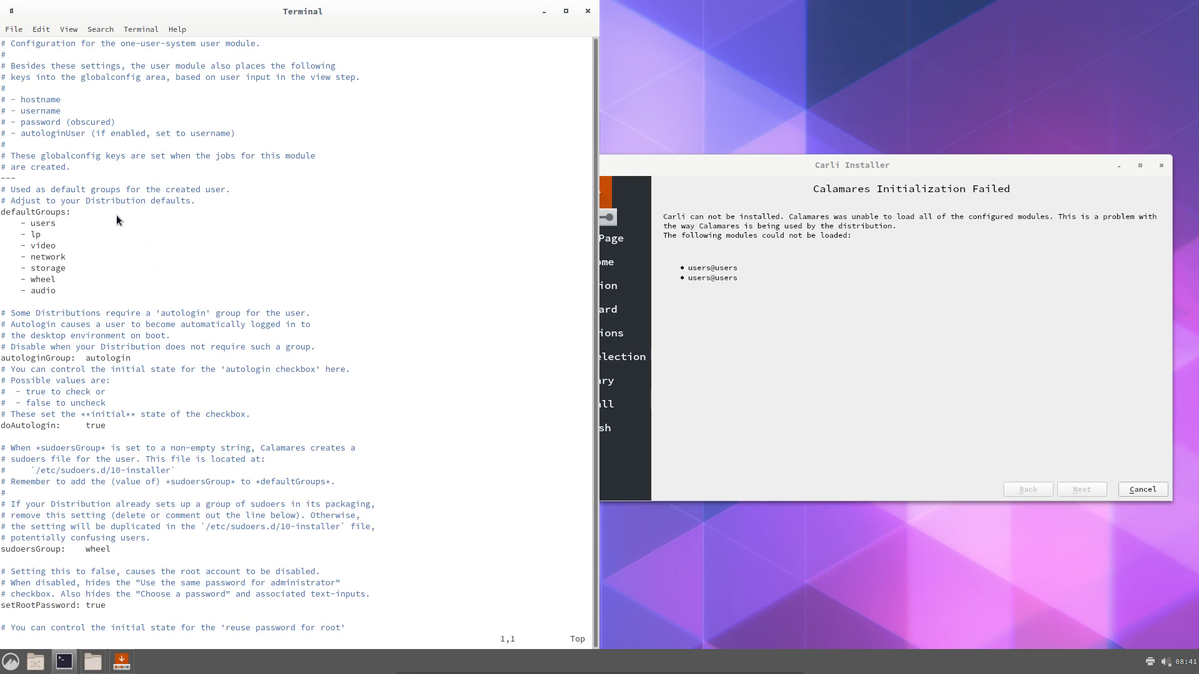
{"action": "scroll", "coordinate": [117, 214], "scroll_direction": "down", "scroll_amount": 1}
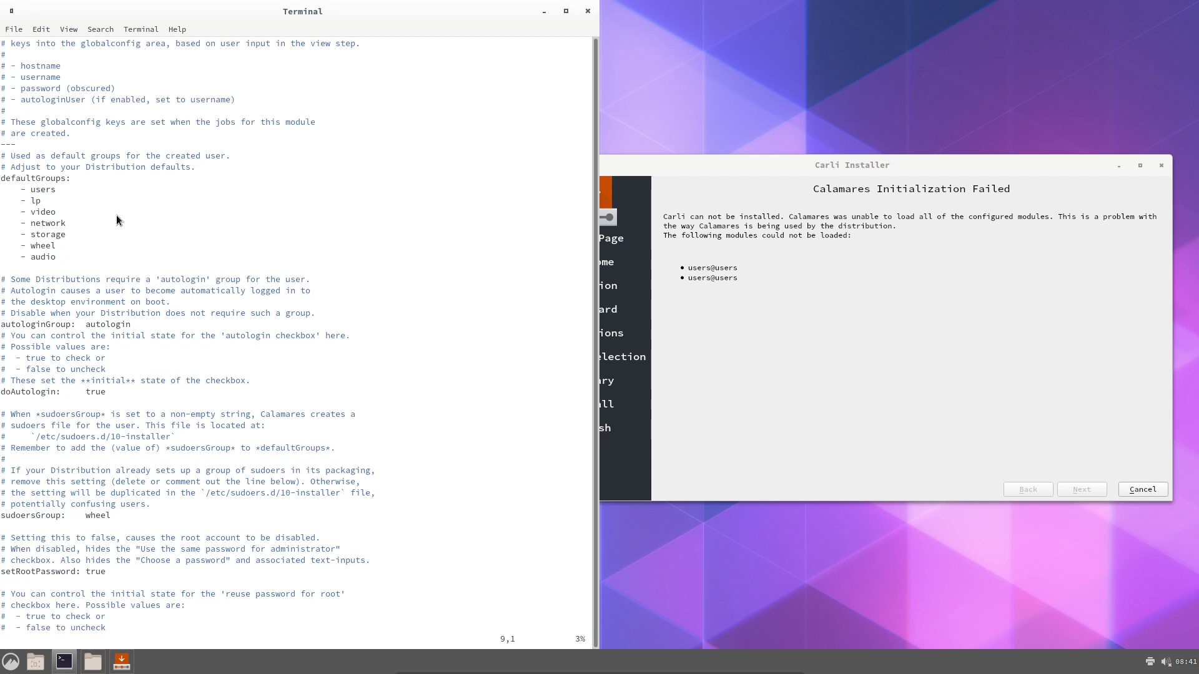
{"action": "scroll", "coordinate": [117, 215], "scroll_direction": "down", "scroll_amount": 2}
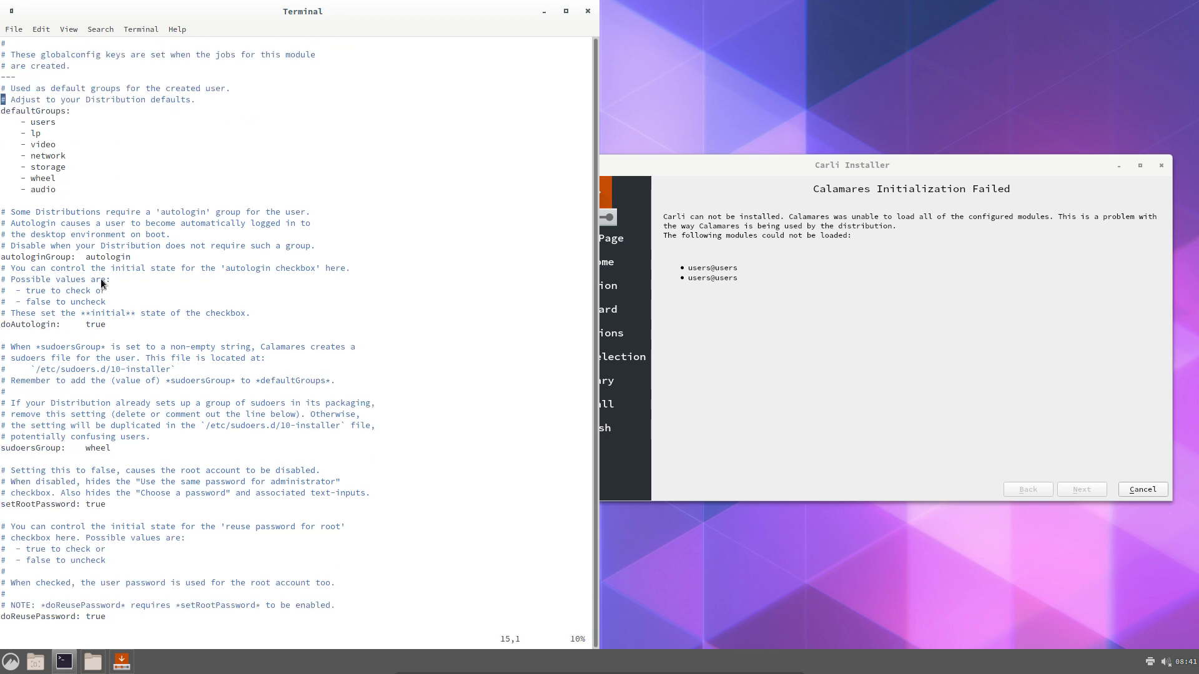
{"action": "double_click", "coordinate": [113, 260]}
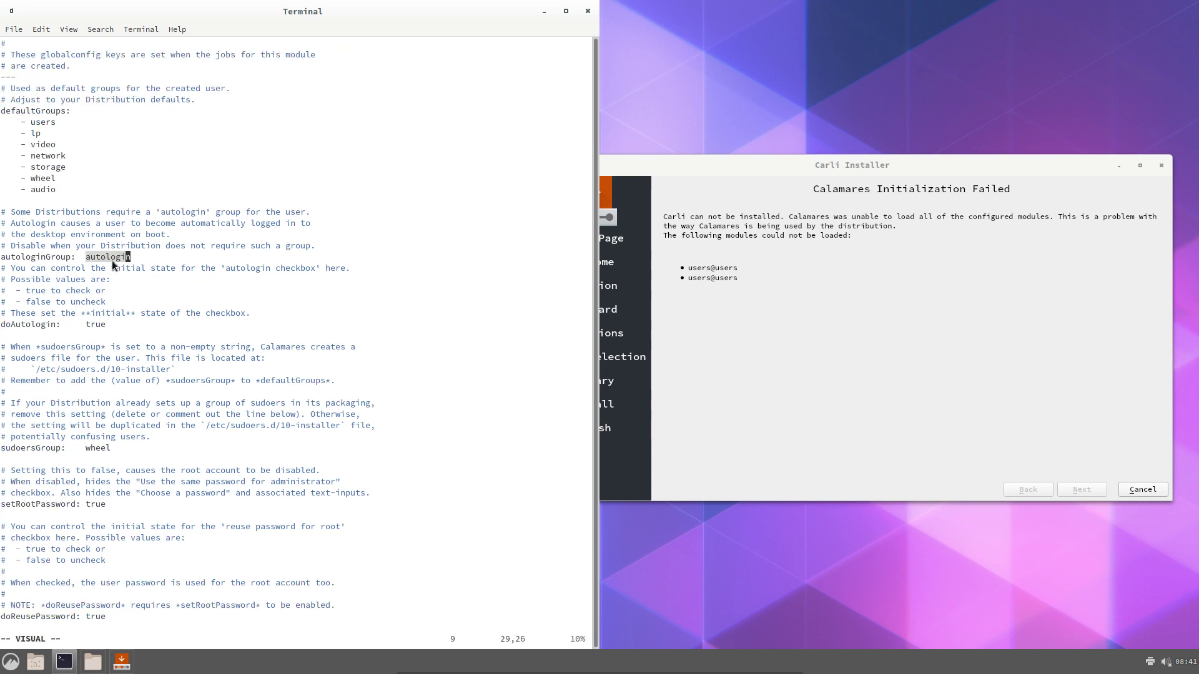
{"action": "double_click", "coordinate": [100, 324]}
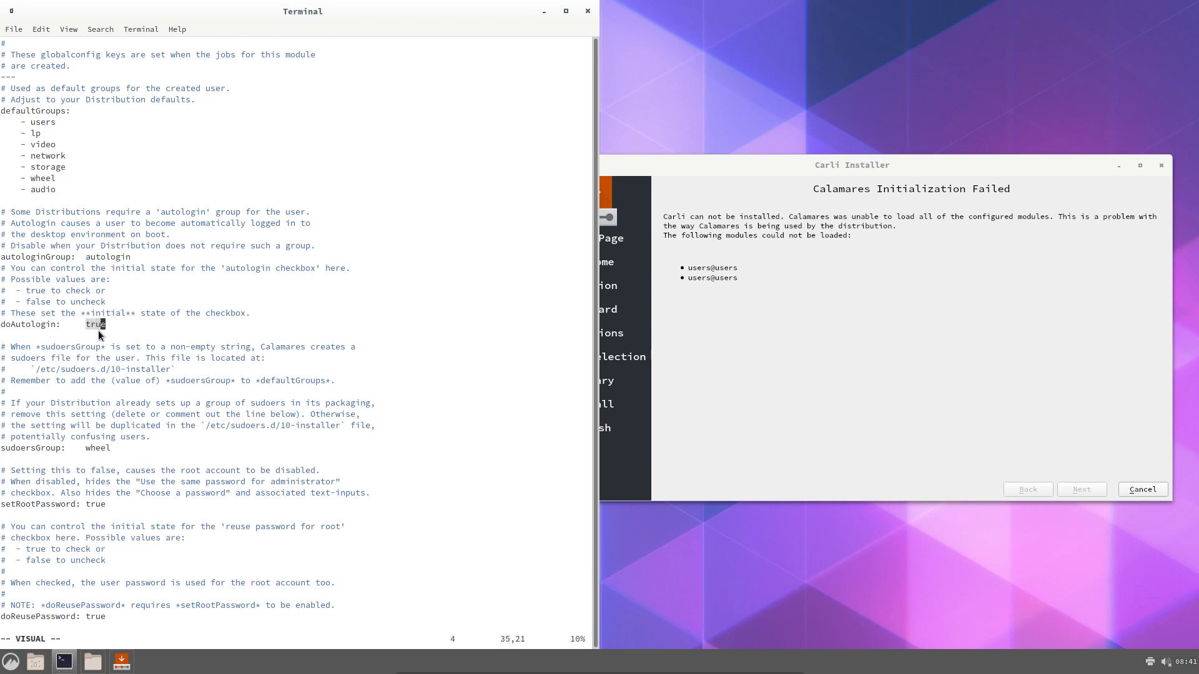
{"action": "double_click", "coordinate": [95, 449]}
{"action": "double_click", "coordinate": [97, 504]}
{"action": "scroll", "coordinate": [166, 537], "scroll_direction": "down", "scroll_amount": 4}
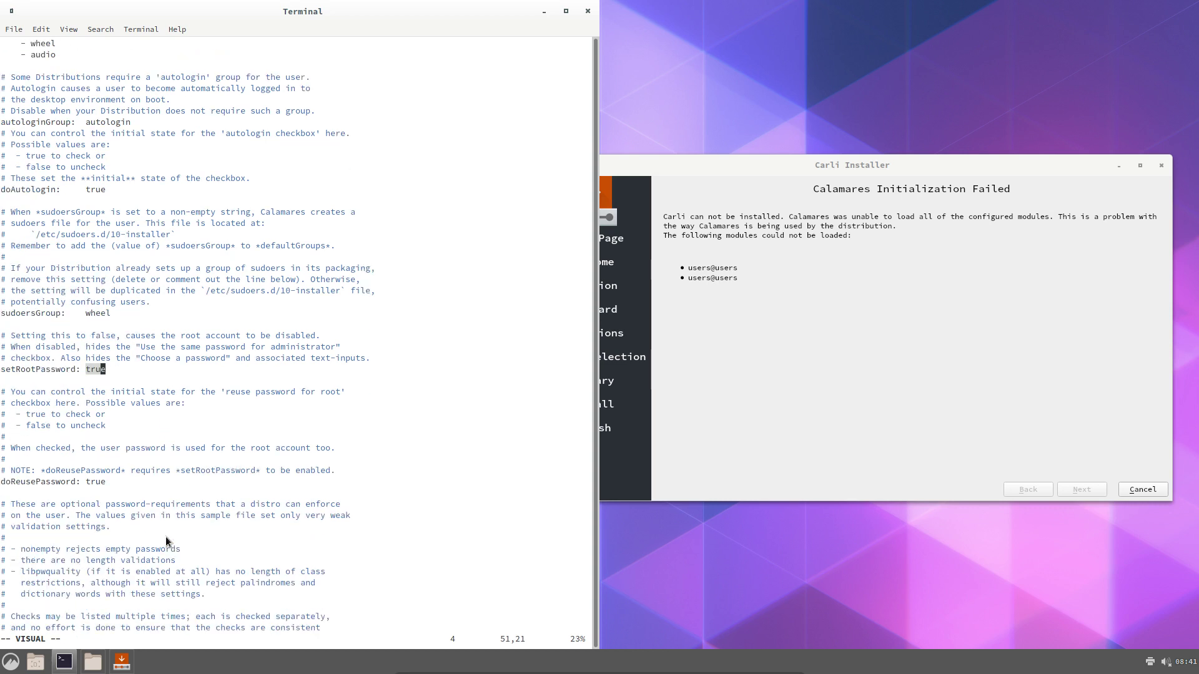
{"action": "scroll", "coordinate": [166, 541], "scroll_direction": "down", "scroll_amount": 8}
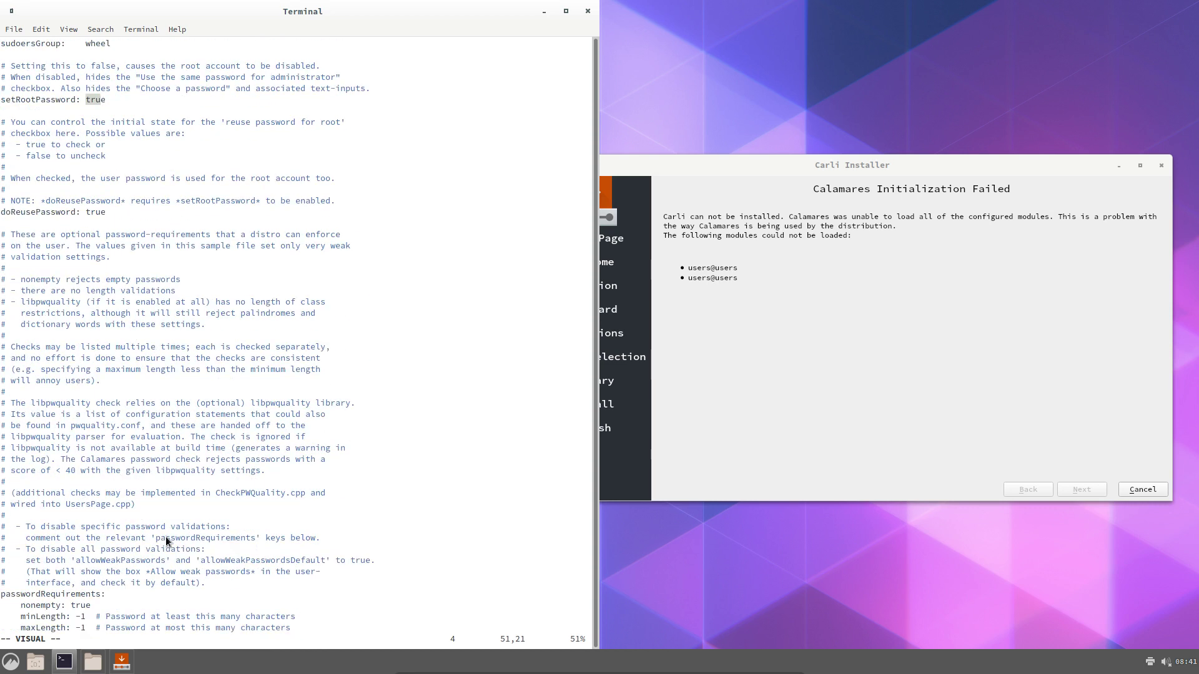
{"action": "left_click", "coordinate": [836, 268]}
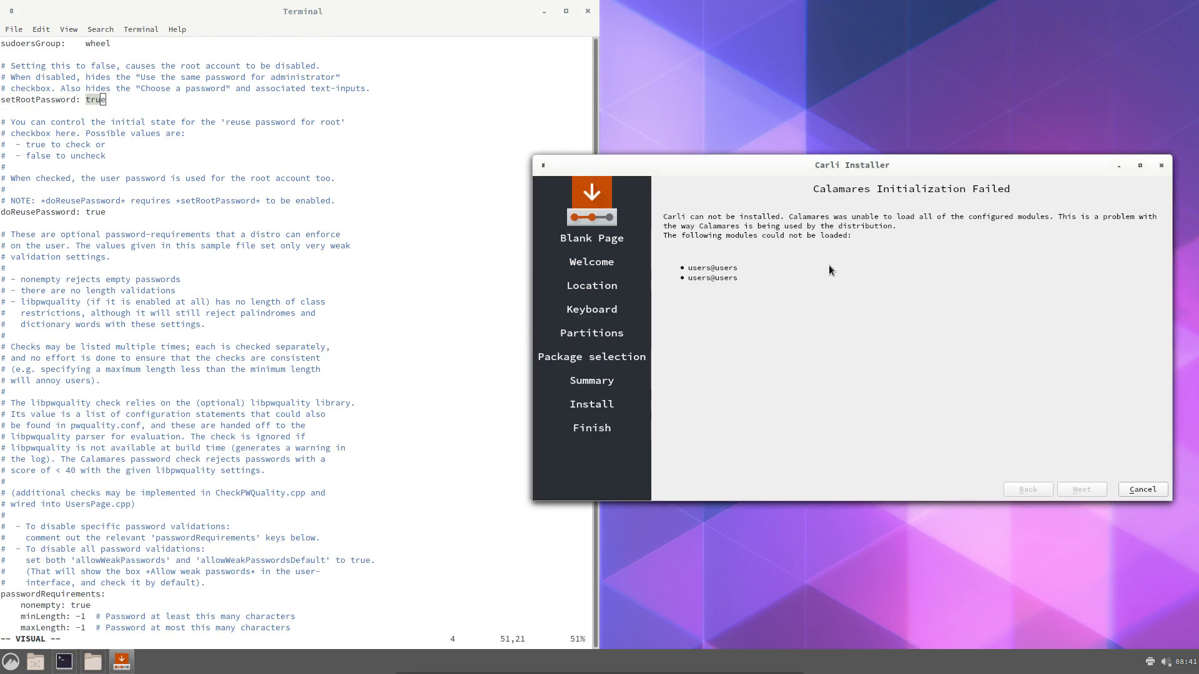
Quit the failed installer and close the vim window showing users.conf
{"action": "left_click", "coordinate": [1152, 490]}
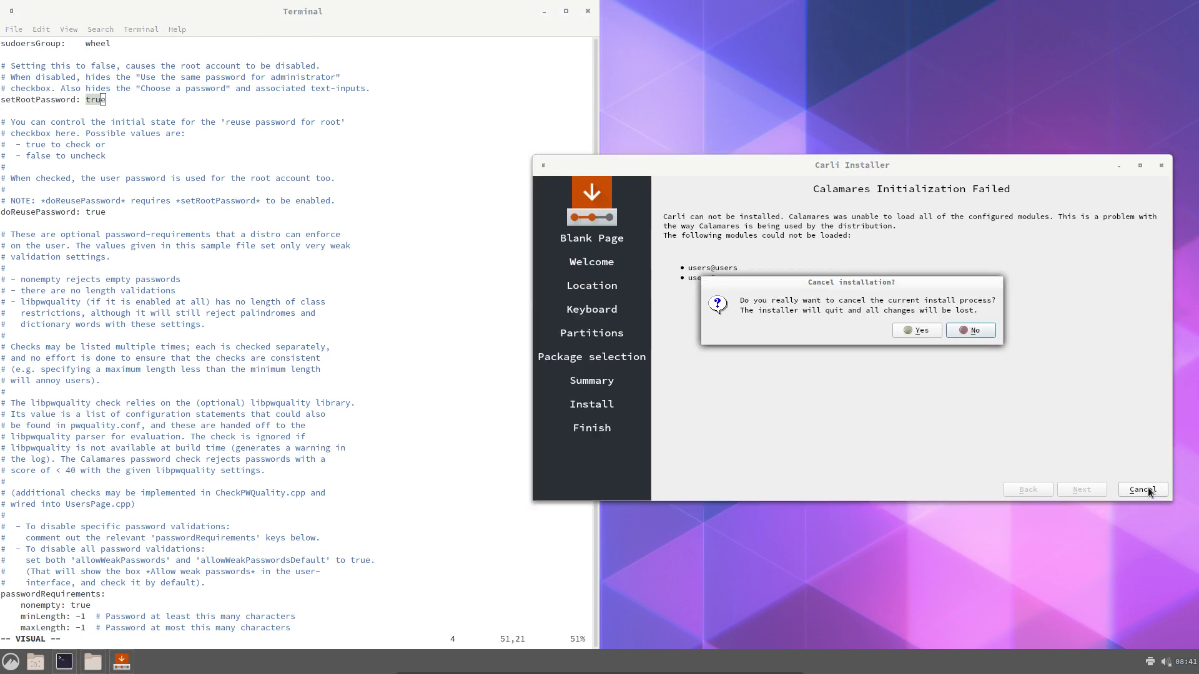
{"action": "left_click", "coordinate": [934, 334]}
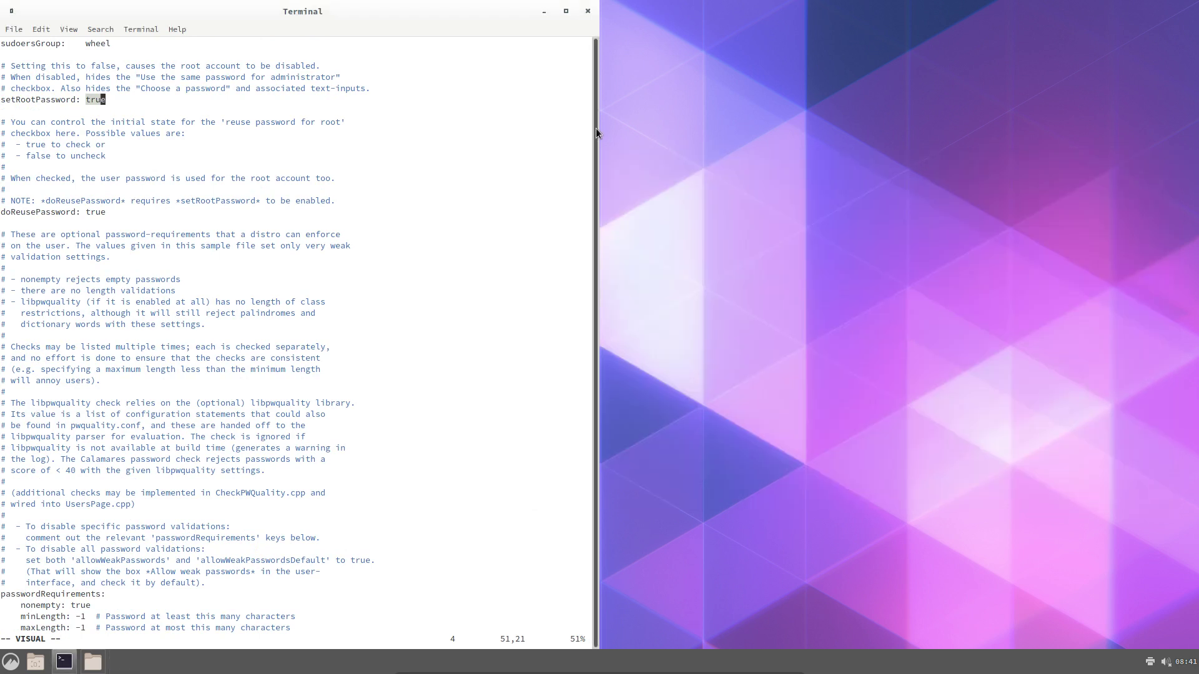
{"action": "left_click", "coordinate": [588, 11]}
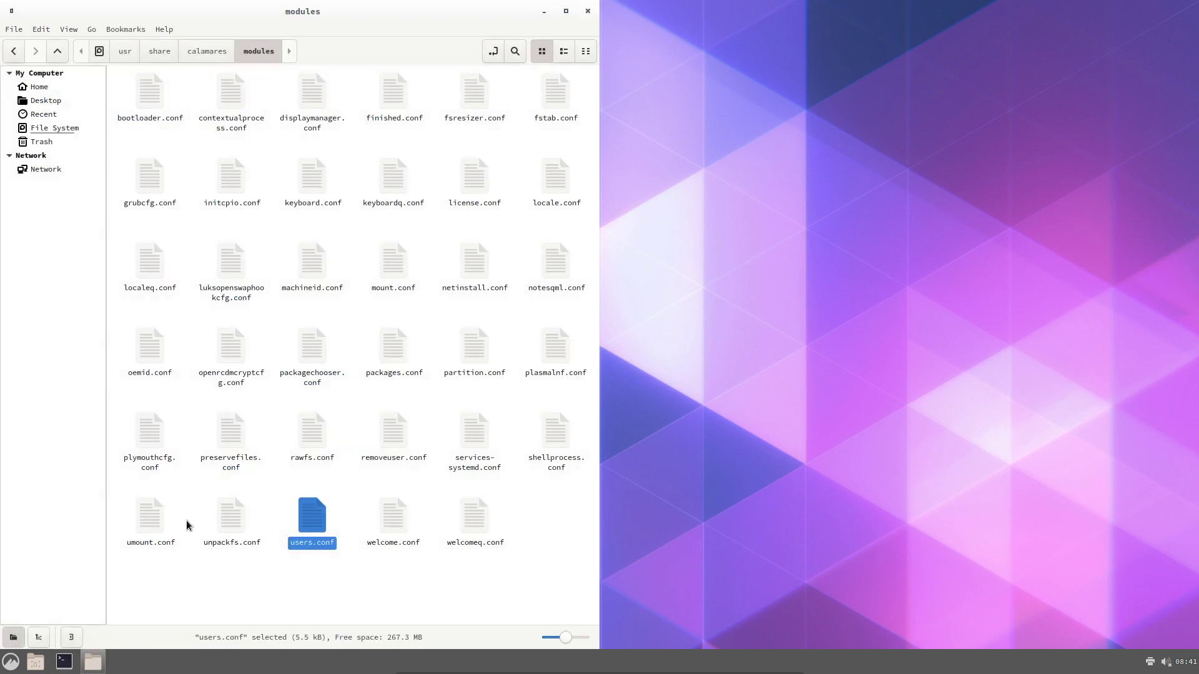
Run calamares -d from a terminal in the modules folder and arrange it beside the debug log
{"action": "right_click", "coordinate": [247, 409]}
{"action": "left_click", "coordinate": [294, 449]}
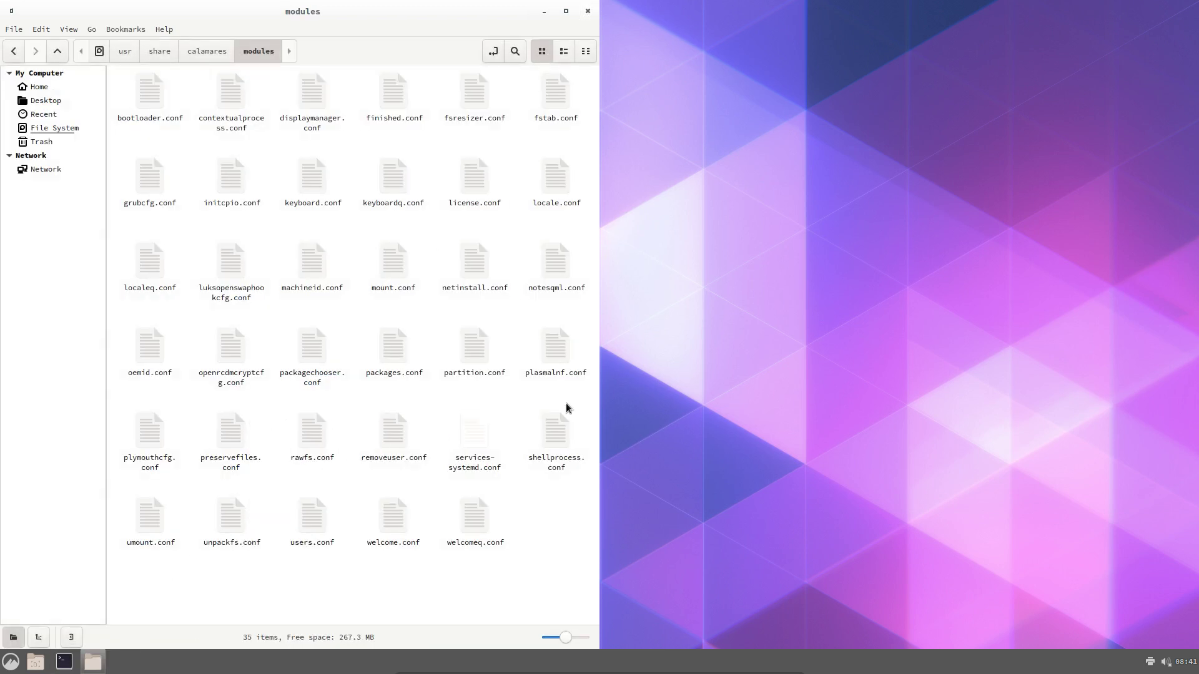
{"action": "type", "text": "ca"}
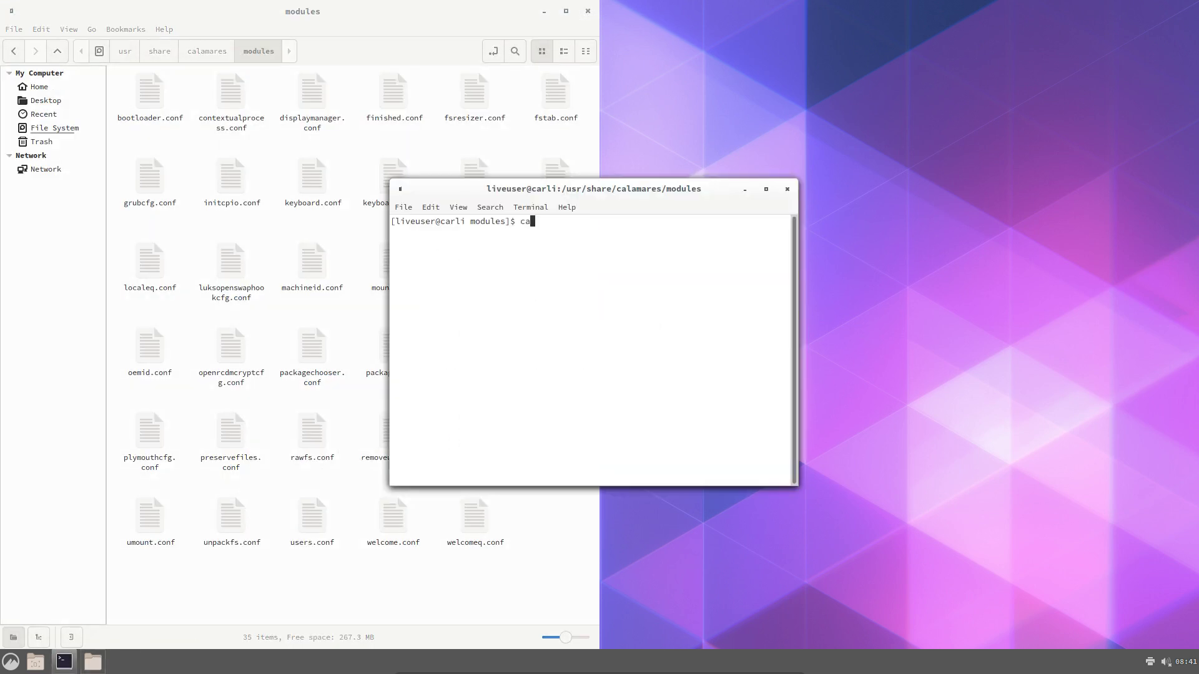
{"action": "type", "text": "lamares -d"}
{"action": "key", "text": "Return"}
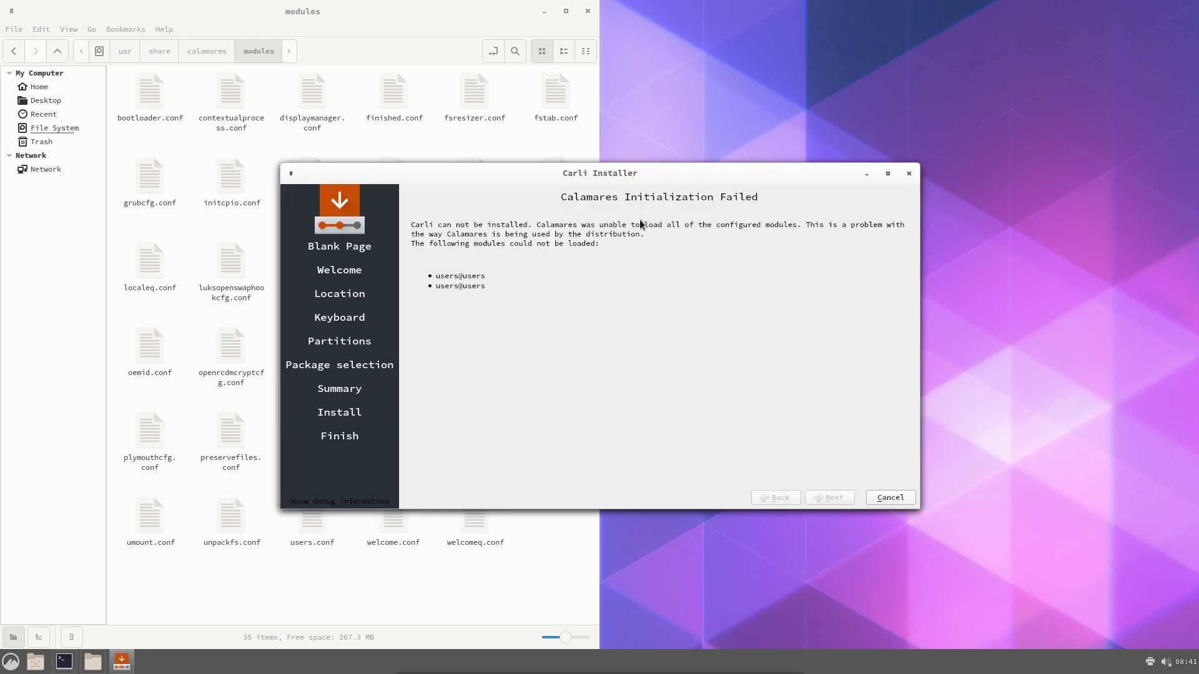
{"action": "left_click_drag", "start_coordinate": [680, 173], "coordinate": [852, 181]}
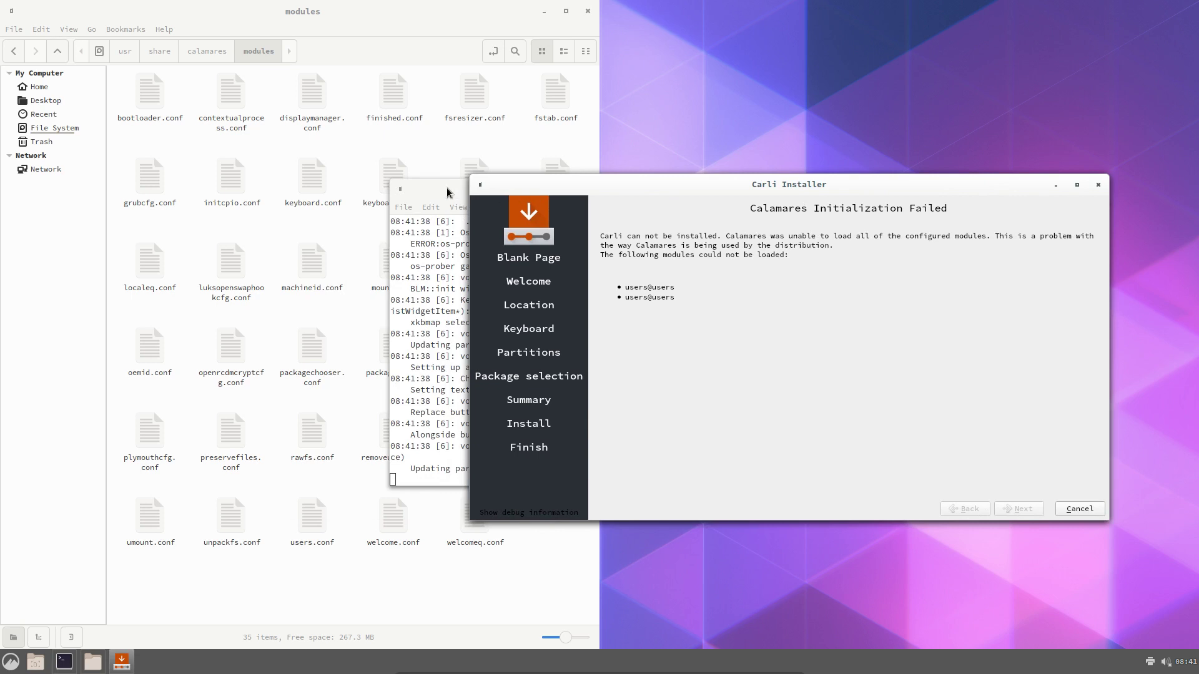
{"action": "left_click_drag", "start_coordinate": [447, 192], "coordinate": [205, 236]}
{"action": "double_click", "coordinate": [205, 236]}
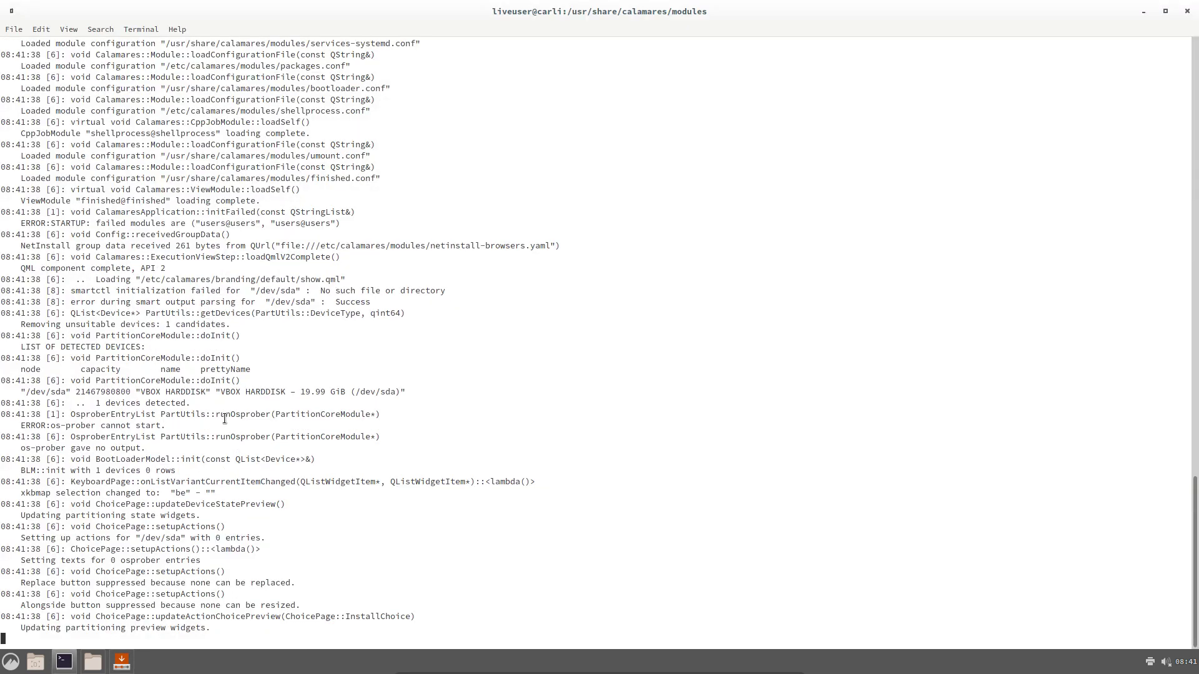
{"action": "scroll", "coordinate": [225, 418], "scroll_direction": "up", "scroll_amount": 6}
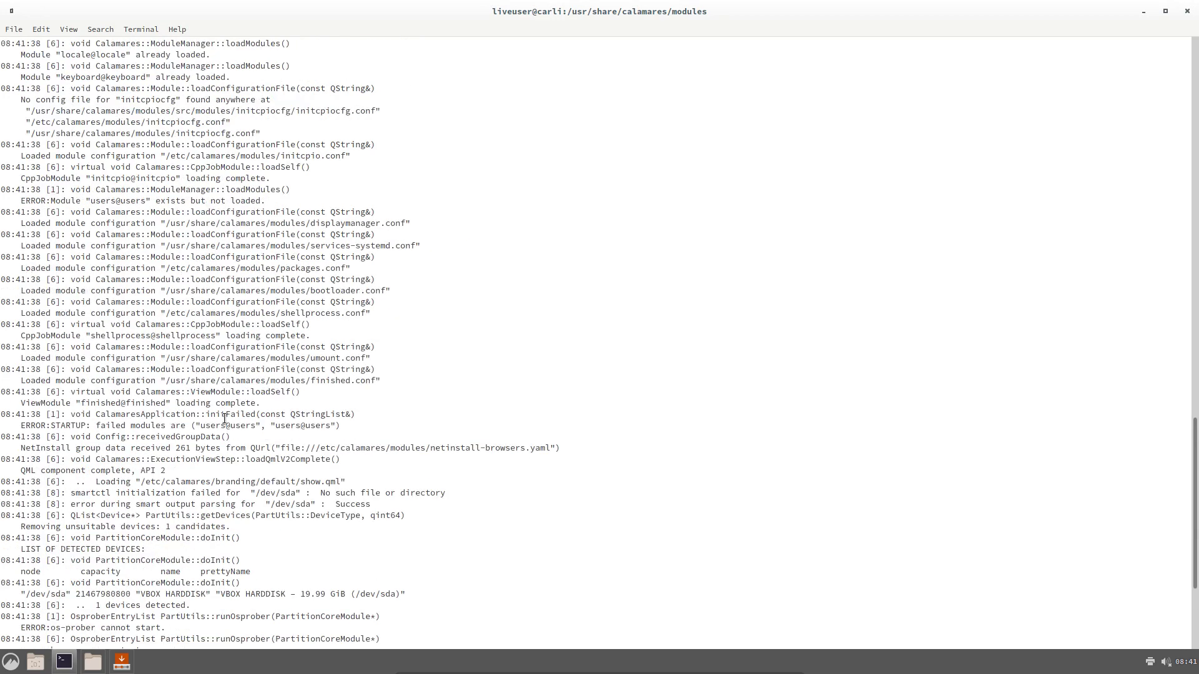
{"action": "scroll", "coordinate": [224, 419], "scroll_direction": "up", "scroll_amount": 15}
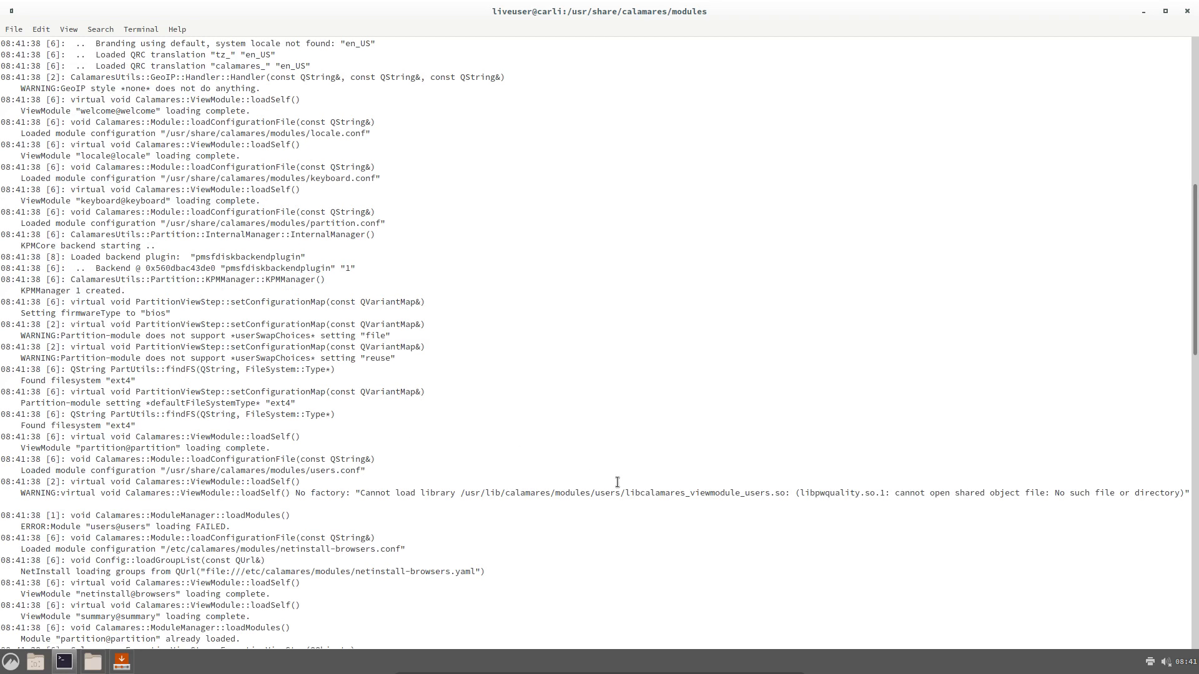
{"action": "triple_click", "coordinate": [719, 482]}
{"action": "left_click", "coordinate": [719, 481]}
{"action": "left_click_drag", "start_coordinate": [739, 481], "coordinate": [992, 491]}
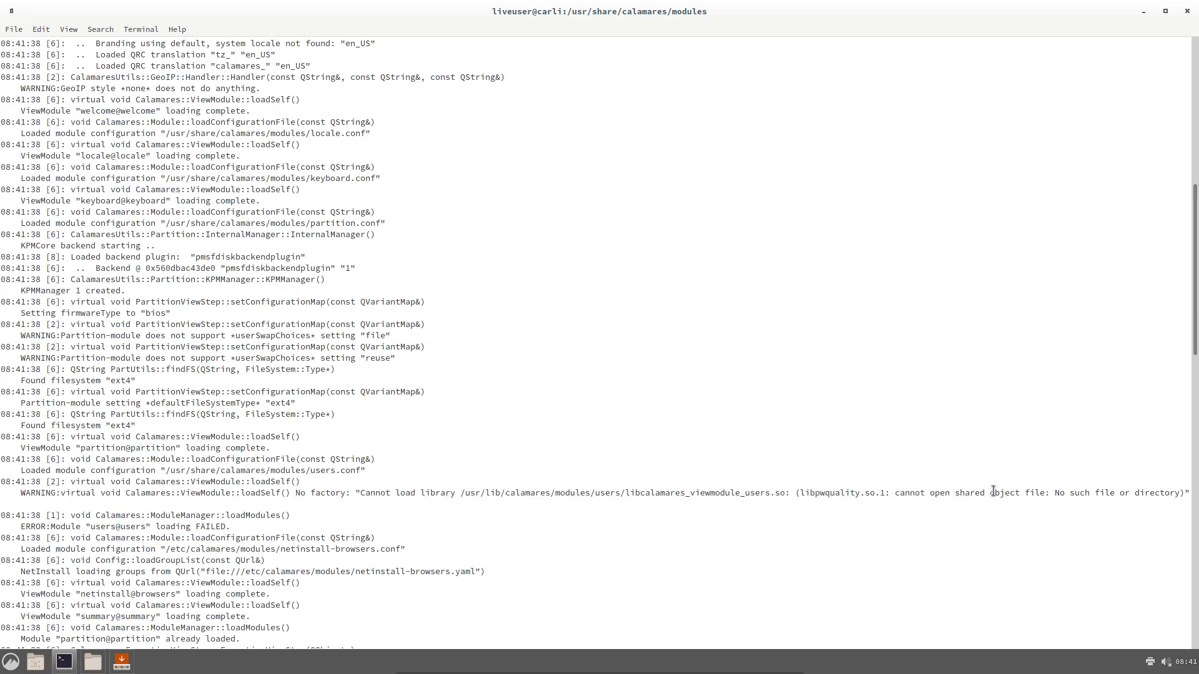
{"action": "double_click", "coordinate": [836, 495]}
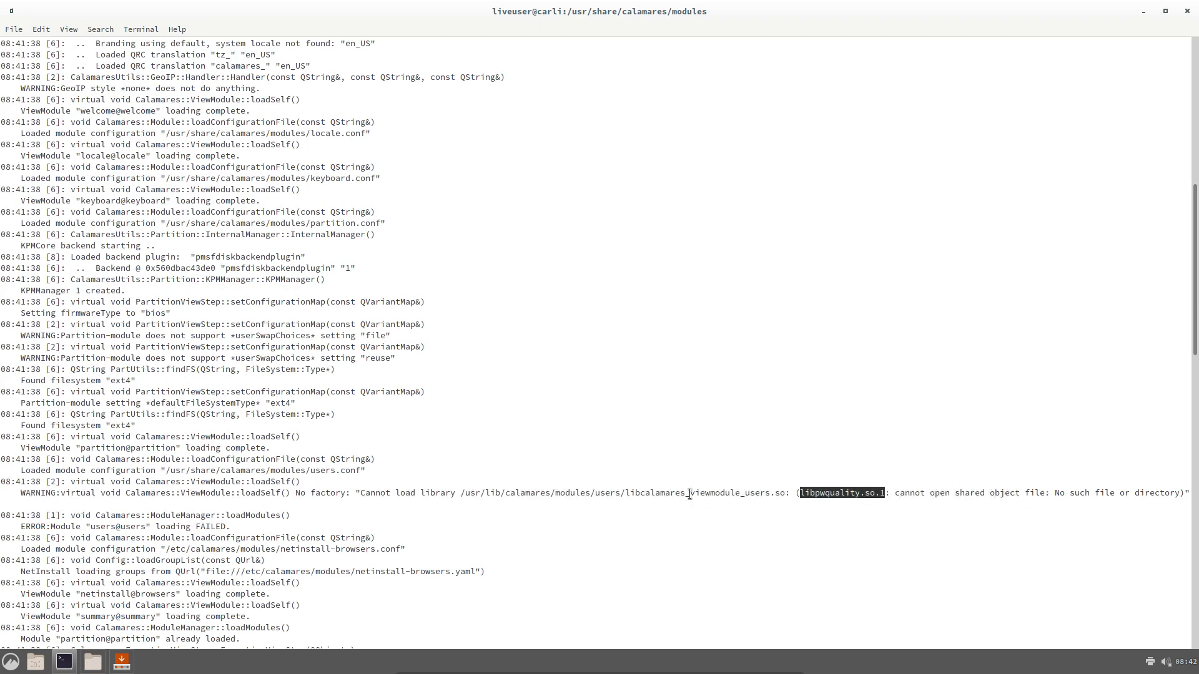
{"action": "left_click_drag", "start_coordinate": [690, 493], "coordinate": [769, 490]}
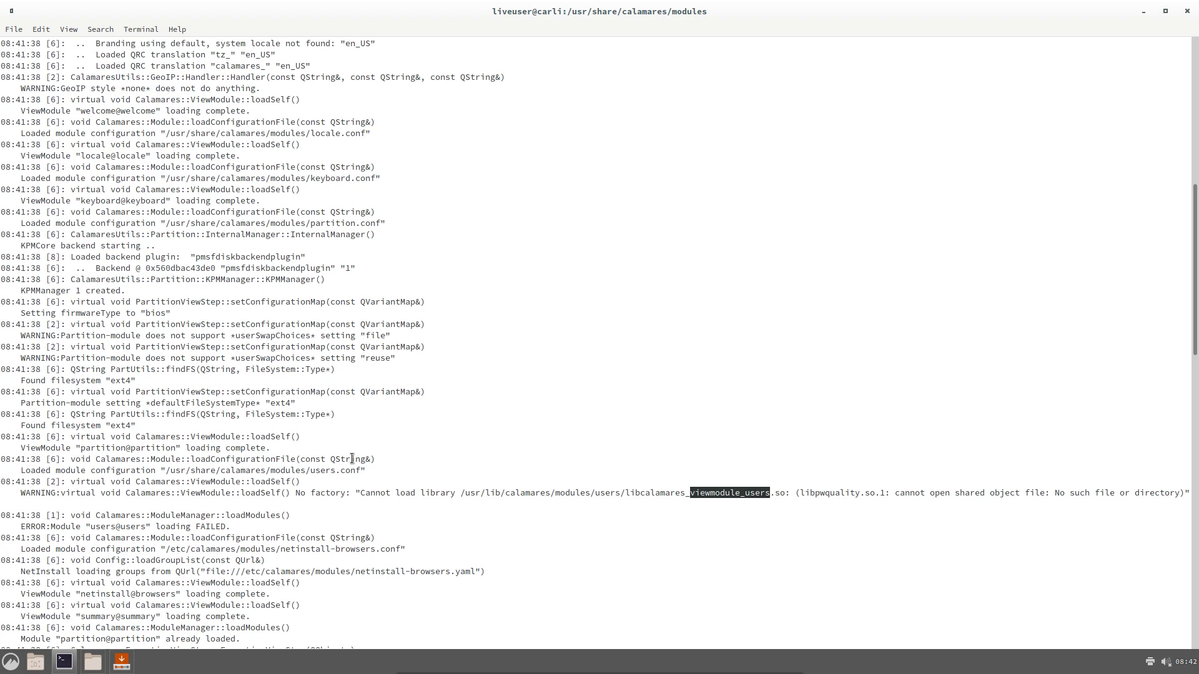
{"action": "left_click_drag", "start_coordinate": [85, 482], "coordinate": [404, 504]}
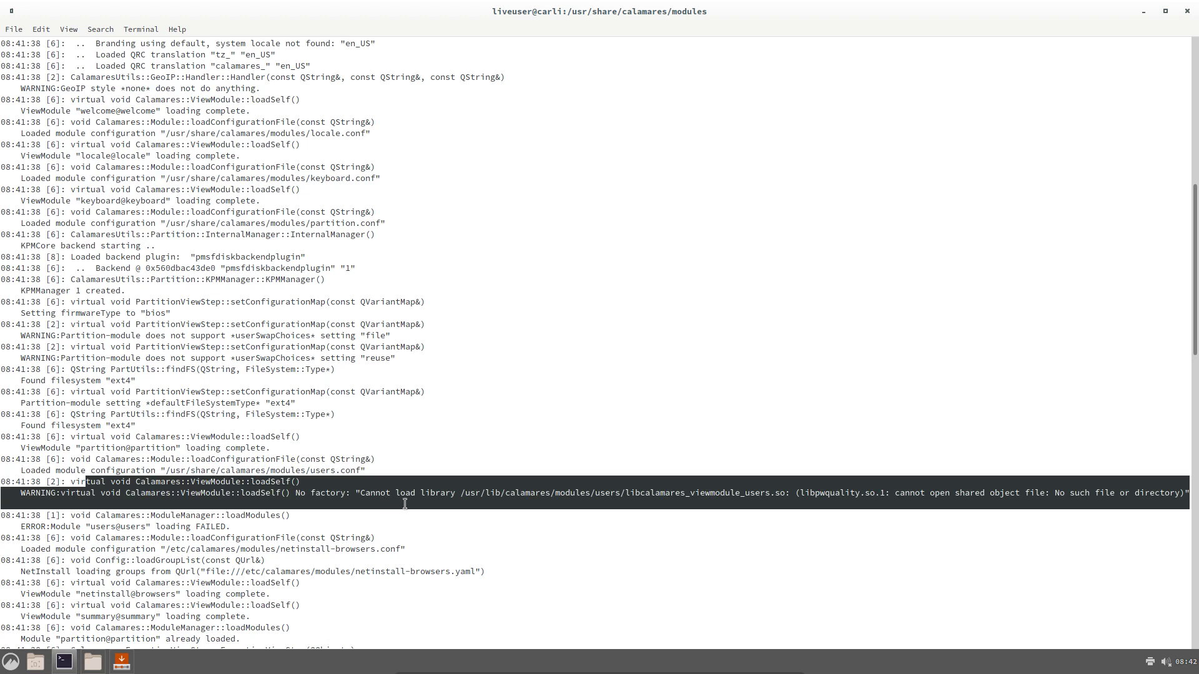
{"action": "double_click", "coordinate": [50, 493]}
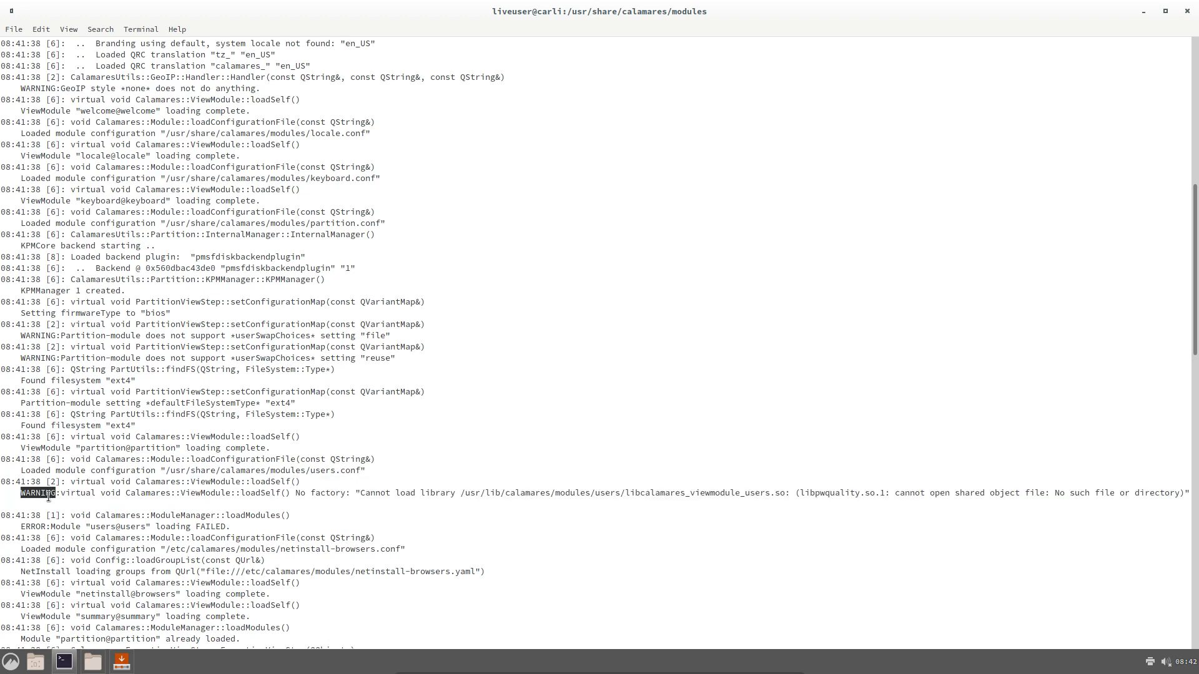
{"action": "scroll", "coordinate": [48, 497], "scroll_direction": "down", "scroll_amount": 20}
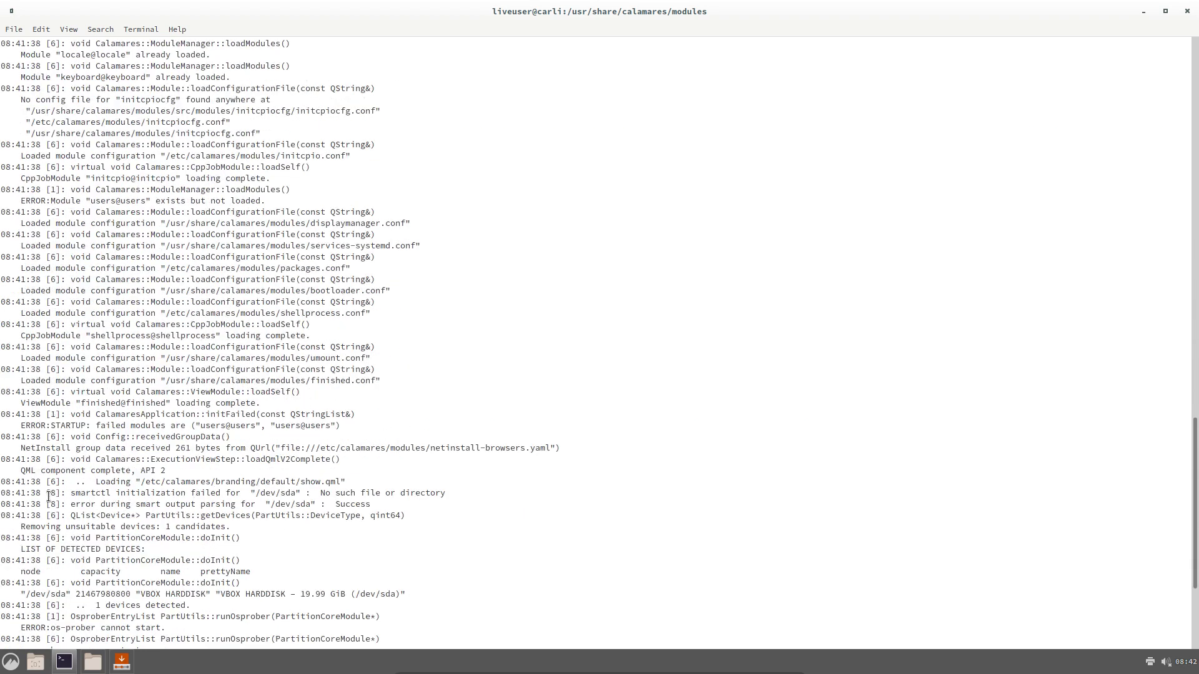
{"action": "scroll", "coordinate": [48, 497], "scroll_direction": "down", "scroll_amount": 6}
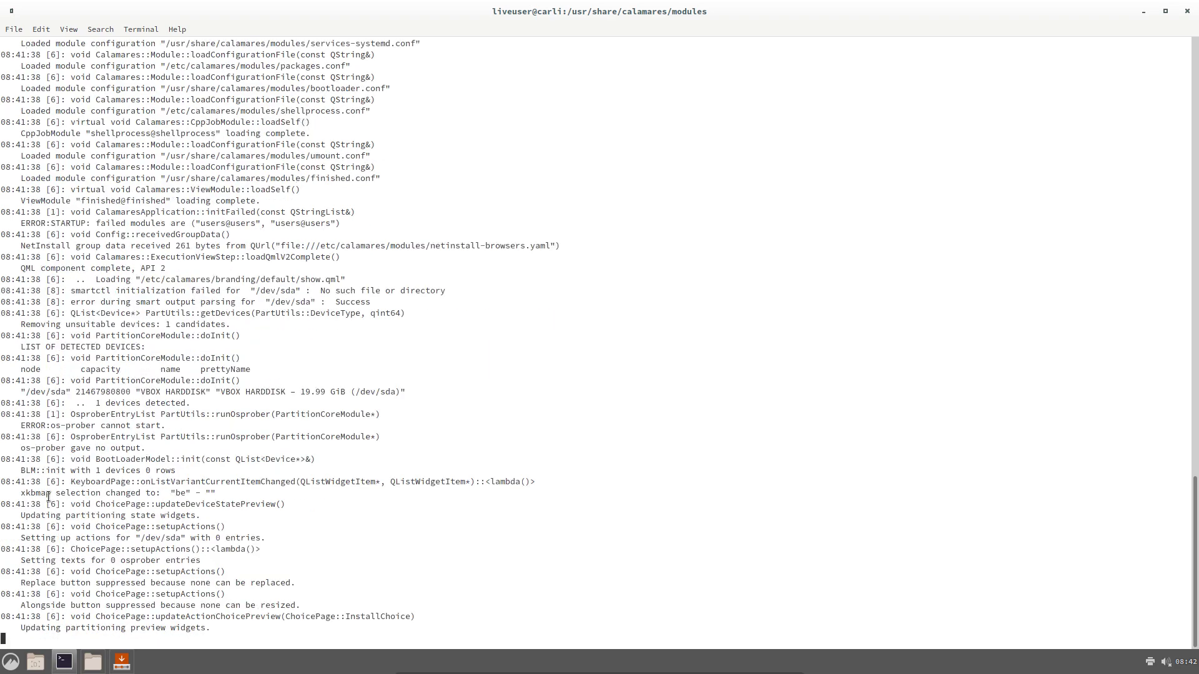
{"action": "scroll", "coordinate": [48, 497], "scroll_direction": "up", "scroll_amount": 20}
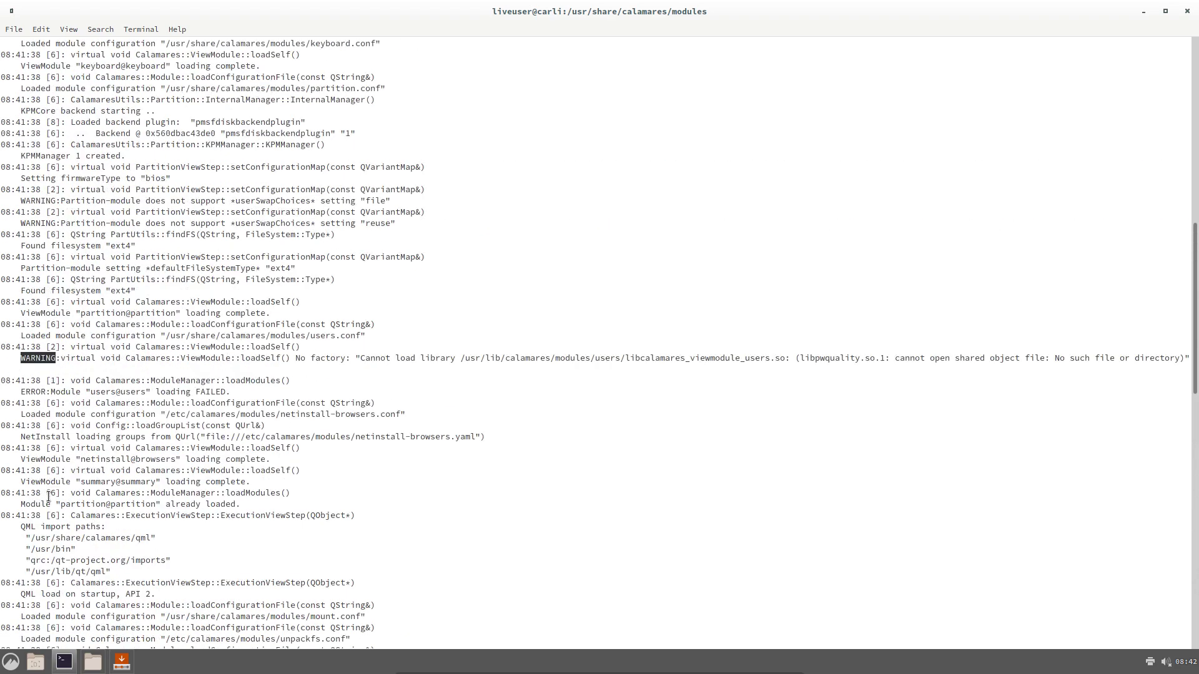
{"action": "scroll", "coordinate": [48, 497], "scroll_direction": "up", "scroll_amount": 20}
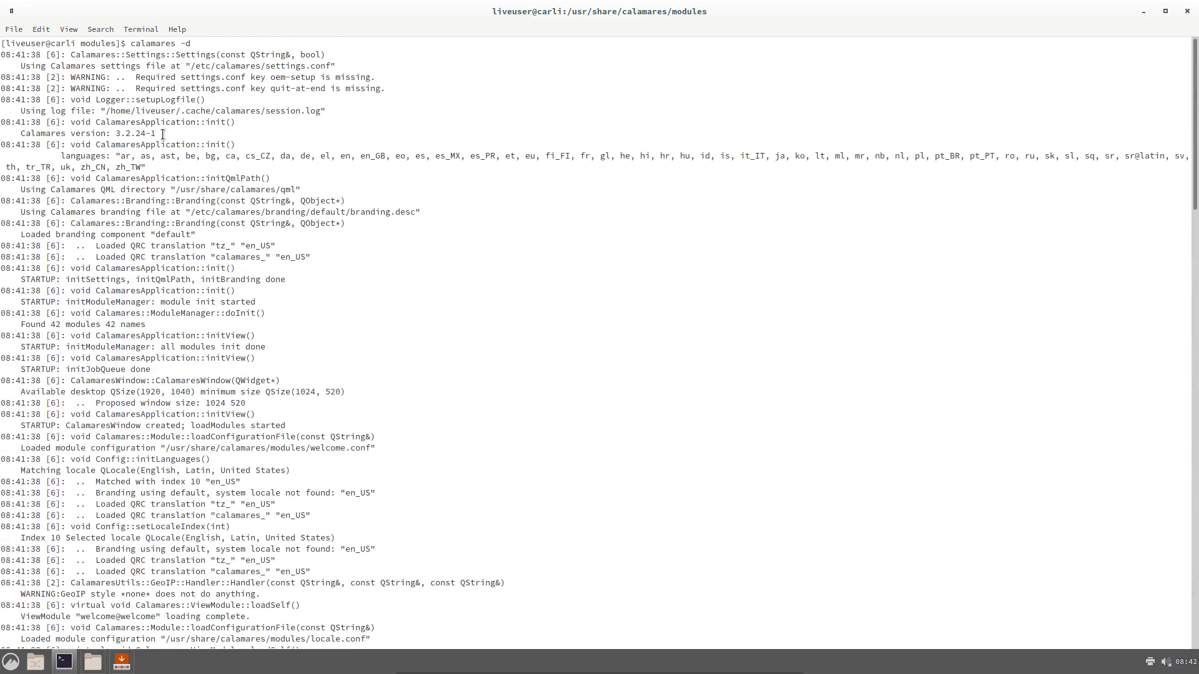
{"action": "scroll", "coordinate": [150, 276], "scroll_direction": "down", "scroll_amount": 6}
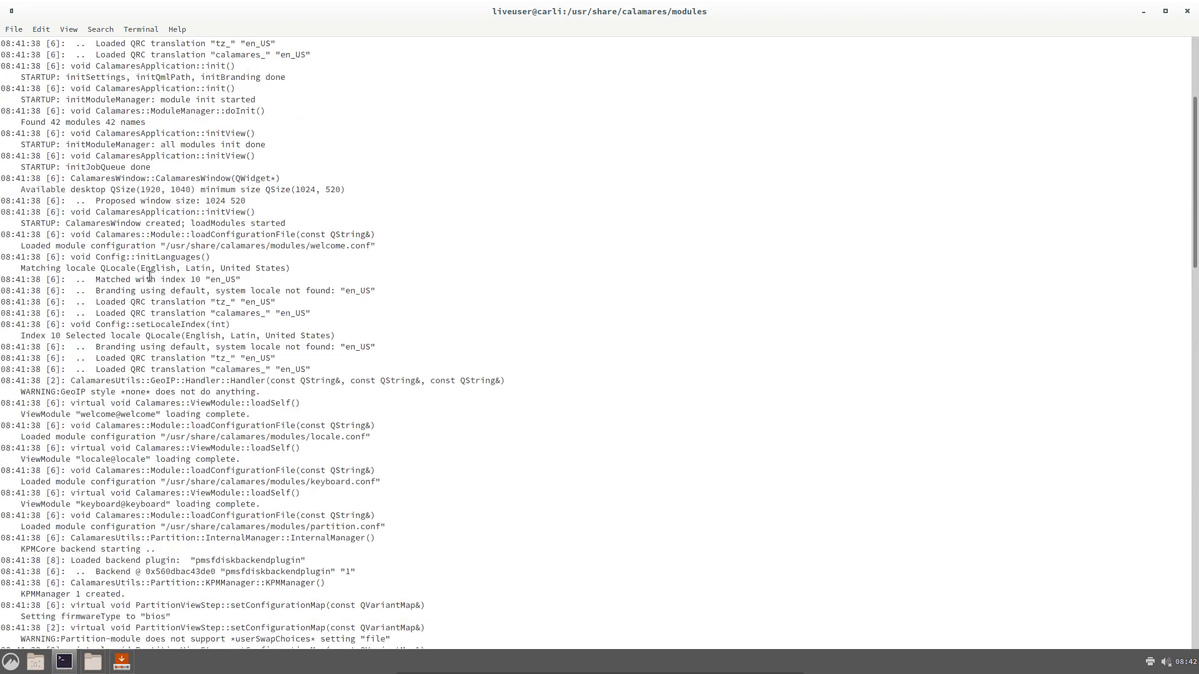
{"action": "scroll", "coordinate": [150, 275], "scroll_direction": "down", "scroll_amount": 6}
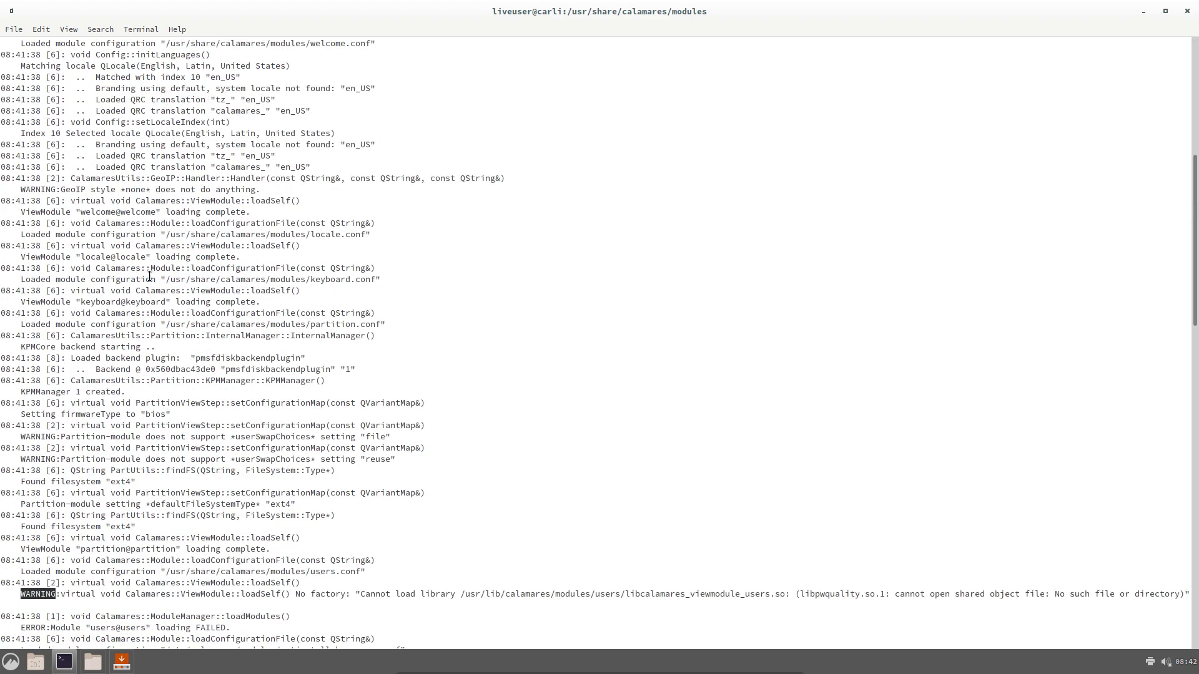
{"action": "scroll", "coordinate": [149, 276], "scroll_direction": "down", "scroll_amount": 4}
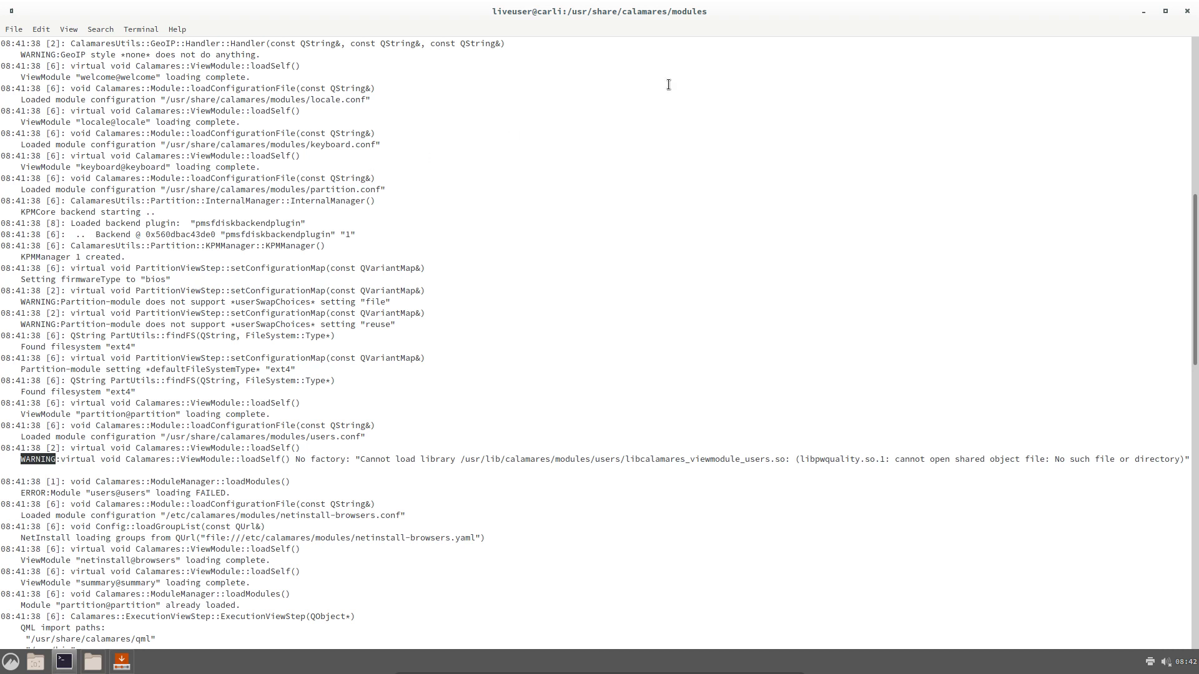
{"action": "left_click", "coordinate": [1185, 14]}
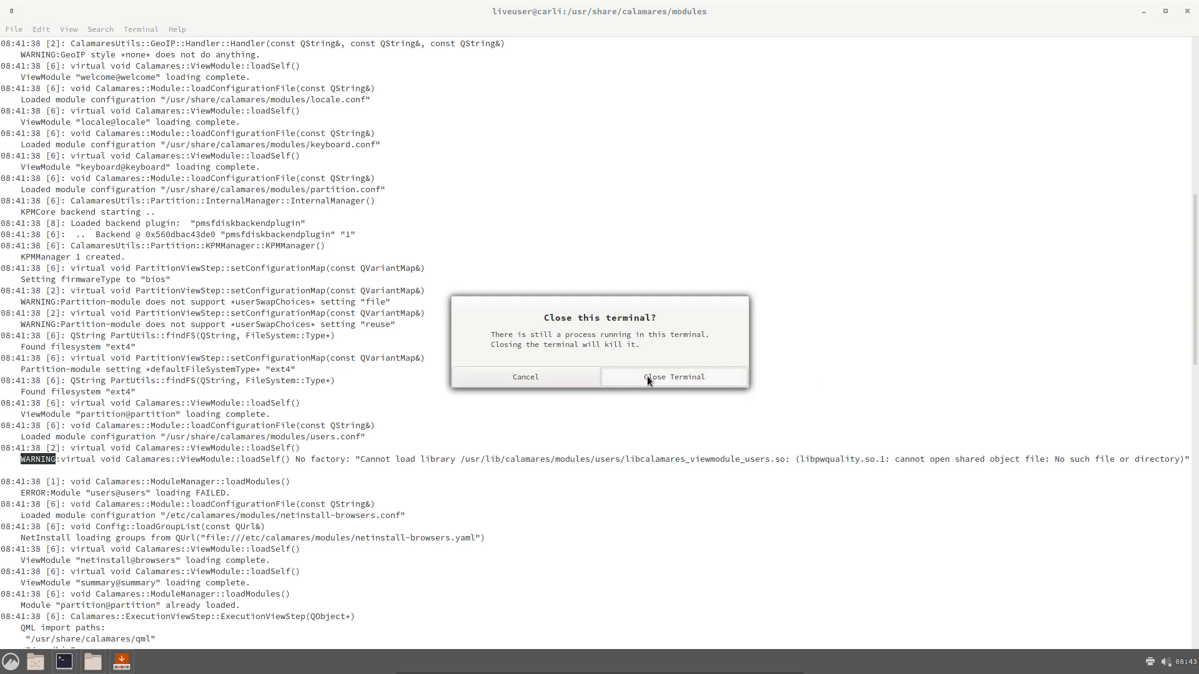
{"action": "left_click", "coordinate": [560, 384]}
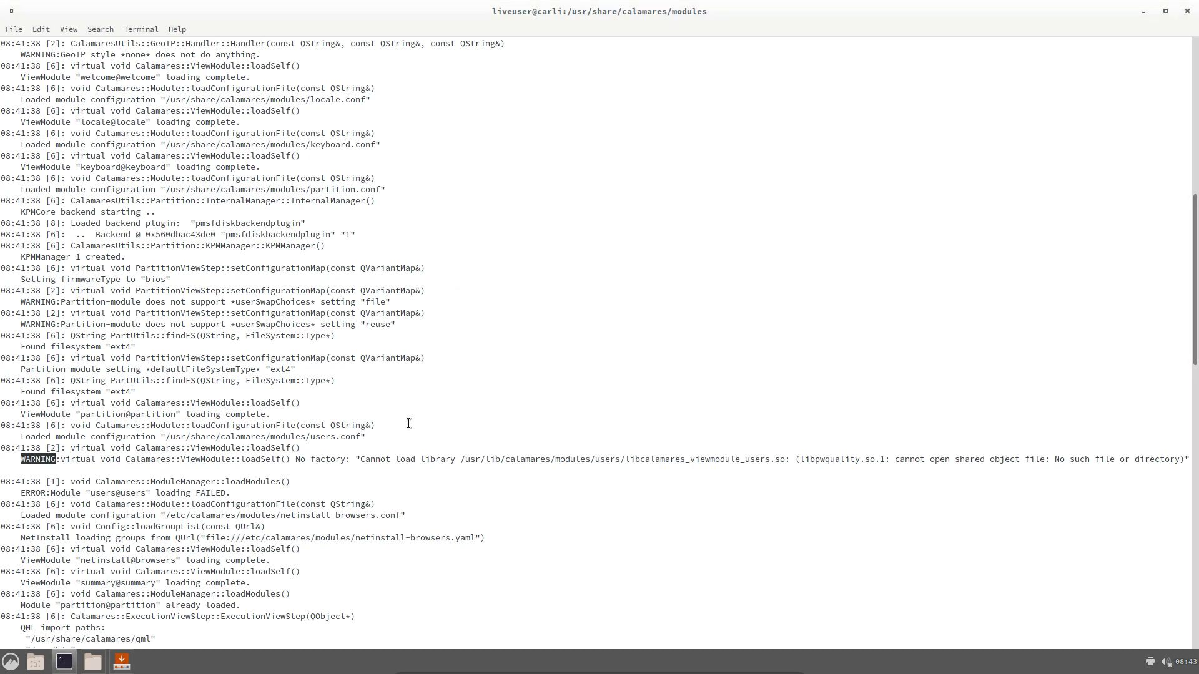
{"action": "left_click", "coordinate": [407, 424]}
Stop the installer and try installing a package named partition-manager
{"action": "key", "text": "ctrl+c"}
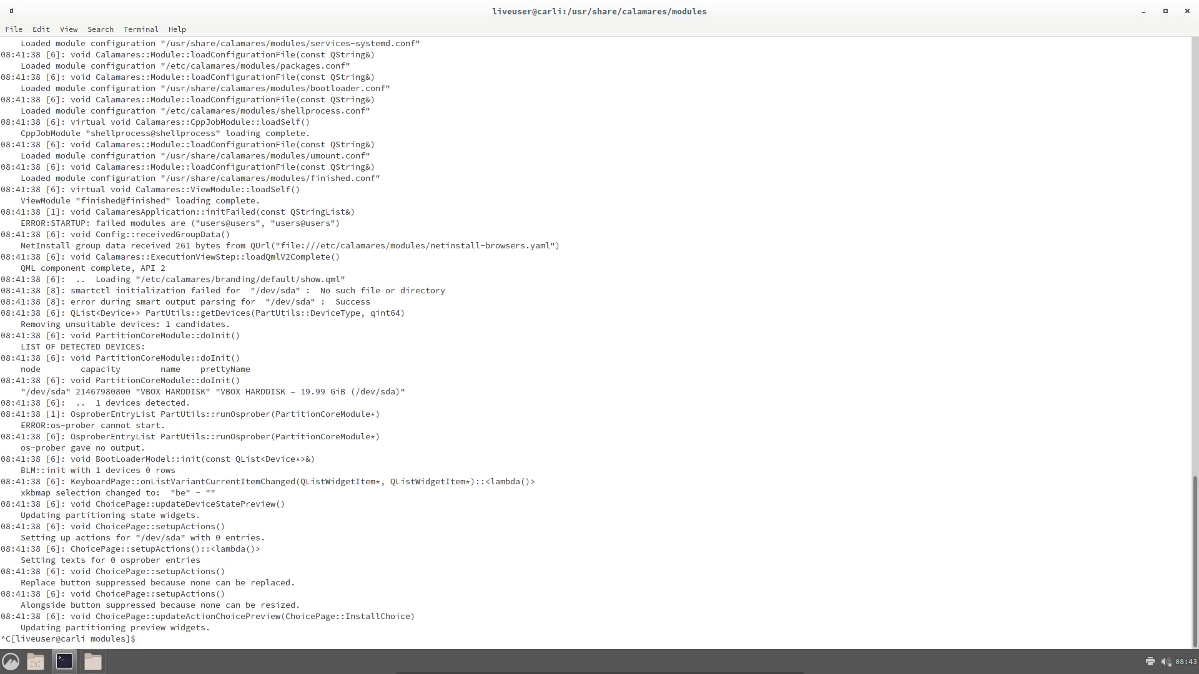
{"action": "type", "text": "calamares -d"}
{"action": "key", "text": "ctrl+u"}
{"action": "type", "text": "sudo pacman -S partit"}
{"action": "key", "text": "Tab"}
{"action": "key", "text": "BackSpace"}
{"action": "key", "text": "BackSpace"}
{"action": "key", "text": "BackSpace"}
{"action": "key", "text": "BackSpace"}
{"action": "key", "text": "BackSpace"}
{"action": "key", "text": "BackSpace"}
{"action": "key", "text": "BackSpace"}
{"action": "key", "text": "BackSpace"}
{"action": "type", "text": "ion-manager"}
{"action": "key", "text": "Return"}
Sync the package databases and upgrade the system with sudo pacman -Syyu
{"action": "type", "text": "update"}
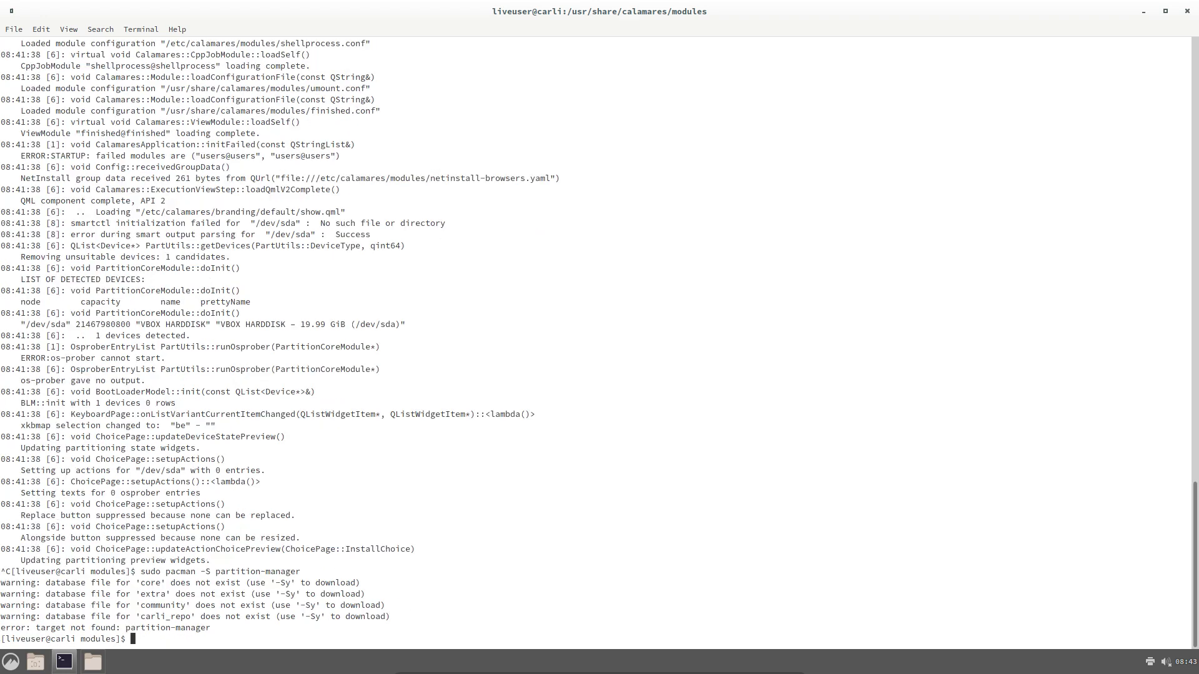
{"action": "key", "text": "Return"}
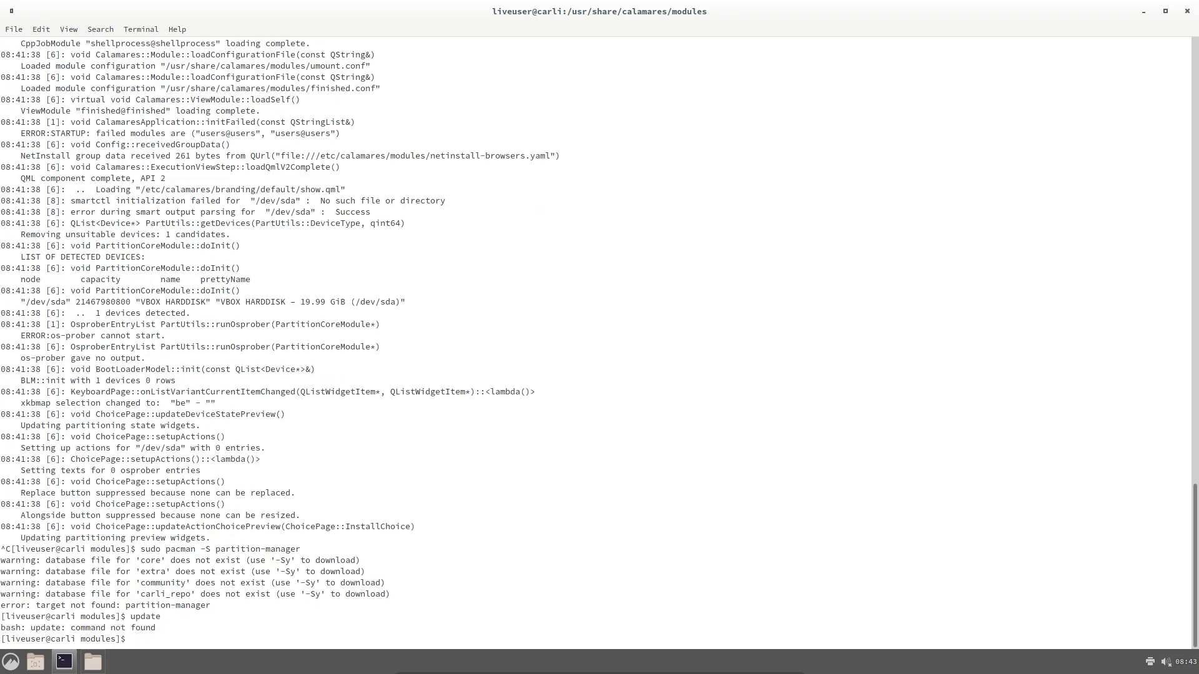
{"action": "type", "text": "sudo pacman -Syyu"}
{"action": "key", "text": "Return"}
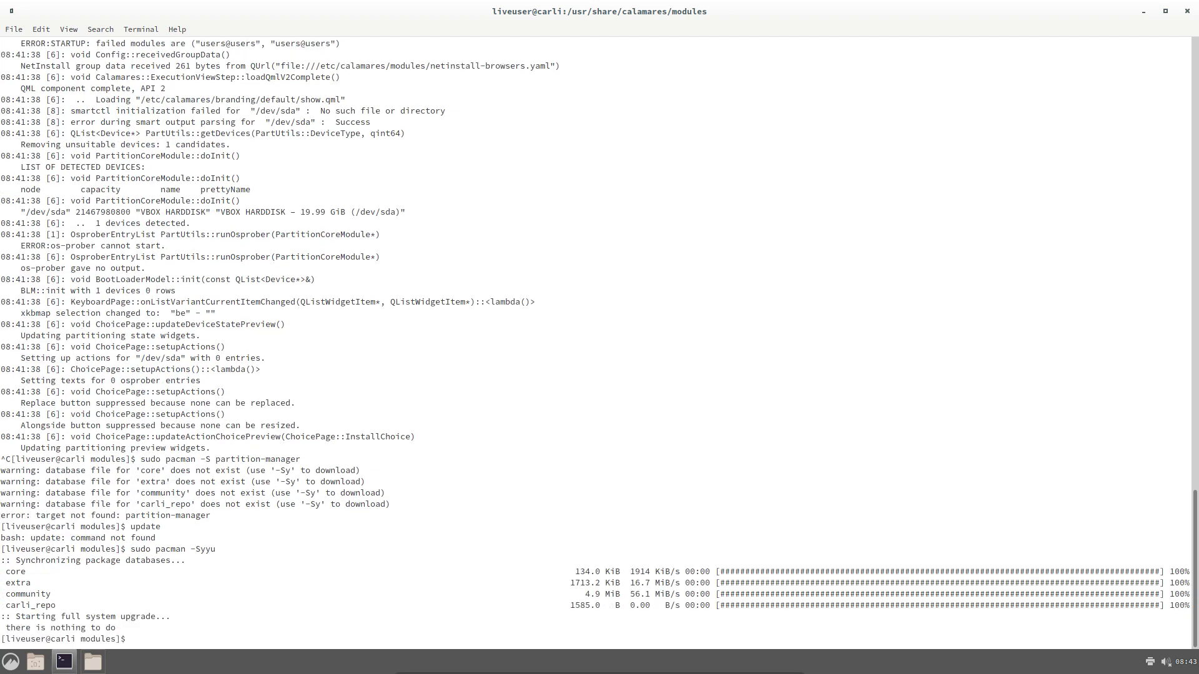
Install the partitionmanager package with sudo pacman -S partitionmanager
{"action": "type", "text": "sudo pacman -S part"}
{"action": "key", "text": "Tab"}
{"action": "key", "text": "Tab"}
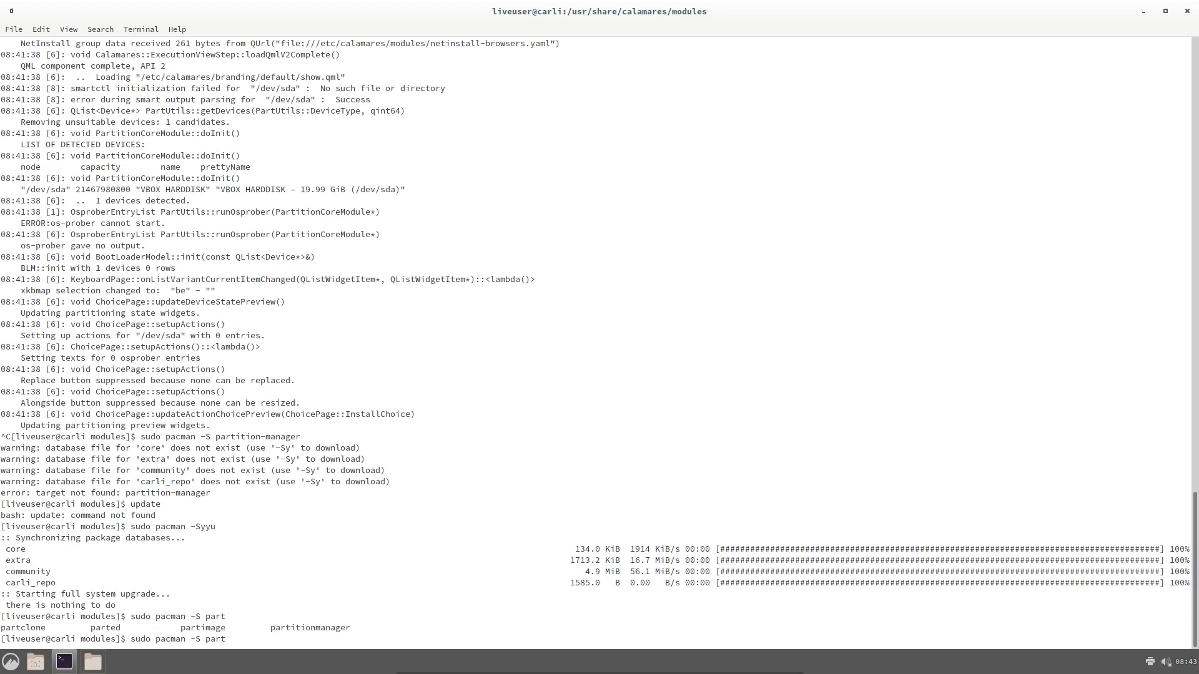
{"action": "type", "text": "i"}
{"action": "type", "text": "t"}
{"action": "key", "text": "Tab"}
{"action": "key", "text": "Return"}
{"action": "key", "text": "Return"}
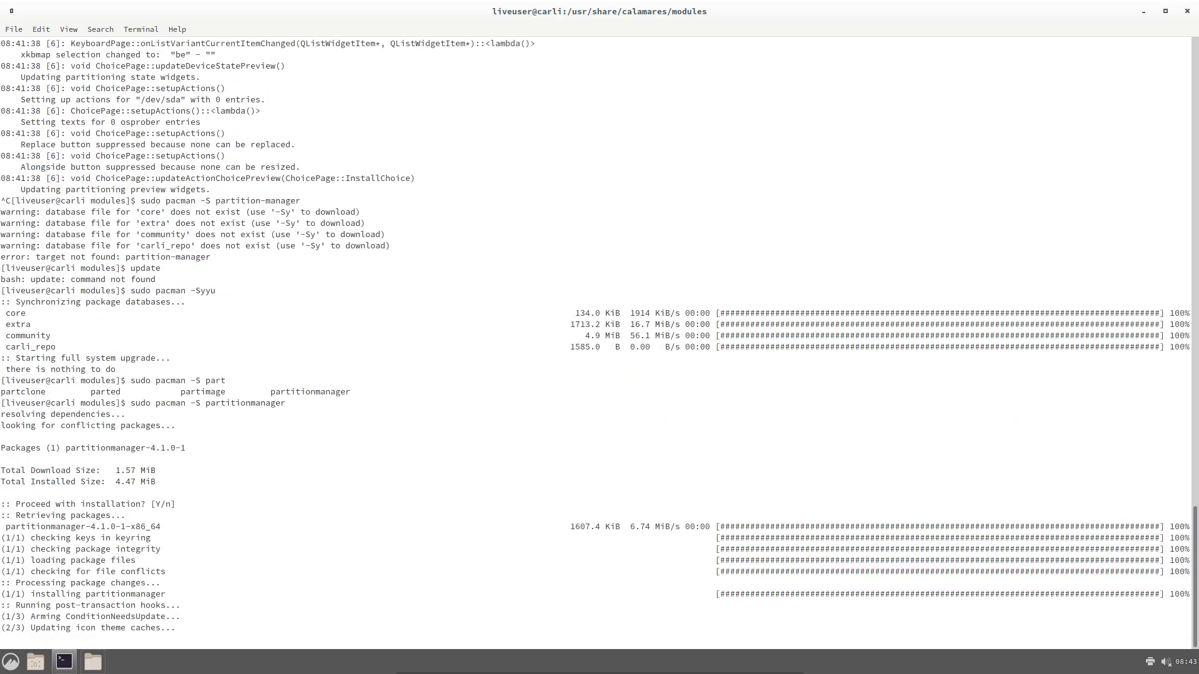
Relaunch the installer from the application menu and check the package output in the terminal
{"action": "left_click", "coordinate": [14, 664]}
{"action": "type", "text": "in"}
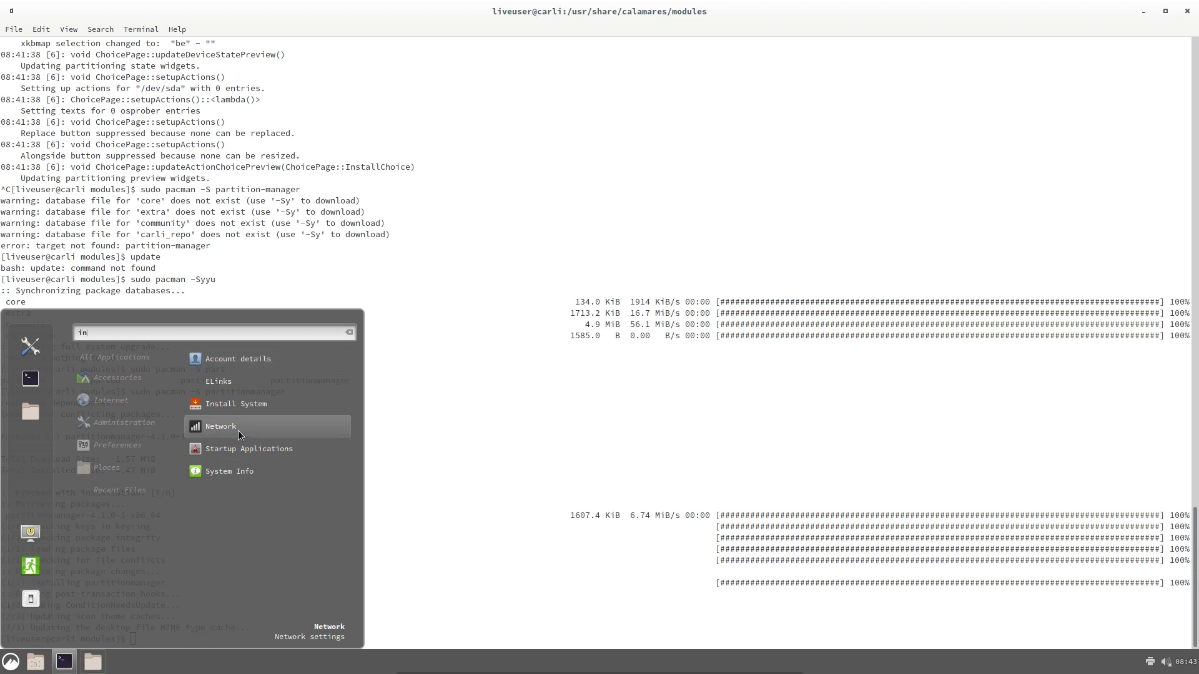
{"action": "left_click", "coordinate": [255, 404]}
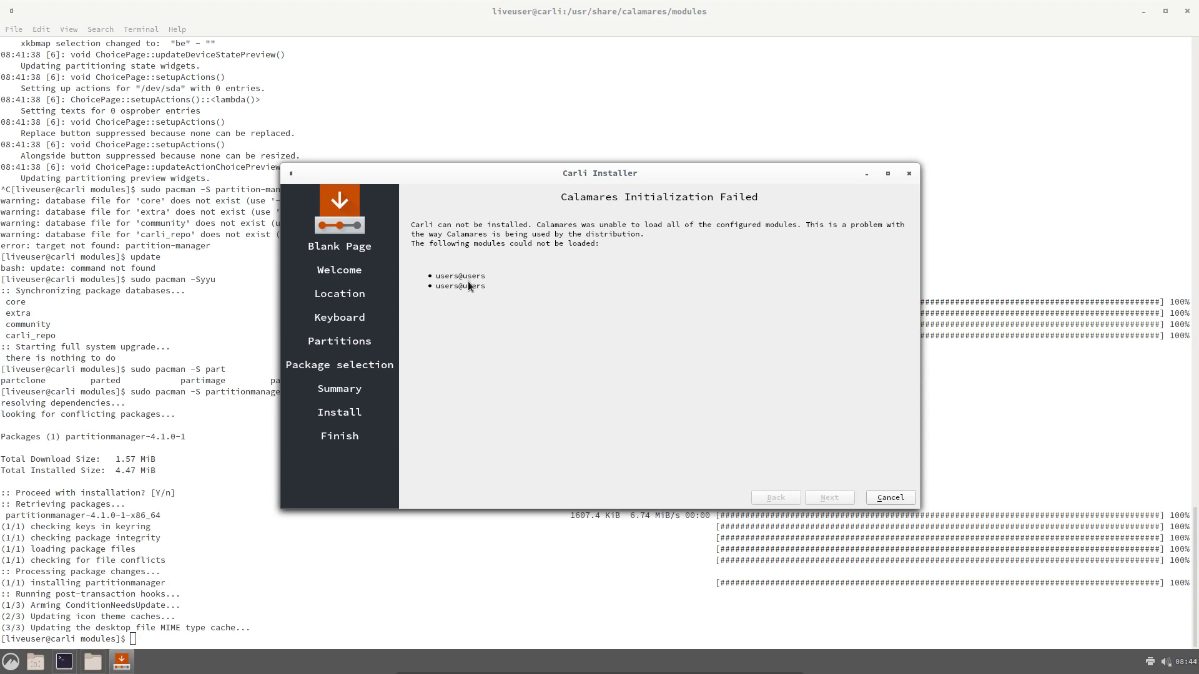
{"action": "left_click", "coordinate": [241, 510]}
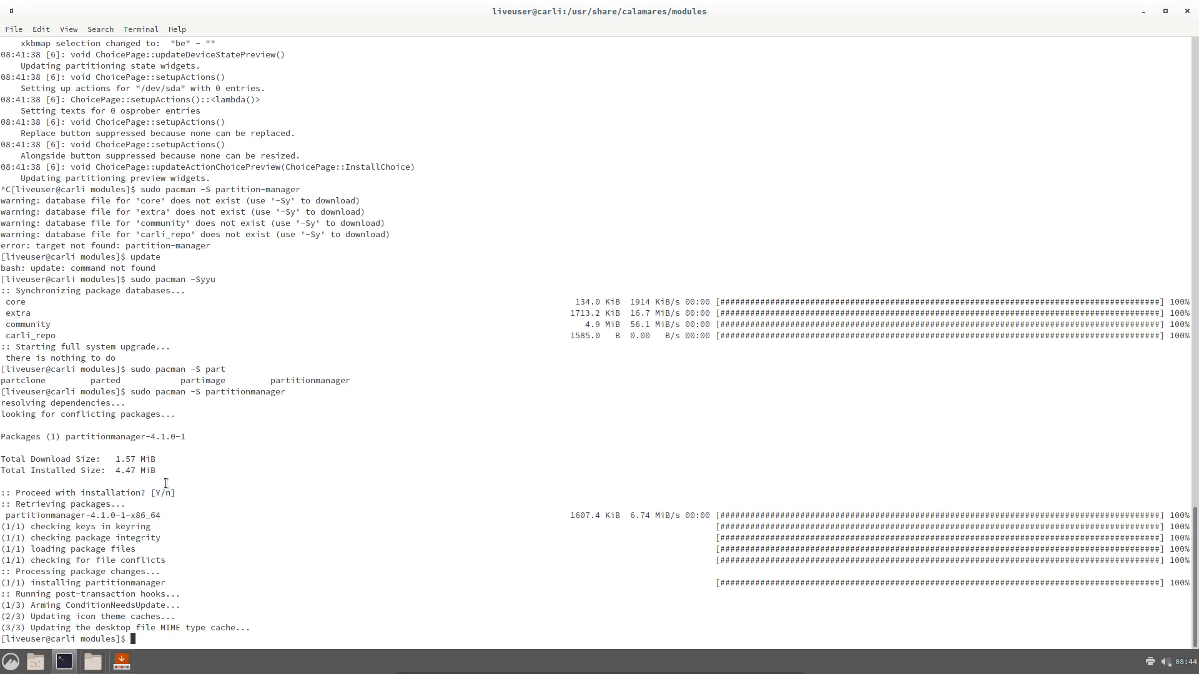
{"action": "left_click_drag", "start_coordinate": [161, 480], "coordinate": [3, 391]}
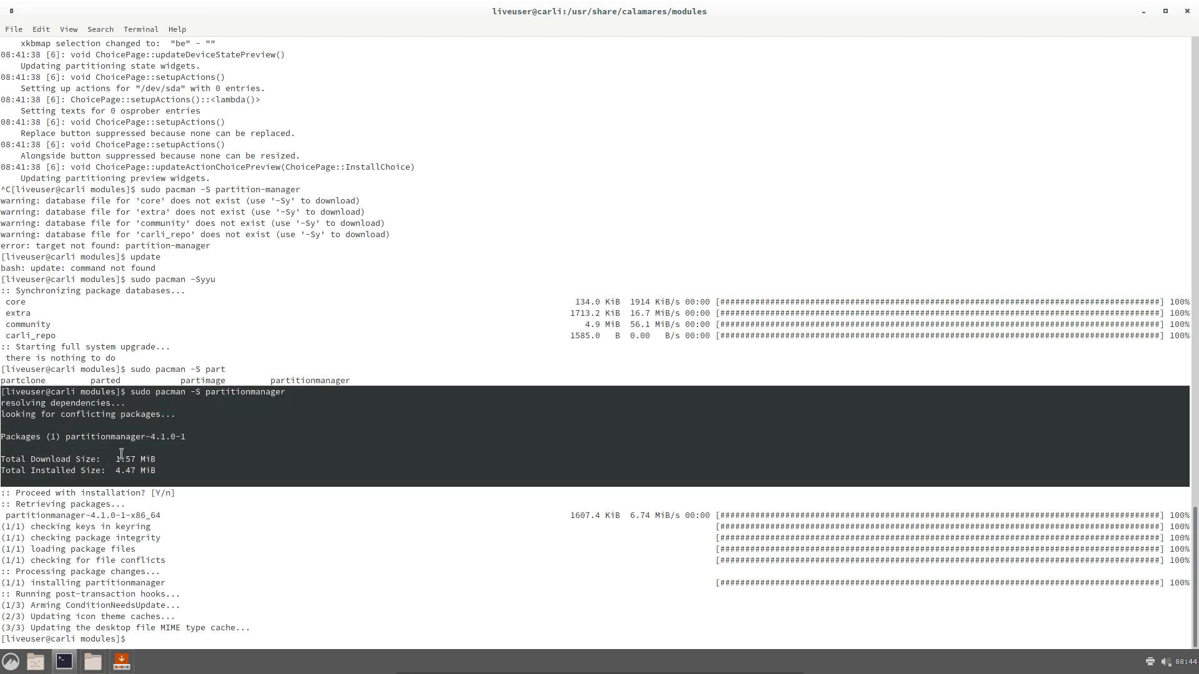
{"action": "left_click", "coordinate": [122, 454]}
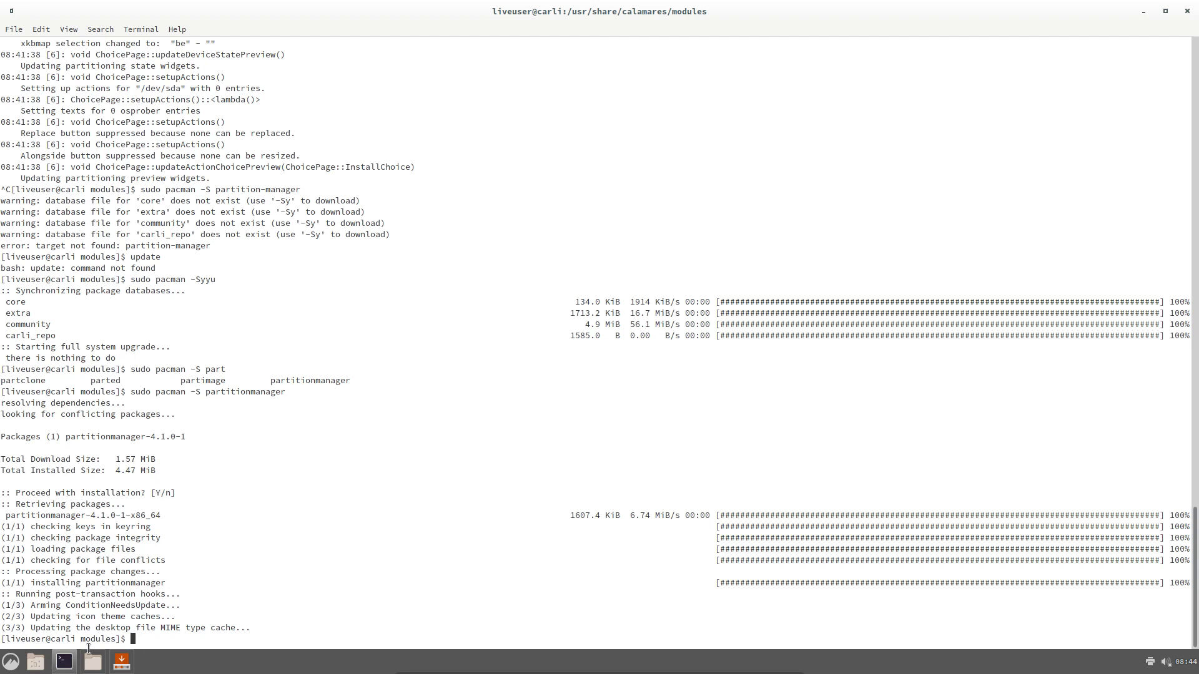
Quit the installer and close the terminal and modules folder windows
{"action": "left_click", "coordinate": [121, 662]}
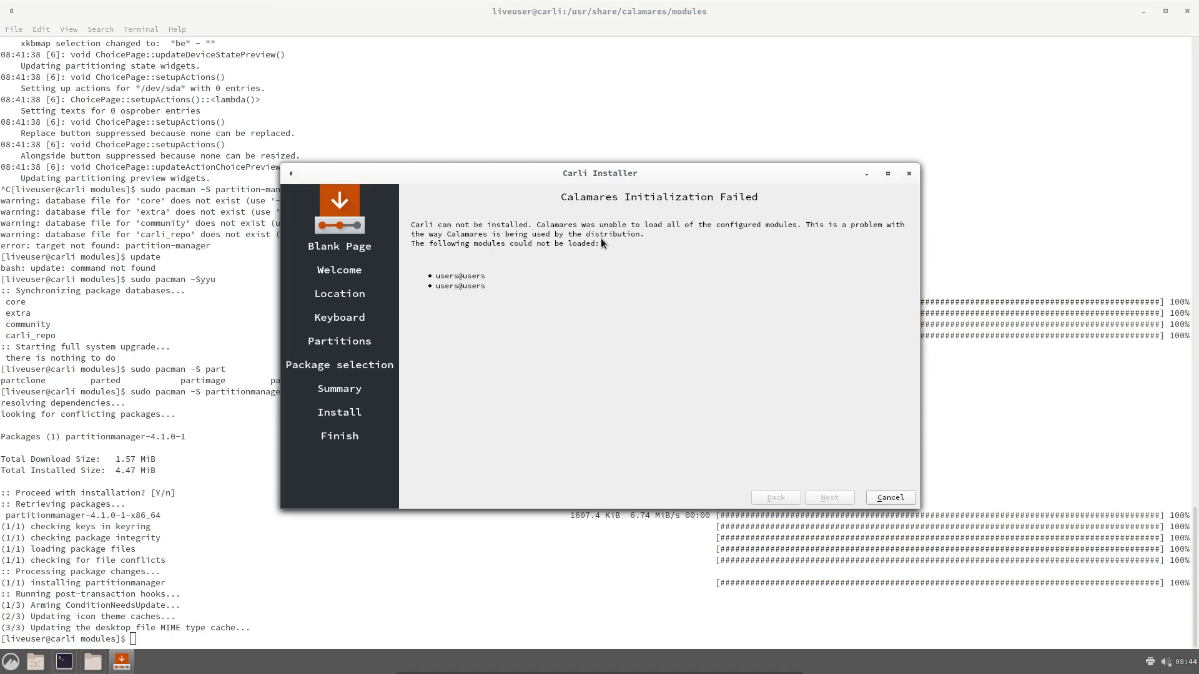
{"action": "left_click", "coordinate": [908, 174]}
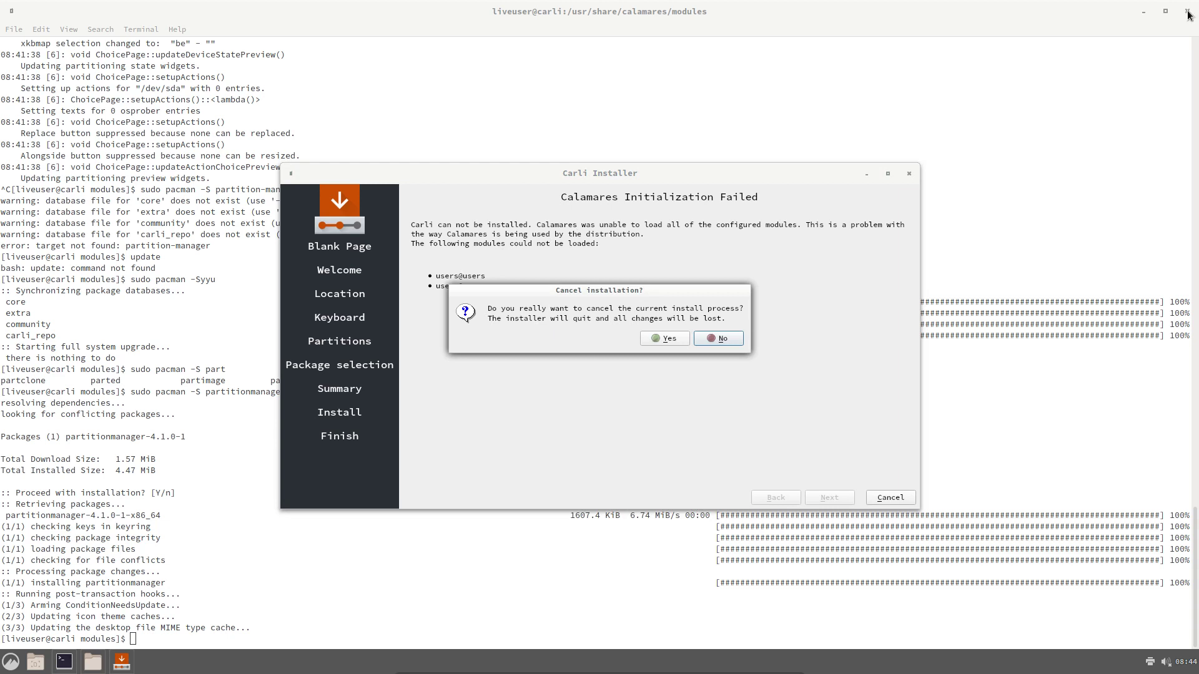
{"action": "left_click", "coordinate": [1187, 12]}
{"action": "left_click", "coordinate": [699, 340]}
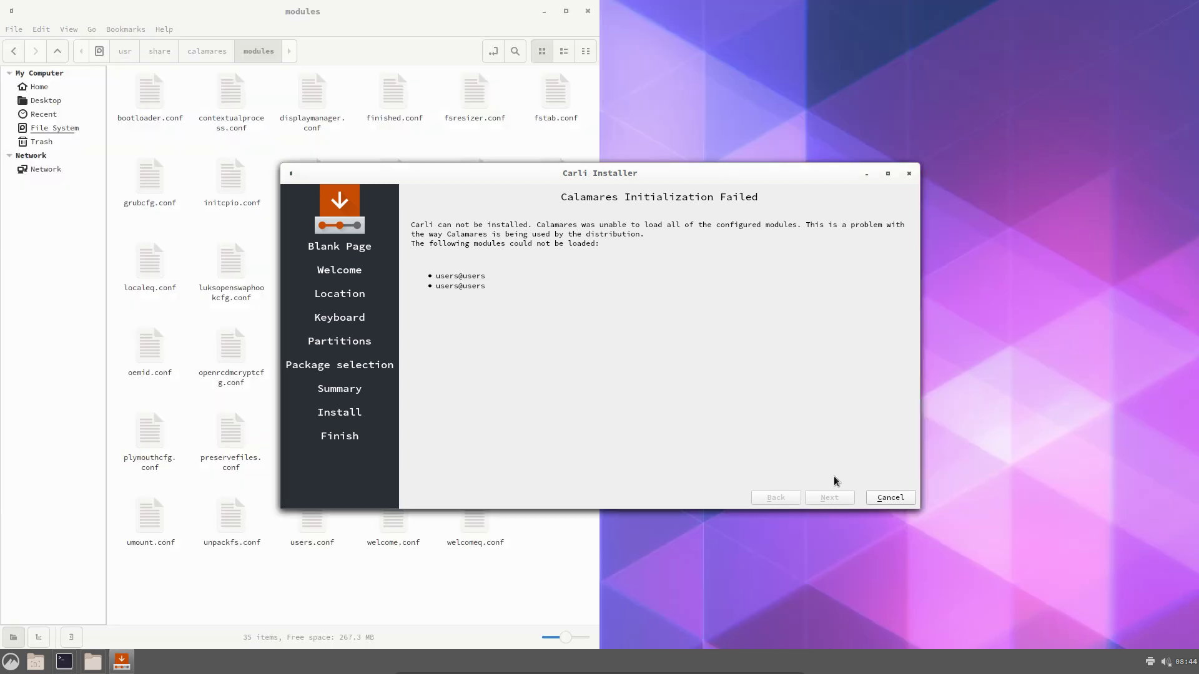
{"action": "left_click", "coordinate": [879, 500]}
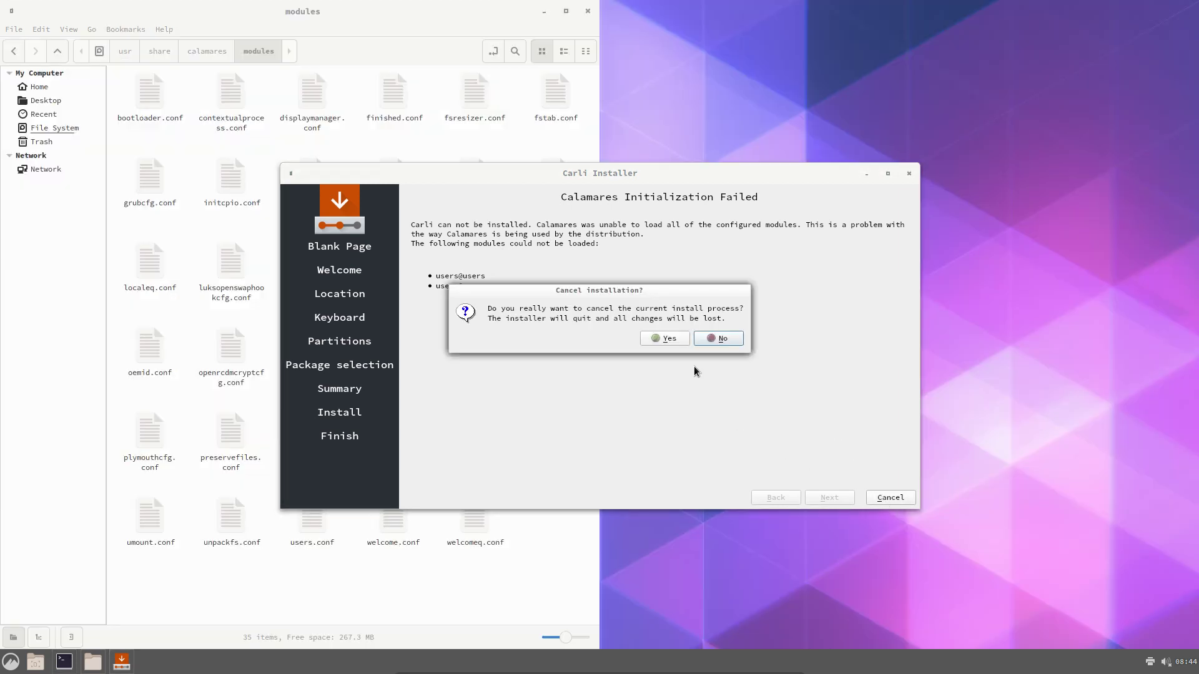
{"action": "left_click", "coordinate": [668, 338]}
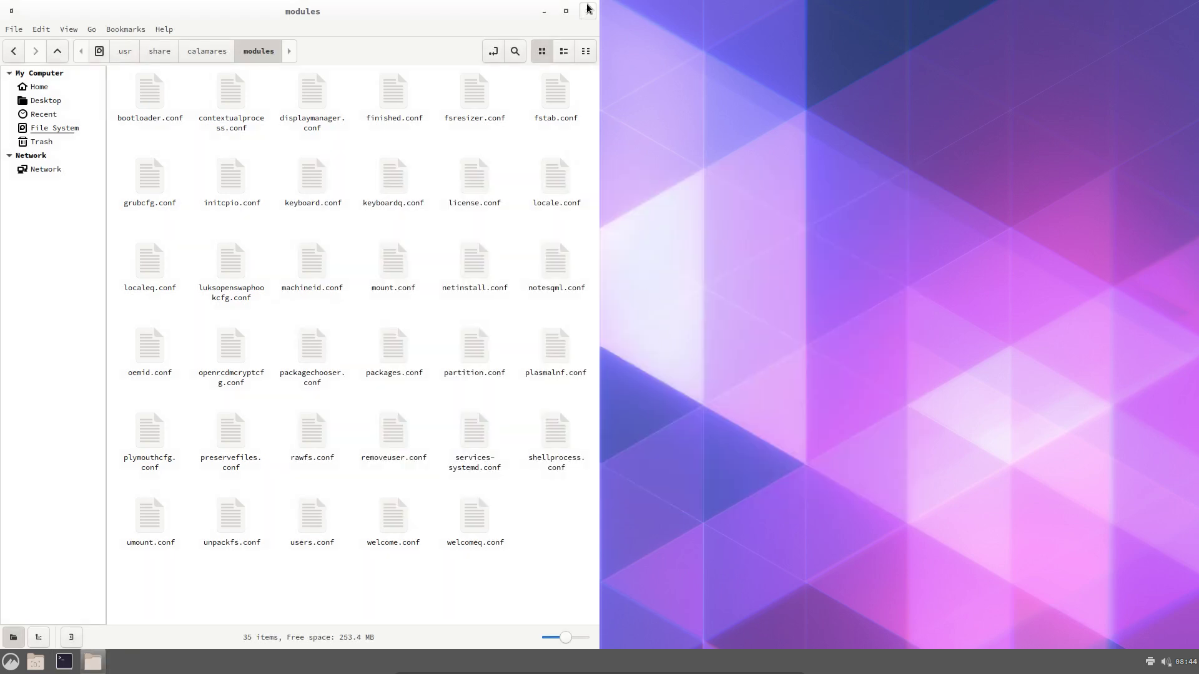
{"action": "left_click", "coordinate": [587, 11]}
Shut down the live Carli Cinnamon system from the application menu
{"action": "left_click", "coordinate": [11, 661]}
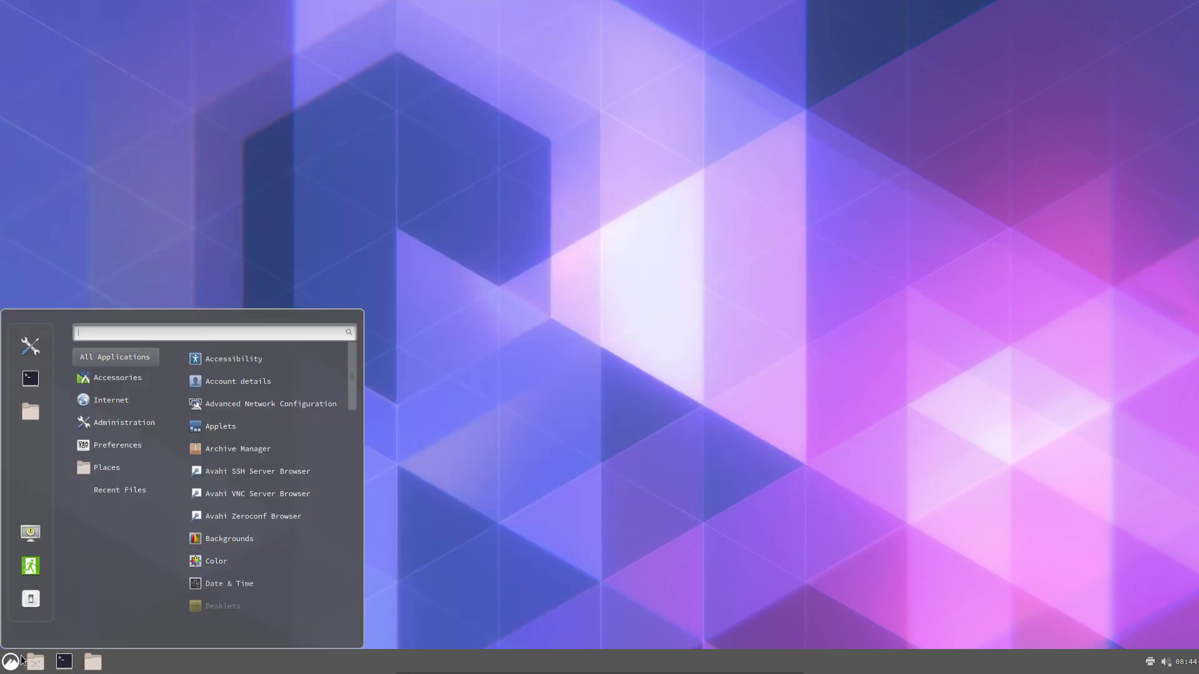
{"action": "left_click", "coordinate": [42, 606]}
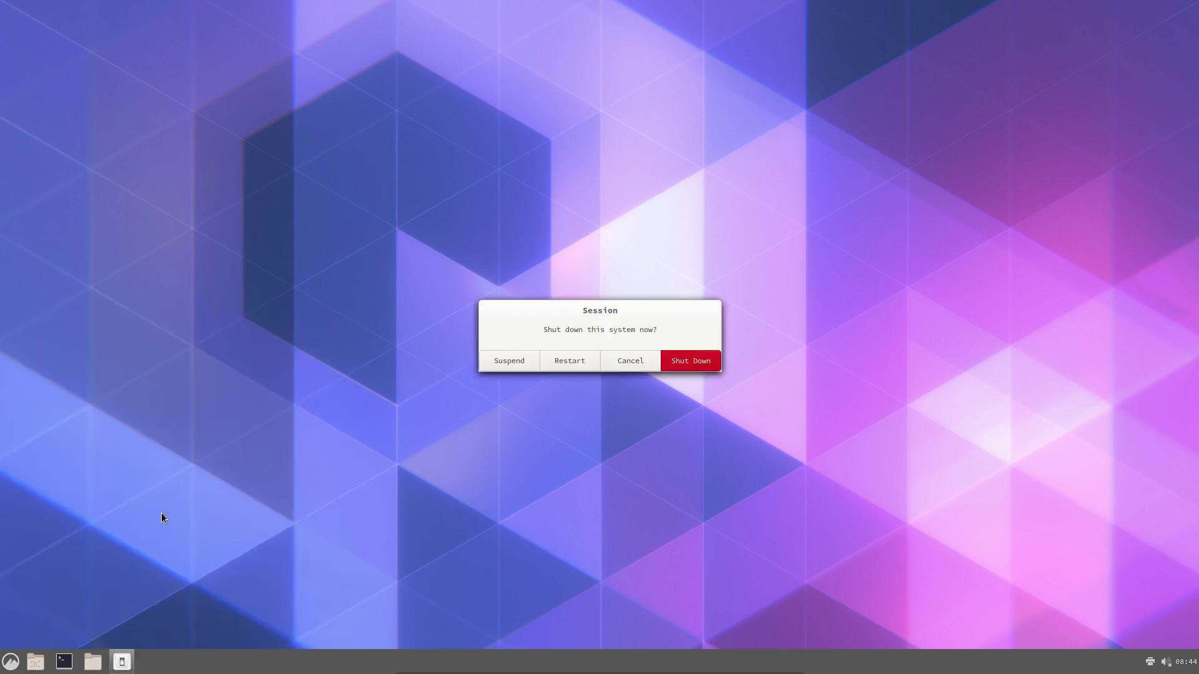
{"action": "left_click", "coordinate": [681, 357]}
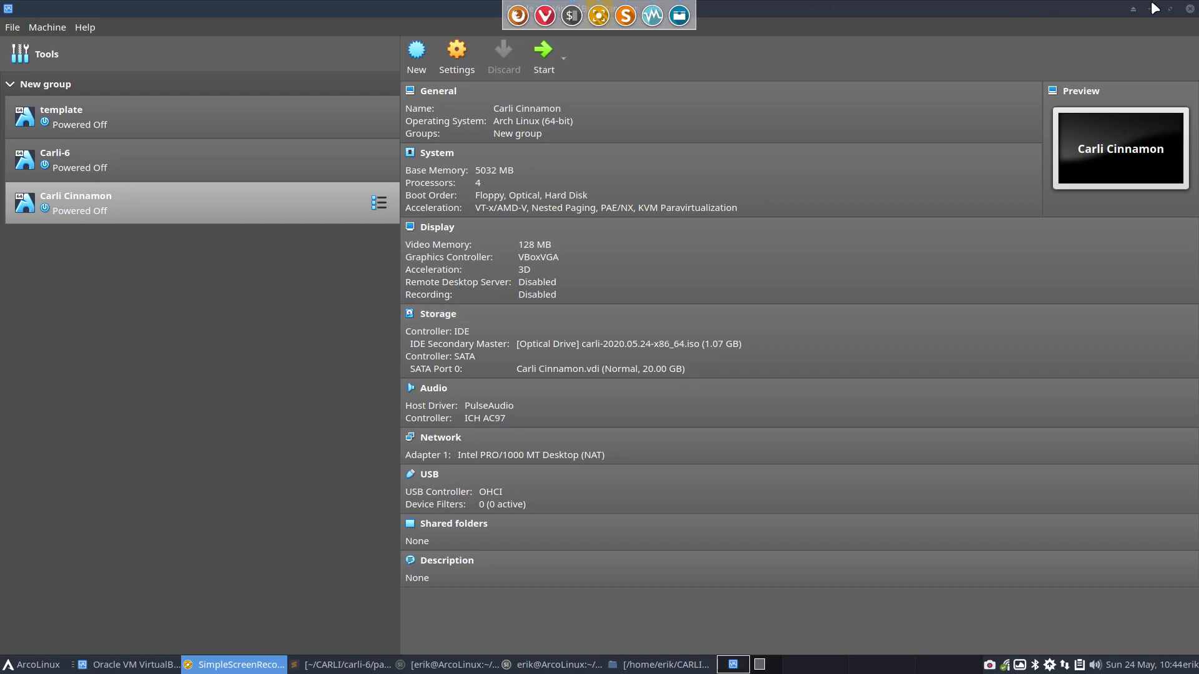
Close VirtualBox Manager and compare packages.x86_64 with packages-plasma.x86_64 in Meld
{"action": "left_click", "coordinate": [1189, 8]}
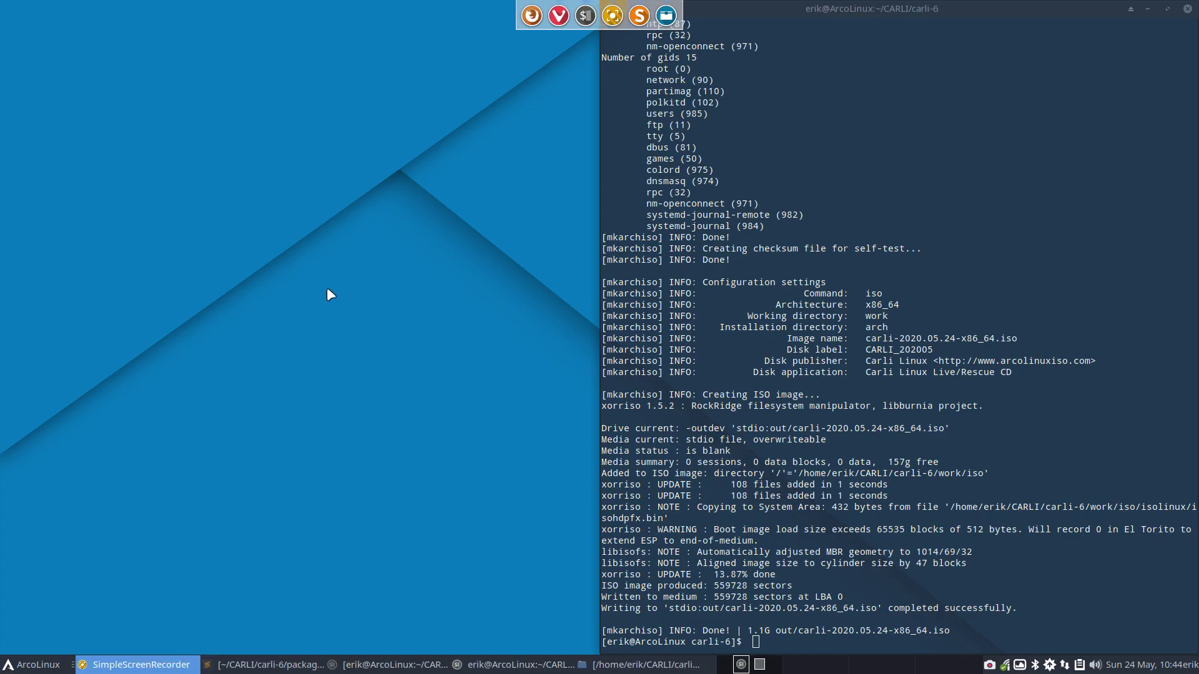
{"action": "left_click", "coordinate": [632, 665]}
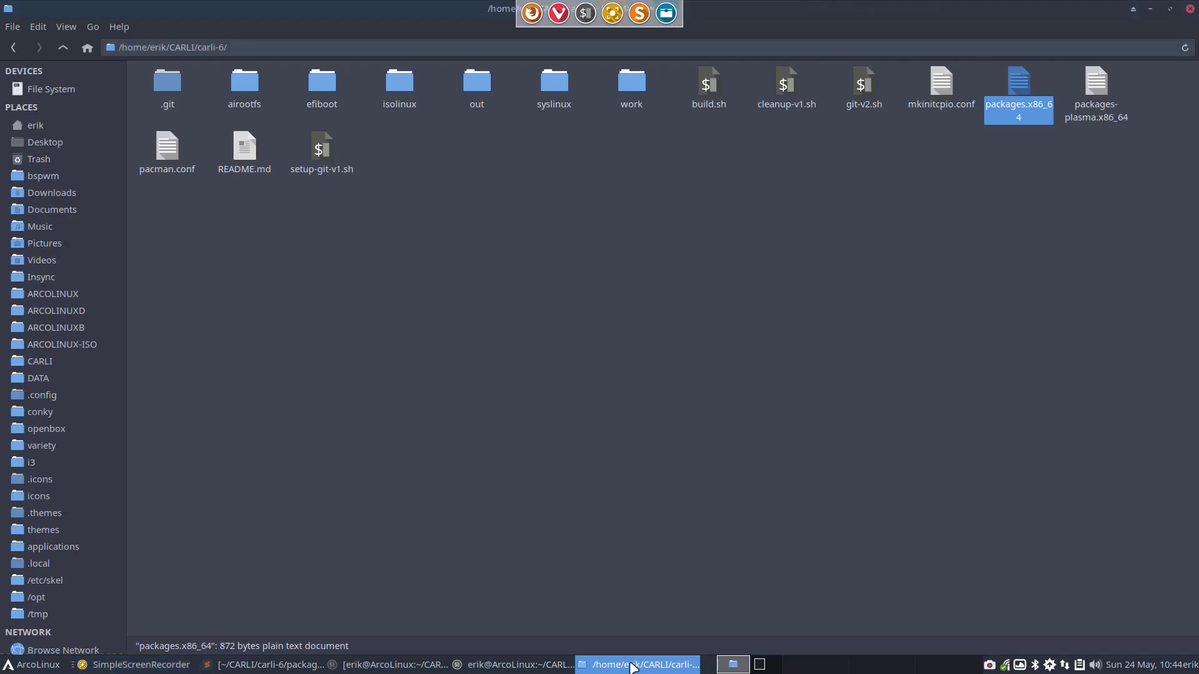
{"action": "left_click", "coordinate": [1085, 80], "text": "ctrl"}
{"action": "right_click", "coordinate": [1085, 81]}
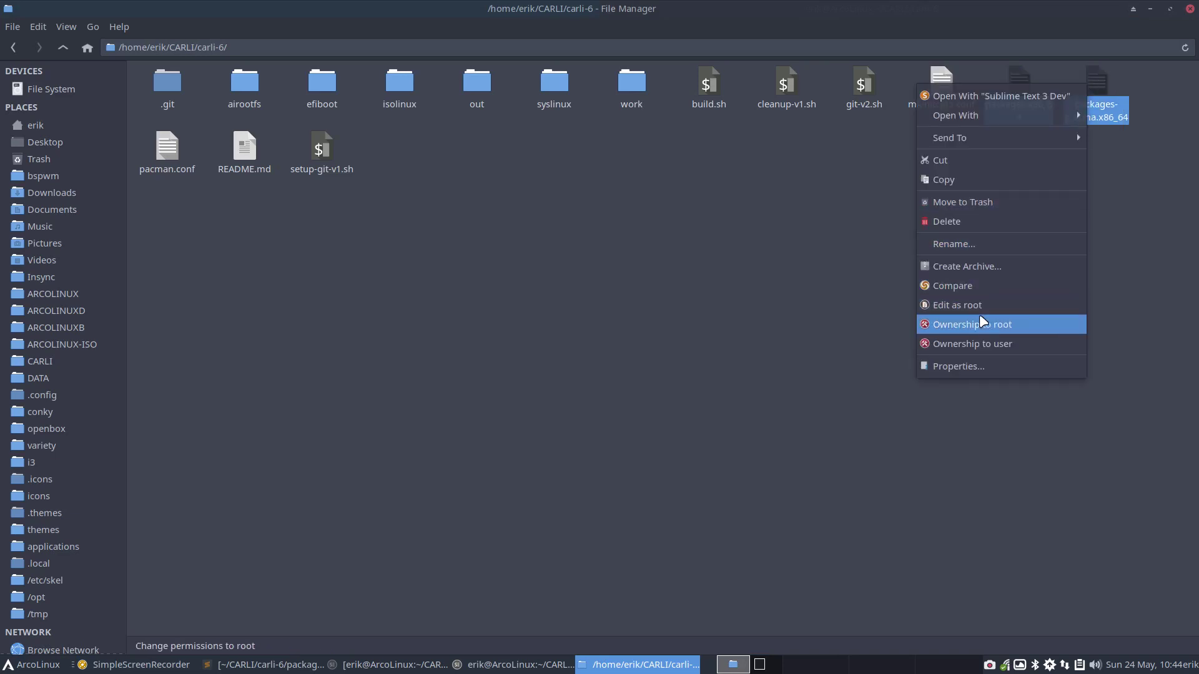
{"action": "left_click", "coordinate": [972, 285]}
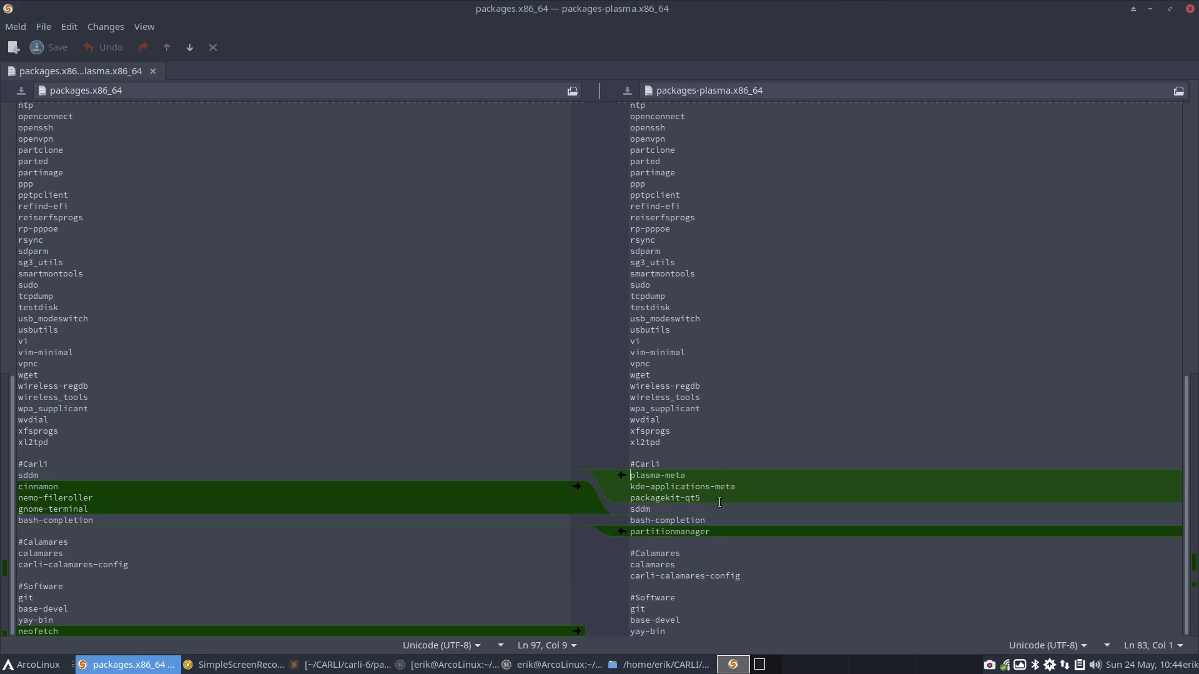
Inspect the partitionmanager, bash-completion and sddm lines, then close Meld
{"action": "left_click_drag", "start_coordinate": [710, 531], "coordinate": [620, 537]}
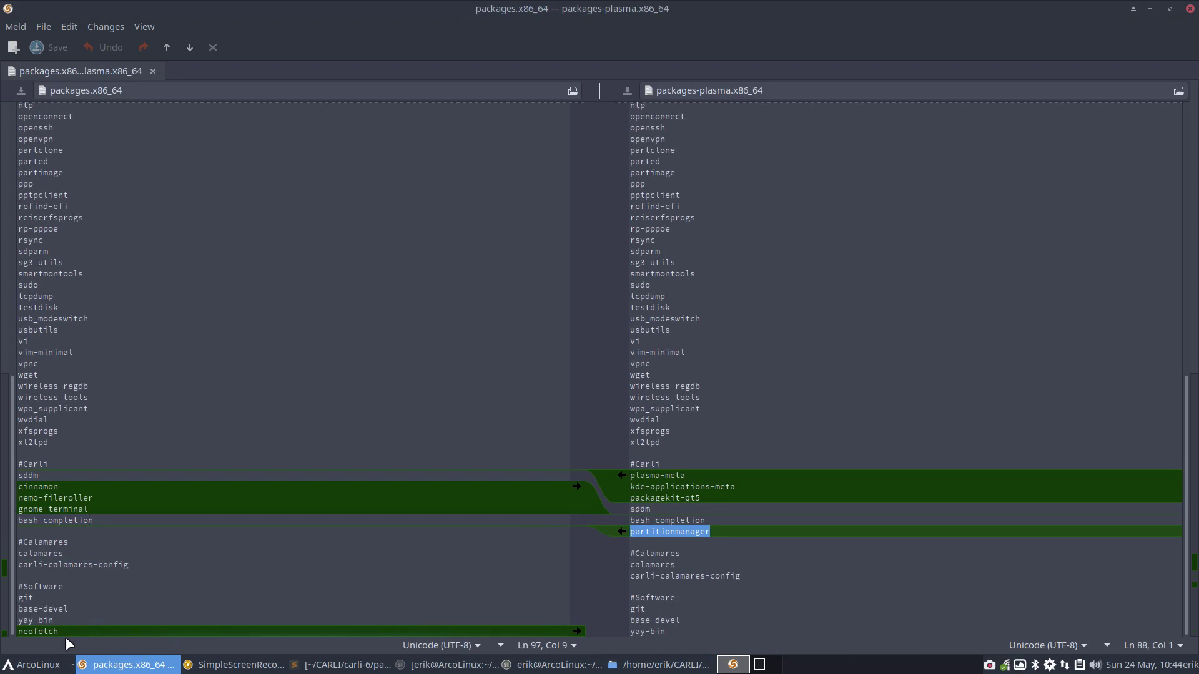
{"action": "left_click", "coordinate": [81, 521]}
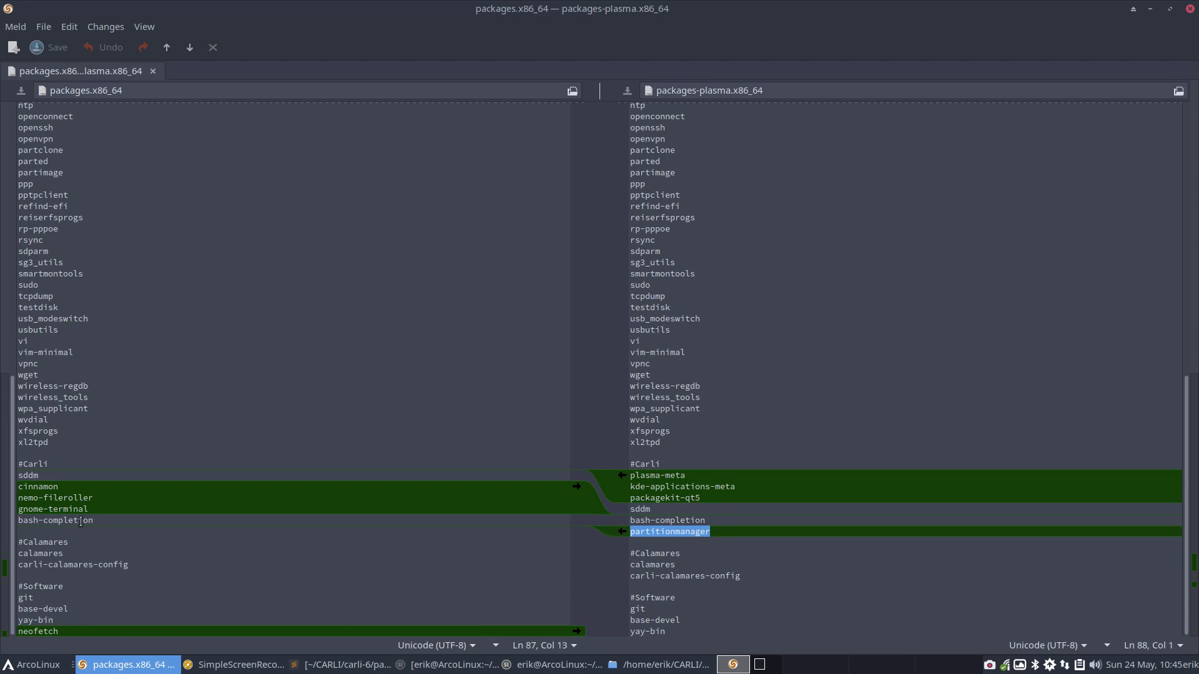
{"action": "left_click", "coordinate": [44, 477]}
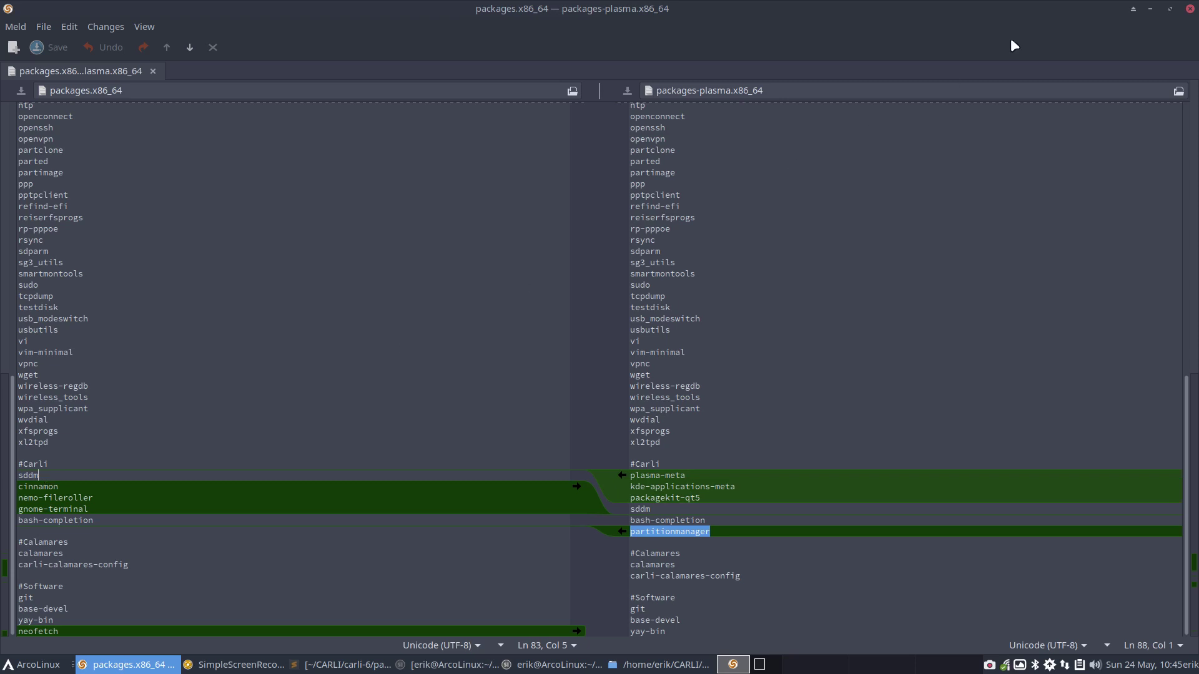
{"action": "left_click", "coordinate": [1189, 9]}
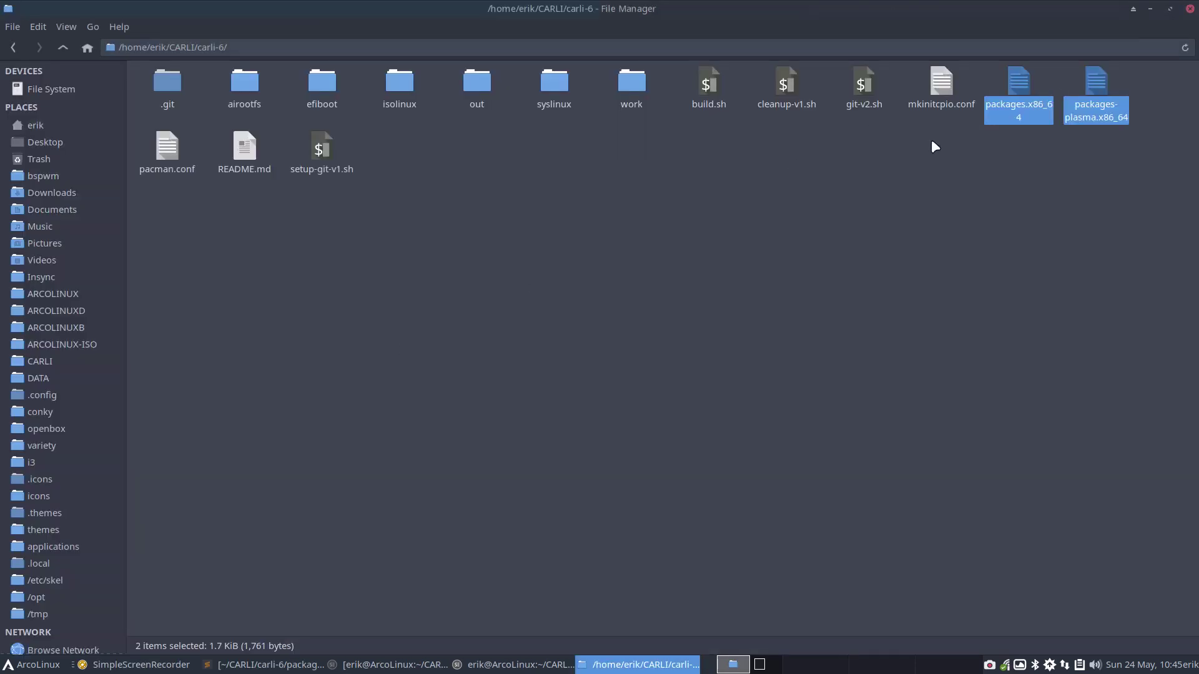
Open airootfs/etc/sddm.conf.d/autologin.conf in Sublime Text
{"action": "double_click", "coordinate": [253, 87]}
{"action": "left_click", "coordinate": [155, 85]}
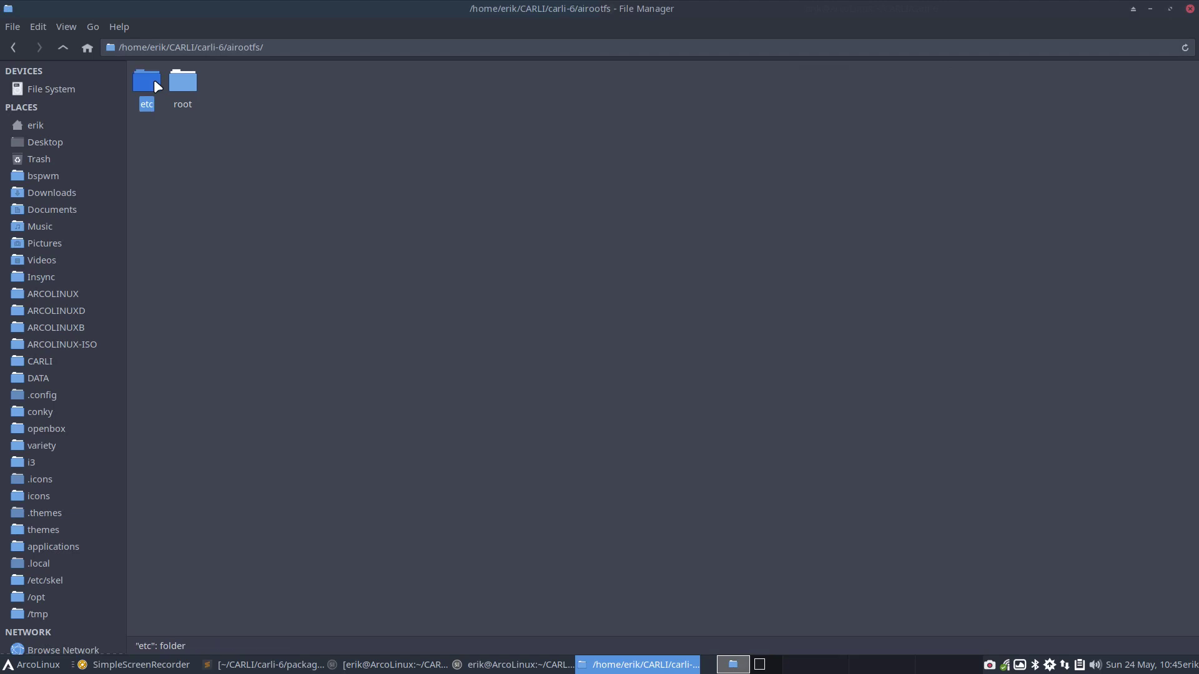
{"action": "double_click", "coordinate": [148, 80]}
{"action": "left_click", "coordinate": [216, 81]}
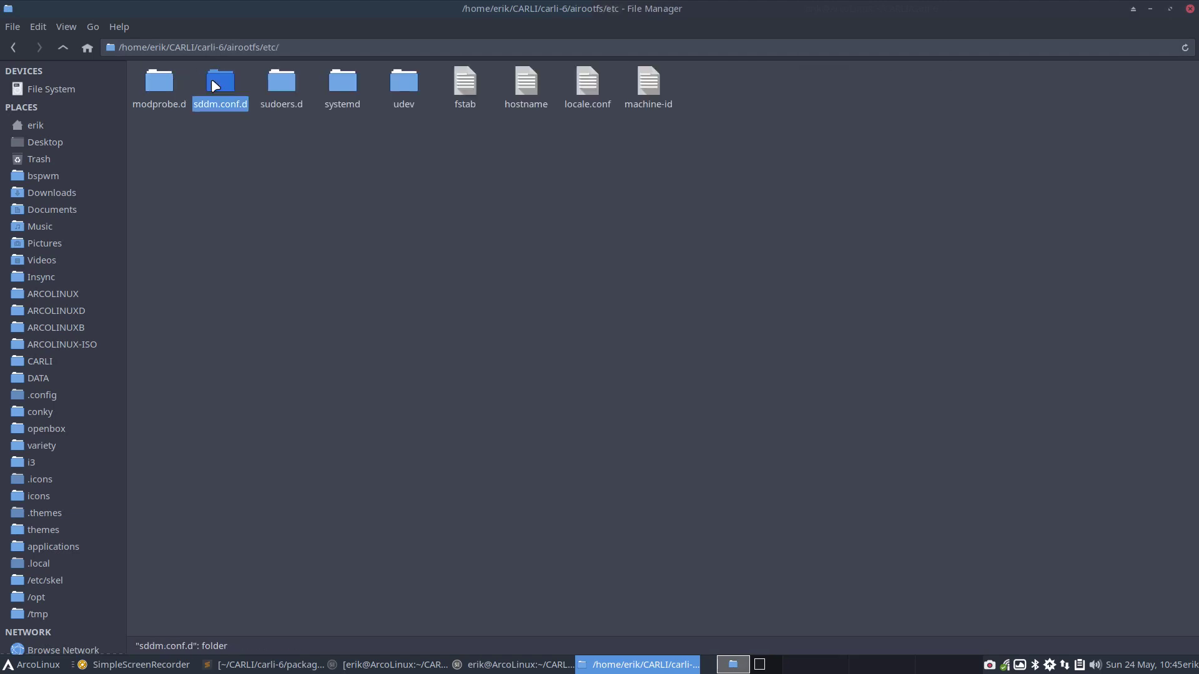
{"action": "double_click", "coordinate": [216, 81]}
{"action": "double_click", "coordinate": [153, 97]}
Change Session from plasma to cinnamon, save with the admin password, and close the windows
{"action": "double_click", "coordinate": [133, 112]}
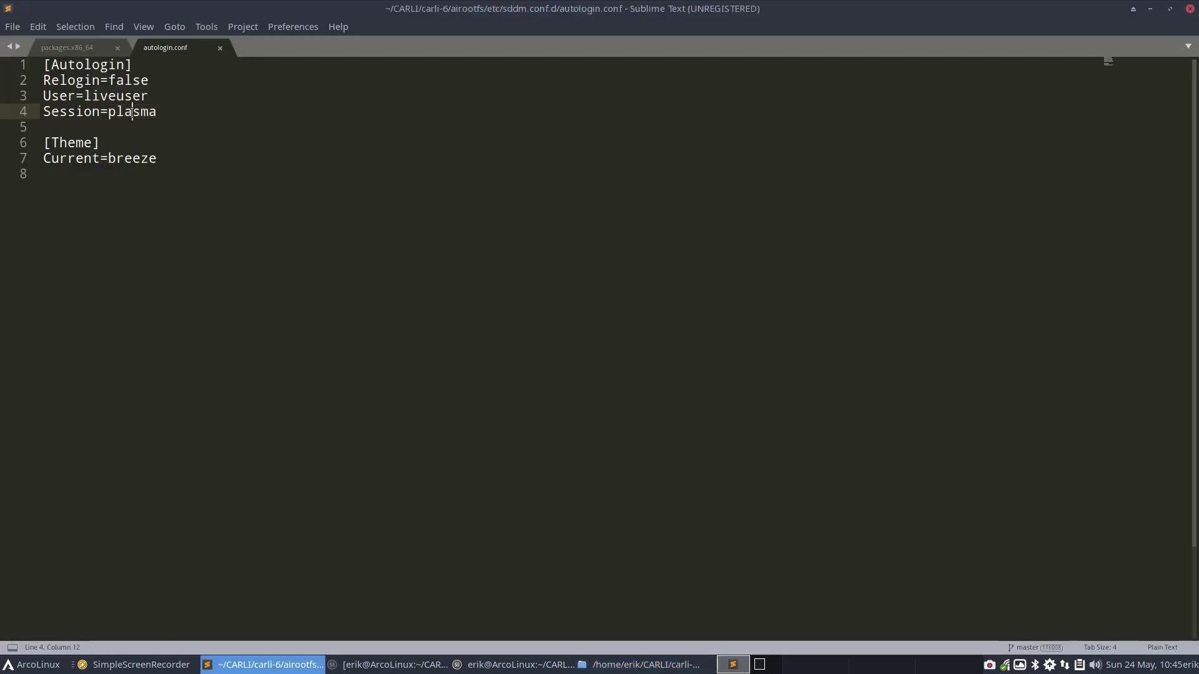
{"action": "type", "text": "cinnamon"}
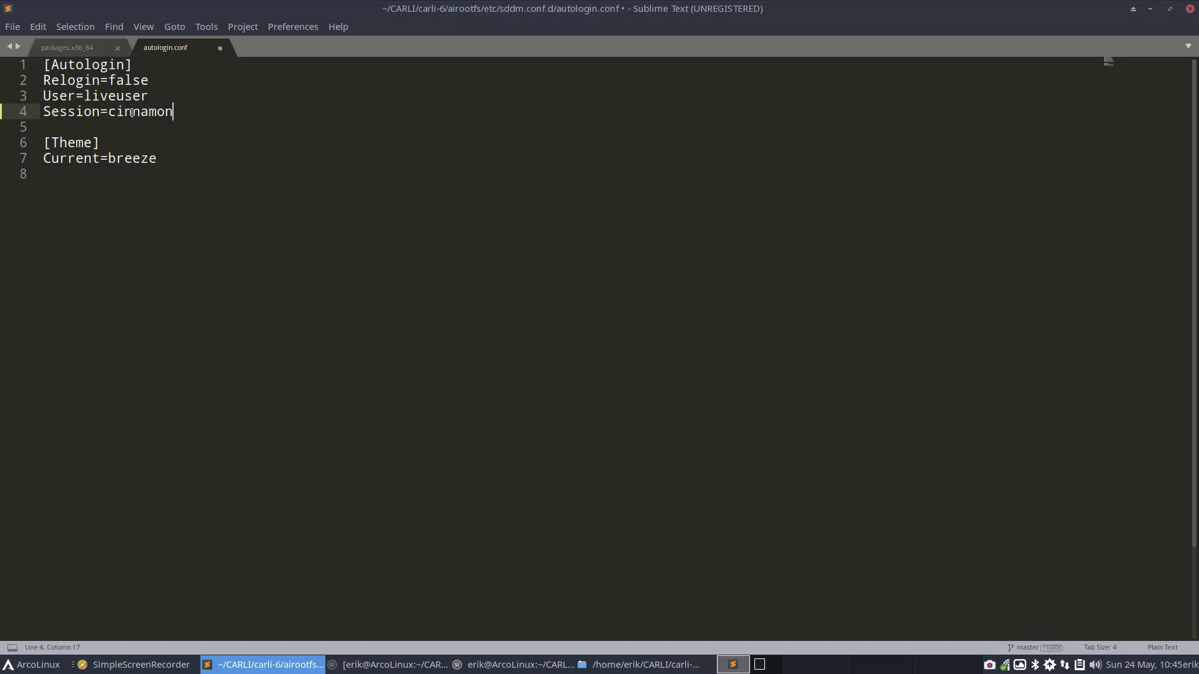
{"action": "key", "text": "ctrl+s"}
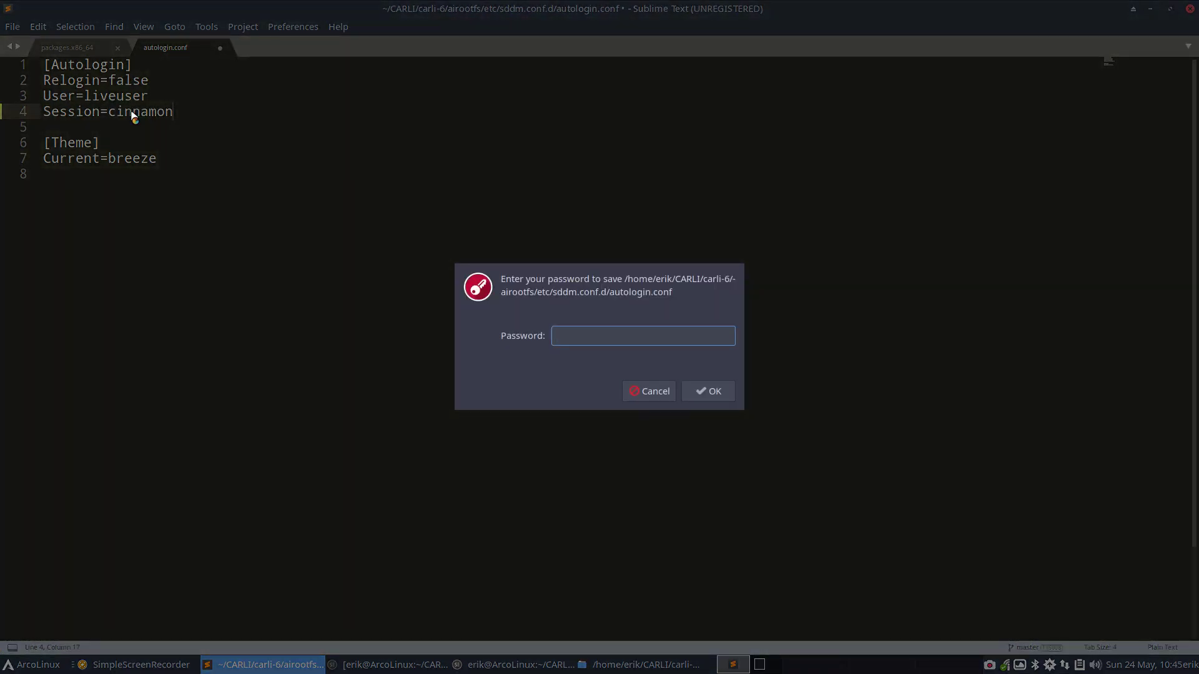
{"action": "type", "text": "****"}
{"action": "key", "text": "Return"}
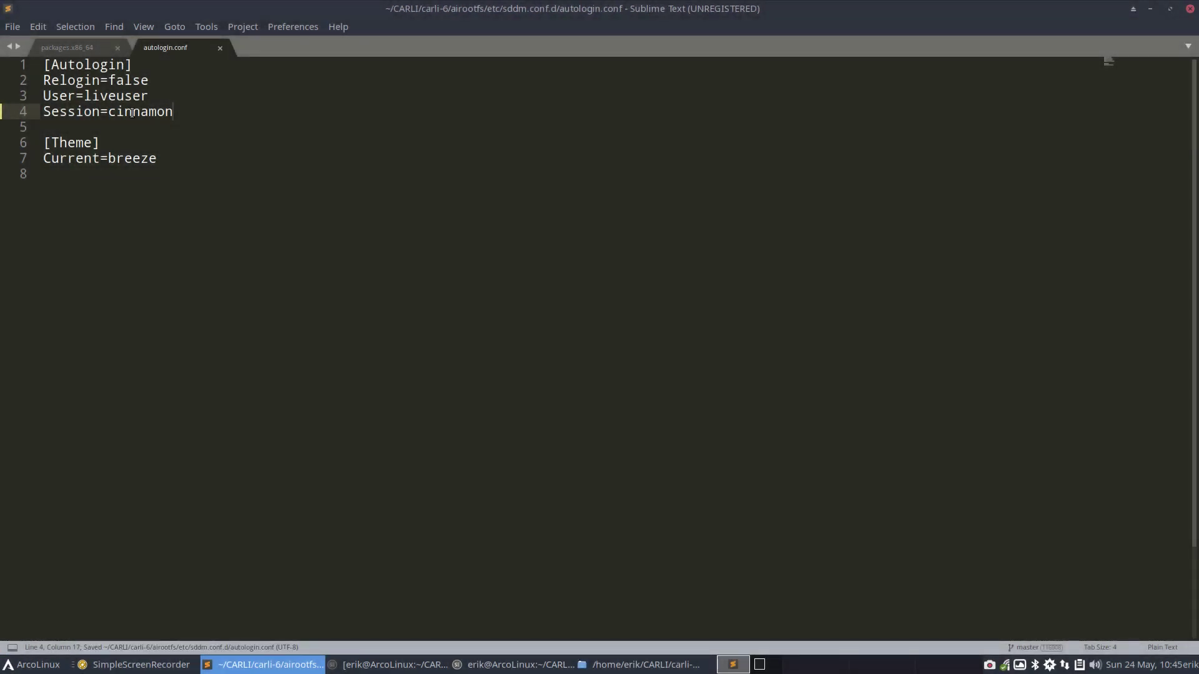
{"action": "double_click", "coordinate": [138, 160]}
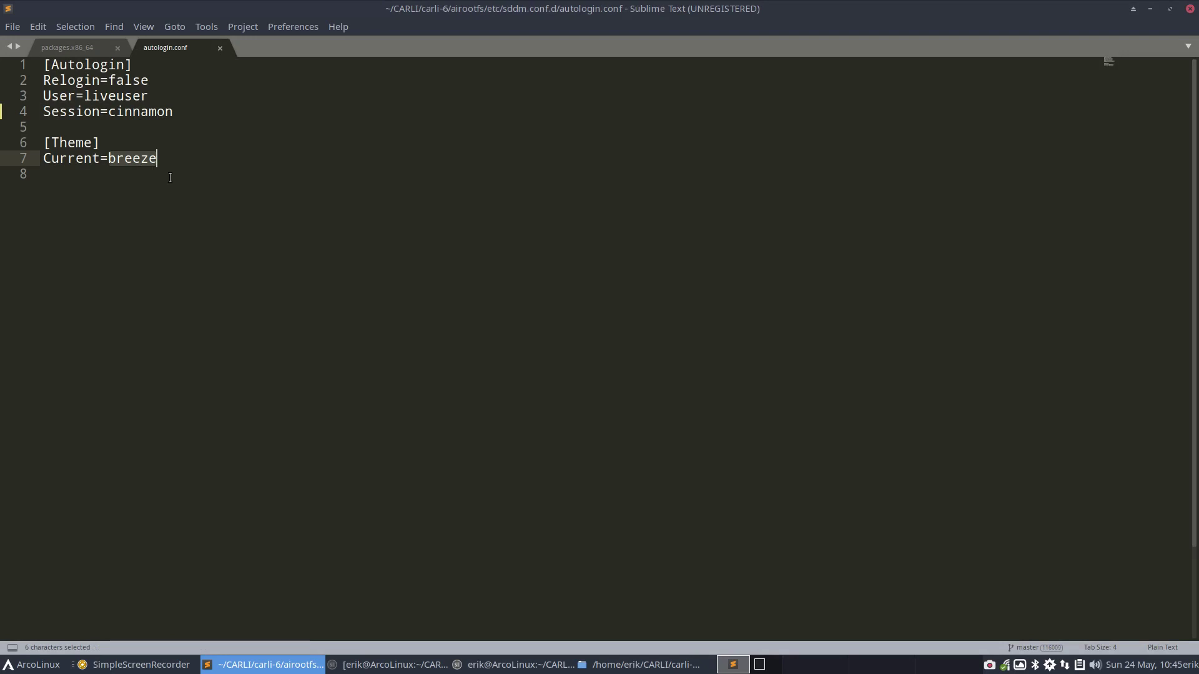
{"action": "left_click", "coordinate": [1191, 9]}
{"action": "left_click", "coordinate": [1190, 9]}
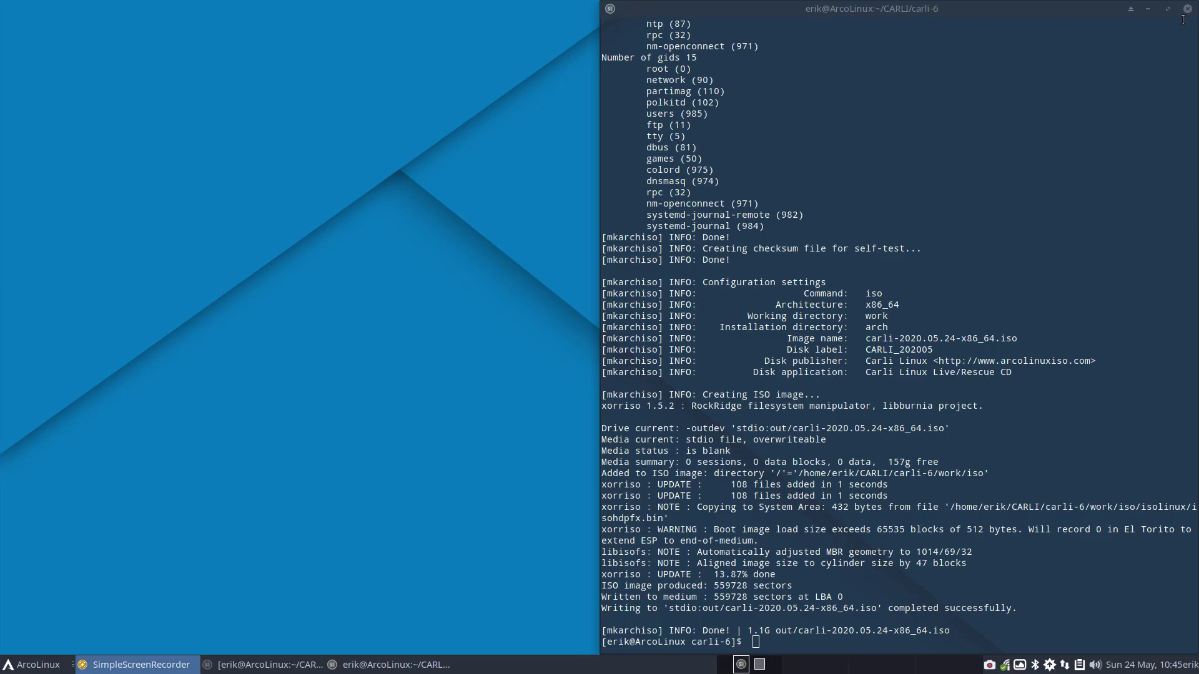
Rerun sudo ./build.sh and enter the sudo password to rebuild the ISO
{"action": "key", "text": "Up"}
{"action": "key", "text": "Return"}
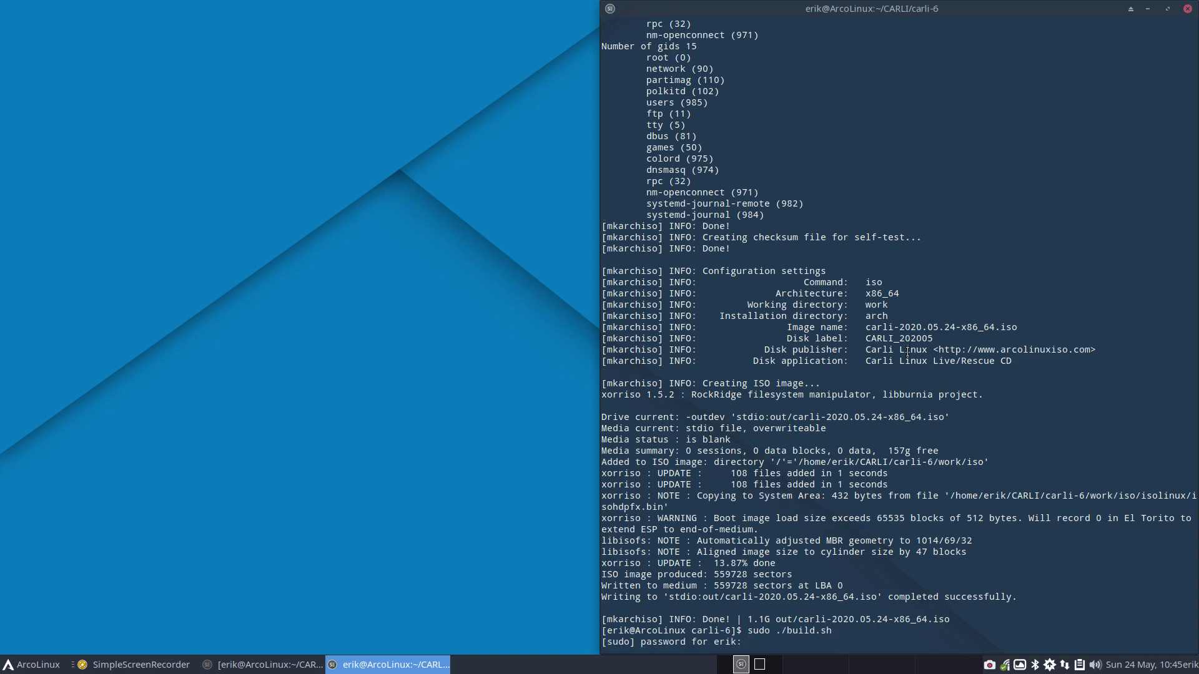
{"action": "key", "text": "Return"}
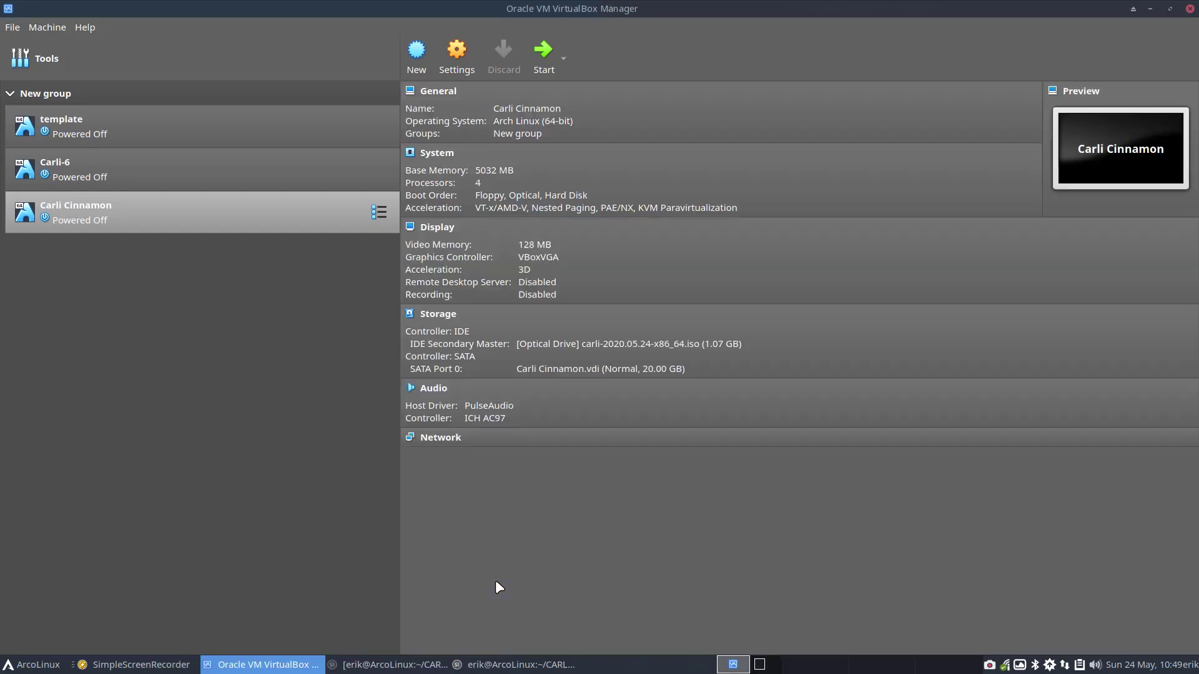
Start the Carli Cinnamon VM and boot the Boot Carli Linux (x86_64) entry
{"action": "double_click", "coordinate": [359, 217]}
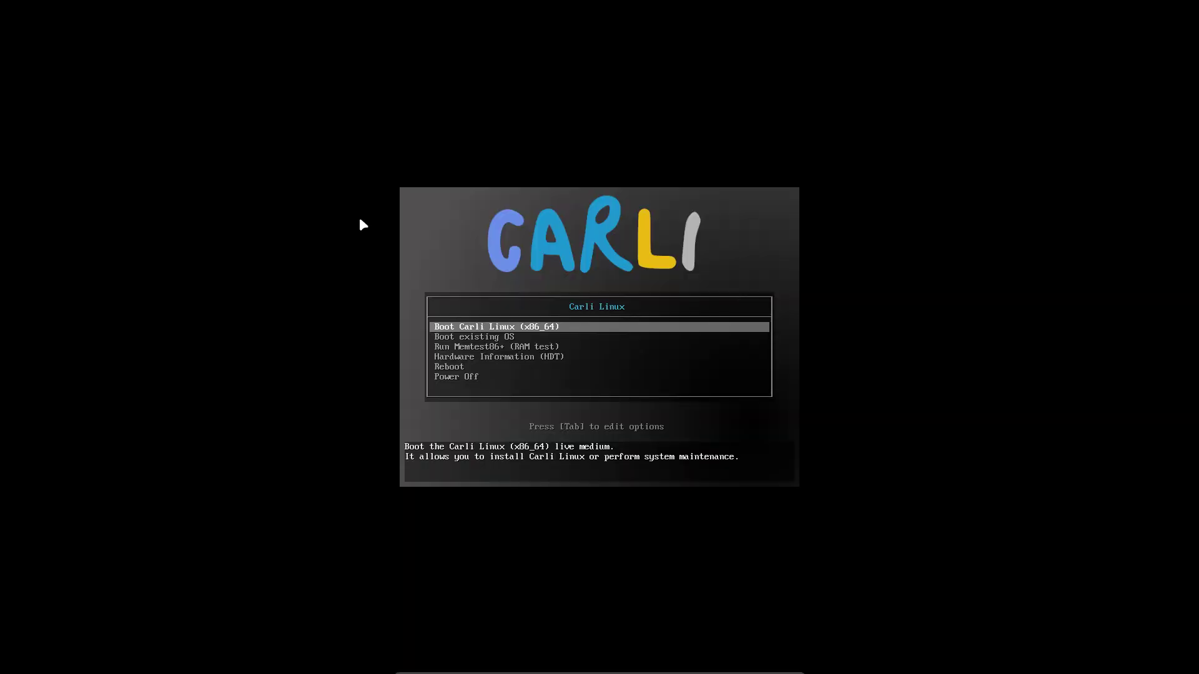
{"action": "key", "text": "Return"}
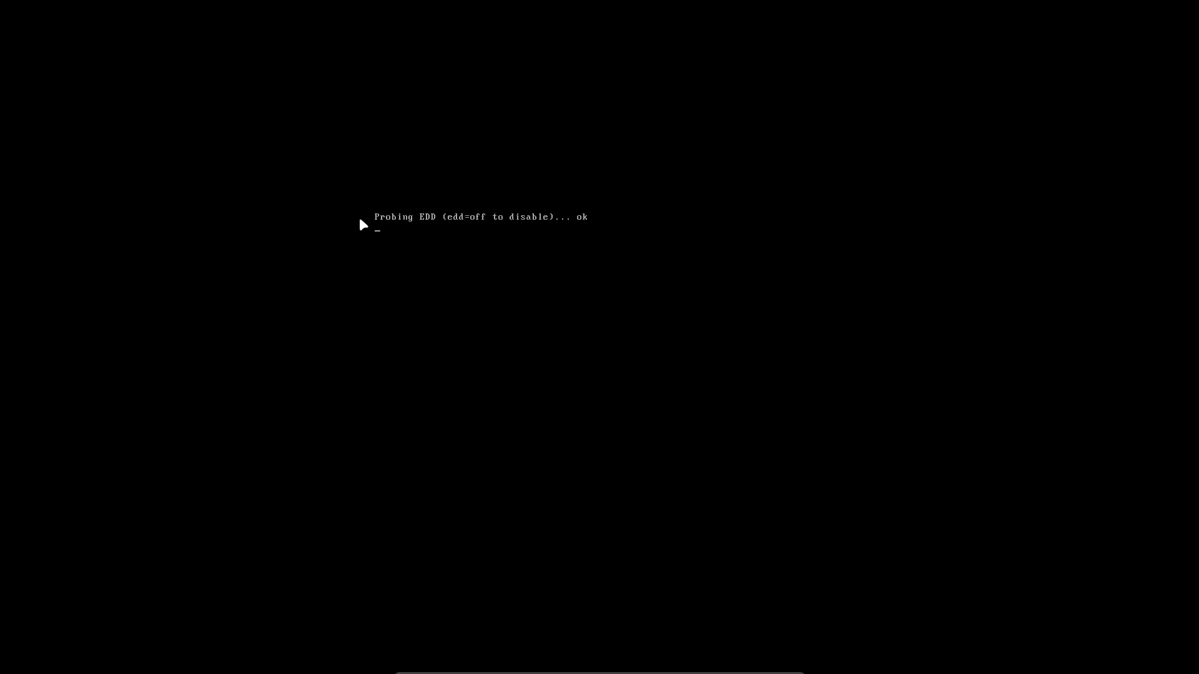
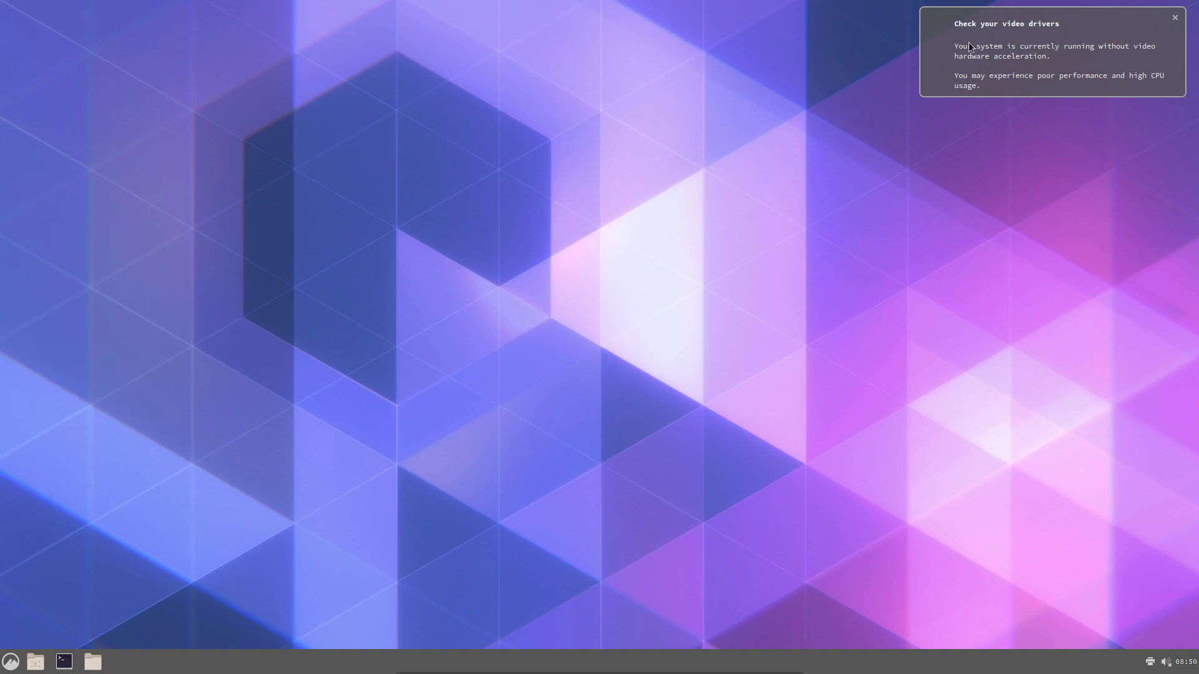
Launch Install System from a Menu search for 'install'; it reports Calamares initialization failed on the users module
{"action": "left_click", "coordinate": [1183, 13]}
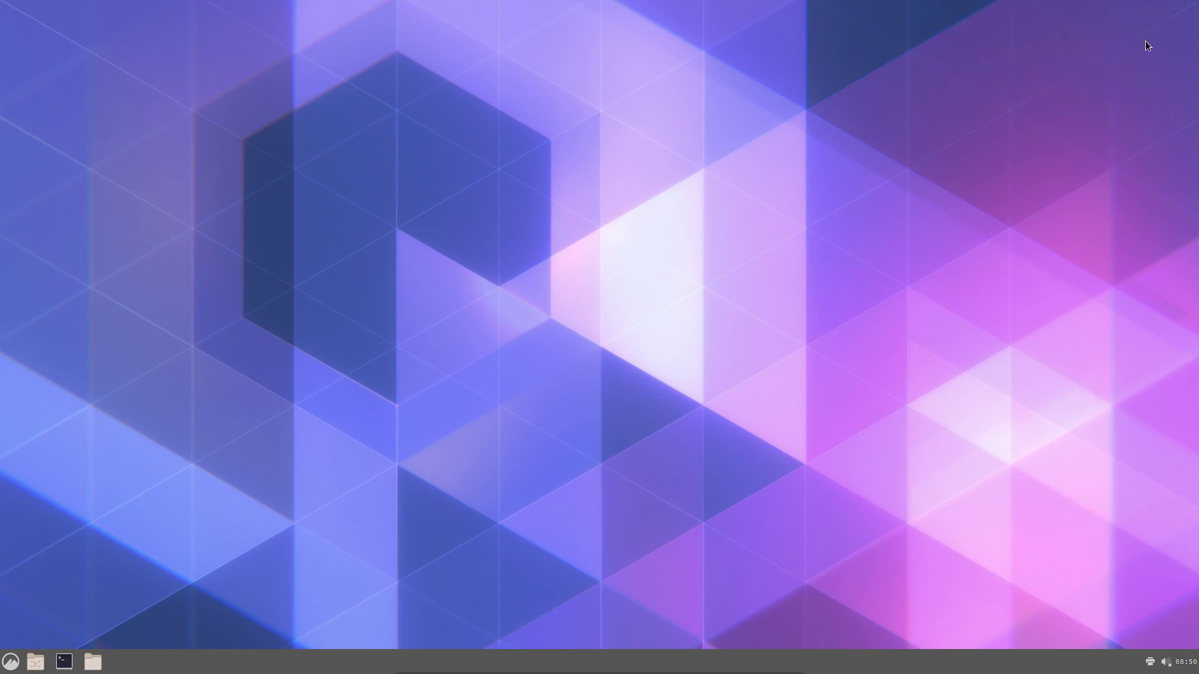
{"action": "left_click", "coordinate": [11, 663]}
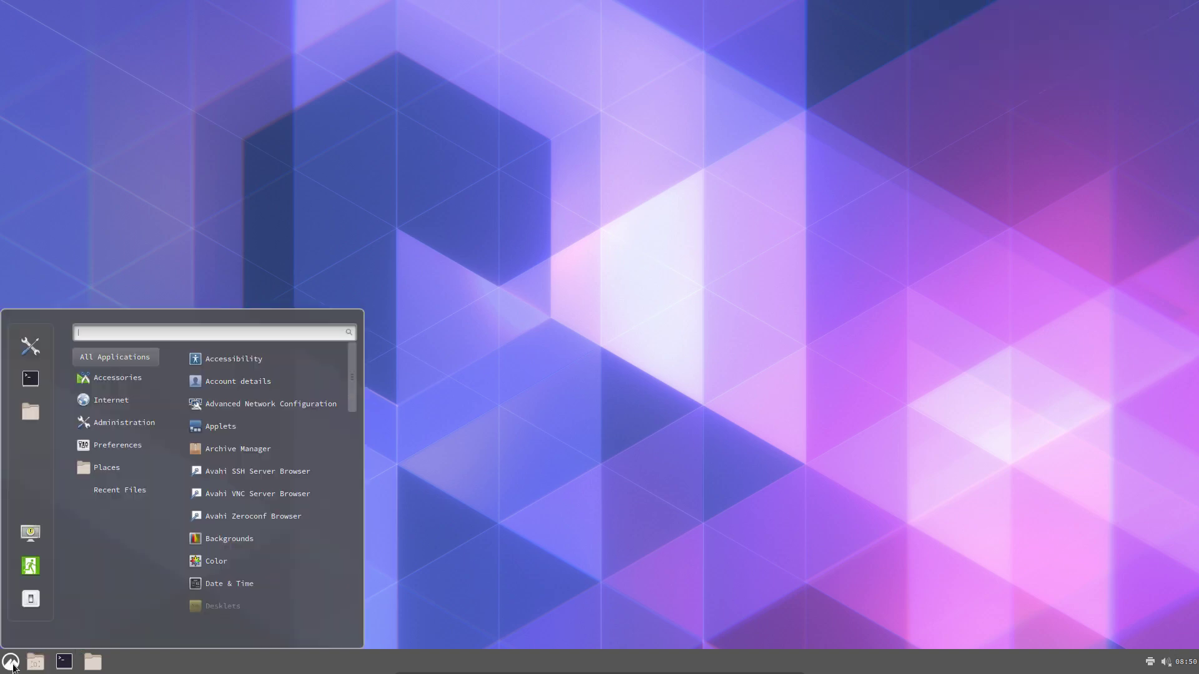
{"action": "type", "text": "install"}
{"action": "key", "text": "Return"}
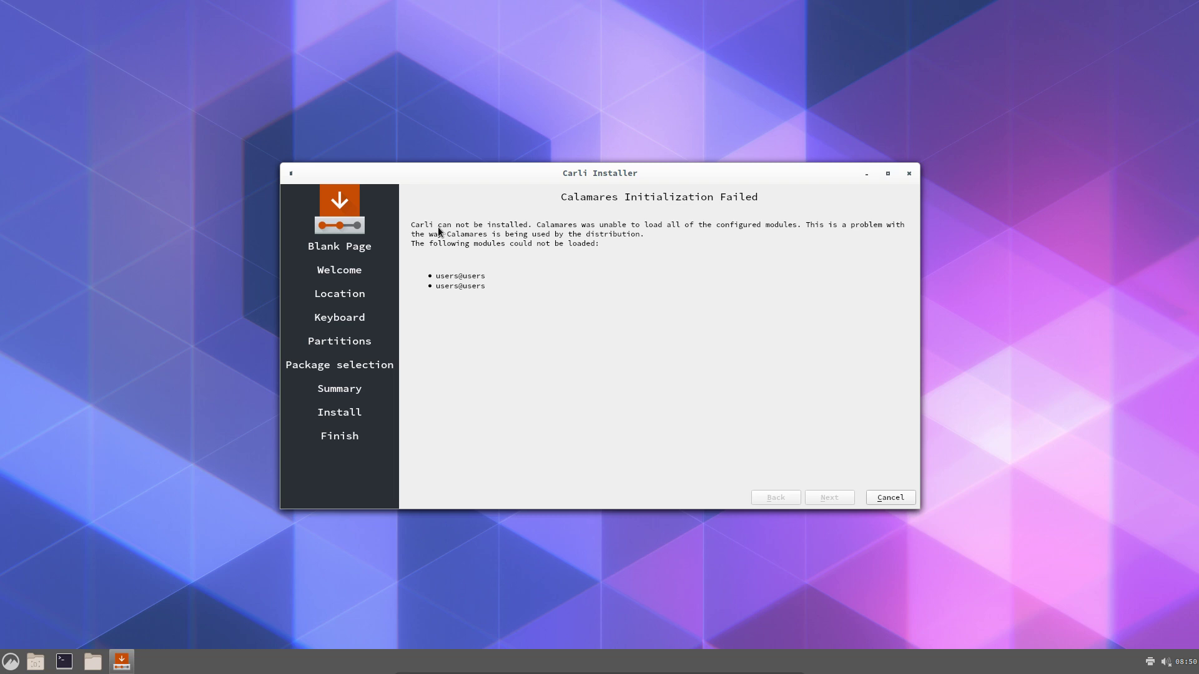
{"action": "left_click_drag", "start_coordinate": [550, 178], "coordinate": [801, 161]}
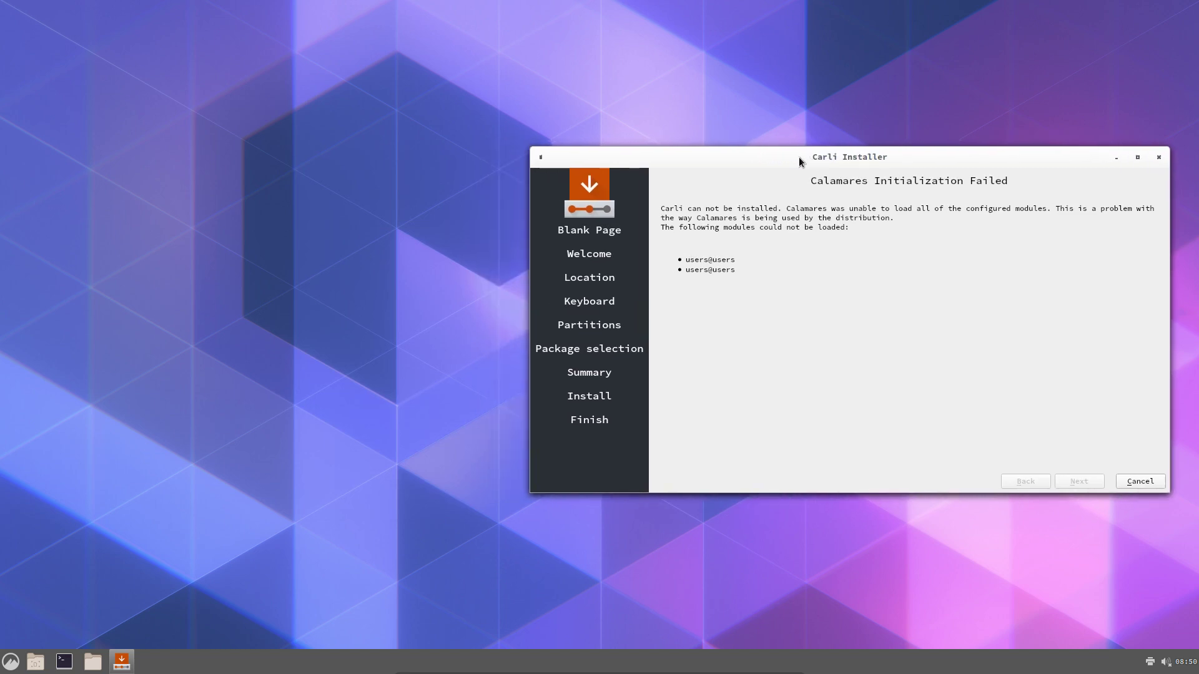
Open /etc/calamares/settings.conf from the file system root in Nemo
{"action": "left_click", "coordinate": [93, 661]}
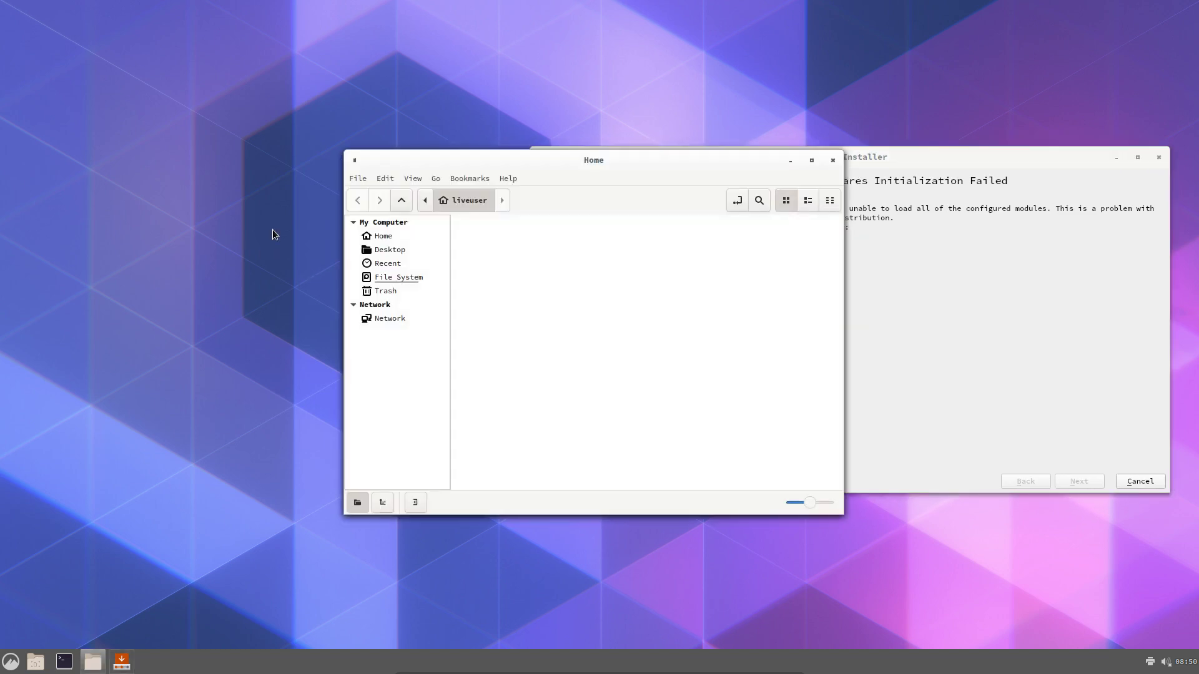
{"action": "left_click", "coordinate": [404, 287]}
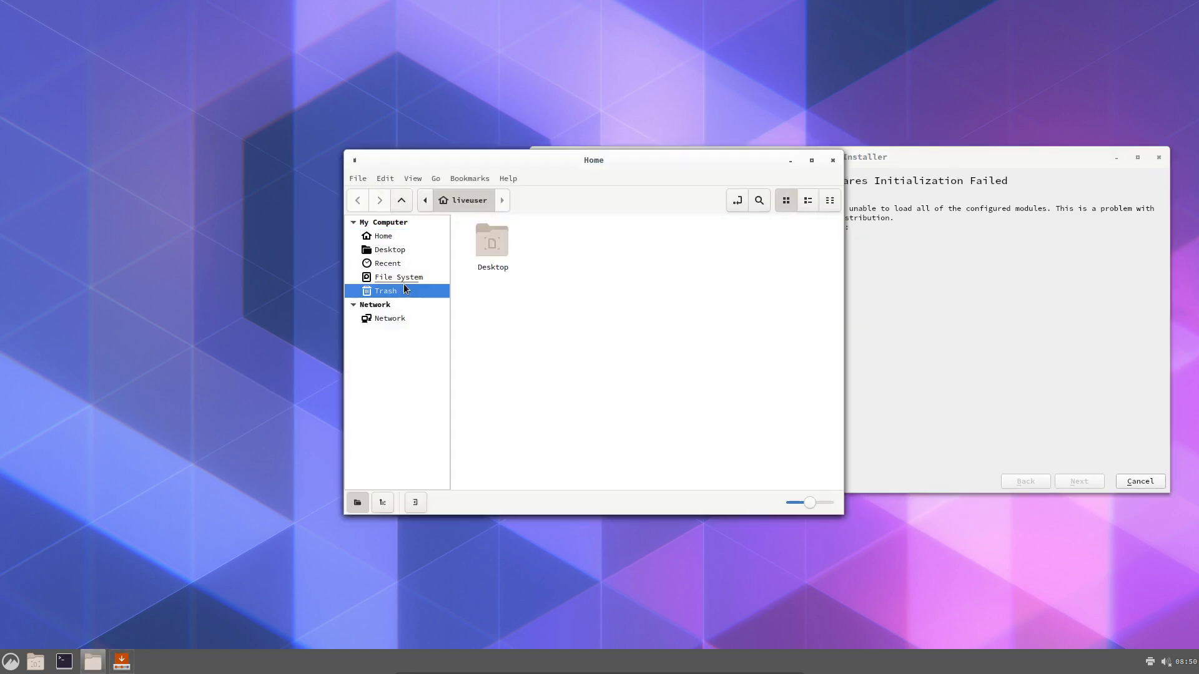
{"action": "left_click", "coordinate": [407, 278]}
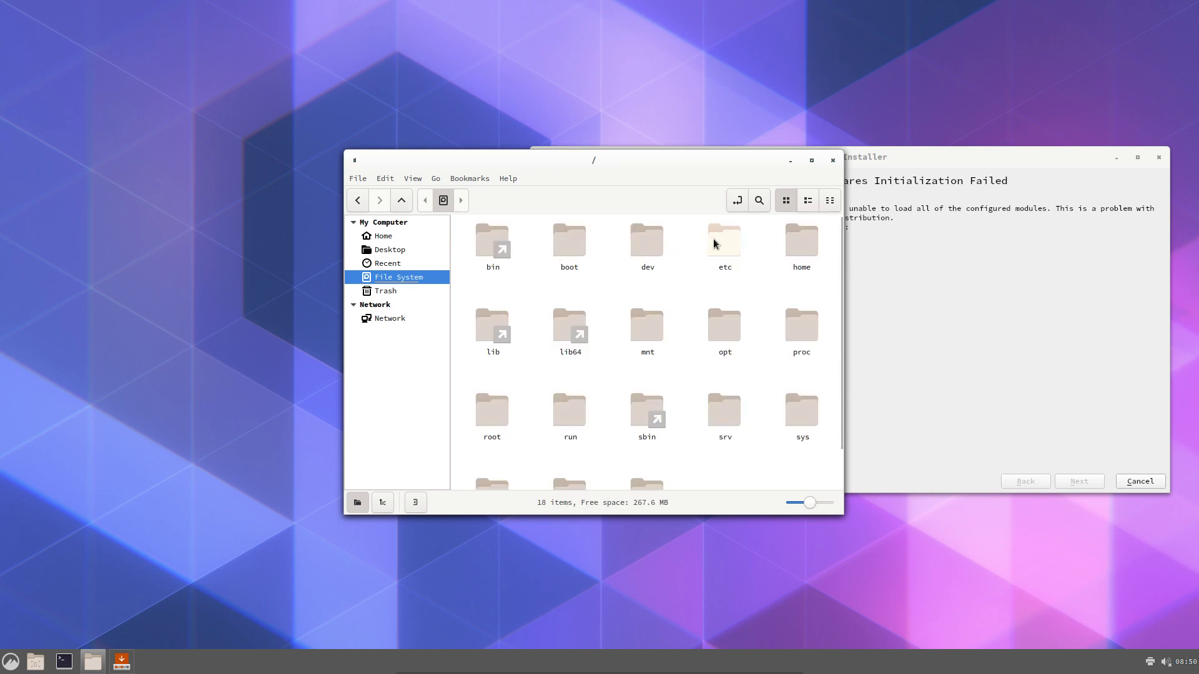
{"action": "double_click", "coordinate": [719, 242]}
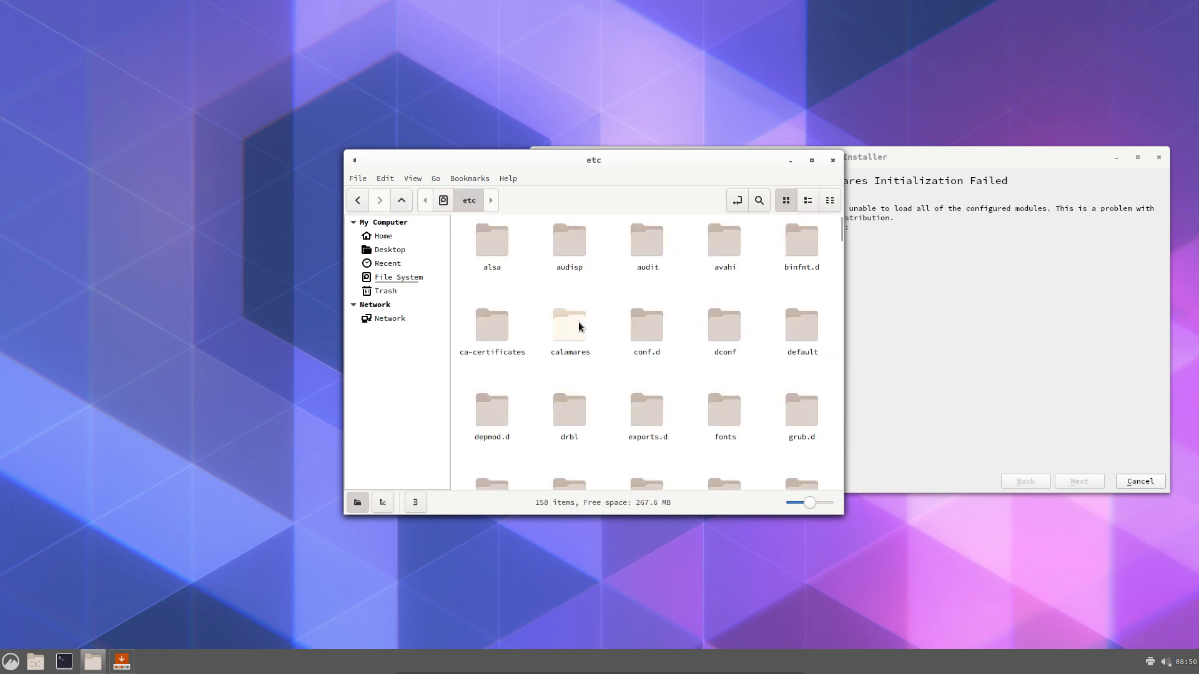
{"action": "double_click", "coordinate": [579, 325]}
{"action": "double_click", "coordinate": [639, 237]}
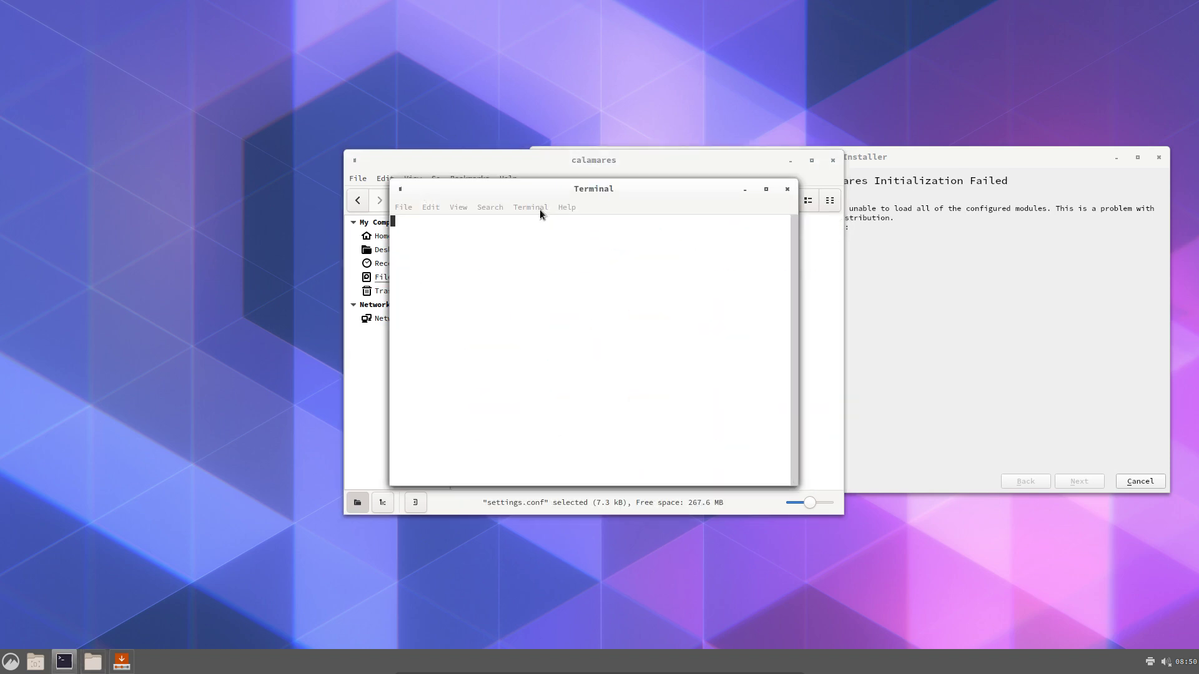
Highlight the '- users' line in the exec sequence, then rearrange windows to reveal the installer
{"action": "left_click_drag", "start_coordinate": [548, 196], "coordinate": [0, 270]}
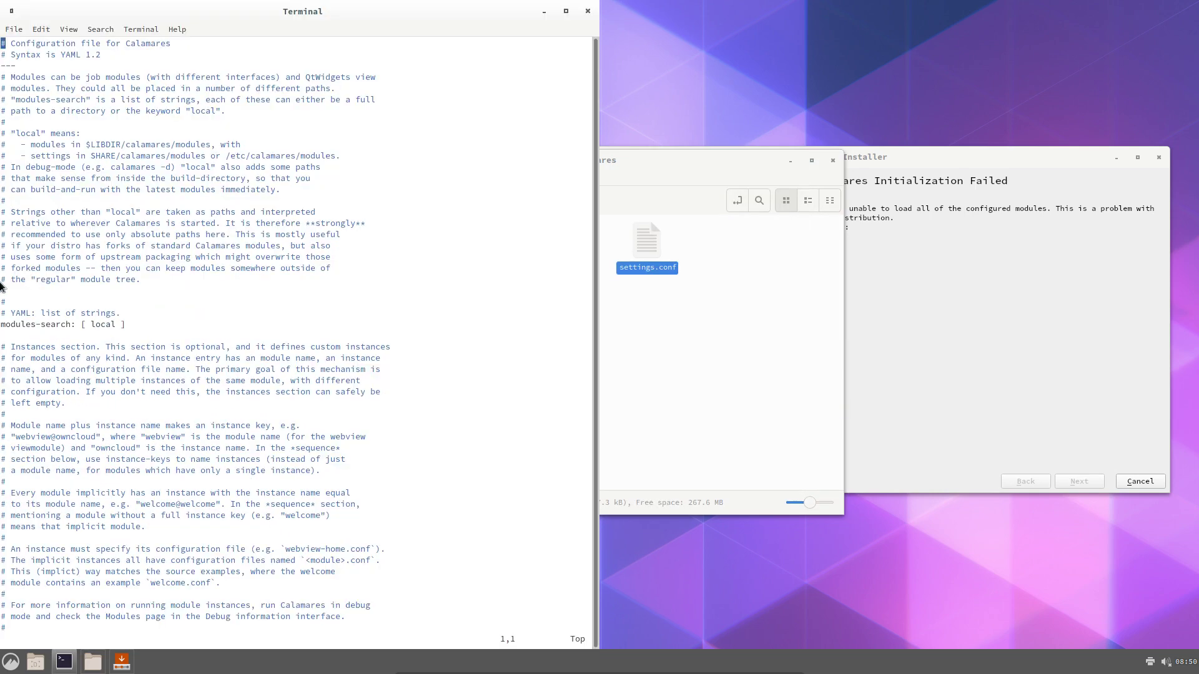
{"action": "scroll", "coordinate": [111, 316], "scroll_direction": "down", "scroll_amount": 20}
{"action": "scroll", "coordinate": [111, 322], "scroll_direction": "down", "scroll_amount": 7}
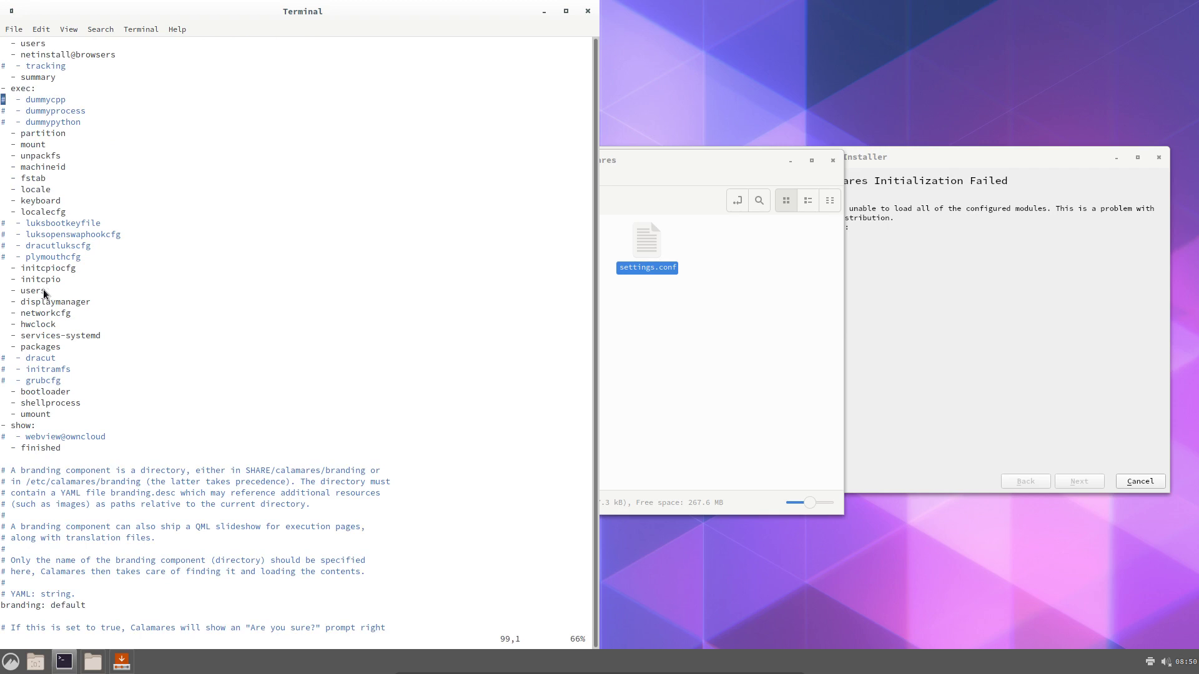
{"action": "left_click_drag", "start_coordinate": [47, 291], "coordinate": [1, 292]}
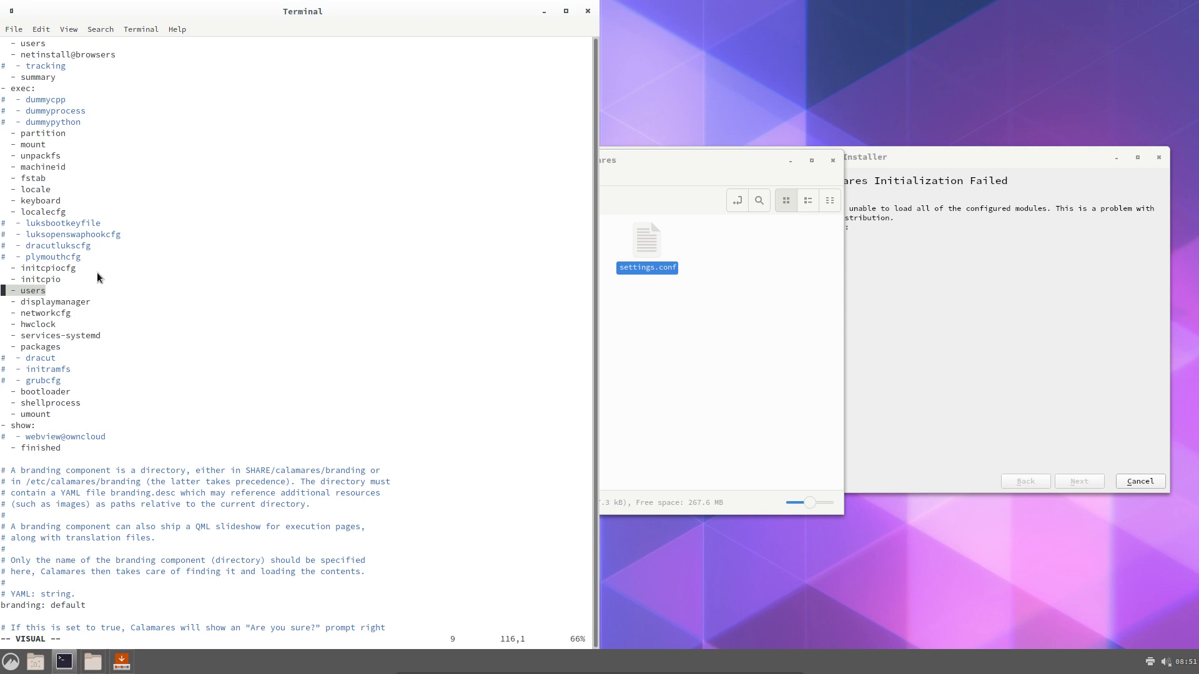
{"action": "left_click", "coordinate": [662, 284]}
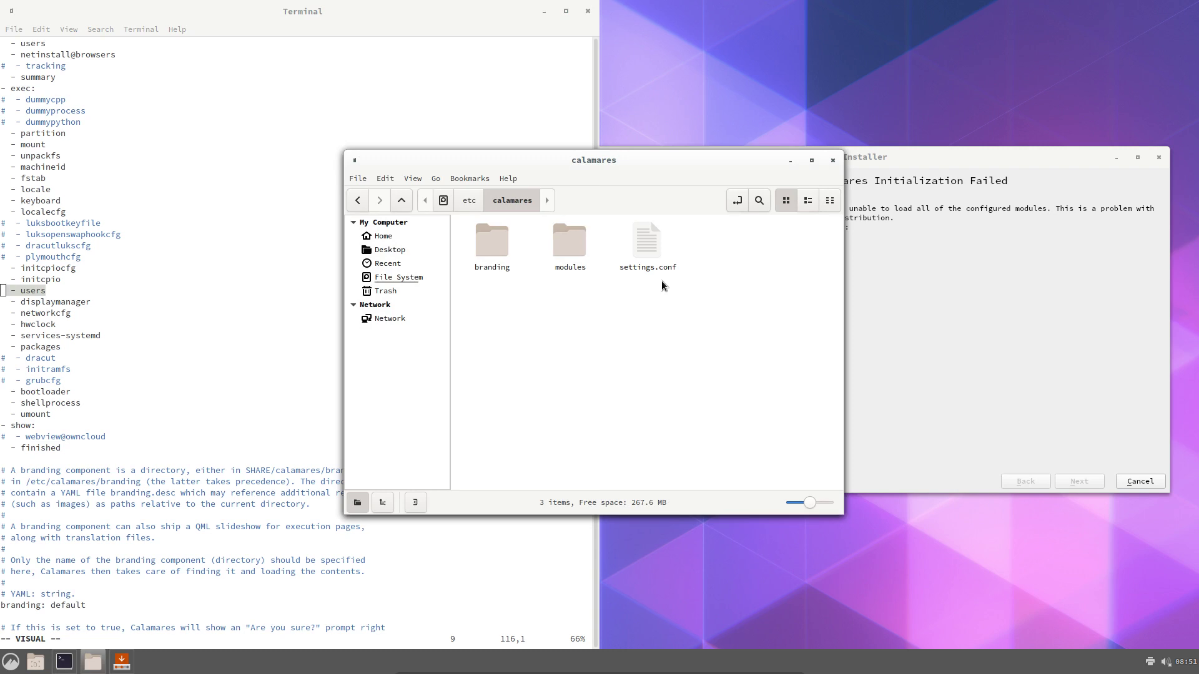
{"action": "left_click_drag", "start_coordinate": [619, 170], "coordinate": [874, 236]}
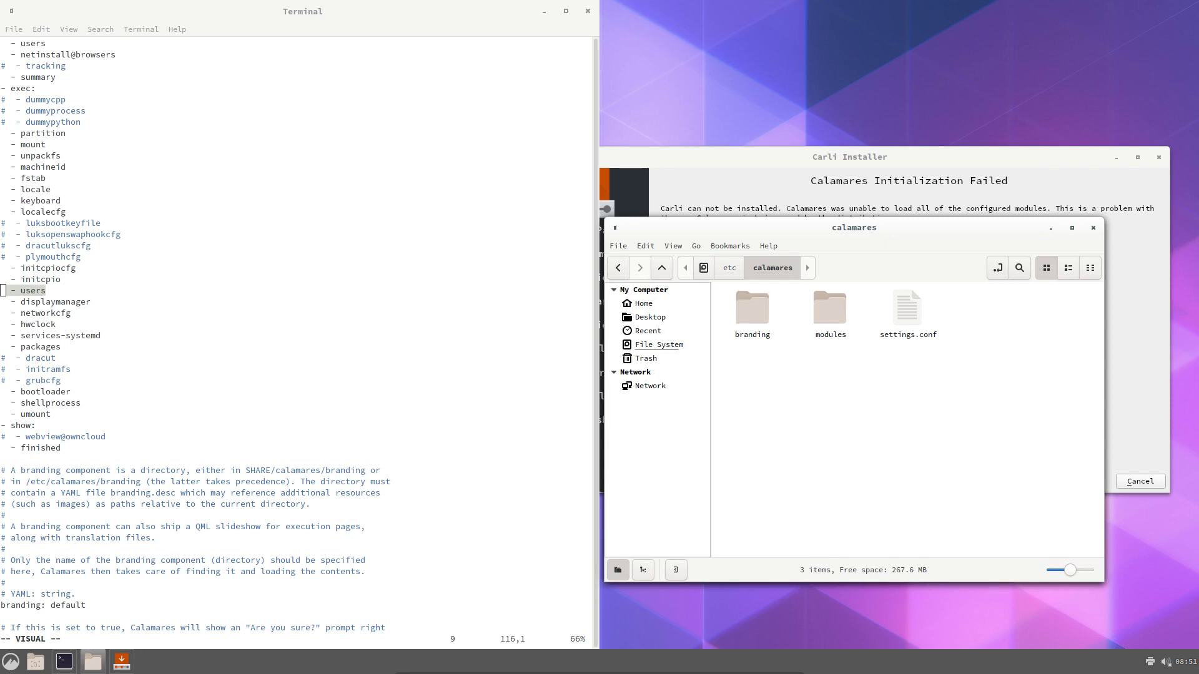
{"action": "left_click", "coordinate": [1005, 665]}
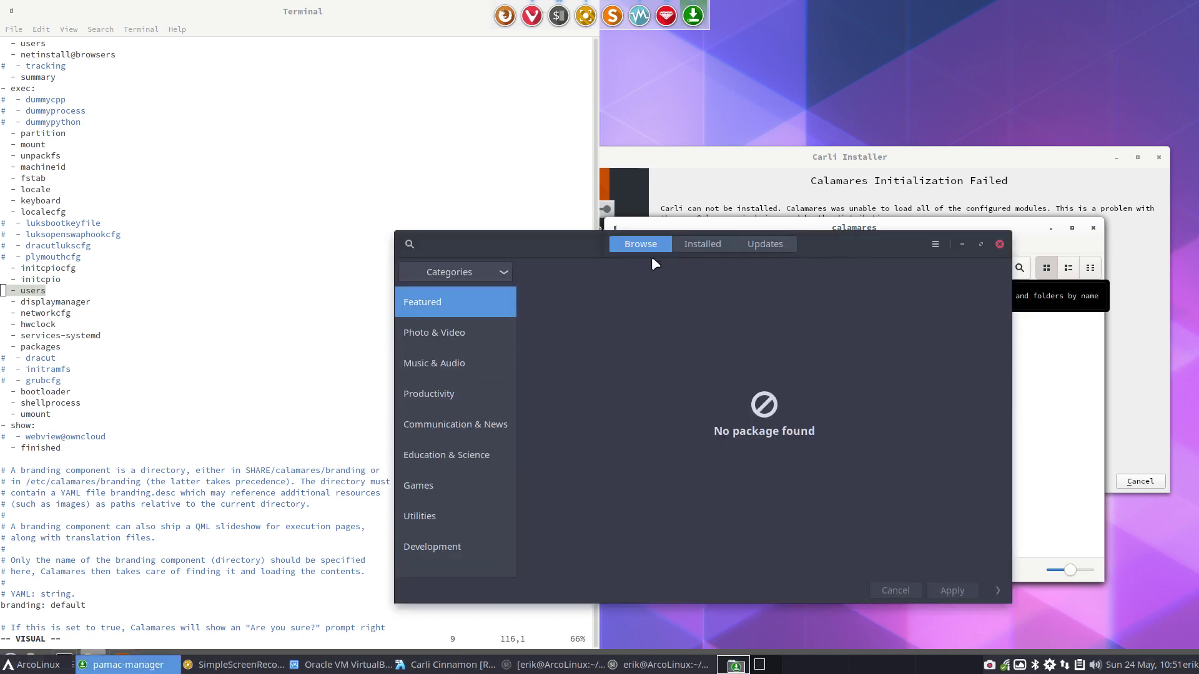
Search Pamac for 'qualit' and confirm libpwquality 1.4.2-3 is installed
{"action": "left_click", "coordinate": [409, 243]}
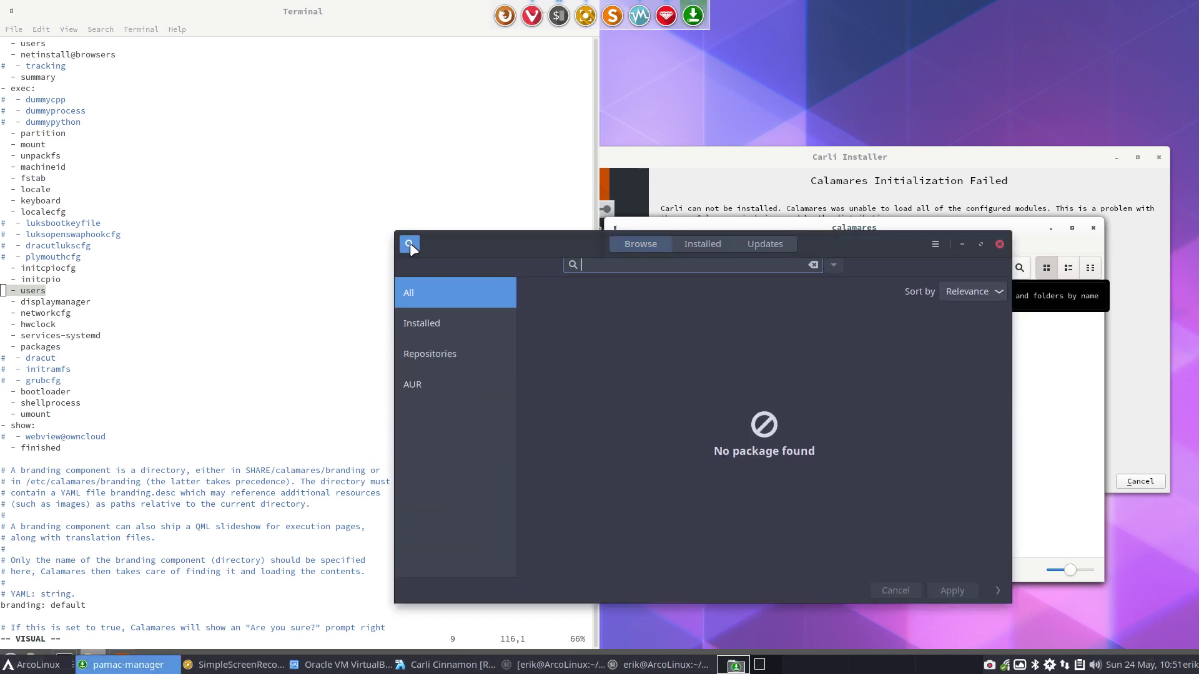
{"action": "type", "text": "qualit"}
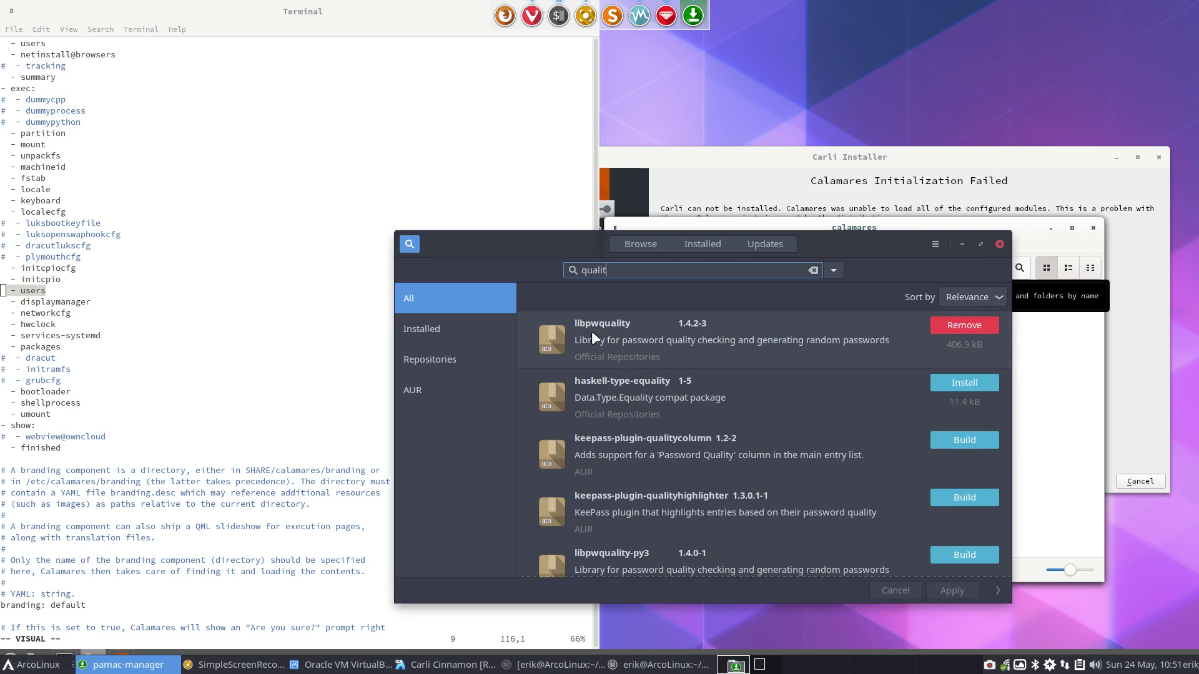
{"action": "left_click_drag", "start_coordinate": [819, 255], "coordinate": [951, 61]}
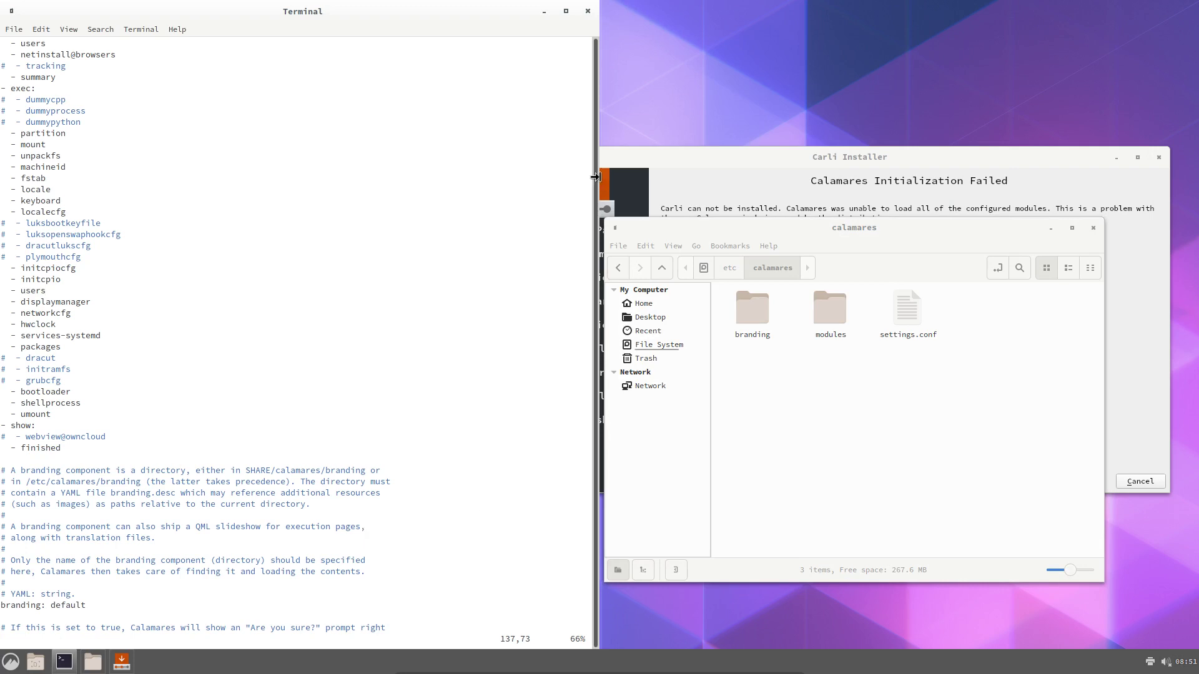
Open a terminal in the Desktop folder and switch the keyboard layout with 'setxkbmap be'
{"action": "right_click", "coordinate": [664, 107]}
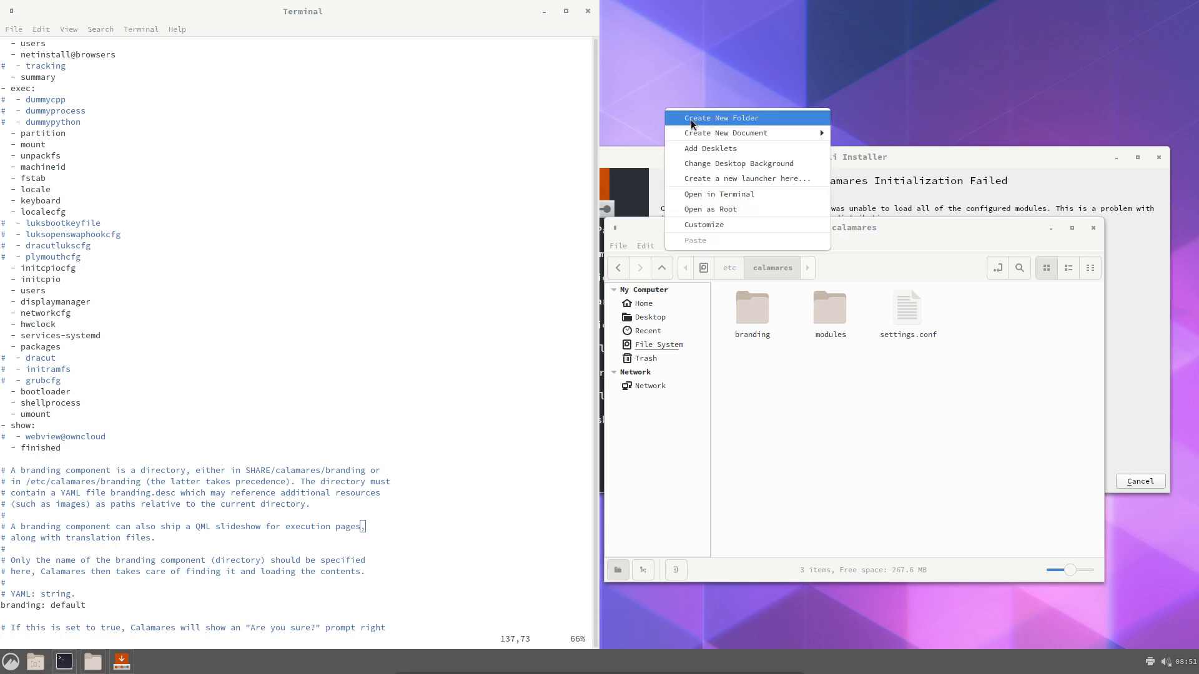
{"action": "left_click", "coordinate": [736, 194]}
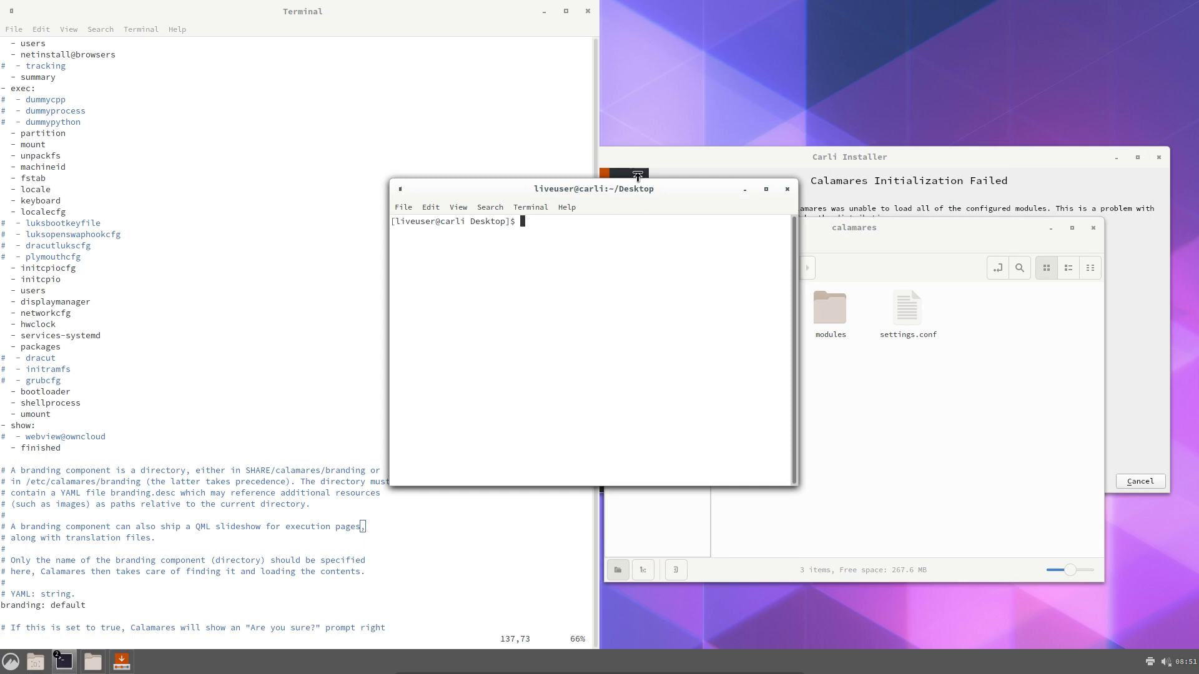
{"action": "left_click_drag", "start_coordinate": [630, 188], "coordinate": [428, 331]}
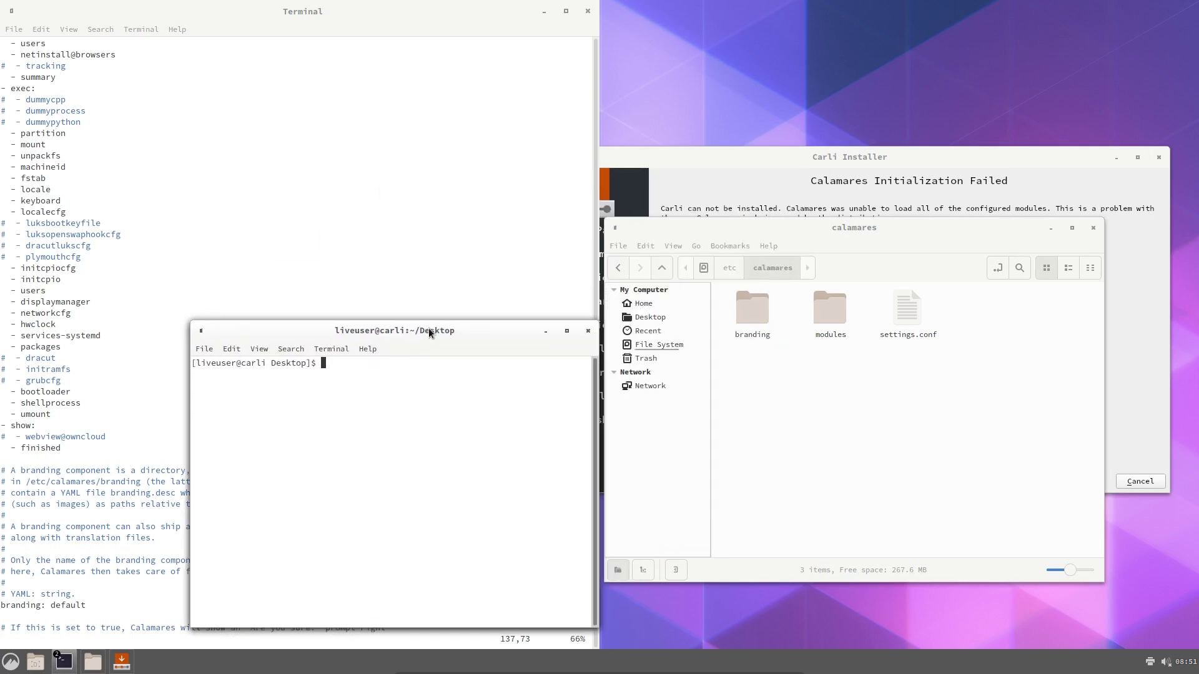
{"action": "type", "text": "sudo pac"}
{"action": "key", "text": "BackSpace"}
{"action": "key", "text": "BackSpace"}
{"action": "key", "text": "BackSpace"}
{"action": "key", "text": "BackSpace"}
{"action": "key", "text": "BackSpace"}
{"action": "key", "text": "BackSpace"}
{"action": "key", "text": "BackSpace"}
{"action": "type", "text": "etr"}
{"action": "key", "text": "BackSpace"}
{"action": "type", "text": "xkbmap be"}
{"action": "key", "text": "Return"}
Run 'sudo pacman -S libpwquality', which fails with 'target not found'
{"action": "type", "text": "sudo pacma"}
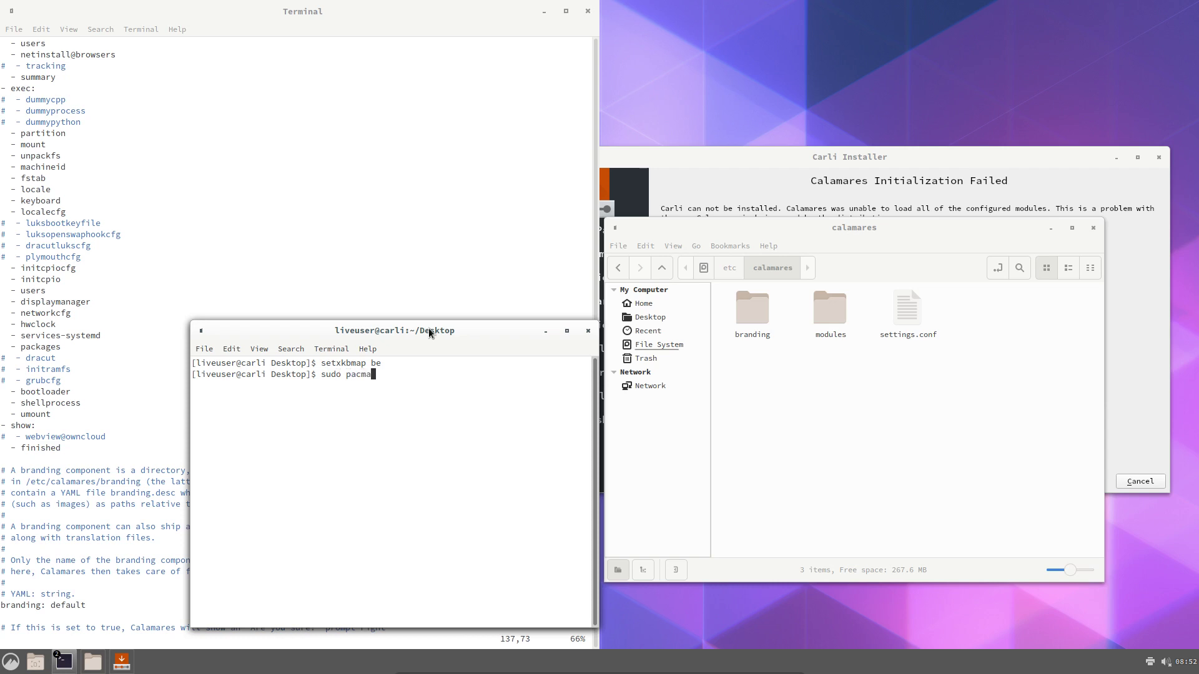
{"action": "type", "text": "n -R libp"}
{"action": "mouse_move", "coordinate": [568, 672]}
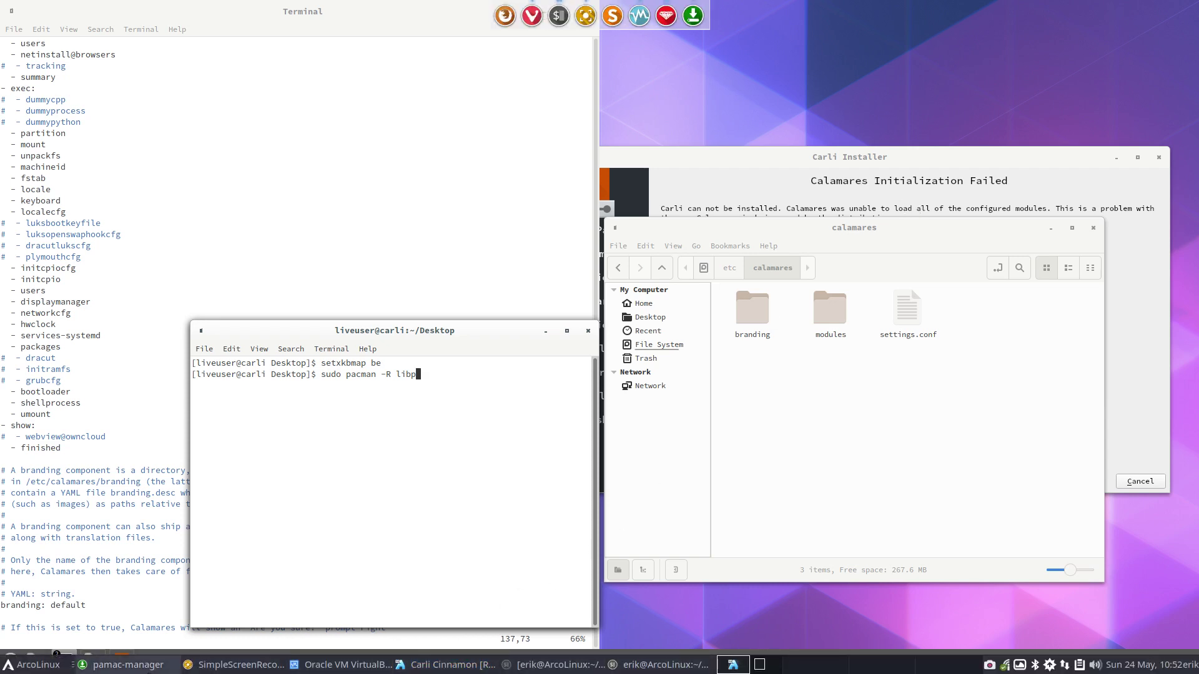
{"action": "left_click", "coordinate": [149, 671]}
{"action": "left_click", "coordinate": [399, 404]}
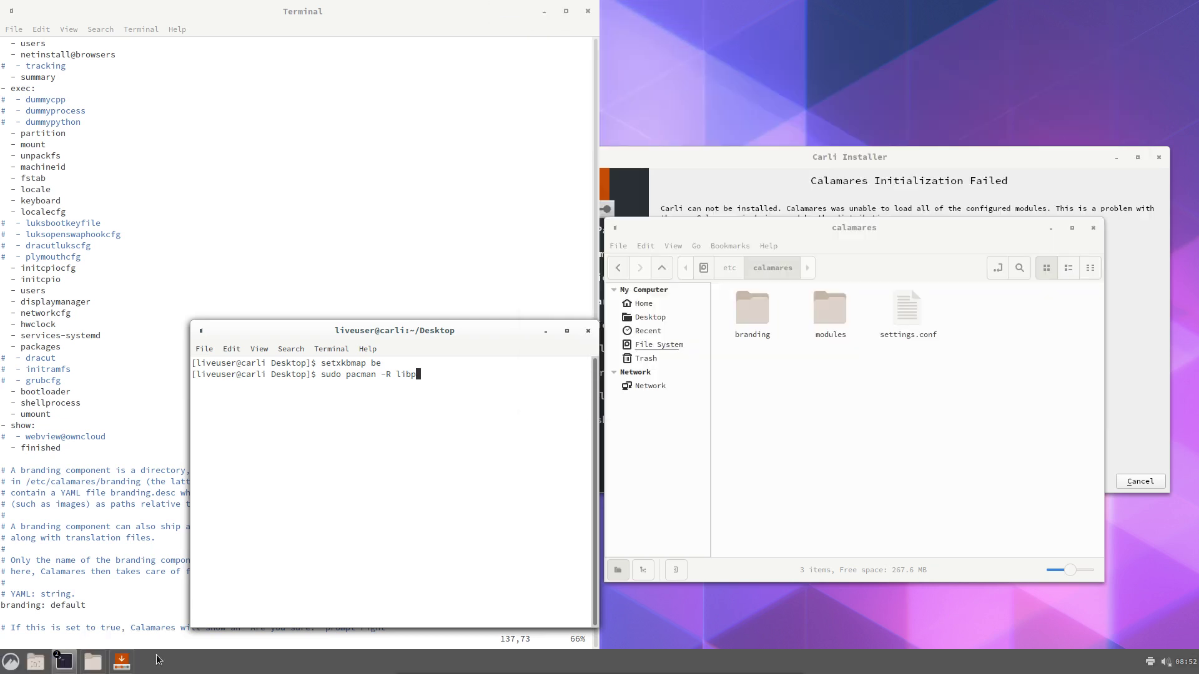
{"action": "type", "text": "waqu"}
{"action": "key", "text": "BackSpace"}
{"action": "key", "text": "BackSpace"}
{"action": "key", "text": "BackSpace"}
{"action": "key", "text": "BackSpace"}
{"action": "key", "text": "BackSpace"}
{"action": "key", "text": "BackSpace"}
{"action": "key", "text": "BackSpace"}
{"action": "key", "text": "BackSpace"}
{"action": "key", "text": "BackSpace"}
{"action": "key", "text": "BackSpace"}
{"action": "type", "text": "S libpwquality"}
{"action": "key", "text": "Return"}
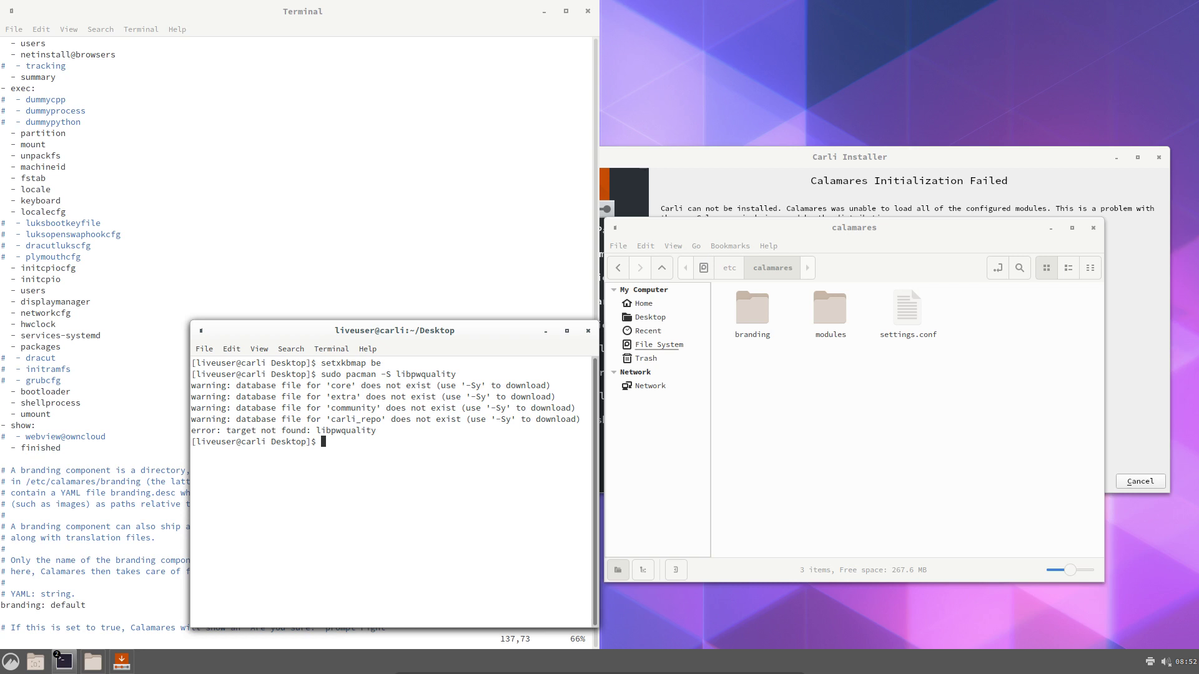
Sync and upgrade the package databases with 'sudo pacman -Syyu'
{"action": "type", "text": "update"}
{"action": "key", "text": "Return"}
{"action": "type", "text": "sudpac"}
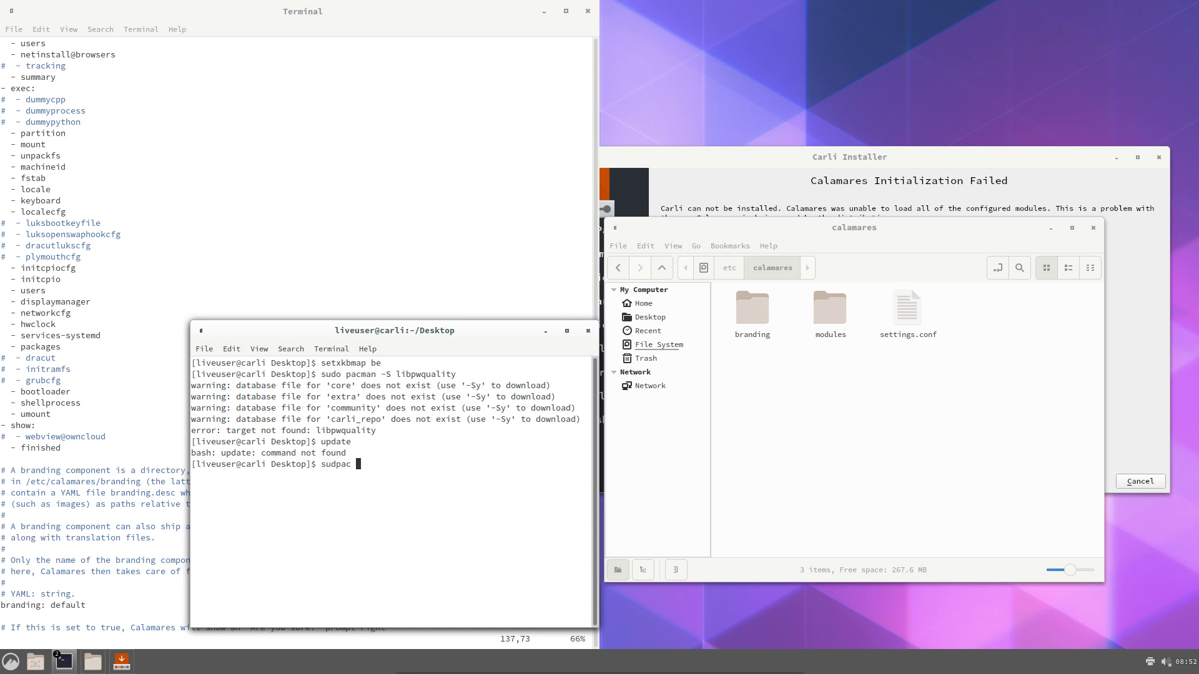
{"action": "key", "text": "BackSpace"}
{"action": "type", "text": "o pacman-S yyu"}
{"action": "key", "text": "Return"}
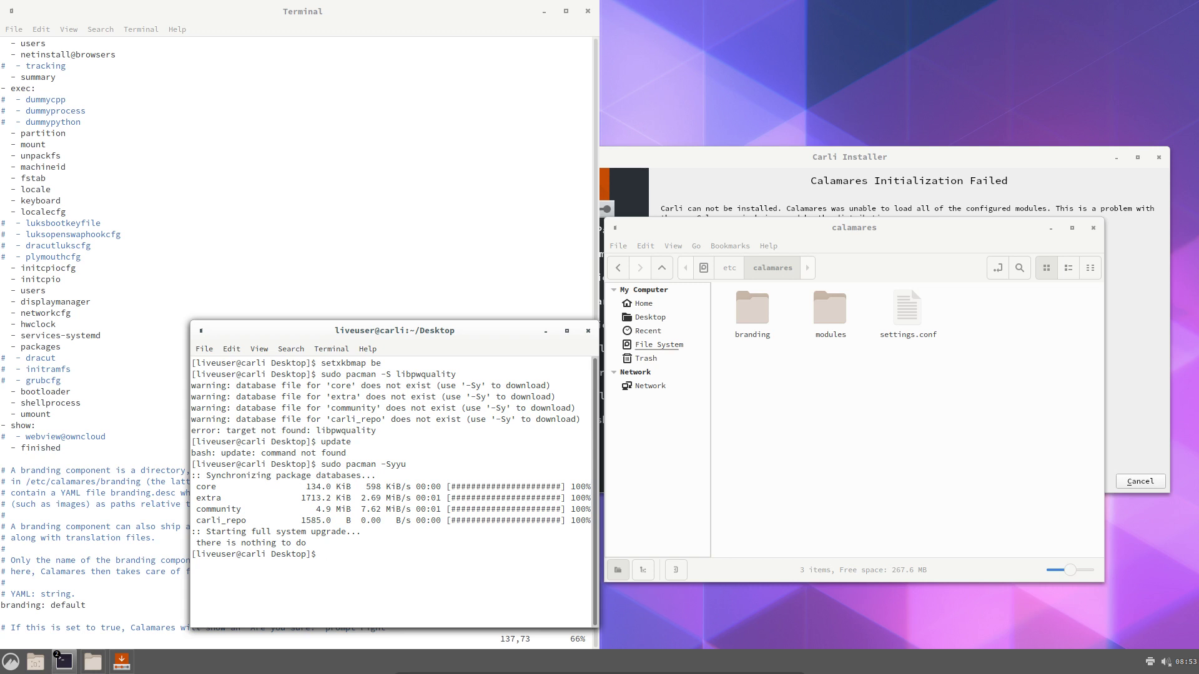
Install libpwquality 1.4.2-3 with 'sudo pacman -S libpwquality', confirming the prompt
{"action": "type", "text": "sudo pacman -S libpw"}
{"action": "key", "text": "Tab"}
{"action": "key", "text": "Return"}
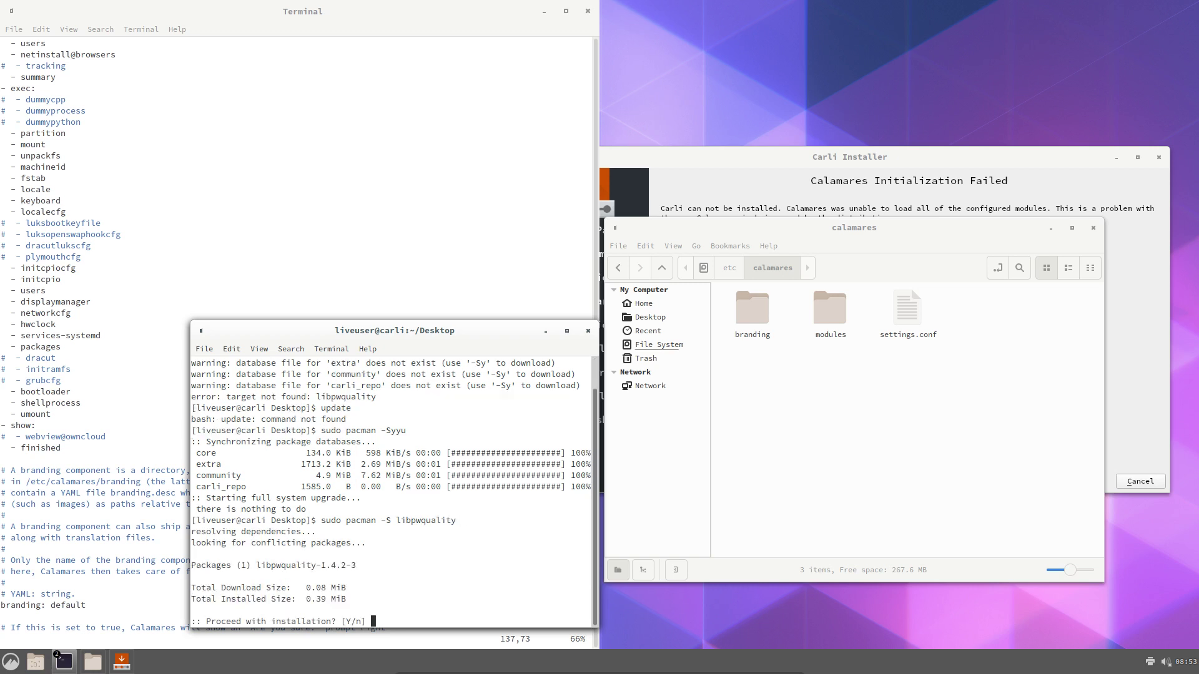
{"action": "key", "text": "Return"}
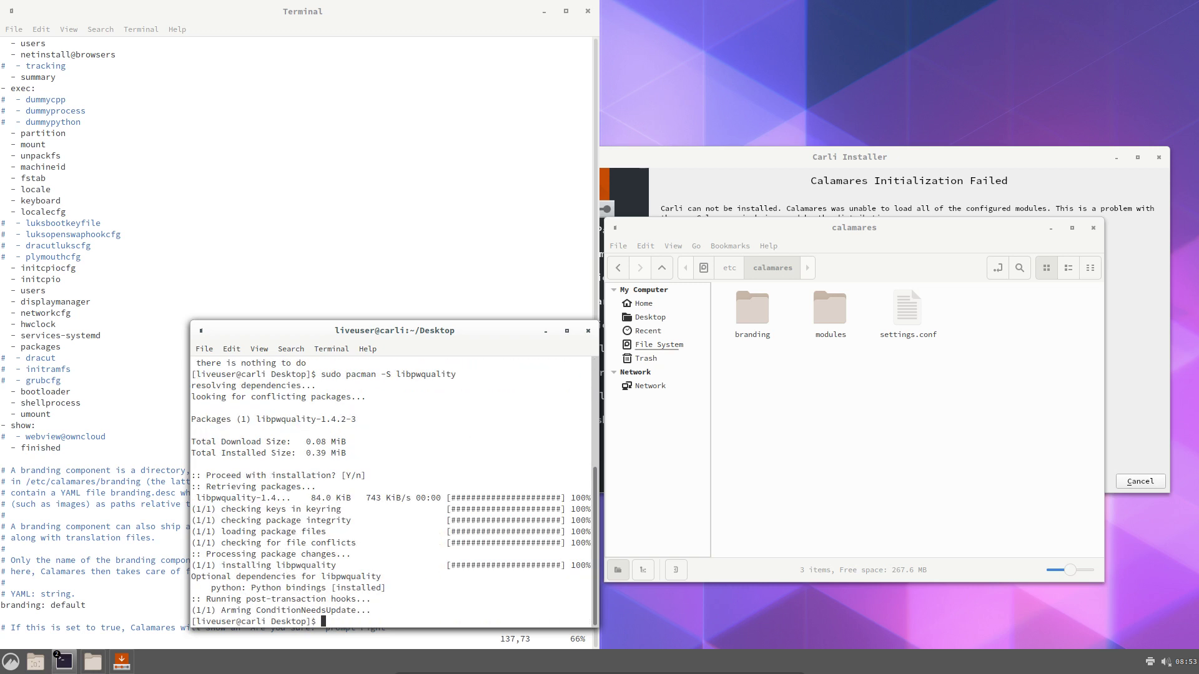
Close the failed Carli Installer and confirm cancelling the installation
{"action": "left_click", "coordinate": [1067, 157]}
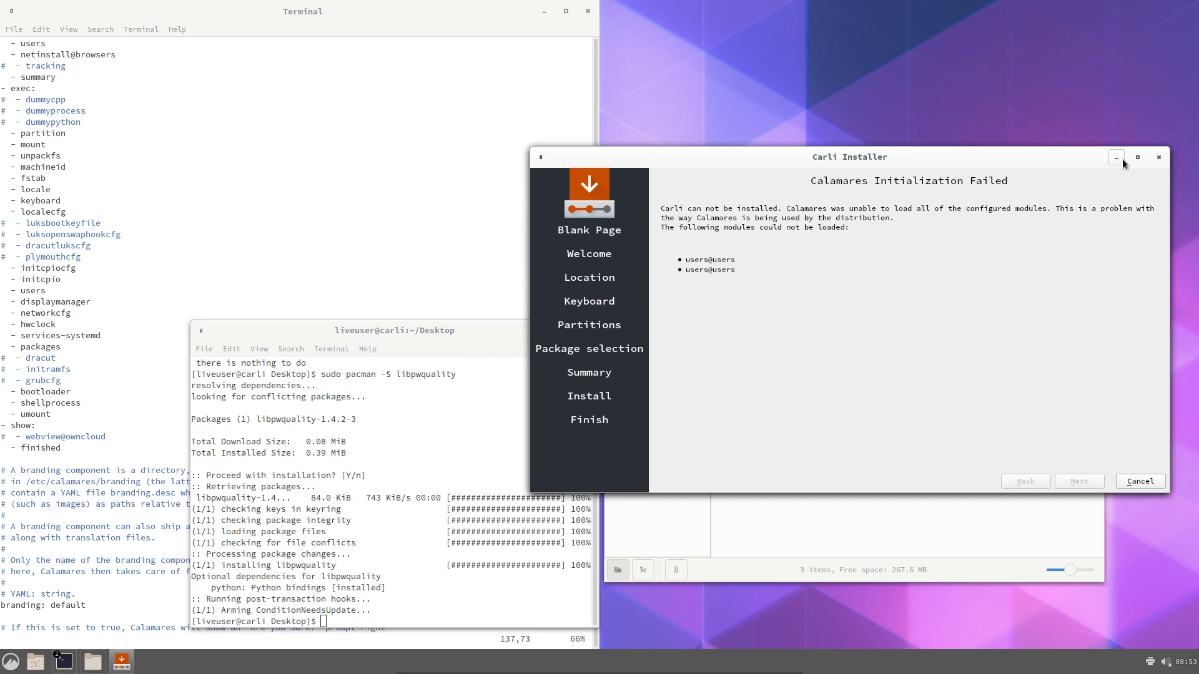
{"action": "left_click", "coordinate": [1159, 158]}
{"action": "left_click", "coordinate": [913, 322]}
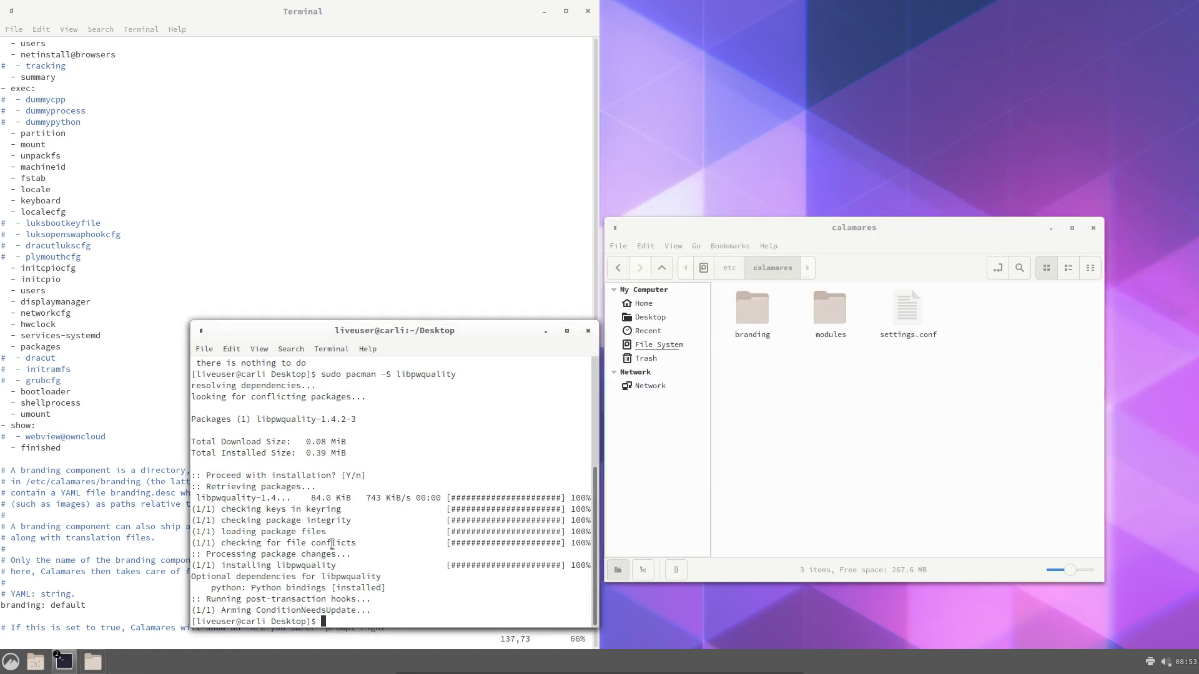
Relaunch the installer with 'pkexec calamares', reach its Welcome page, then cancel and close it
{"action": "type", "text": "sudo c"}
{"action": "key", "text": "BackSpace"}
{"action": "key", "text": "BackSpace"}
{"action": "key", "text": "BackSpace"}
{"action": "key", "text": "BackSpace"}
{"action": "key", "text": "BackSpace"}
{"action": "key", "text": "BackSpace"}
{"action": "type", "text": "pkexec calamares"}
{"action": "key", "text": "Return"}
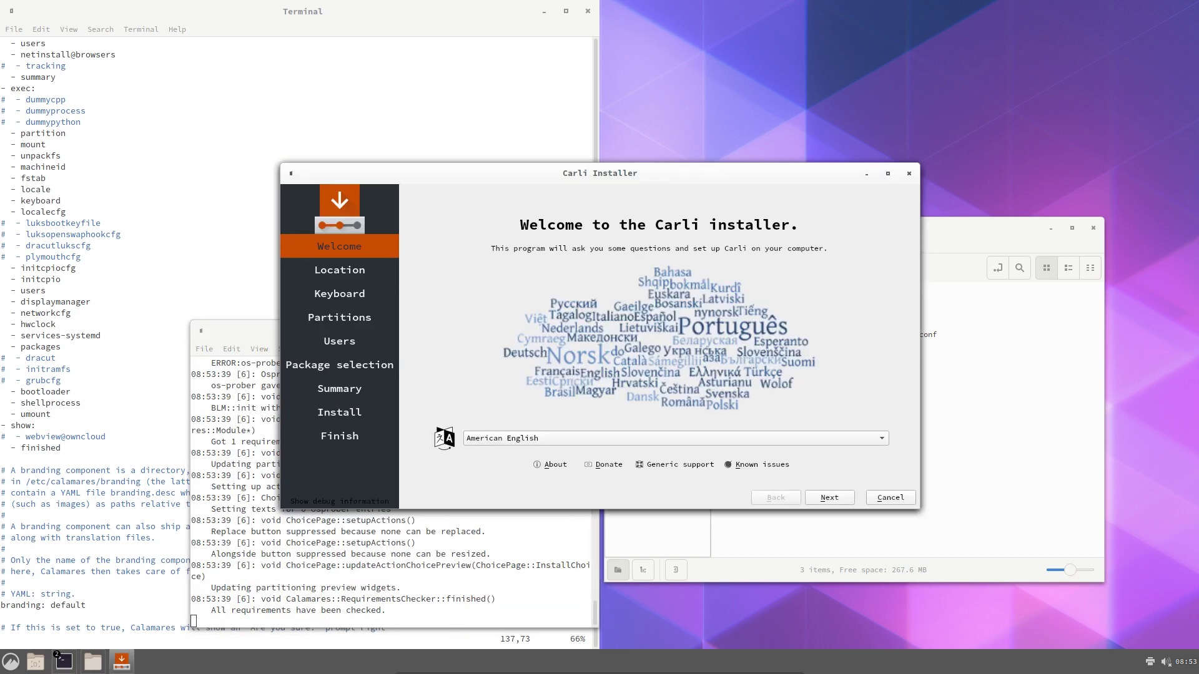
{"action": "left_click", "coordinate": [909, 174]}
{"action": "left_click", "coordinate": [666, 340]}
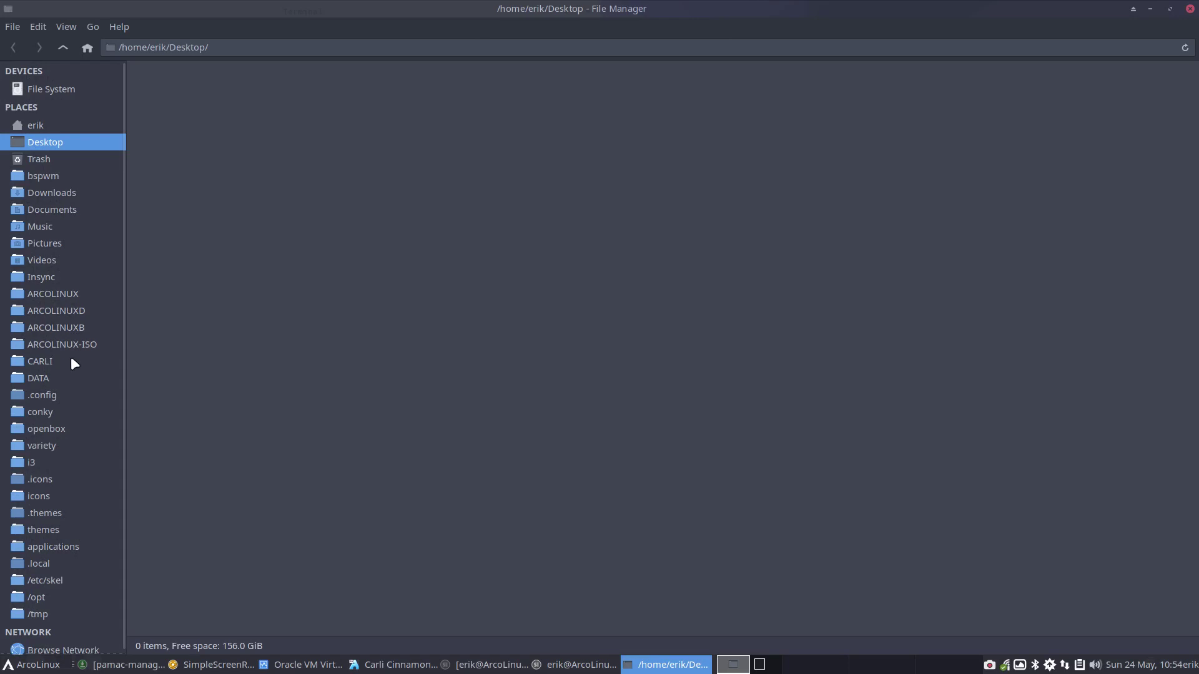
Open PKGBUILD from CARLI/carli-pkgbuild/calamares/calamares-3.2.24-1 in Sublime Text
{"action": "left_click", "coordinate": [70, 360]}
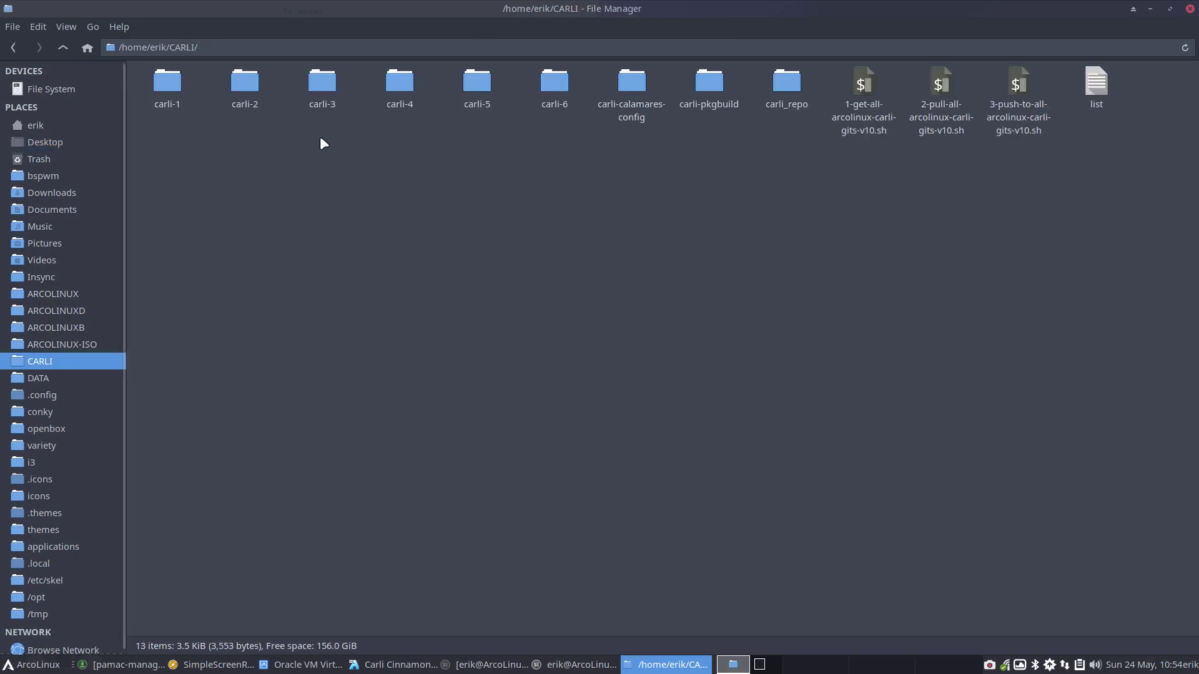
{"action": "double_click", "coordinate": [633, 80]}
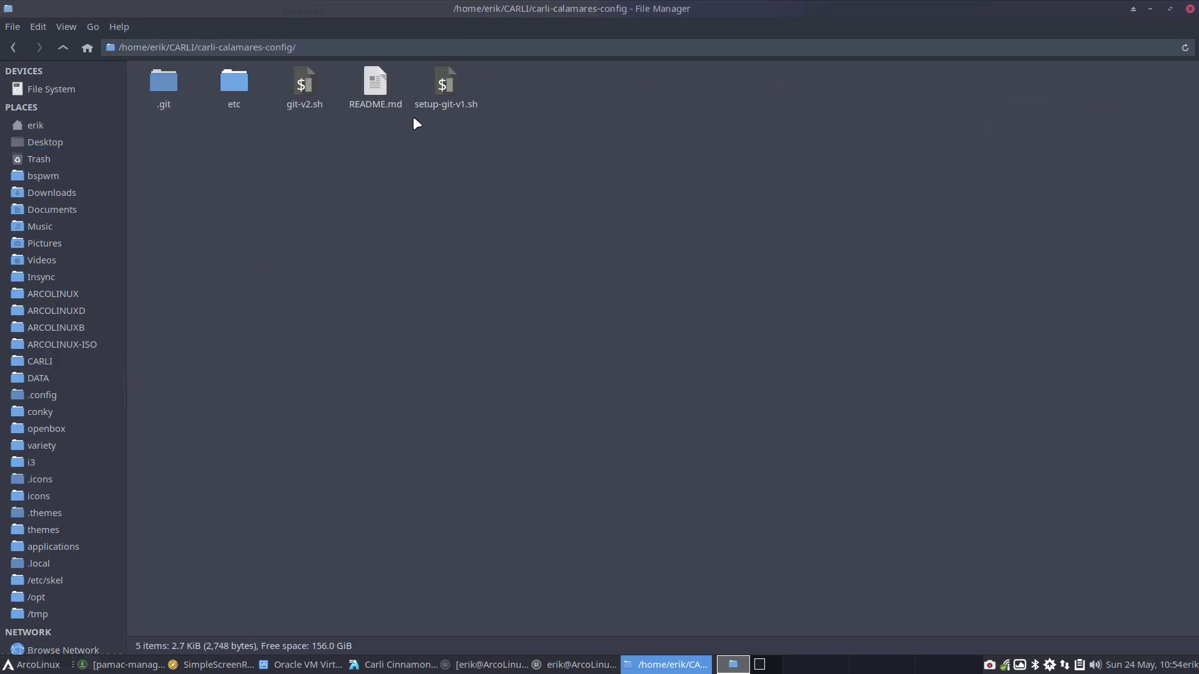
{"action": "left_click", "coordinate": [63, 47]}
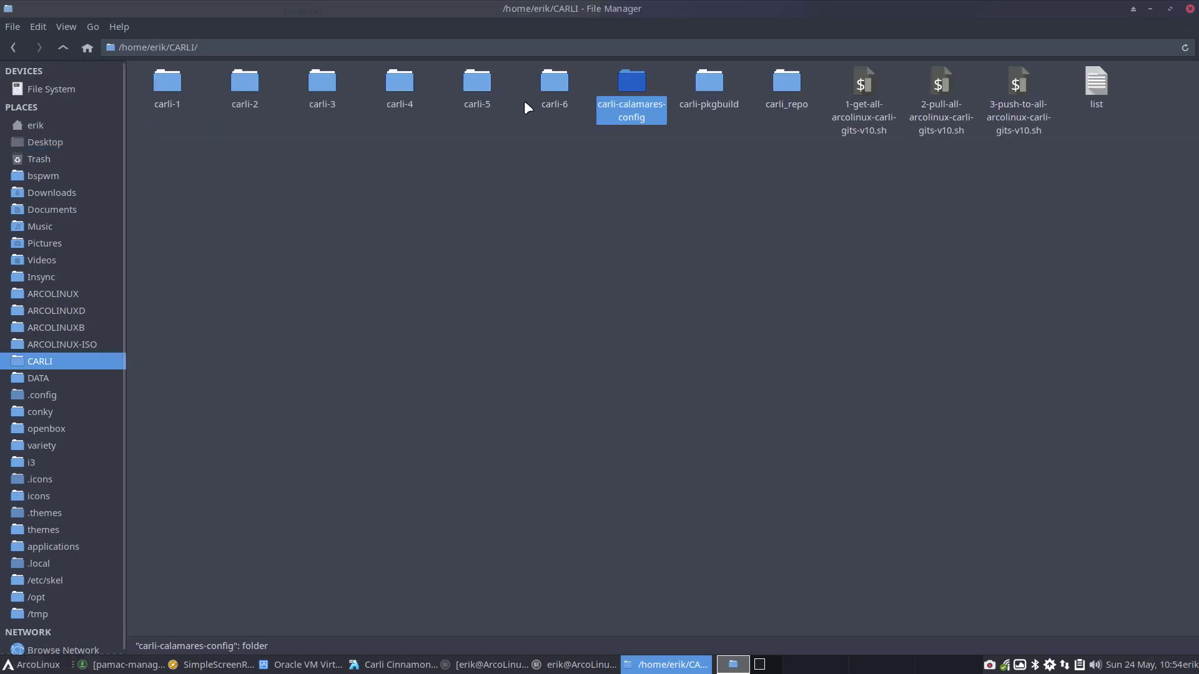
{"action": "double_click", "coordinate": [709, 82]}
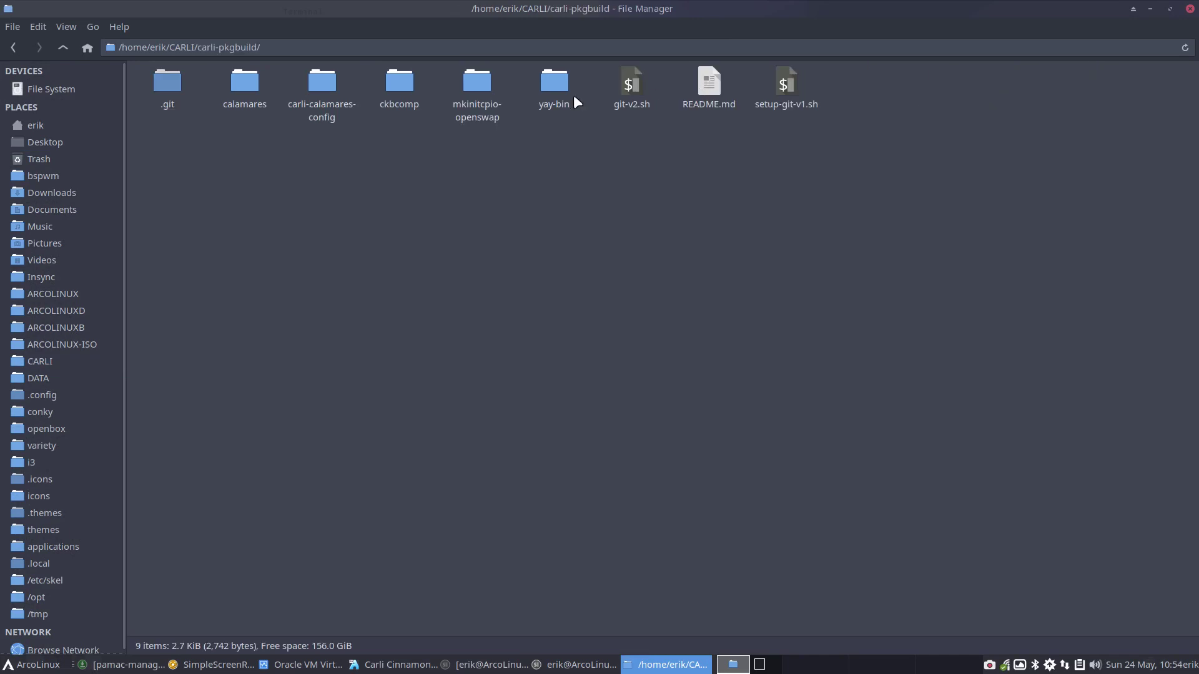
{"action": "double_click", "coordinate": [254, 90]}
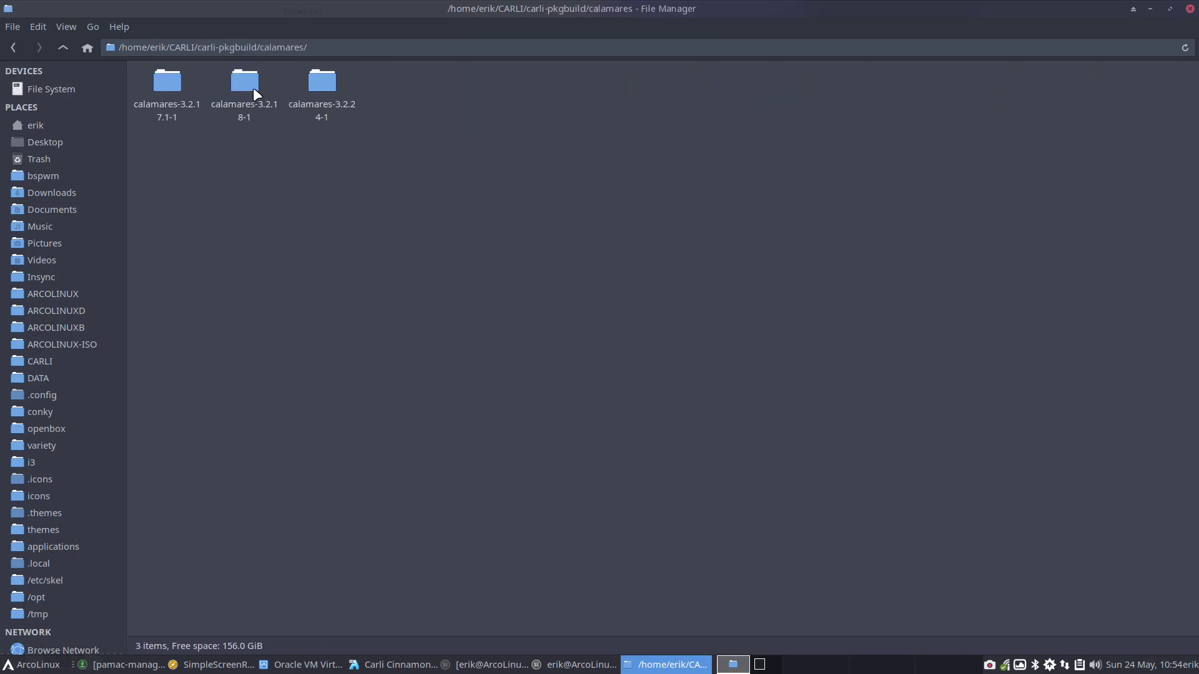
{"action": "double_click", "coordinate": [320, 81]}
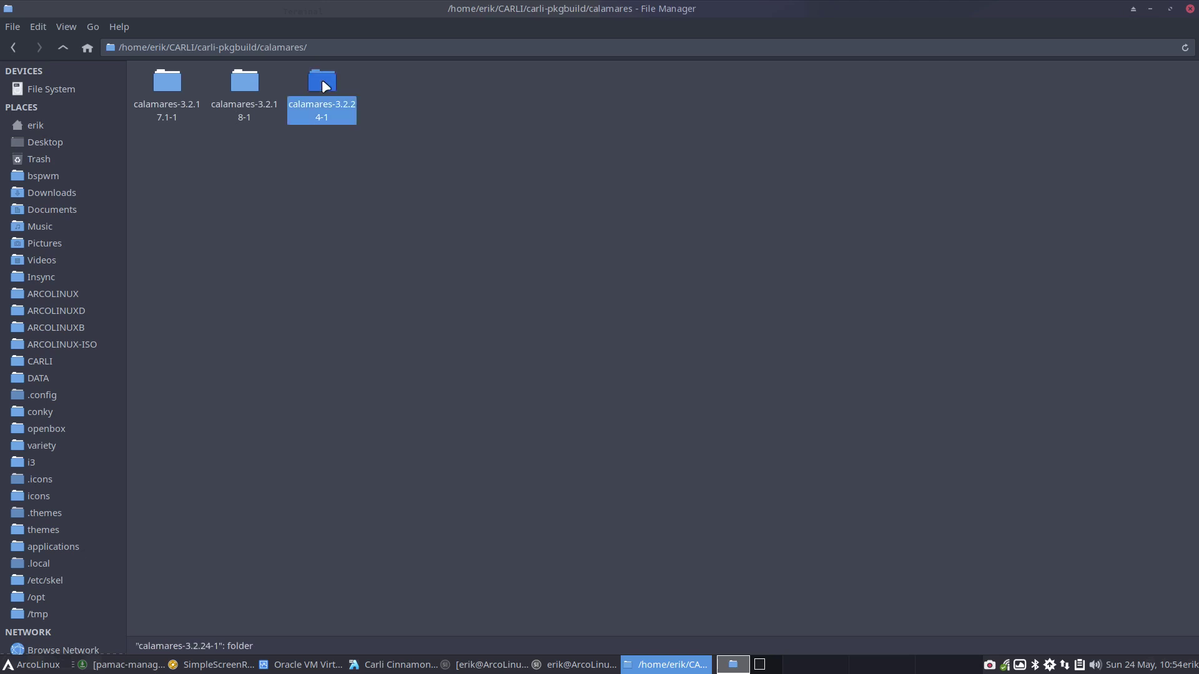
{"action": "double_click", "coordinate": [264, 105]}
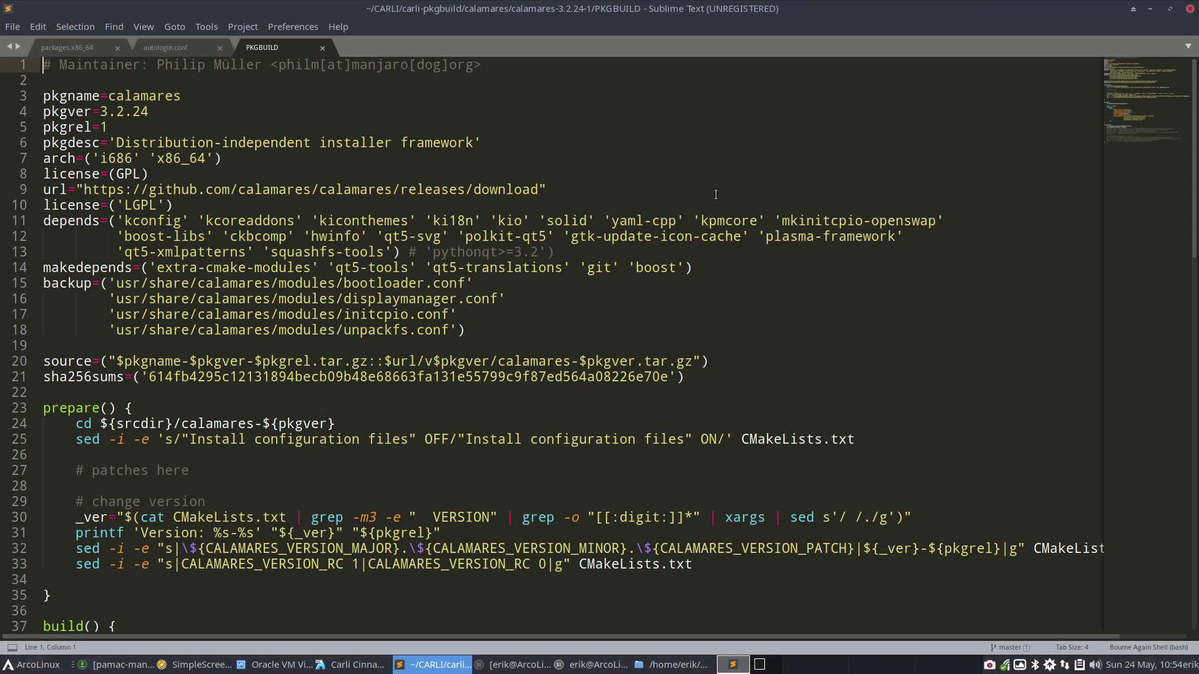
Append 'libpwquality' after 'squashfs-tools' in the depends list and press Ctrl+S
{"action": "left_click", "coordinate": [392, 253]}
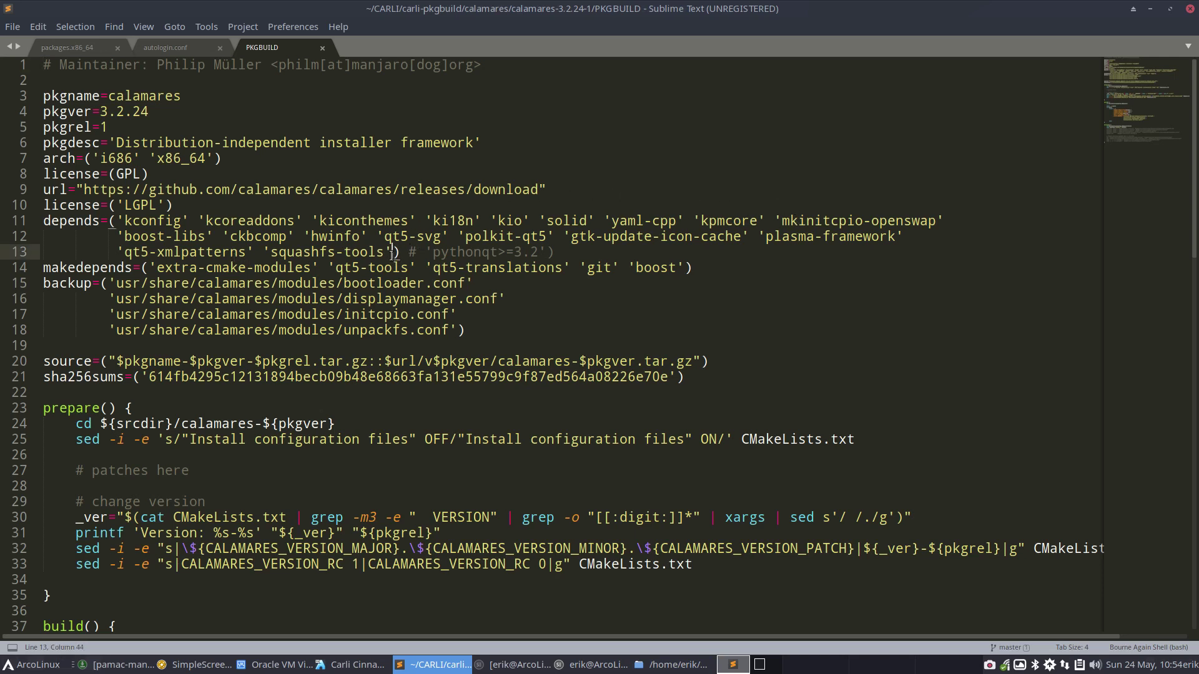
{"action": "type", "text": "'l"}
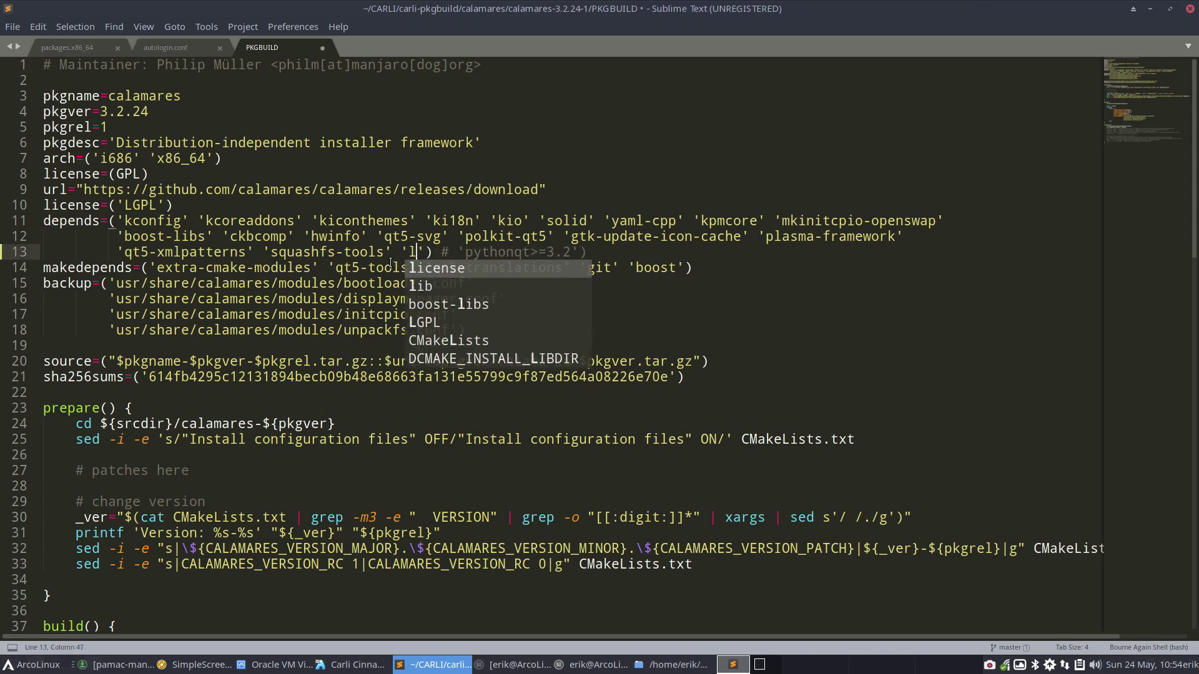
{"action": "type", "text": "ibpwq"}
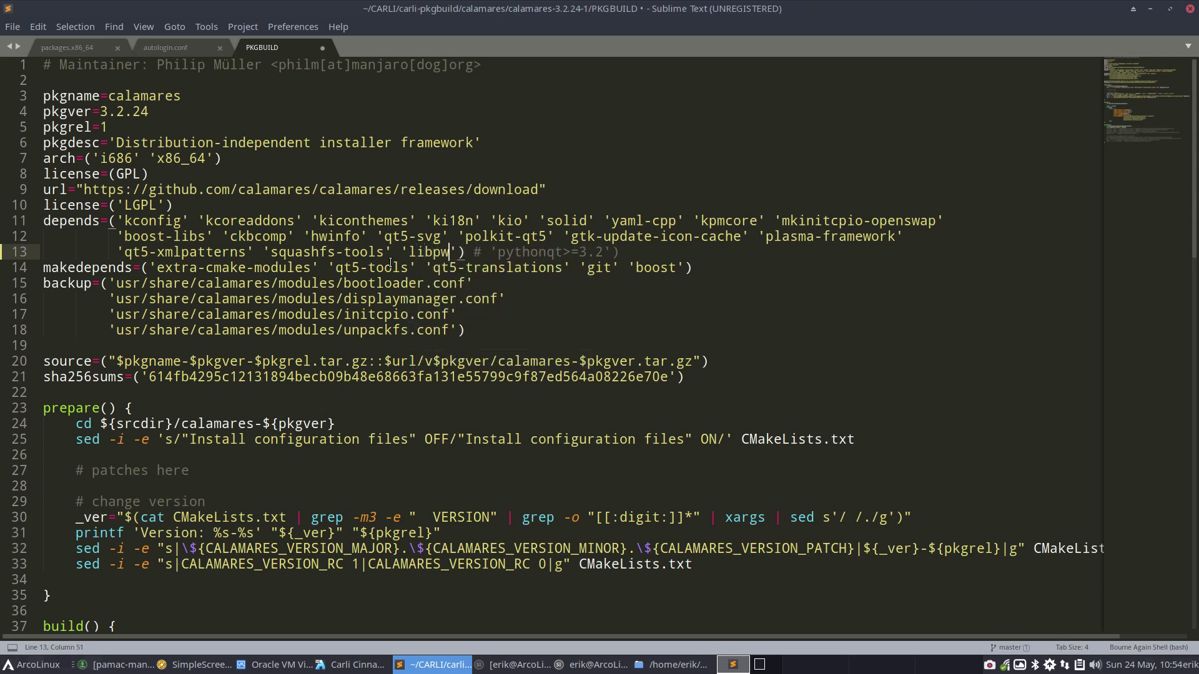
{"action": "type", "text": "uality"}
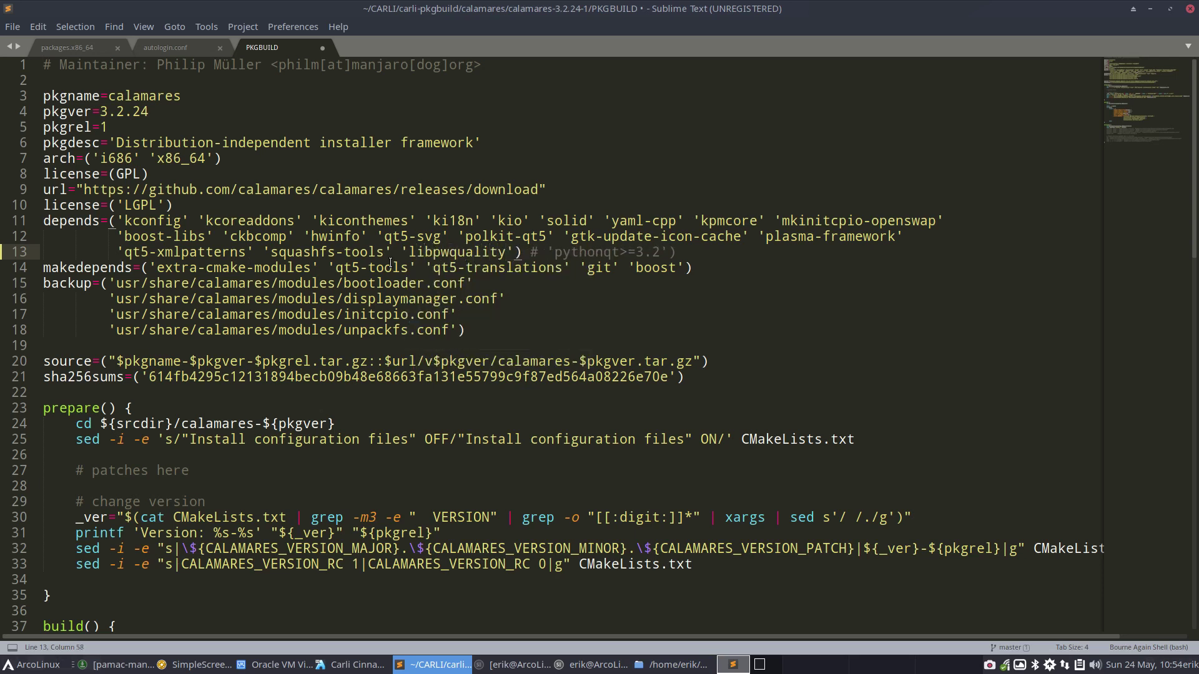
{"action": "key", "text": "ctrl+s"}
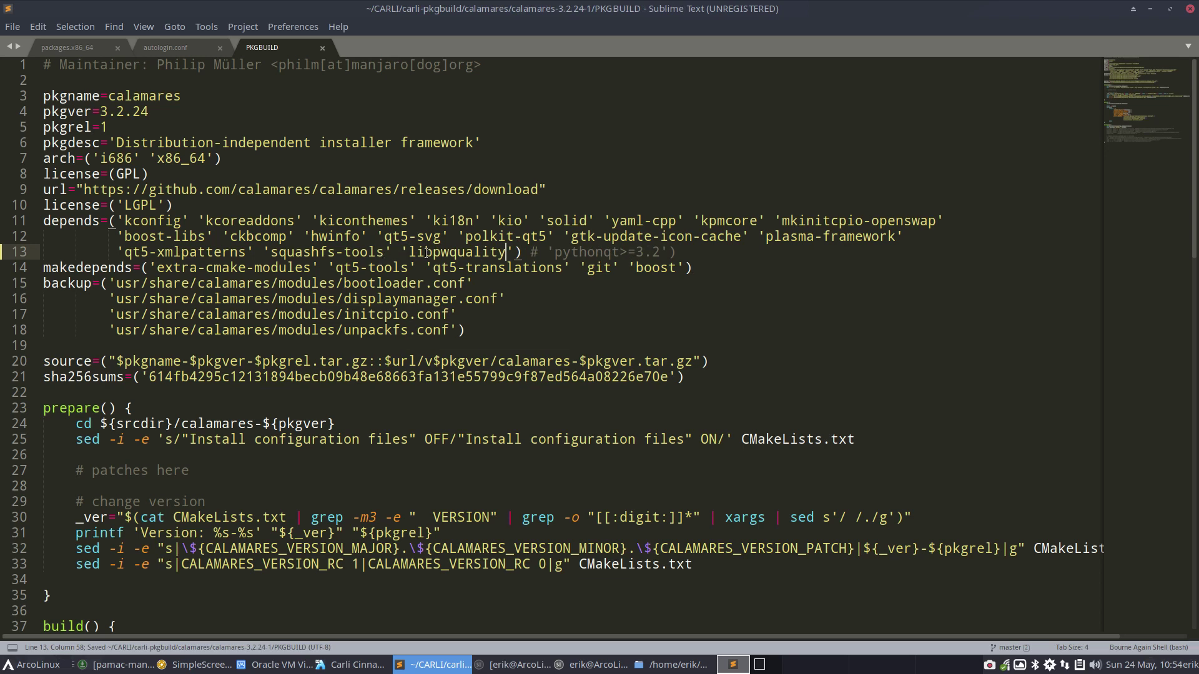
{"action": "key", "text": "F12"}
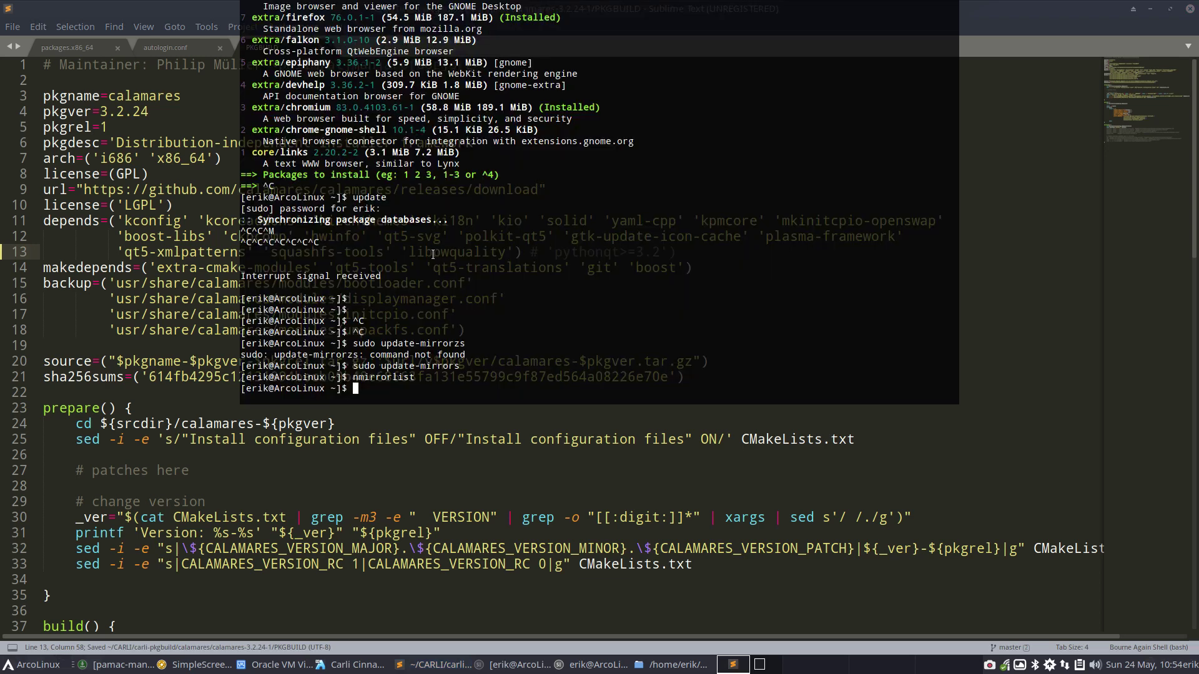
{"action": "type", "text": "sudo pacm"}
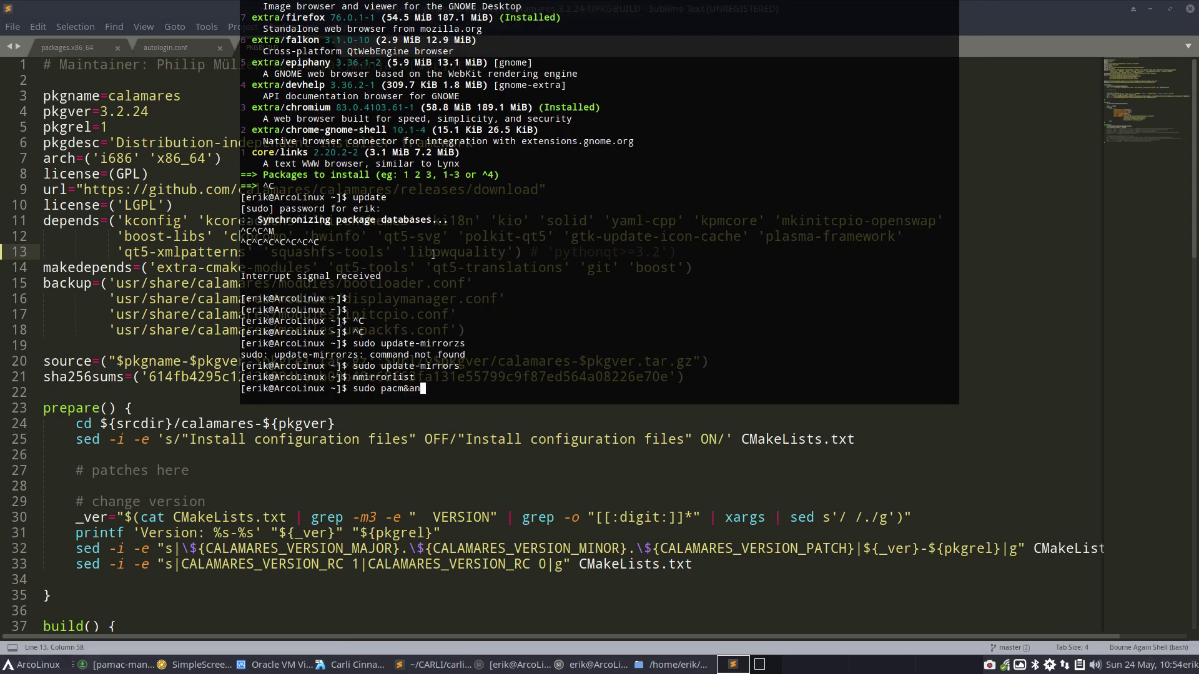
{"action": "type", "text": "an -R libpwquality"}
{"action": "key", "text": "F12"}
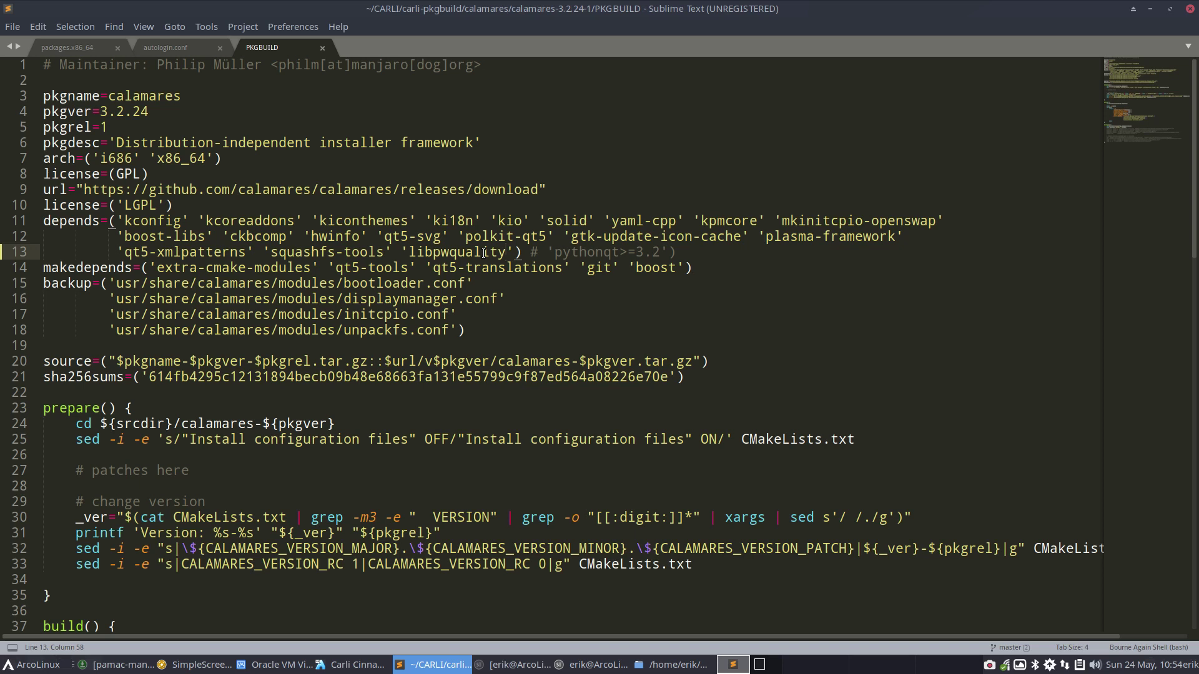
Save the PKGBUILD, close Sublime Text, and select the calamares-3.2.24-1 folder
{"action": "key", "text": "ctrl+s"}
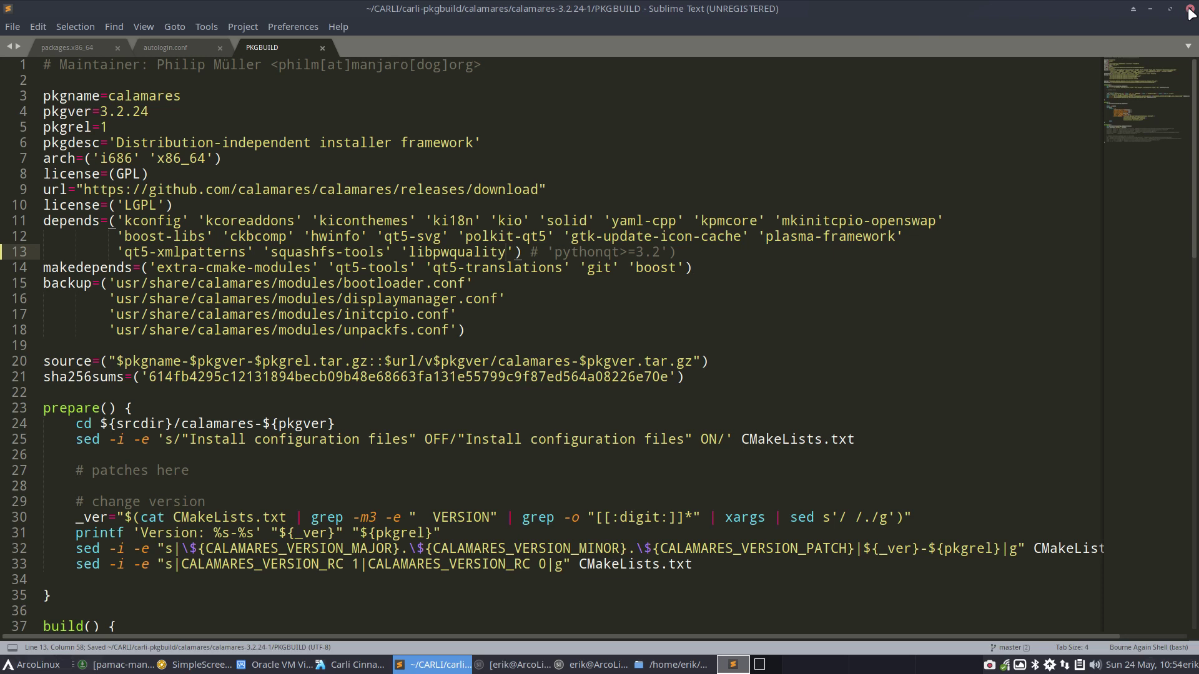
{"action": "left_click", "coordinate": [1189, 9]}
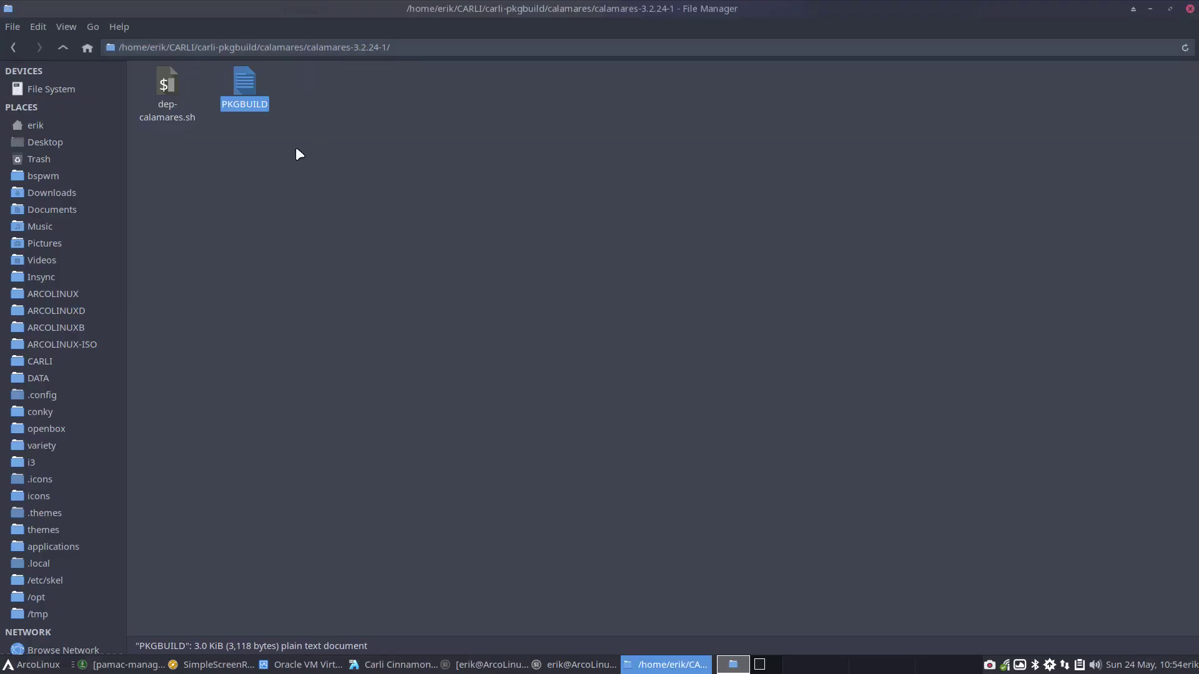
{"action": "left_click", "coordinate": [63, 49]}
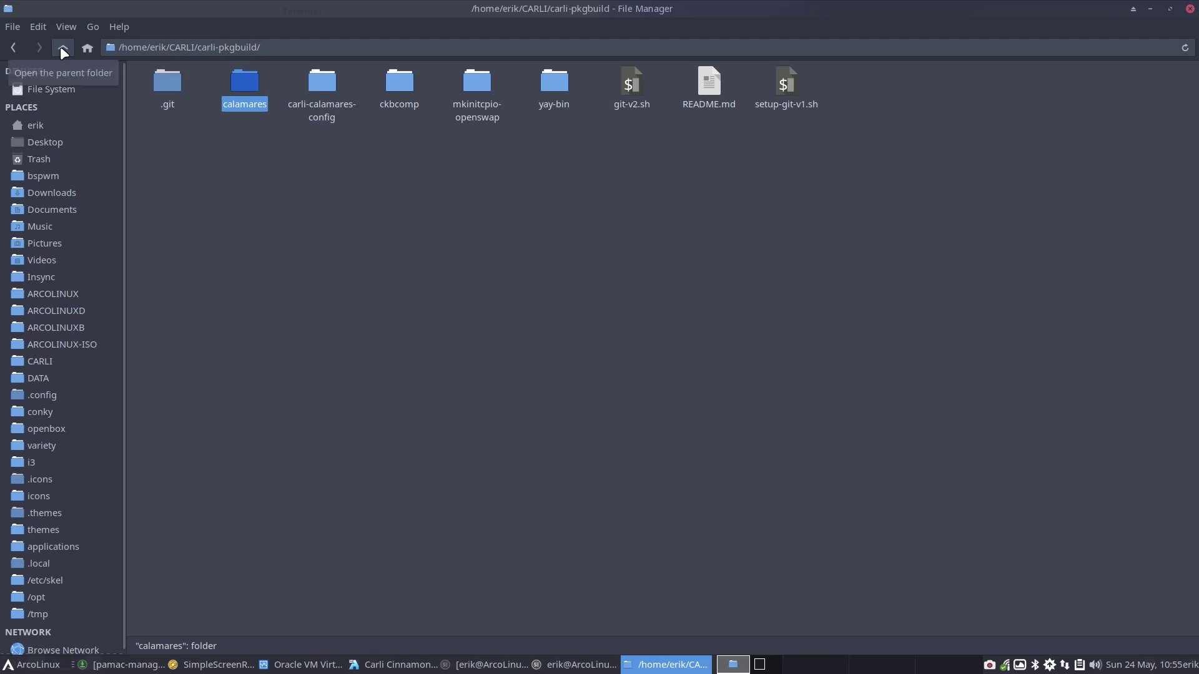
{"action": "double_click", "coordinate": [247, 84]}
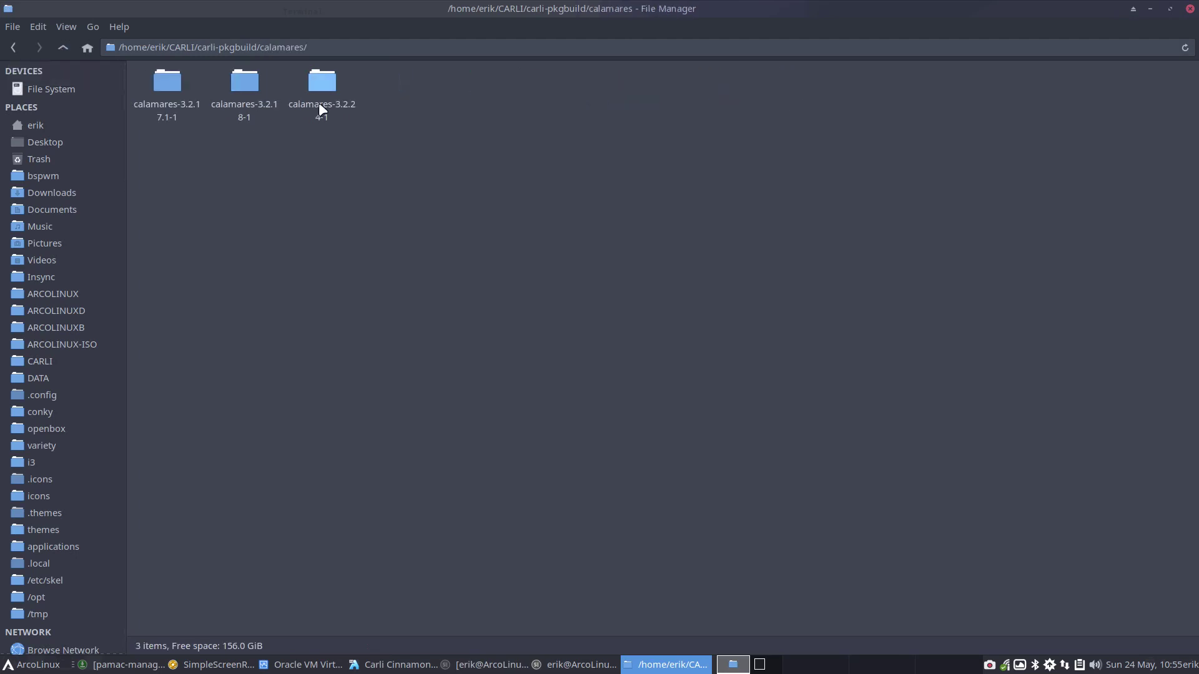
{"action": "left_click", "coordinate": [323, 86]}
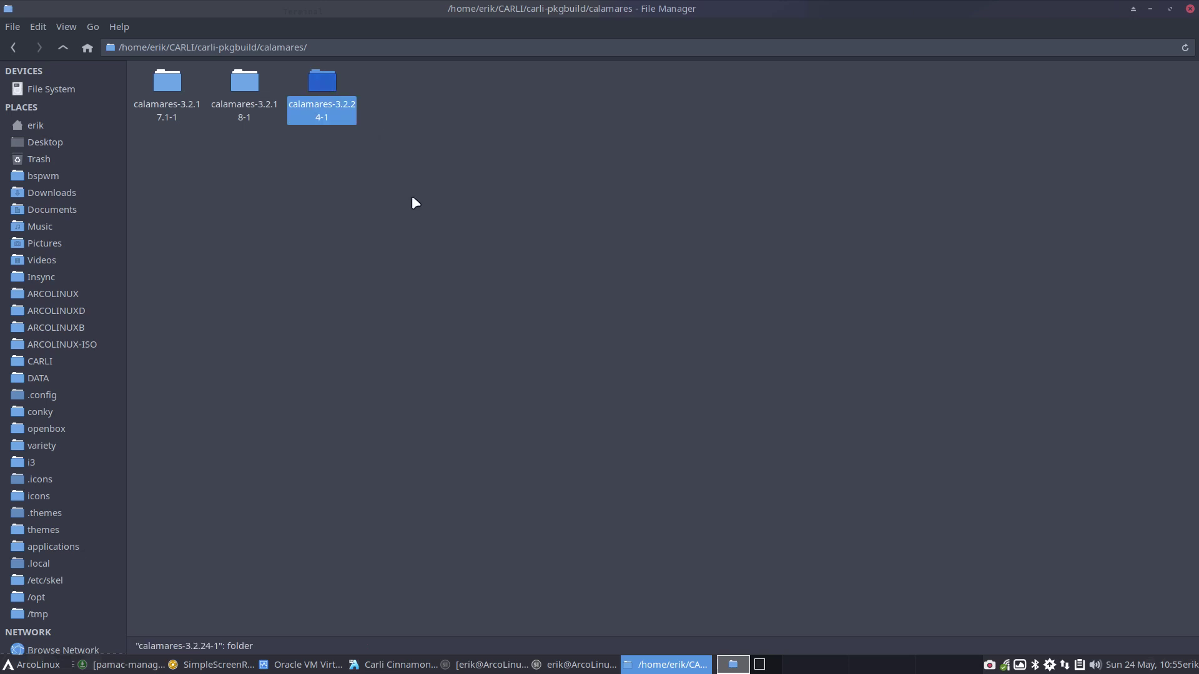
Duplicate the folder as calamares-3.2.24-2 and reopen the calamares-3.2.24-1 PKGBUILD
{"action": "key", "text": "ctrl+c"}
{"action": "key", "text": "ctrl+v"}
{"action": "key", "text": "F2"}
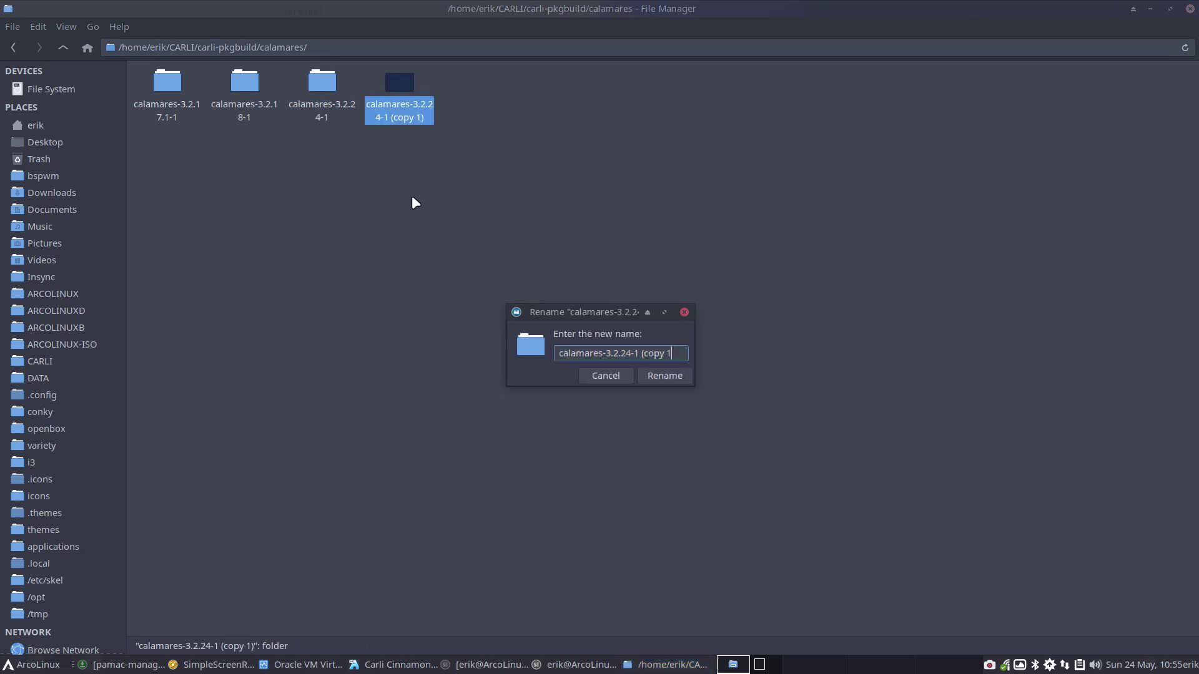
{"action": "key", "text": "BackSpace"}
{"action": "key", "text": "BackSpace"}
{"action": "key", "text": "BackSpace"}
{"action": "key", "text": "BackSpace"}
{"action": "key", "text": "BackSpace"}
{"action": "type", "text": "2"}
{"action": "key", "text": "Return"}
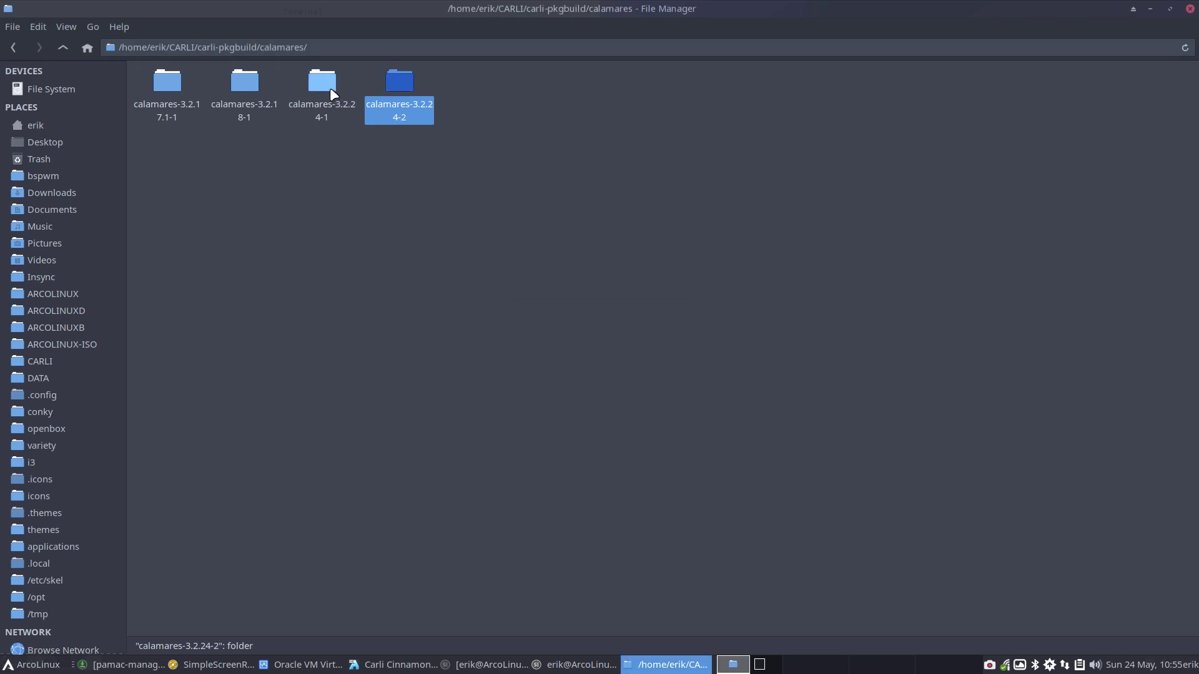
{"action": "double_click", "coordinate": [330, 87]}
{"action": "double_click", "coordinate": [257, 103]}
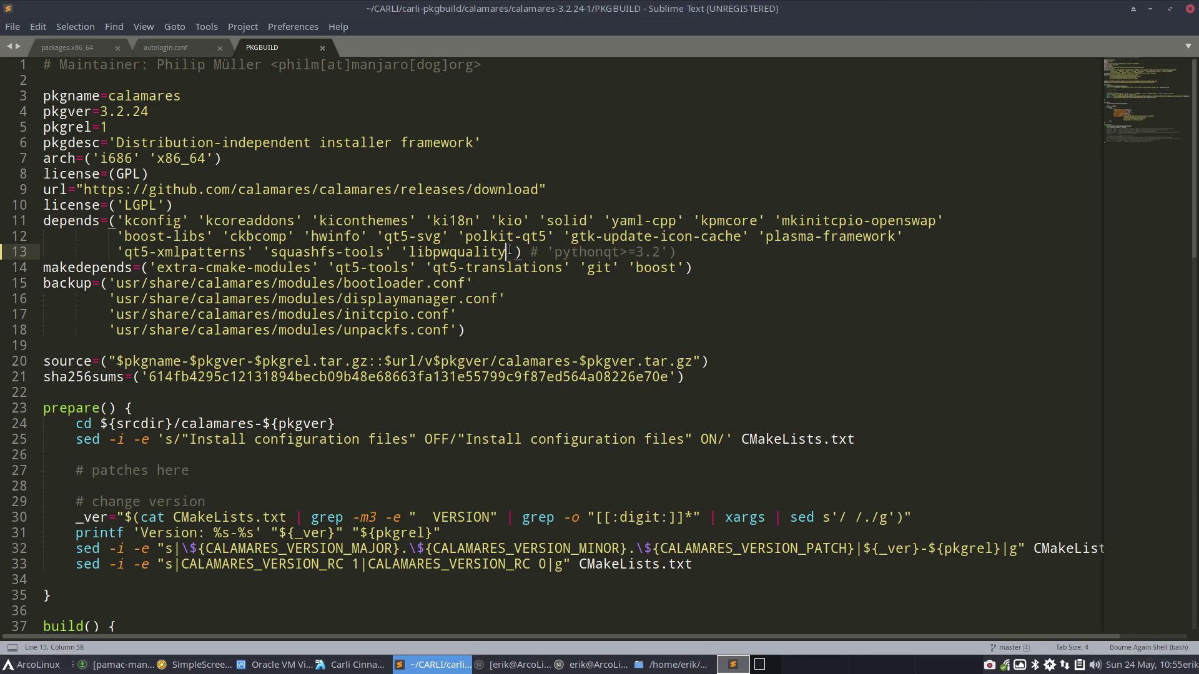
Remove libpwquality from the calamares-3.2.24-1 PKGBUILD depends, save, and close the editor
{"action": "left_click_drag", "start_coordinate": [512, 252], "coordinate": [399, 250]}
{"action": "key", "text": "BackSpace"}
{"action": "key", "text": "BackSpace"}
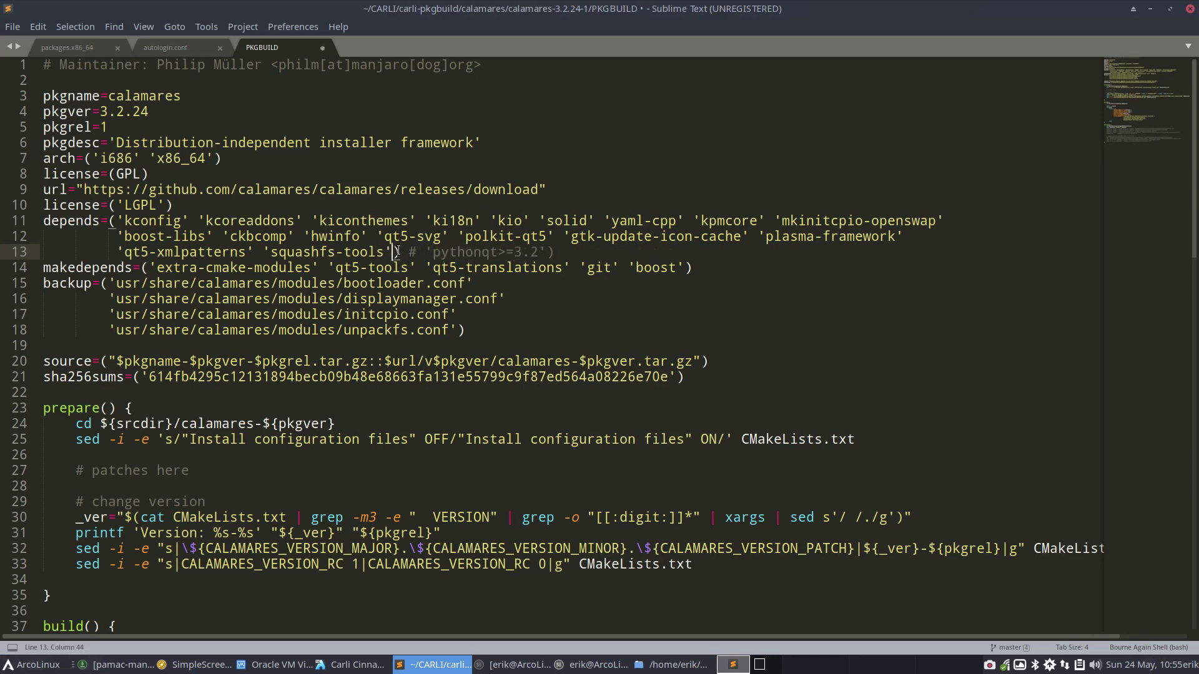
{"action": "key", "text": "ctrl+s"}
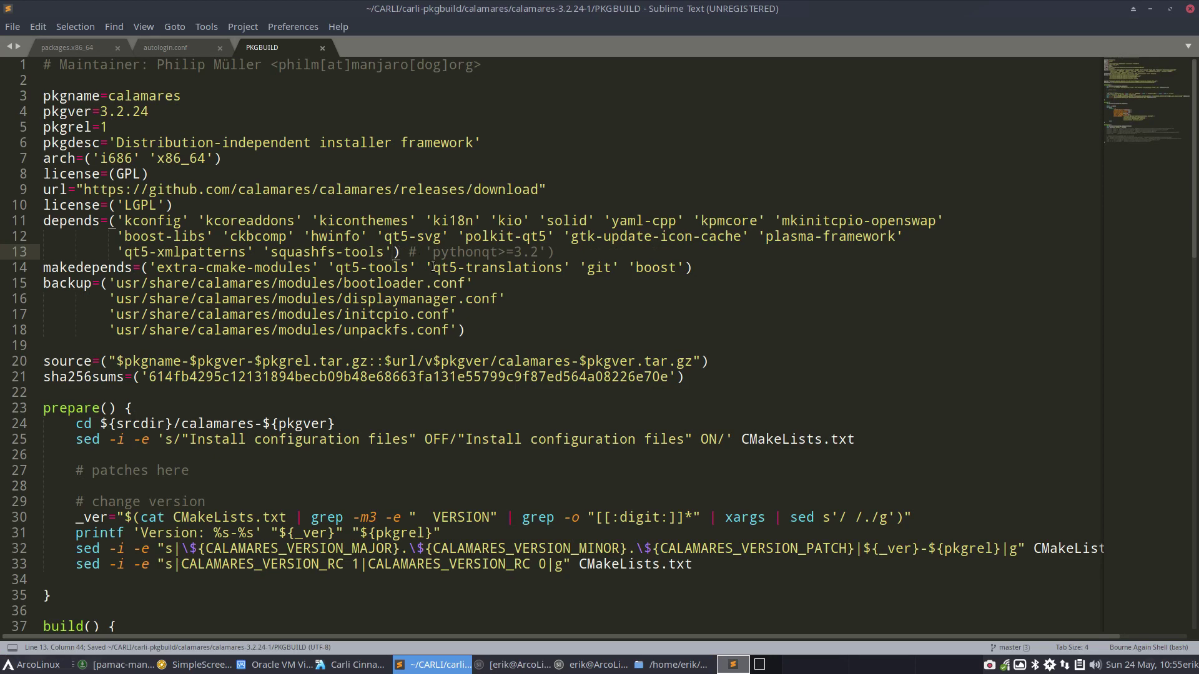
{"action": "left_click", "coordinate": [1190, 8]}
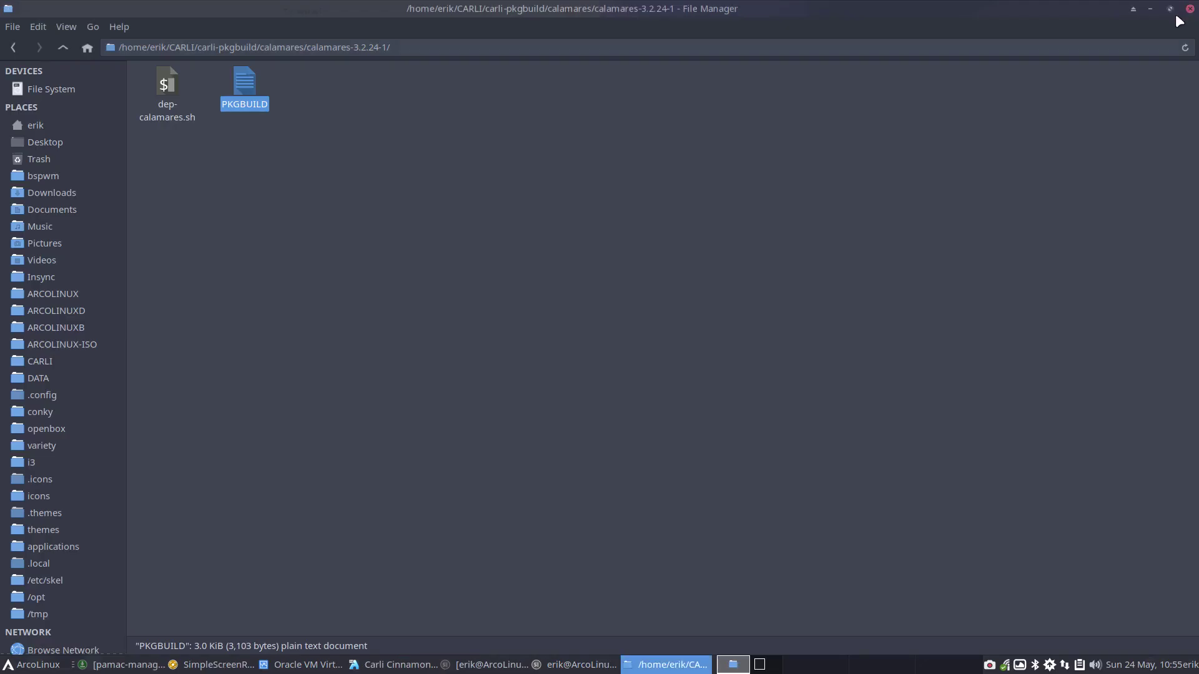
Open the calamares-3.2.24-2 PKGBUILD, check libpwquality on line 13, and close Sublime Text
{"action": "left_click", "coordinate": [64, 47]}
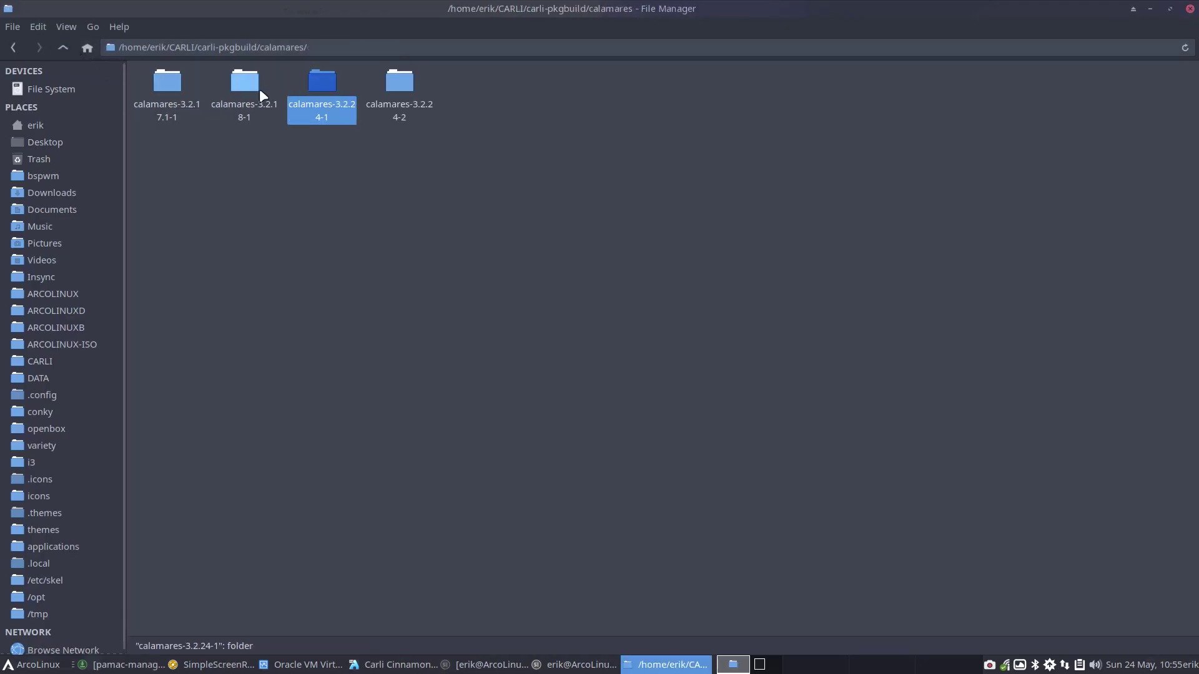
{"action": "left_click", "coordinate": [405, 92]}
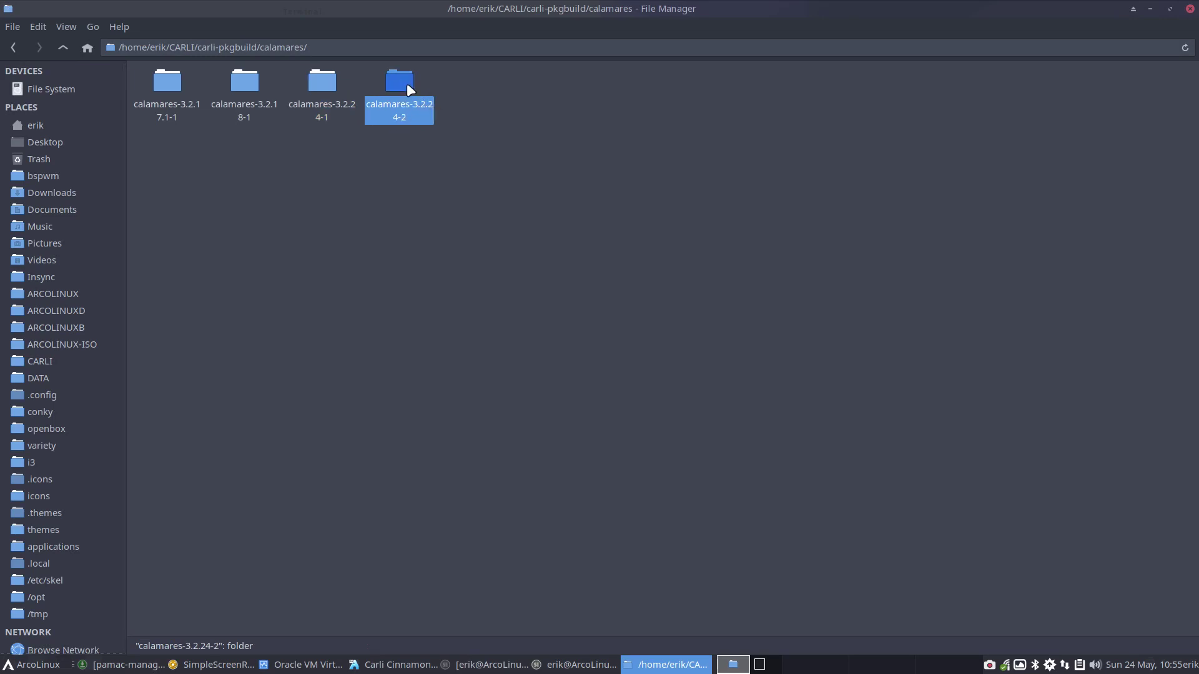
{"action": "double_click", "coordinate": [407, 79]}
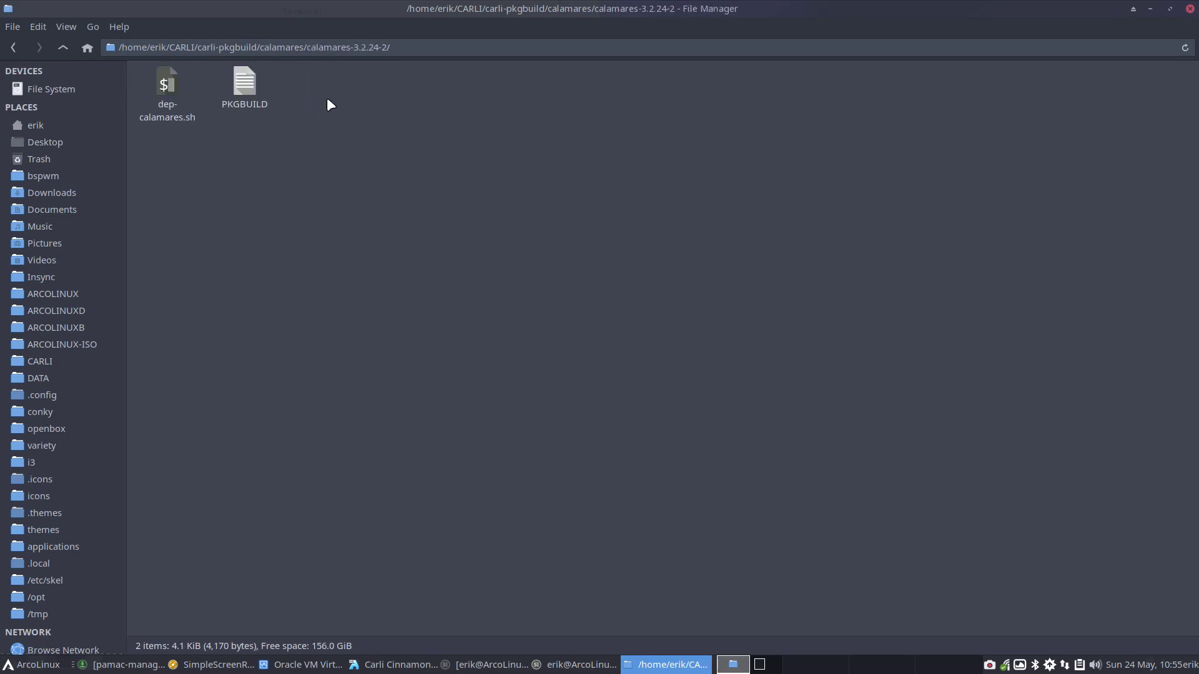
{"action": "double_click", "coordinate": [245, 84]}
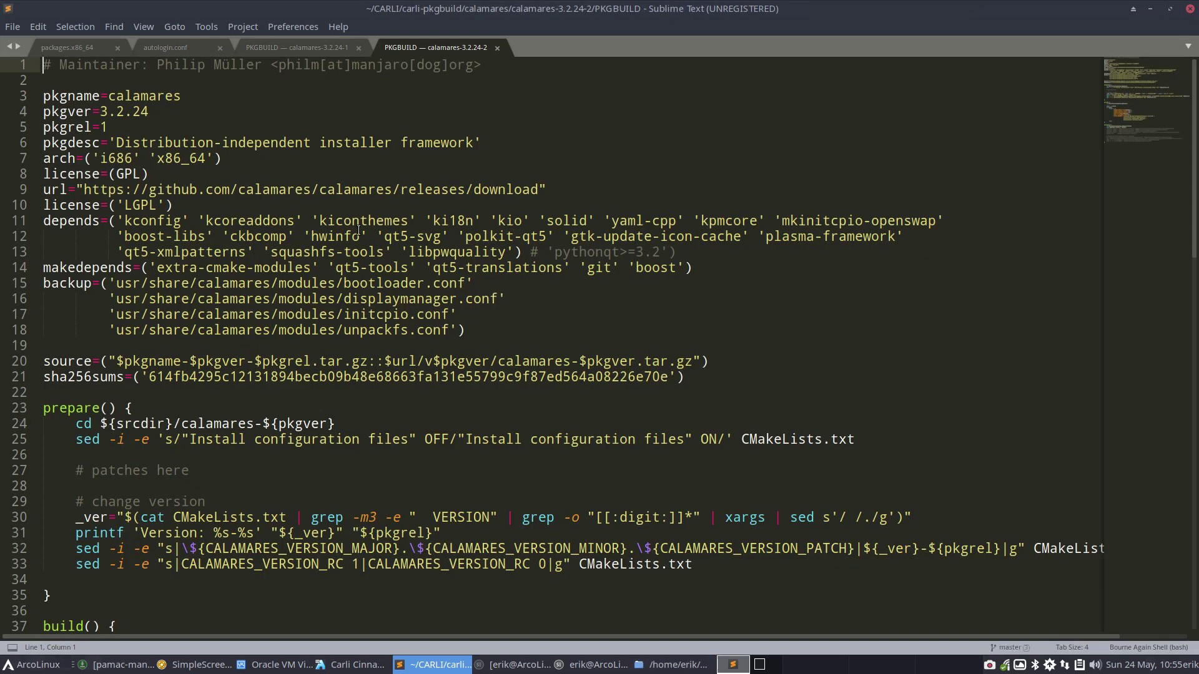
{"action": "double_click", "coordinate": [443, 252]}
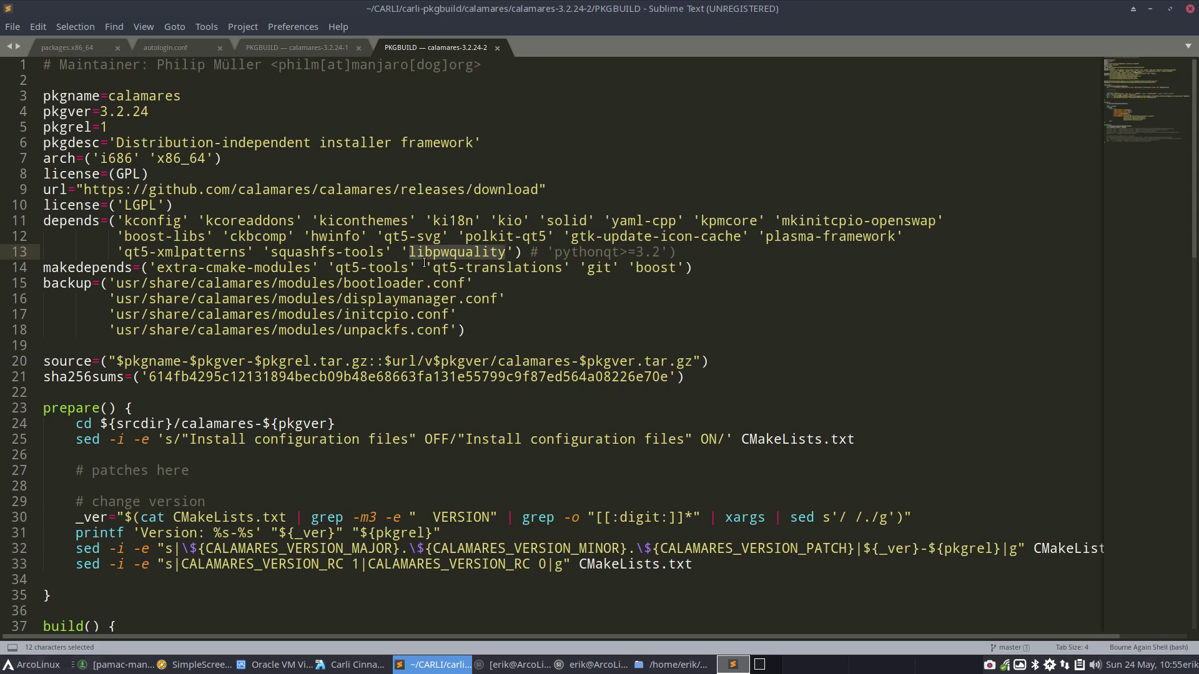
{"action": "left_click", "coordinate": [1190, 8]}
Open a terminal in the calamares-3.2.24-2 folder and run makepkg
{"action": "right_click", "coordinate": [291, 150]}
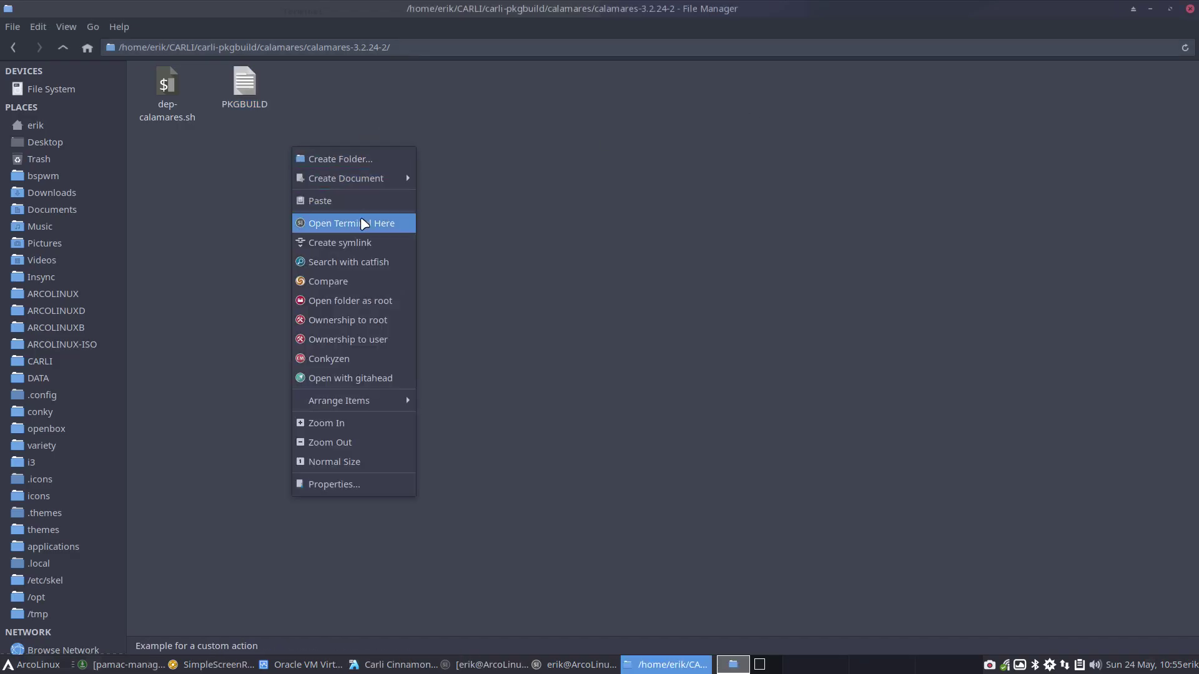
{"action": "left_click", "coordinate": [397, 223]}
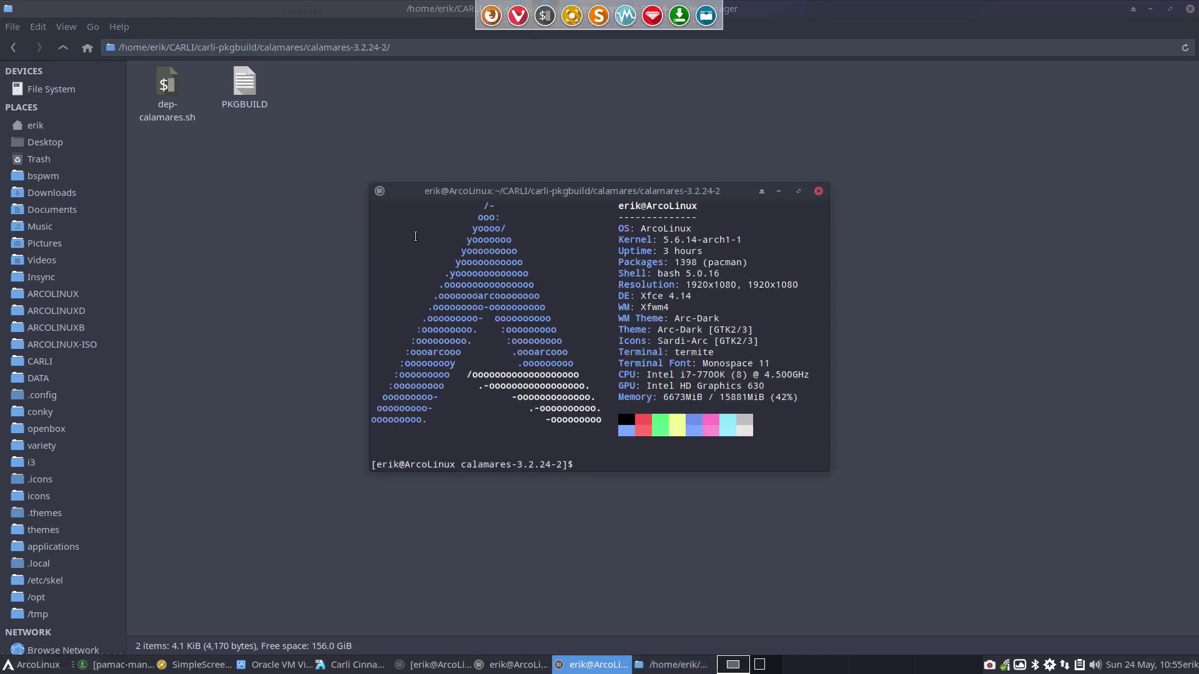
{"action": "type", "text": "./"}
{"action": "key", "text": "BackSpace"}
{"action": "key", "text": "BackSpace"}
{"action": "type", "text": "makepkg"}
{"action": "key", "text": "Return"}
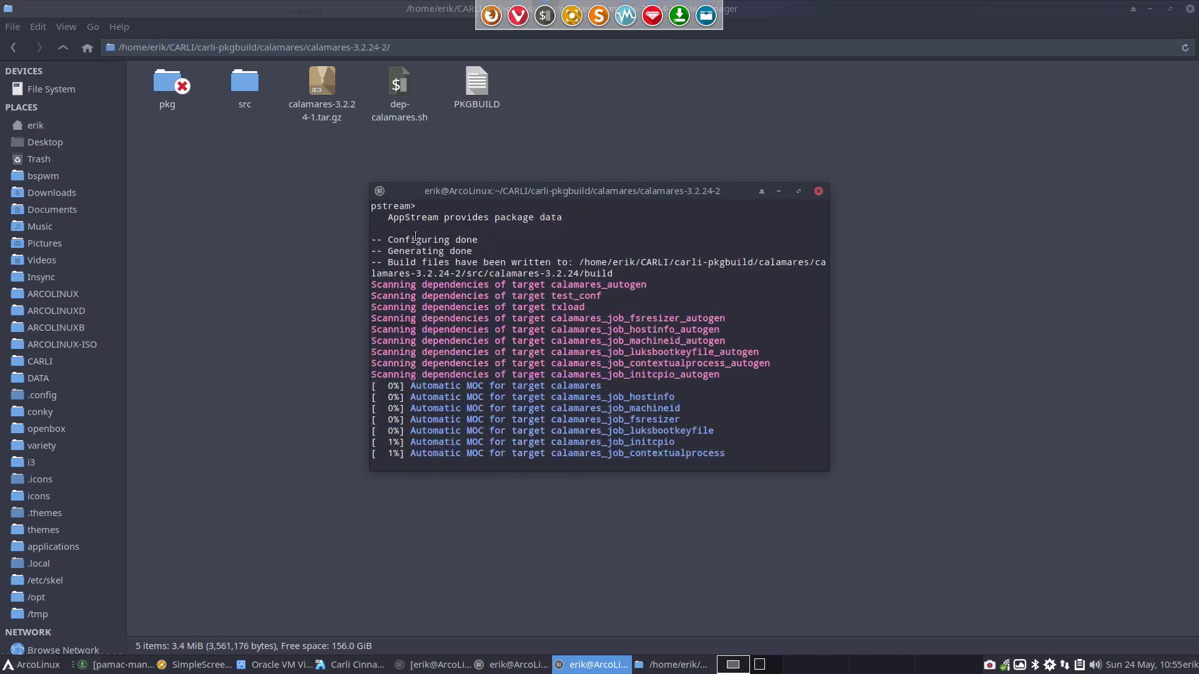
Abort the build and highlight the 3.2.24-1 release shown in the build output
{"action": "key", "text": "ctrl+c"}
{"action": "key", "text": "ctrl+c"}
{"action": "key", "text": "ctrl+c"}
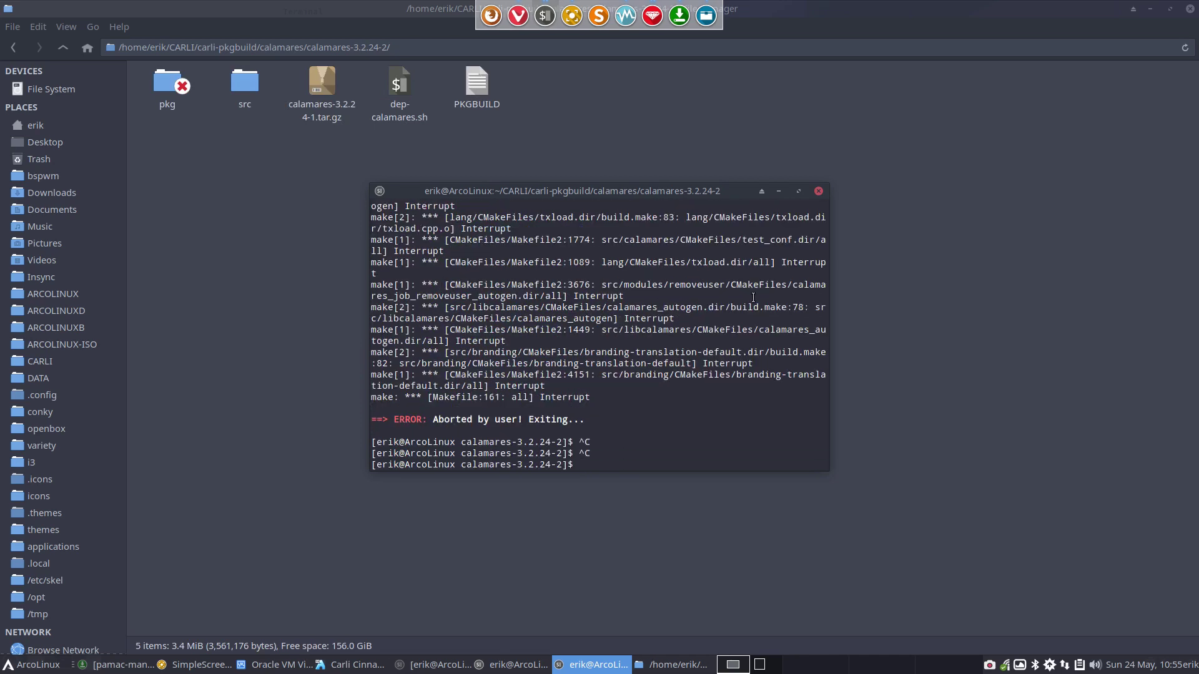
{"action": "scroll", "coordinate": [754, 306], "scroll_direction": "up", "scroll_amount": 5}
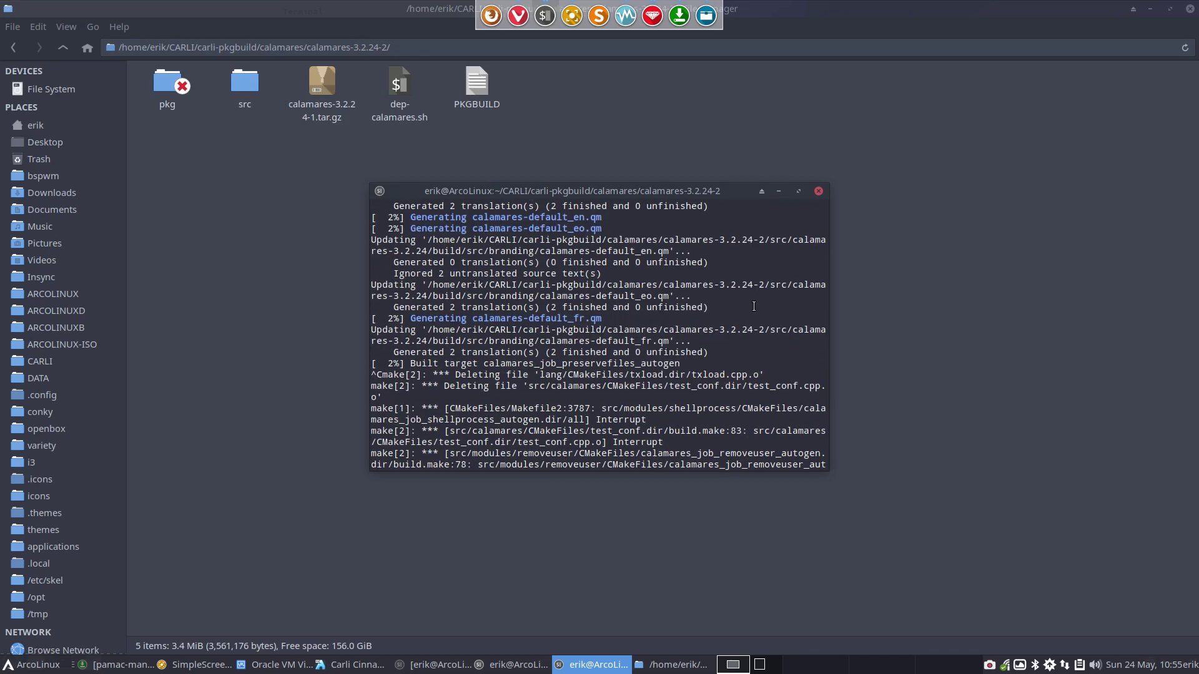
{"action": "scroll", "coordinate": [753, 305], "scroll_direction": "up", "scroll_amount": 15}
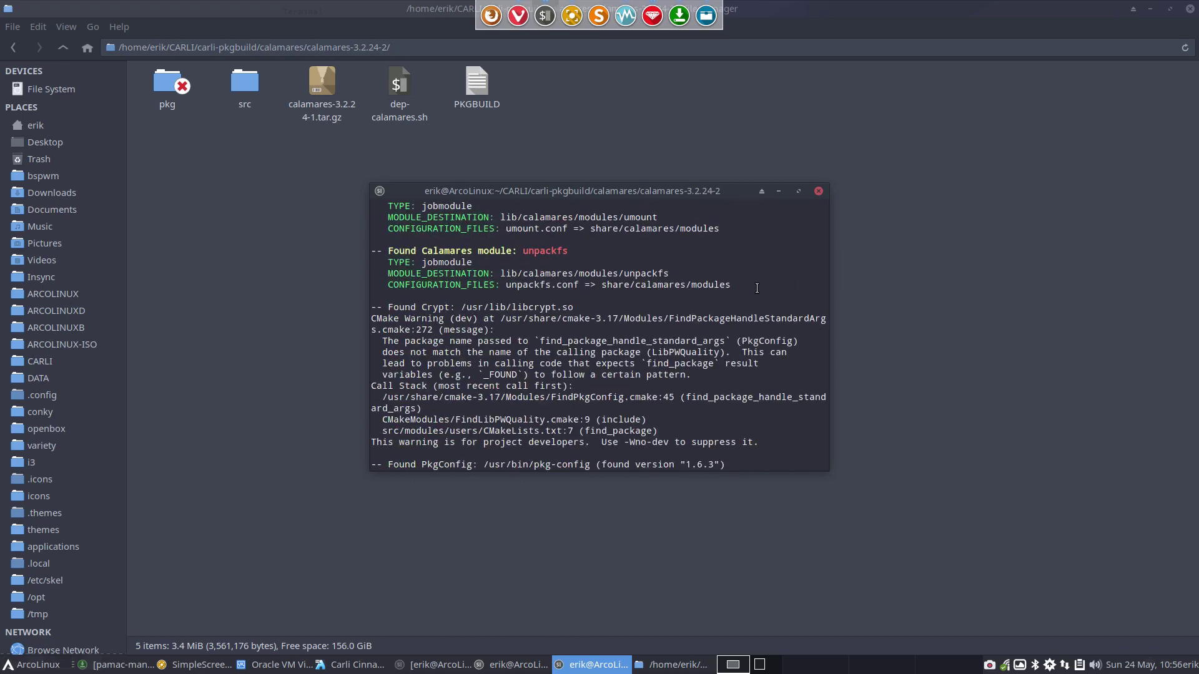
{"action": "scroll", "coordinate": [756, 288], "scroll_direction": "up", "scroll_amount": 20}
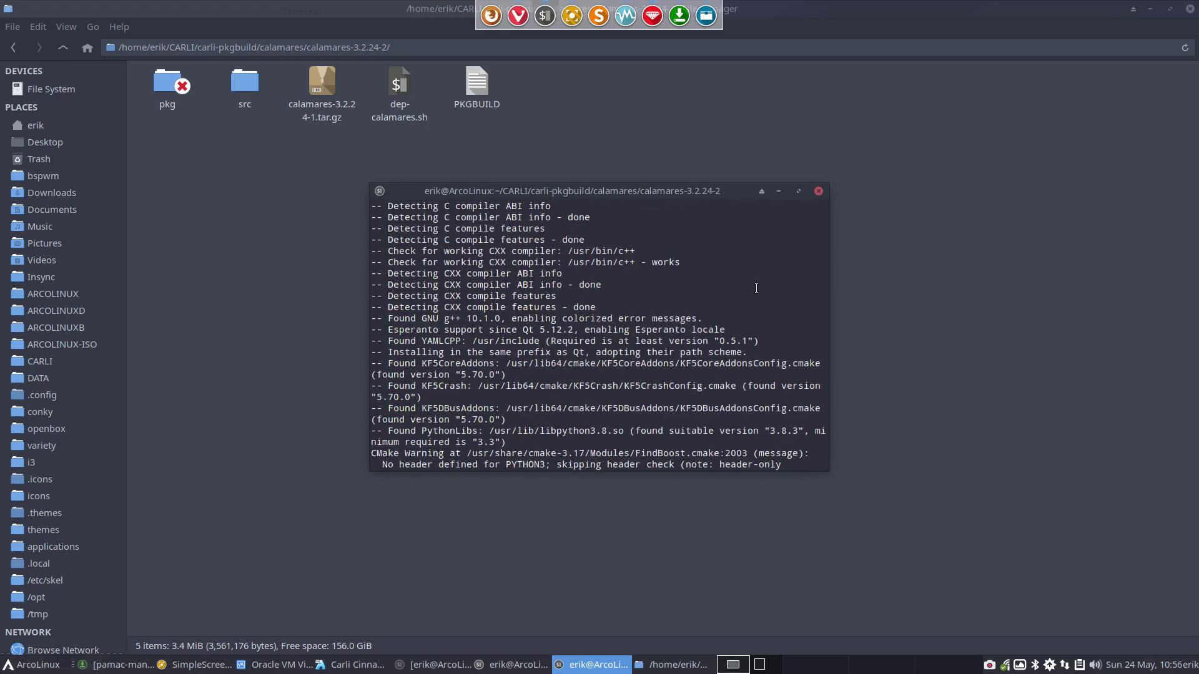
{"action": "scroll", "coordinate": [756, 288], "scroll_direction": "down", "scroll_amount": 4}
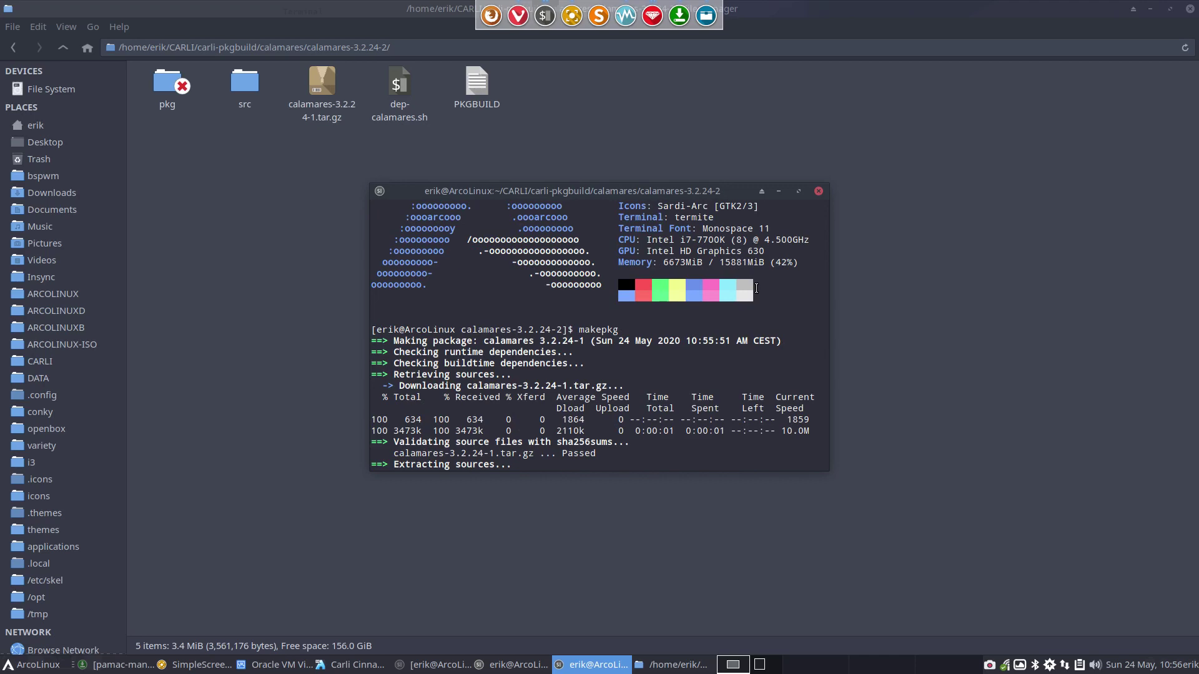
{"action": "left_click_drag", "start_coordinate": [562, 340], "coordinate": [591, 342]}
Change pkgrel from 1 to 2 in the PKGBUILD and save it
{"action": "double_click", "coordinate": [475, 85]}
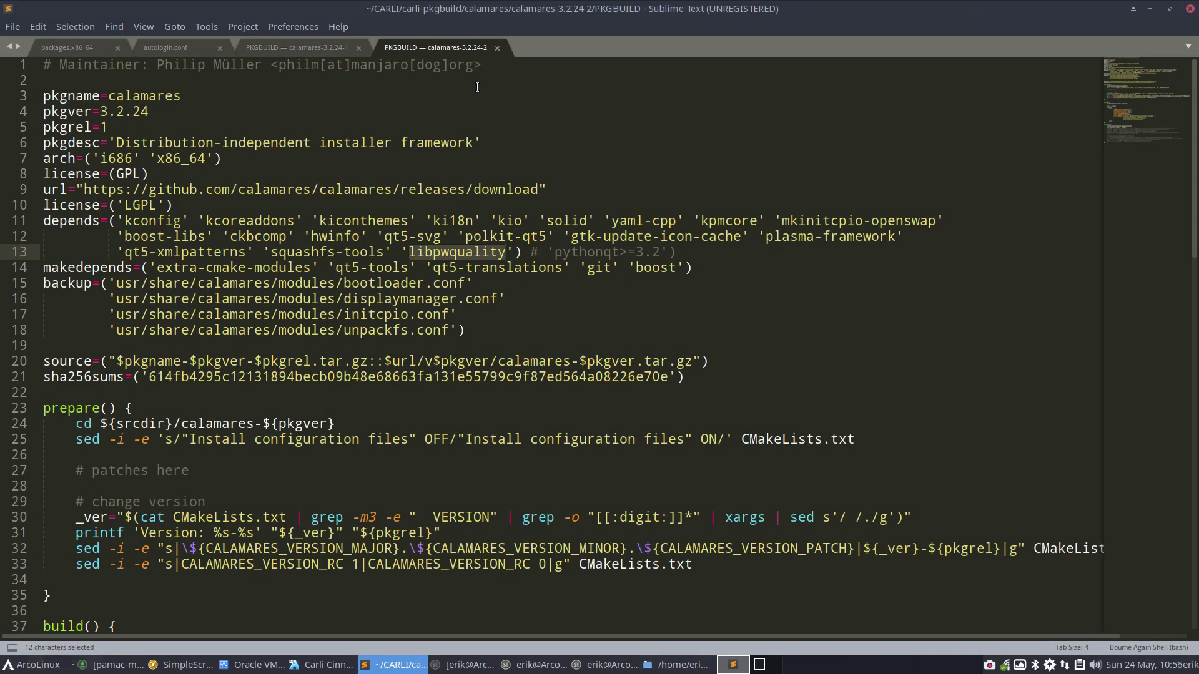
{"action": "key", "text": "BackSpace"}
{"action": "type", "text": "2"}
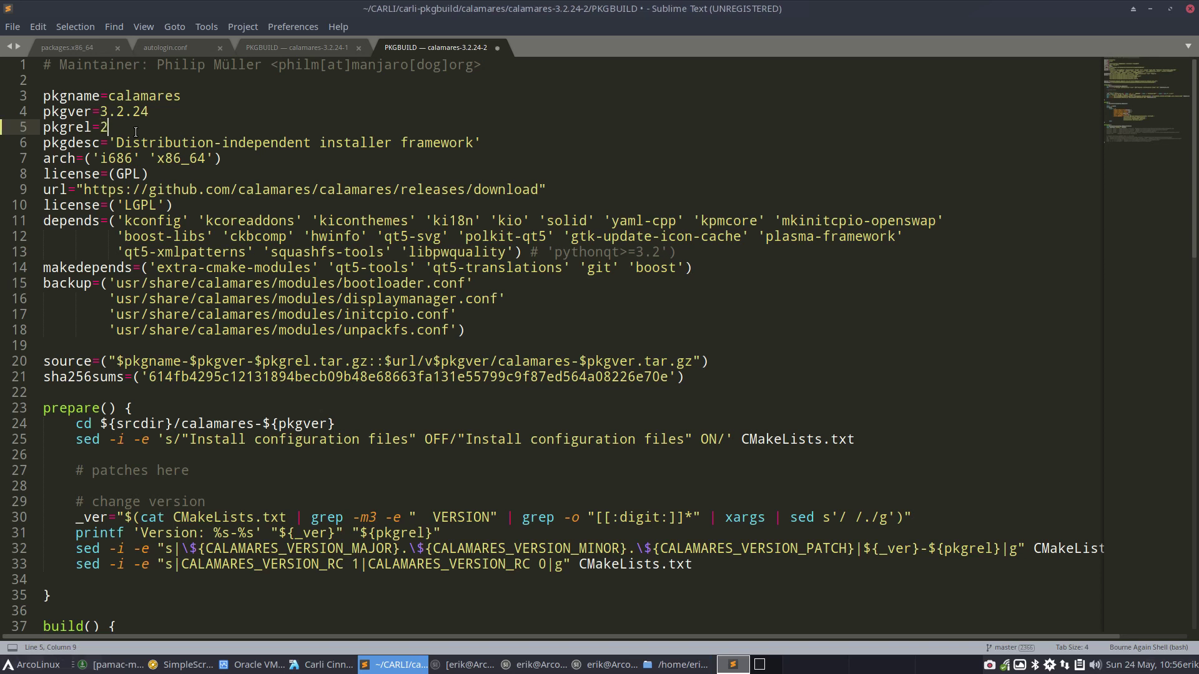
{"action": "key", "text": "ctrl+s"}
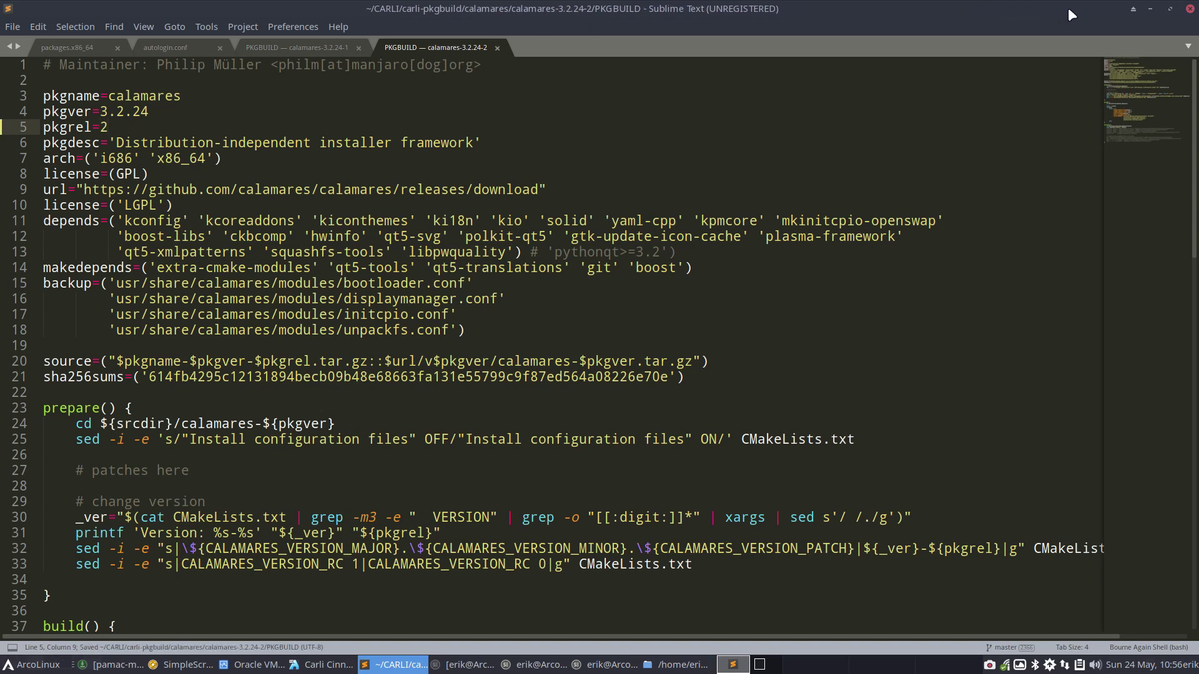
{"action": "left_click", "coordinate": [1189, 9]}
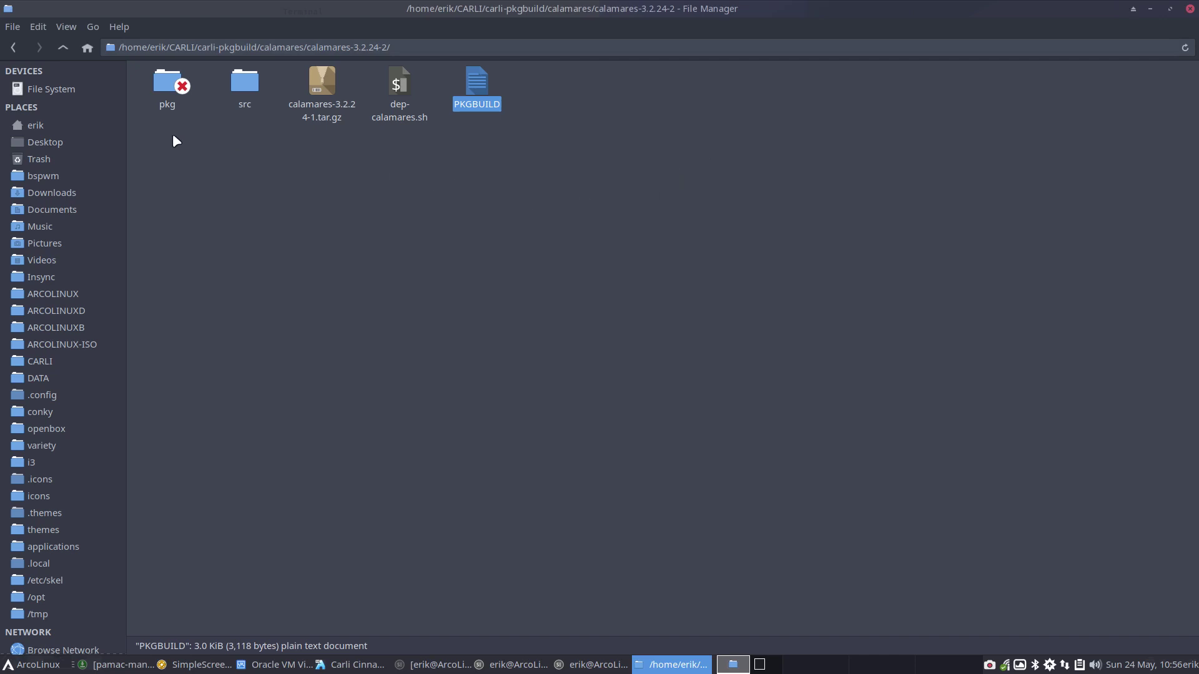
Delete the old src folder and source tarball, and arrange the file manager and terminal side by side
{"action": "left_click_drag", "start_coordinate": [226, 146], "coordinate": [339, 87]}
{"action": "key", "text": "Delete"}
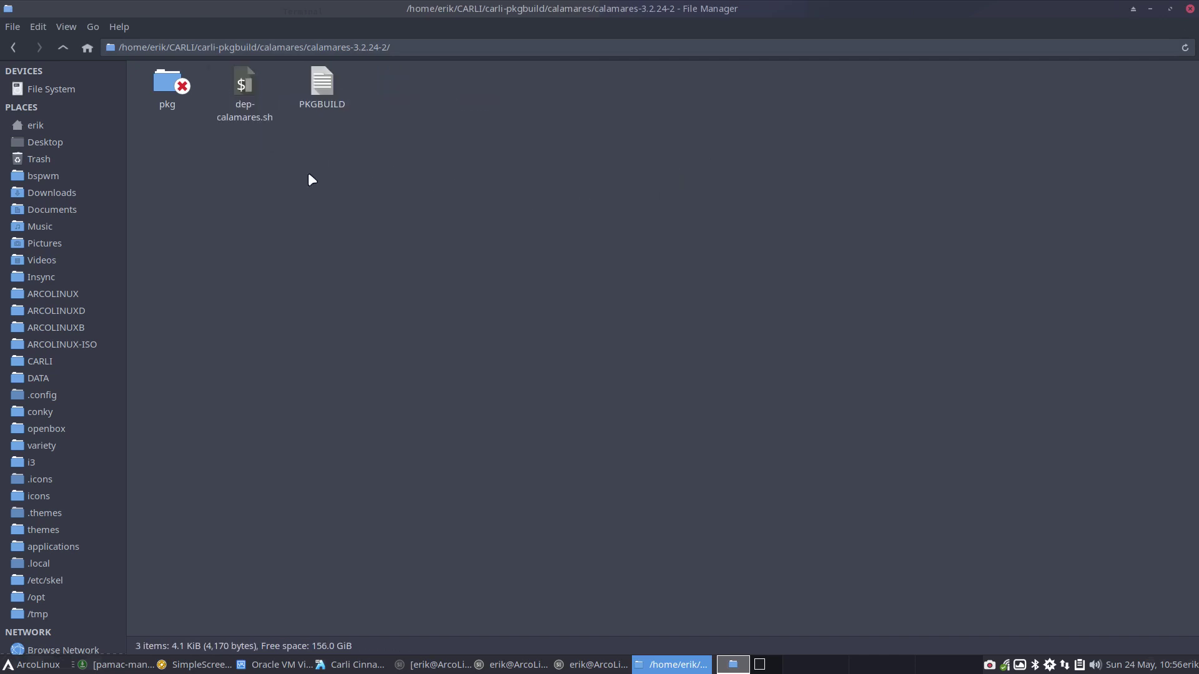
{"action": "left_click_drag", "start_coordinate": [468, 3], "coordinate": [5, 155]}
{"action": "left_click_drag", "start_coordinate": [700, 194], "coordinate": [834, 160]}
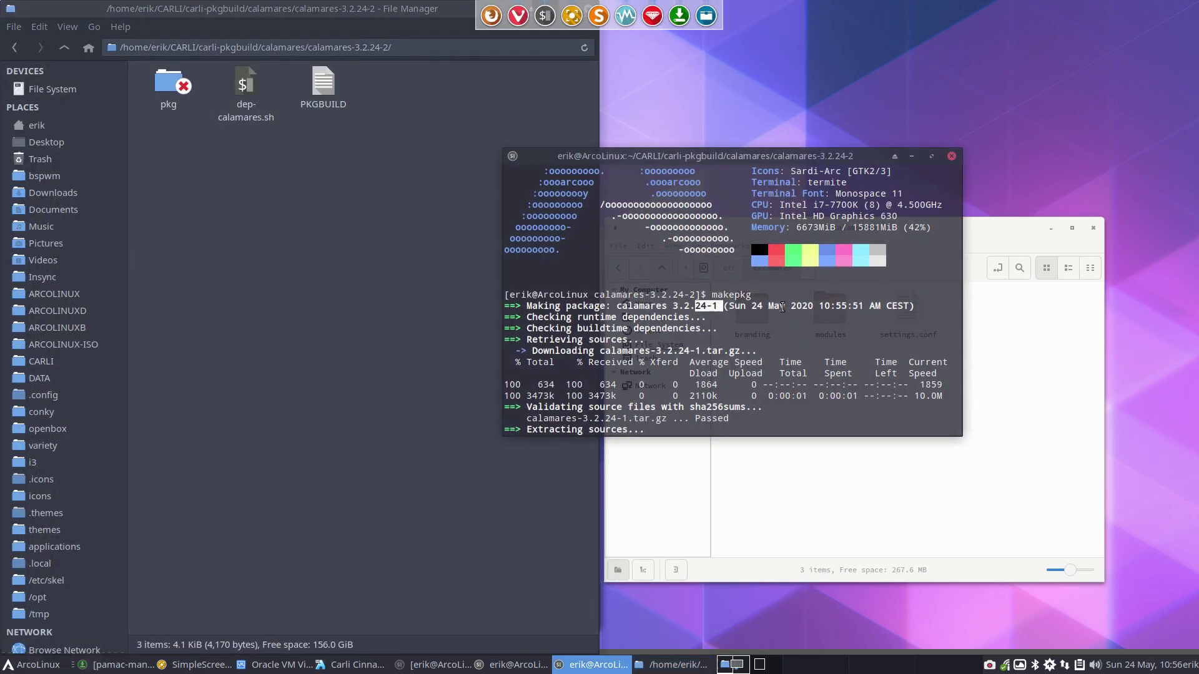
Abort the old build and rerun makepkg to build calamares 3.2.24-2
{"action": "key", "text": "ctrl+c"}
{"action": "key", "text": "ctrl+c"}
{"action": "key", "text": "ctrl+c"}
{"action": "key", "text": "Up"}
{"action": "key", "text": "Return"}
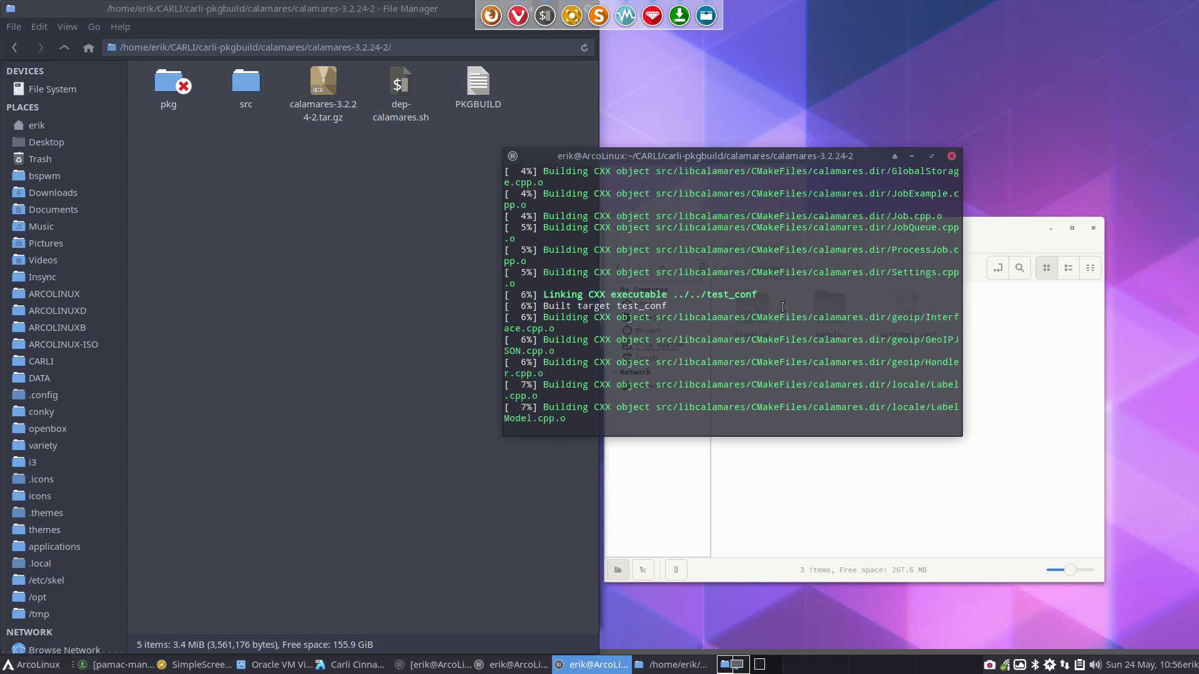
Browse src > calamares-3.2.24 > src > modules > users and open users.conf in Sublime Text
{"action": "double_click", "coordinate": [245, 82]}
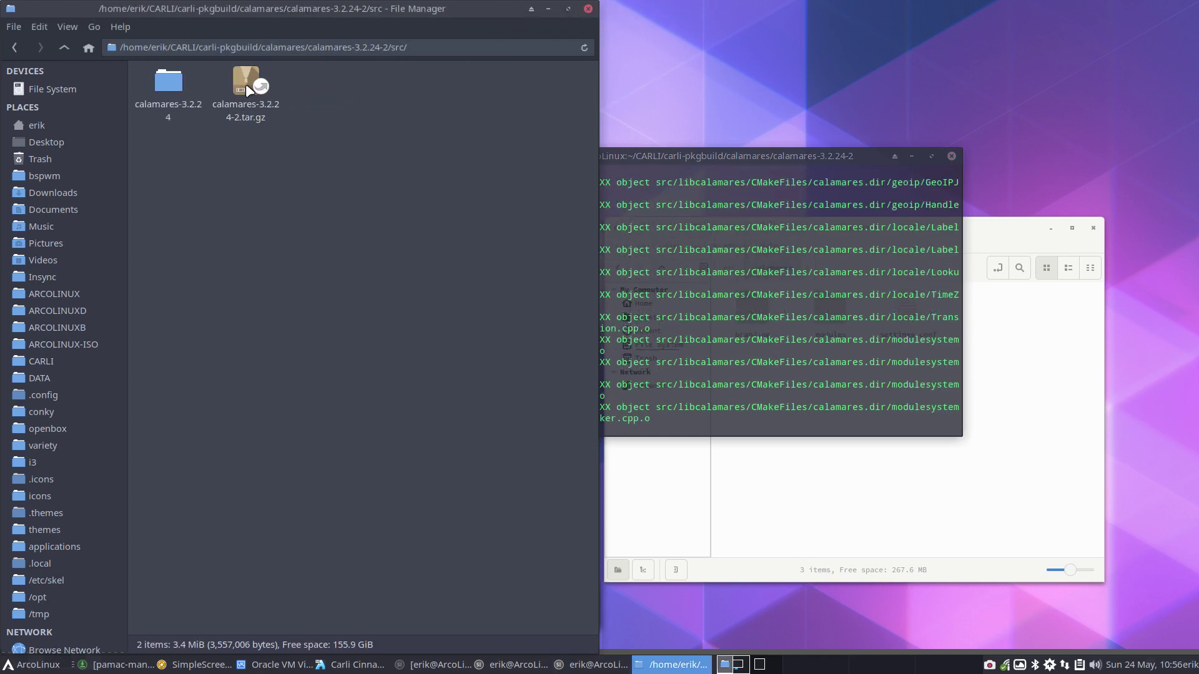
{"action": "double_click", "coordinate": [169, 84]}
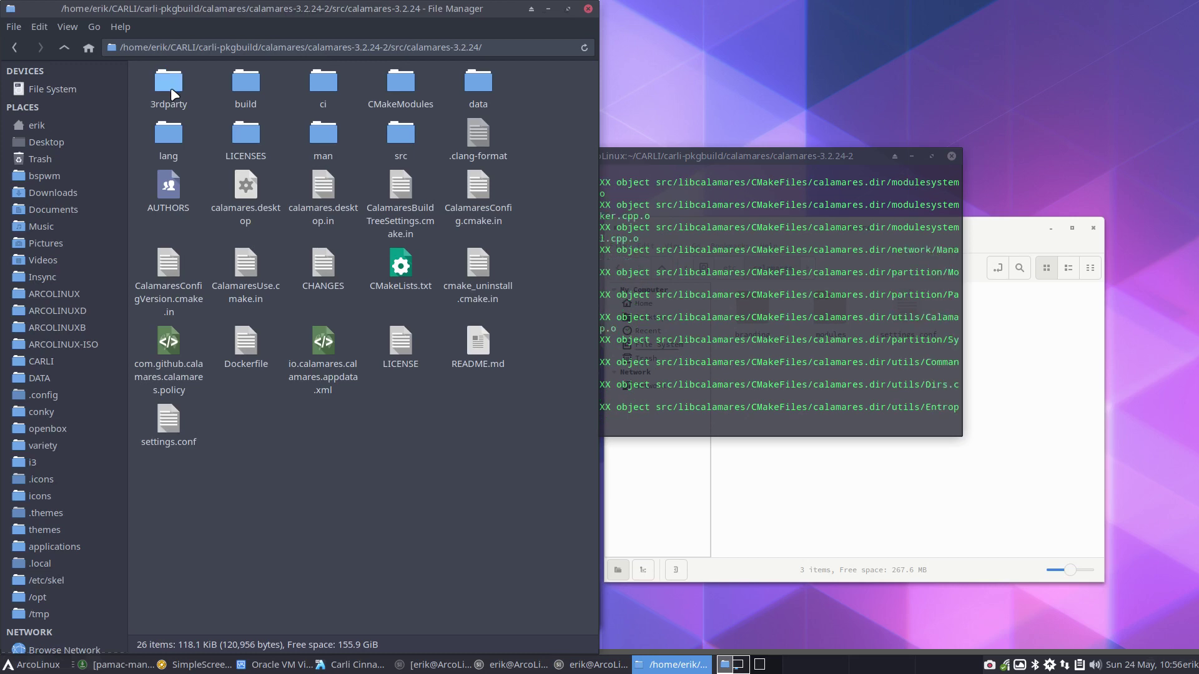
{"action": "double_click", "coordinate": [397, 131]}
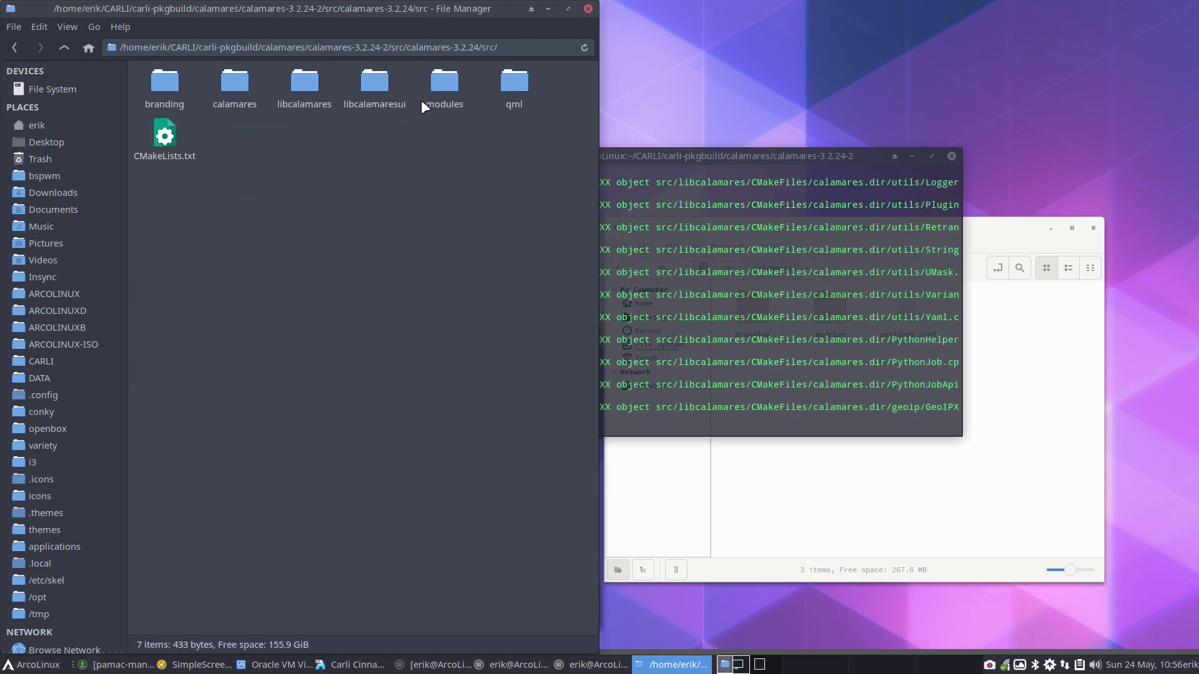
{"action": "double_click", "coordinate": [446, 85]}
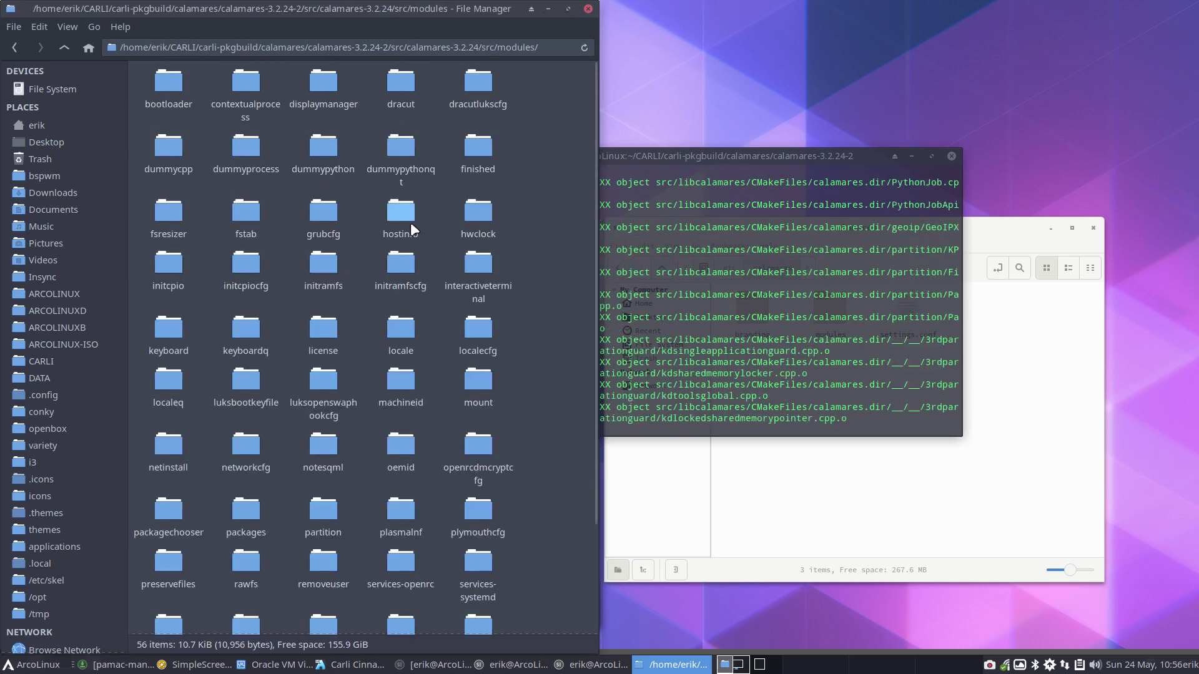
{"action": "scroll", "coordinate": [411, 222], "scroll_direction": "down", "scroll_amount": 5}
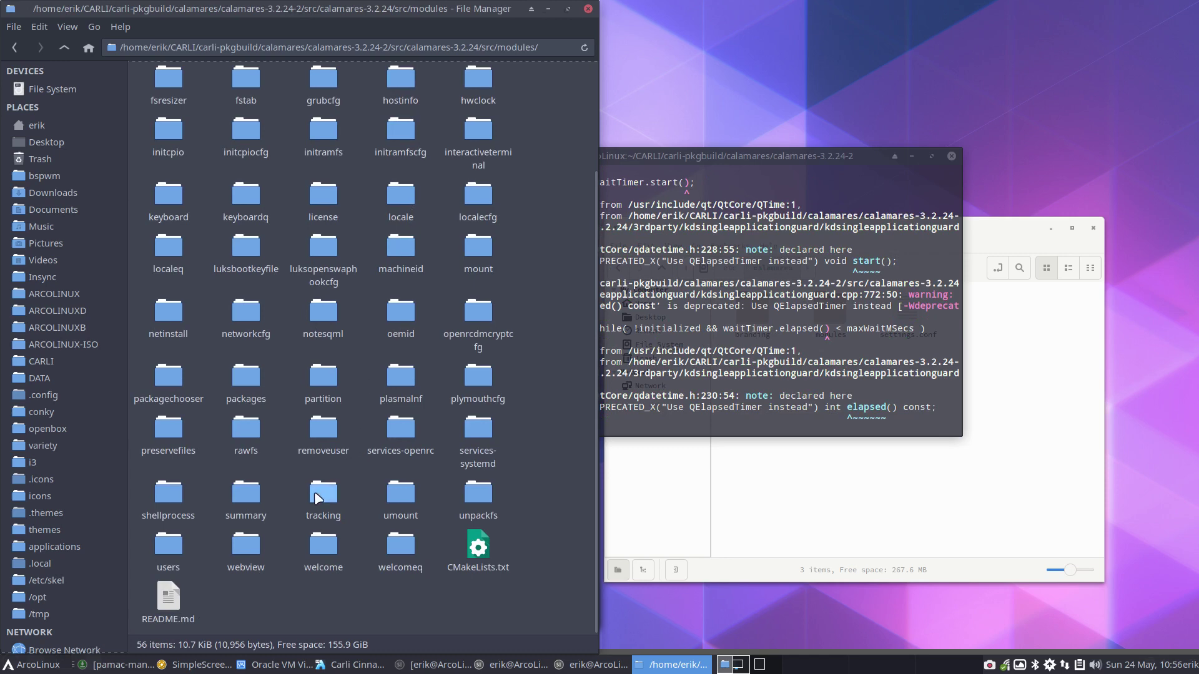
{"action": "double_click", "coordinate": [163, 548]}
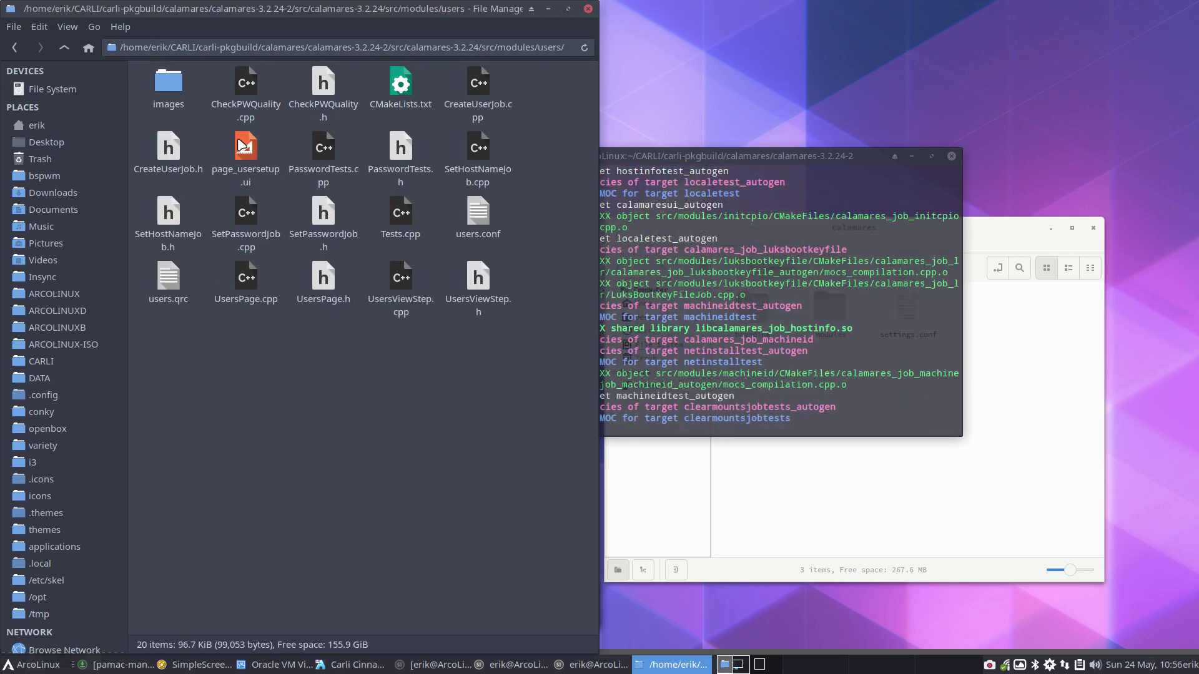
{"action": "double_click", "coordinate": [468, 204]}
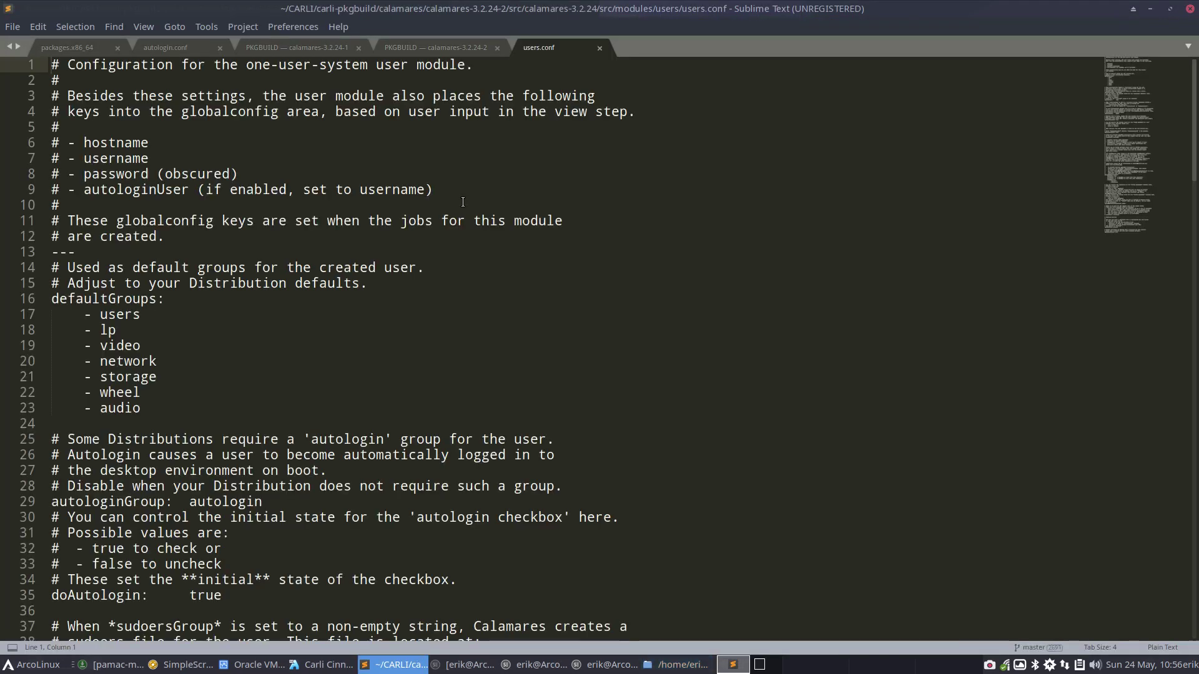
Search users.conf for 'quality' and select the libpwquality mention on line 69
{"action": "key", "text": "ctrl+f"}
{"action": "type", "text": "quality"}
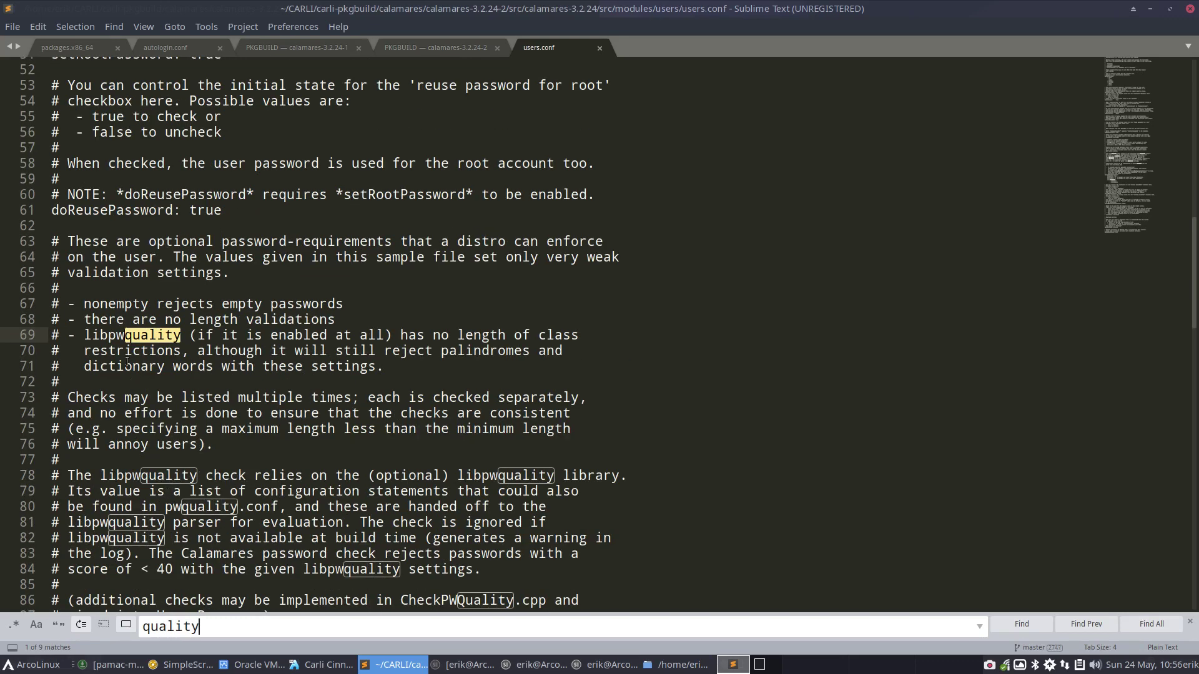
{"action": "left_click", "coordinate": [122, 338]}
{"action": "double_click", "coordinate": [124, 339]}
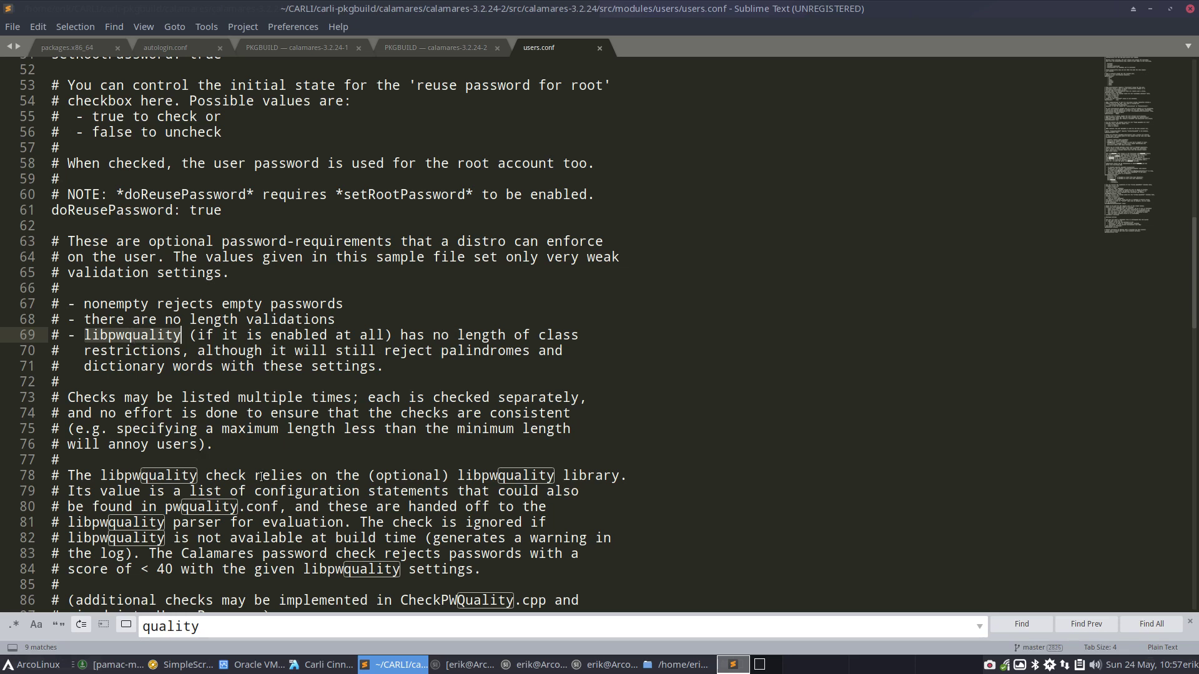
Read the libpwquality note around line 78 onward, then close Sublime Text
{"action": "left_click", "coordinate": [384, 473]}
{"action": "double_click", "coordinate": [406, 475]}
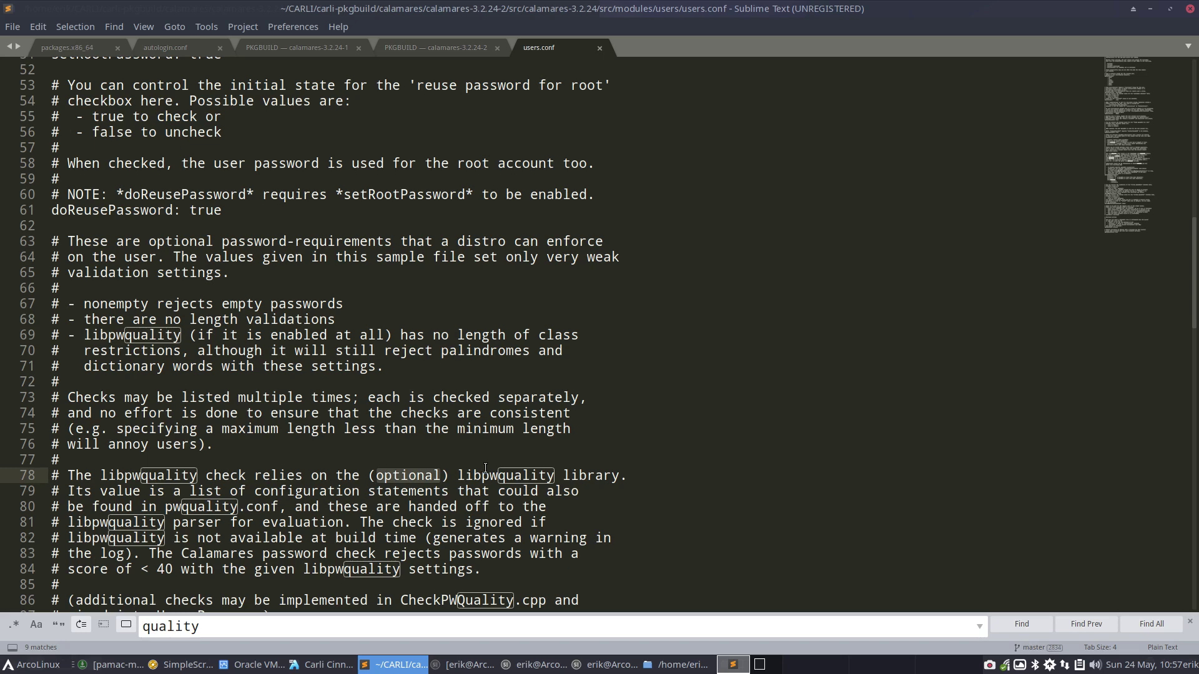
{"action": "key", "text": "Home"}
{"action": "key", "text": "shift+Up"}
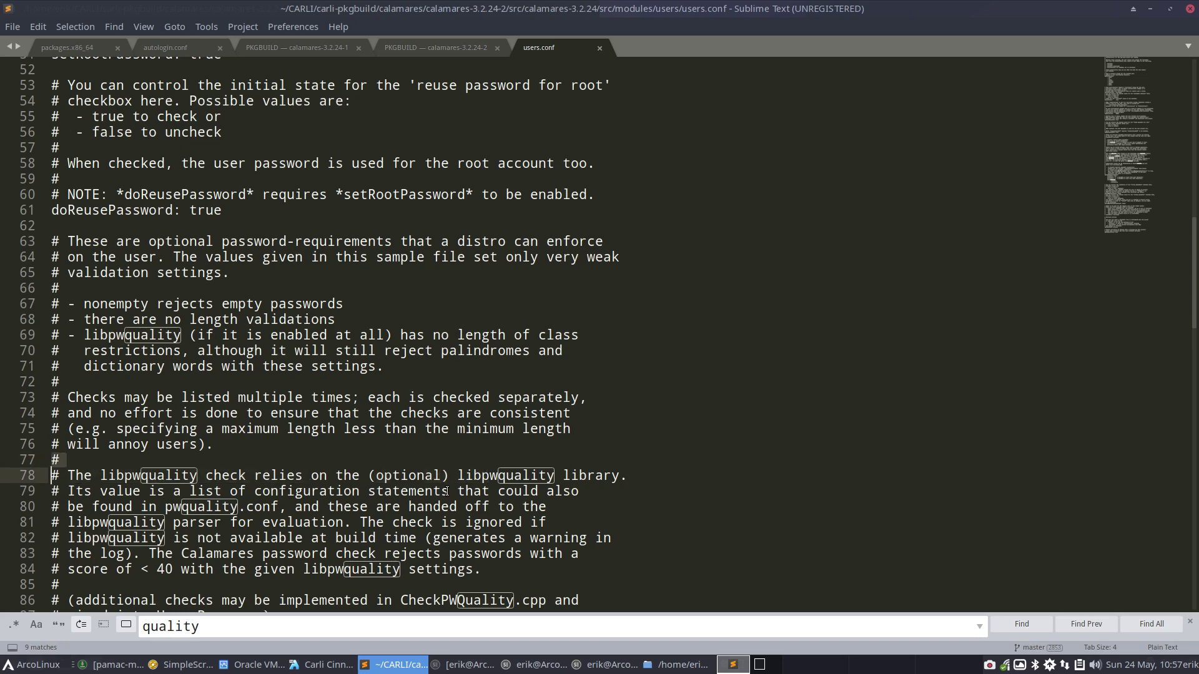
{"action": "scroll", "coordinate": [264, 506], "scroll_direction": "down", "scroll_amount": 2}
{"action": "scroll", "coordinate": [264, 506], "scroll_direction": "down", "scroll_amount": 3}
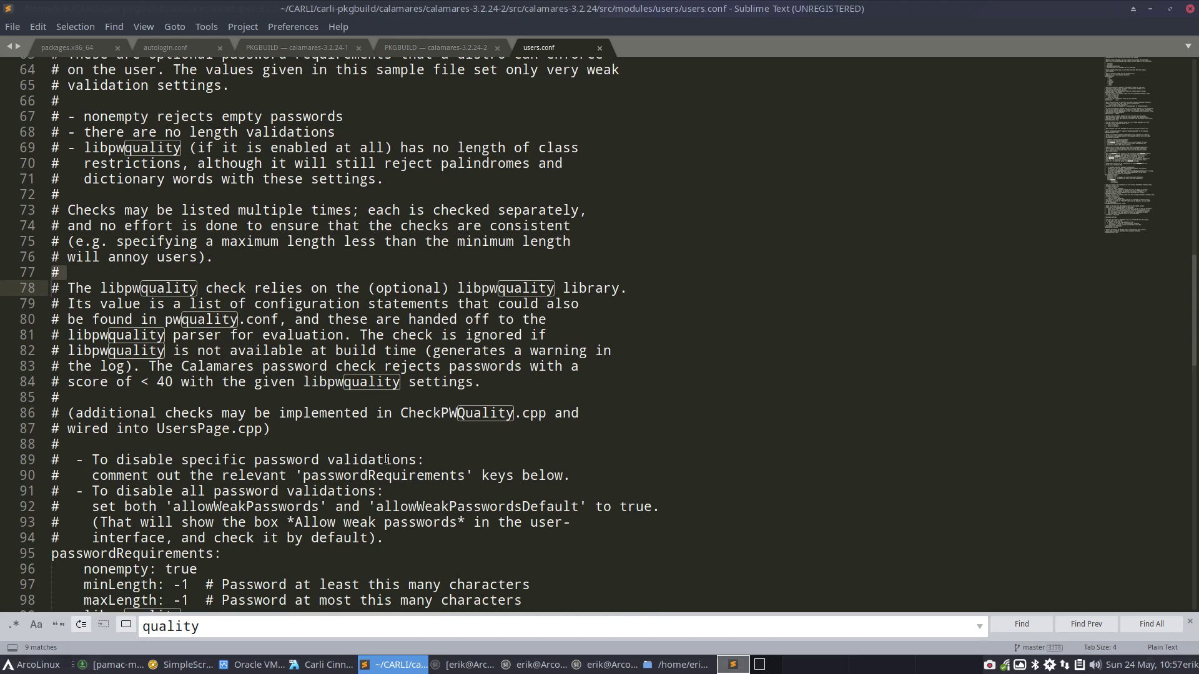
{"action": "left_click", "coordinate": [1189, 9]}
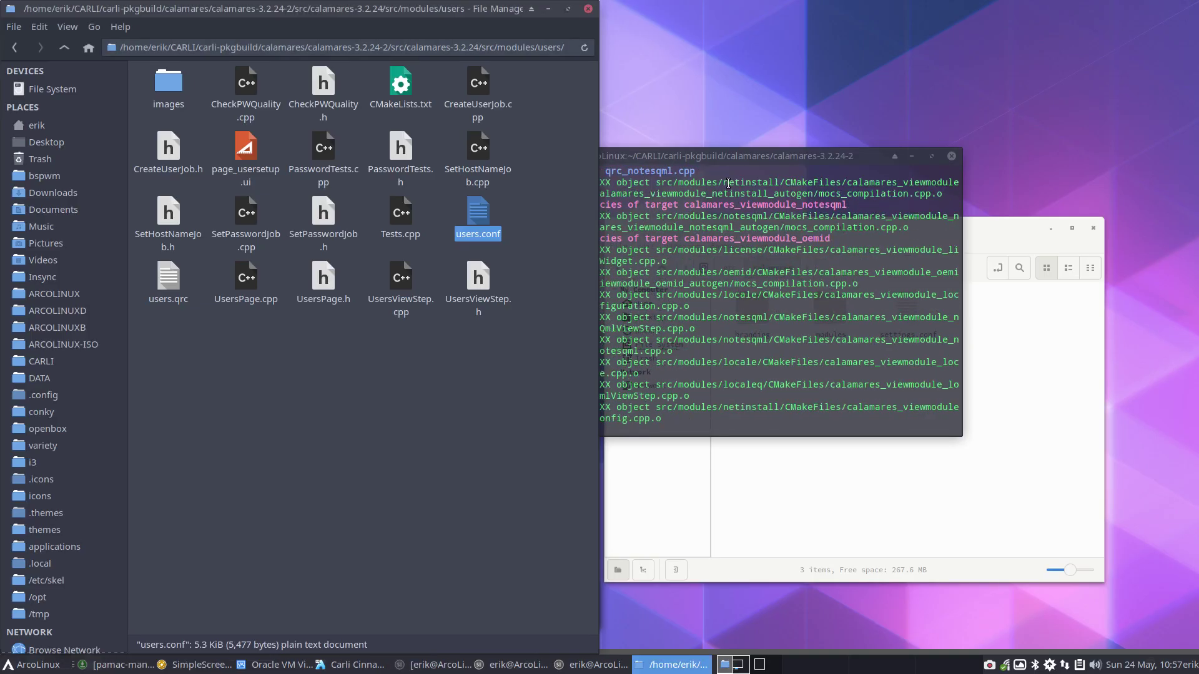
Go up to the calamares-3.2.24-2 folder and delete pkg, src and the source tarball
{"action": "left_click_drag", "start_coordinate": [752, 155], "coordinate": [858, 156]}
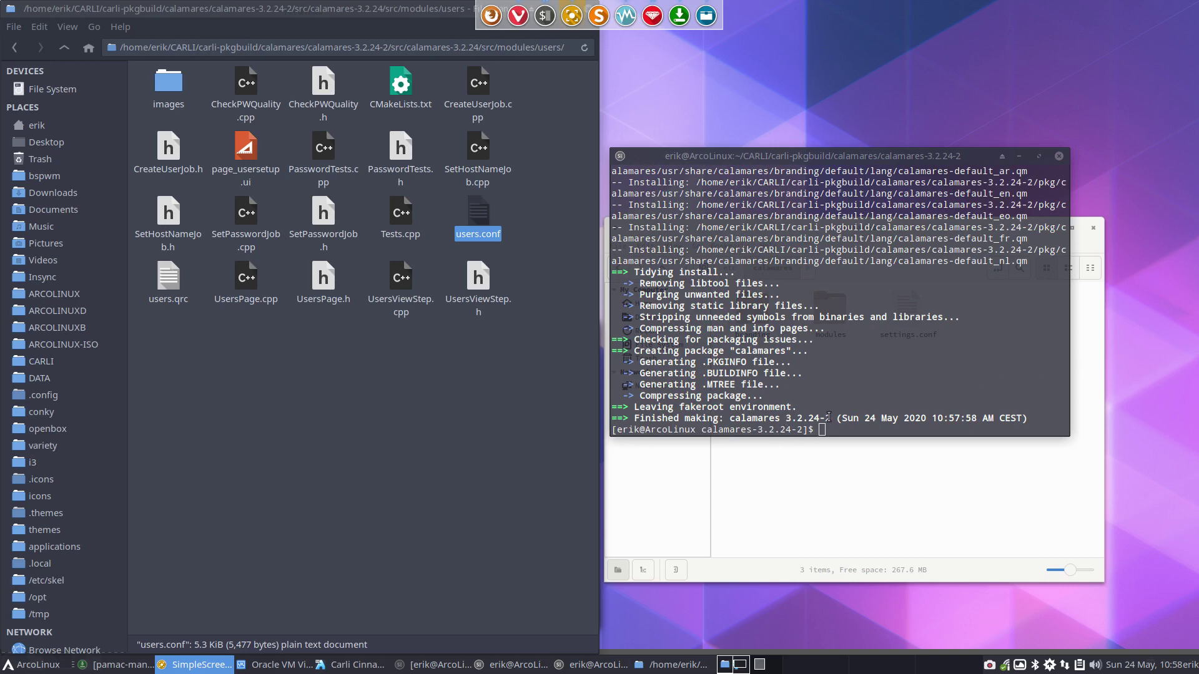
{"action": "left_click", "coordinate": [65, 48]}
{"action": "left_click", "coordinate": [65, 48]}
{"action": "left_click", "coordinate": [65, 48]}
{"action": "left_click", "coordinate": [64, 48]}
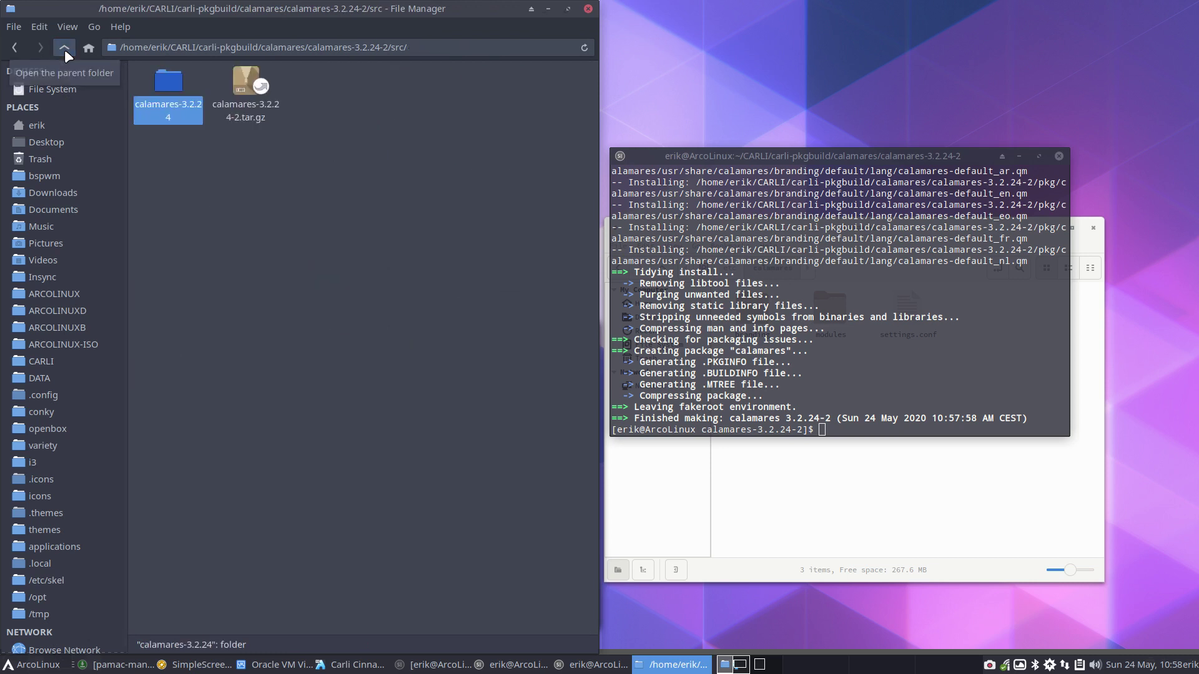
{"action": "left_click", "coordinate": [64, 48]}
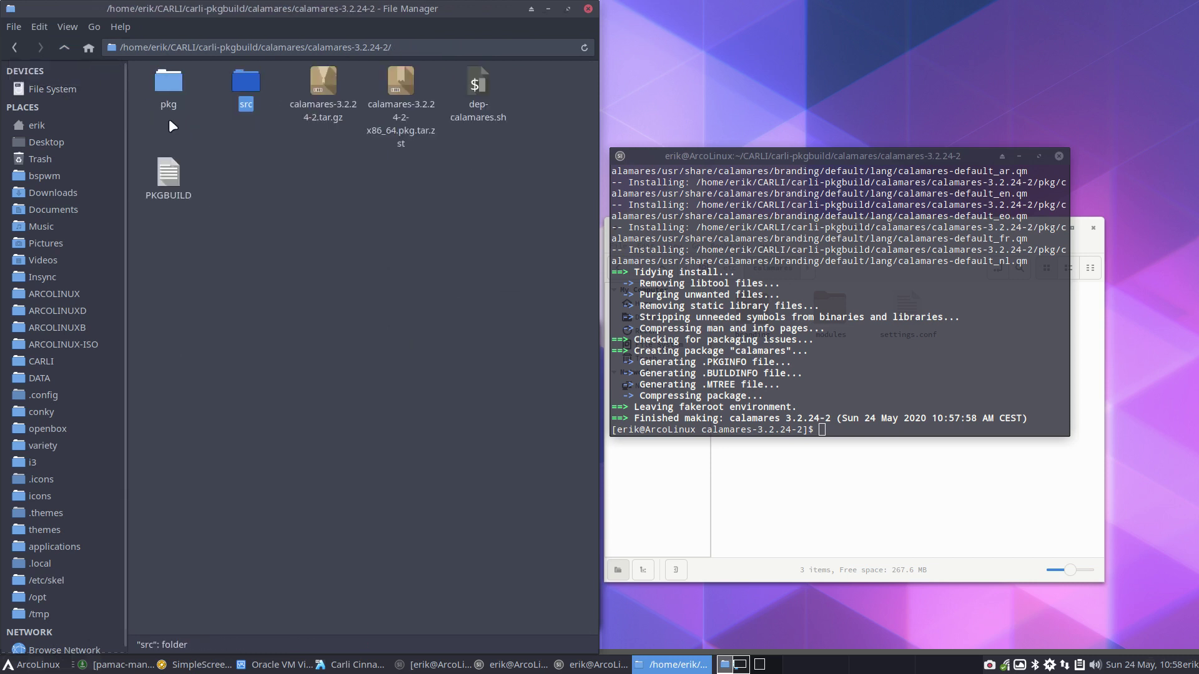
{"action": "left_click_drag", "start_coordinate": [169, 119], "coordinate": [316, 92]}
{"action": "key", "text": "Delete"}
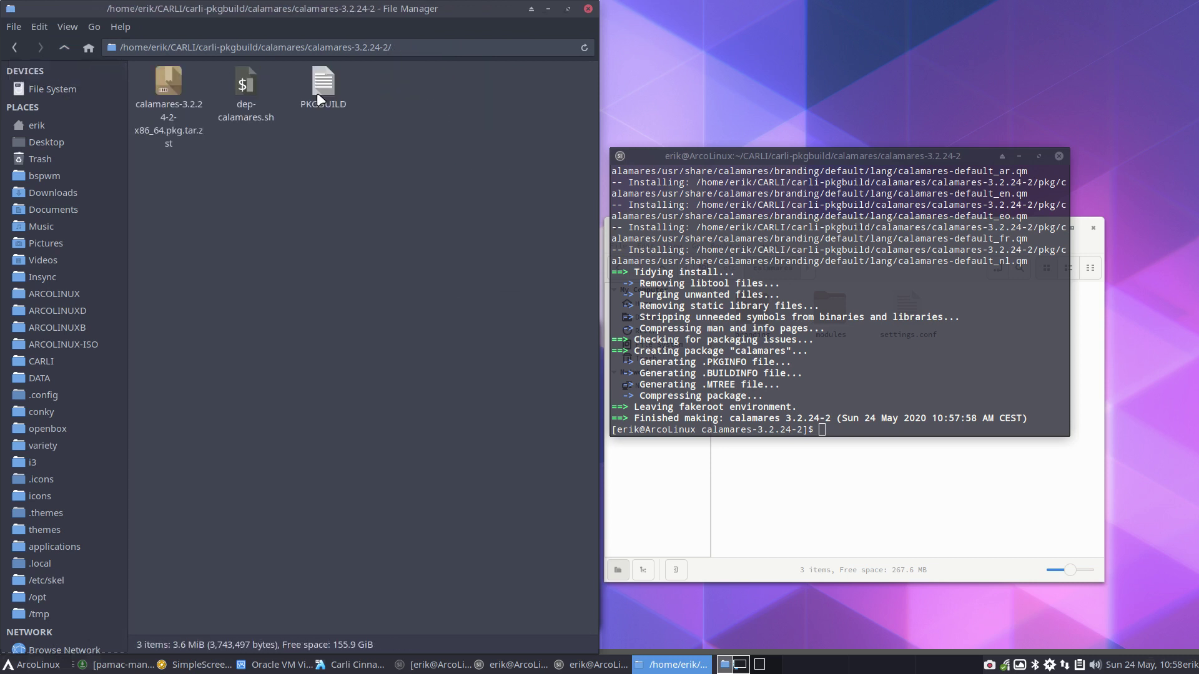
Copy the built calamares-3.2.24-2 package into CARLI/carli_repo/x86_64
{"action": "left_click", "coordinate": [171, 83]}
{"action": "right_click", "coordinate": [171, 83]}
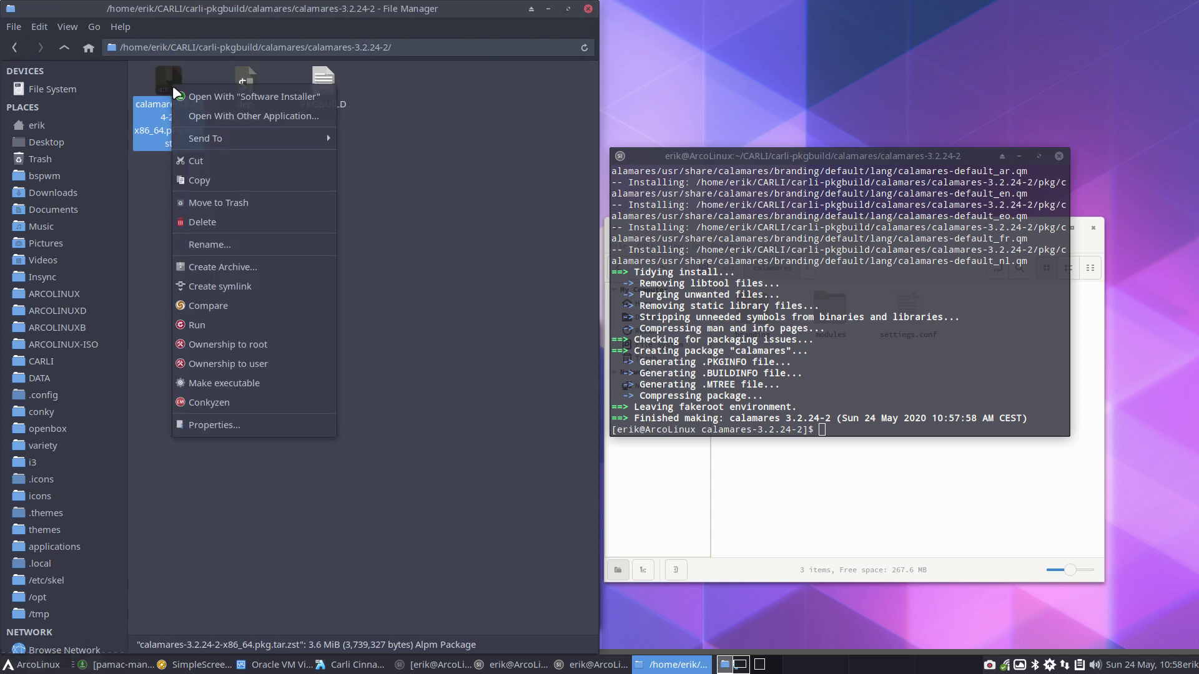
{"action": "left_click", "coordinate": [224, 311]}
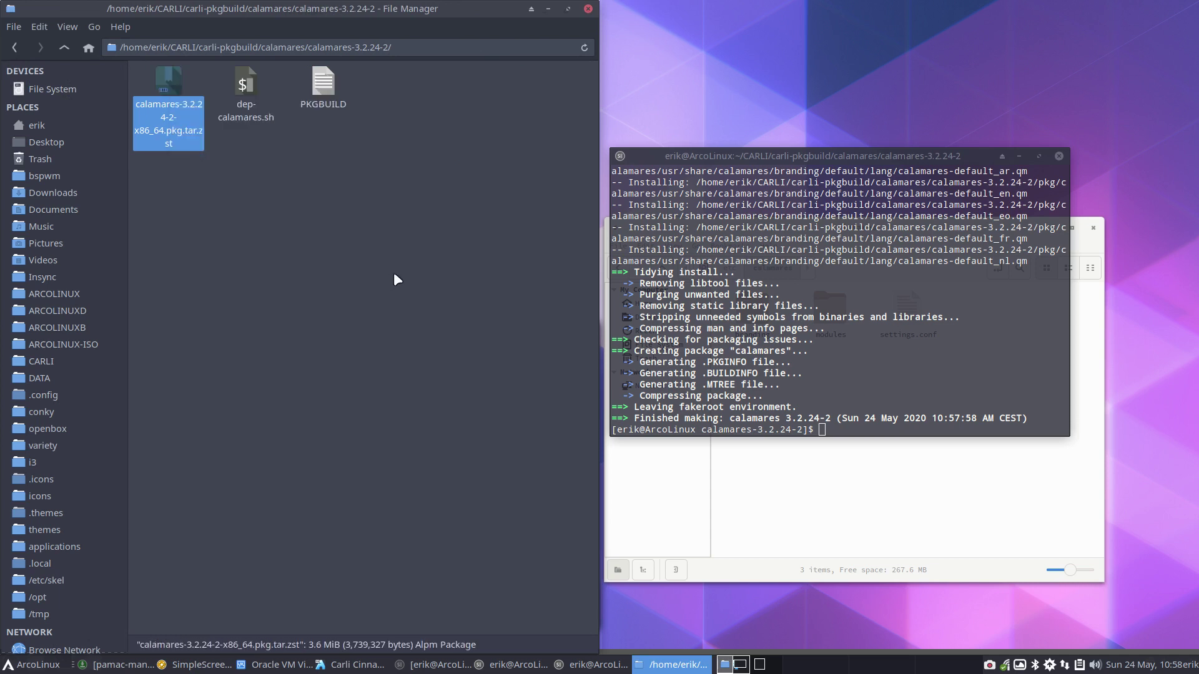
{"action": "right_click", "coordinate": [174, 100]}
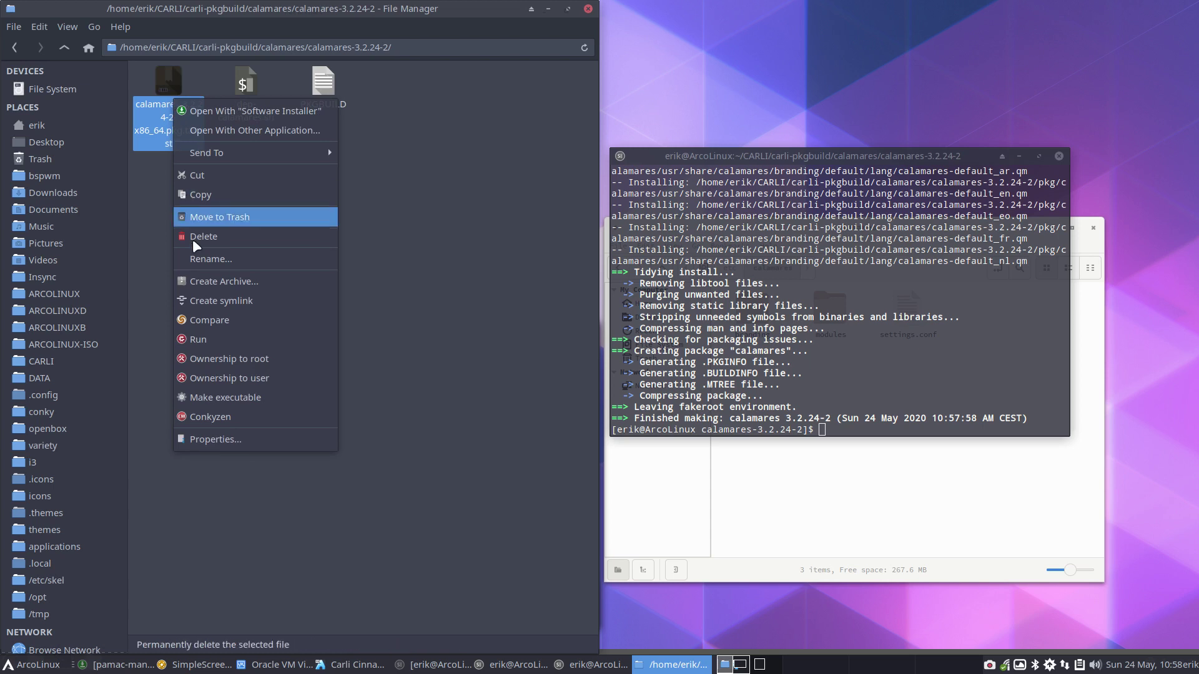
{"action": "left_click", "coordinate": [216, 193]}
{"action": "left_click", "coordinate": [70, 361]}
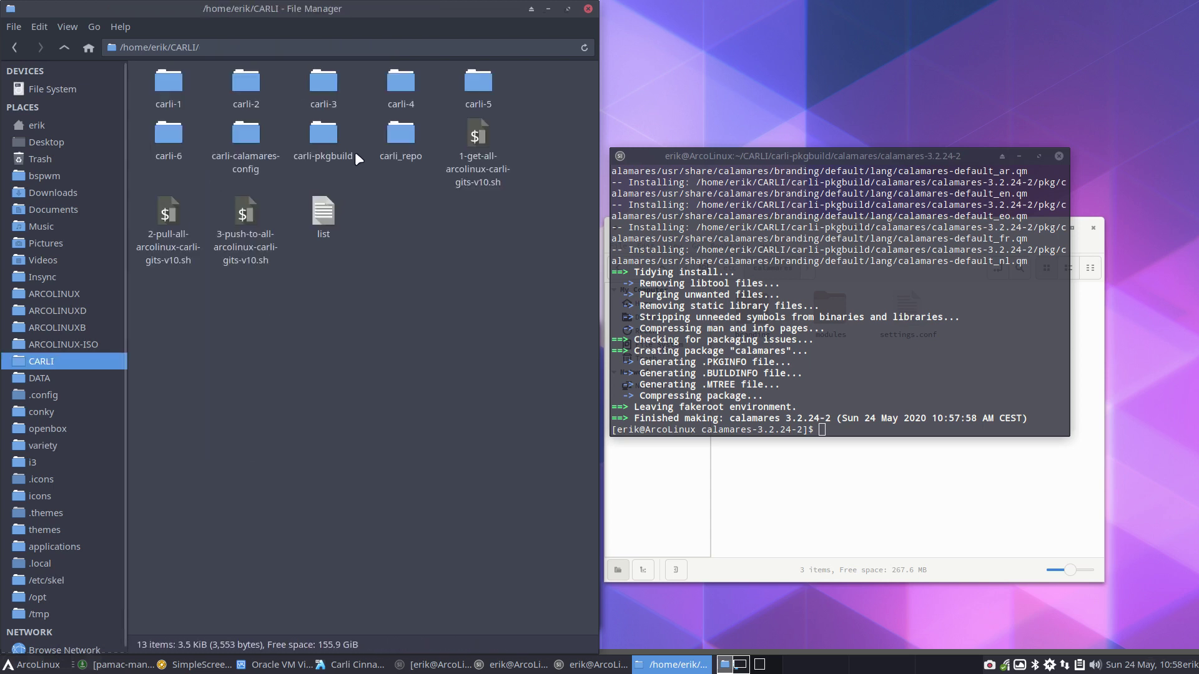
{"action": "double_click", "coordinate": [392, 134]}
{"action": "double_click", "coordinate": [238, 87]}
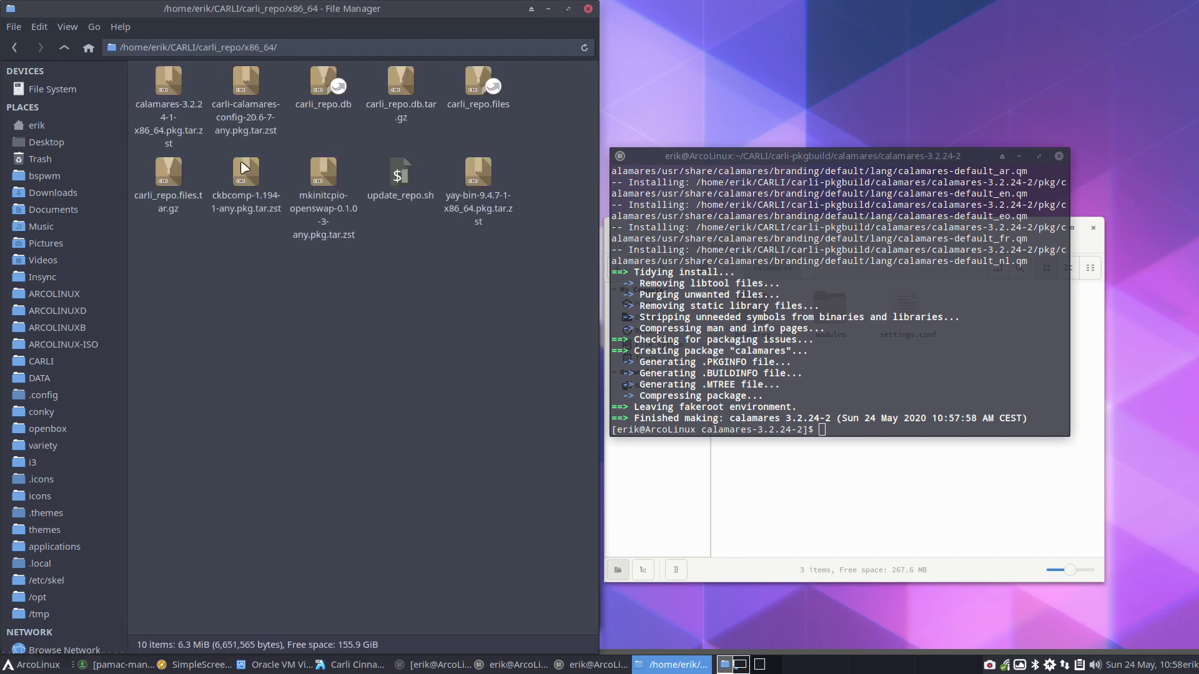
{"action": "right_click", "coordinate": [243, 303]}
{"action": "left_click", "coordinate": [286, 353]}
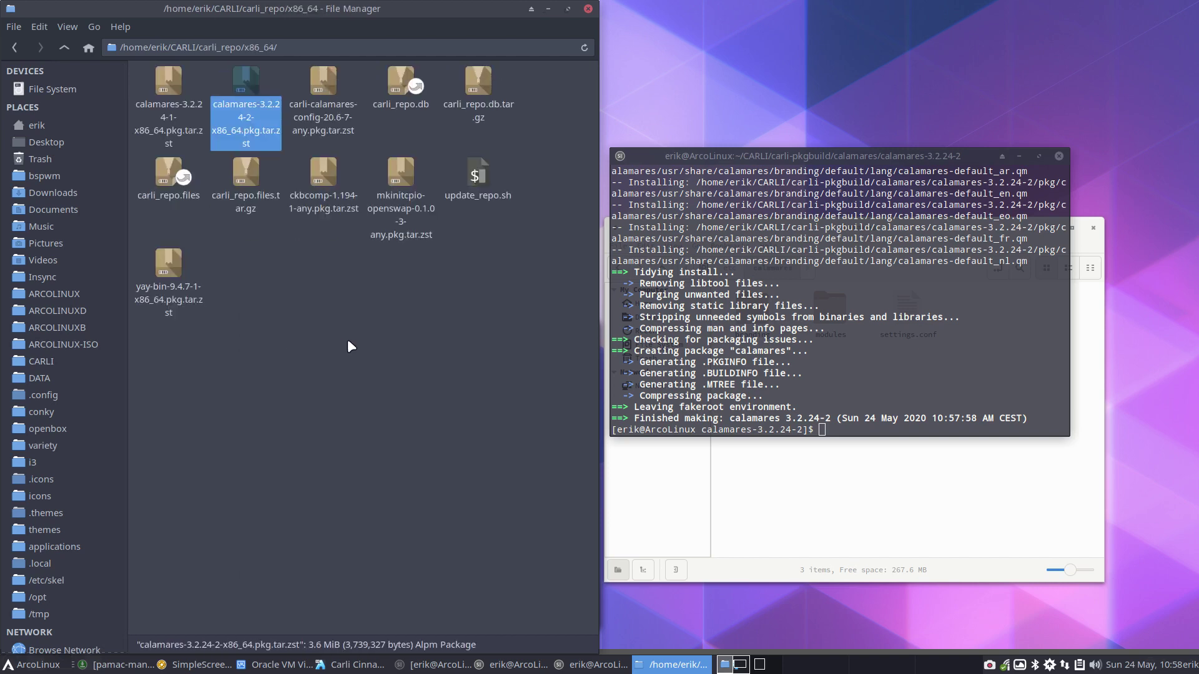
Open a terminal in the carli_repo folder
{"action": "left_click", "coordinate": [64, 47]}
{"action": "right_click", "coordinate": [343, 275]}
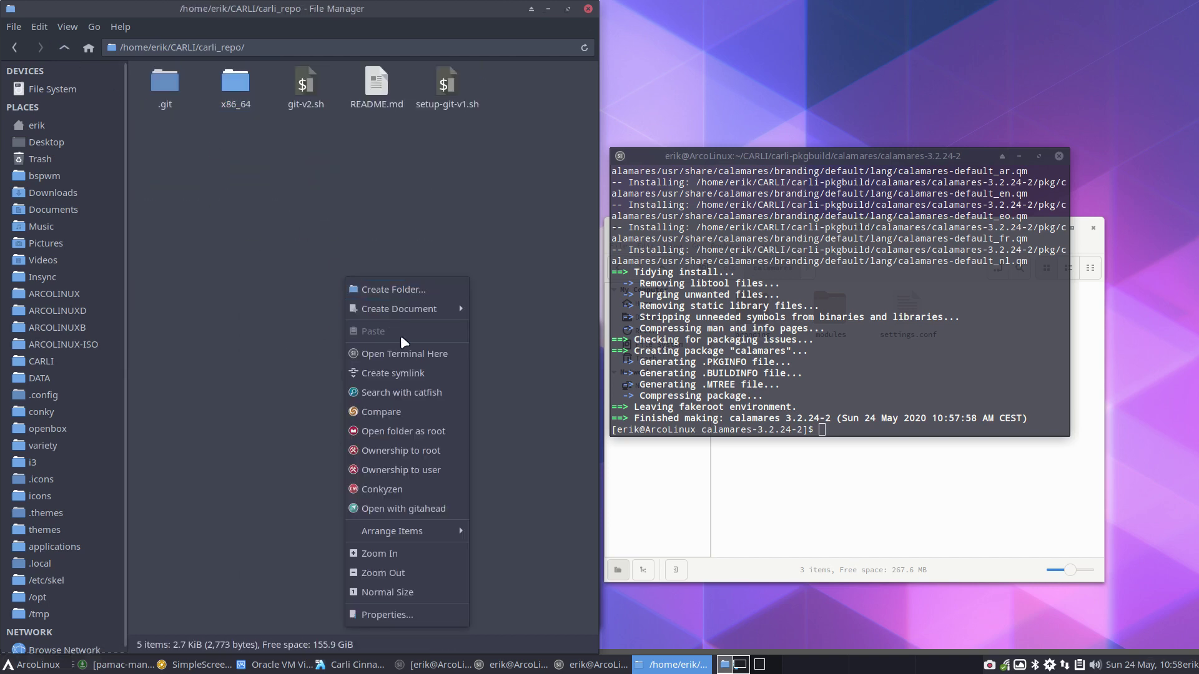
{"action": "left_click", "coordinate": [409, 350]}
Run git-v2.sh with commit comment 'new calamares' to push carli_repo, then close that terminal
{"action": "type", "text": "./g"}
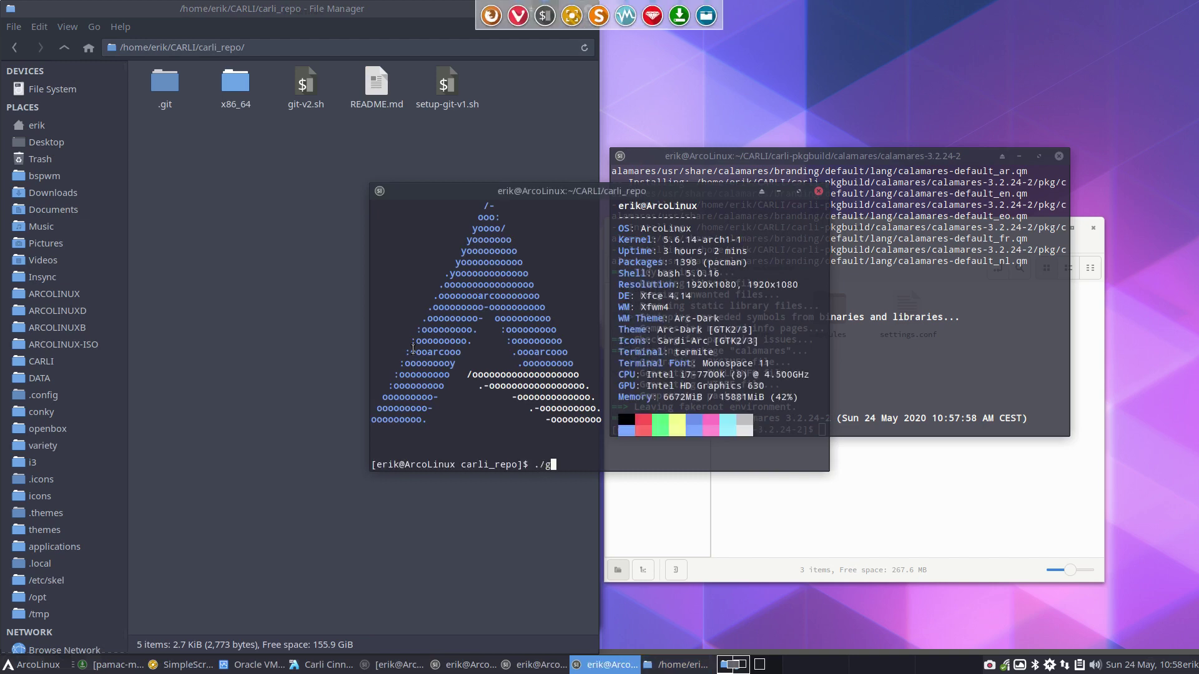
{"action": "key", "text": "Tab"}
{"action": "key", "text": "Return"}
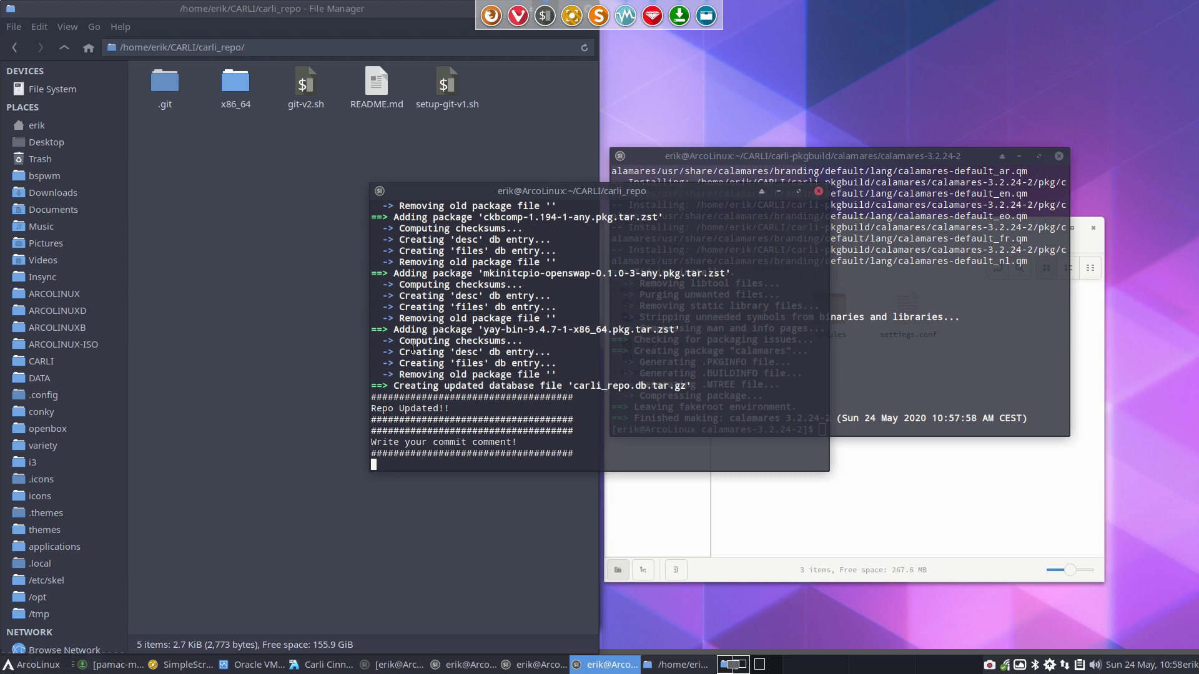
{"action": "type", "text": "c"}
{"action": "type", "text": "ew calam"}
{"action": "type", "text": "ares"}
{"action": "key", "text": "Return"}
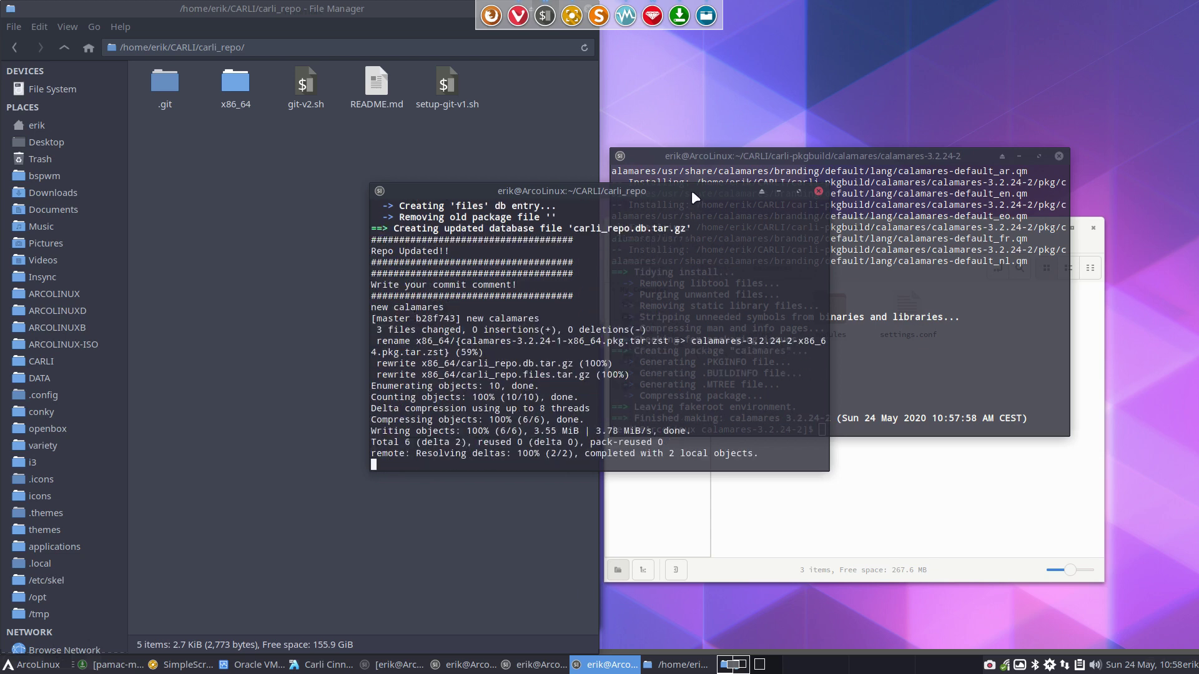
{"action": "left_click_drag", "start_coordinate": [689, 191], "coordinate": [465, 174]}
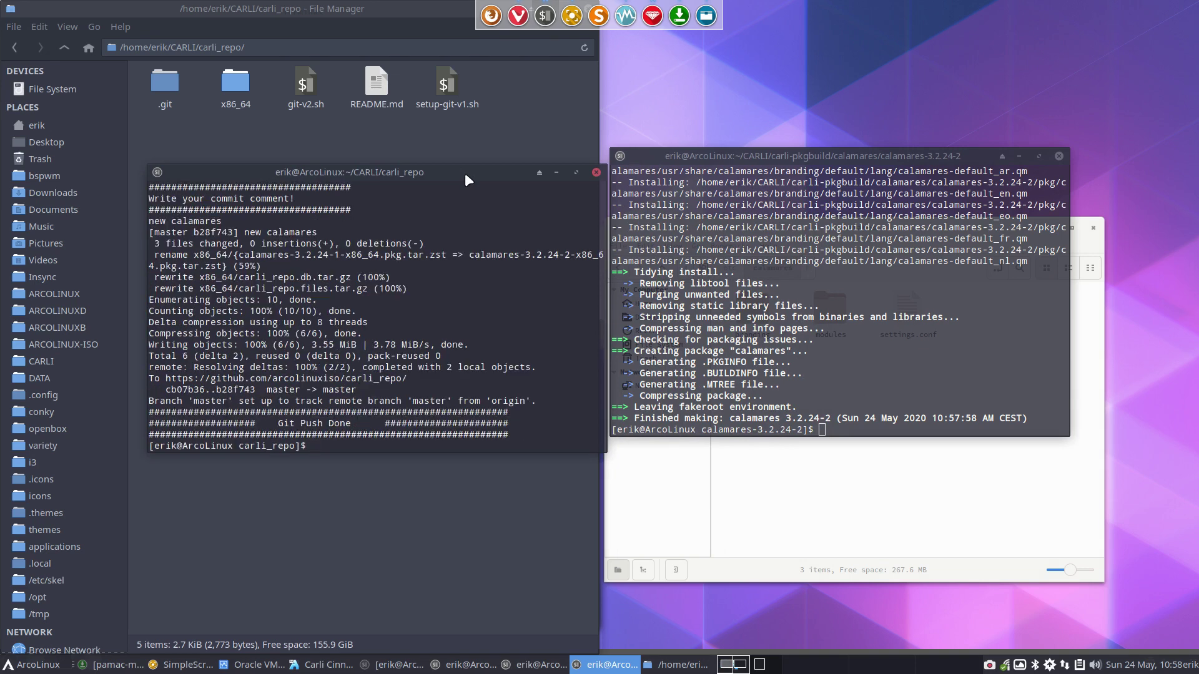
{"action": "left_click", "coordinate": [596, 172]}
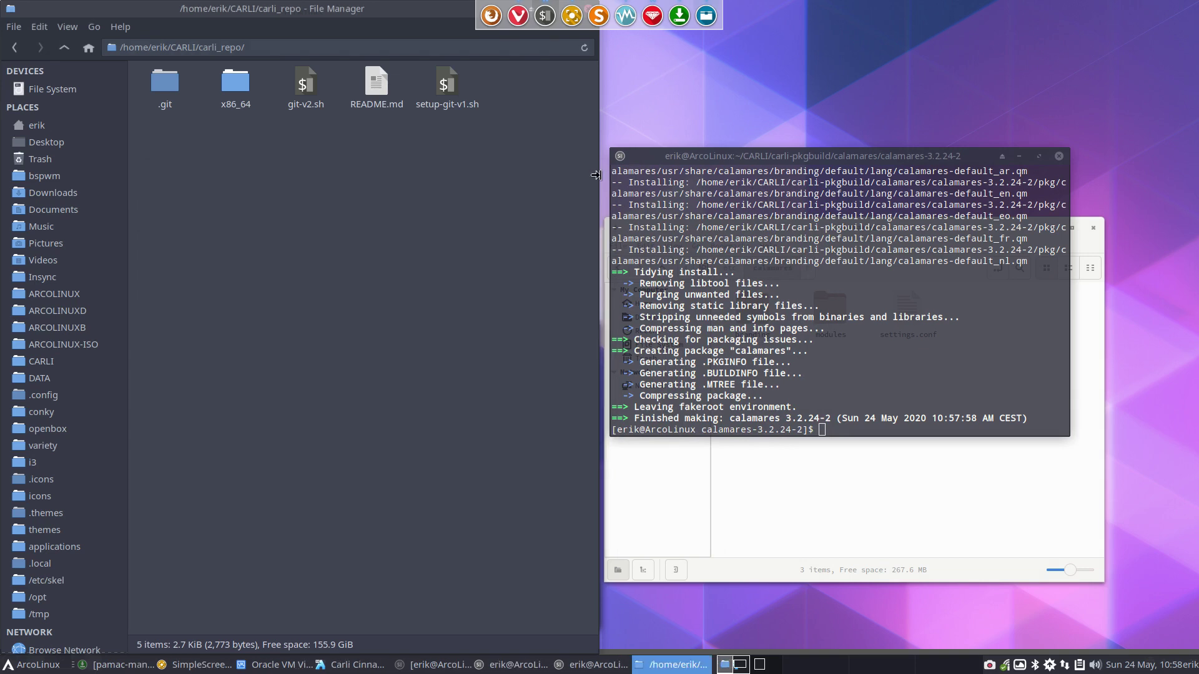
Close the build terminal, file manager windows and remaining terminals
{"action": "left_click", "coordinate": [1059, 156]}
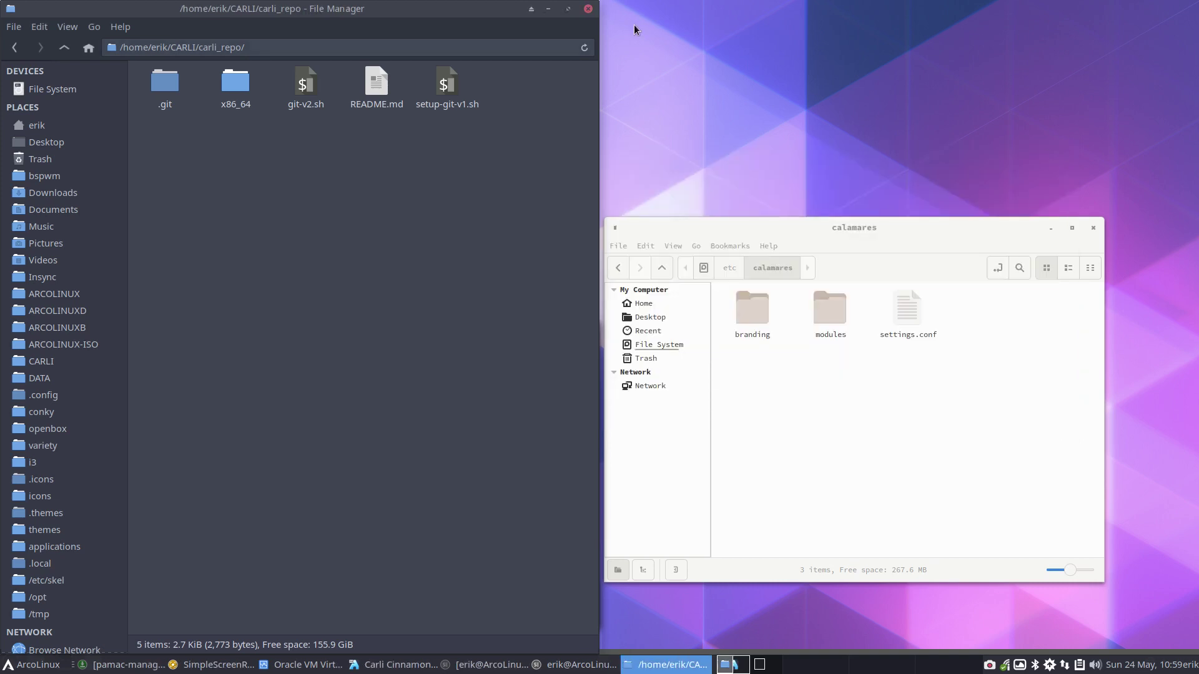
{"action": "left_click", "coordinate": [587, 9]}
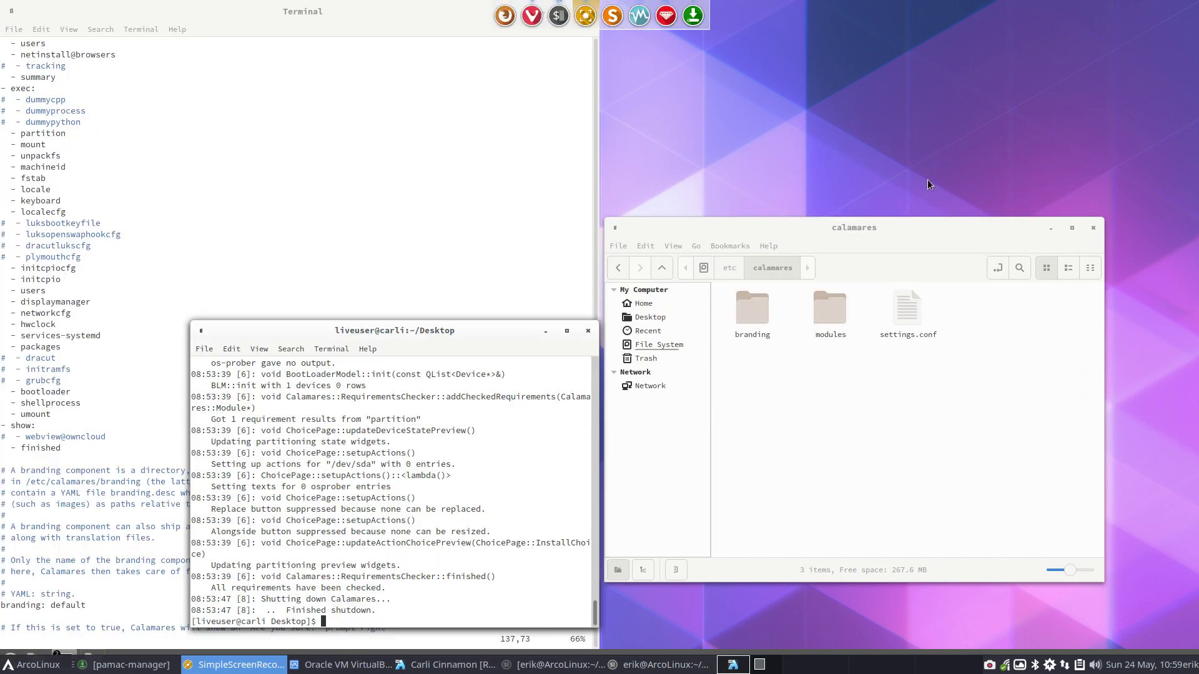
{"action": "left_click", "coordinate": [1094, 228]}
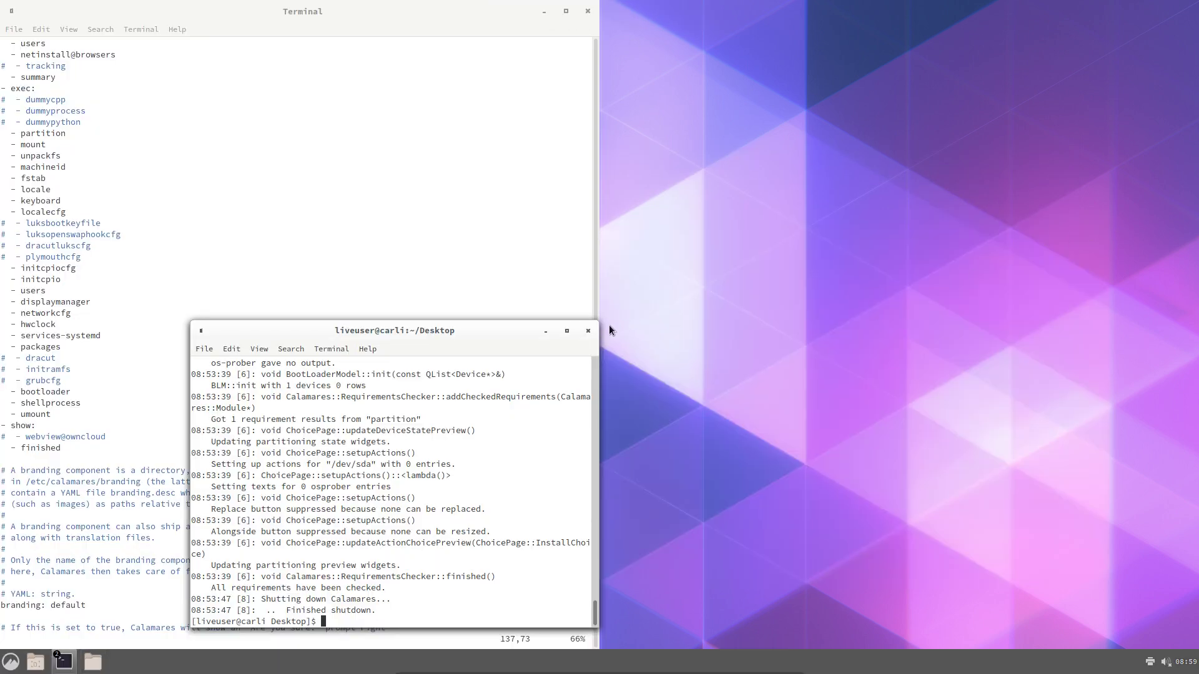
{"action": "left_click", "coordinate": [588, 331]}
{"action": "left_click", "coordinate": [588, 11]}
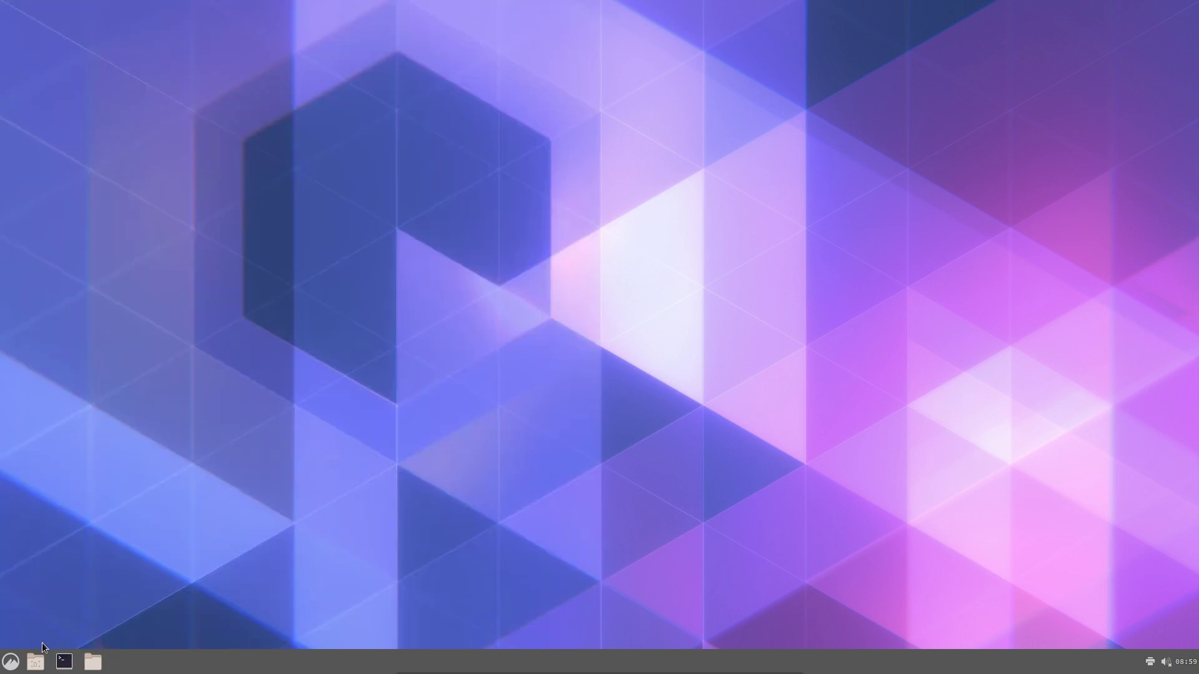
Shut down the Carli live session from the application menu
{"action": "left_click", "coordinate": [10, 661]}
{"action": "left_click", "coordinate": [43, 603]}
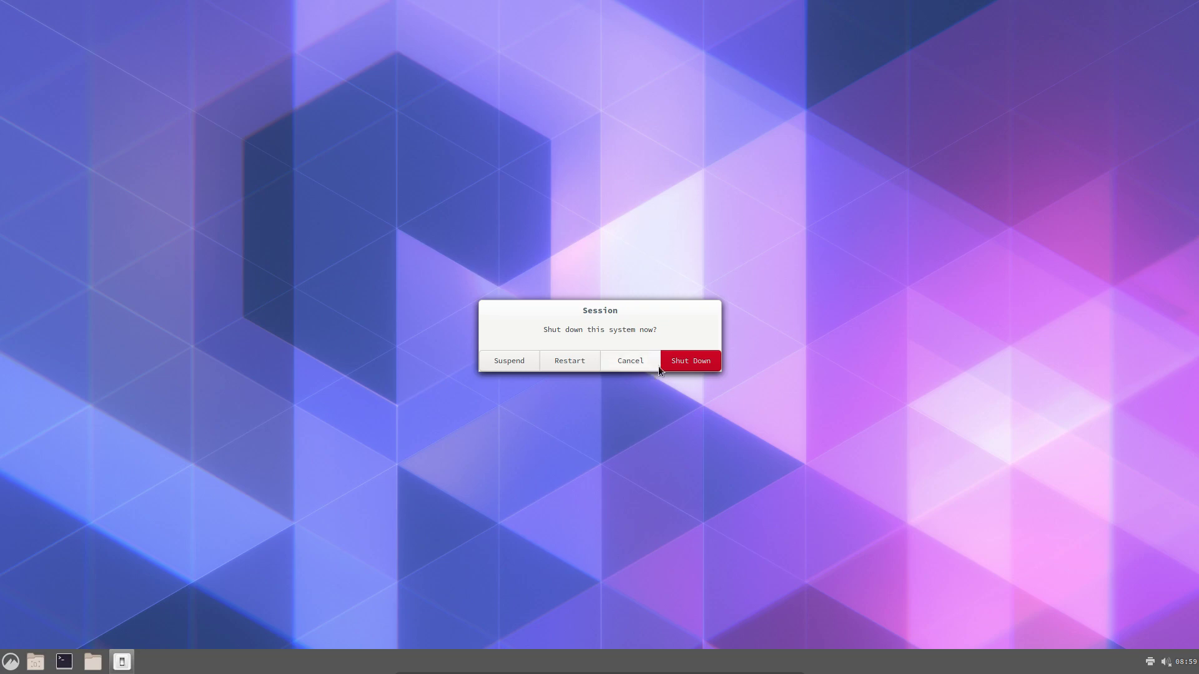
{"action": "left_click", "coordinate": [663, 366]}
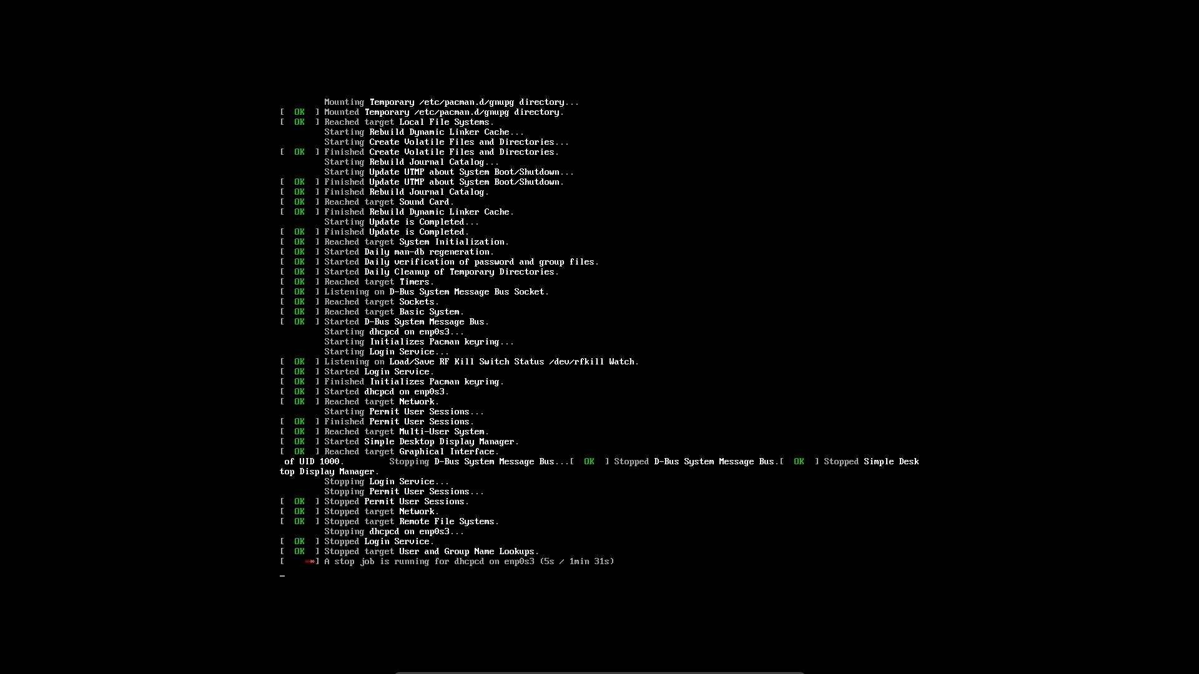
Power off the Carli Cinnamon VM, quit VirtualBox Manager and return to the ISO build terminal
{"action": "key", "text": "Control_R+f"}
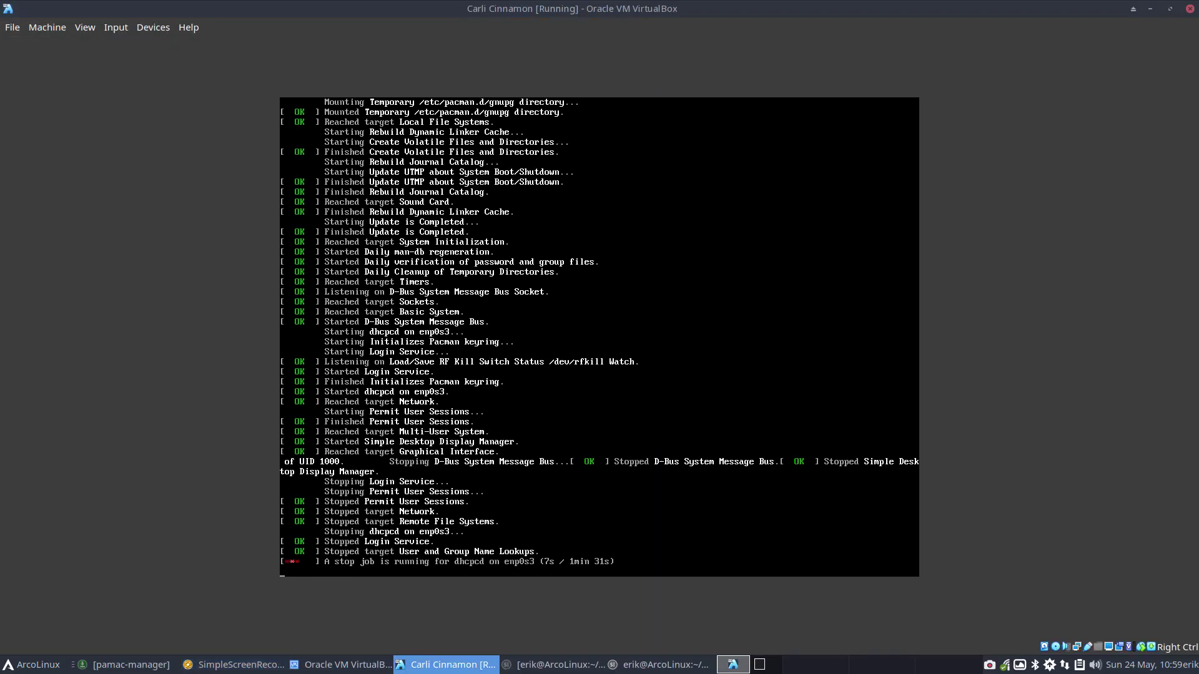
{"action": "left_click", "coordinate": [1187, 10]}
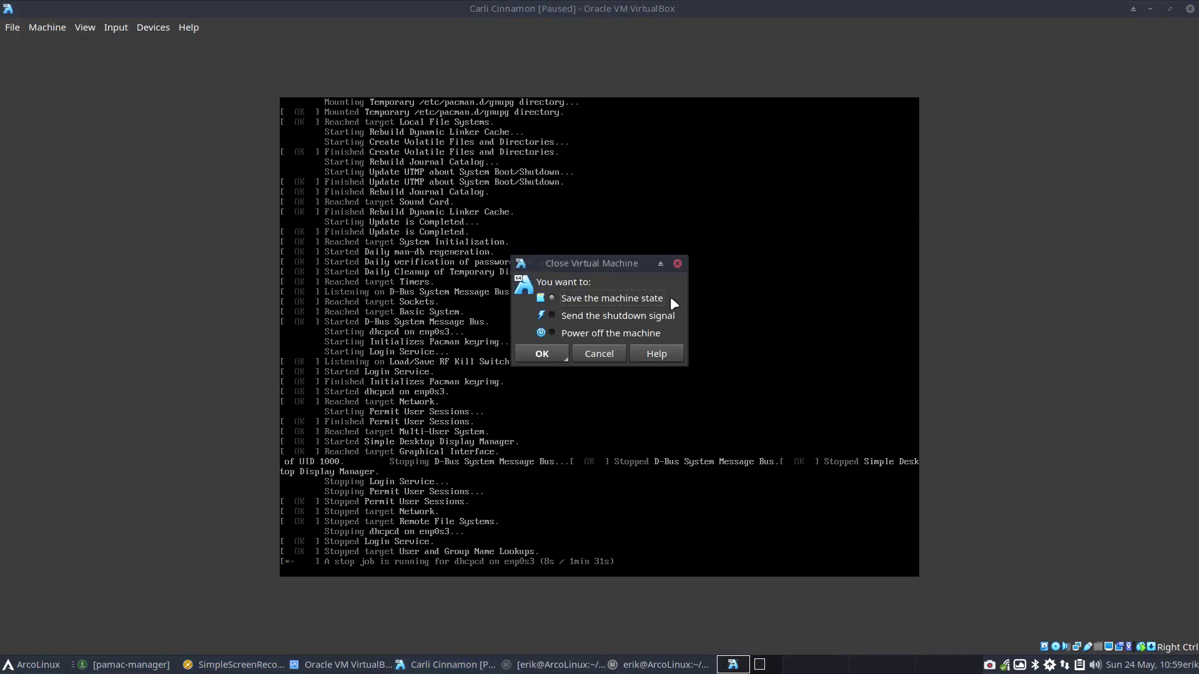
{"action": "left_click", "coordinate": [552, 349]}
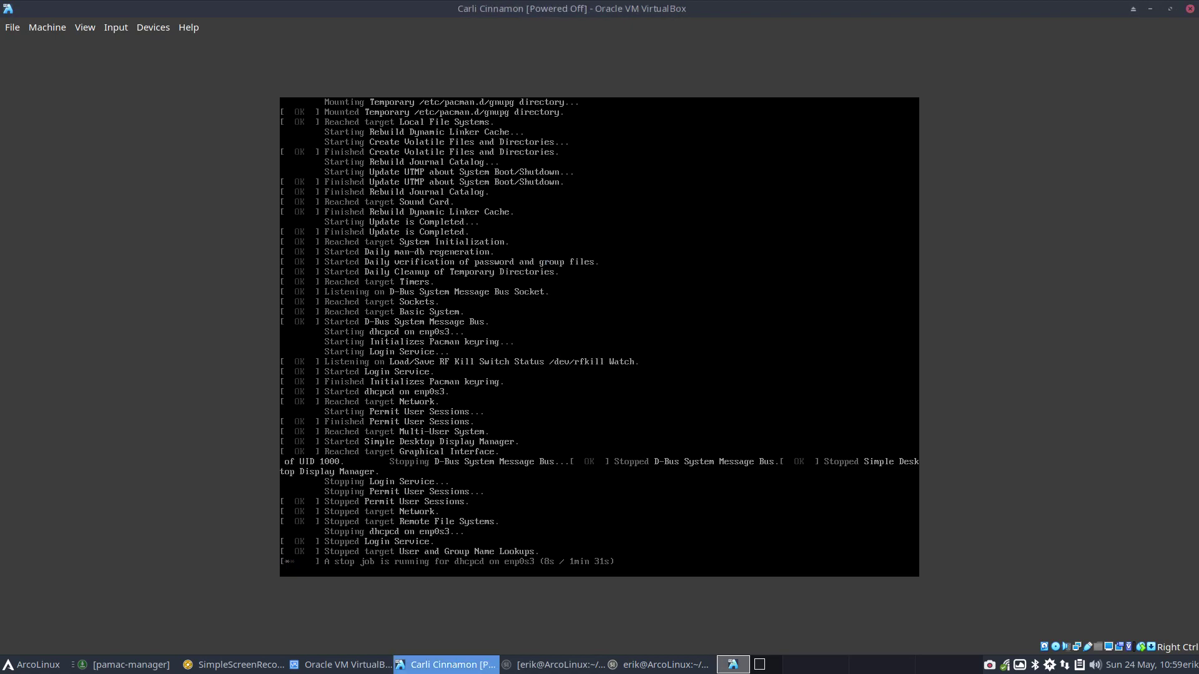
{"action": "left_click", "coordinate": [1190, 9]}
{"action": "left_click", "coordinate": [768, 358]}
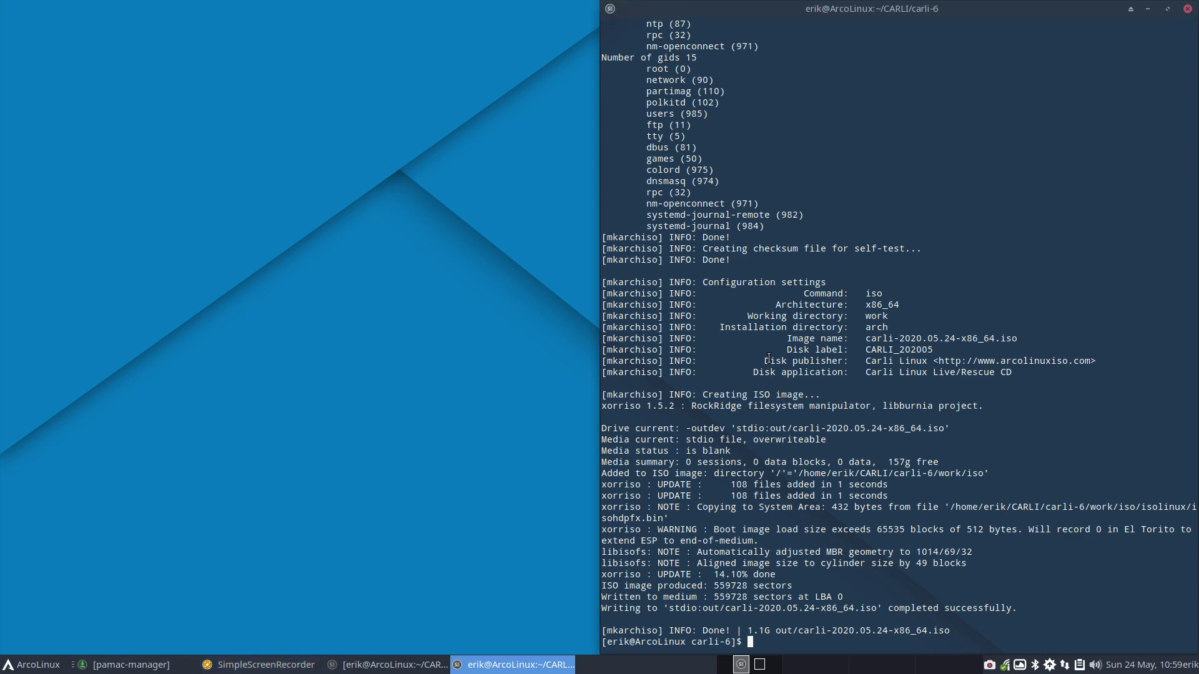
Run sudo ./build.sh, check libpwquality in the package list, and accept installing the packages
{"action": "type", "text": "sudo ./build.sh"}
{"action": "key", "text": "Return"}
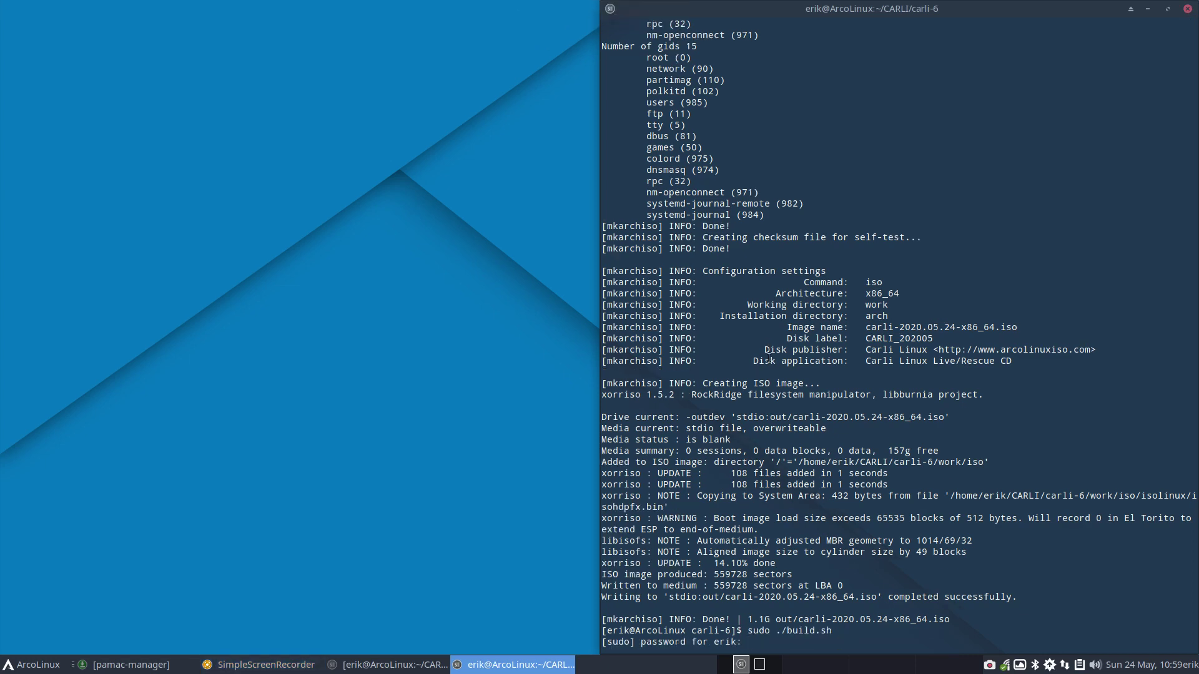
{"action": "key", "text": "Return"}
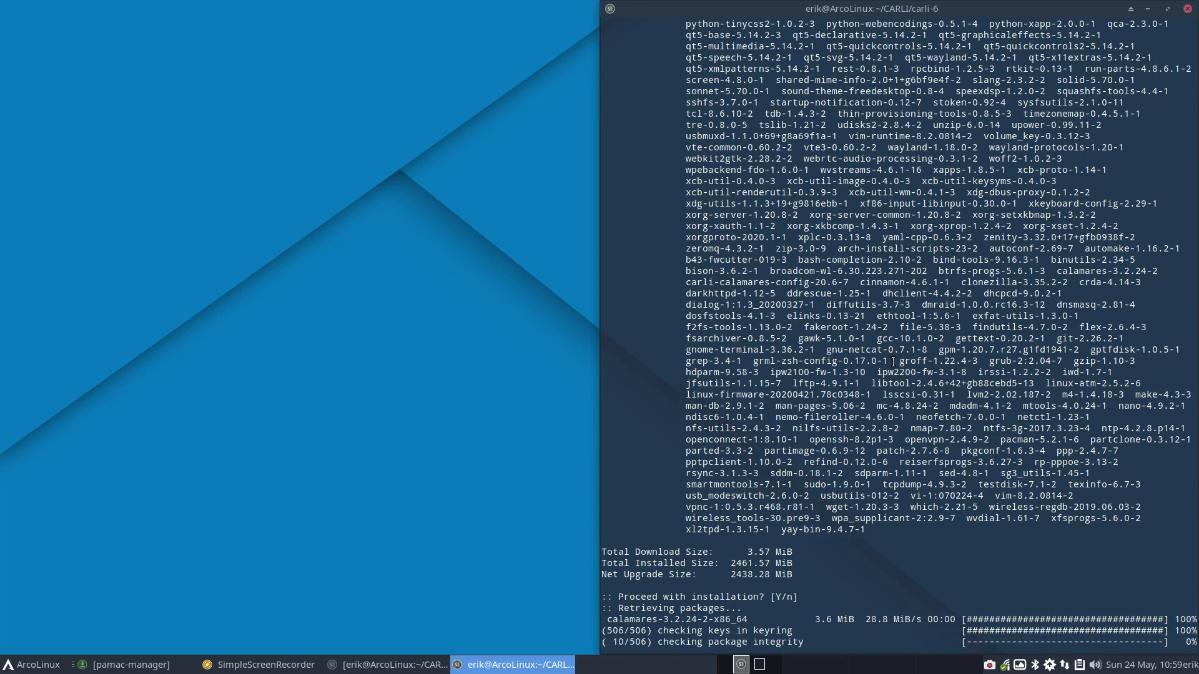
{"action": "scroll", "coordinate": [881, 325], "scroll_direction": "up", "scroll_amount": 8}
{"action": "scroll", "coordinate": [881, 325], "scroll_direction": "up", "scroll_amount": 8}
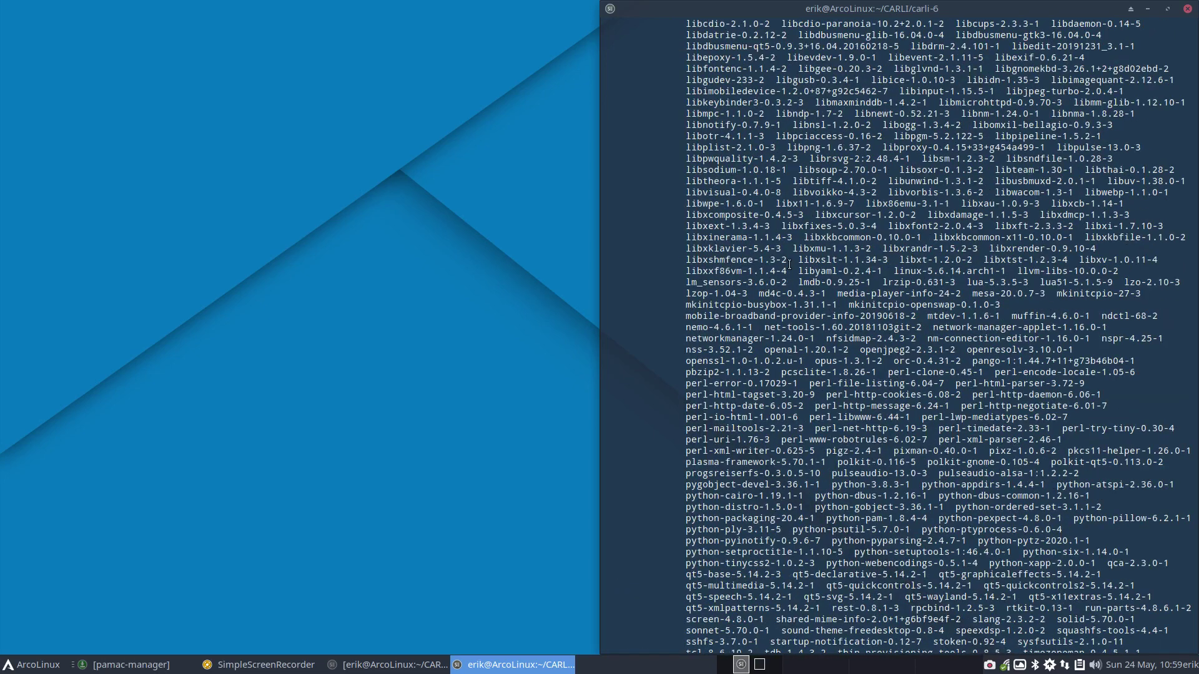
{"action": "scroll", "coordinate": [755, 267], "scroll_direction": "up", "scroll_amount": 4}
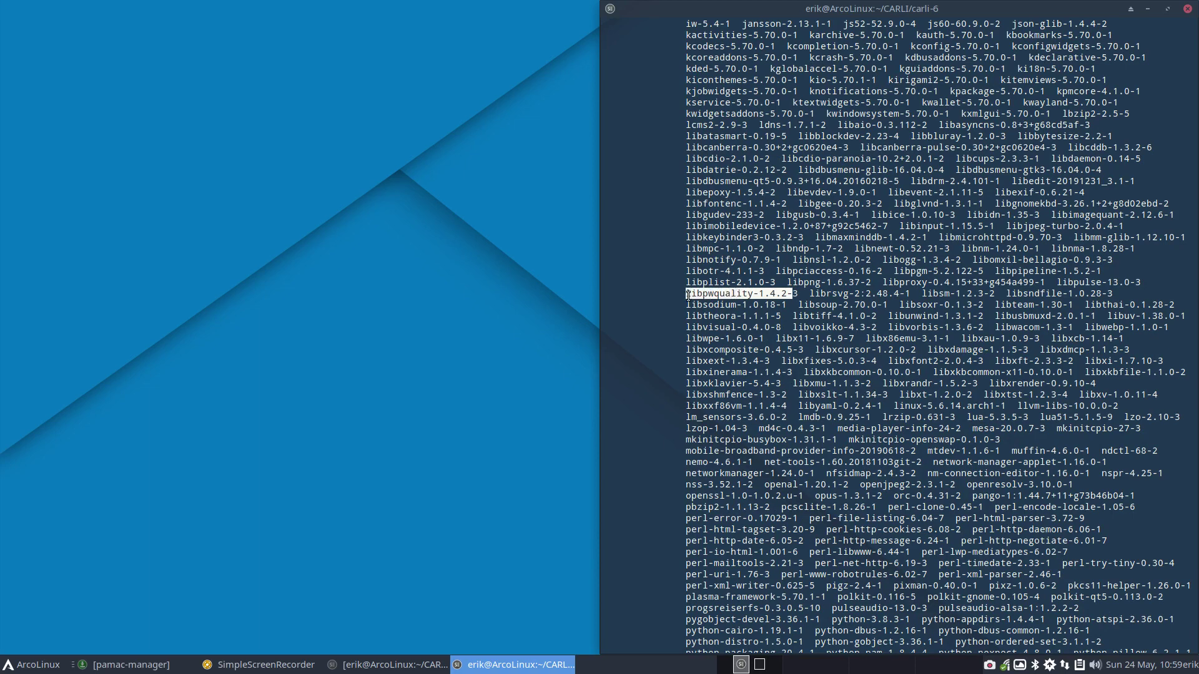
{"action": "key", "text": "Return"}
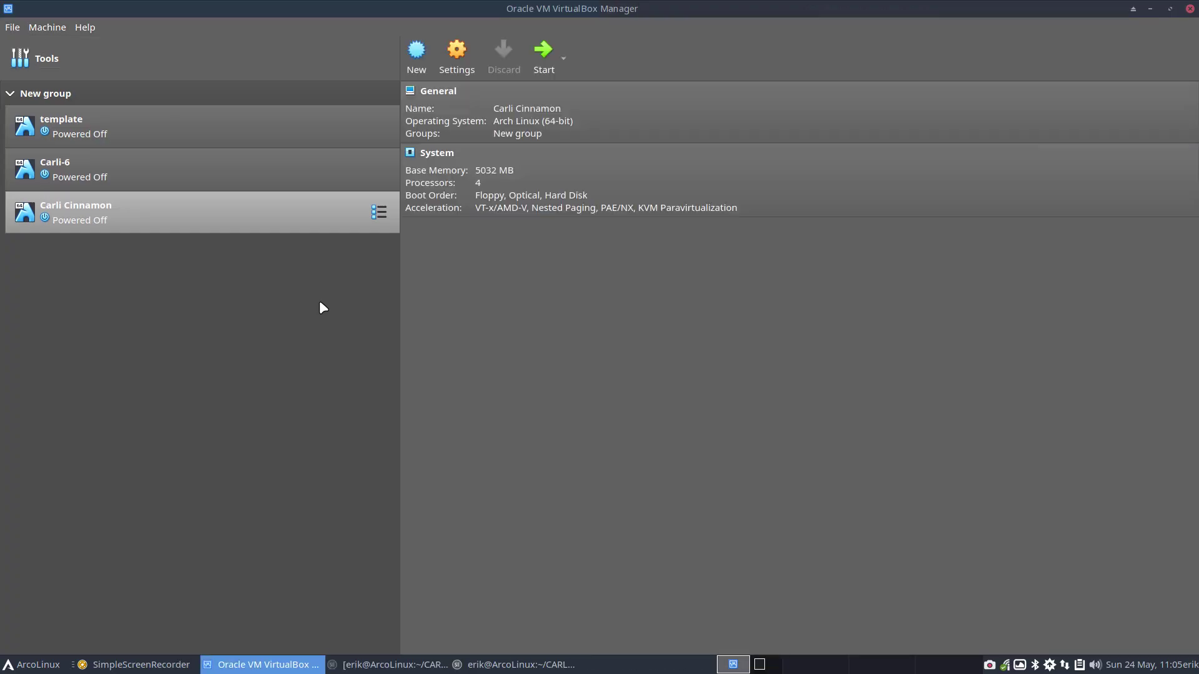
Start the Carli Cinnamon VM and boot 'Boot Carli Linux (x86_64)' from the new ISO
{"action": "double_click", "coordinate": [240, 230]}
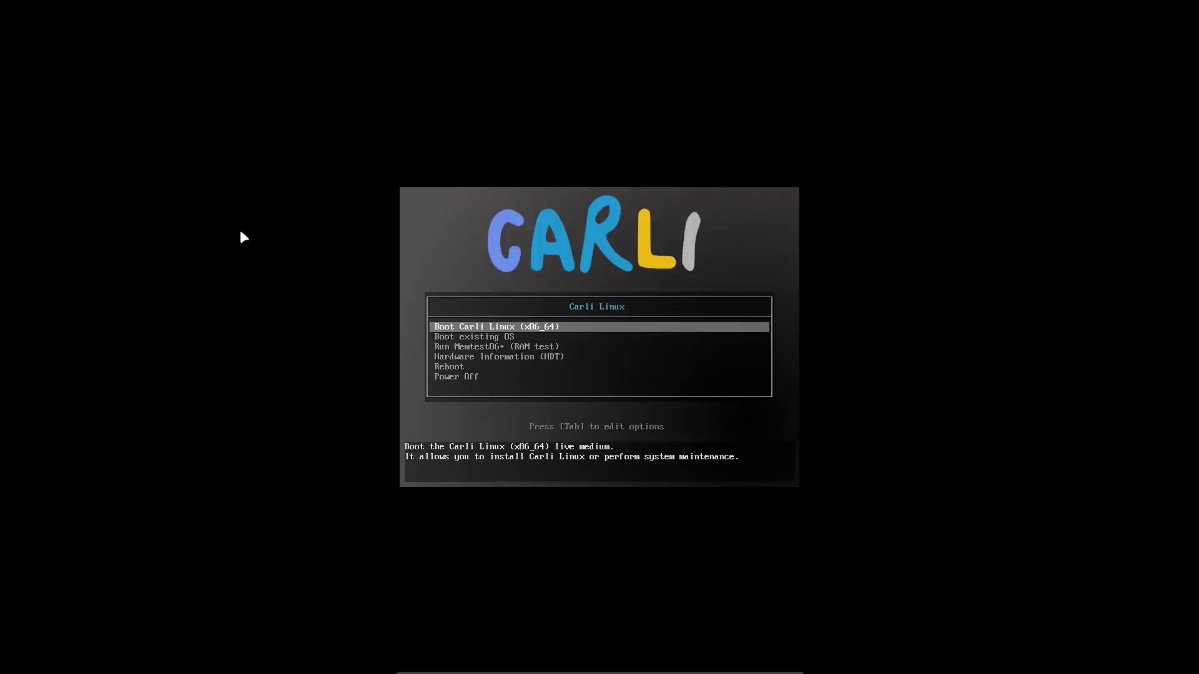
{"action": "key", "text": "Return"}
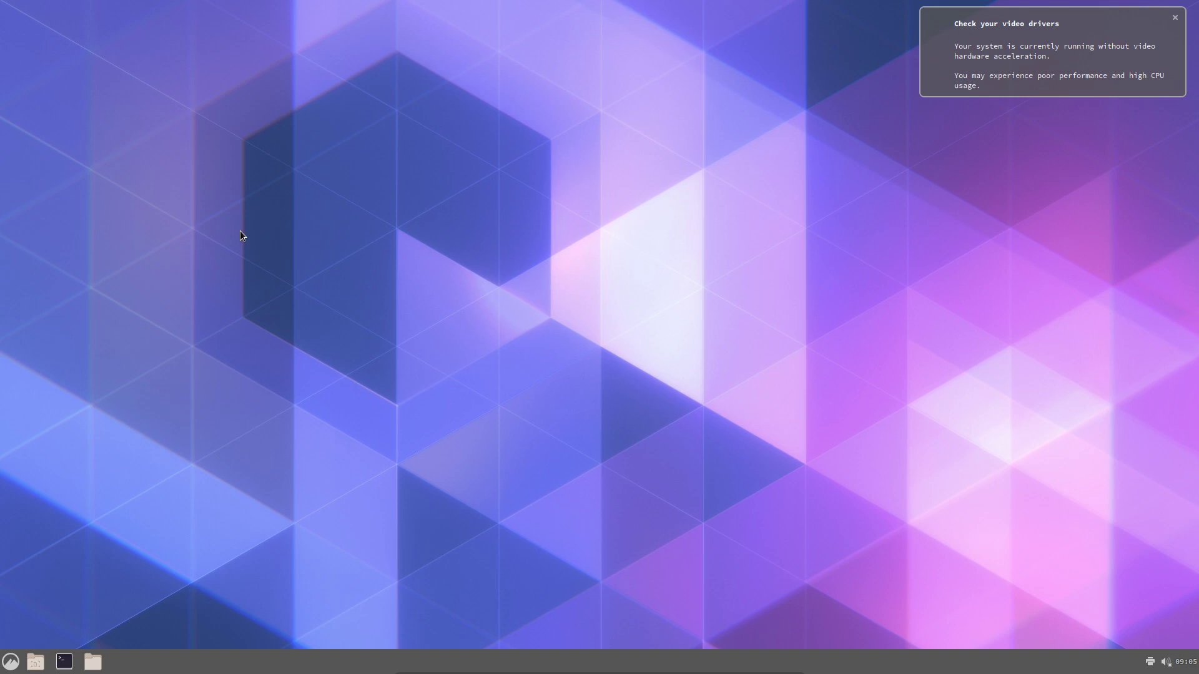
Dismiss the video drivers warning, view Themes in System Settings, then close the settings window
{"action": "left_click", "coordinate": [978, 91]}
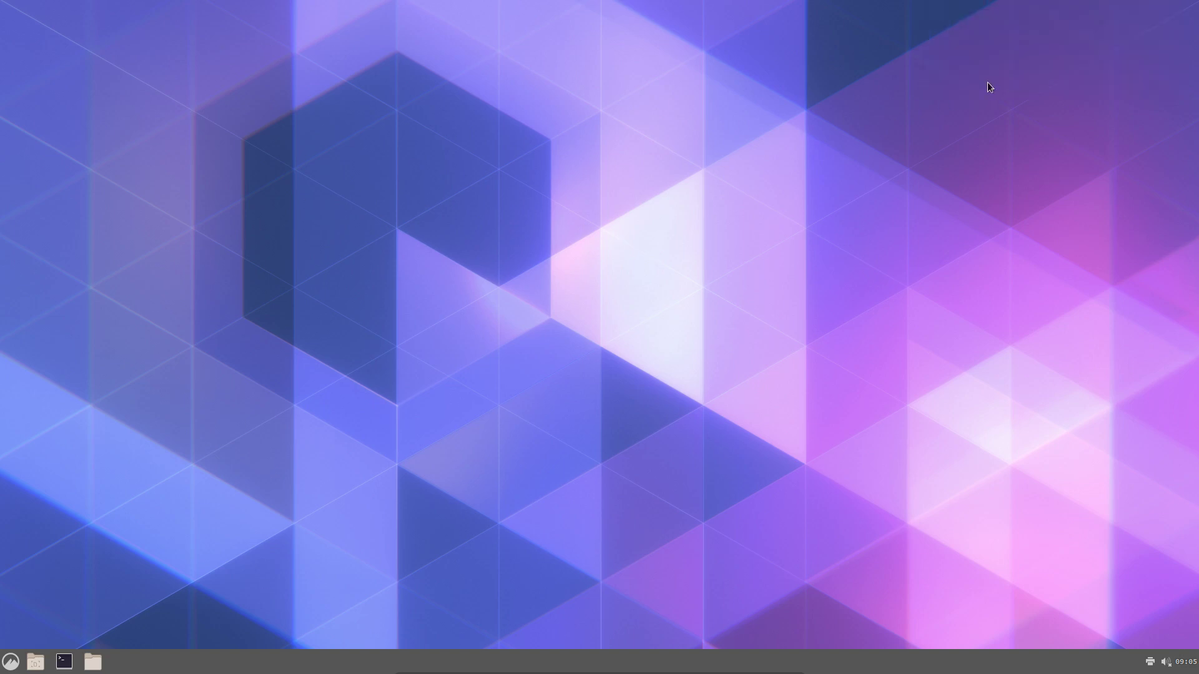
{"action": "left_click", "coordinate": [10, 663]}
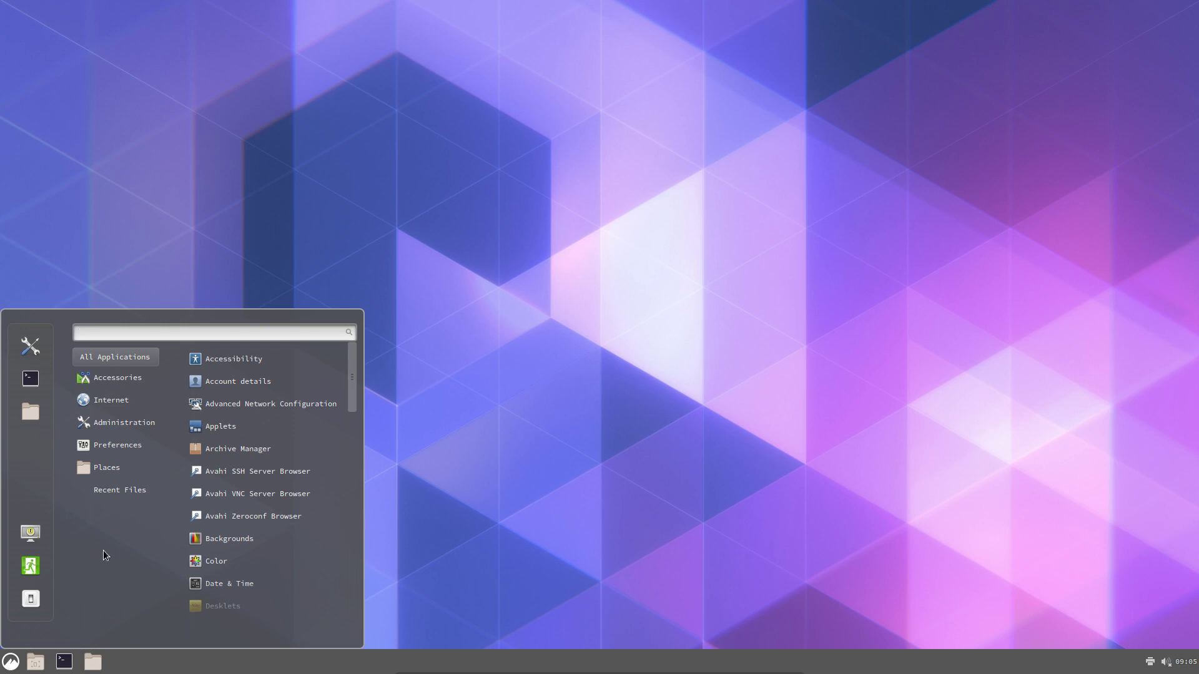
{"action": "mouse_move", "coordinate": [137, 410]}
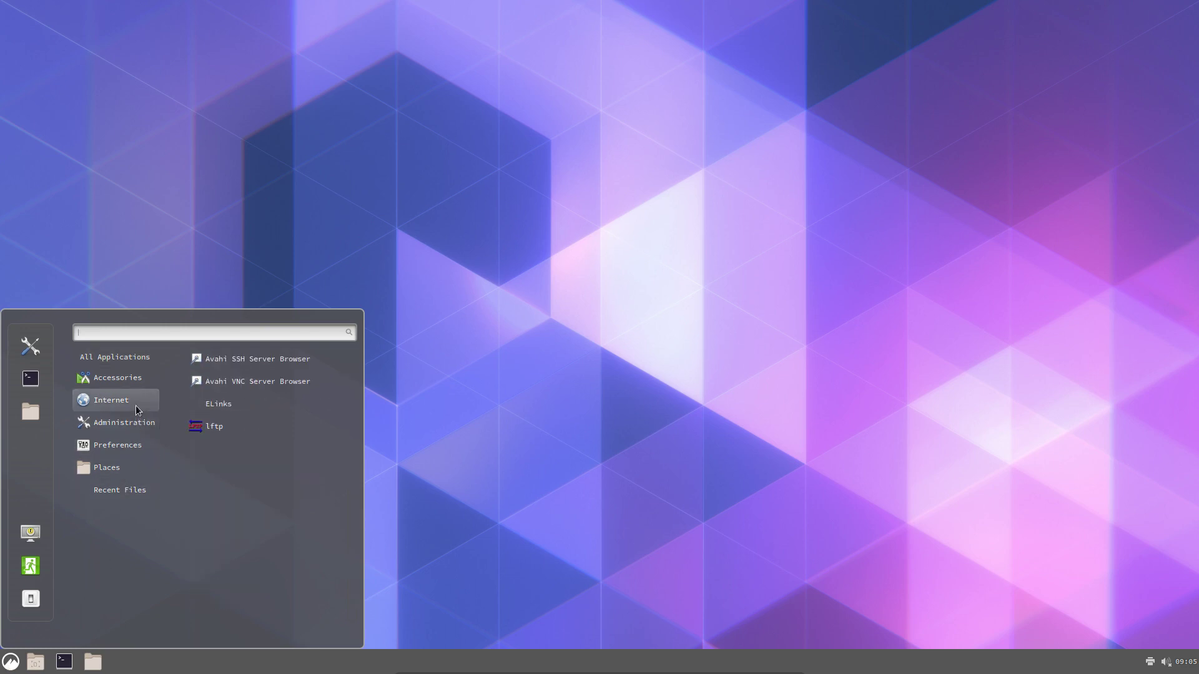
{"action": "mouse_move", "coordinate": [144, 367]}
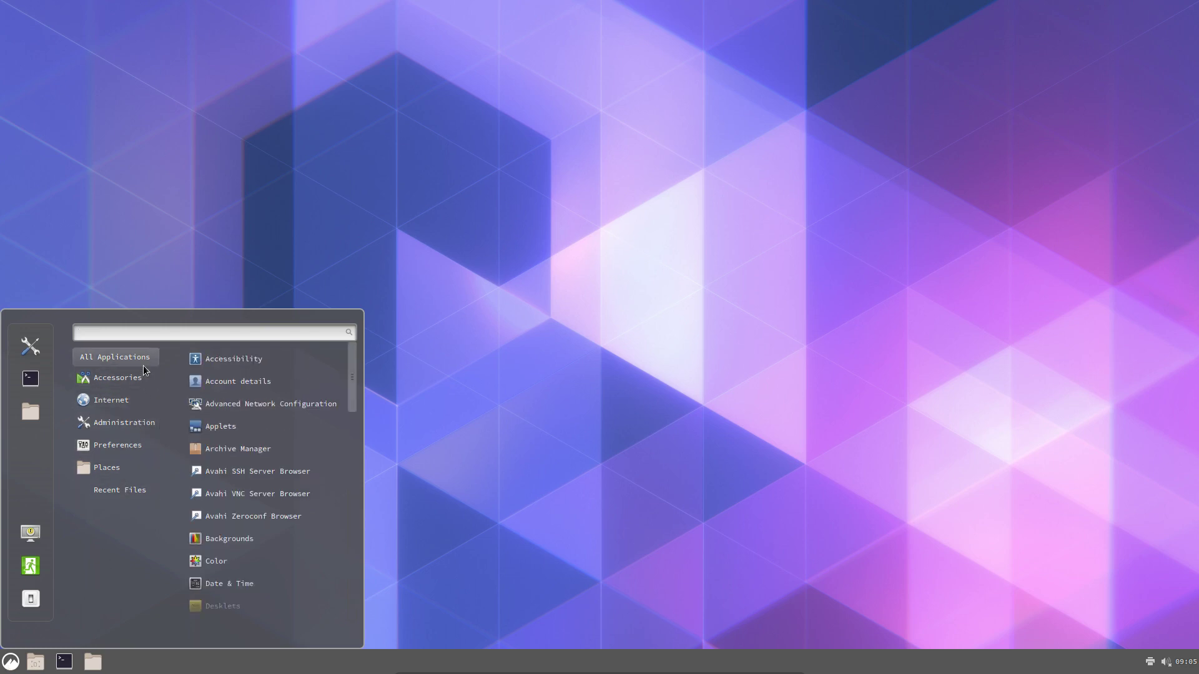
{"action": "left_click", "coordinate": [30, 346]}
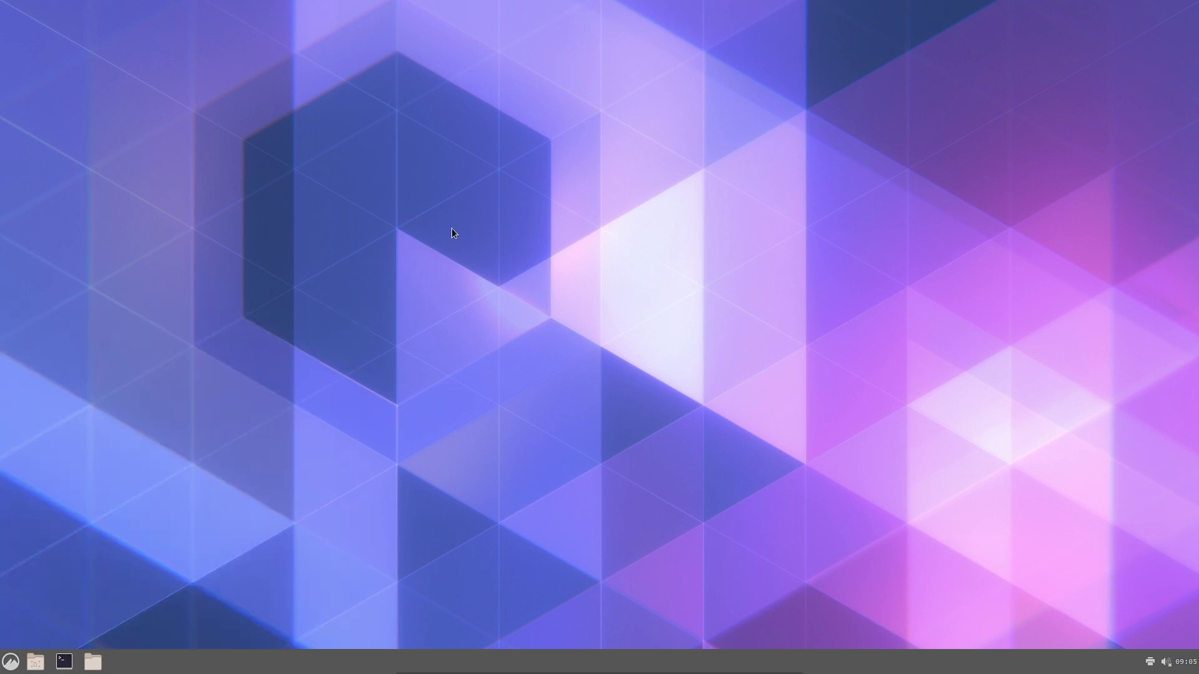
{"action": "left_click", "coordinate": [639, 241]}
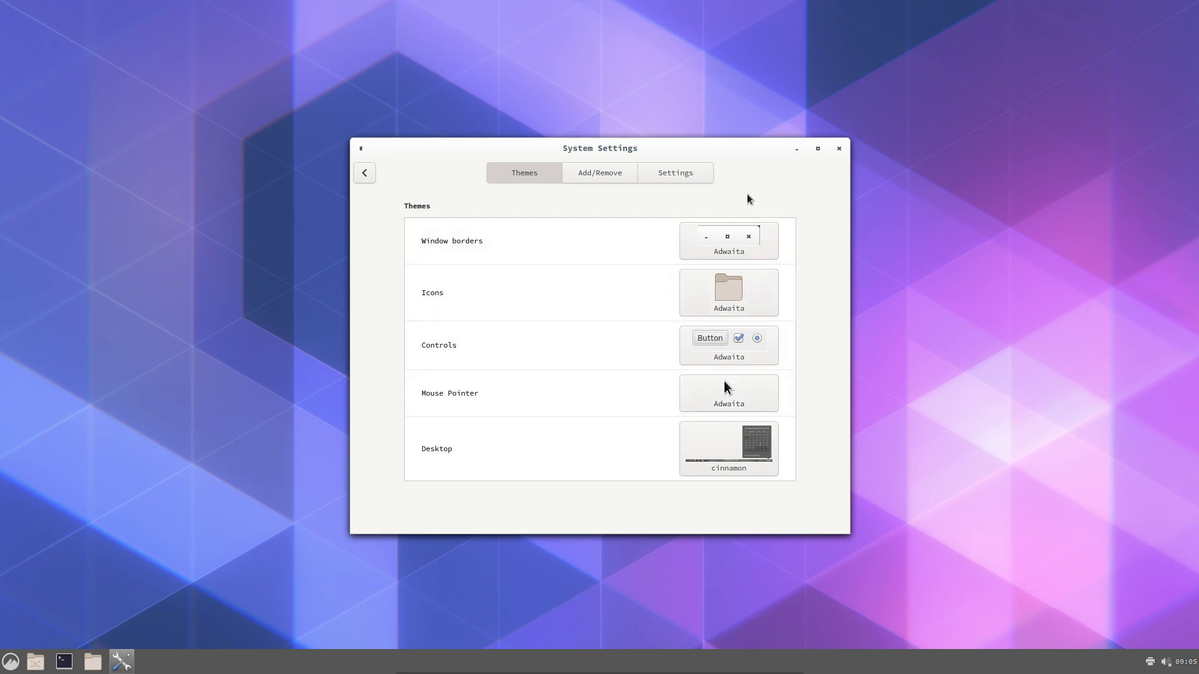
{"action": "left_click", "coordinate": [839, 148]}
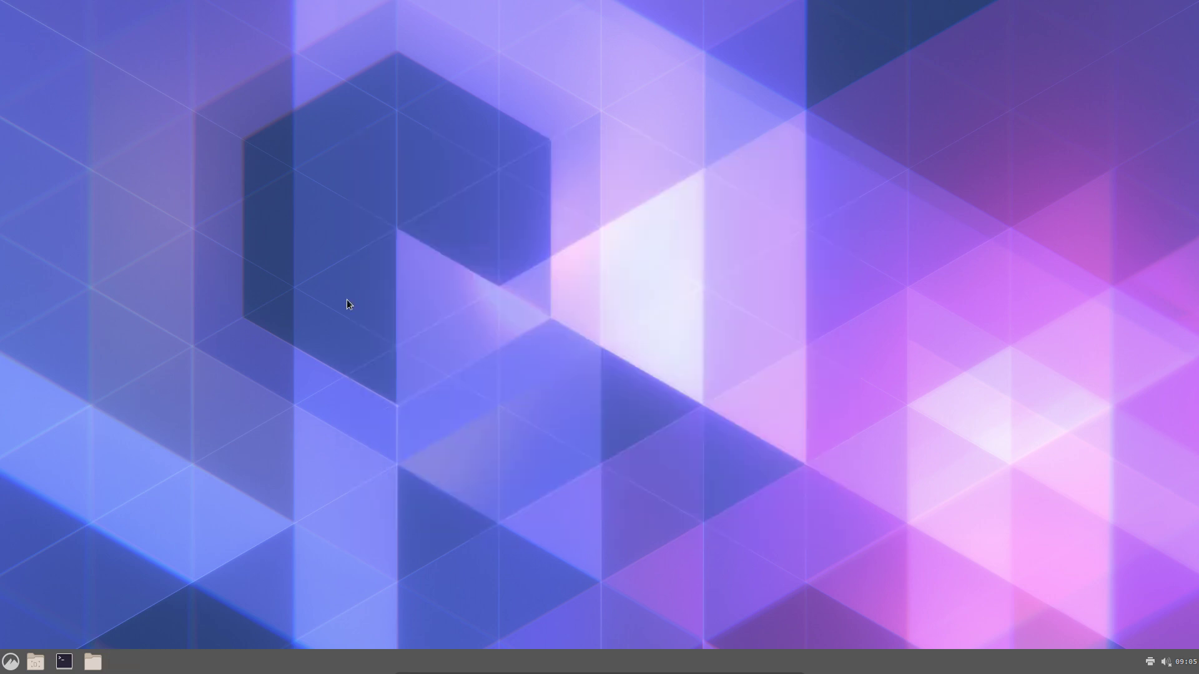
Launch Install System via menu search 'inst' and accept the Brussels location
{"action": "left_click", "coordinate": [11, 664]}
{"action": "type", "text": "inst"}
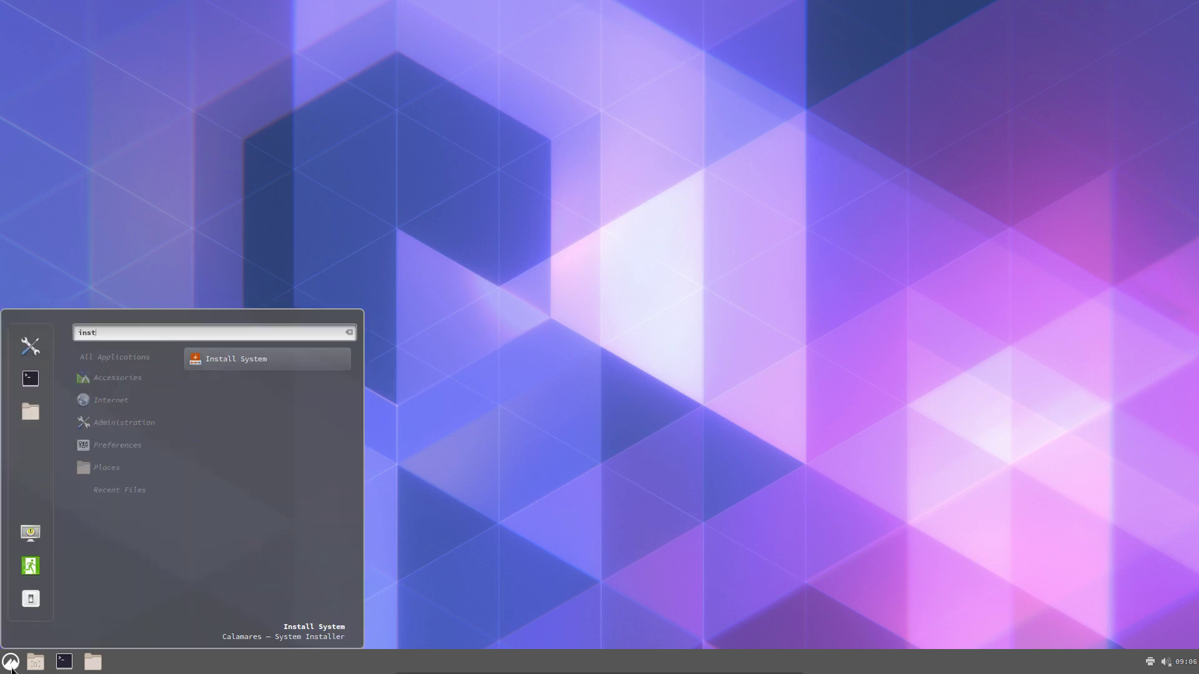
{"action": "key", "text": "Return"}
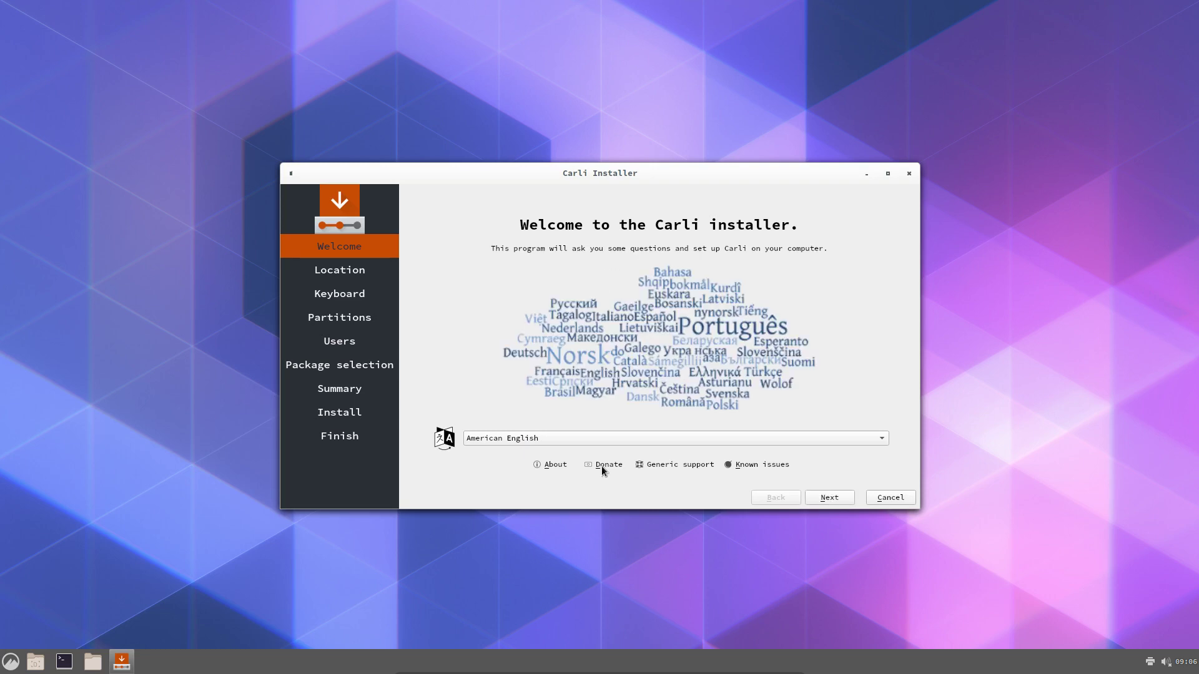
{"action": "left_click", "coordinate": [832, 494]}
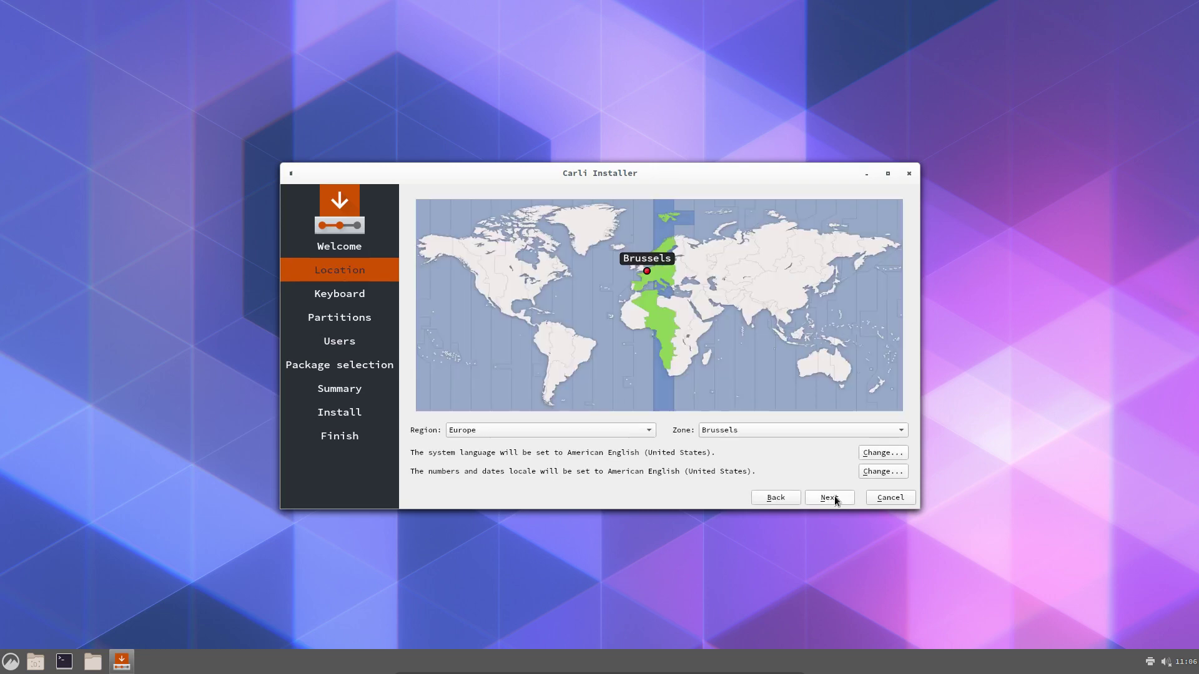
{"action": "left_click", "coordinate": [834, 496]}
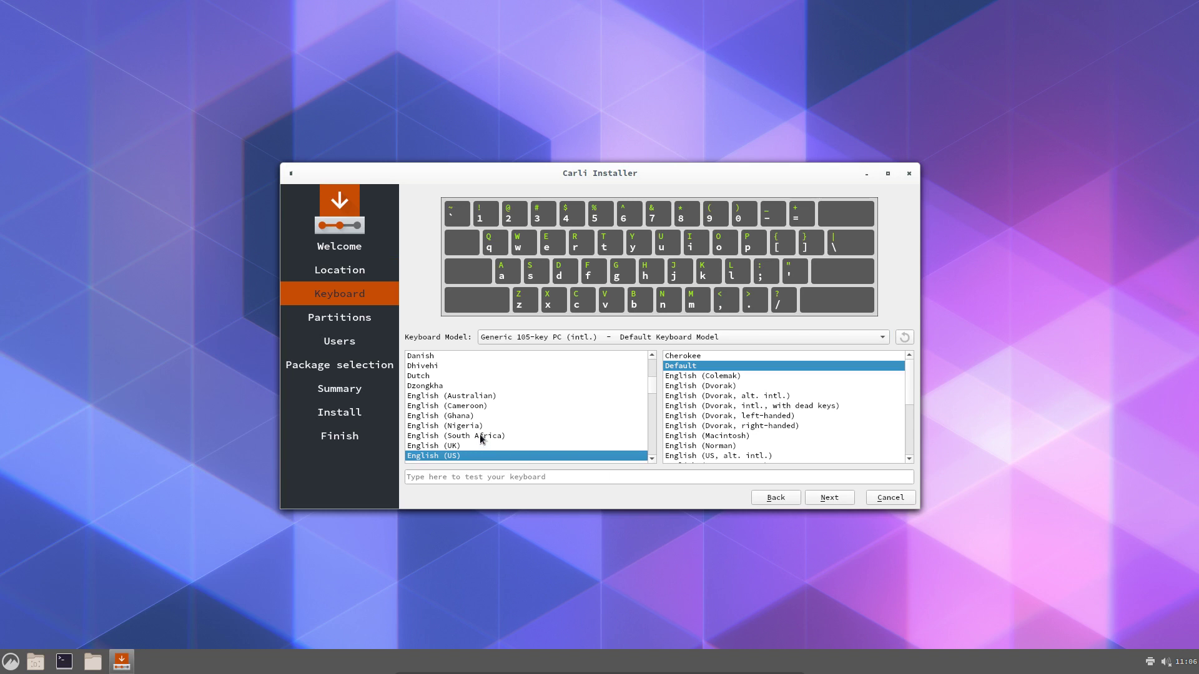
Choose the Belgian keyboard layout and the Erase disk partitioning option
{"action": "scroll", "coordinate": [478, 437], "scroll_direction": "up", "scroll_amount": 3}
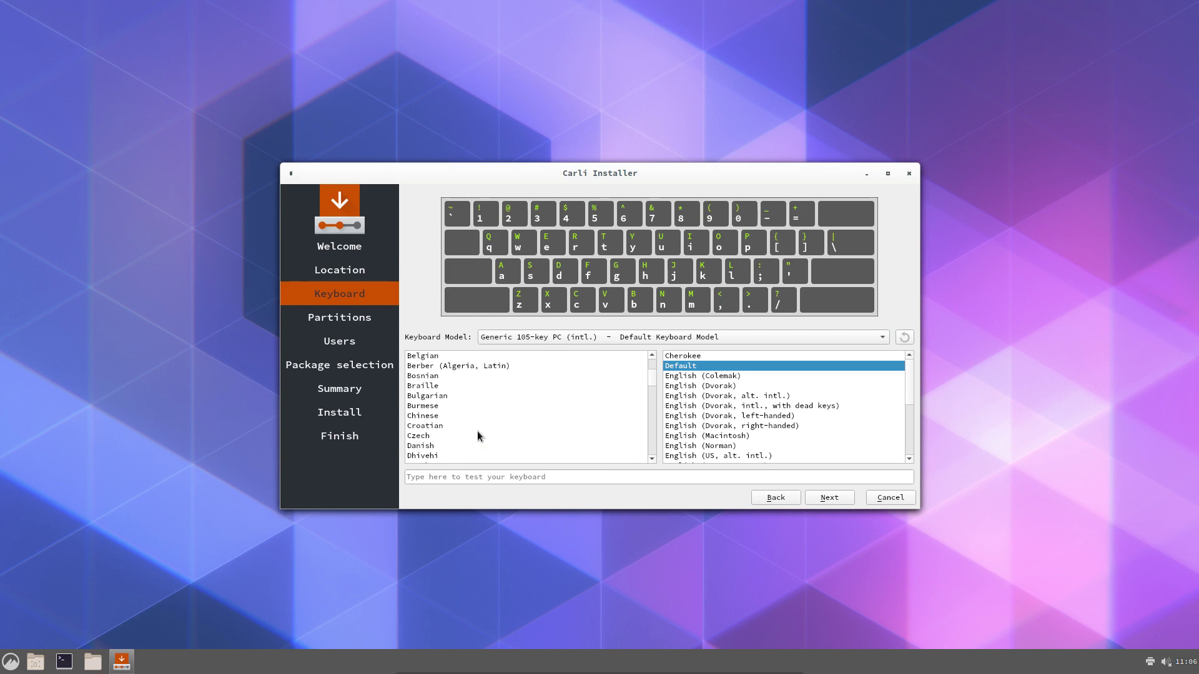
{"action": "left_click", "coordinate": [437, 355]}
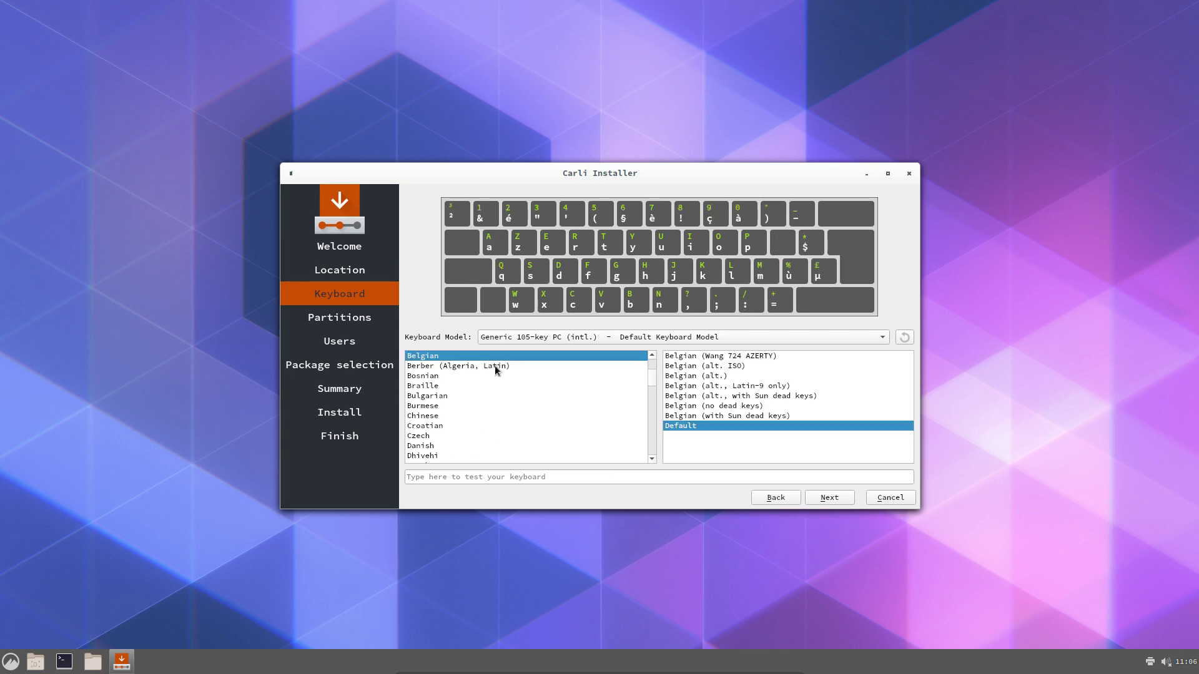
{"action": "left_click", "coordinate": [838, 497]}
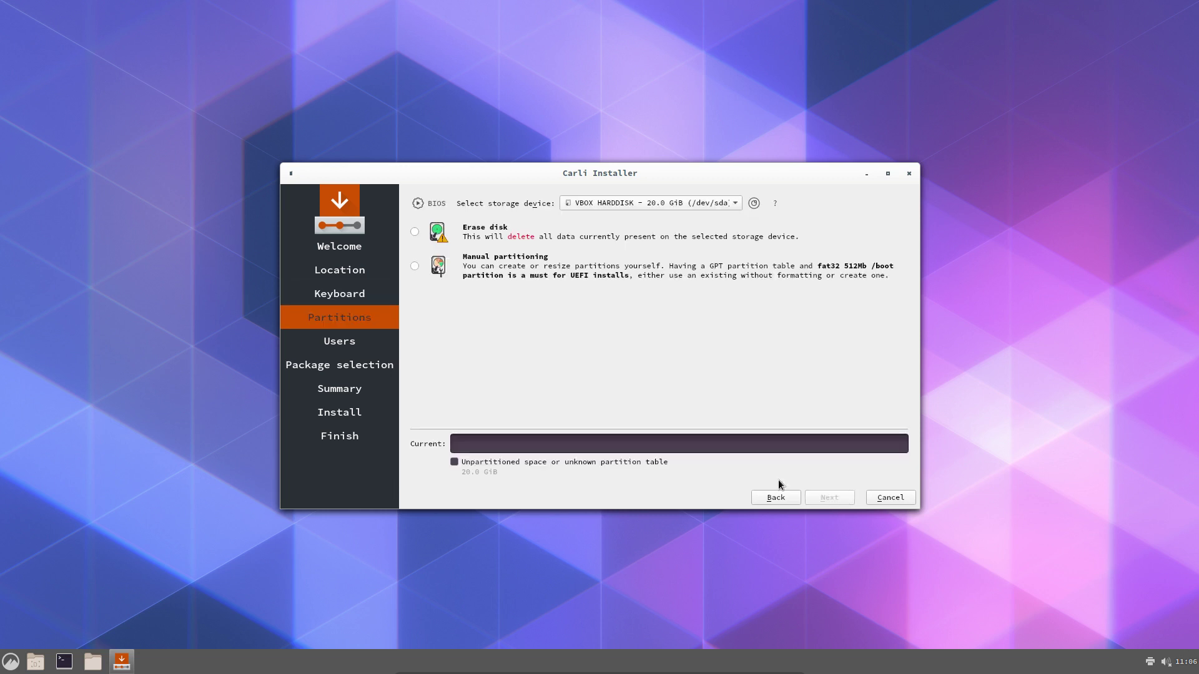
{"action": "left_click", "coordinate": [482, 276]}
{"action": "left_click", "coordinate": [484, 242]}
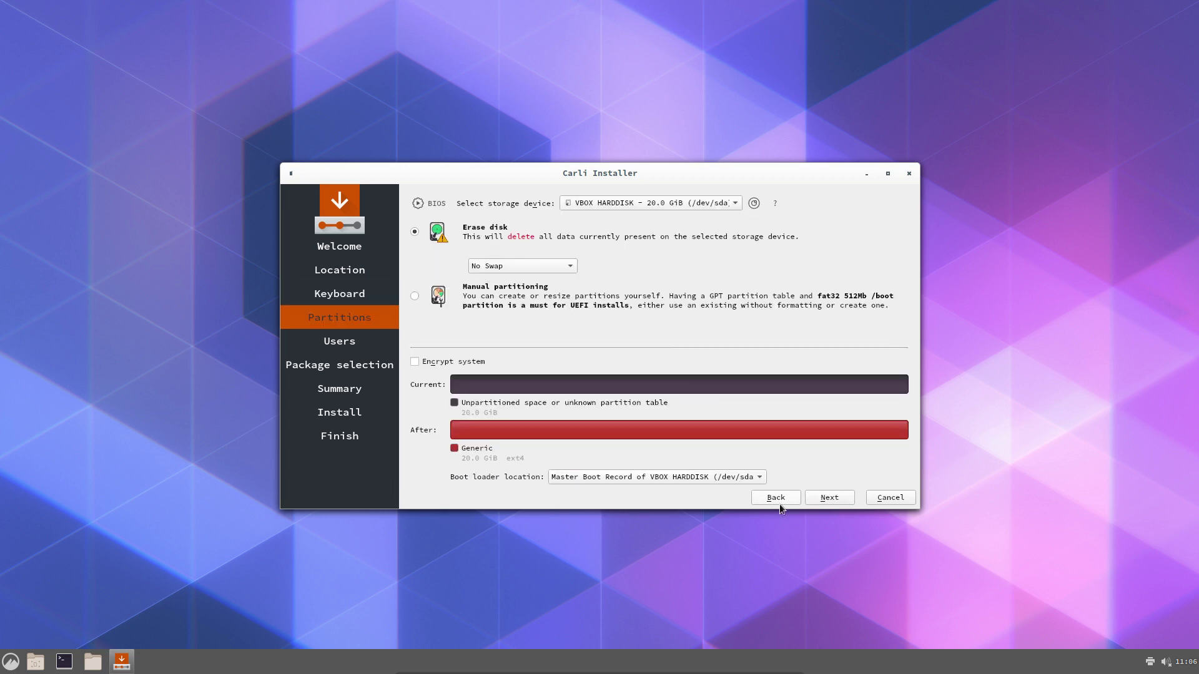
{"action": "left_click", "coordinate": [829, 497]}
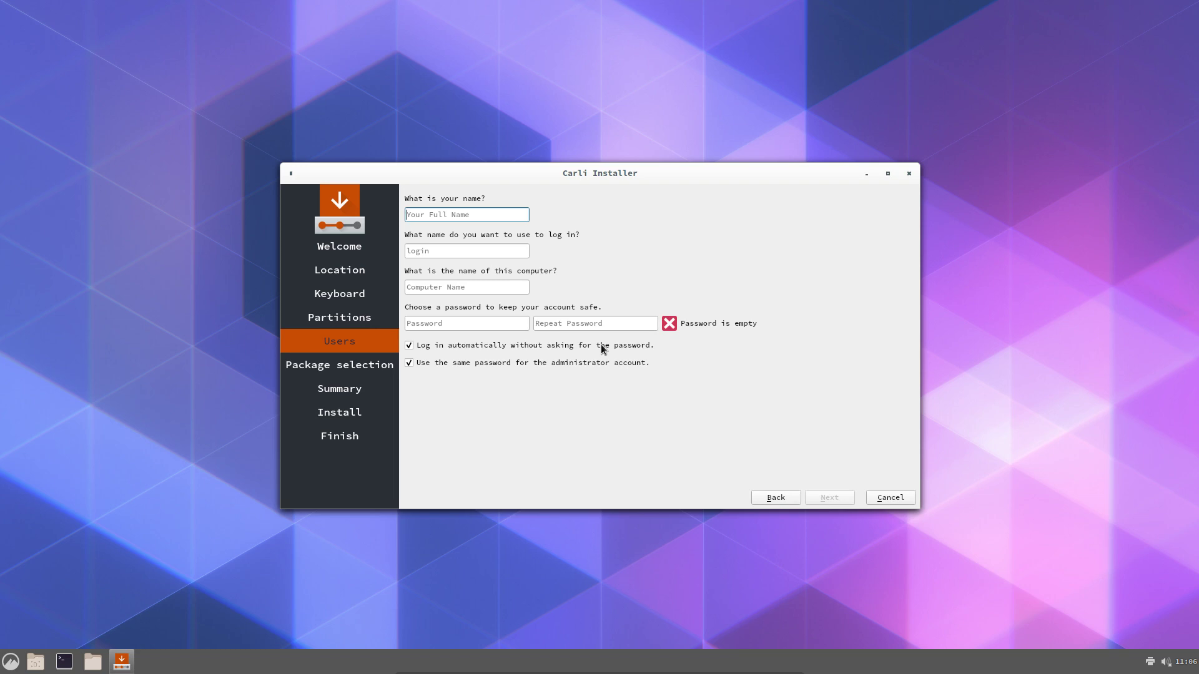
Fill in the user's full name, login name and computer name on the Users page
{"action": "key", "text": "Tab"}
{"action": "key", "text": "Tab"}
{"action": "key", "text": "Tab"}
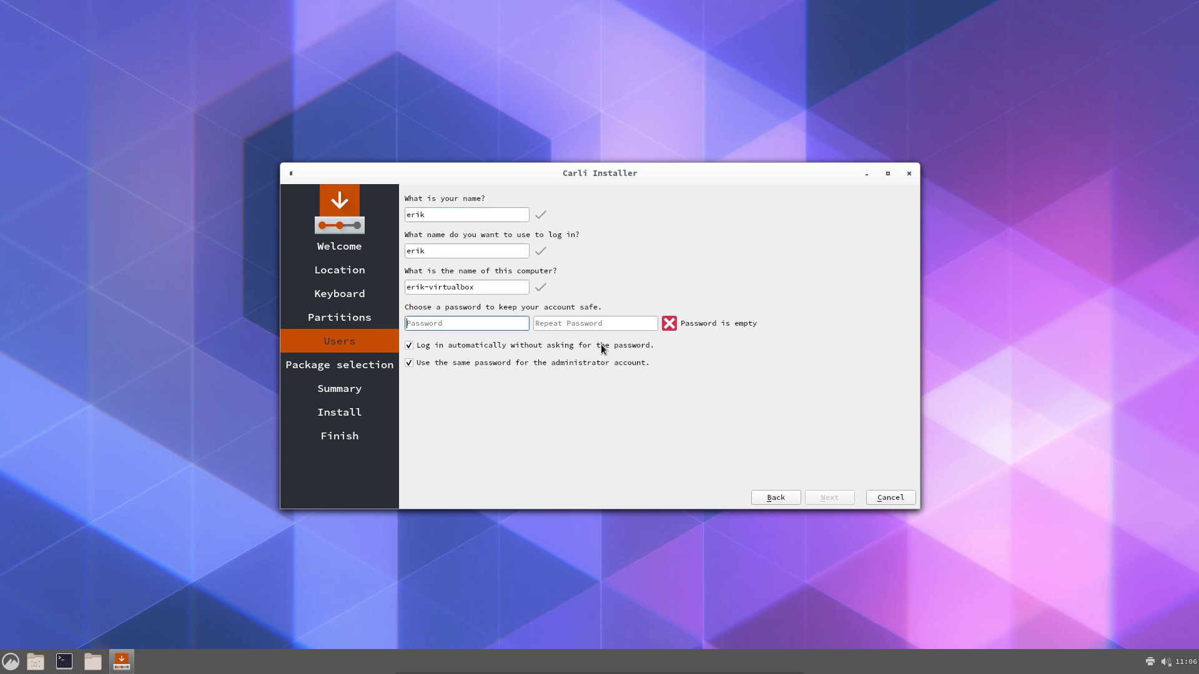
{"action": "key", "text": "Tab"}
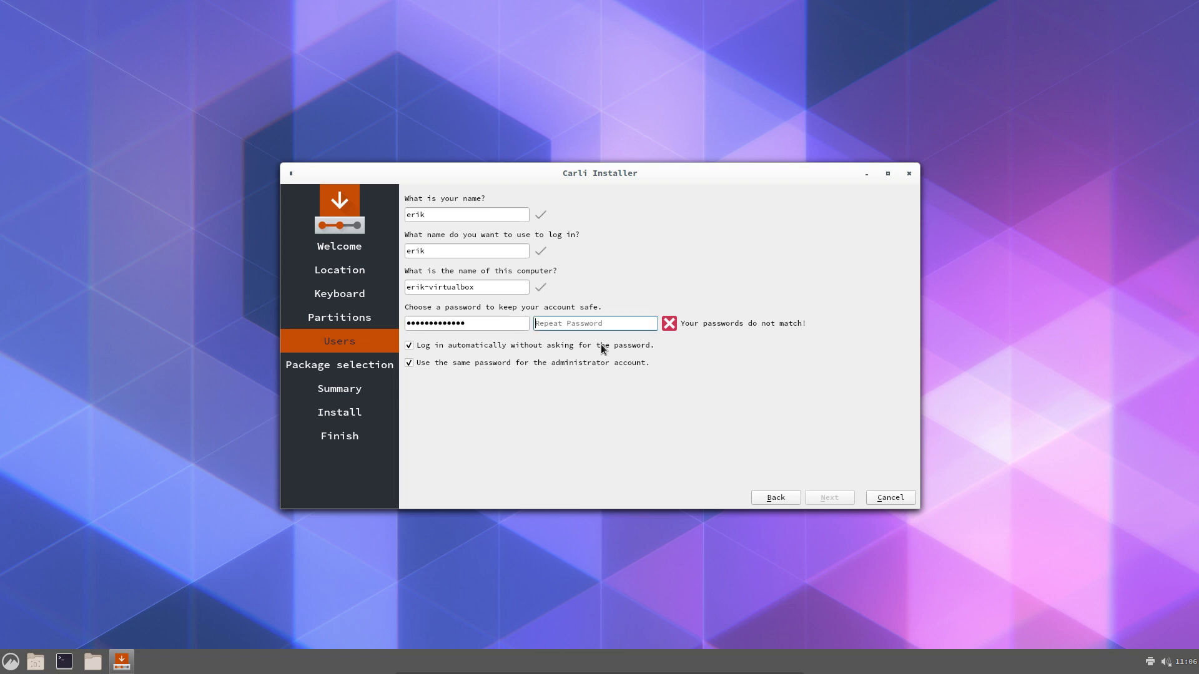
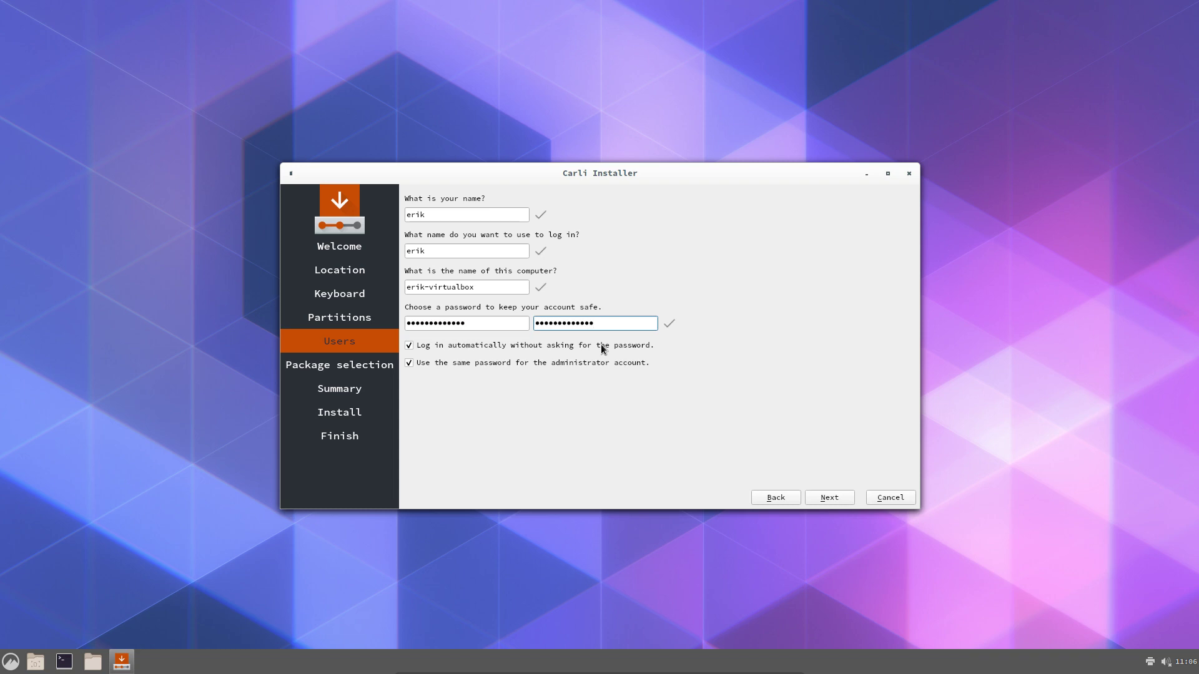
{"action": "left_click", "coordinate": [826, 497]}
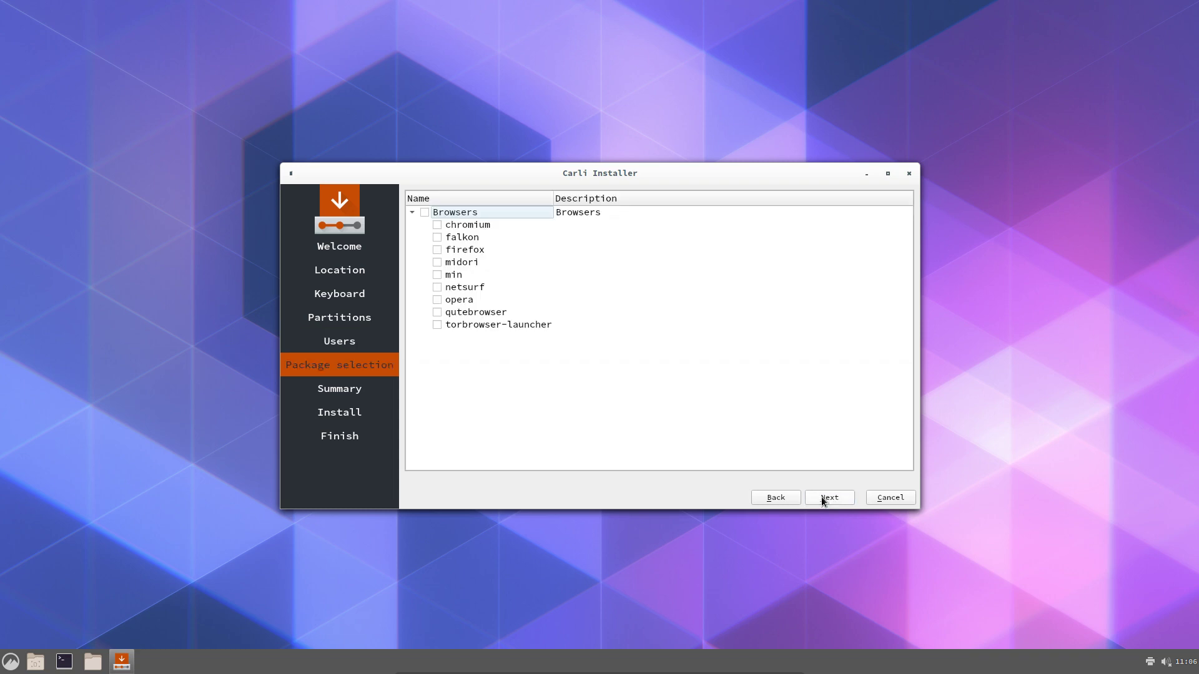
Include all browser packages and start the installation from the summary
{"action": "left_click", "coordinate": [424, 216]}
{"action": "left_click", "coordinate": [829, 497]}
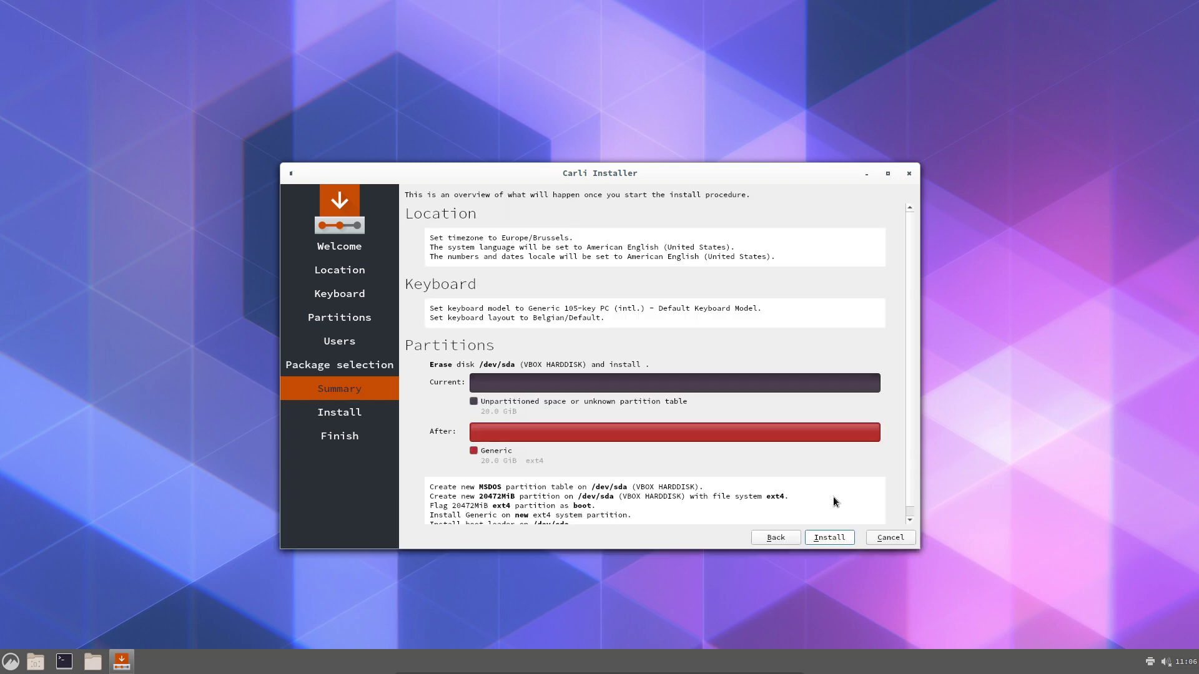
{"action": "left_click", "coordinate": [831, 537]}
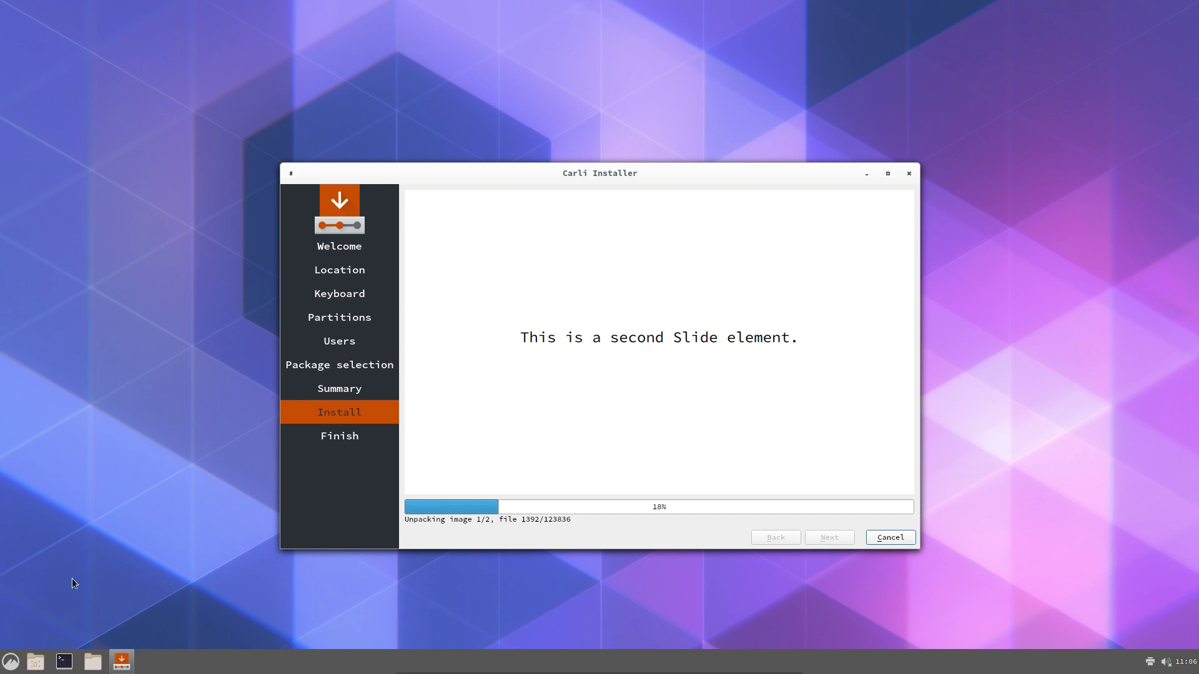
Open a terminal in the live session and run the 'update' command
{"action": "left_click", "coordinate": [64, 662]}
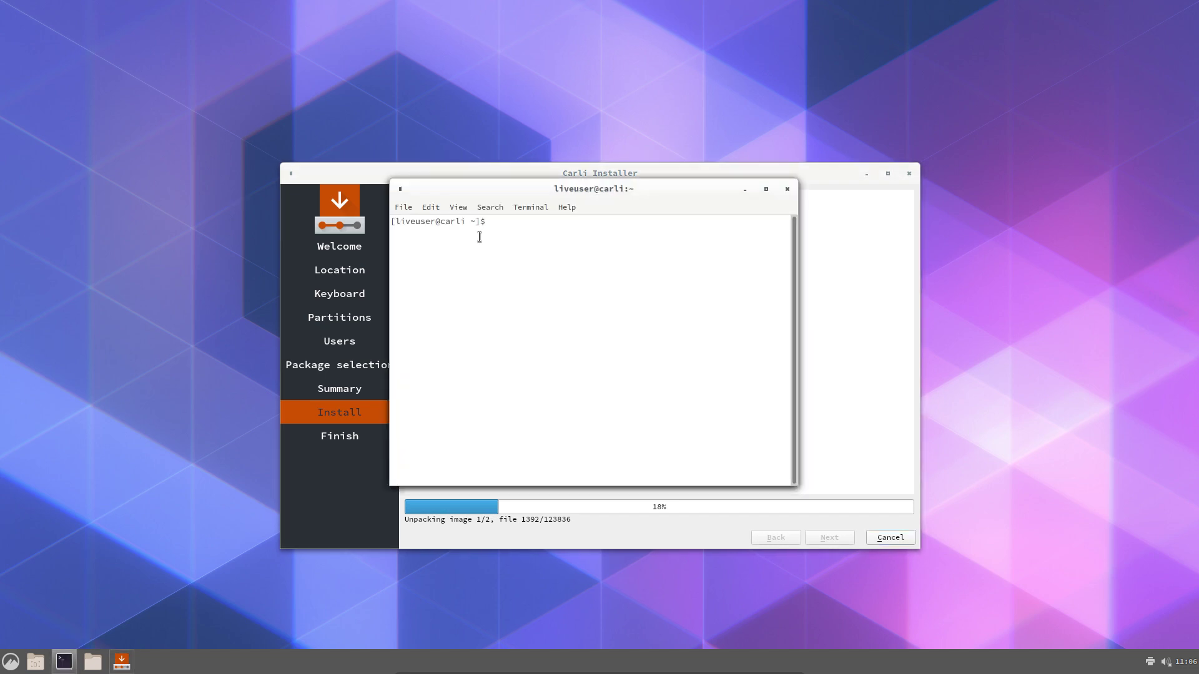
{"action": "type", "text": "update"}
{"action": "key", "text": "Return"}
Try installing Firefox with 'sudo pacman -S firefox'
{"action": "type", "text": "sudo pacman"}
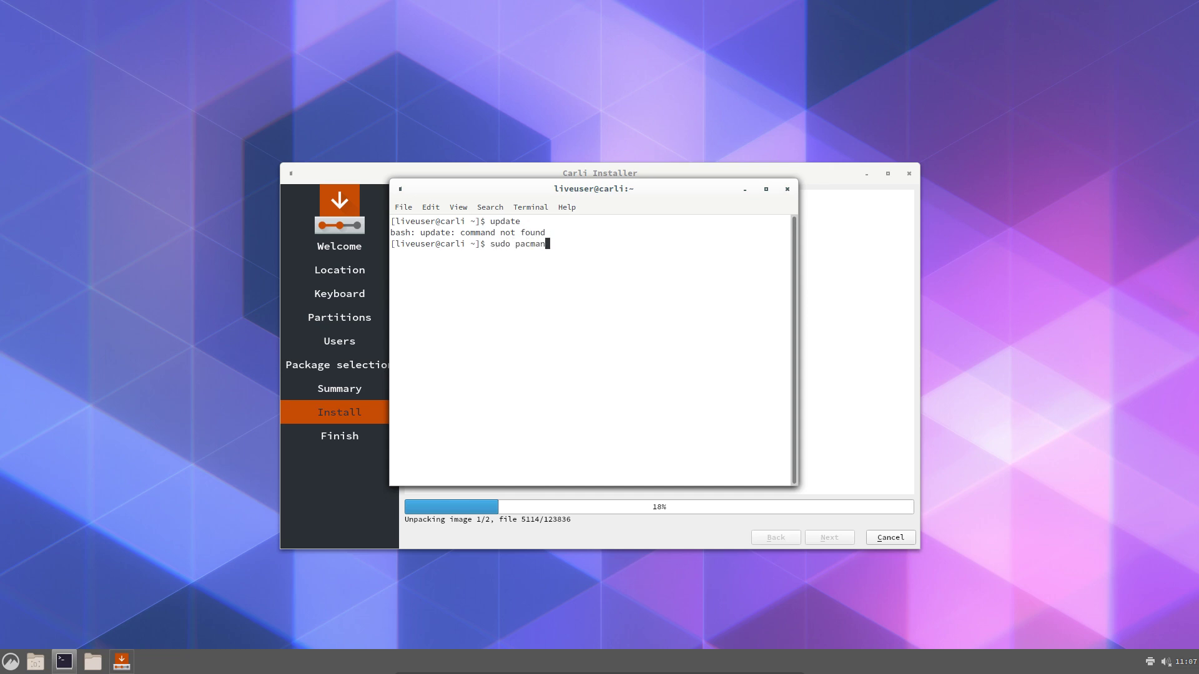
{"action": "type", "text": " -S"}
{"action": "key", "text": "BackSpace"}
{"action": "key", "text": "BackSpace"}
{"action": "key", "text": "BackSpace"}
{"action": "type", "text": "firefox"}
{"action": "key", "text": "Return"}
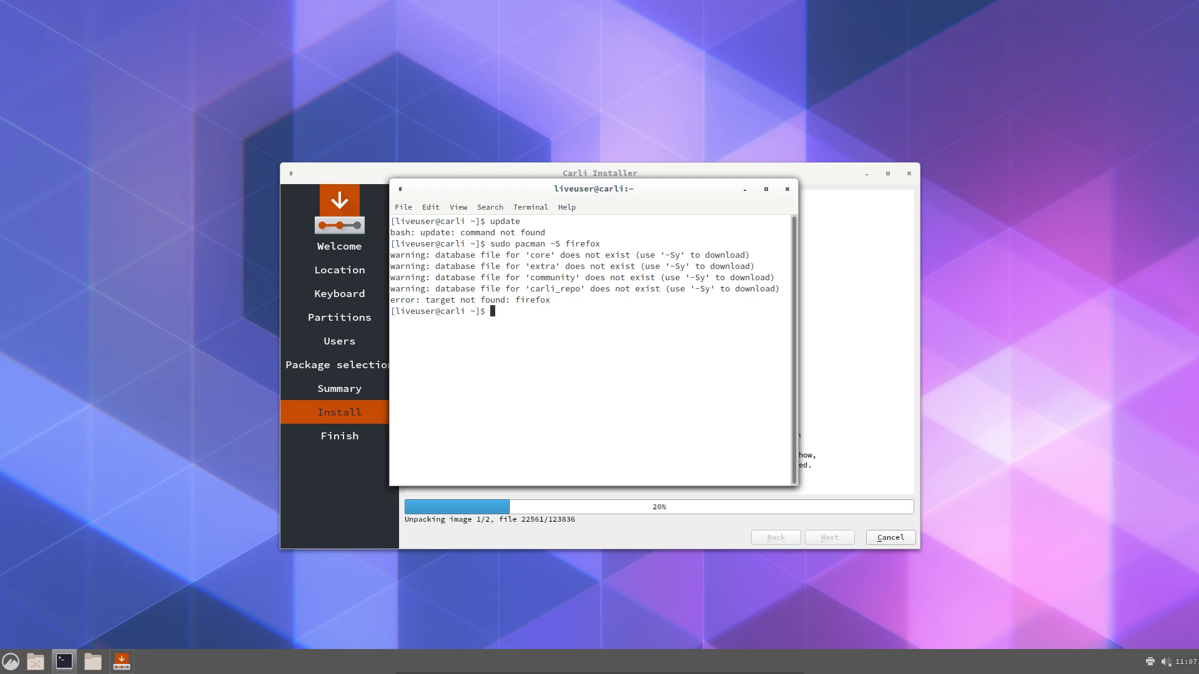
{"action": "key", "text": "Control_R"}
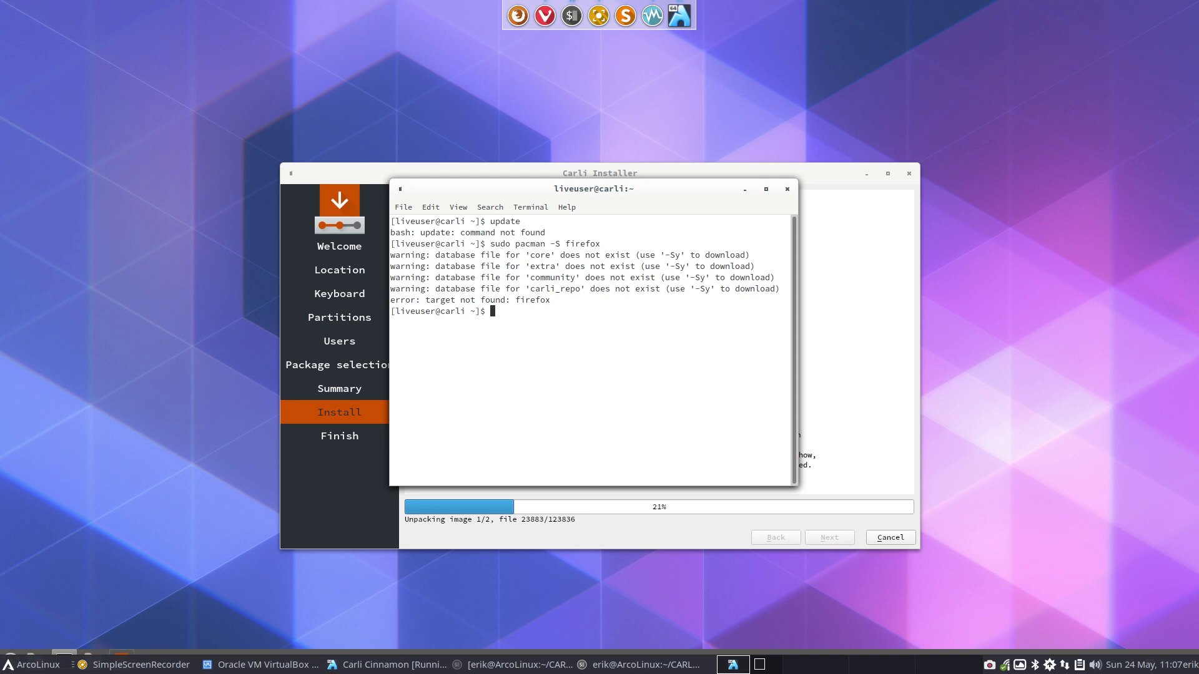
Browse in the file manager to CARLI/carli-6/airootfs/root and select customize_airootfs.sh
{"action": "key", "text": "super+shift+Return"}
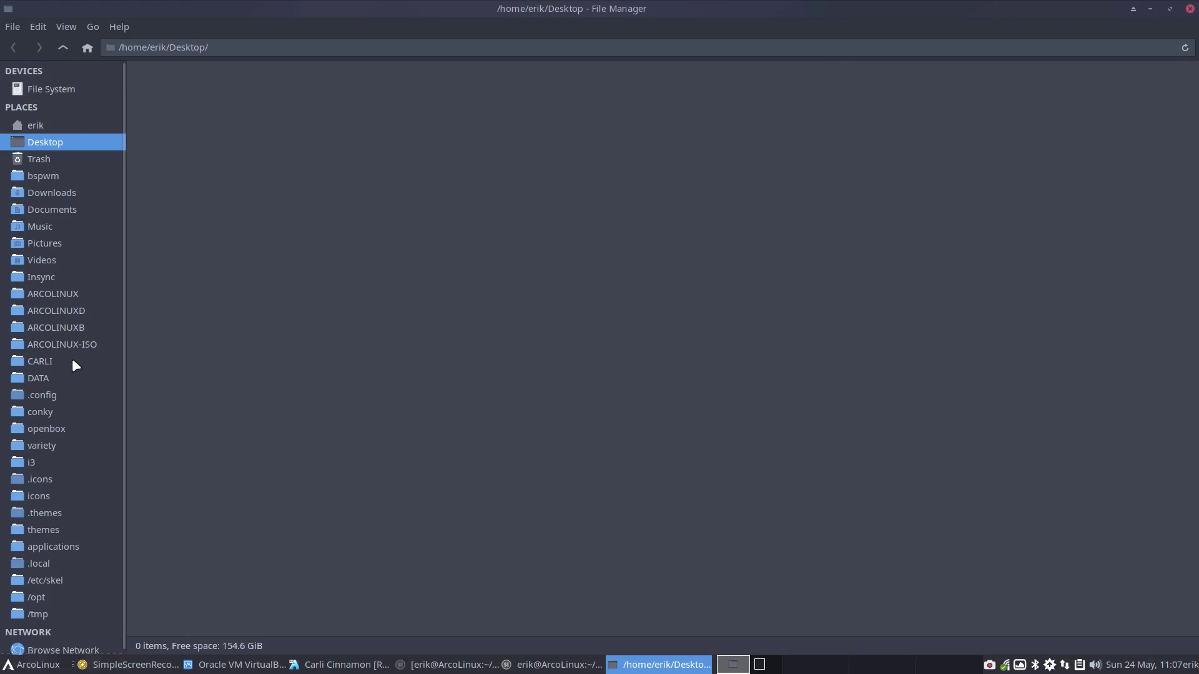
{"action": "left_click", "coordinate": [73, 362]}
{"action": "double_click", "coordinate": [553, 100]}
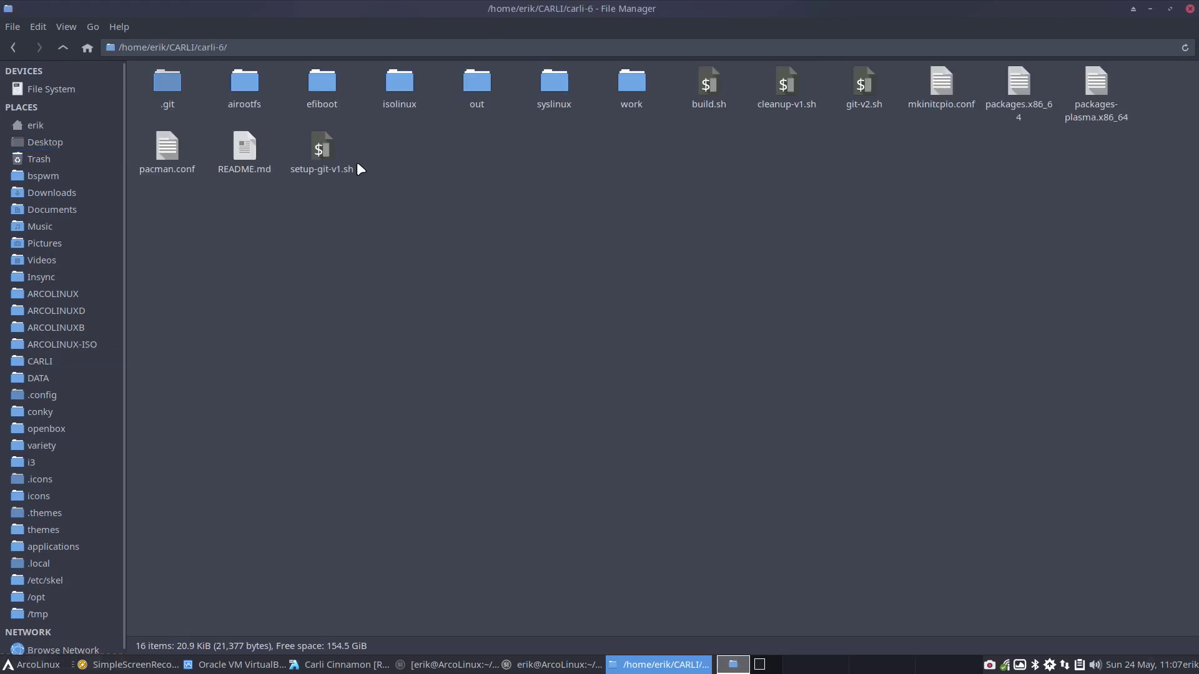
{"action": "double_click", "coordinate": [252, 82]}
{"action": "double_click", "coordinate": [184, 85]}
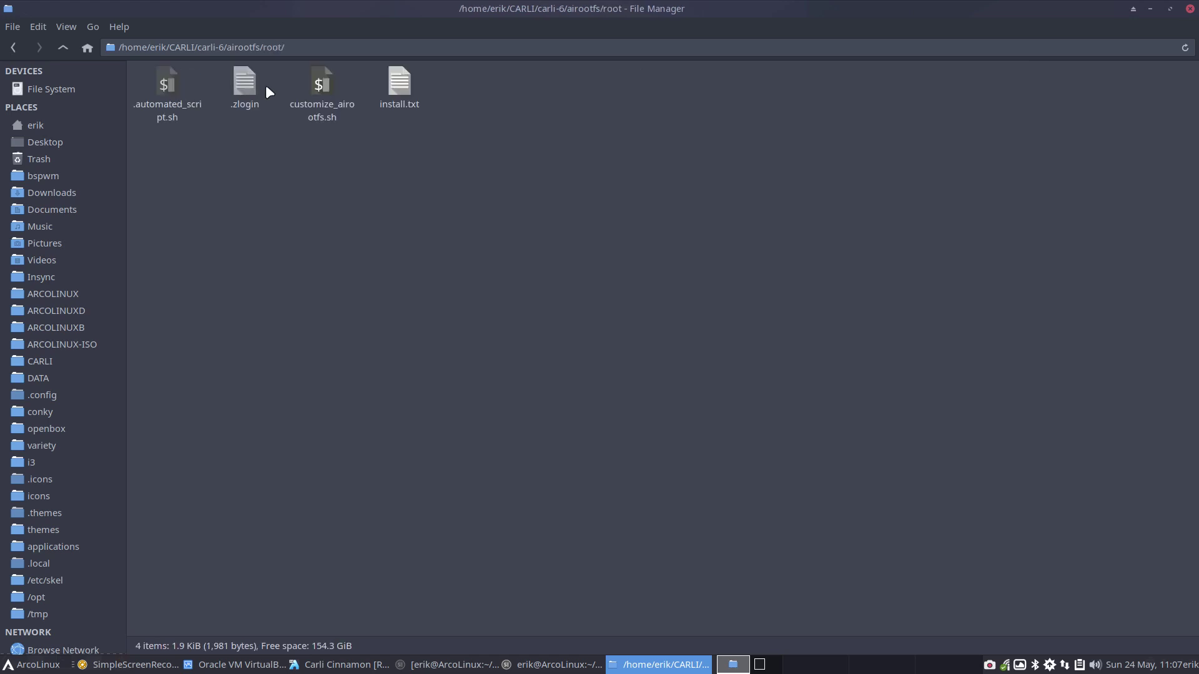
{"action": "left_click", "coordinate": [317, 80]}
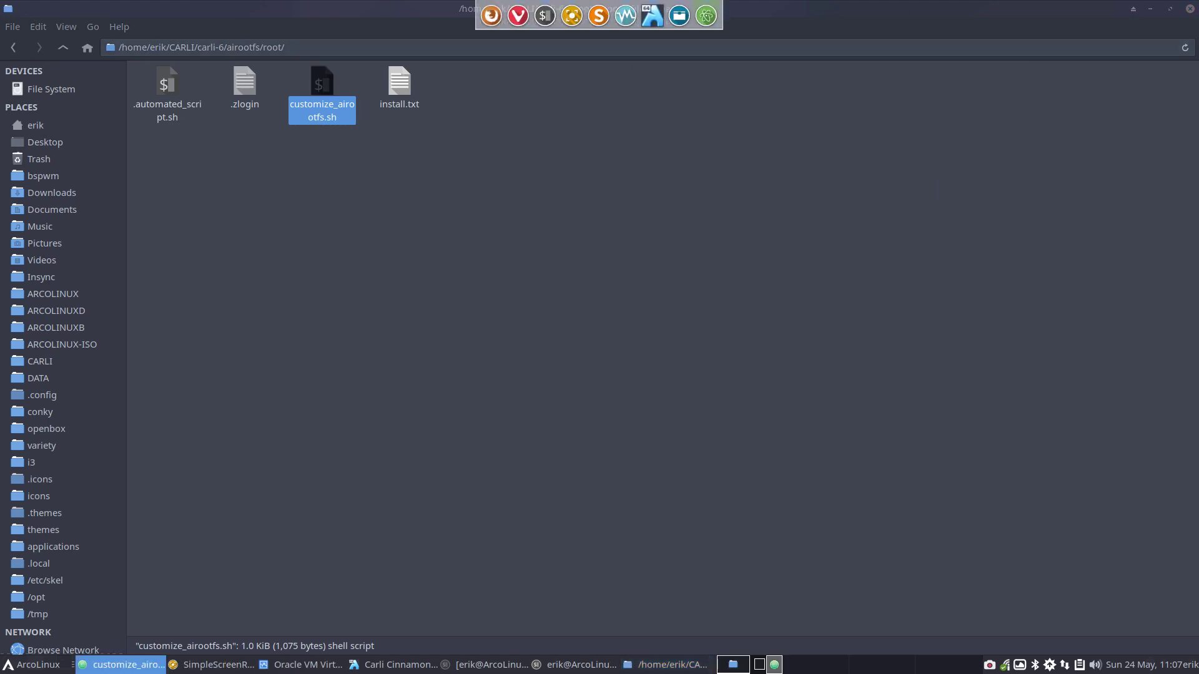
Review the pacman-key lines in customize_airootfs.sh, then close Atom and the file manager
{"action": "scroll", "coordinate": [374, 343], "scroll_direction": "down", "scroll_amount": 3}
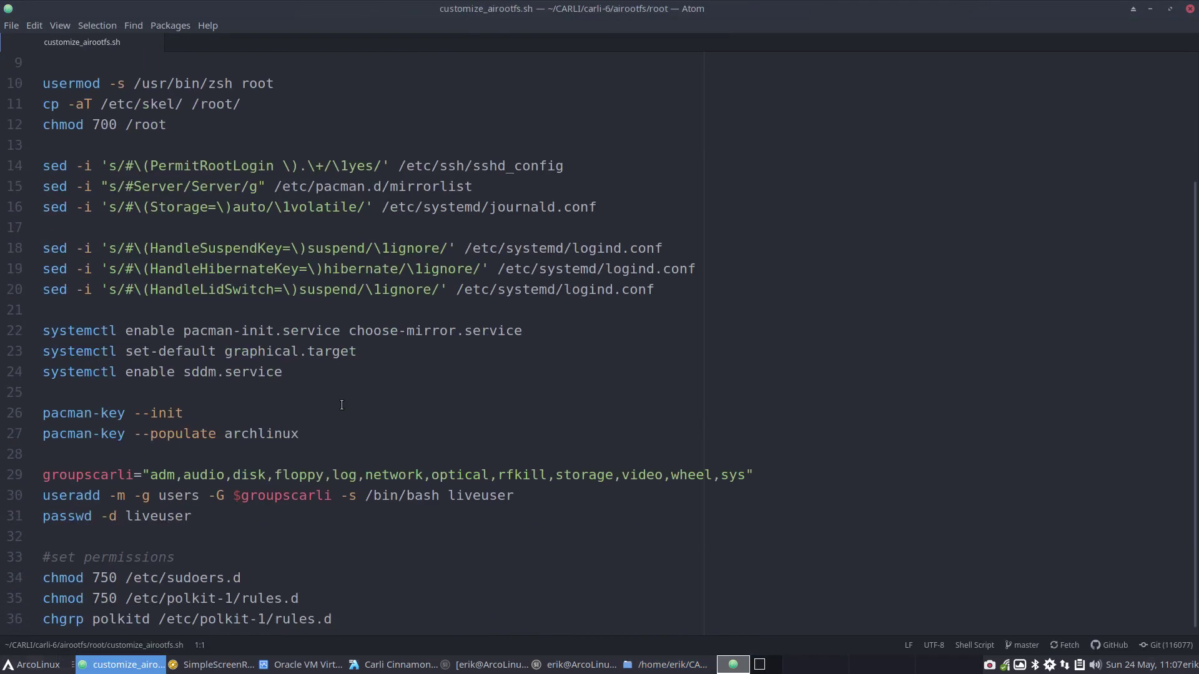
{"action": "left_click_drag", "start_coordinate": [299, 433], "coordinate": [38, 427]}
{"action": "left_click", "coordinate": [216, 413]}
{"action": "left_click", "coordinate": [1190, 9]}
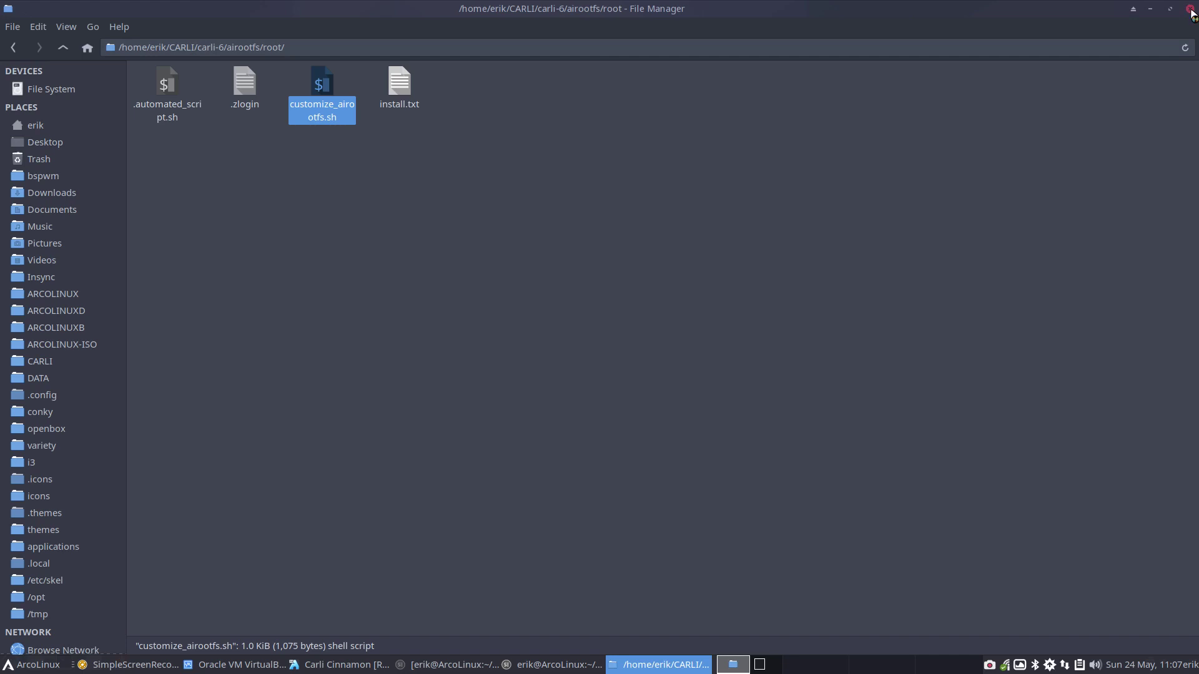
{"action": "left_click", "coordinate": [1190, 9]}
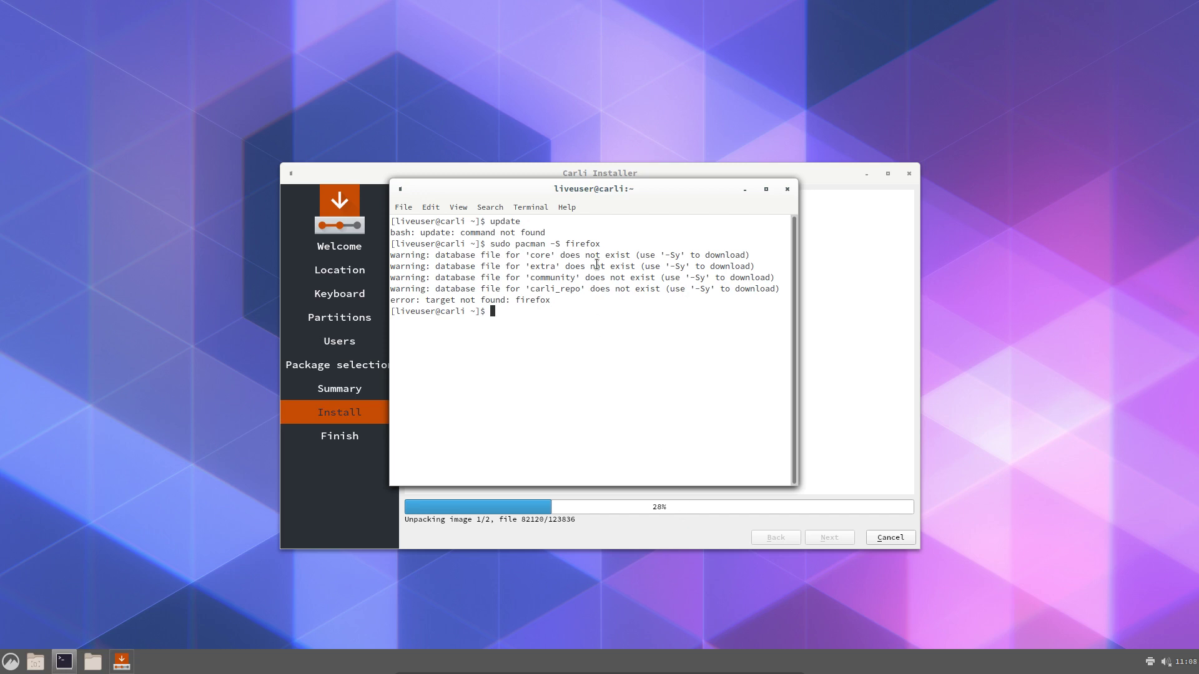
Open a root file browser from the desktop menu at the top of the file system
{"action": "left_click_drag", "start_coordinate": [626, 193], "coordinate": [927, 76]}
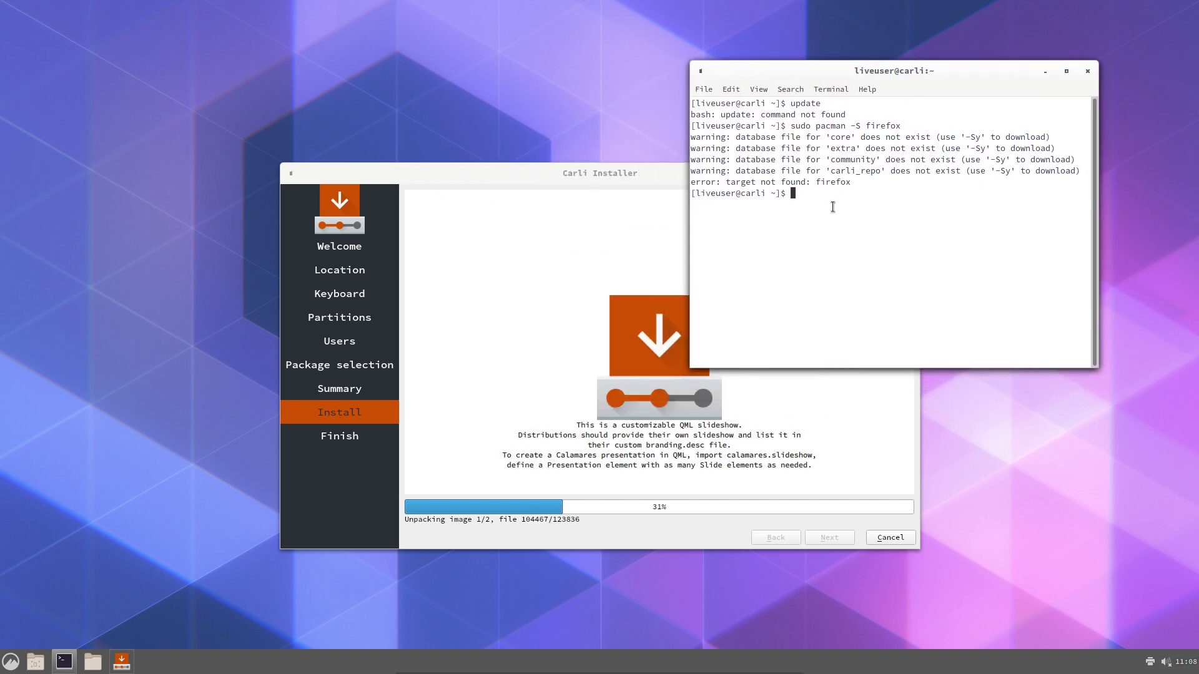
{"action": "right_click", "coordinate": [93, 266]}
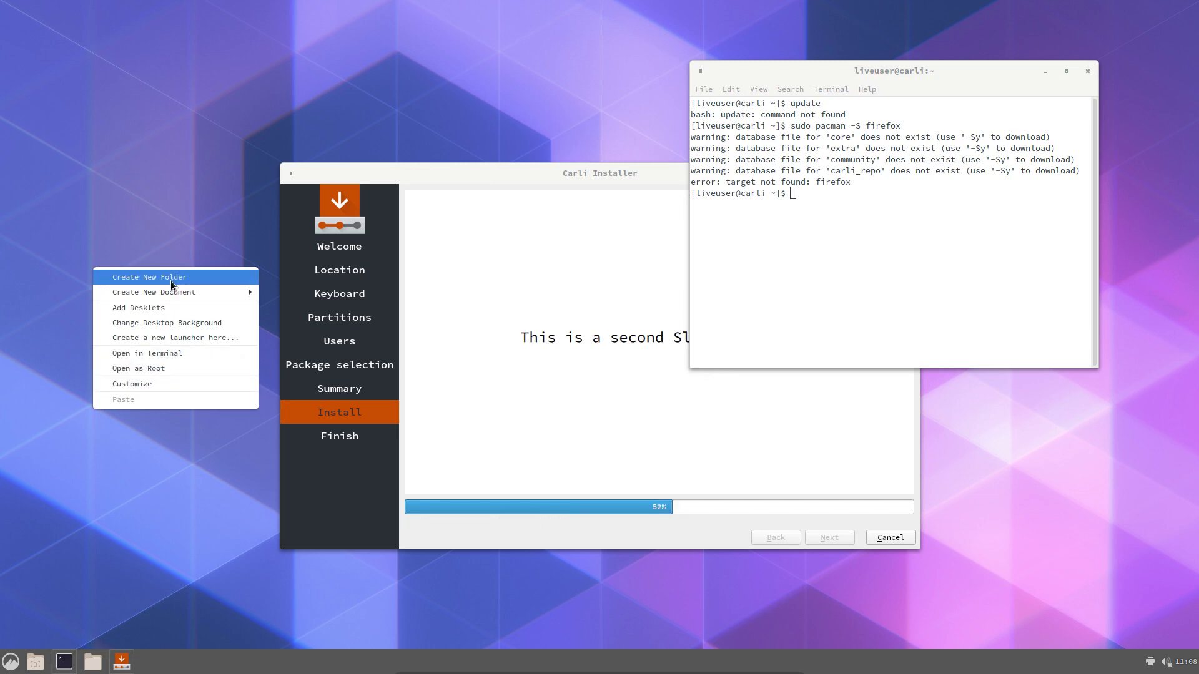
{"action": "left_click", "coordinate": [165, 369]}
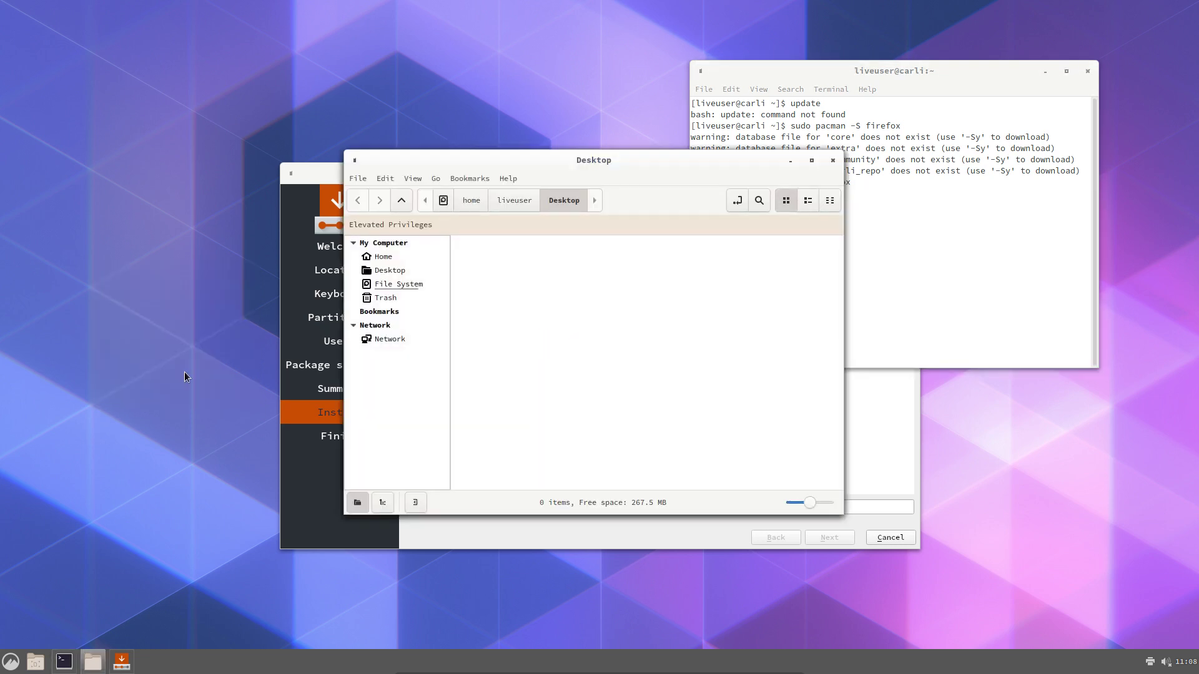
{"action": "left_click", "coordinate": [399, 283]}
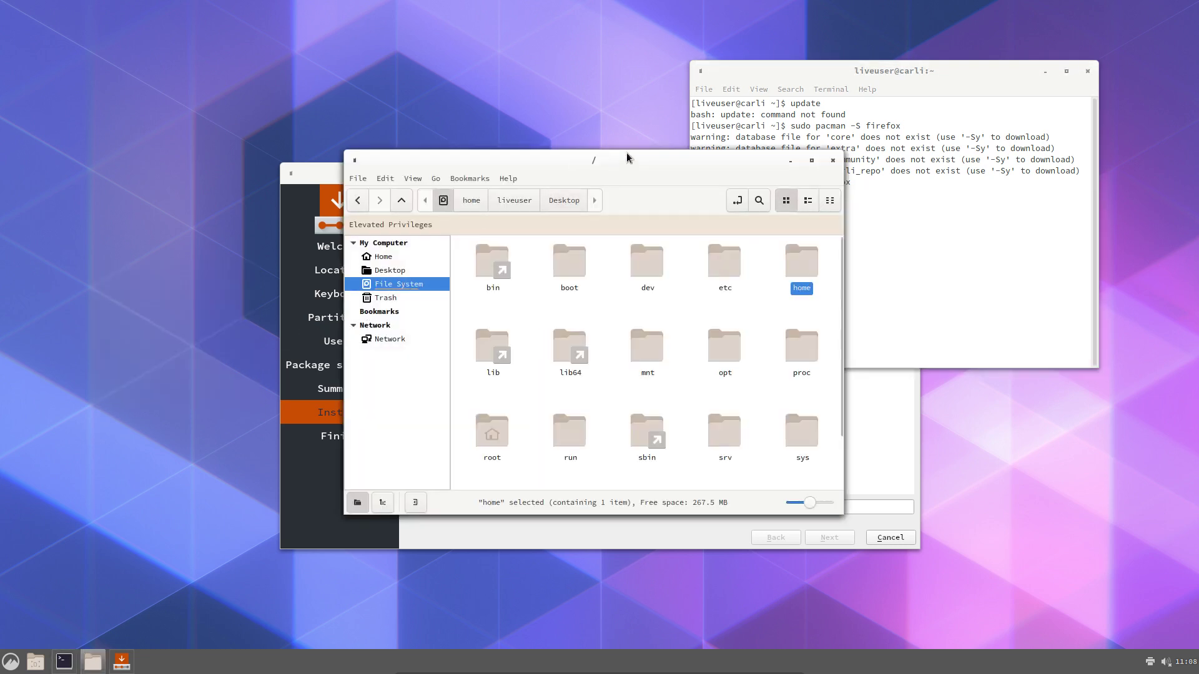
{"action": "left_click_drag", "start_coordinate": [626, 159], "coordinate": [350, 120]}
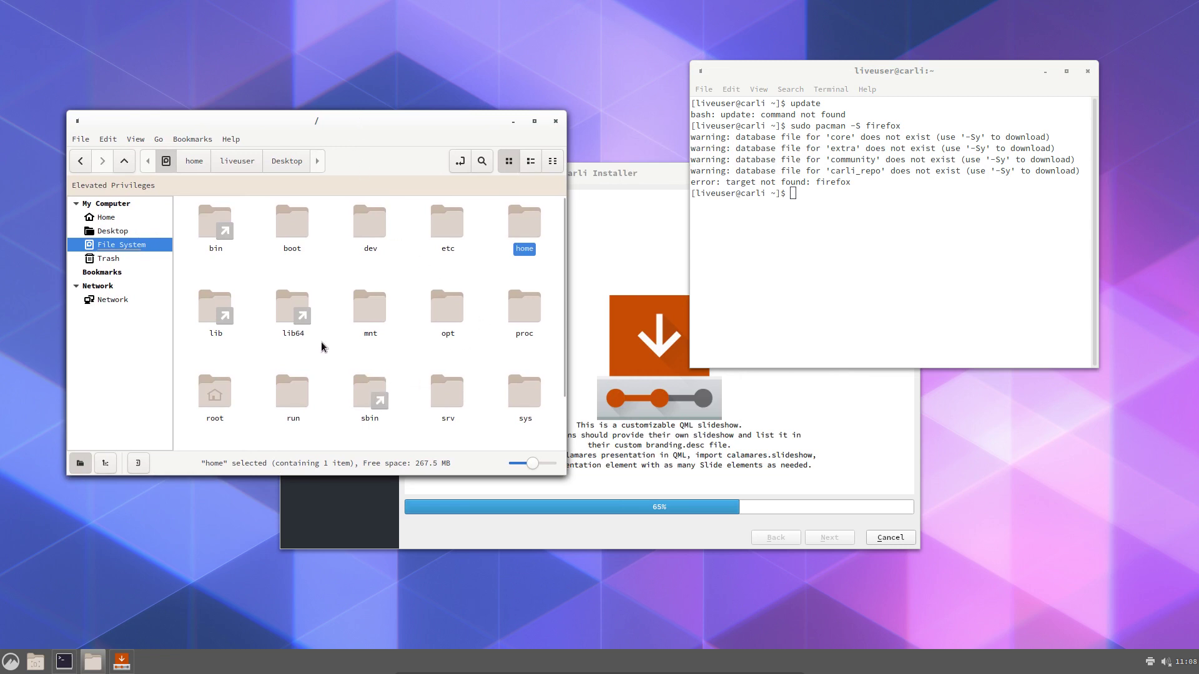
Show hidden files, open /root/.cache/calamares and inspect session.log's context menu
{"action": "left_click", "coordinate": [462, 279]}
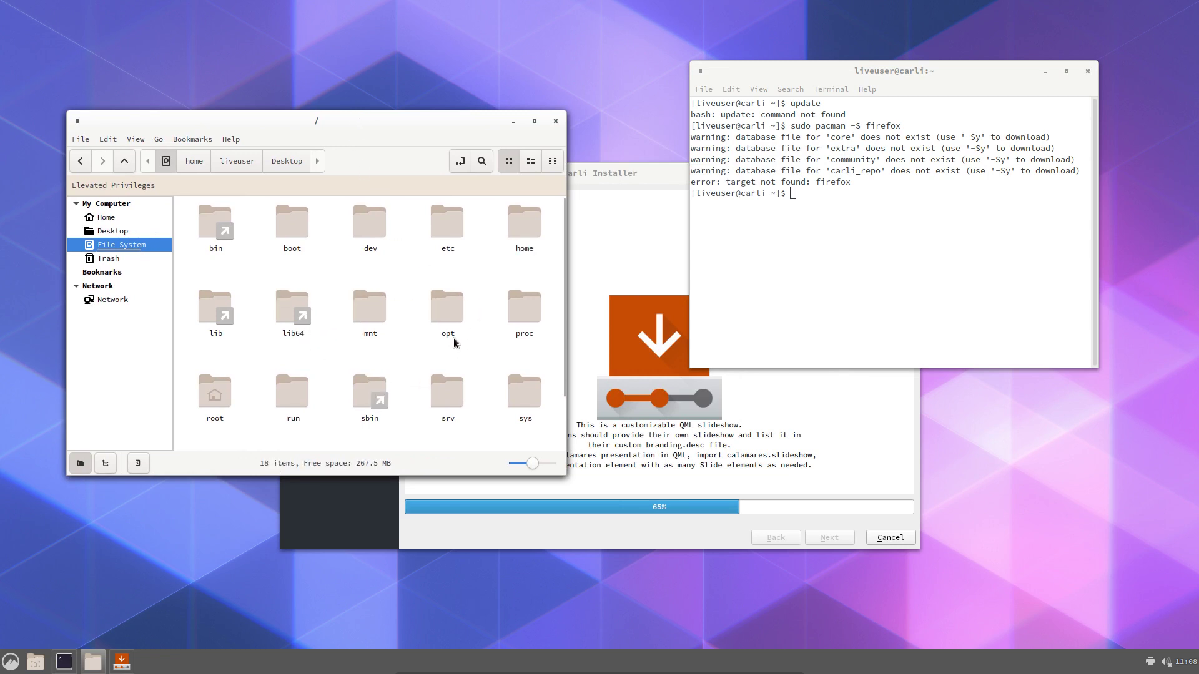
{"action": "double_click", "coordinate": [230, 402]}
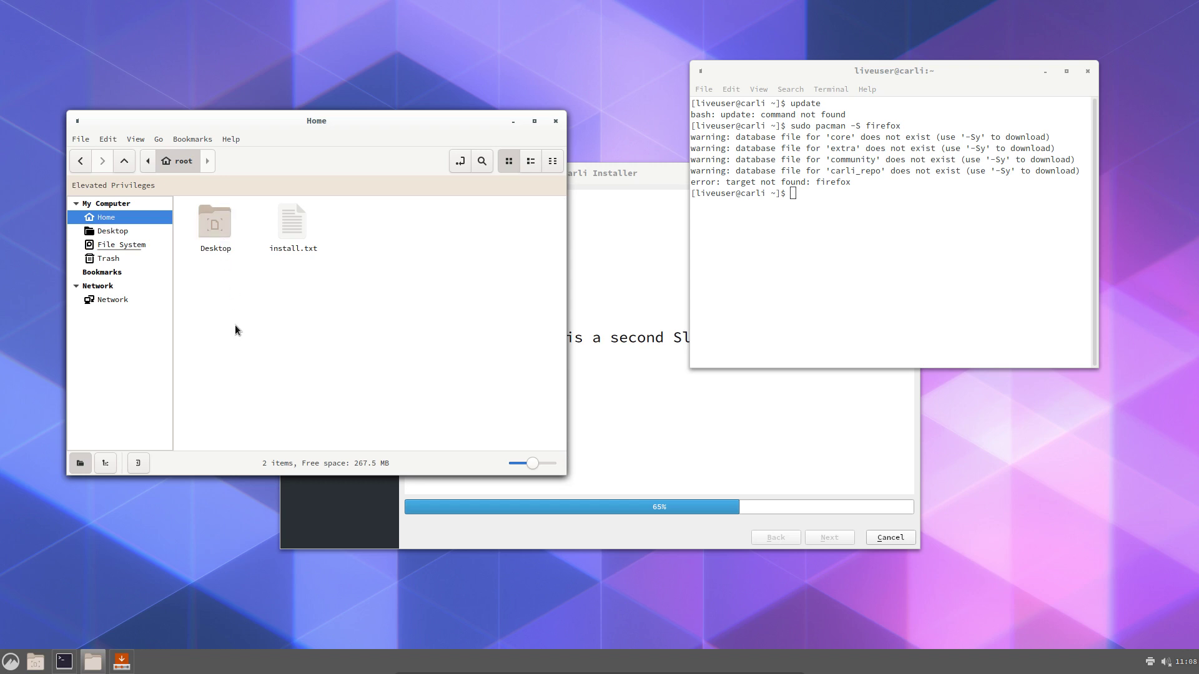
{"action": "key", "text": "ctrl+h"}
{"action": "double_click", "coordinate": [306, 233]}
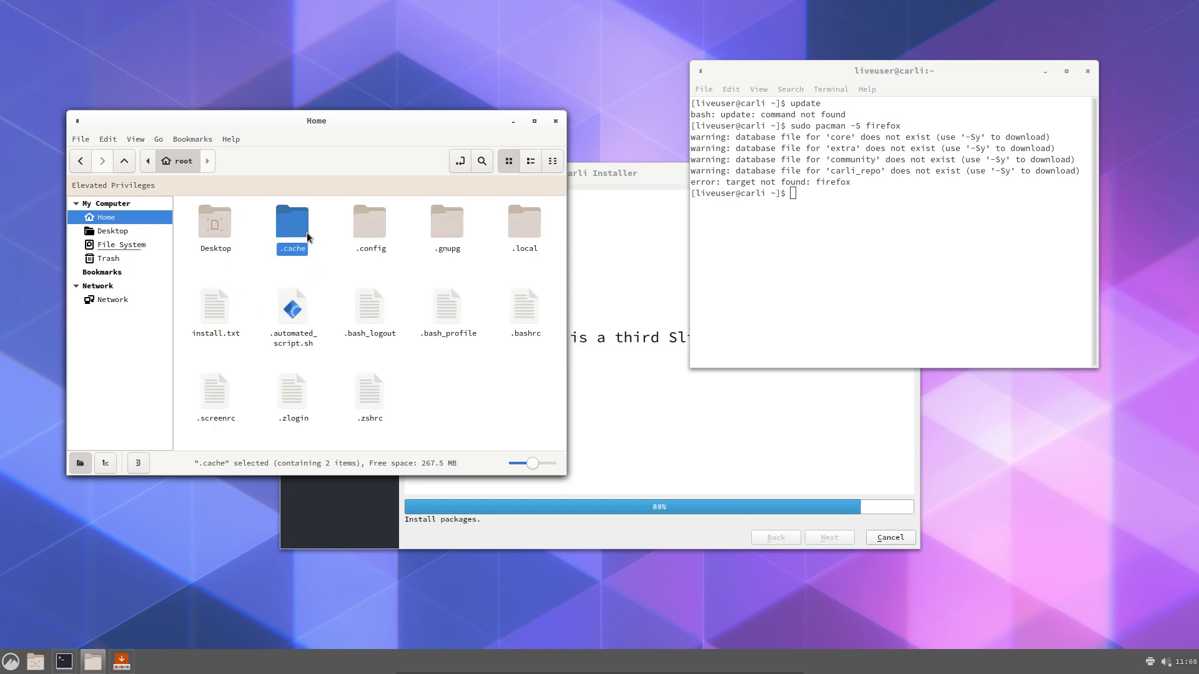
{"action": "double_click", "coordinate": [222, 226]}
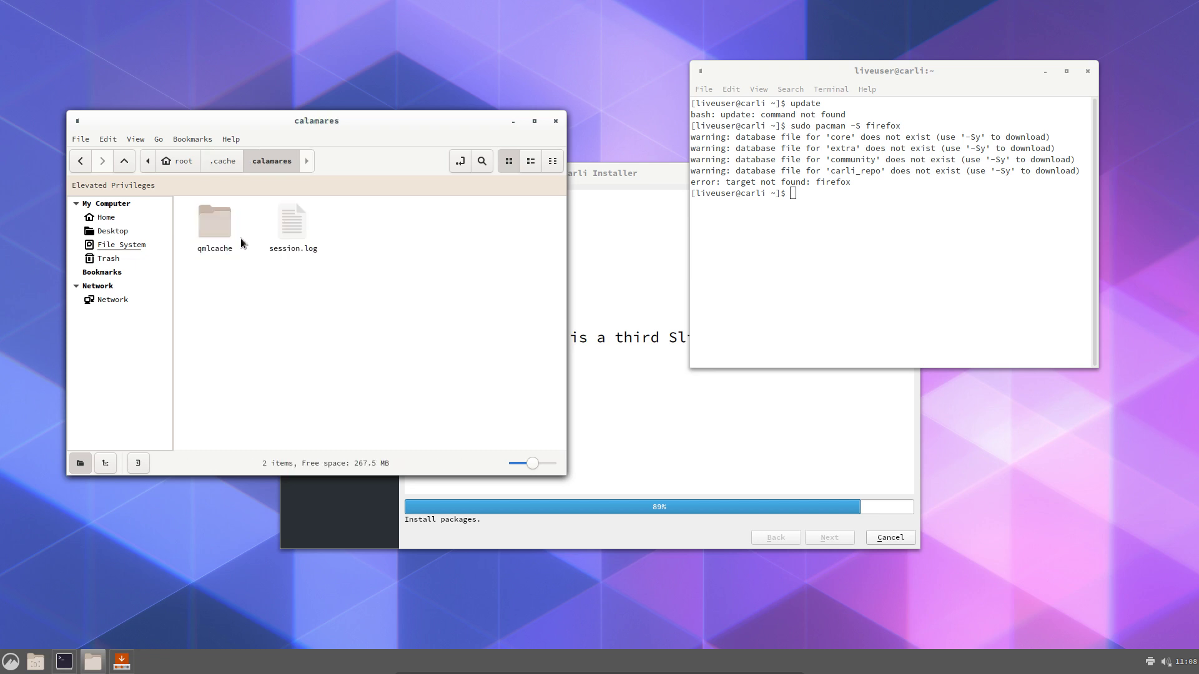
{"action": "left_click", "coordinate": [288, 236]}
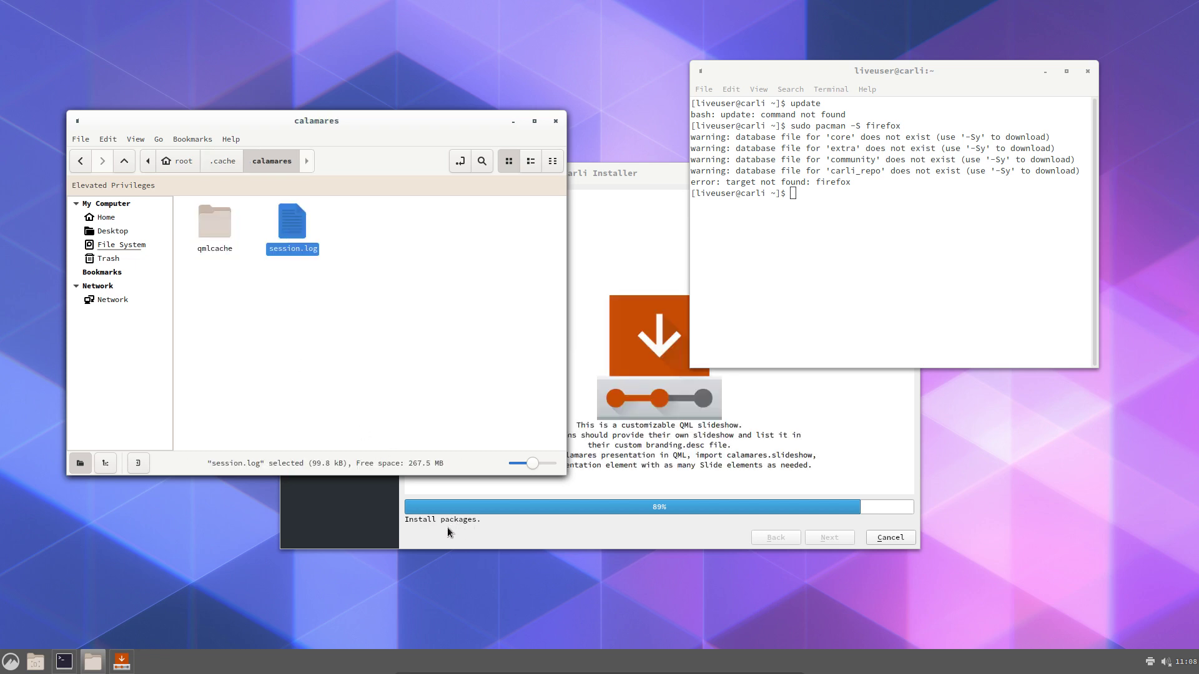
{"action": "right_click", "coordinate": [293, 238]}
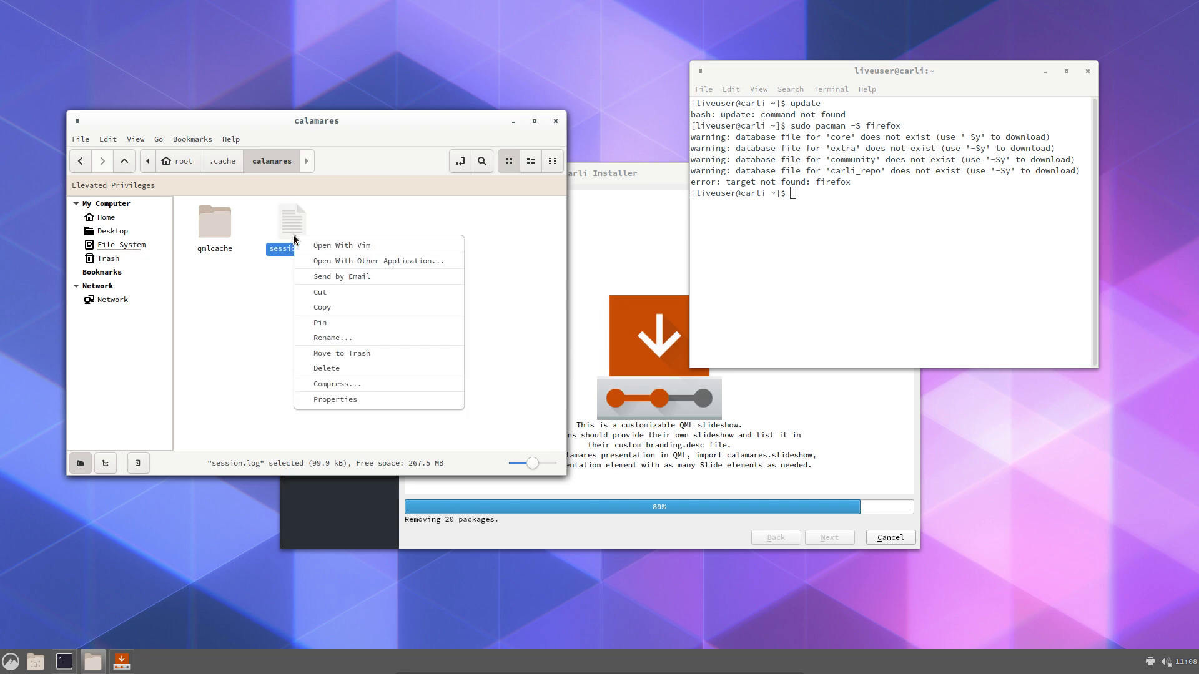
{"action": "left_click", "coordinate": [329, 215]}
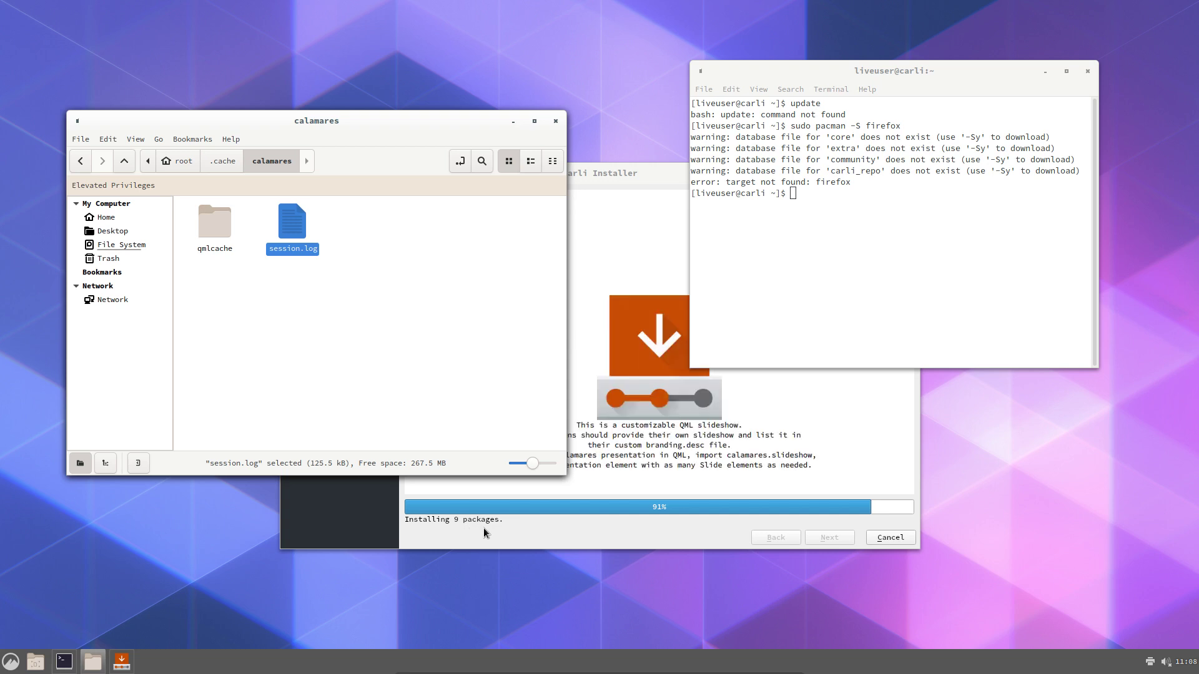
{"action": "left_click", "coordinate": [368, 508]}
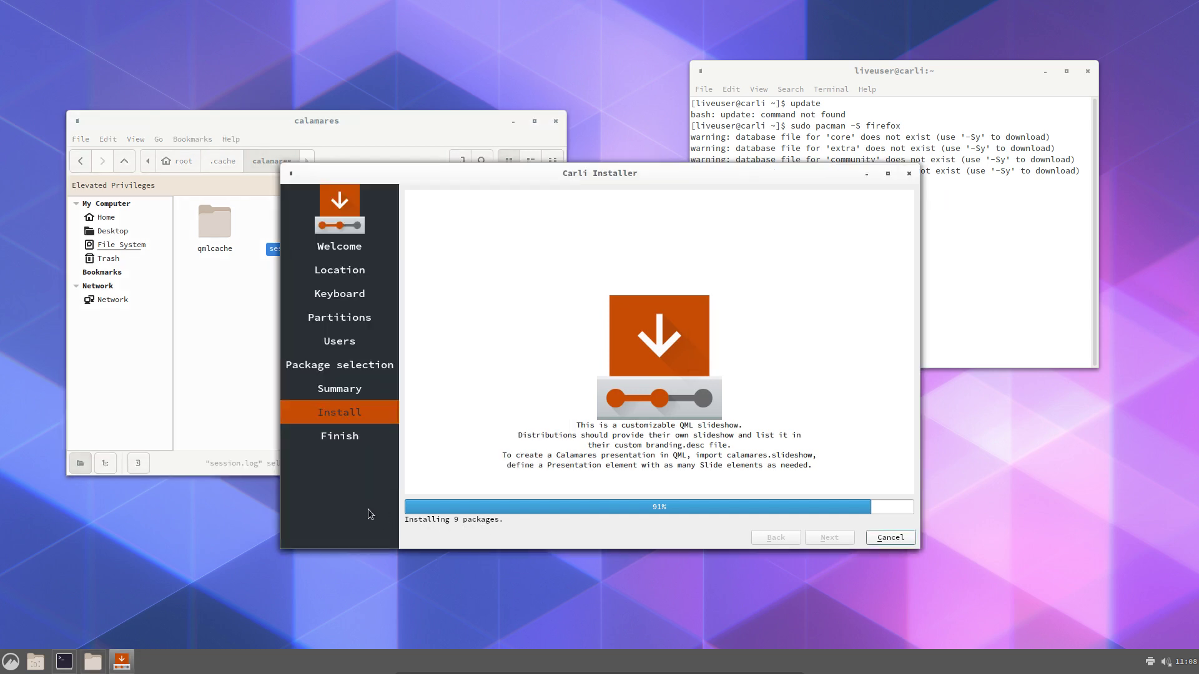
Rearrange the windows and run 'sudo pacman -Syyu' to sync the package databases
{"action": "left_click", "coordinate": [815, 149]}
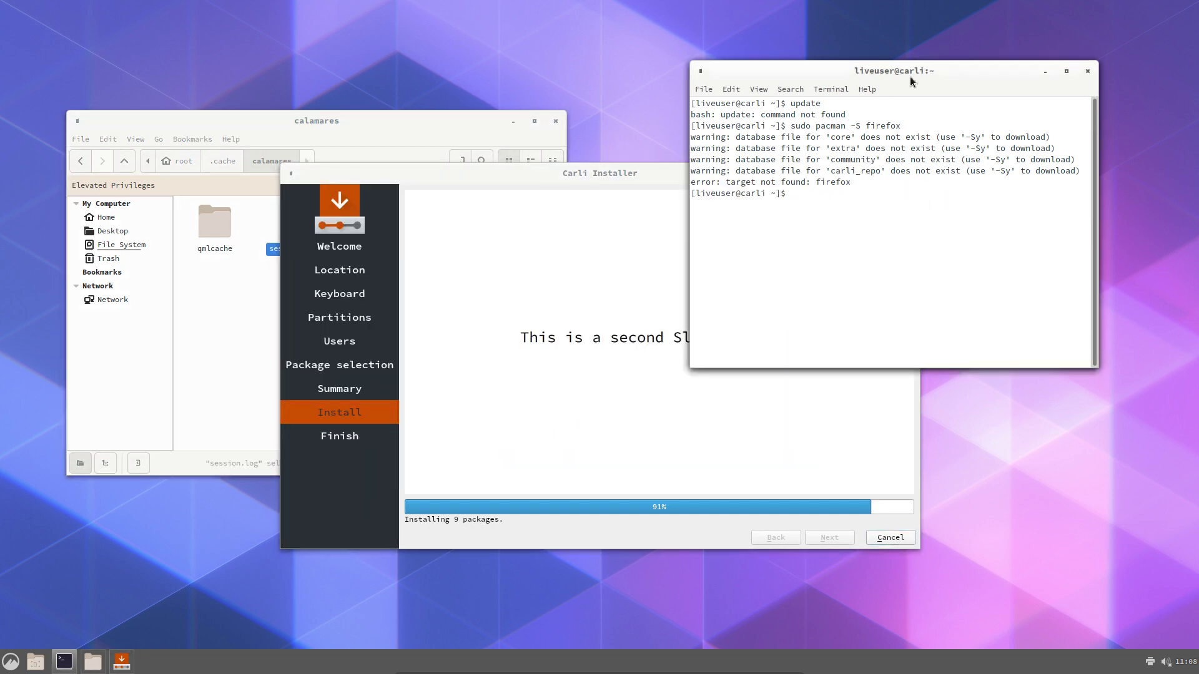
{"action": "left_click_drag", "start_coordinate": [936, 75], "coordinate": [979, 46]}
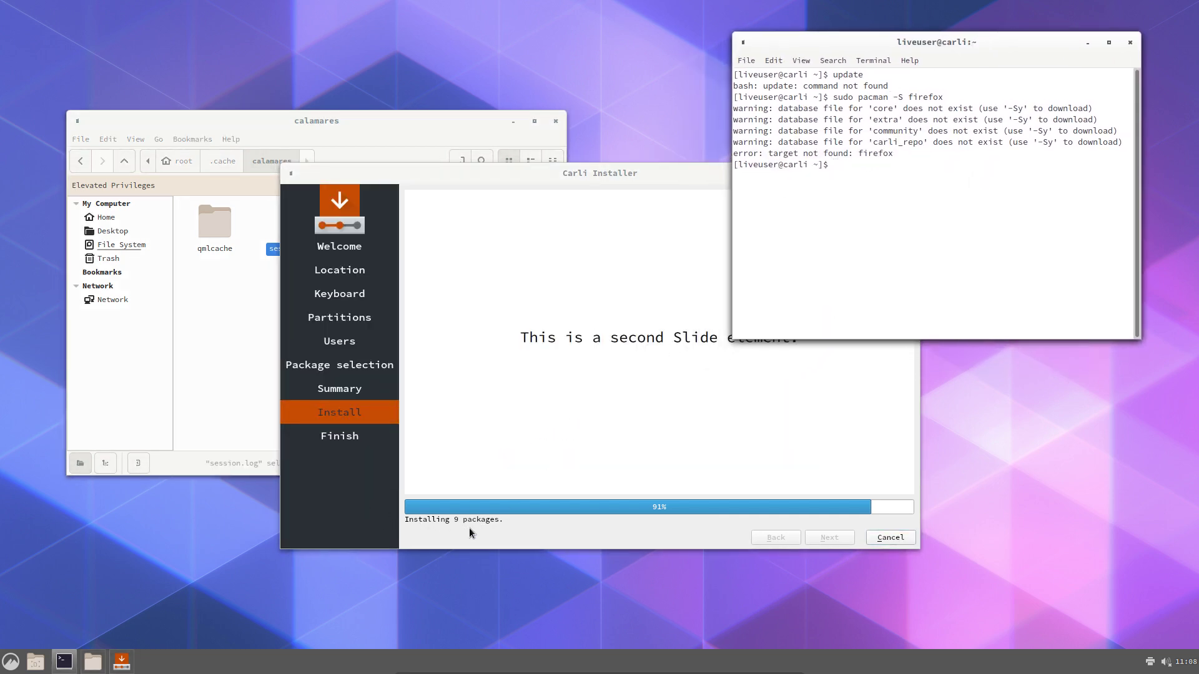
{"action": "left_click", "coordinate": [233, 291]}
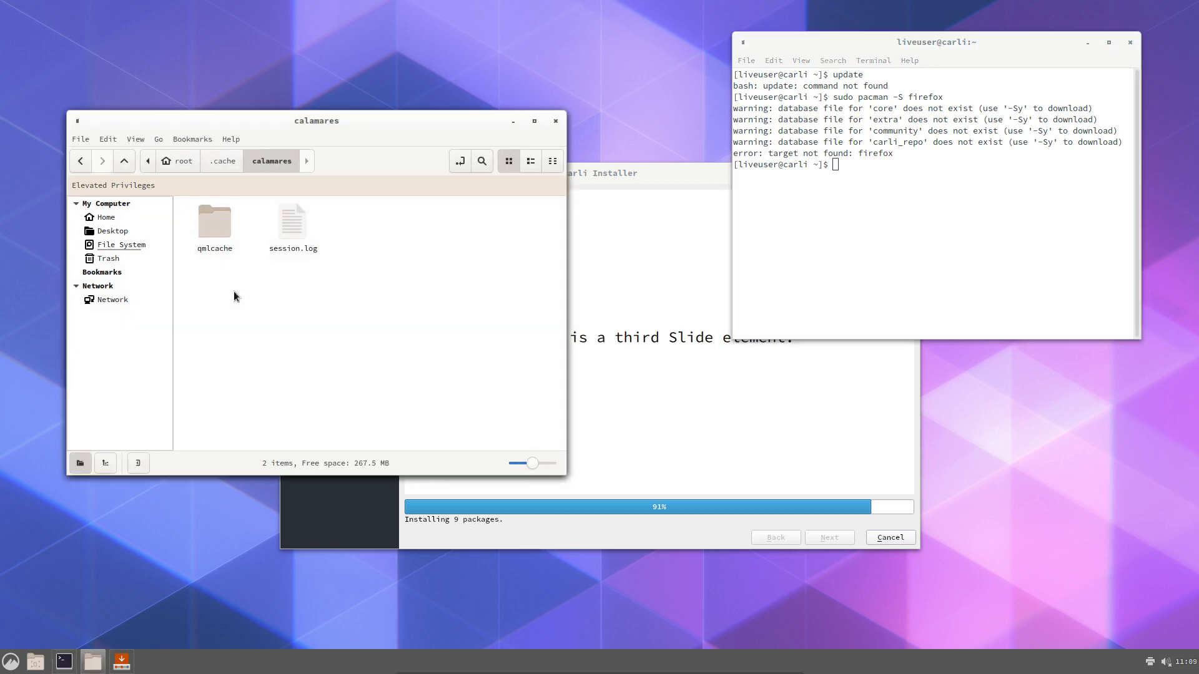
{"action": "left_click", "coordinate": [63, 661]}
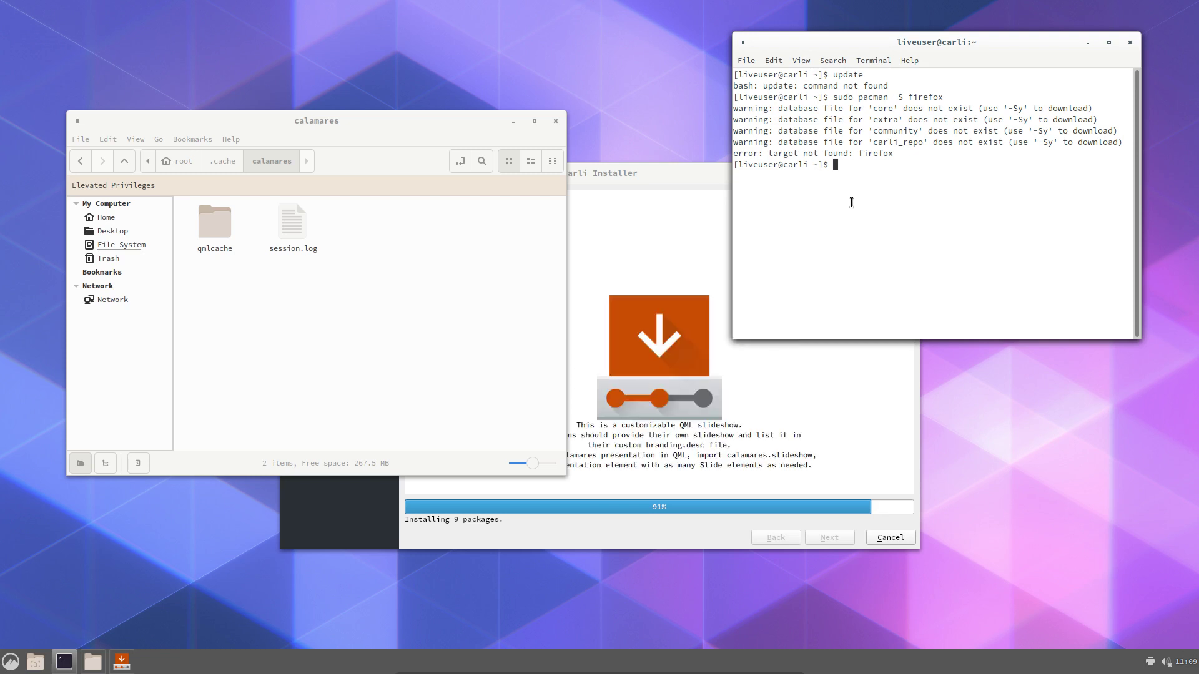
{"action": "type", "text": "sus"}
{"action": "key", "text": "BackSpace"}
{"action": "type", "text": "do pacman -Syyu"}
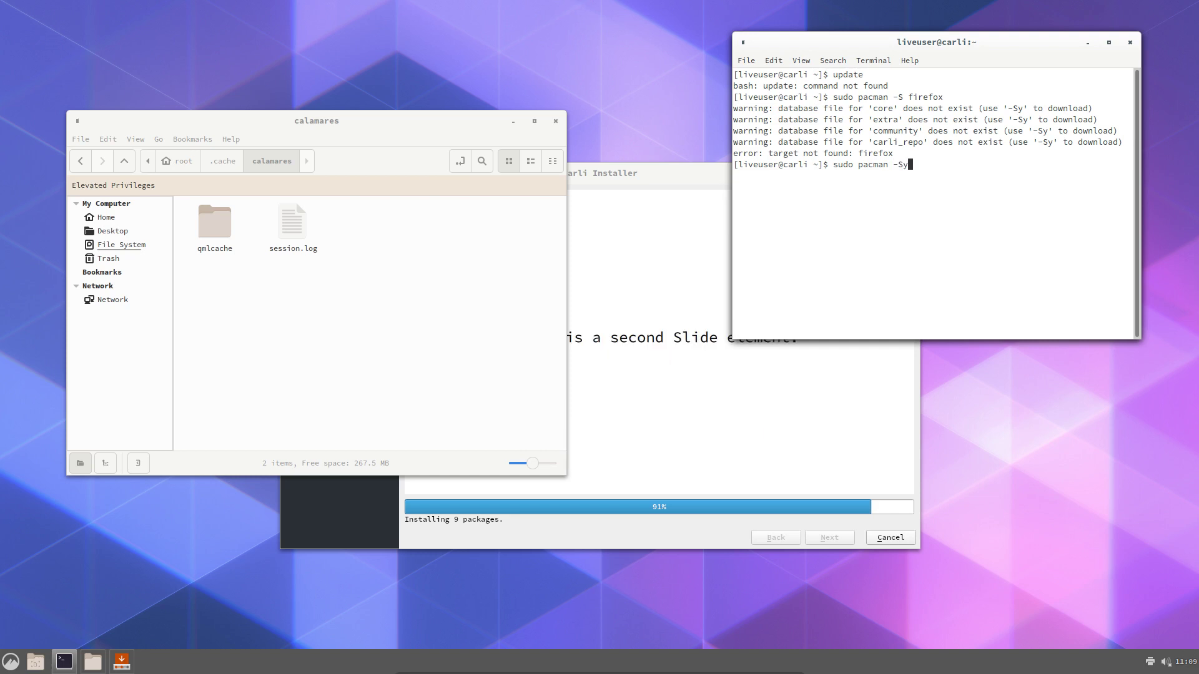
{"action": "key", "text": "Return"}
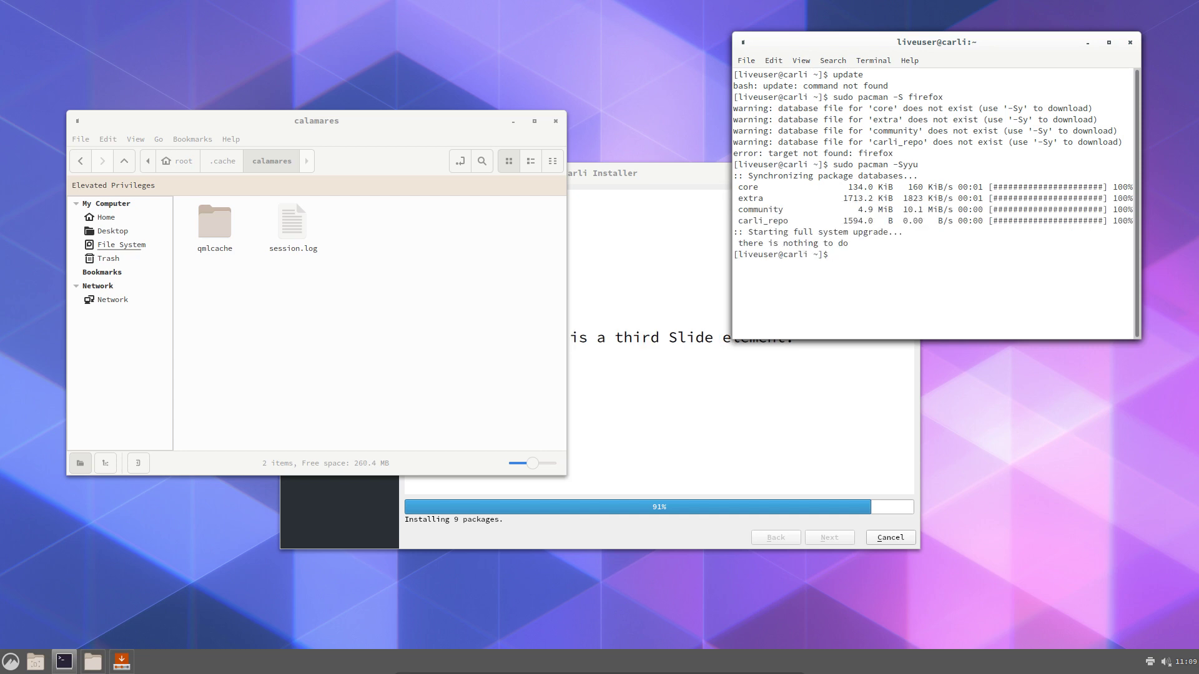
Search the AUR with 'yay sublime' and choose option 2, sublime-text-dev, skipping diffs
{"action": "type", "text": "sudo pc"}
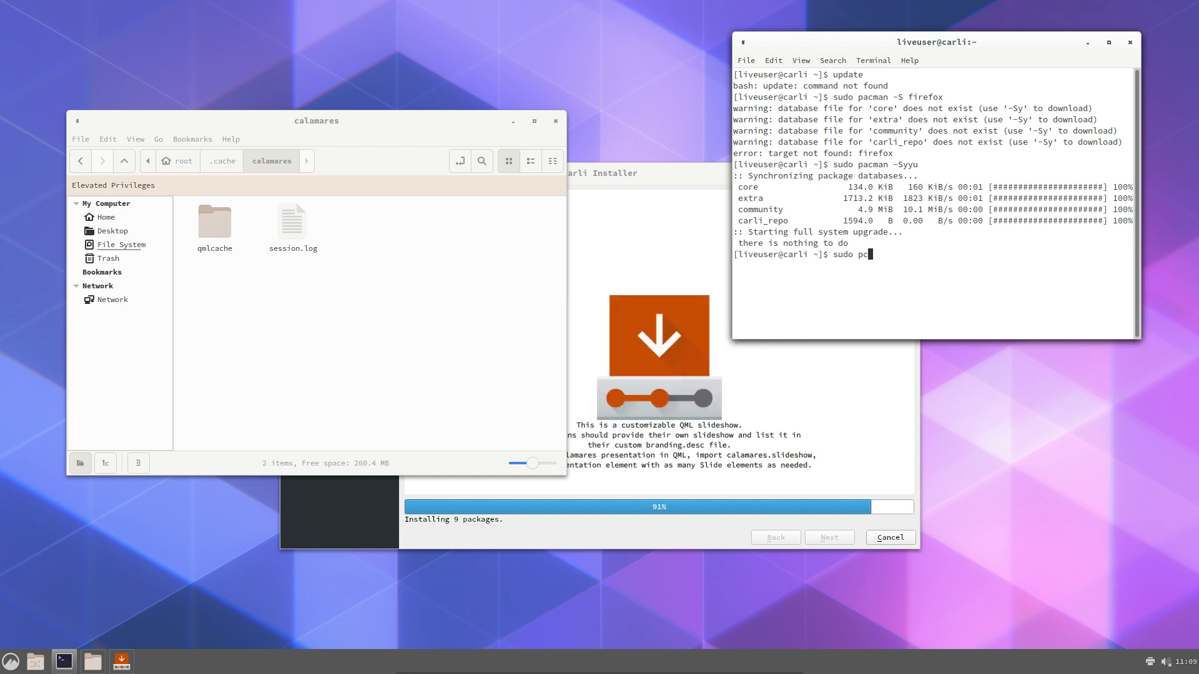
{"action": "key", "text": "BackSpace"}
{"action": "type", "text": "acman"}
{"action": "key", "text": "ctrl+w"}
{"action": "key", "text": "ctrl+w"}
{"action": "type", "text": "yay sublimet"}
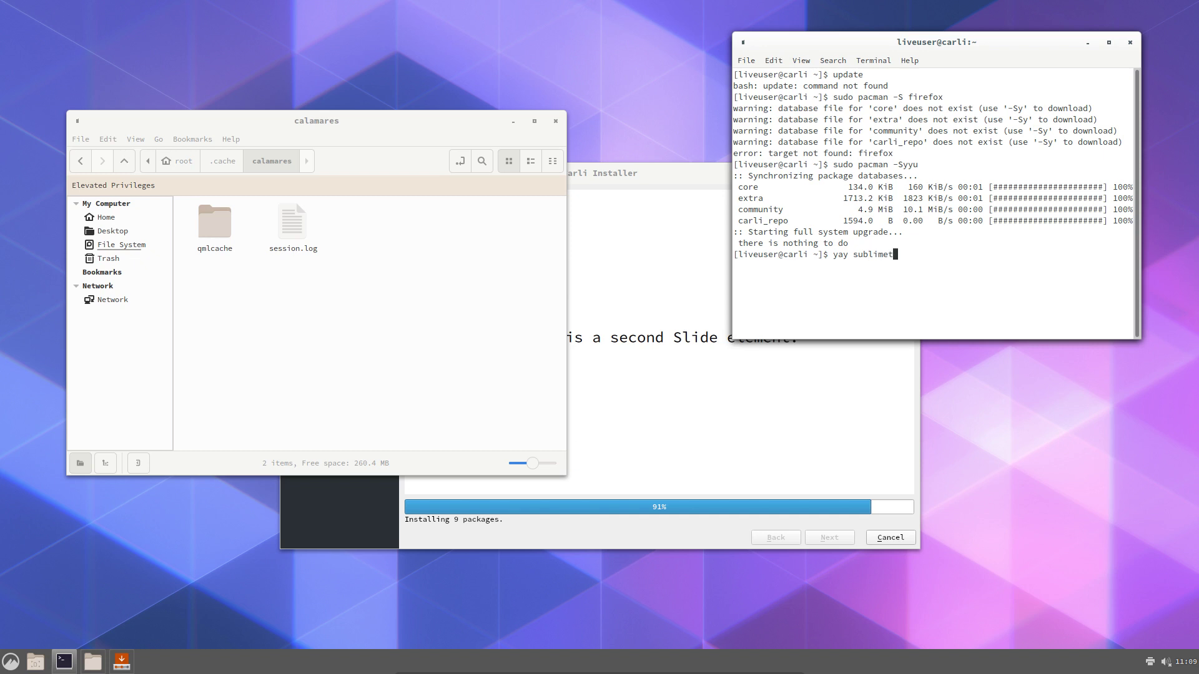
{"action": "key", "text": "BackSpace"}
{"action": "key", "text": "Return"}
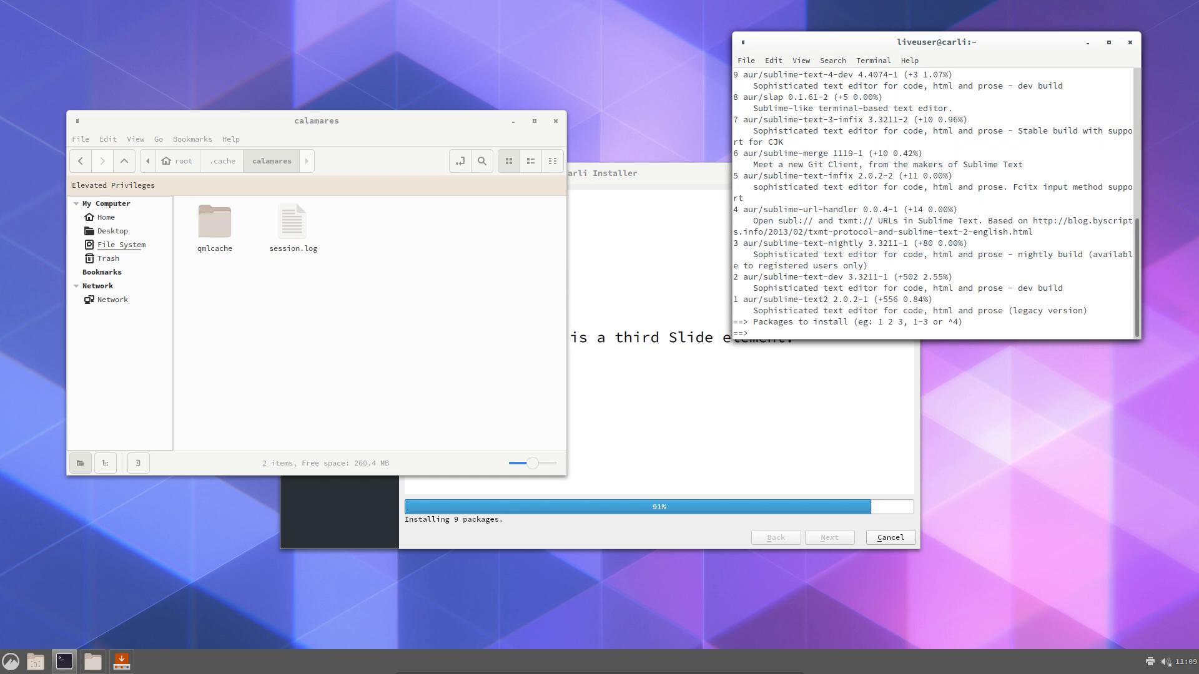
{"action": "type", "text": "2"}
{"action": "key", "text": "Return"}
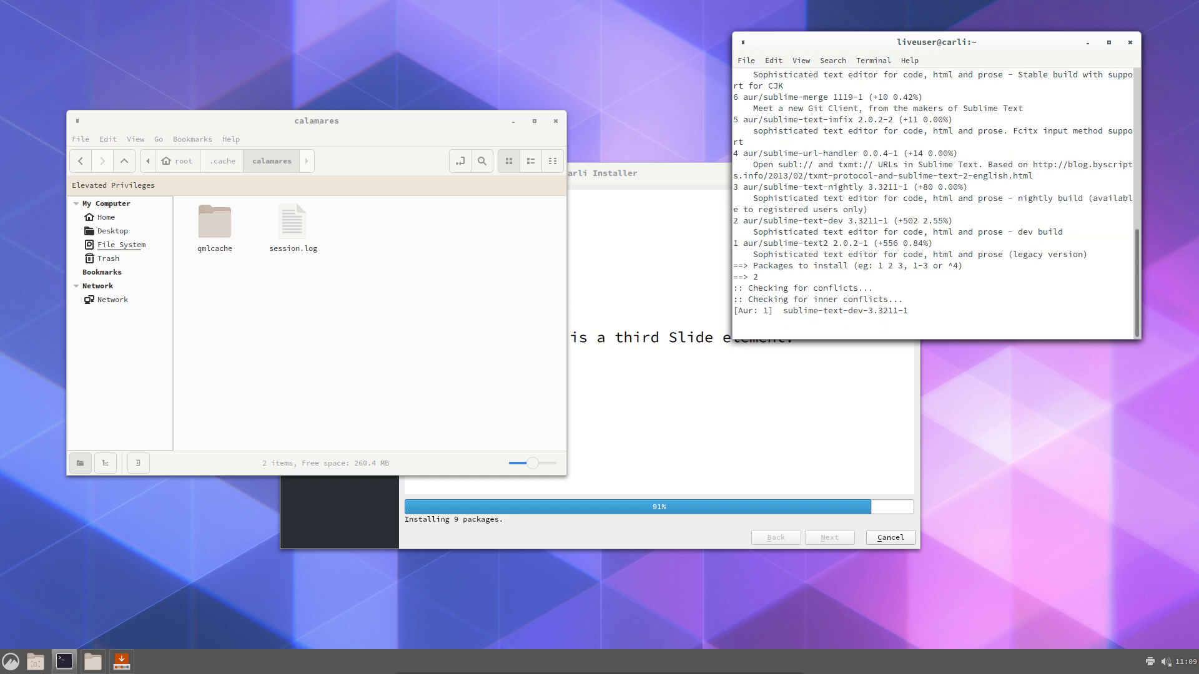
{"action": "key", "text": "Return"}
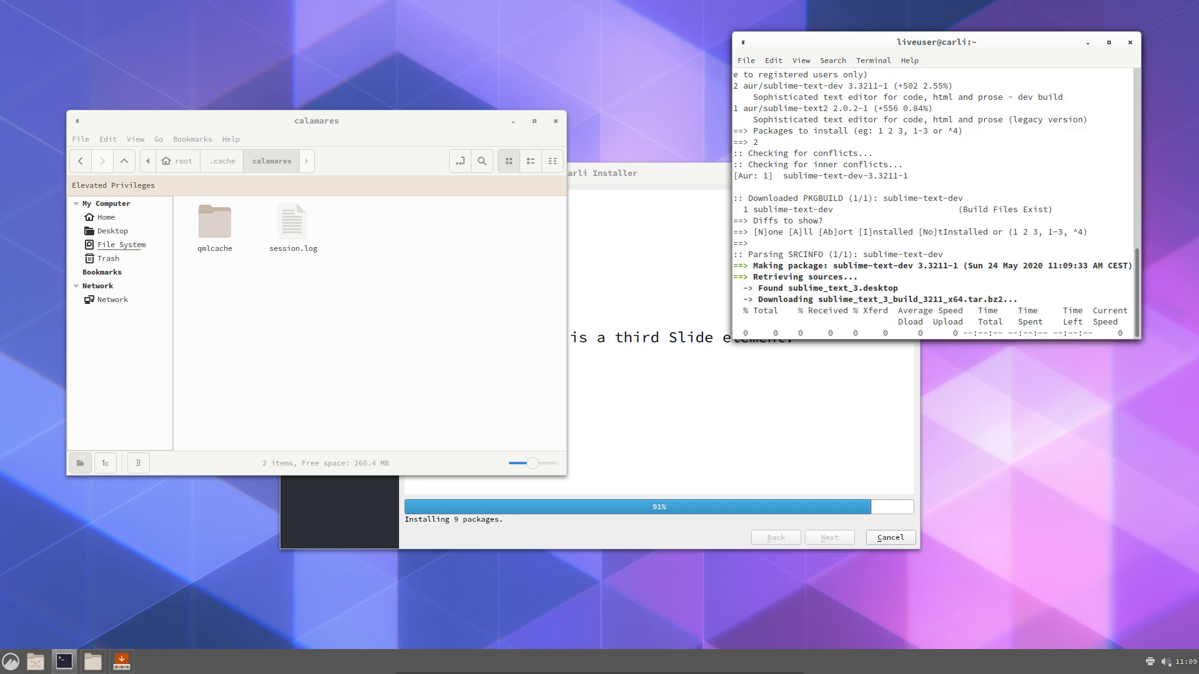
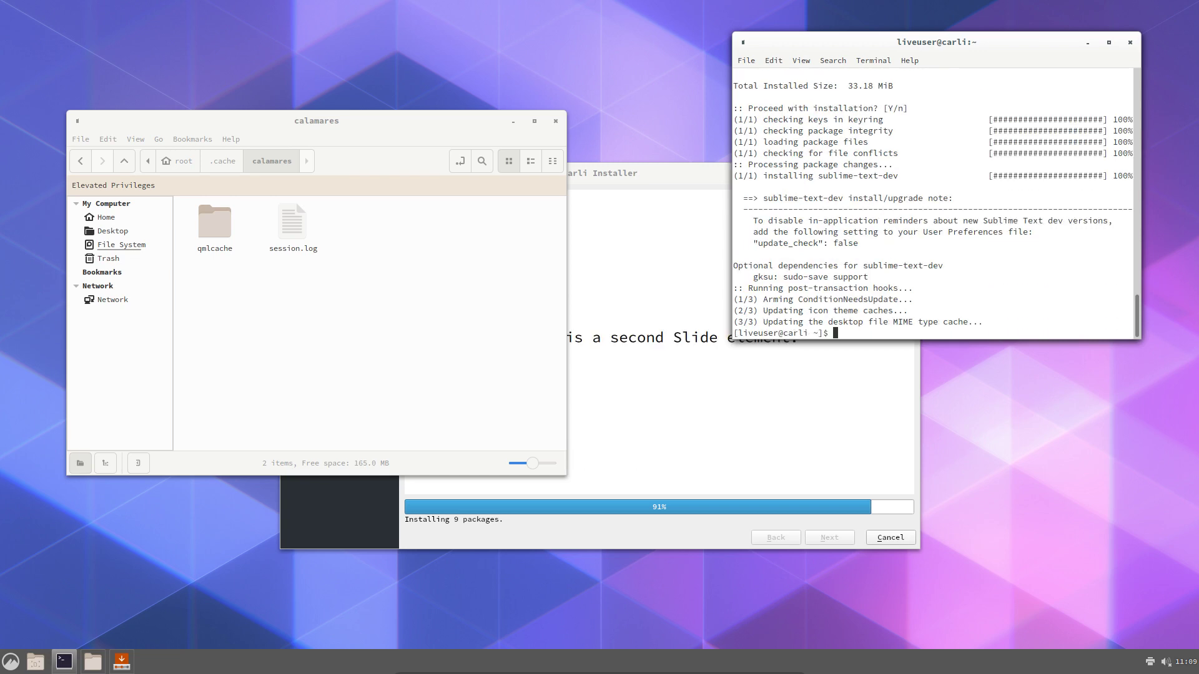
Open session.log from the calamares cache folder with Sublime Text 3 Dev
{"action": "right_click", "coordinate": [292, 223]}
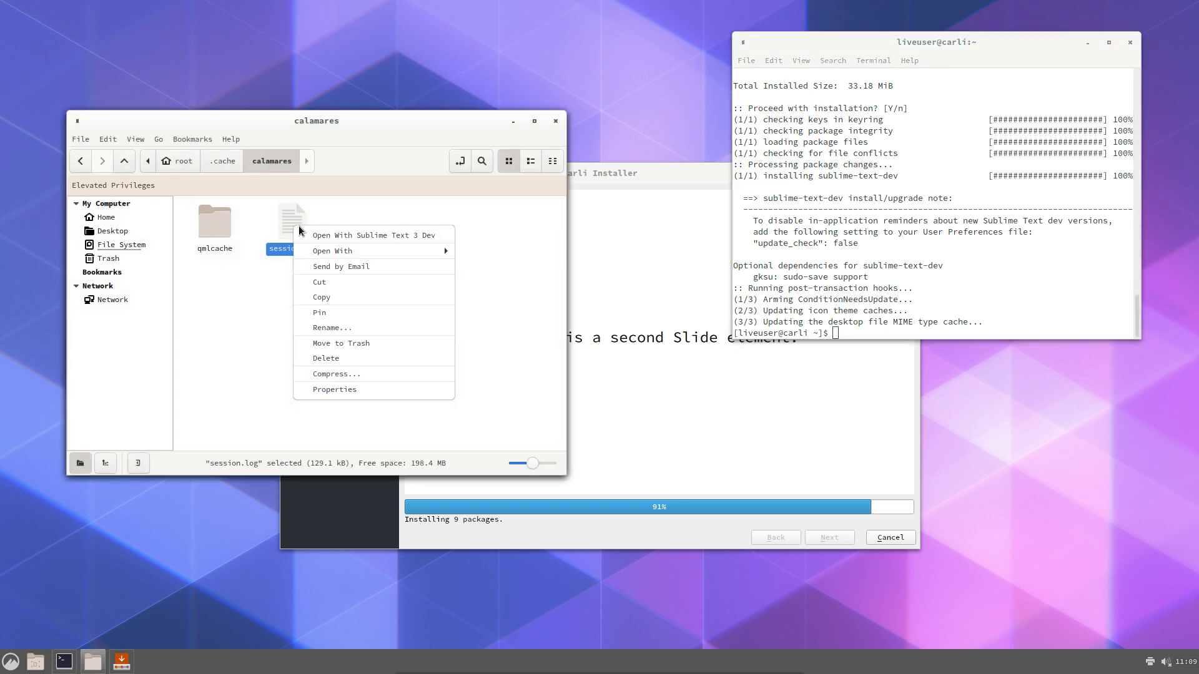
{"action": "left_click", "coordinate": [348, 236]}
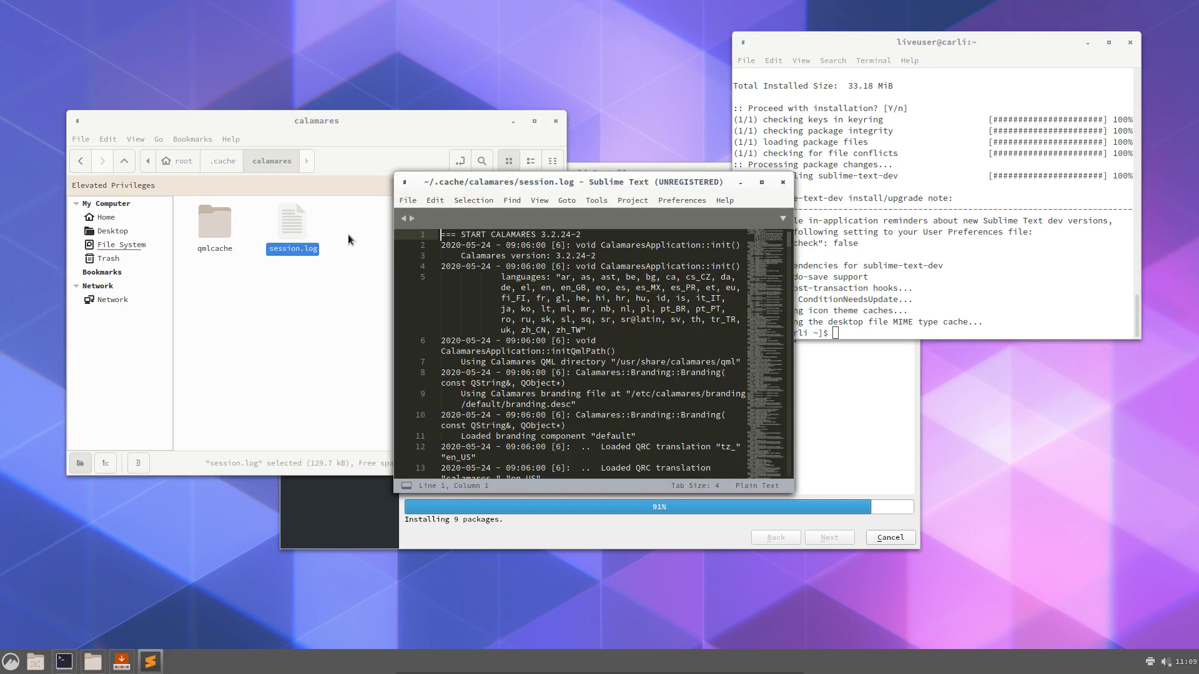
Snap Sublime Text to the left half and scroll session.log to its final entries
{"action": "left_click_drag", "start_coordinate": [555, 186], "coordinate": [0, 250]}
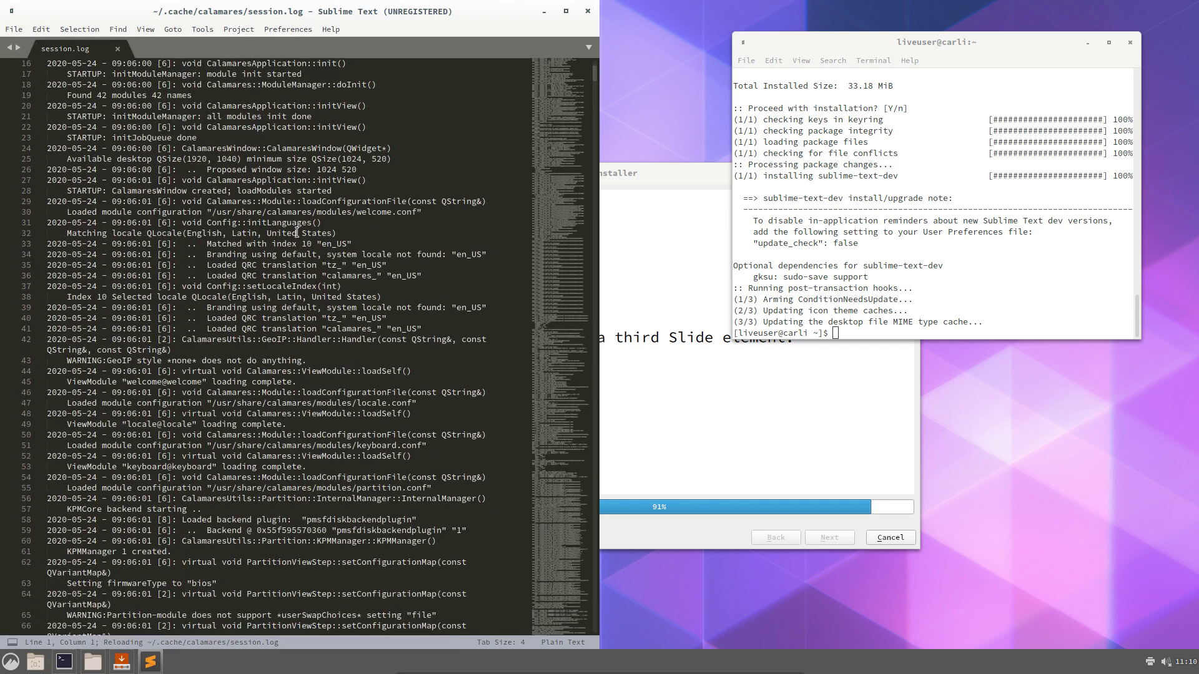
{"action": "scroll", "coordinate": [297, 233], "scroll_direction": "down", "scroll_amount": 15}
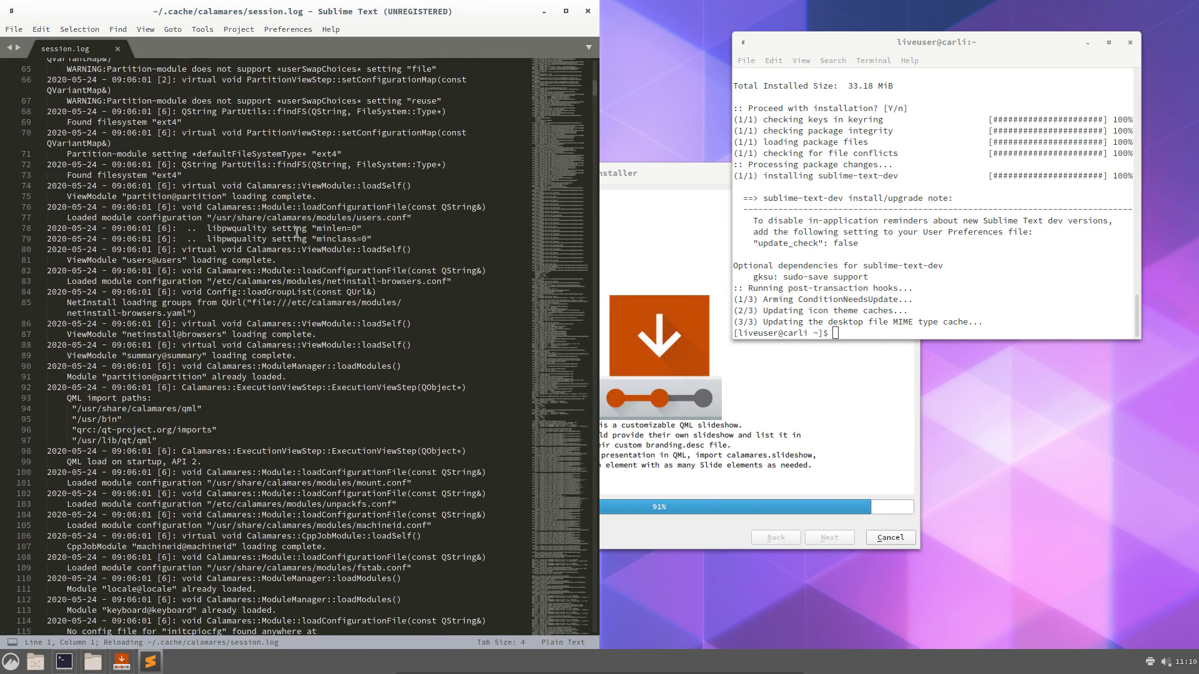
{"action": "scroll", "coordinate": [298, 233], "scroll_direction": "down", "scroll_amount": 20}
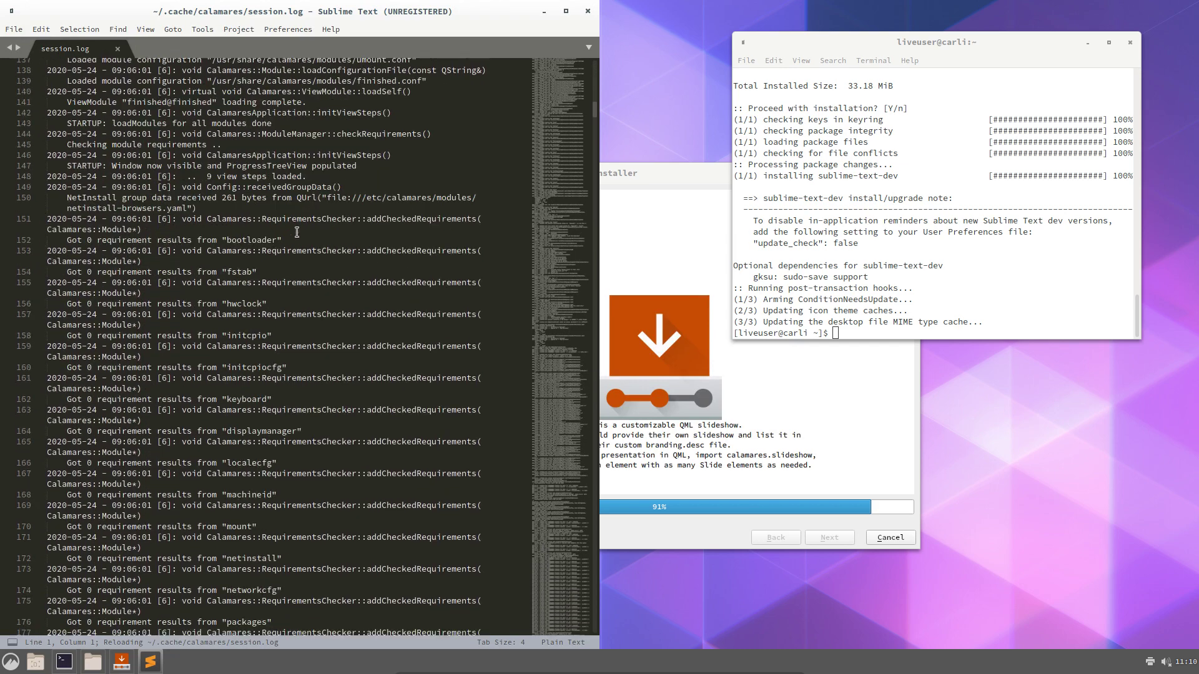
{"action": "scroll", "coordinate": [298, 233], "scroll_direction": "down", "scroll_amount": 15}
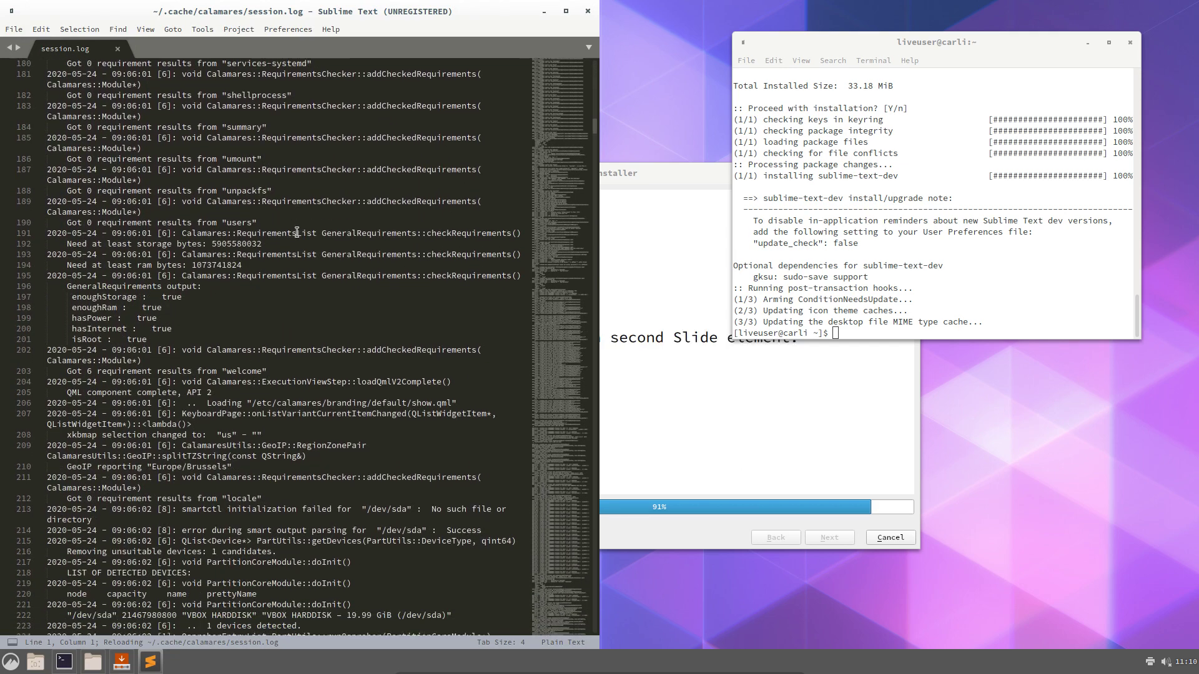
{"action": "scroll", "coordinate": [298, 233], "scroll_direction": "down", "scroll_amount": 9}
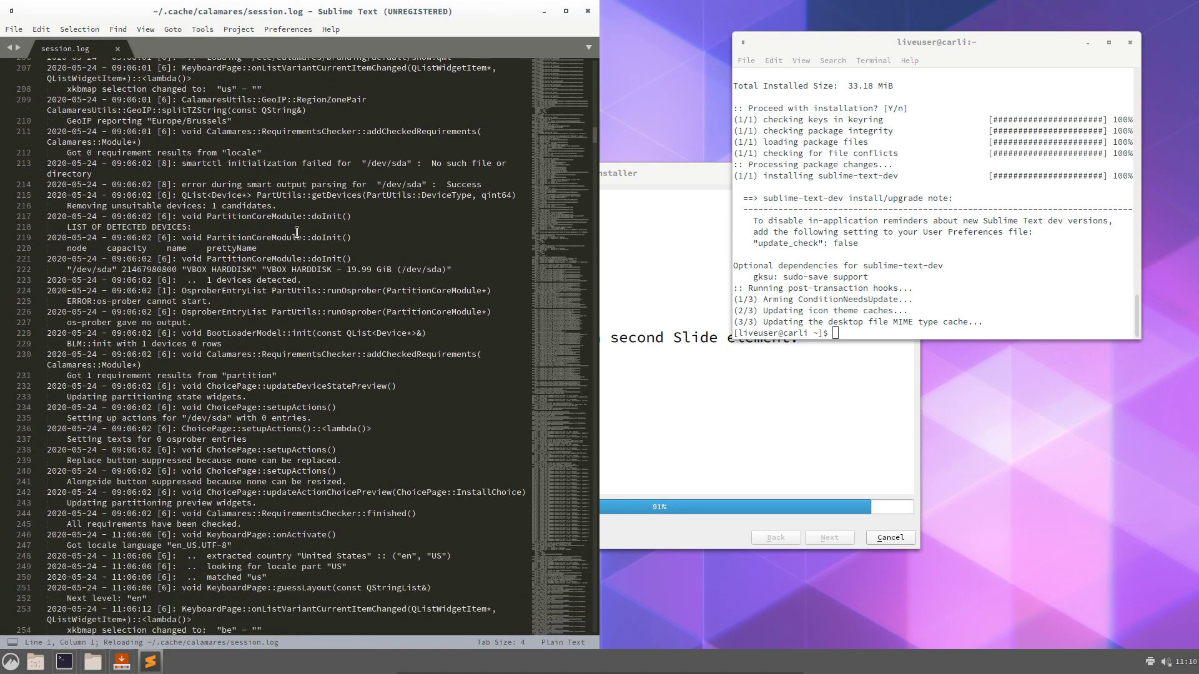
{"action": "scroll", "coordinate": [297, 232], "scroll_direction": "down", "scroll_amount": 10}
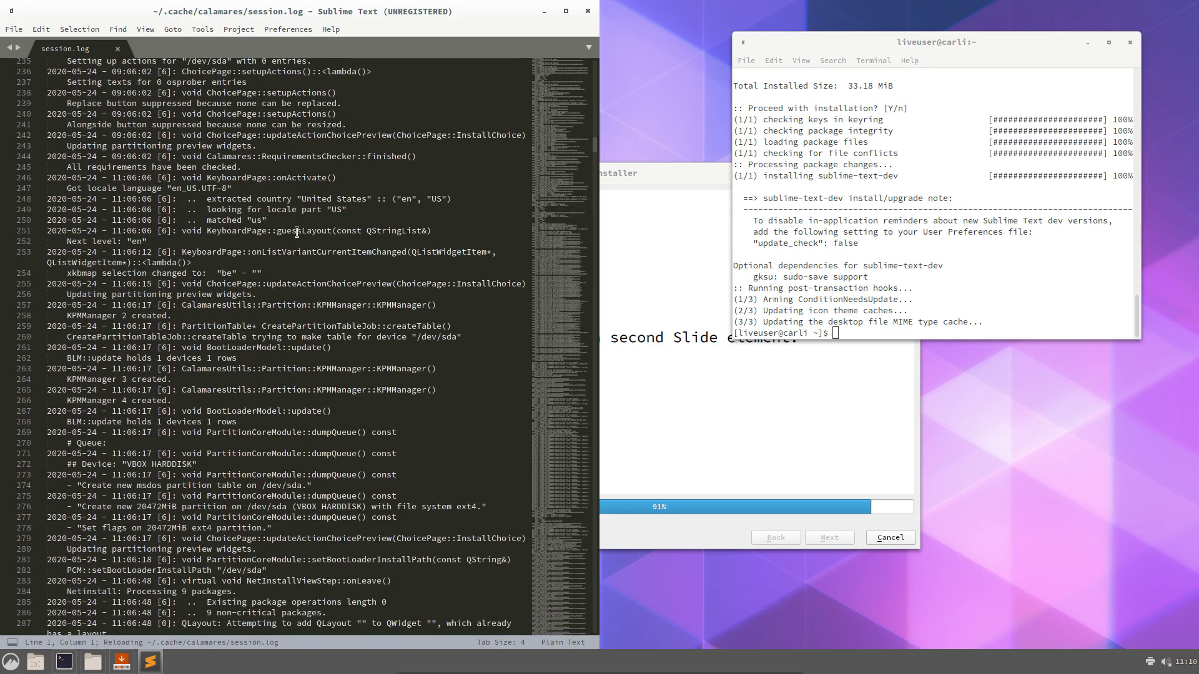
{"action": "scroll", "coordinate": [297, 232], "scroll_direction": "down", "scroll_amount": 20}
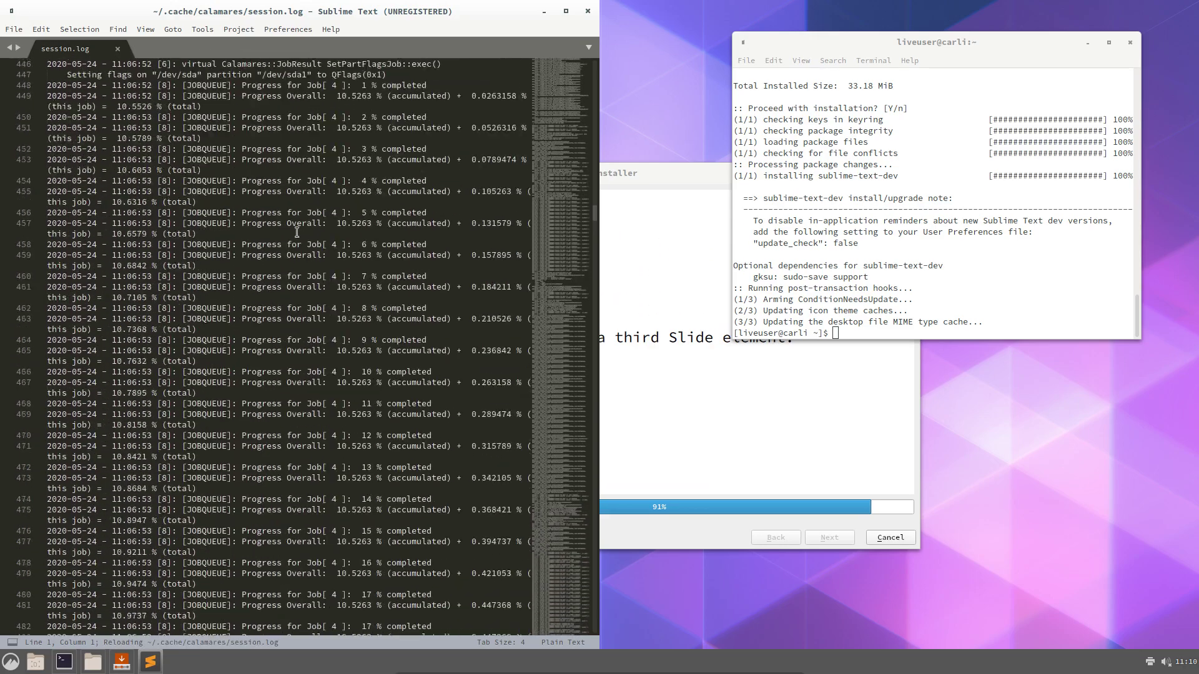
{"action": "left_click_drag", "start_coordinate": [567, 239], "coordinate": [542, 624]}
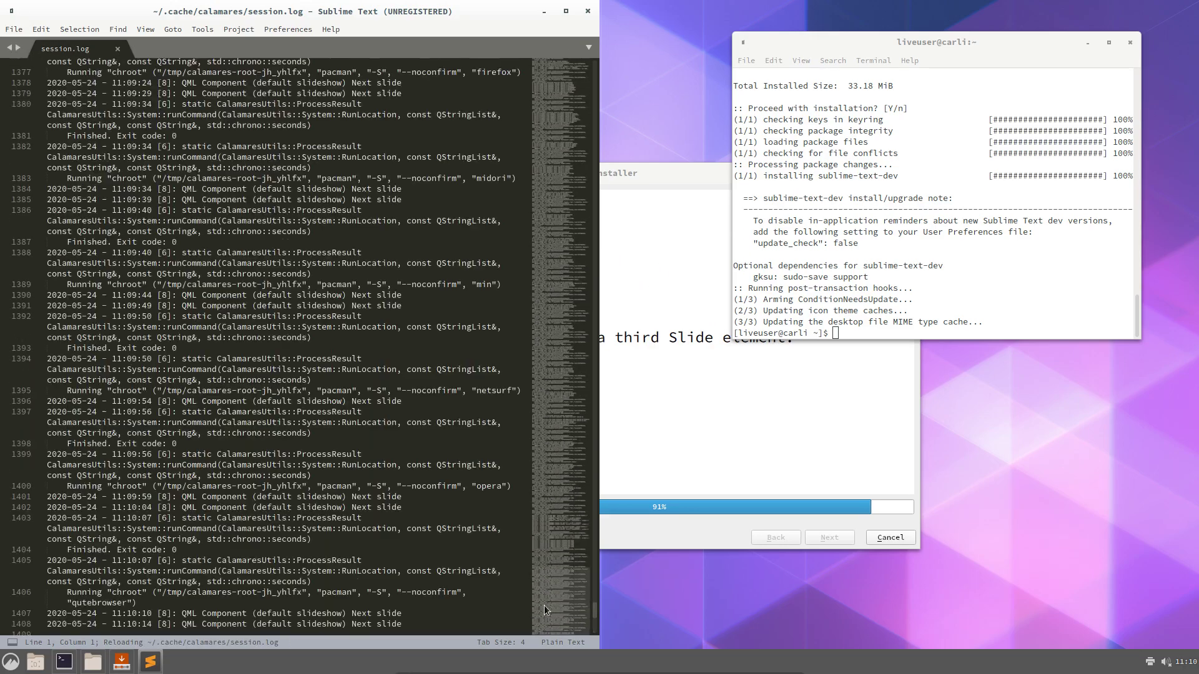
{"action": "scroll", "coordinate": [544, 611], "scroll_direction": "down", "scroll_amount": 4}
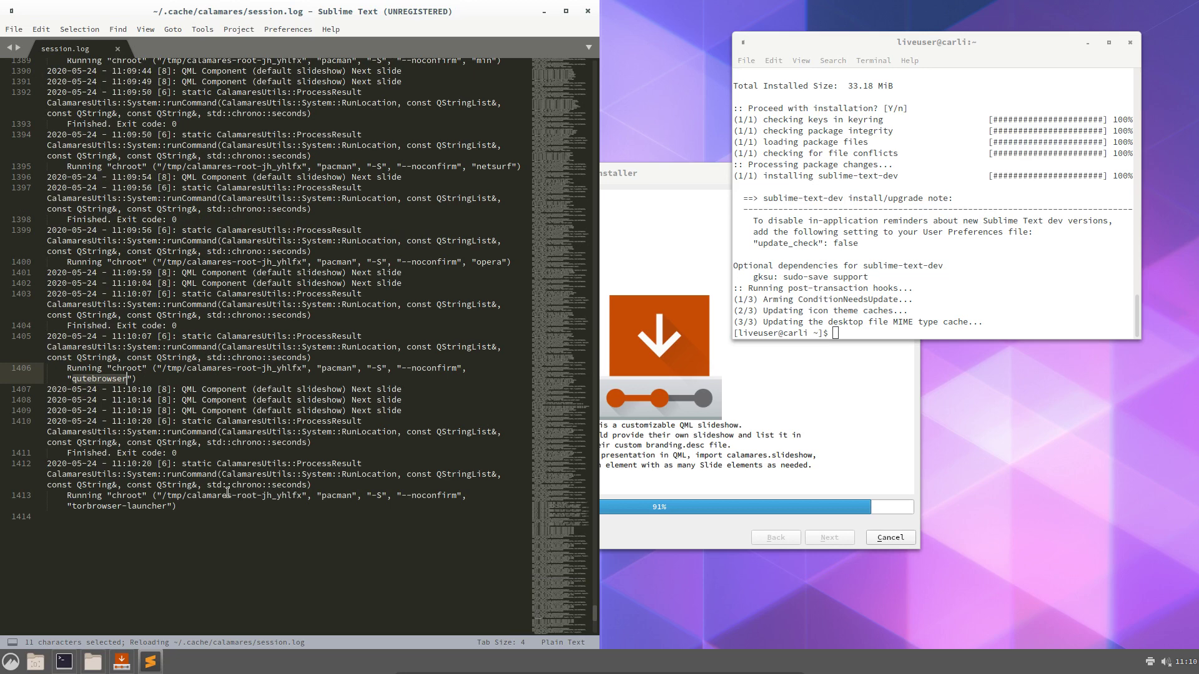
Highlight the words torbrowser and launcher on log line 1413, then return to the installer
{"action": "double_click", "coordinate": [115, 506]}
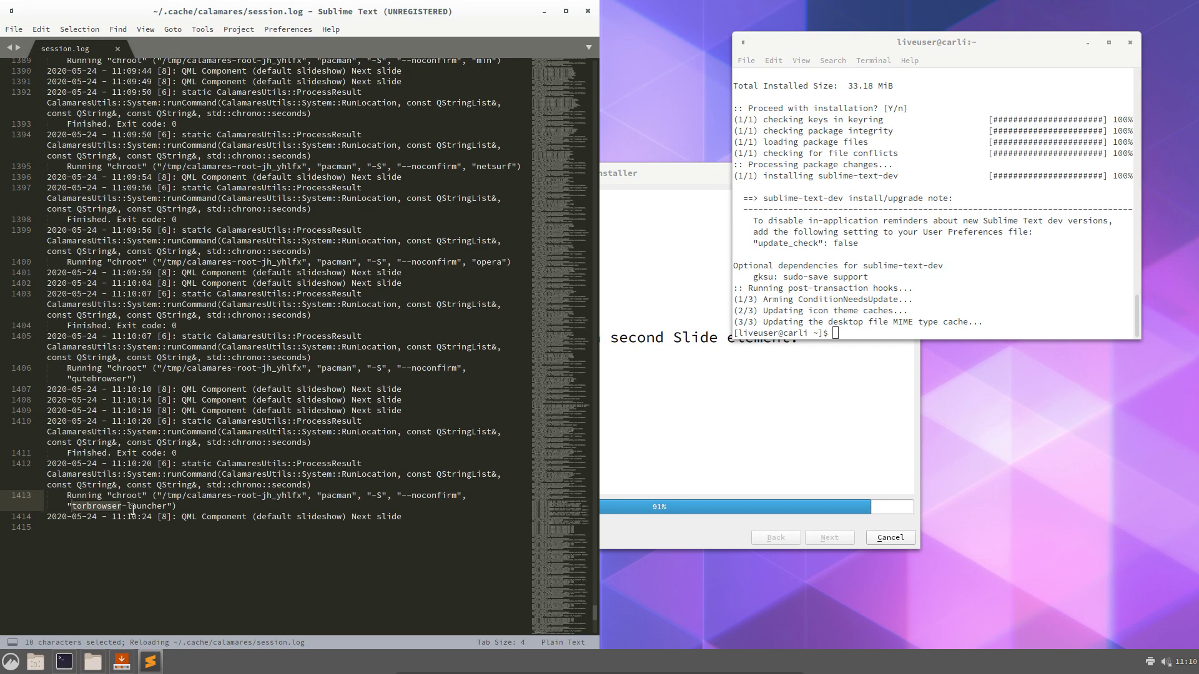
{"action": "double_click", "coordinate": [148, 507]}
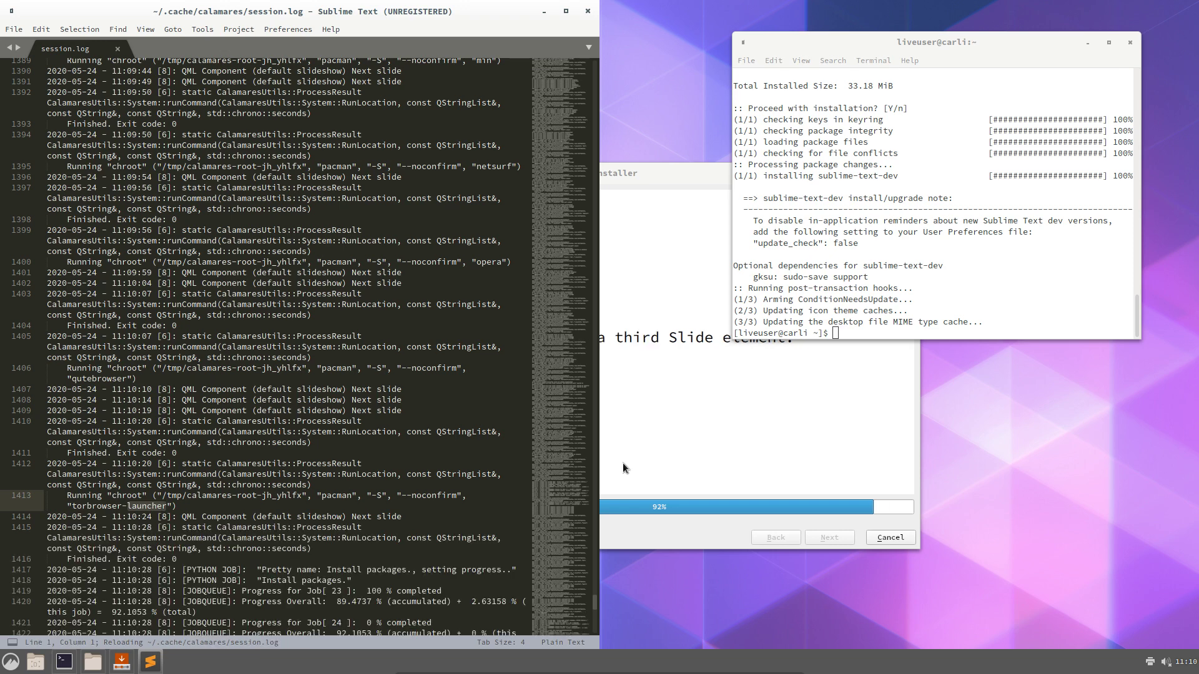
{"action": "left_click", "coordinate": [742, 446]}
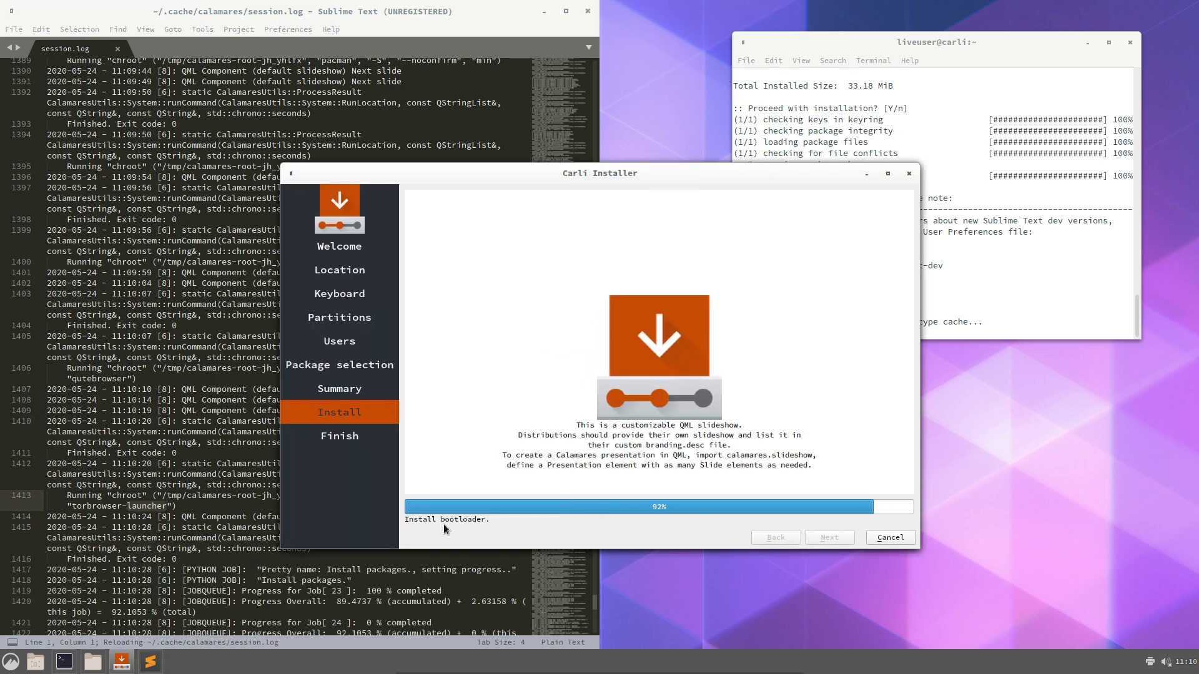
Enable Restart now in the finished Carli Installer and choose Done to reboot
{"action": "left_click_drag", "start_coordinate": [697, 186], "coordinate": [933, 254]}
{"action": "left_click", "coordinate": [890, 151]}
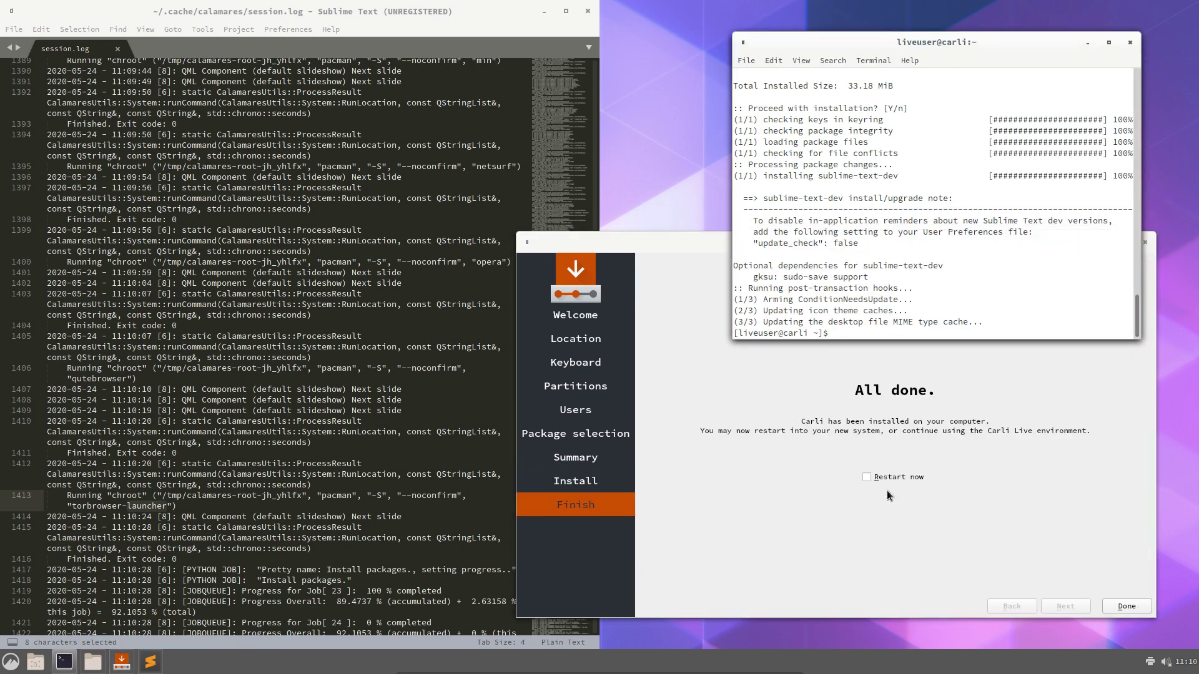
{"action": "left_click", "coordinate": [886, 479]}
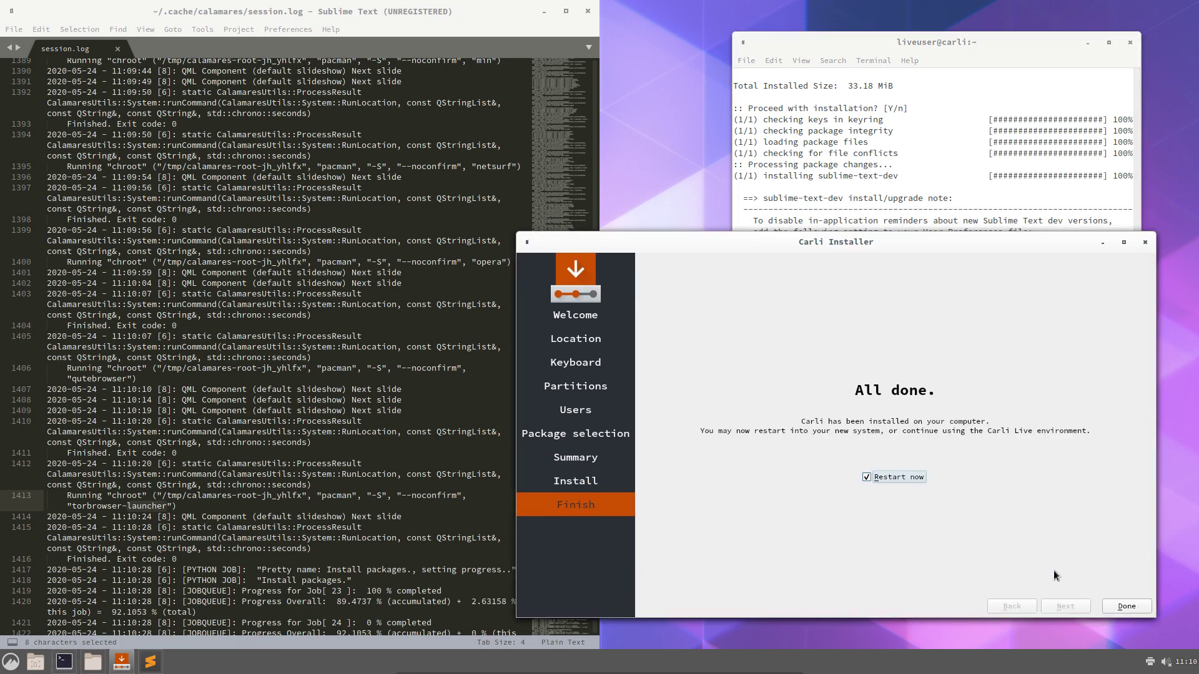
{"action": "left_click", "coordinate": [1126, 607]}
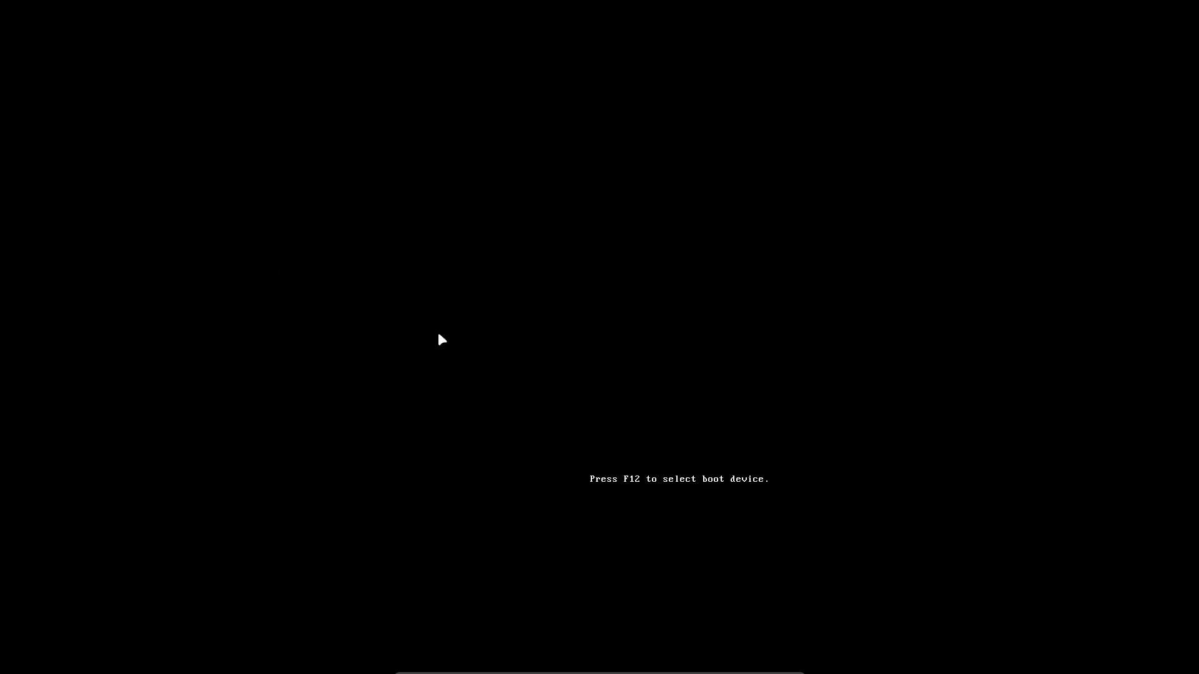
Boot the existing installed OS from the Carli menu, then start Arch Linux in GRUB
{"action": "key", "text": "Down"}
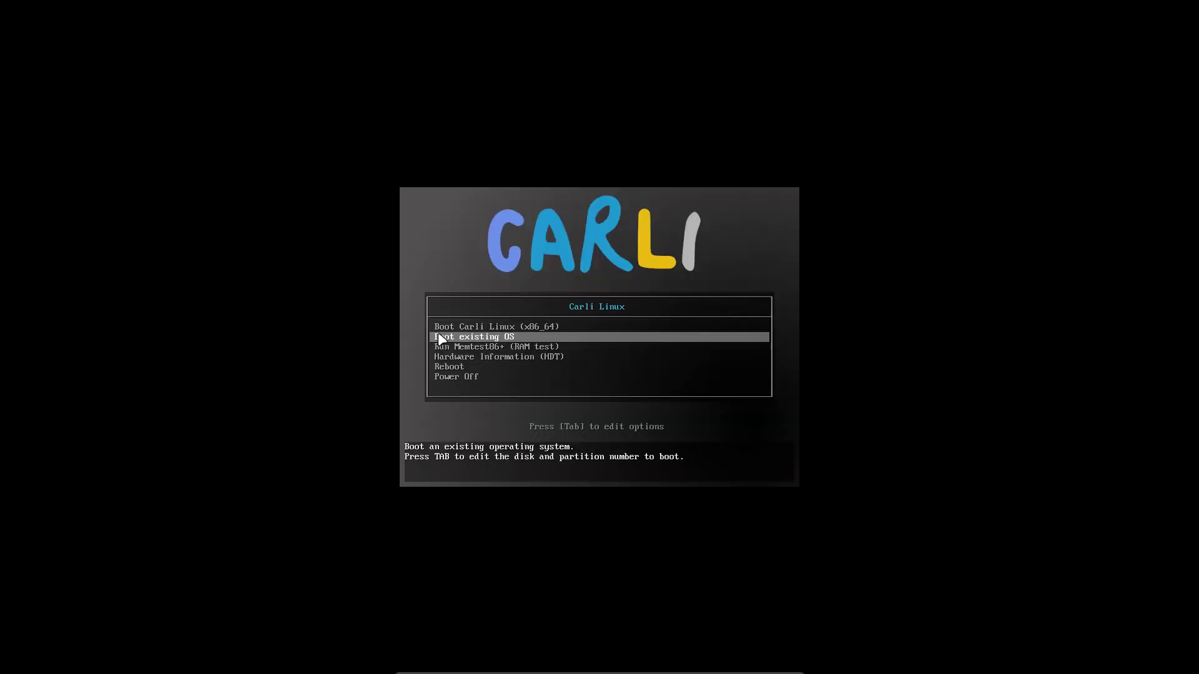
{"action": "key", "text": "Return"}
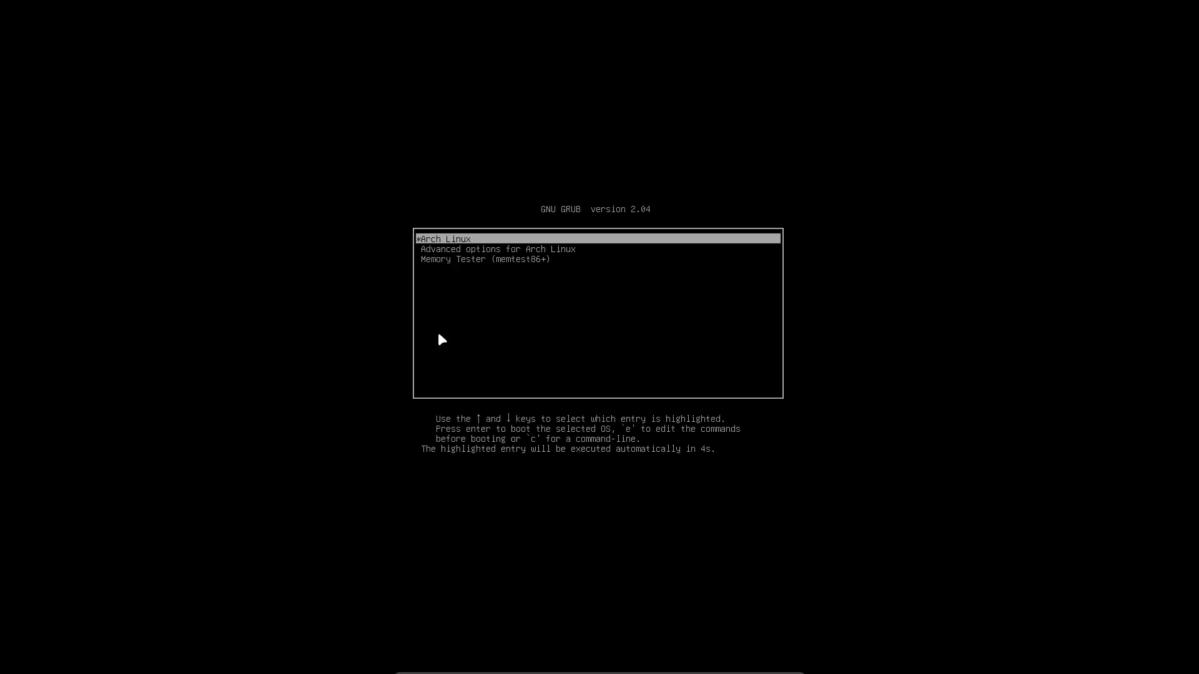
{"action": "key", "text": "Return"}
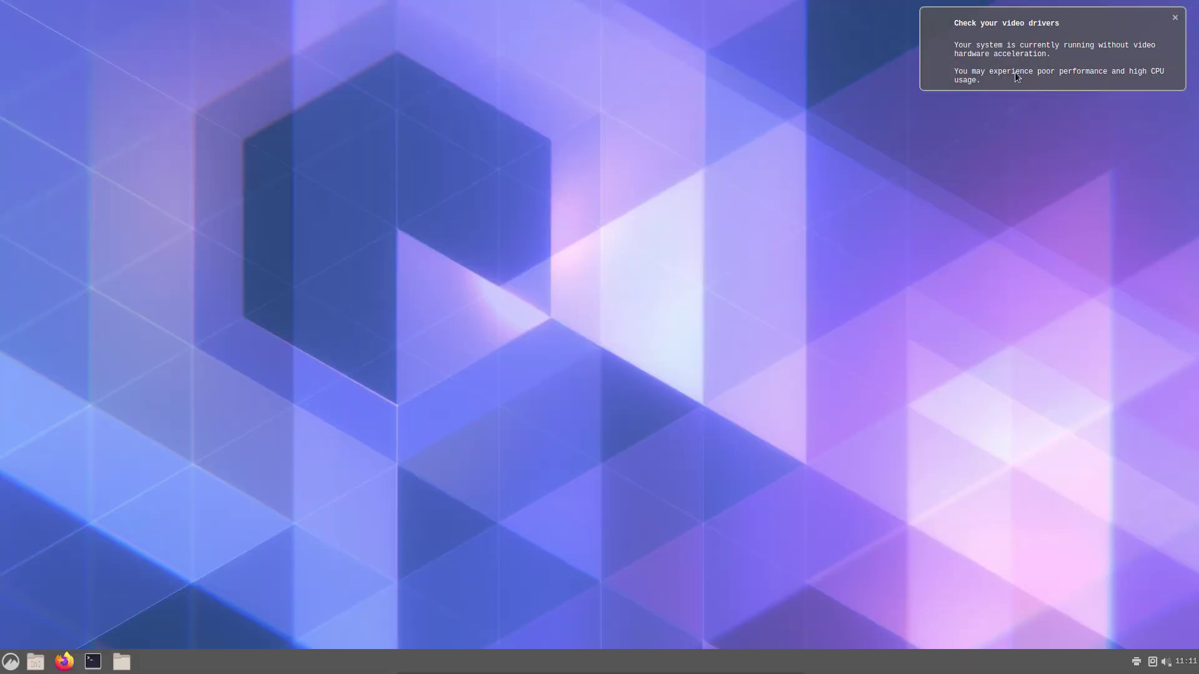
Dismiss the video drivers notice and launch Tor Browser from the menu's Internet category
{"action": "left_click", "coordinate": [1071, 56]}
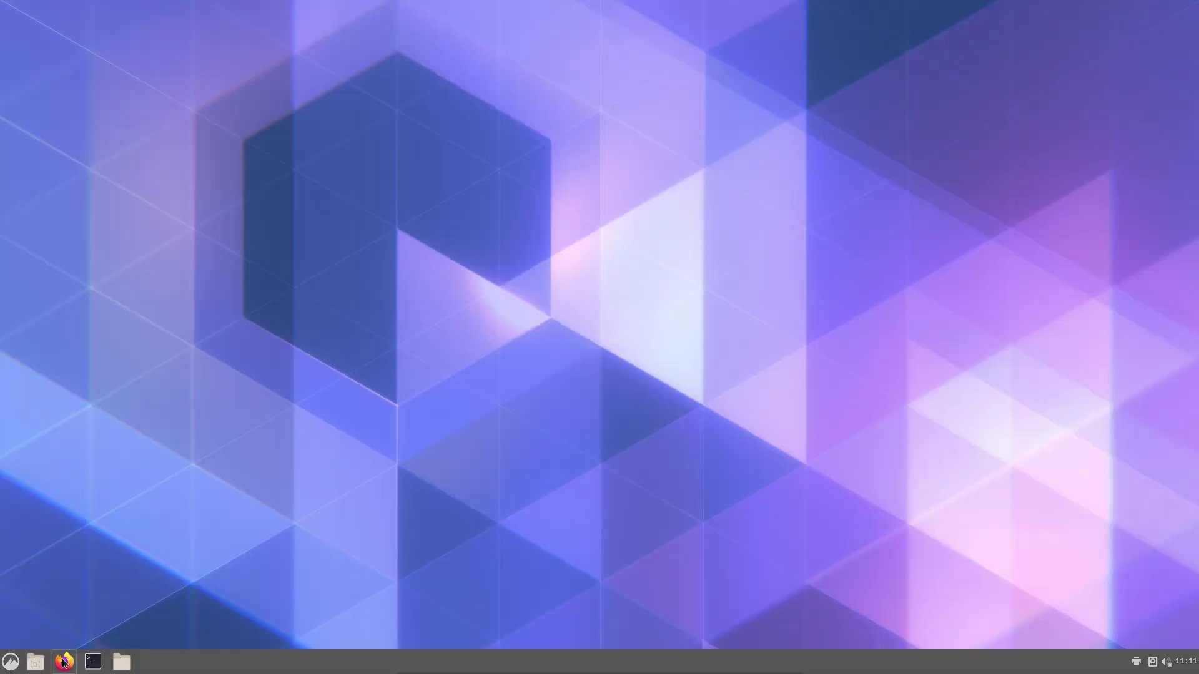
{"action": "left_click", "coordinate": [11, 663]}
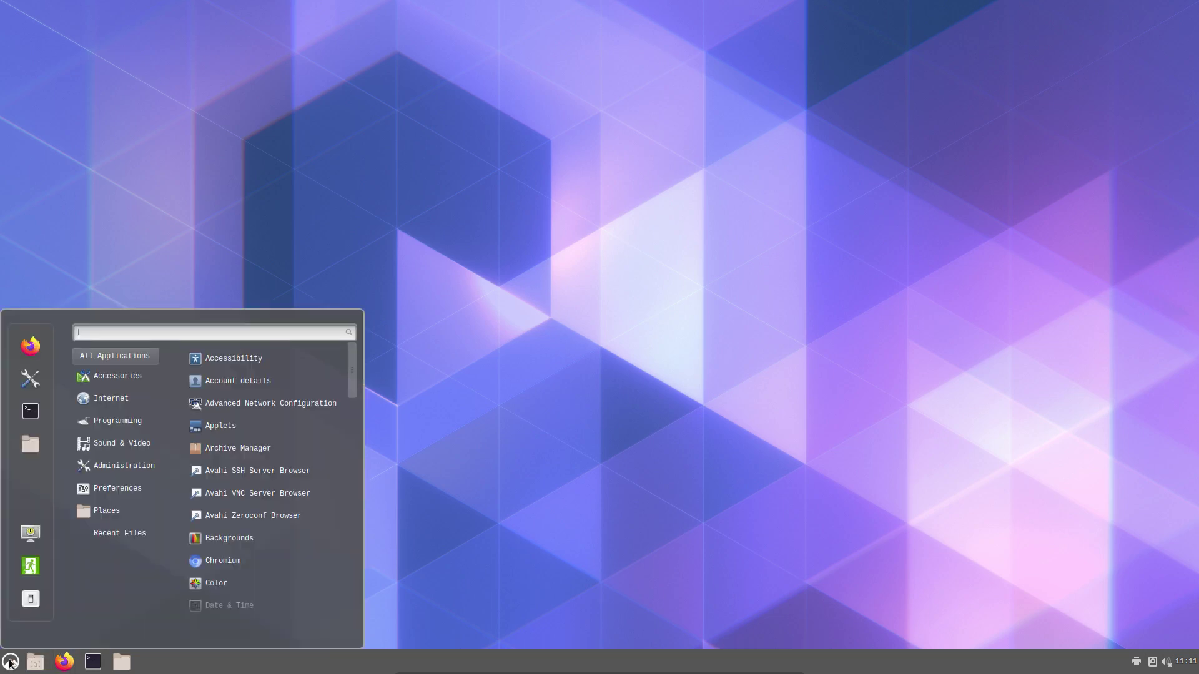
{"action": "mouse_move", "coordinate": [138, 407]}
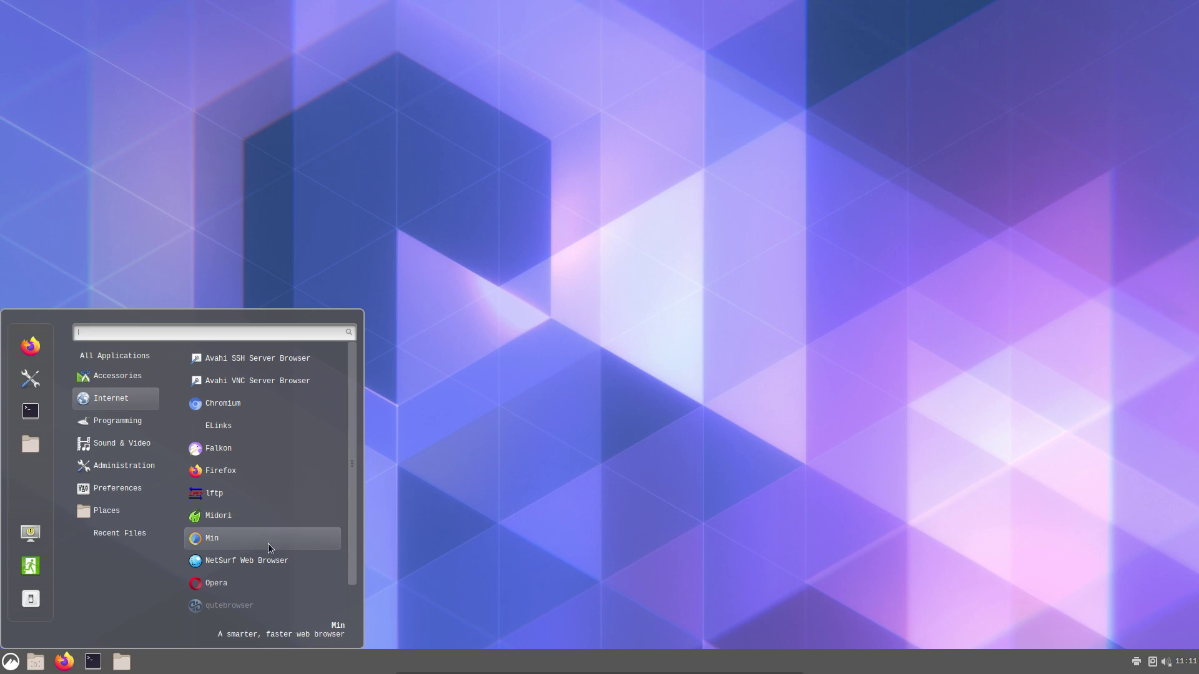
{"action": "scroll", "coordinate": [267, 544], "scroll_direction": "down", "scroll_amount": 2}
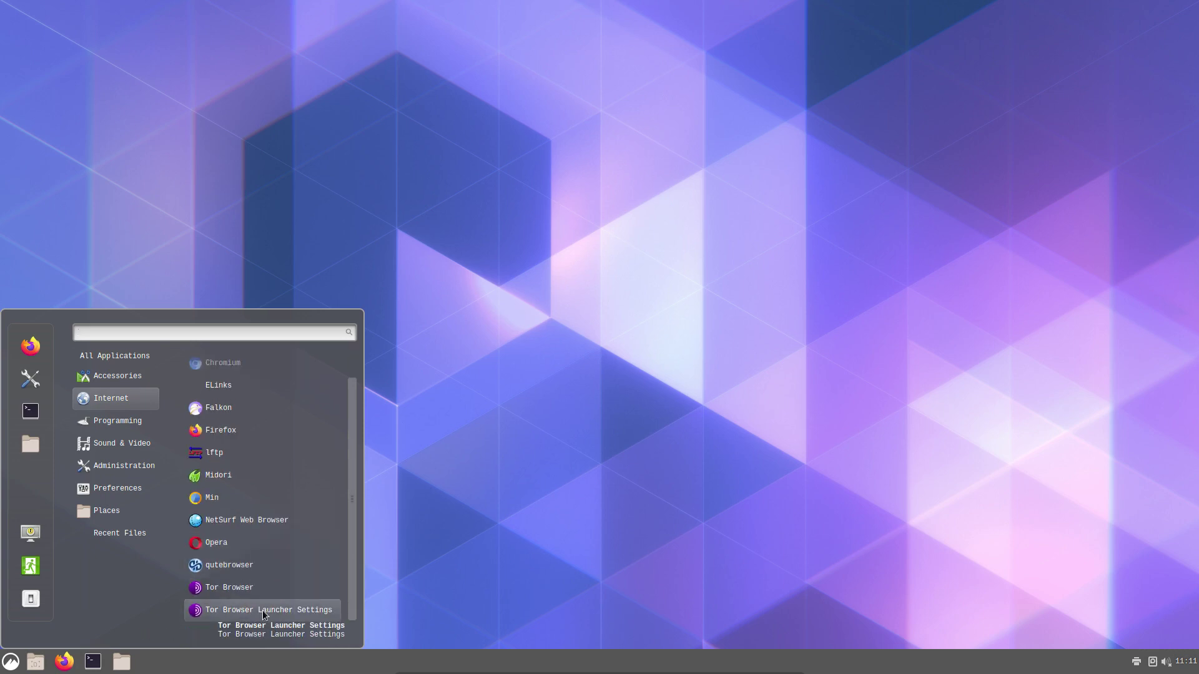
{"action": "left_click", "coordinate": [262, 587]}
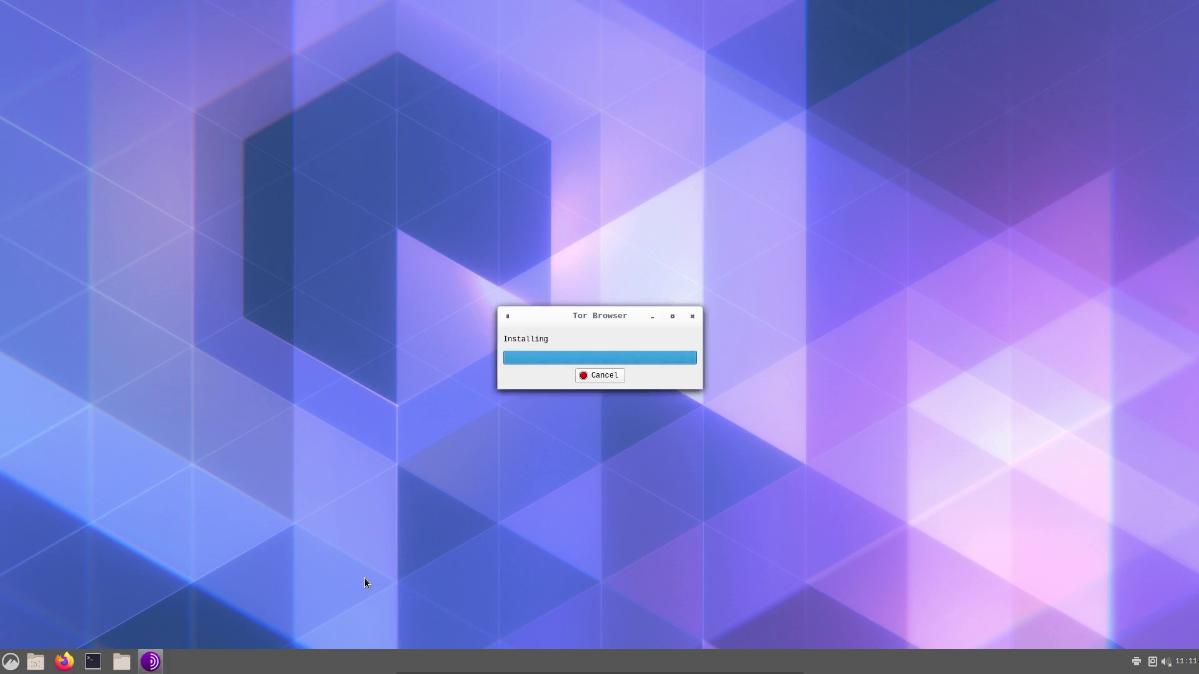
{"action": "left_click", "coordinate": [11, 662]}
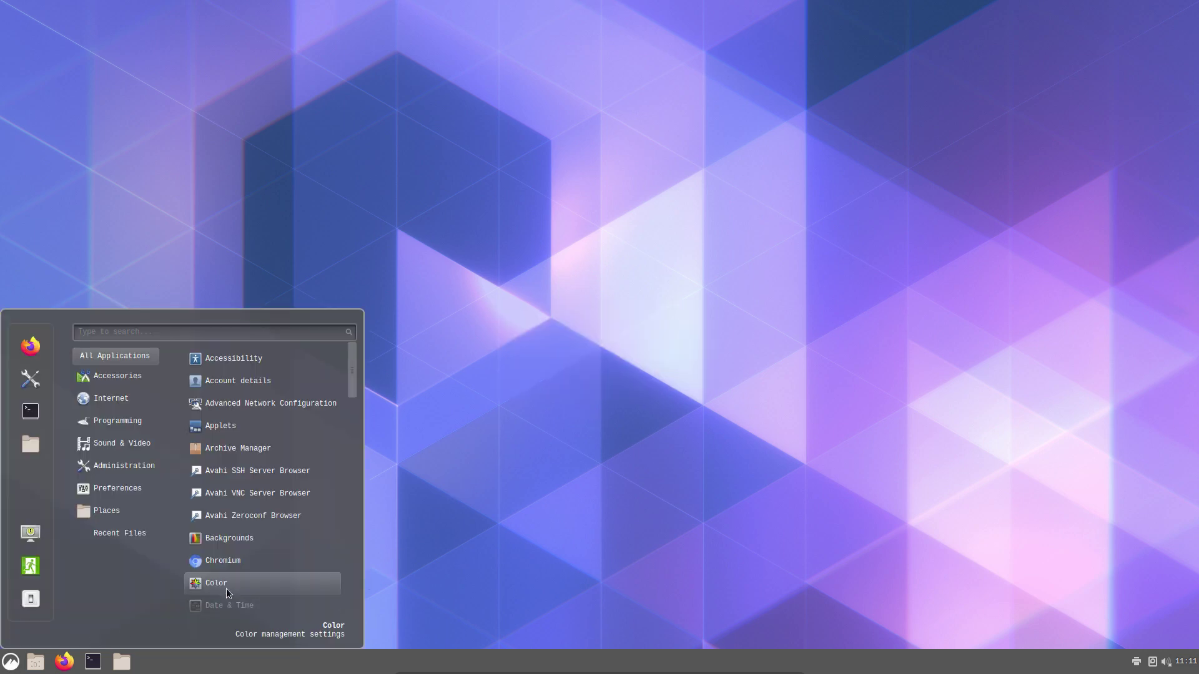
{"action": "scroll", "coordinate": [226, 588], "scroll_direction": "down", "scroll_amount": 5}
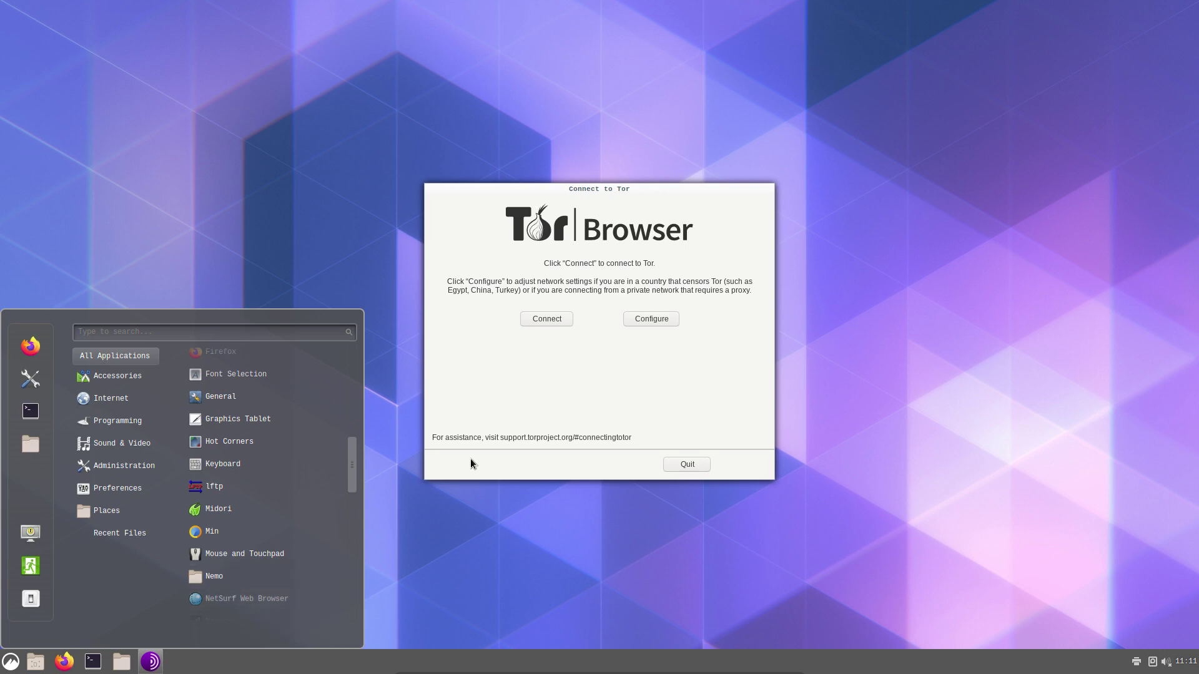
Connect to Tor, search DuckDuckGo for 'whatismyip', and maximize the browser window
{"action": "left_click", "coordinate": [605, 392]}
{"action": "left_click", "coordinate": [565, 324]}
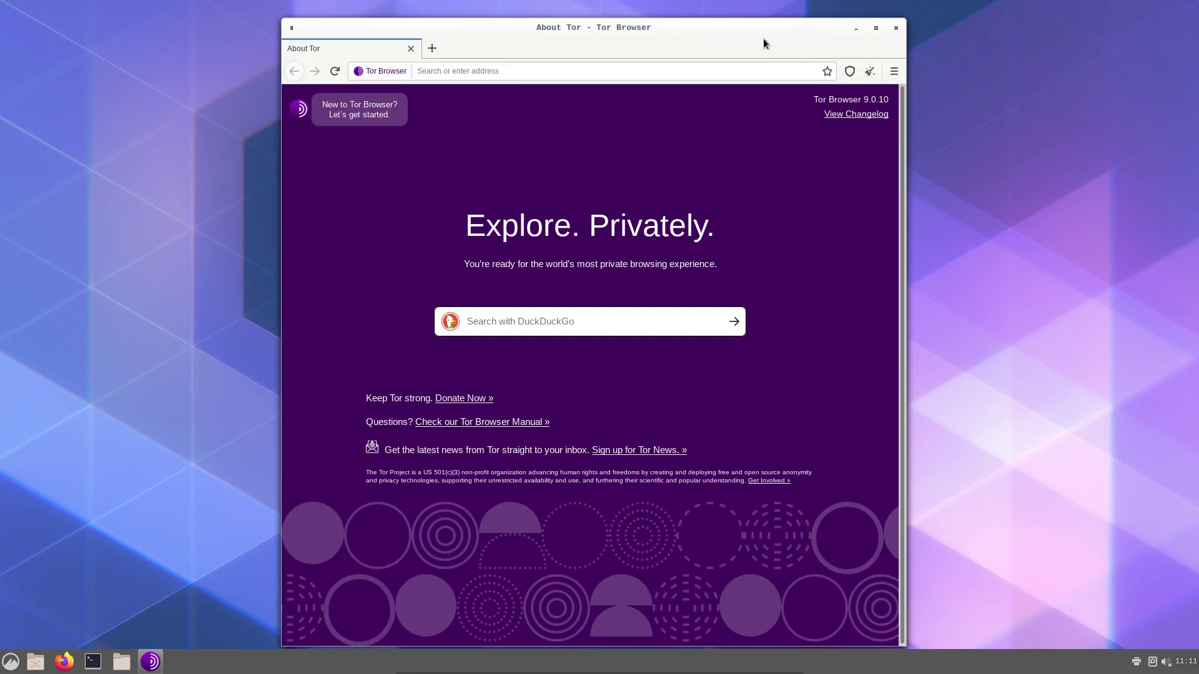
{"action": "left_click", "coordinate": [510, 75]}
{"action": "type", "text": "whatis"}
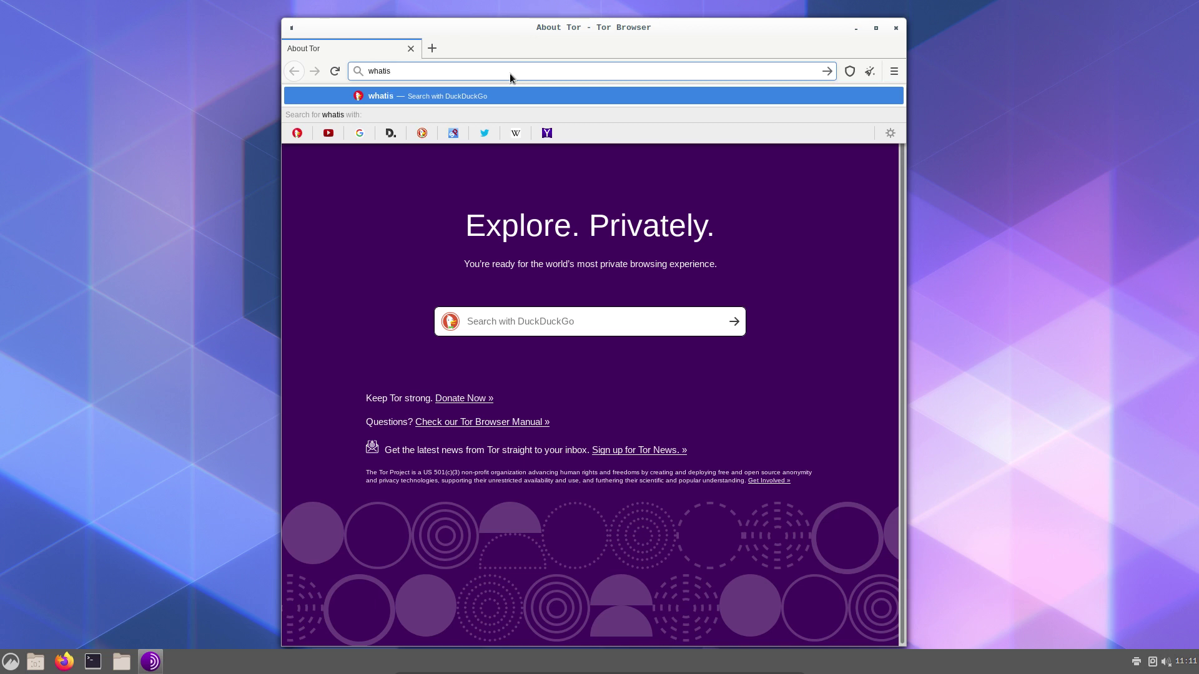
{"action": "type", "text": "myip"}
{"action": "key", "text": "Return"}
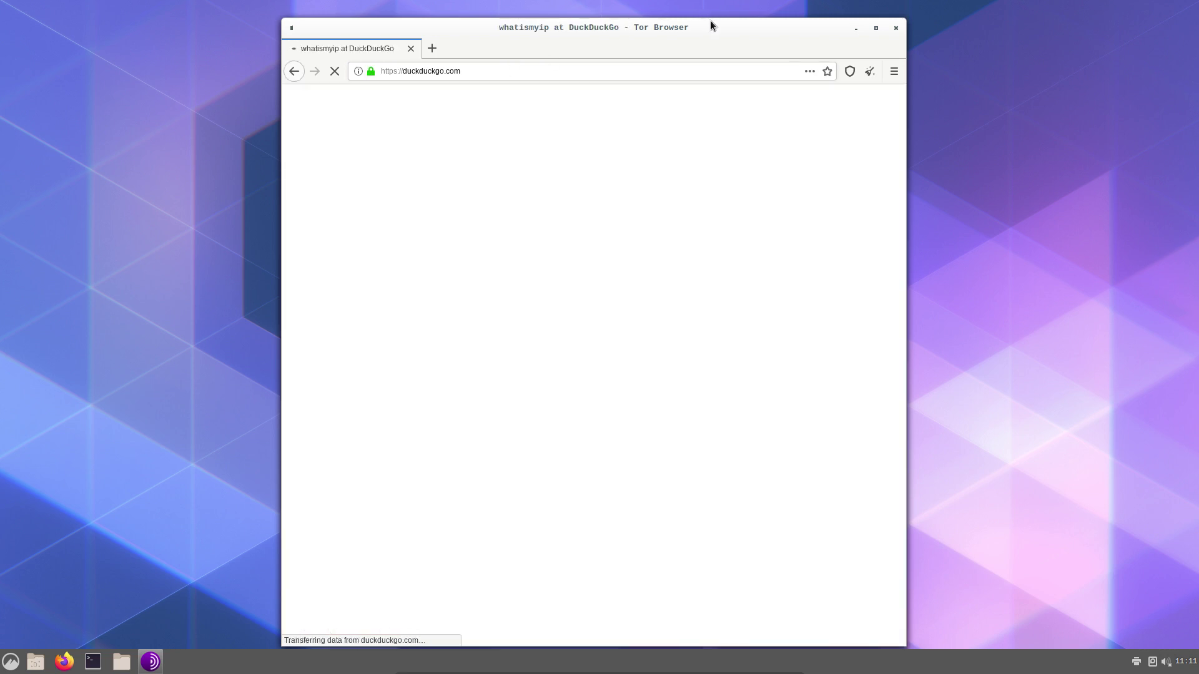
{"action": "double_click", "coordinate": [708, 25]}
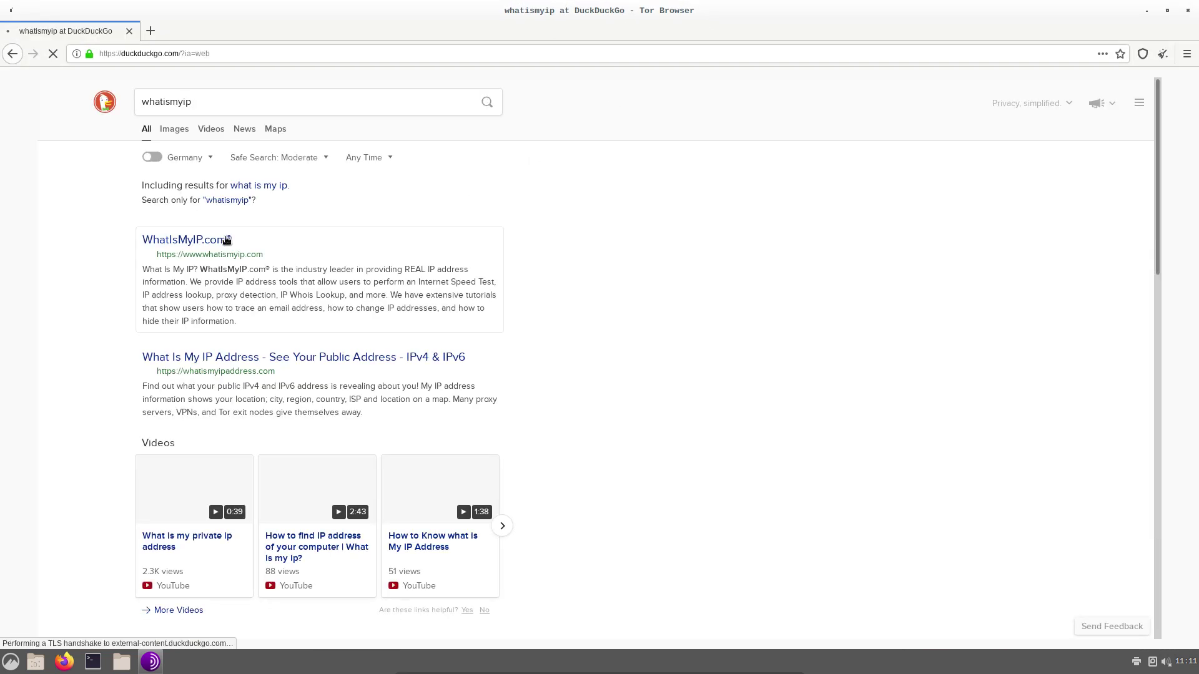
Open the whatismyipaddress.com result and its full details page for 51.68.139.151
{"action": "left_click", "coordinate": [260, 244]}
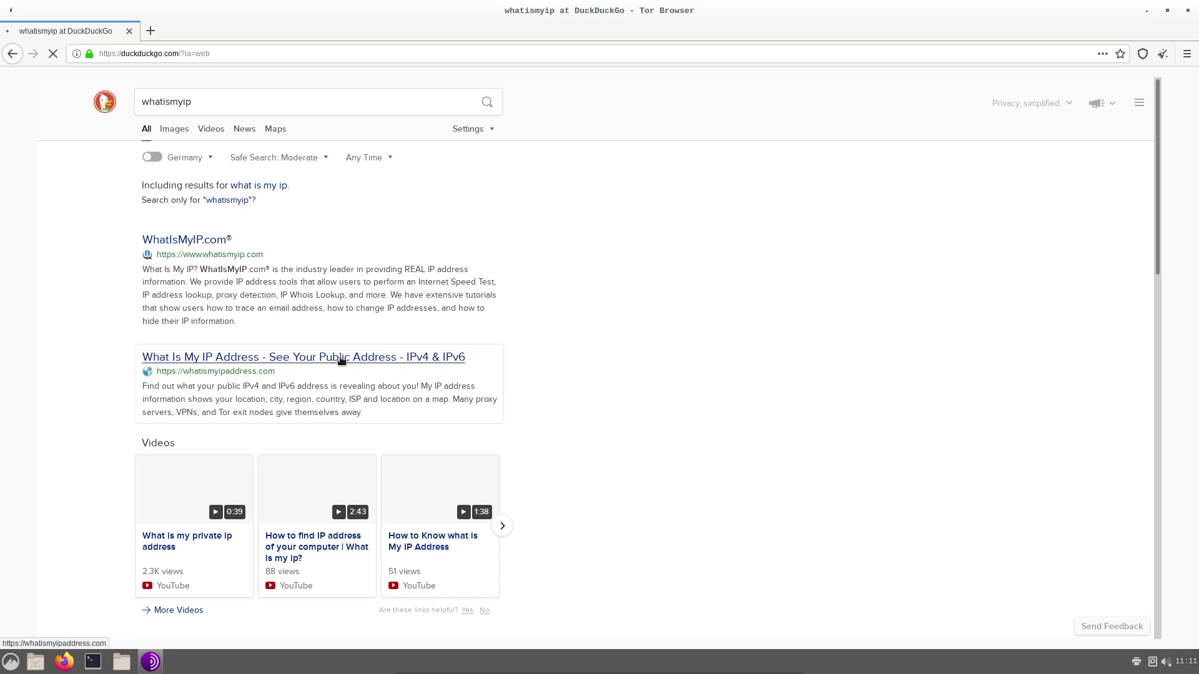
{"action": "left_click", "coordinate": [398, 358]}
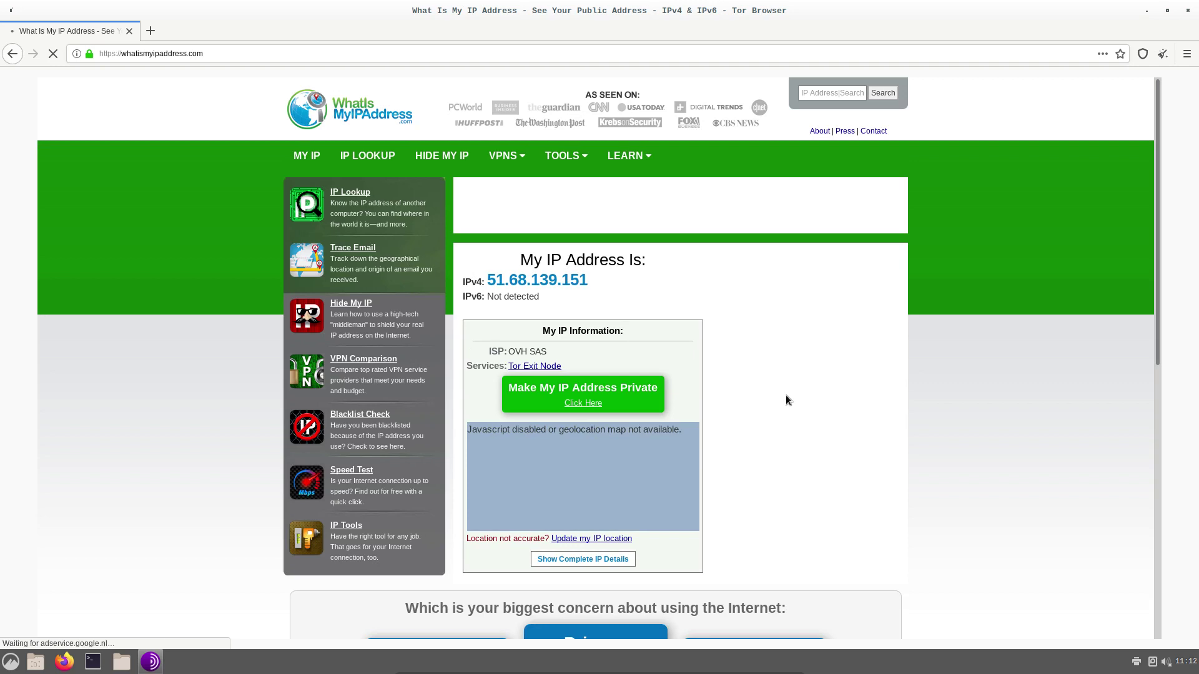
{"action": "left_click", "coordinate": [543, 435]}
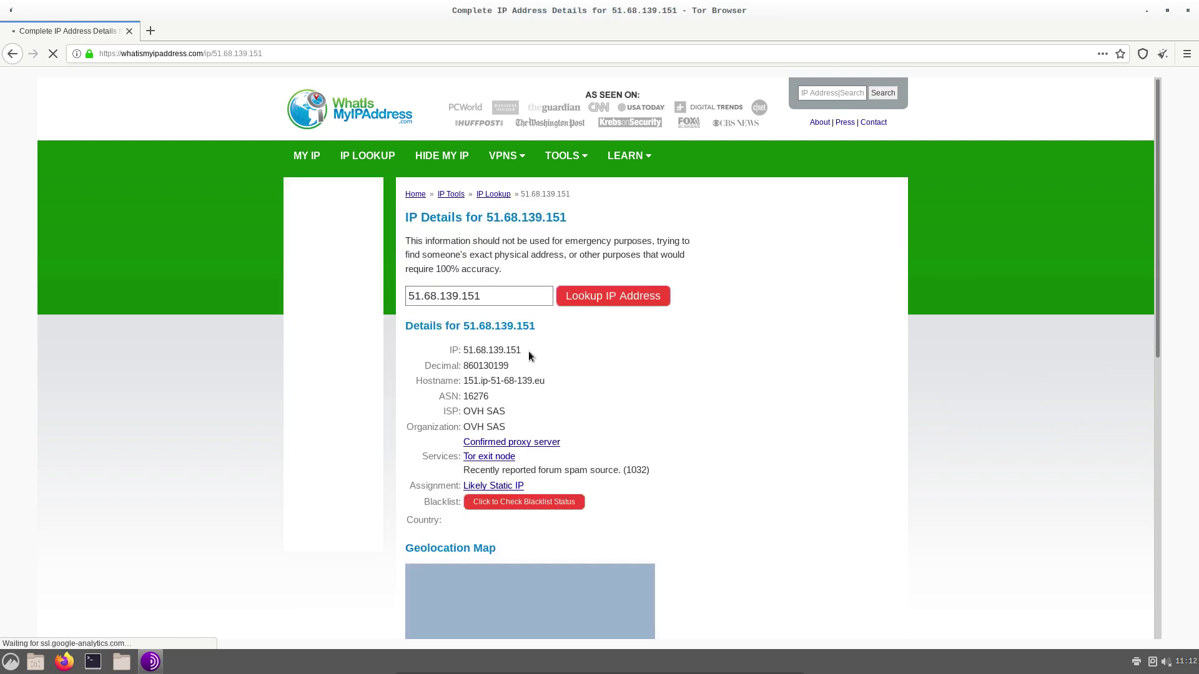
{"action": "scroll", "coordinate": [661, 373], "scroll_direction": "down", "scroll_amount": 3}
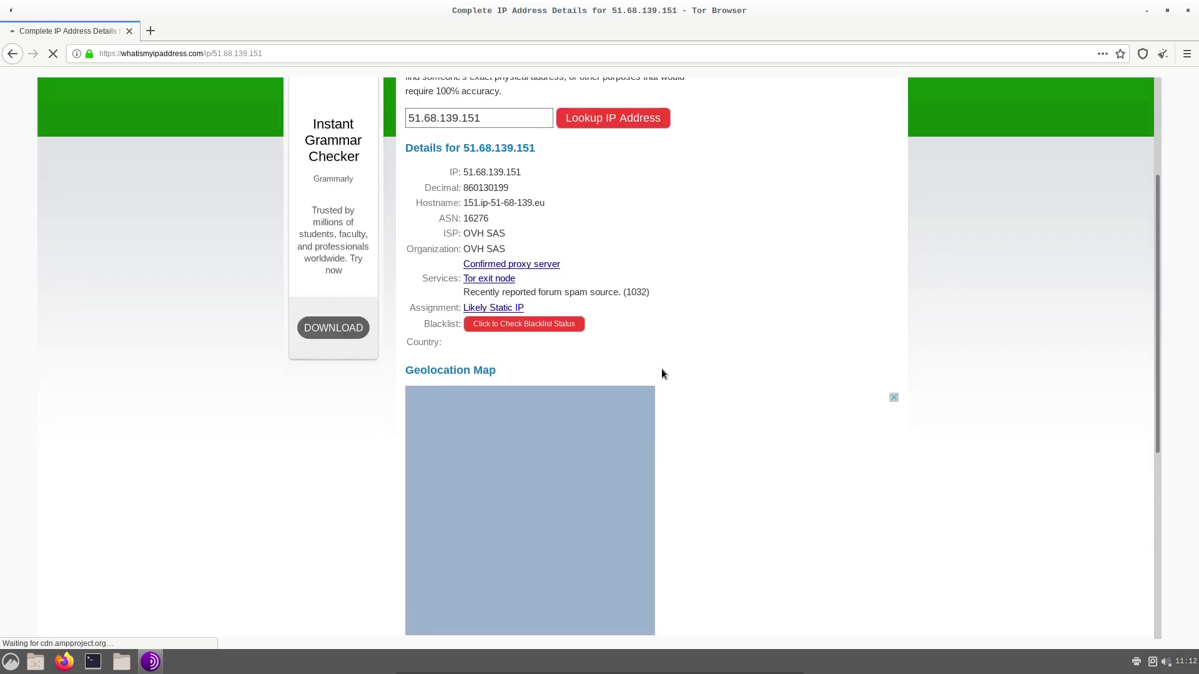
{"action": "scroll", "coordinate": [540, 374], "scroll_direction": "down", "scroll_amount": 2}
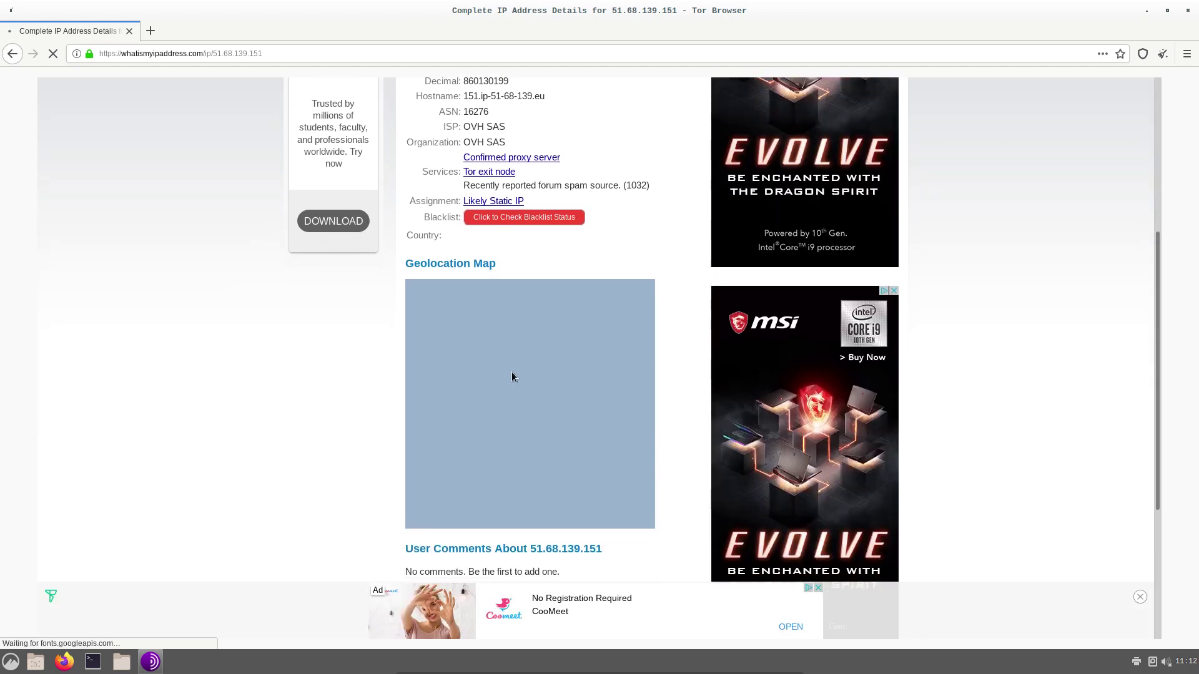
{"action": "scroll", "coordinate": [511, 372], "scroll_direction": "down", "scroll_amount": 5}
{"action": "scroll", "coordinate": [530, 307], "scroll_direction": "up", "scroll_amount": 7}
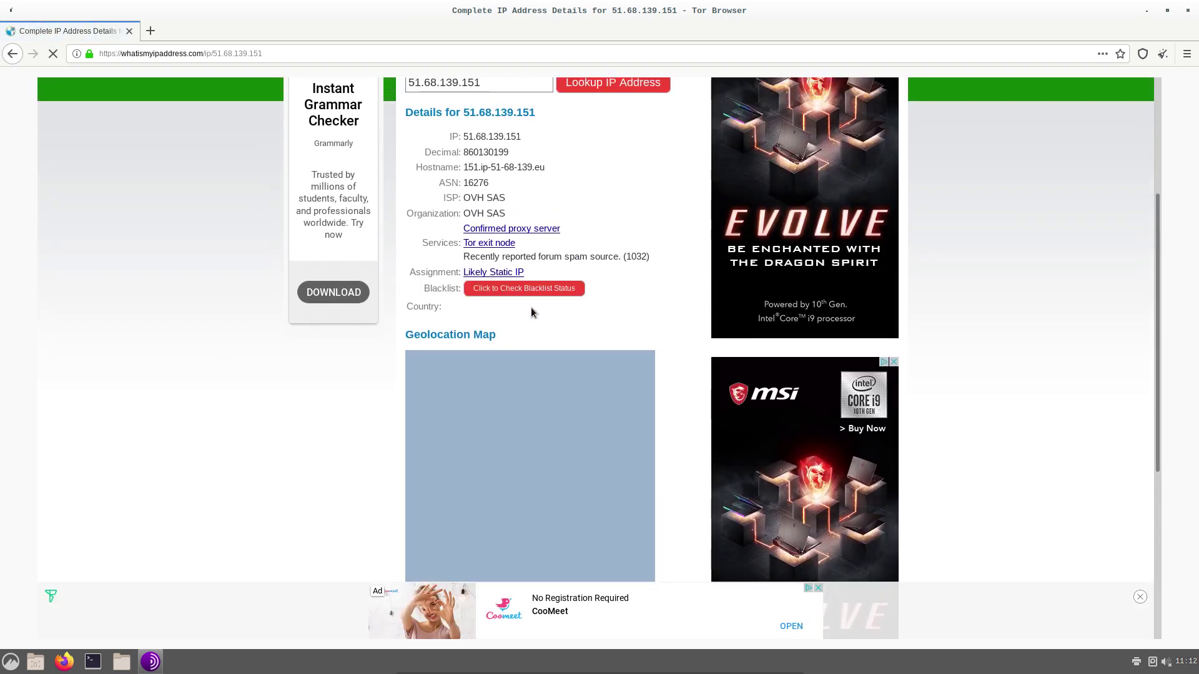
{"action": "scroll", "coordinate": [515, 161], "scroll_direction": "up", "scroll_amount": 2}
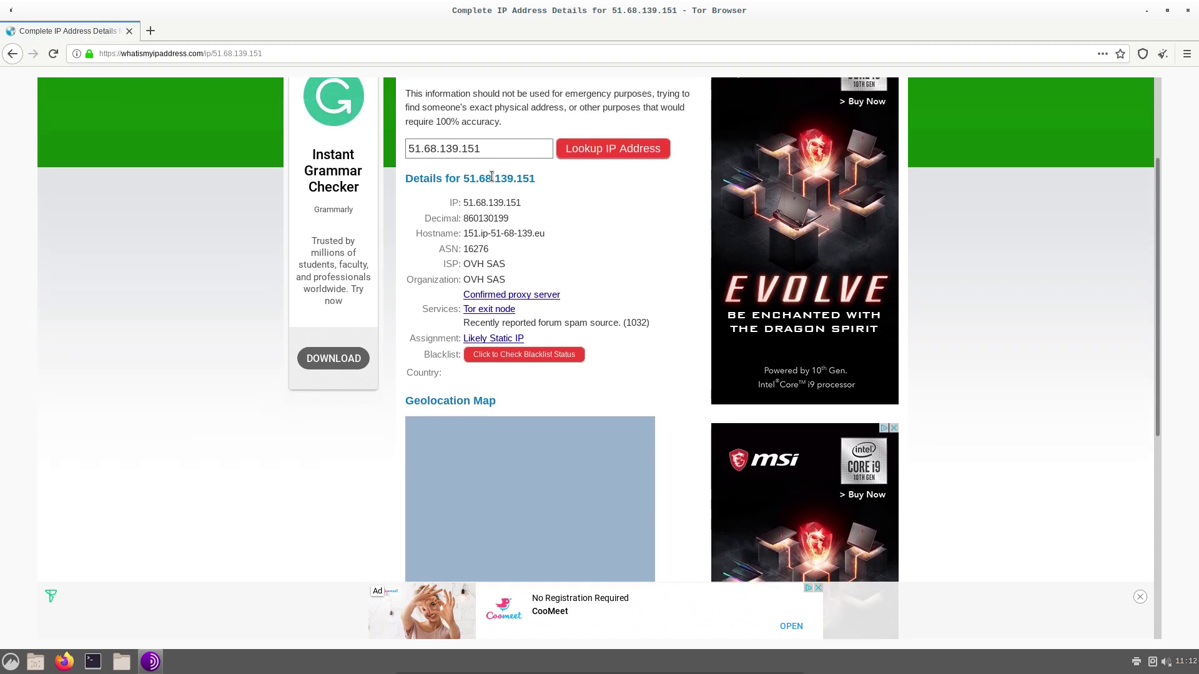
{"action": "scroll", "coordinate": [505, 147], "scroll_direction": "up", "scroll_amount": 2}
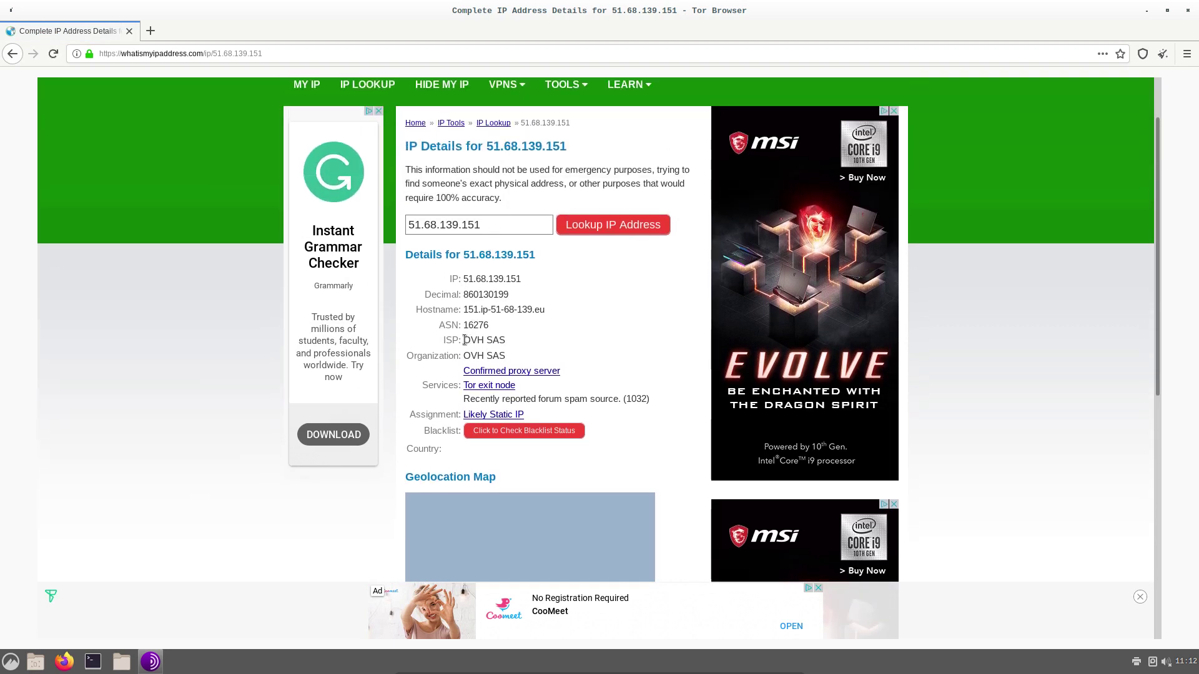
Select the ISP name OVH SAS and scroll through the remaining IP details
{"action": "left_click_drag", "start_coordinate": [464, 339], "coordinate": [534, 342]}
{"action": "scroll", "coordinate": [562, 345], "scroll_direction": "down", "scroll_amount": 7}
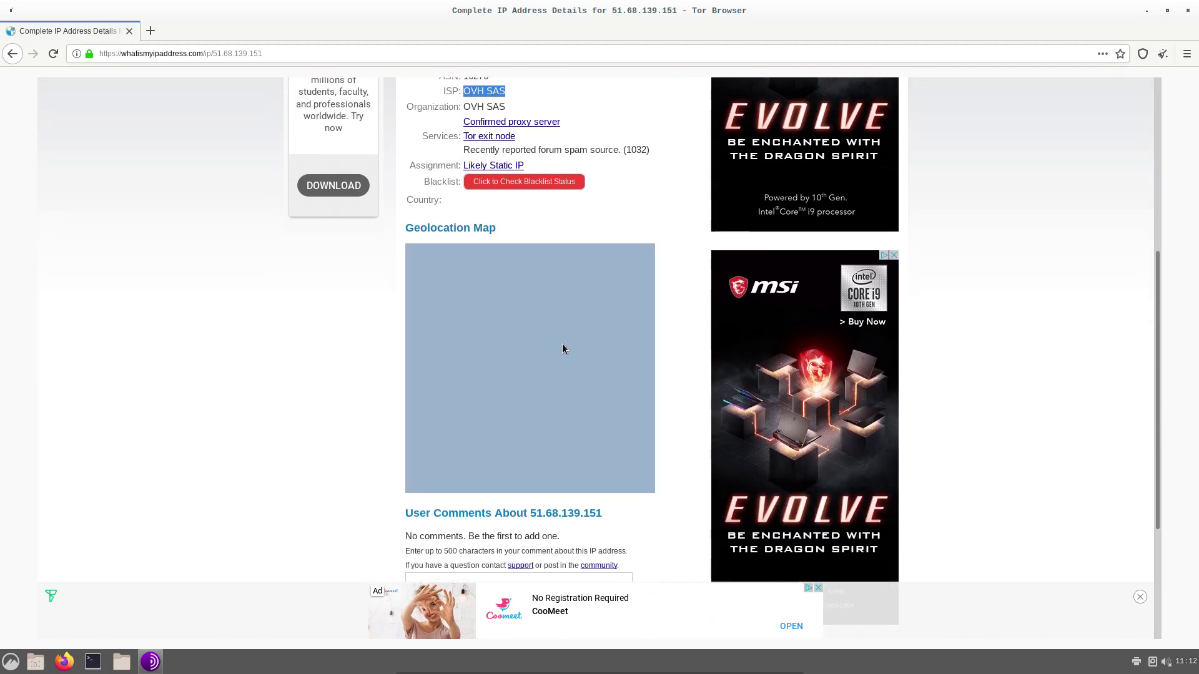
{"action": "scroll", "coordinate": [563, 348], "scroll_direction": "down", "scroll_amount": 5}
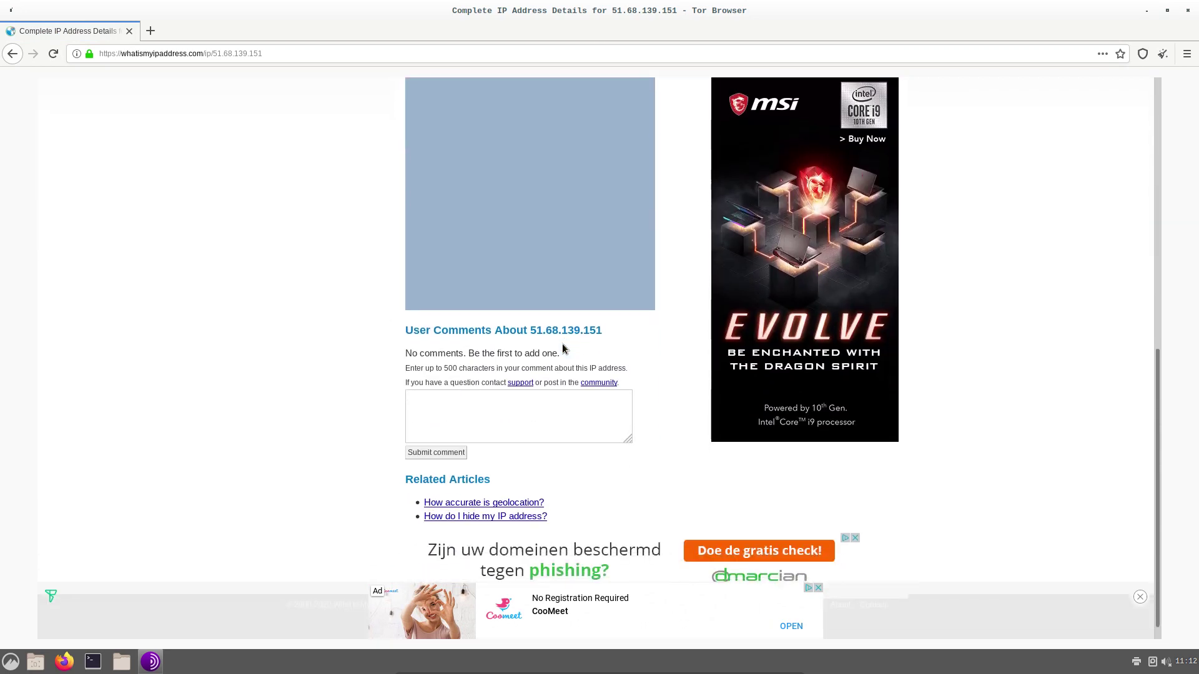
{"action": "scroll", "coordinate": [561, 348], "scroll_direction": "down", "scroll_amount": 1}
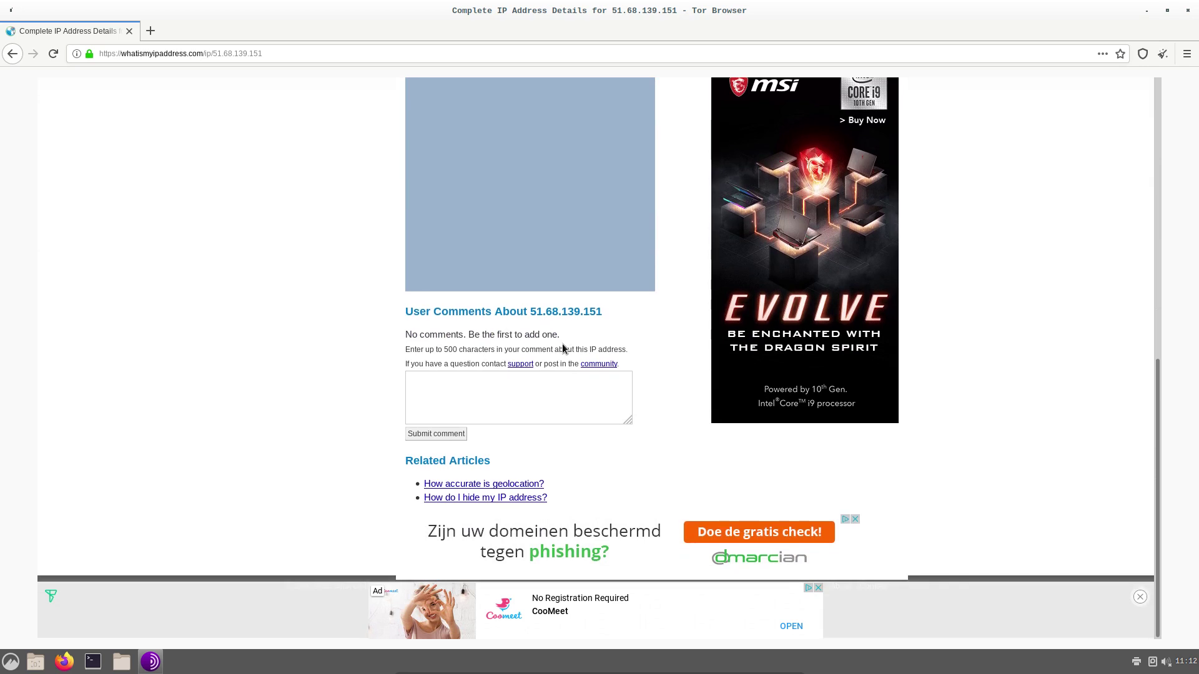
{"action": "scroll", "coordinate": [338, 326], "scroll_direction": "up", "scroll_amount": 2}
{"action": "scroll", "coordinate": [338, 325], "scroll_direction": "down", "scroll_amount": 2}
{"action": "scroll", "coordinate": [338, 326], "scroll_direction": "up", "scroll_amount": 12}
{"action": "scroll", "coordinate": [338, 326], "scroll_direction": "down", "scroll_amount": 8}
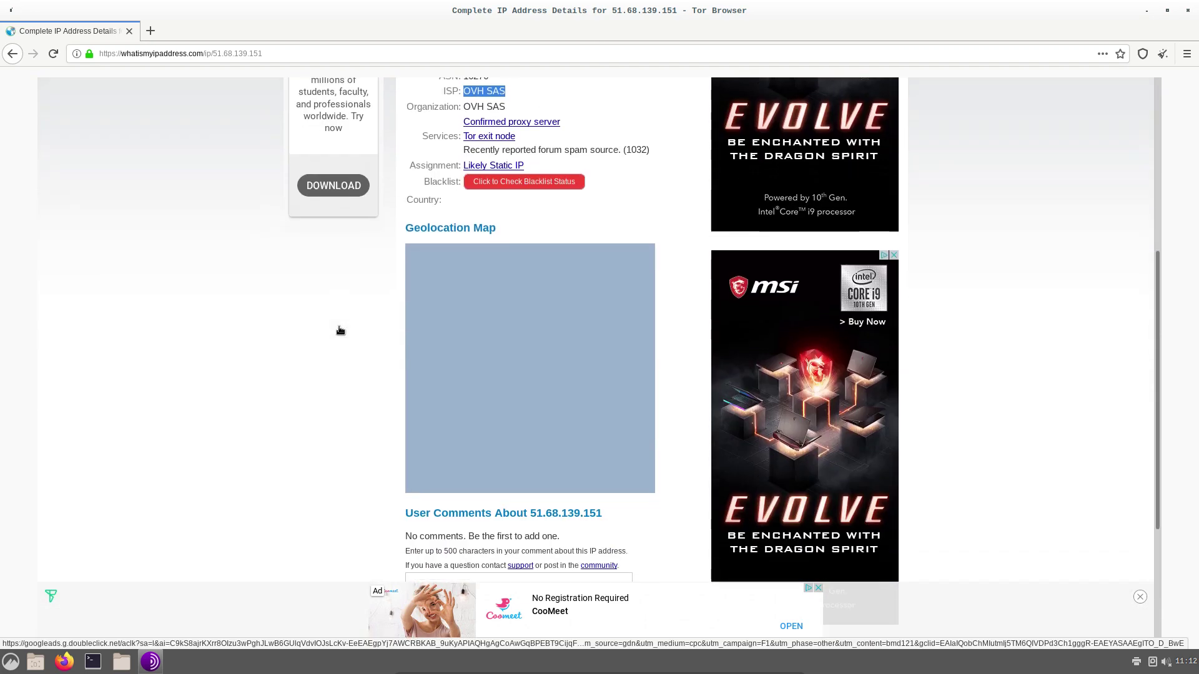
{"action": "right_click", "coordinate": [548, 324]}
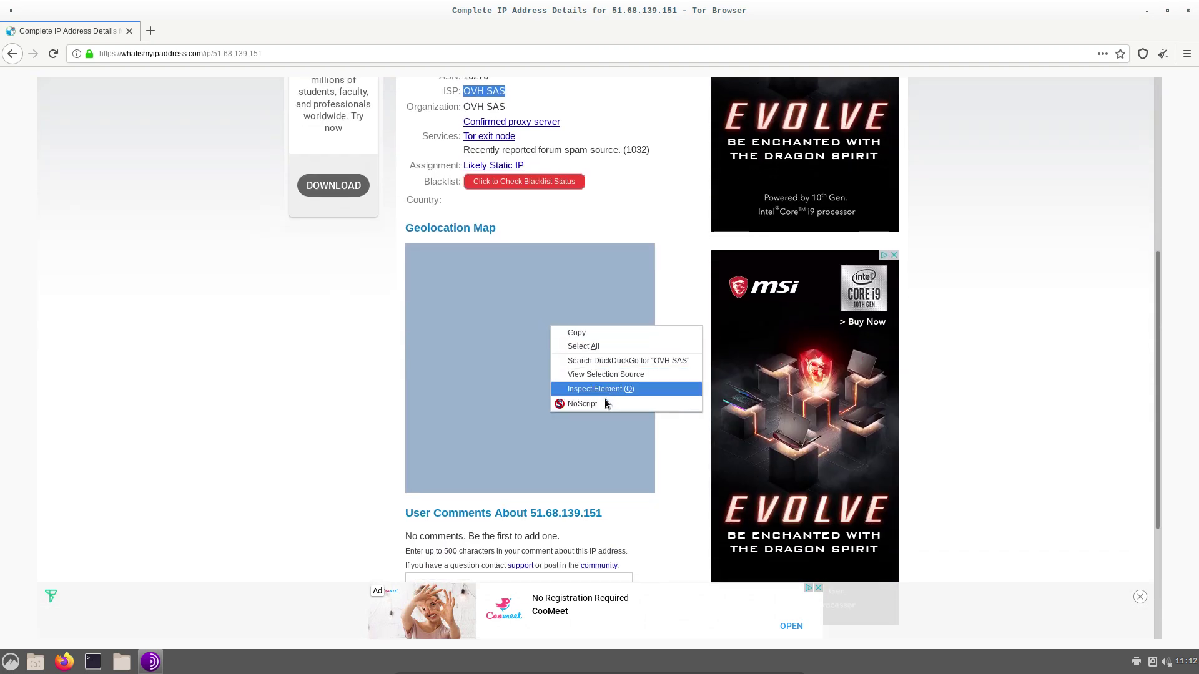
{"action": "left_click", "coordinate": [580, 407]}
{"action": "right_click", "coordinate": [531, 371]}
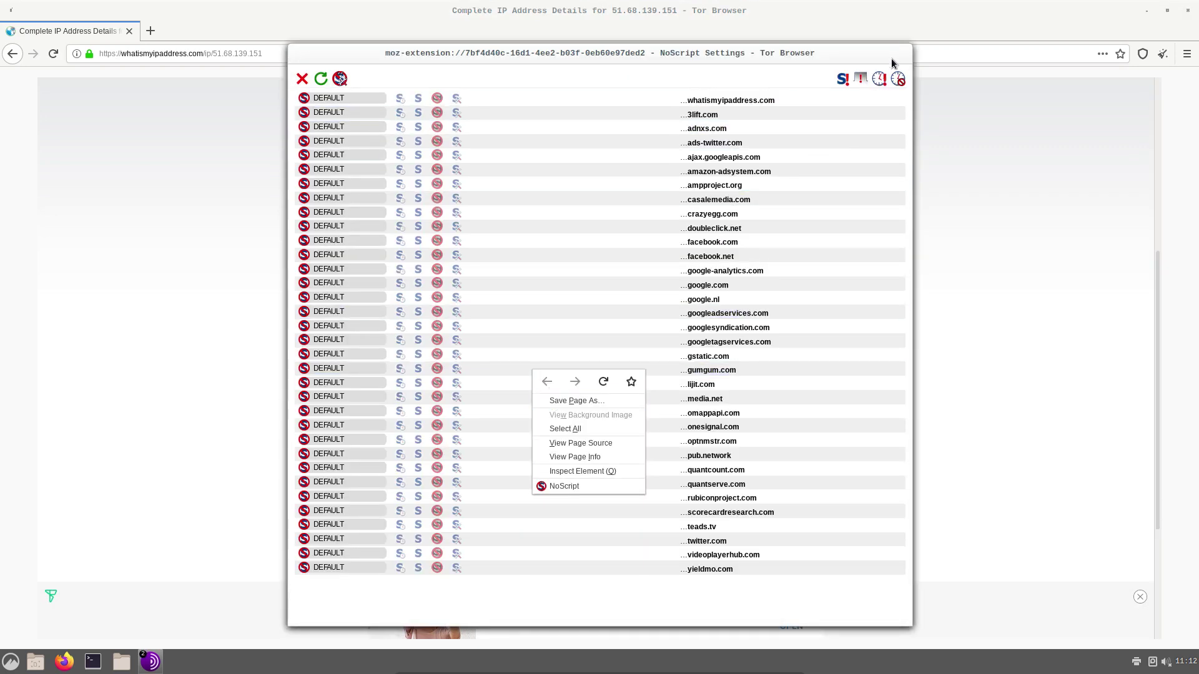
{"action": "left_click", "coordinate": [297, 75]}
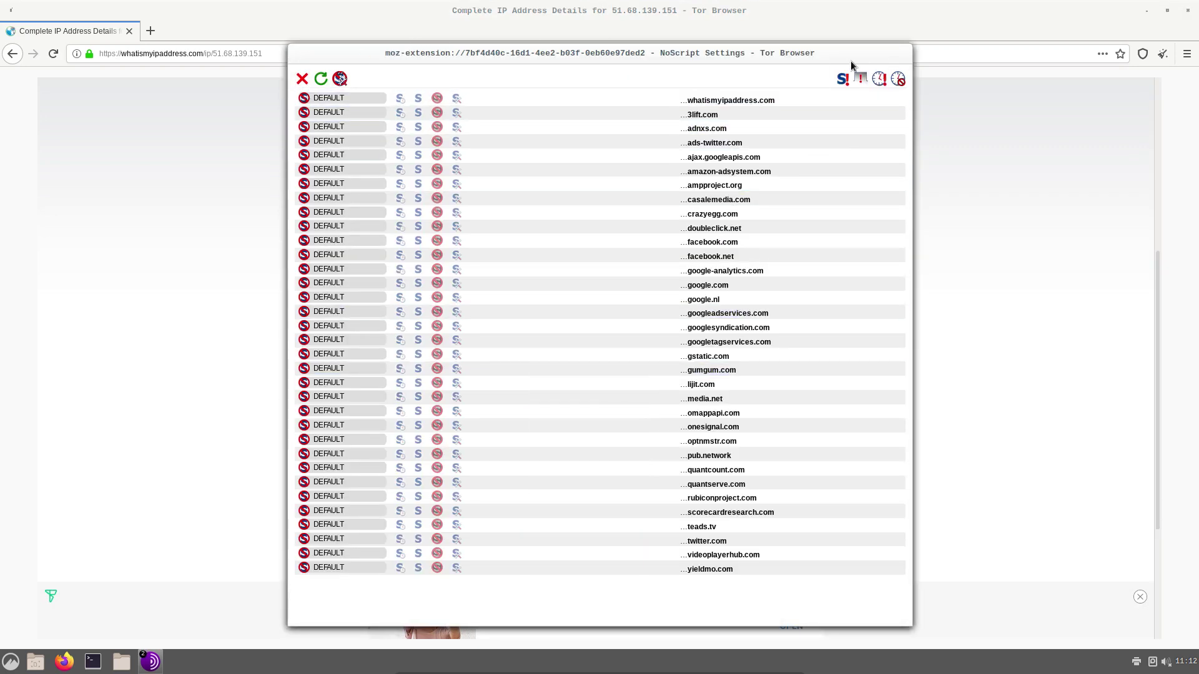
{"action": "key", "text": "Escape"}
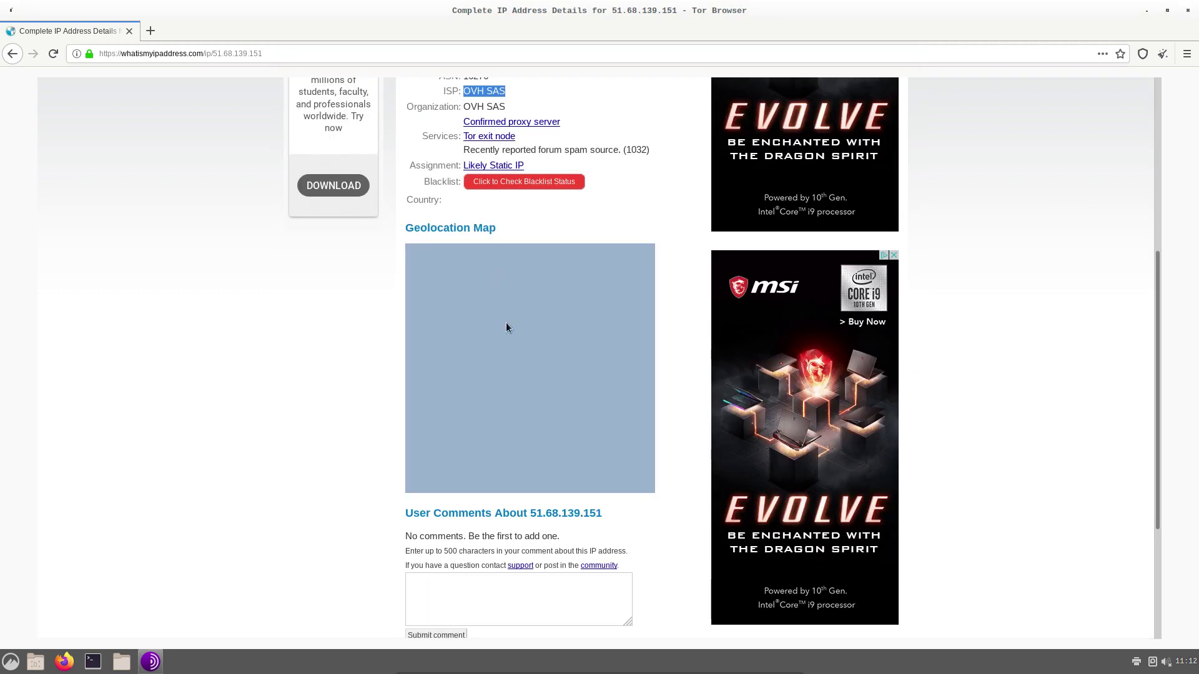
Review the 51.68.139.151 details, select the IP in the lookup field, then go back a page
{"action": "scroll", "coordinate": [504, 321], "scroll_direction": "up", "scroll_amount": 2}
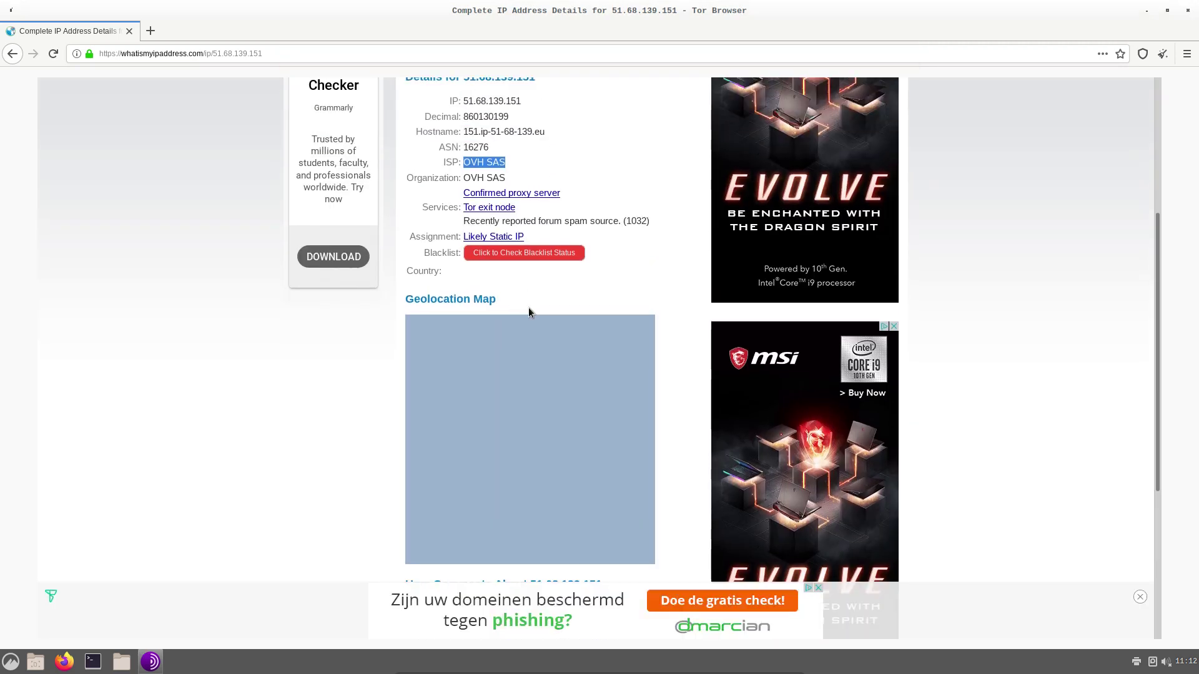
{"action": "scroll", "coordinate": [528, 312], "scroll_direction": "up", "scroll_amount": 4}
{"action": "scroll", "coordinate": [538, 285], "scroll_direction": "up", "scroll_amount": 3}
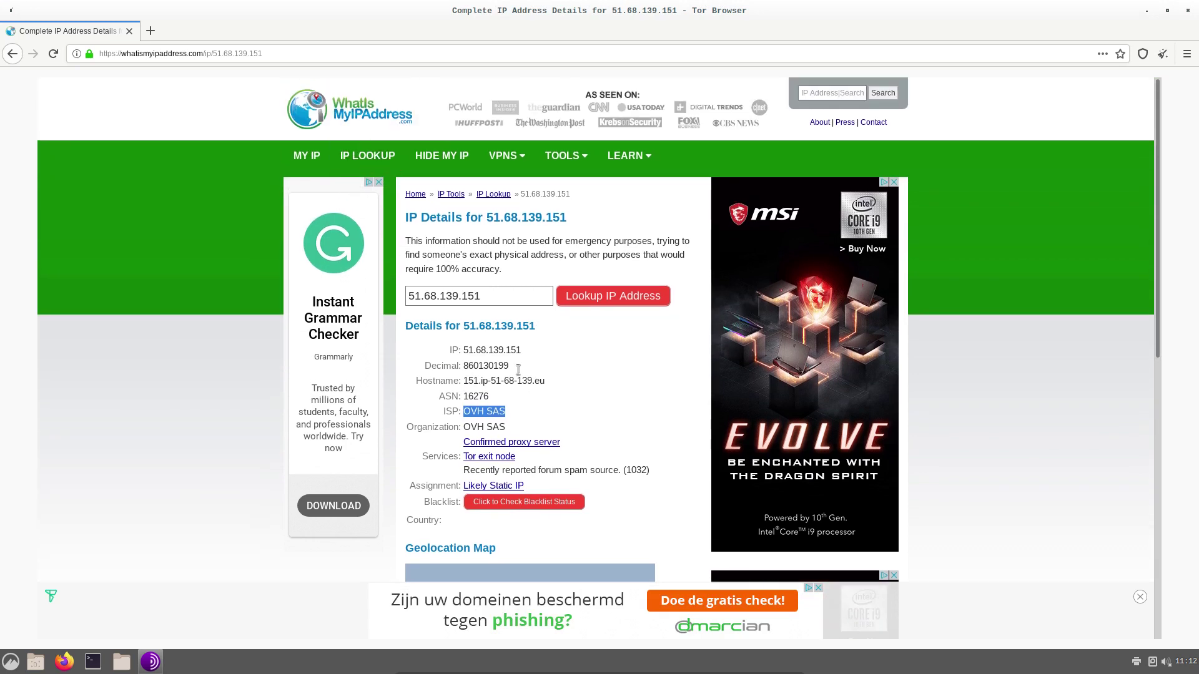
{"action": "left_click_drag", "start_coordinate": [490, 297], "coordinate": [384, 291]}
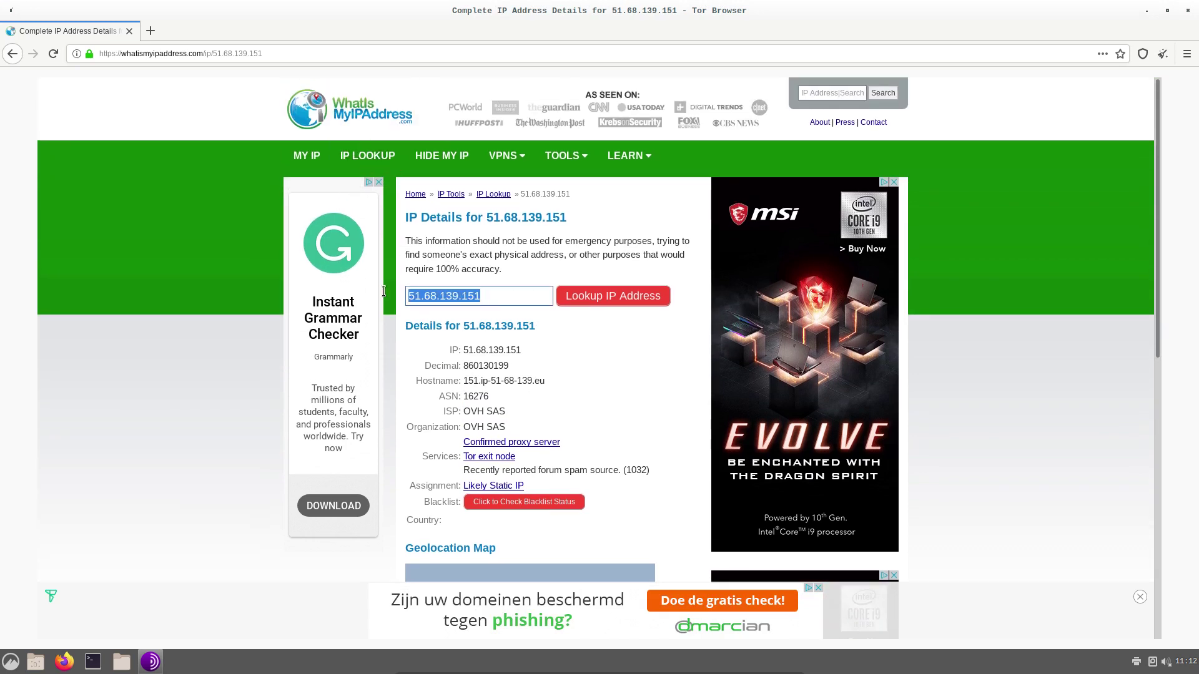
{"action": "scroll", "coordinate": [331, 319], "scroll_direction": "down", "scroll_amount": 2}
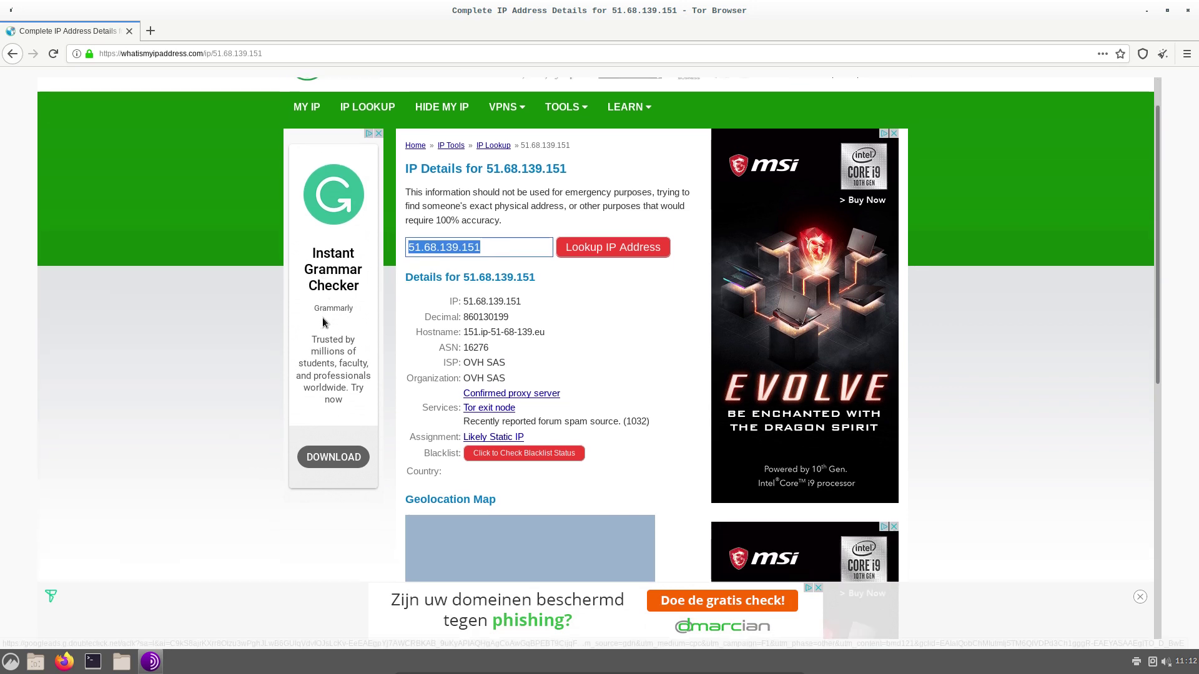
{"action": "scroll", "coordinate": [546, 310], "scroll_direction": "down", "scroll_amount": 2}
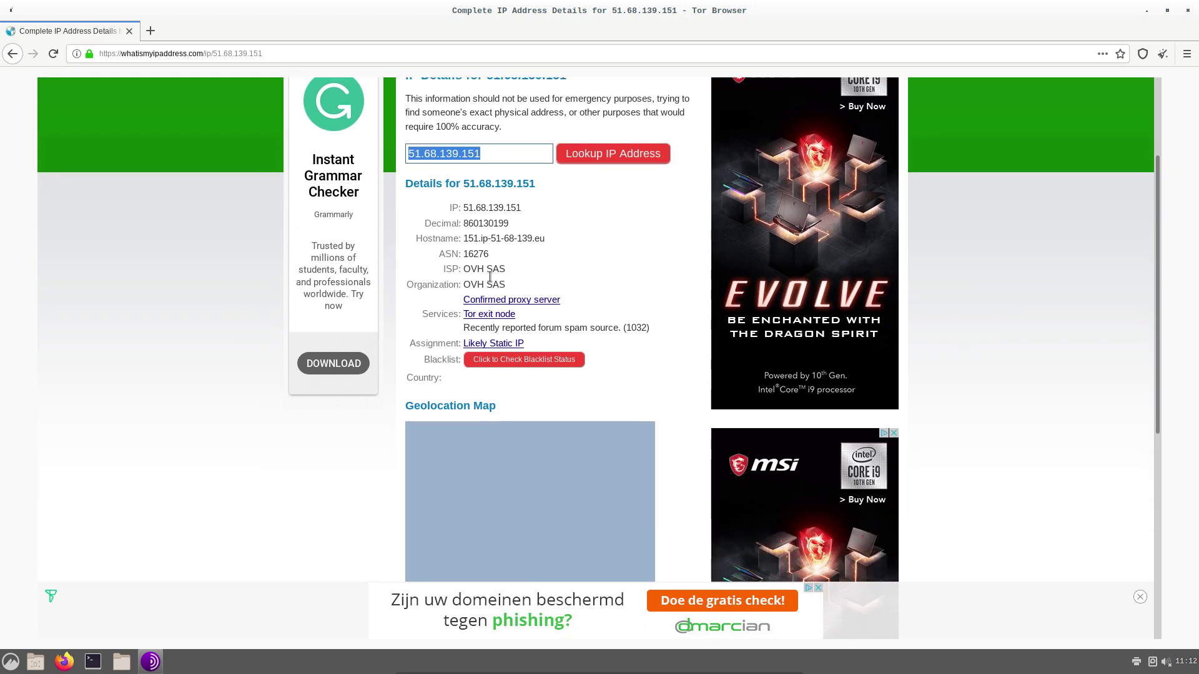
{"action": "left_click", "coordinate": [509, 440]}
{"action": "scroll", "coordinate": [509, 440], "scroll_direction": "down", "scroll_amount": 3}
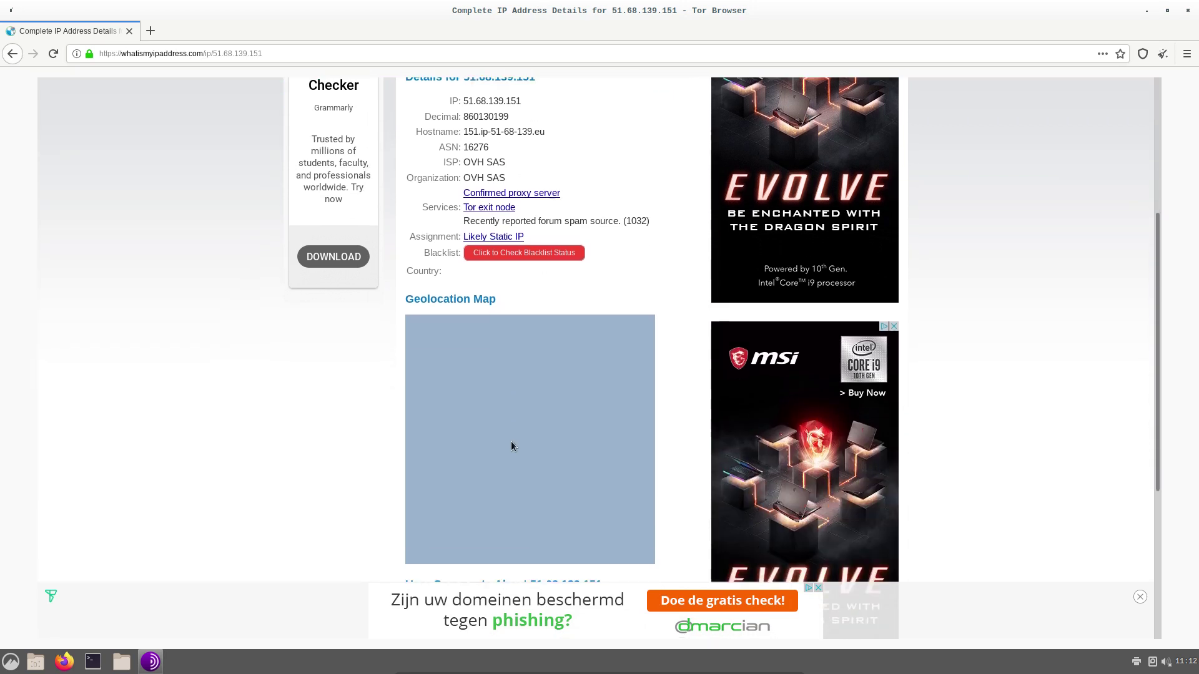
{"action": "scroll", "coordinate": [511, 440], "scroll_direction": "down", "scroll_amount": 8}
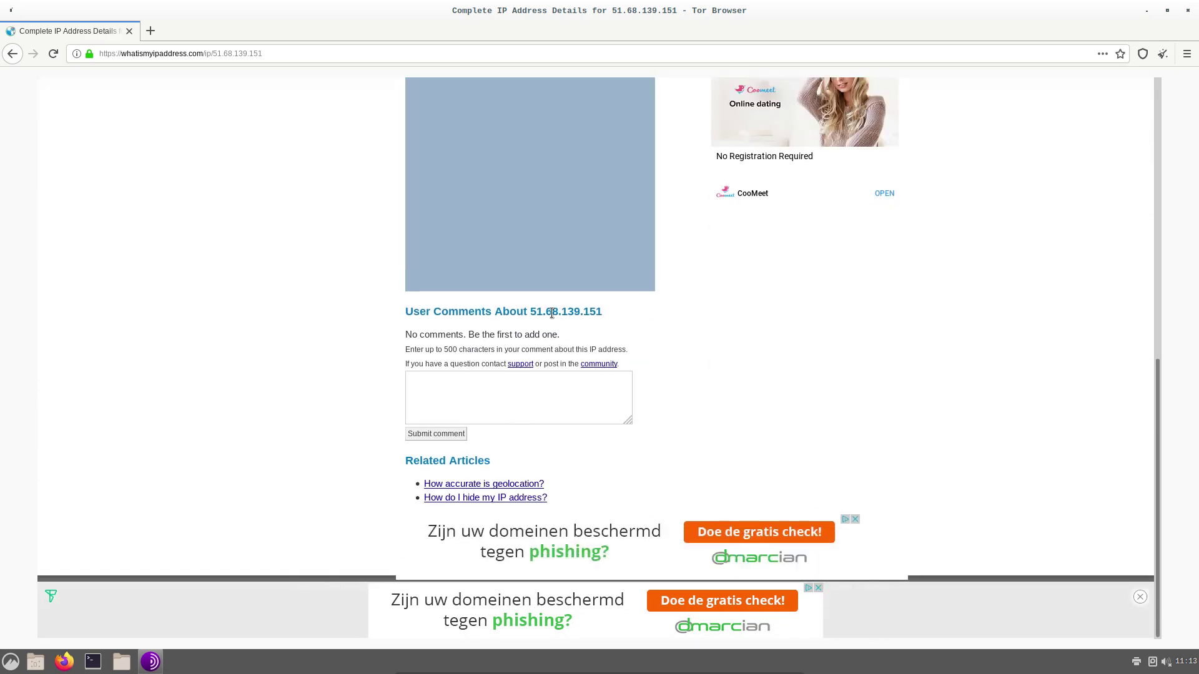
{"action": "scroll", "coordinate": [316, 277], "scroll_direction": "up", "scroll_amount": 10}
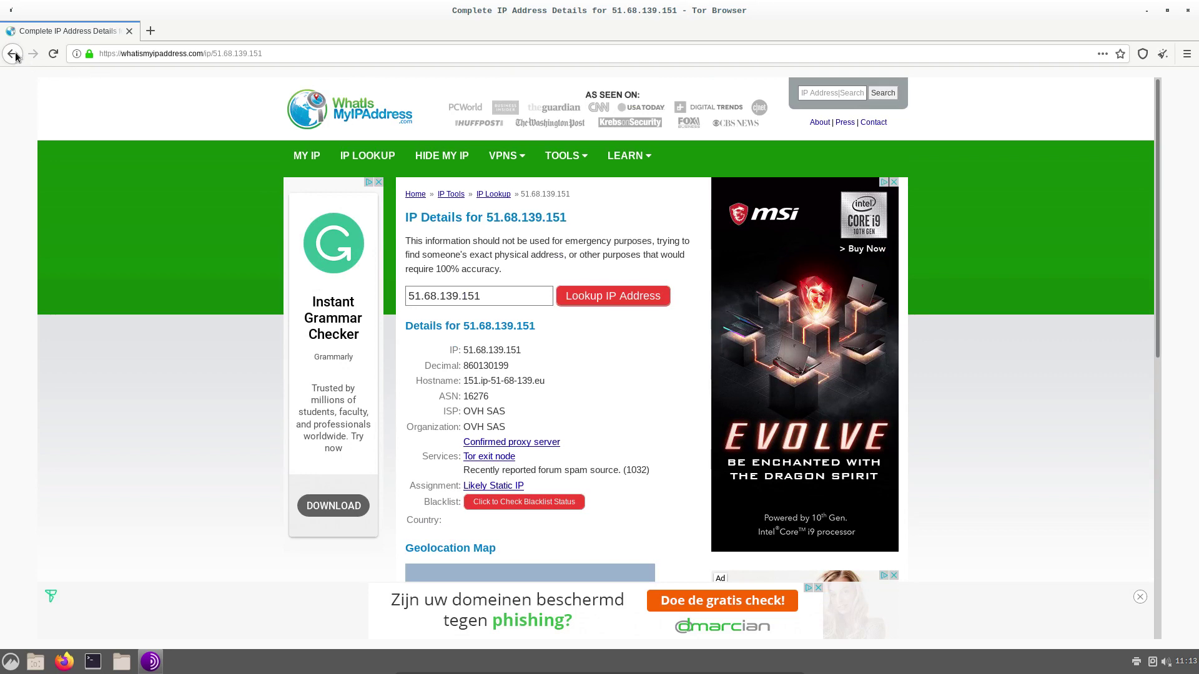
{"action": "left_click", "coordinate": [12, 53]}
Return to DuckDuckGo and search for 'wan ip lookup'
{"action": "left_click", "coordinate": [13, 54]}
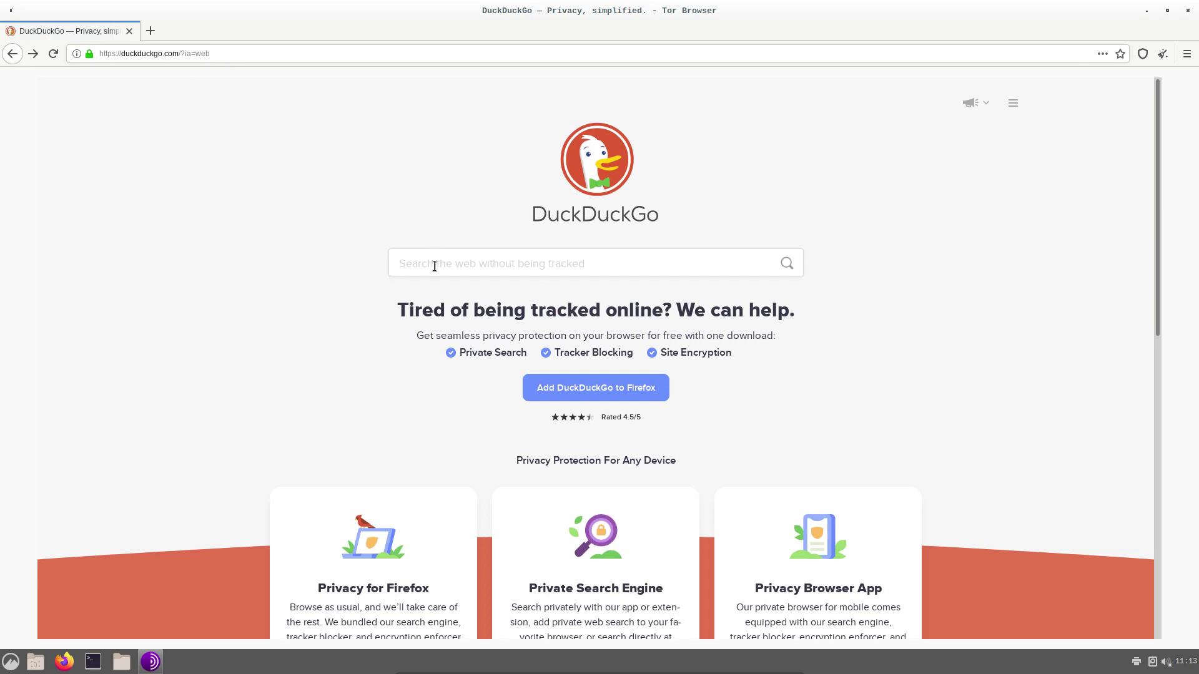
{"action": "type", "text": "wan i"}
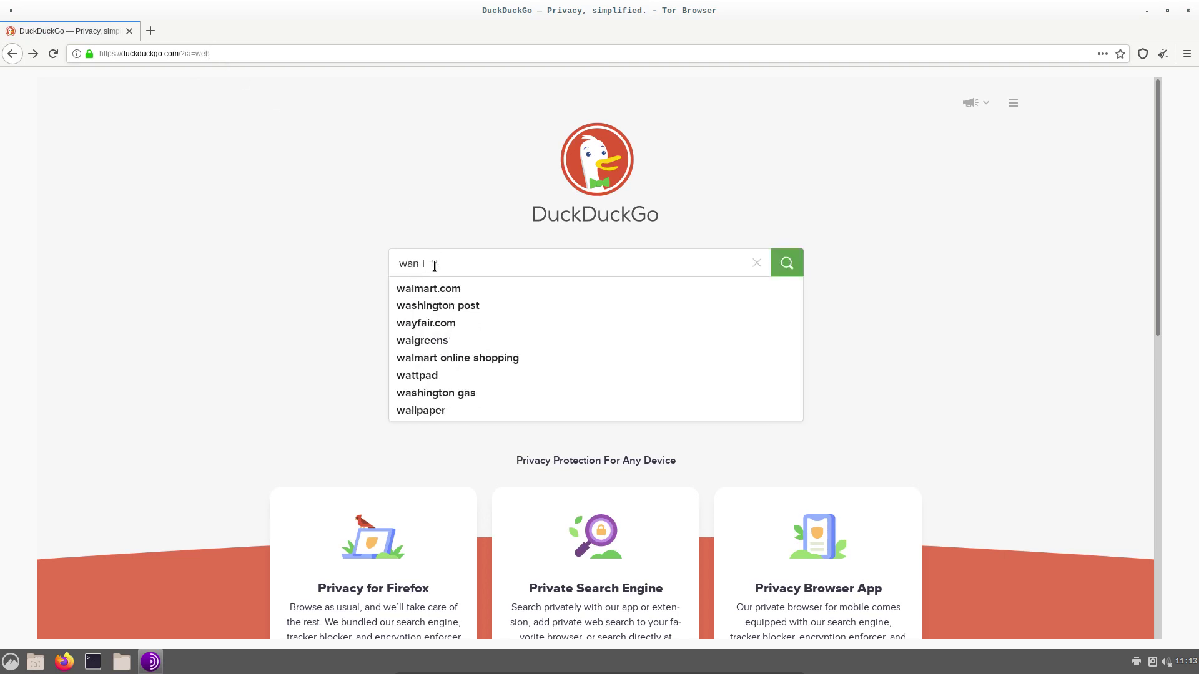
{"action": "type", "text": "p lookup"}
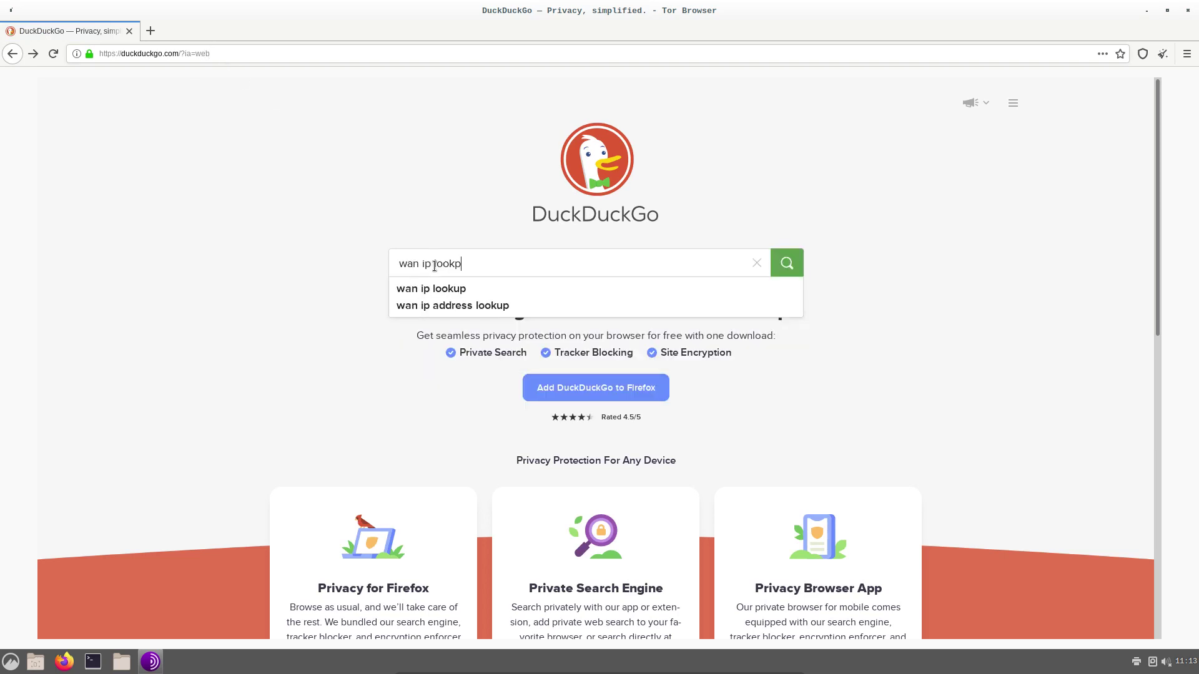
{"action": "key", "text": "Return"}
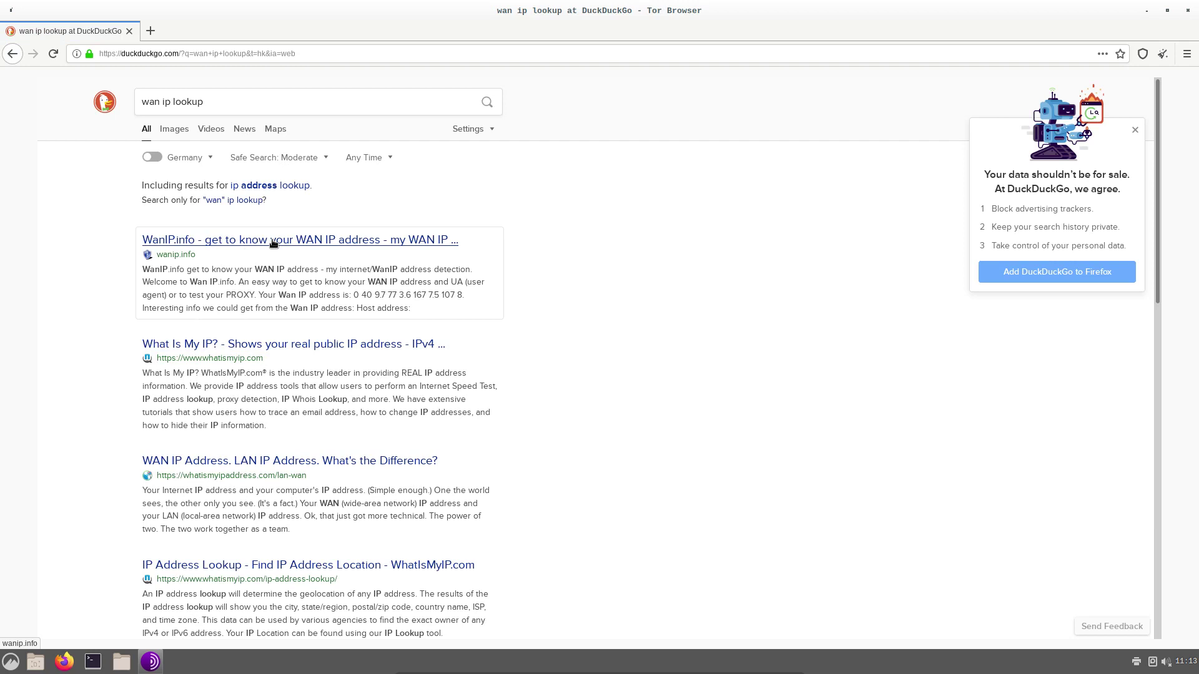
Refine the query to 'wan ip lookup geolocation' and open iplocation.net's IP Location Finder
{"action": "left_click", "coordinate": [231, 105]}
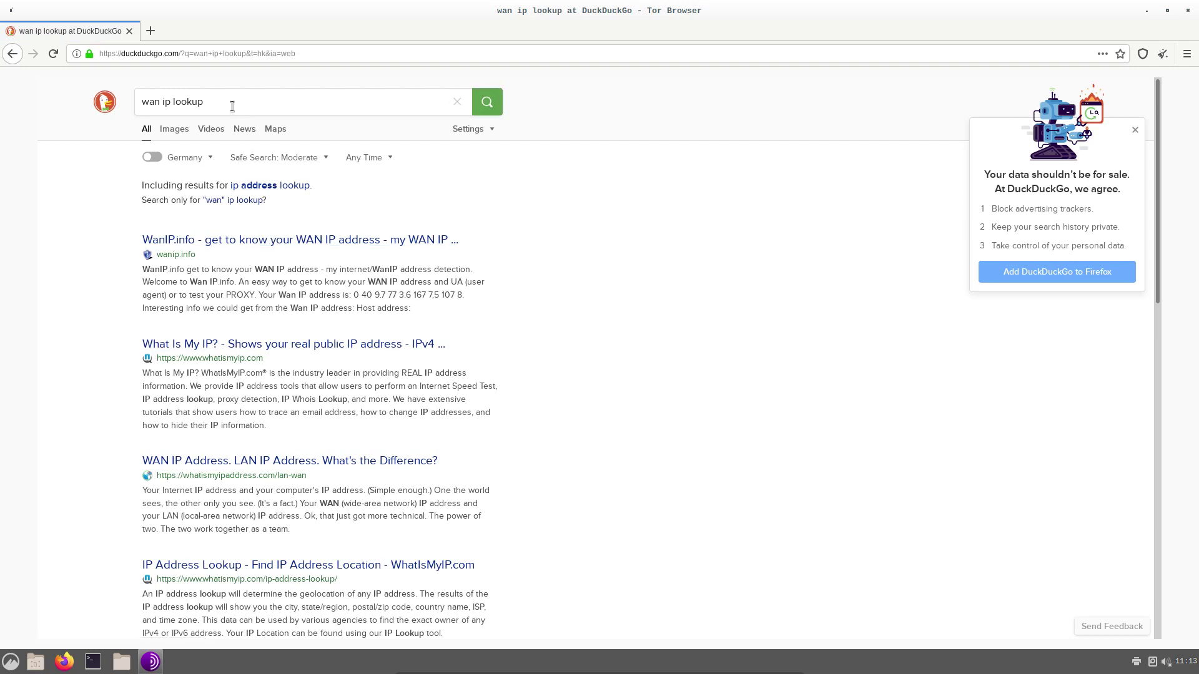
{"action": "type", "text": "feo"}
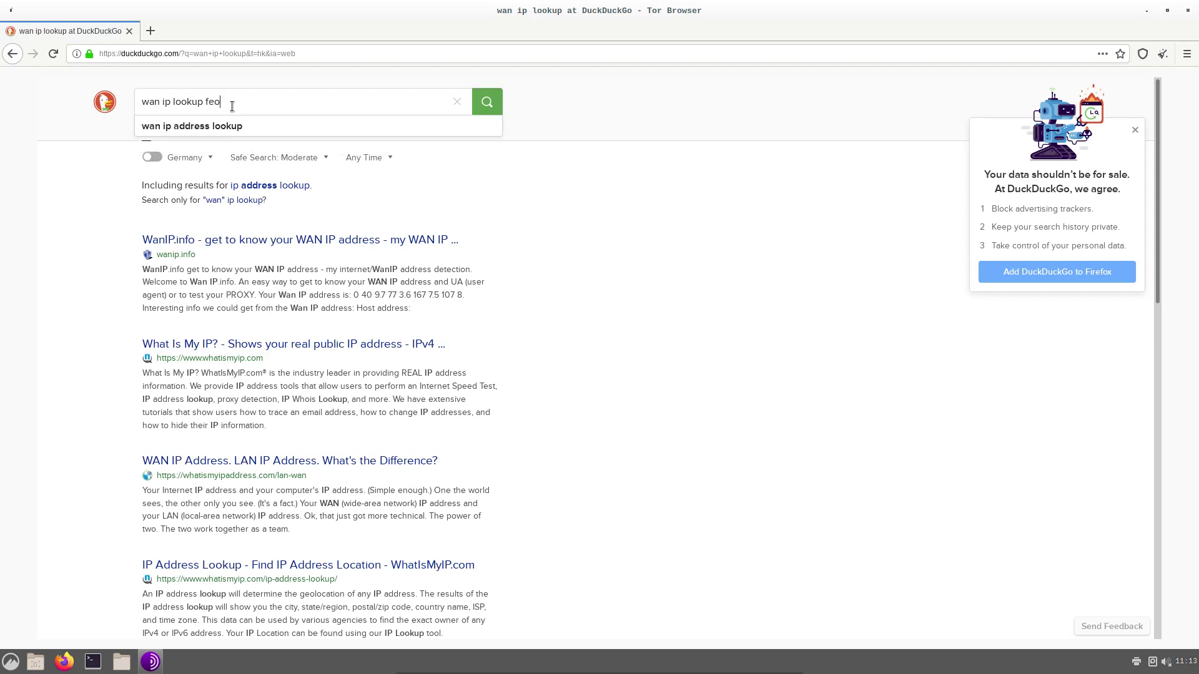
{"action": "key", "text": "BackSpace"}
{"action": "key", "text": "BackSpace"}
{"action": "key", "text": "BackSpace"}
{"action": "type", "text": "geolocation"}
{"action": "key", "text": "Return"}
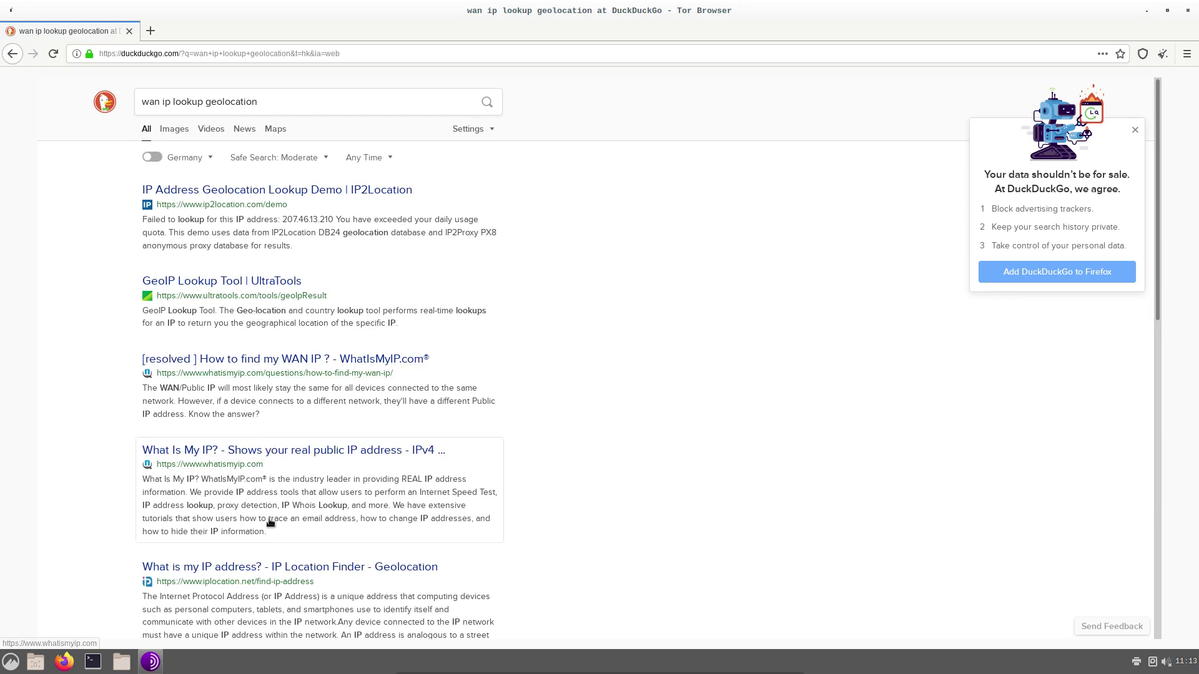
{"action": "scroll", "coordinate": [273, 505], "scroll_direction": "down", "scroll_amount": 5}
{"action": "left_click", "coordinate": [359, 393]}
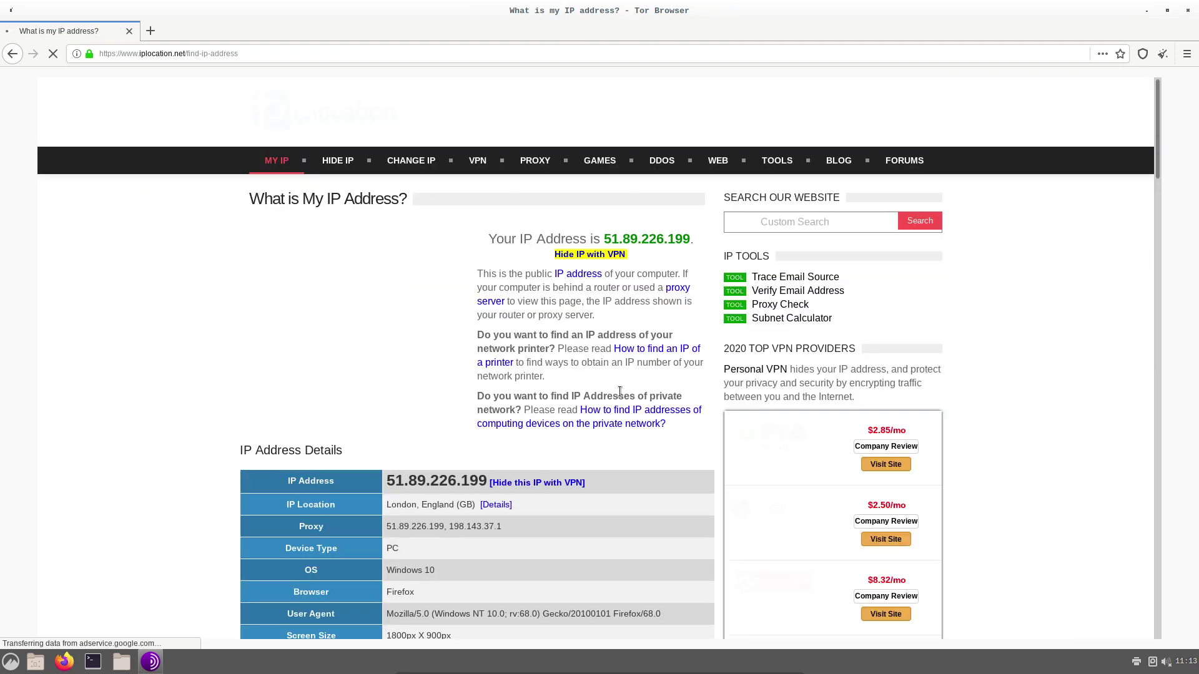
Confirm the IP 51.89.226.199 in London, then request a new Tor identity
{"action": "scroll", "coordinate": [526, 414], "scroll_direction": "down", "scroll_amount": 5}
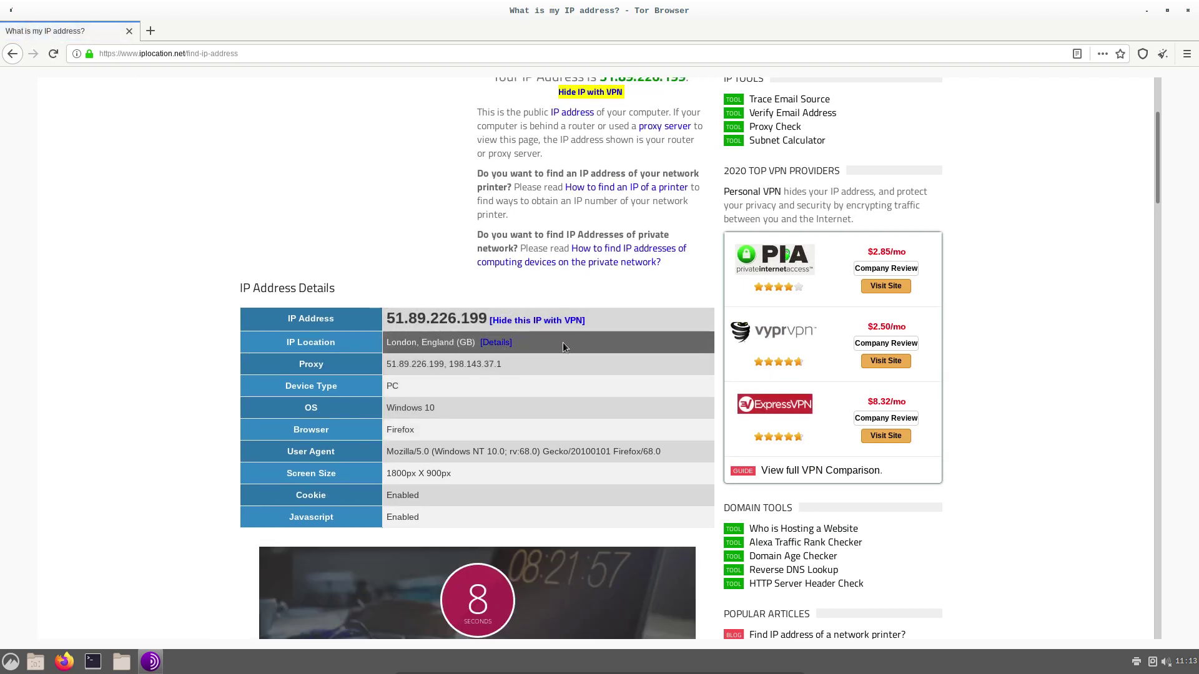
{"action": "left_click", "coordinate": [1165, 54]}
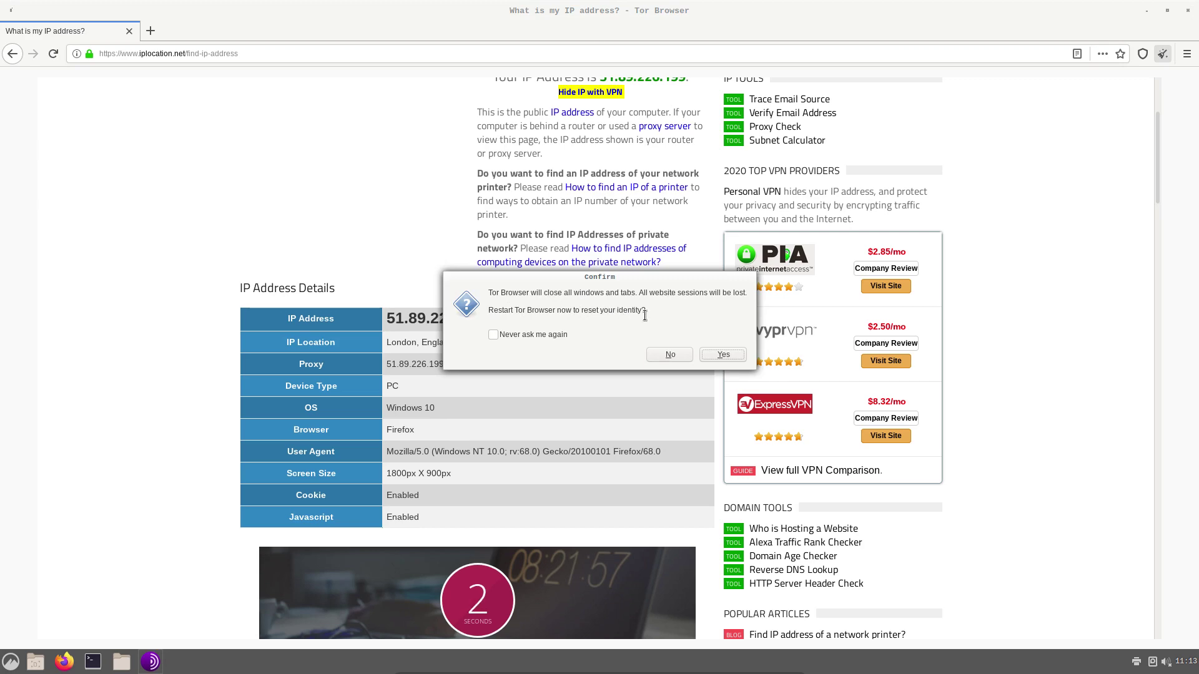
Restart Tor Browser with a fresh identity and maximize its window
{"action": "left_click", "coordinate": [722, 355]}
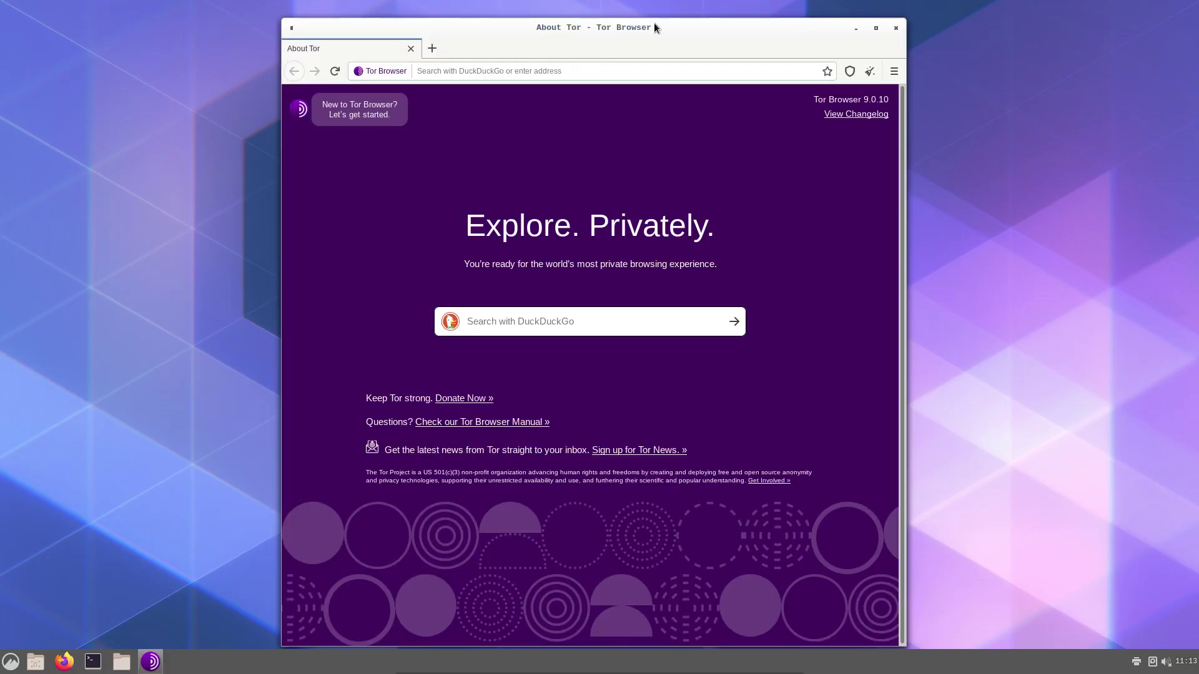
{"action": "double_click", "coordinate": [682, 27]}
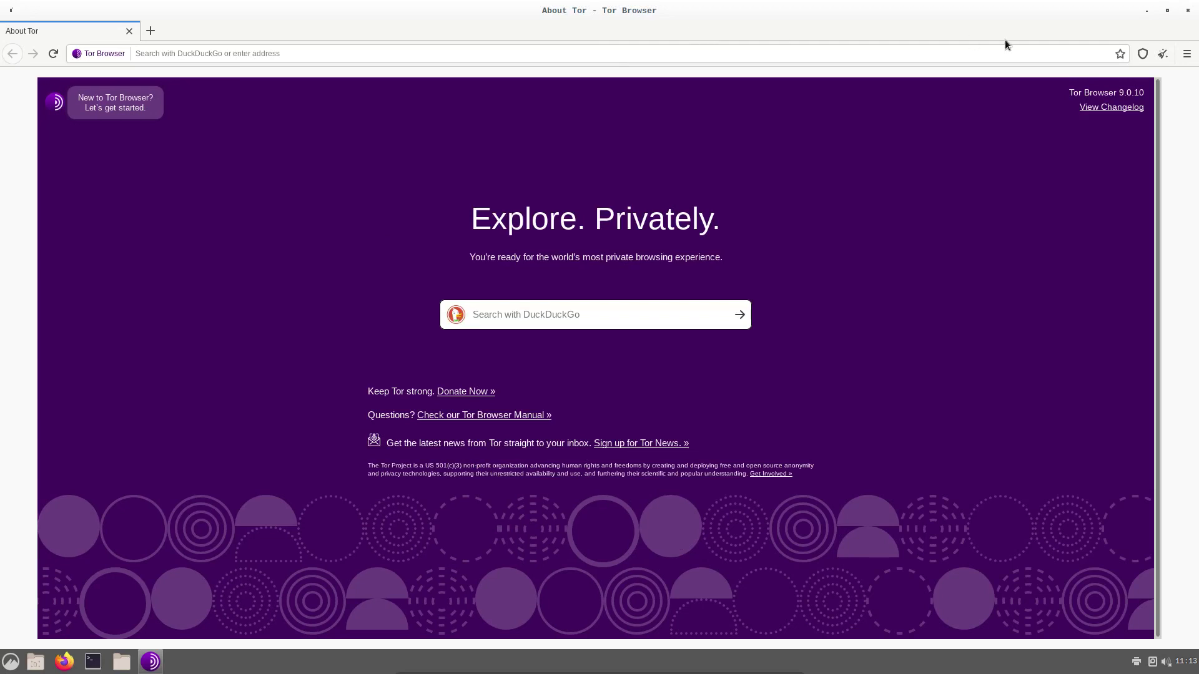
{"action": "key", "text": "ctrl+h"}
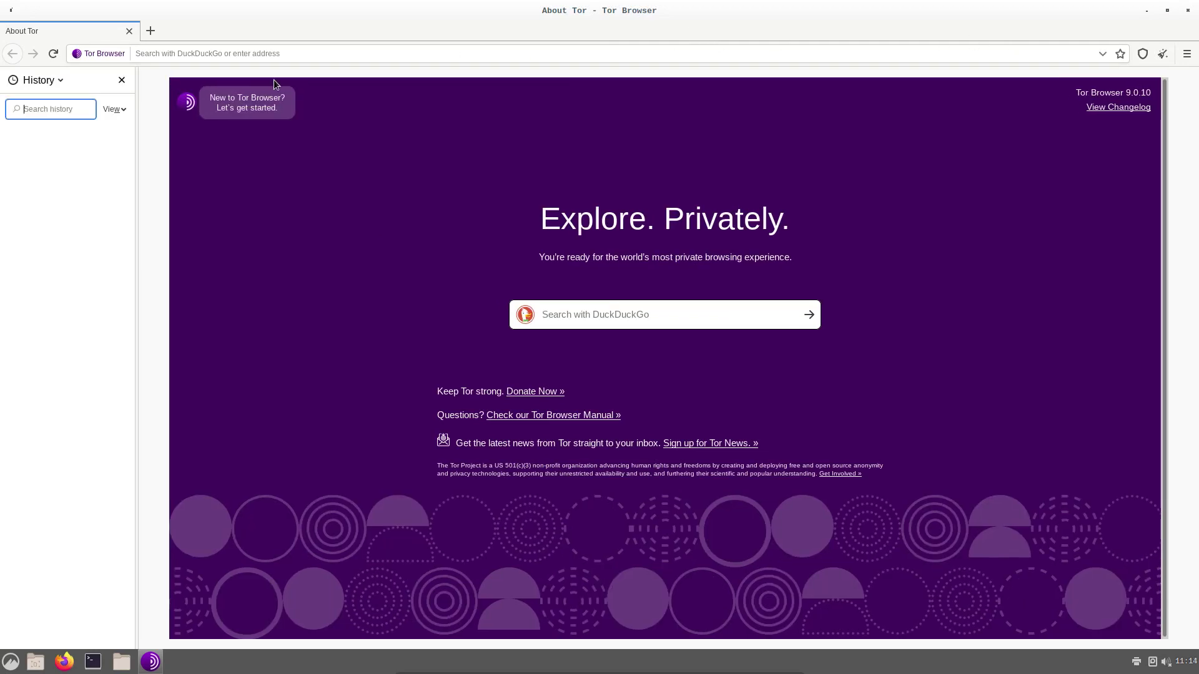
Search the web for 'what is my wan ip geolocation'
{"action": "left_click", "coordinate": [423, 54]}
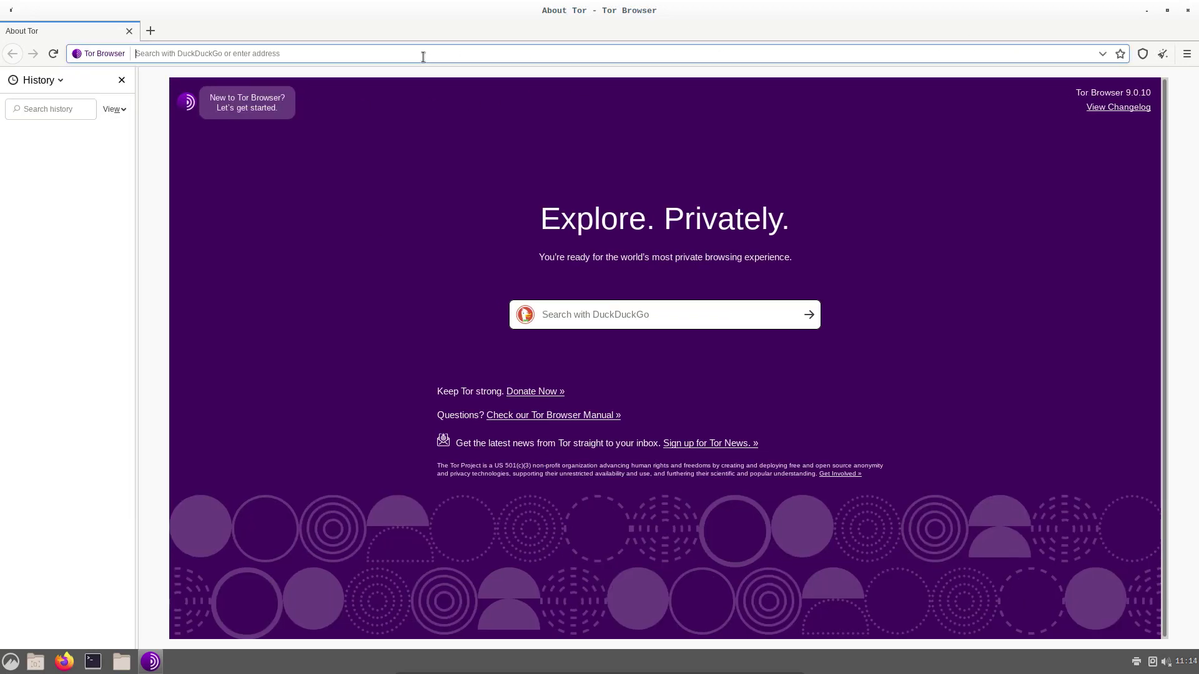
{"action": "type", "text": "what is myu"}
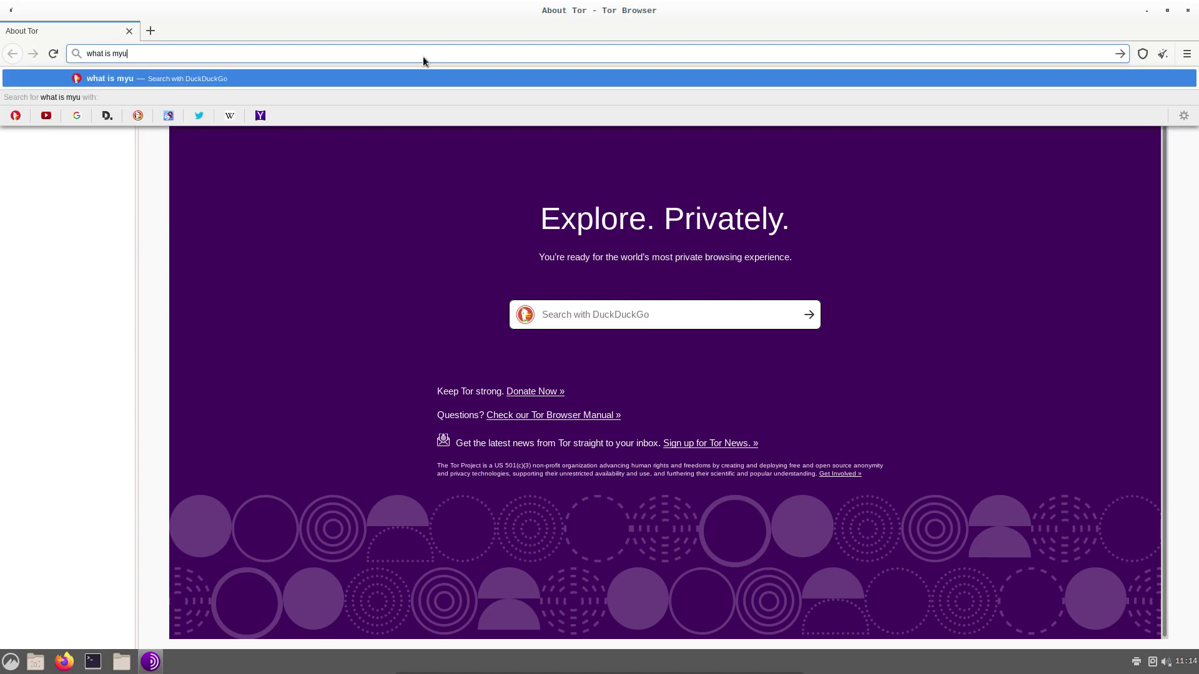
{"action": "key", "text": "BackSpace"}
{"action": "type", "text": "wan ip goe"}
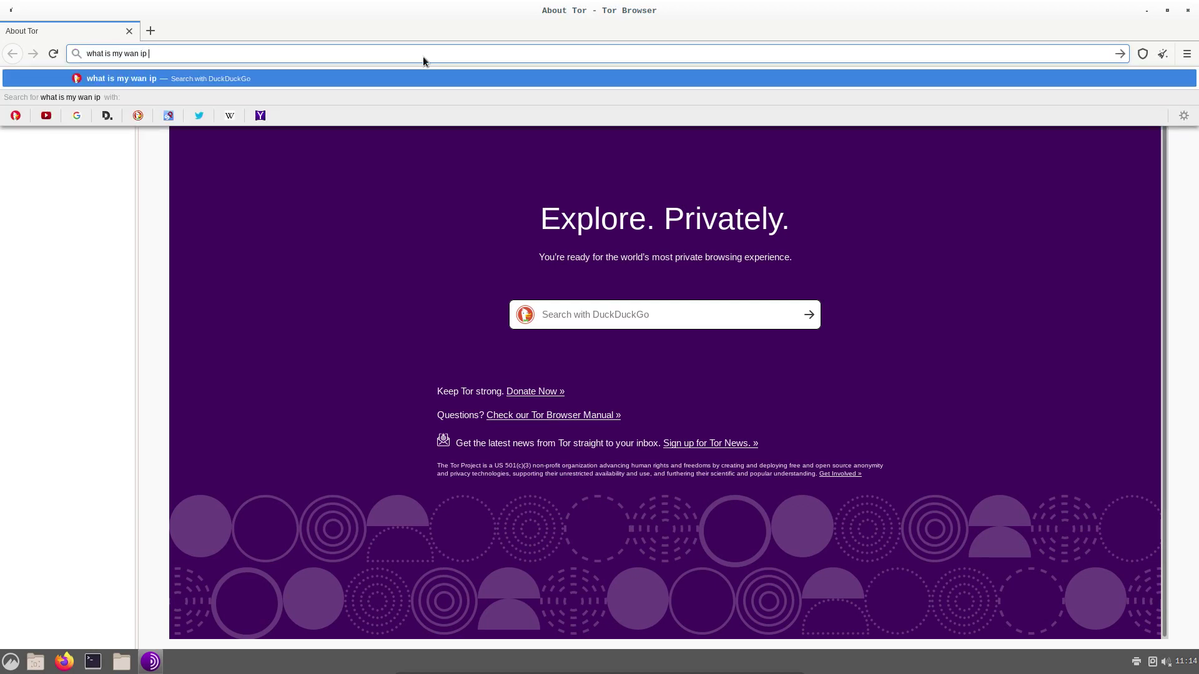
{"action": "key", "text": "BackSpace"}
{"action": "key", "text": "BackSpace"}
{"action": "type", "text": "eofl"}
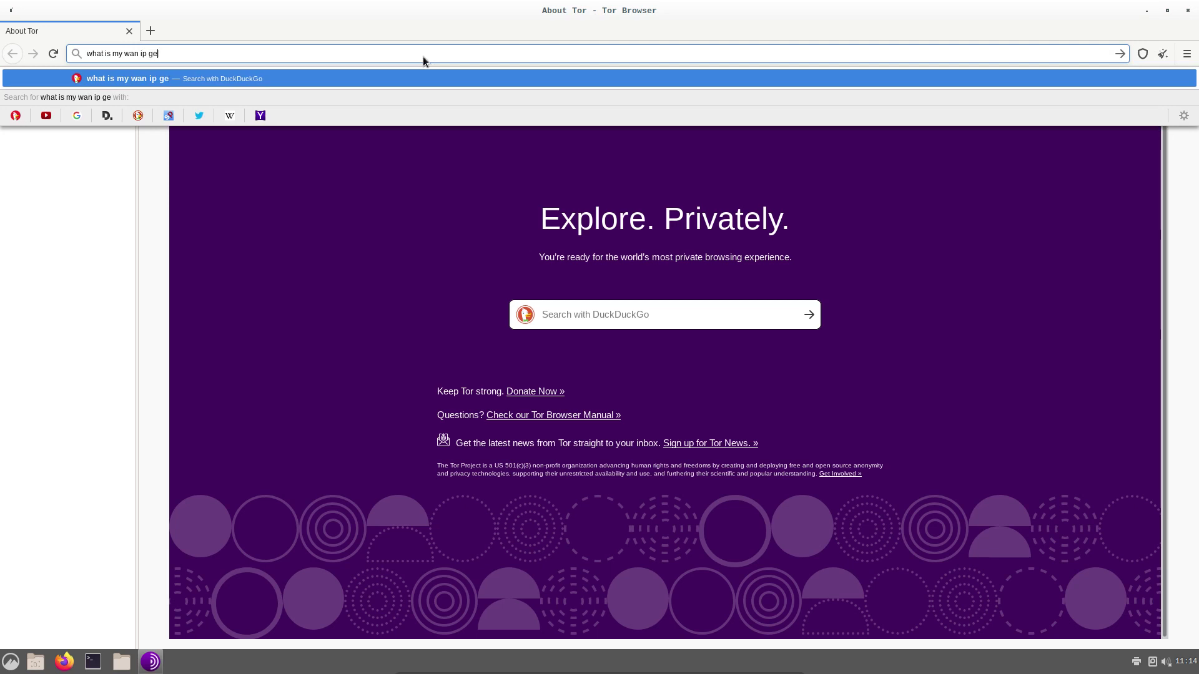
{"action": "key", "text": "BackSpace"}
{"action": "key", "text": "BackSpace"}
{"action": "type", "text": "location"}
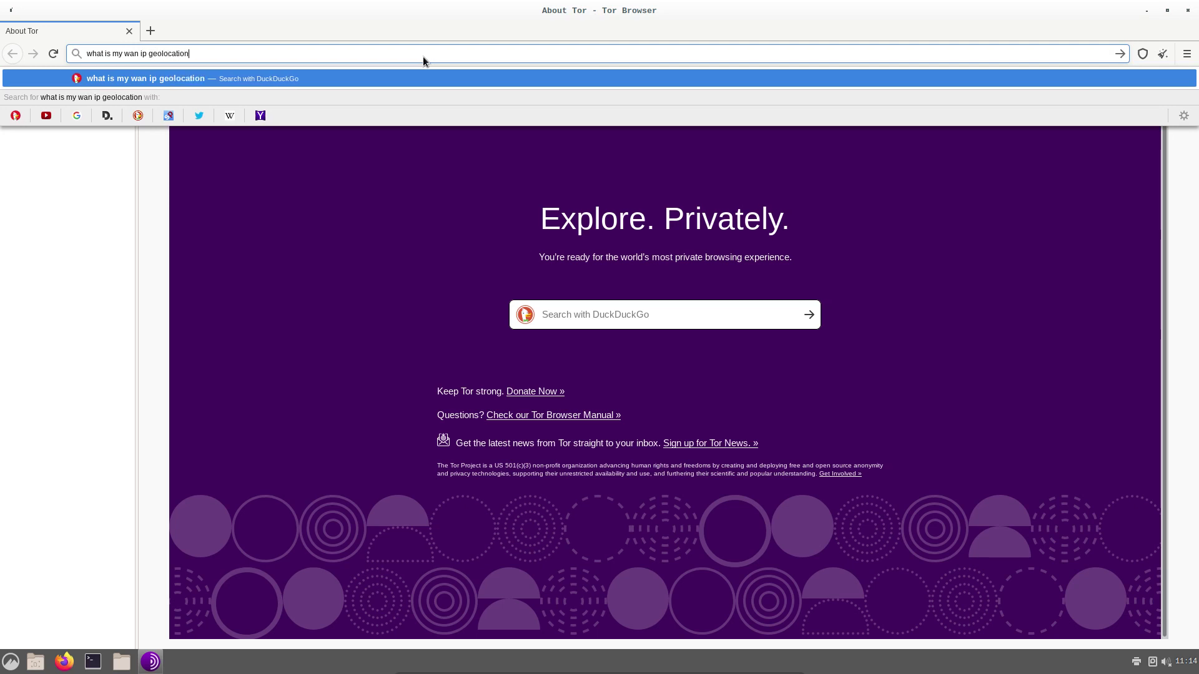
{"action": "key", "text": "Return"}
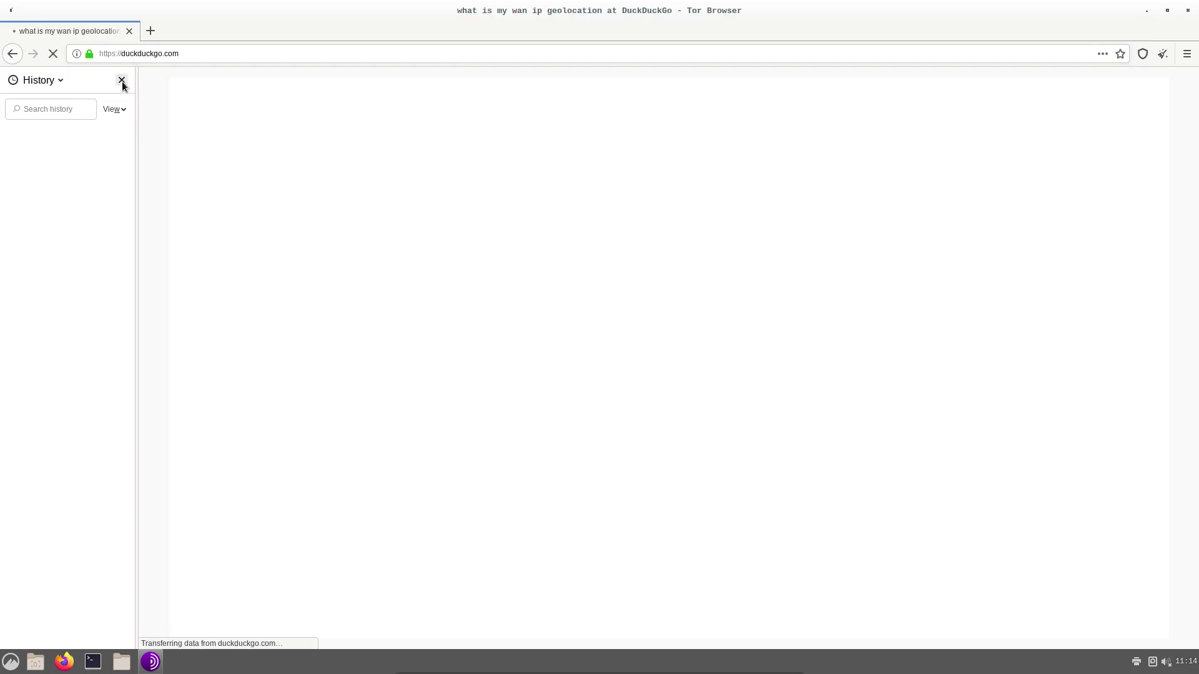
Open the iplocation.net result showing IP 109.70.100.22 in Vienna, then close Tor Browser
{"action": "left_click", "coordinate": [121, 80]}
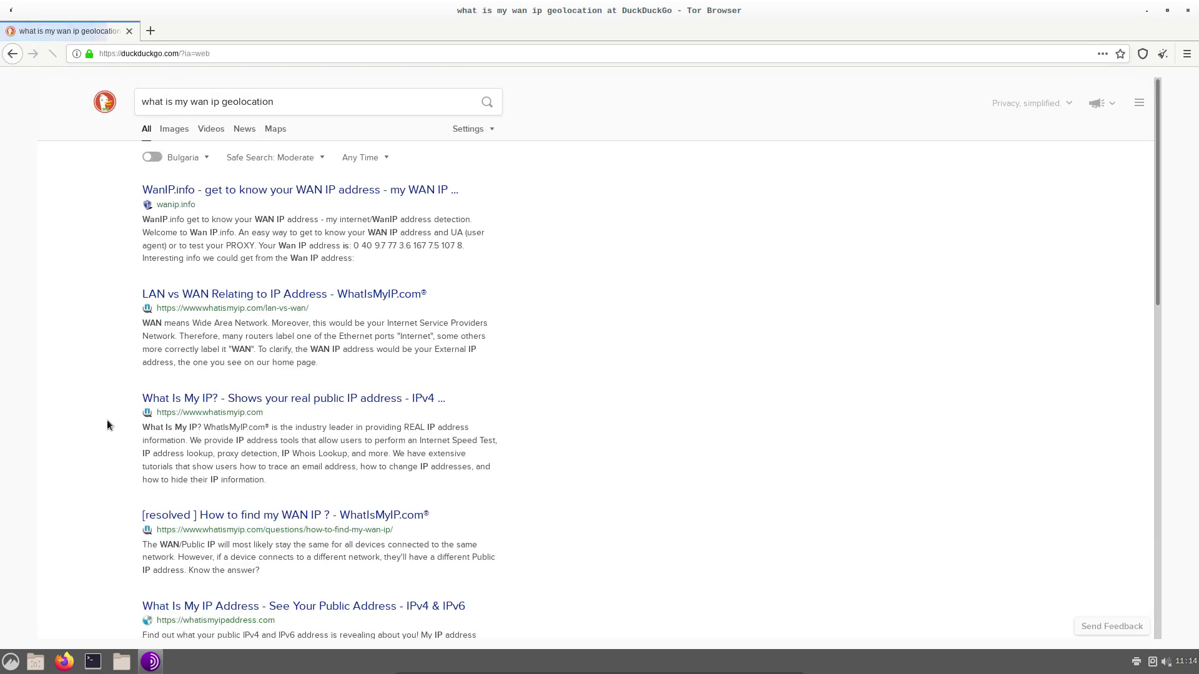
{"action": "scroll", "coordinate": [107, 424], "scroll_direction": "down", "scroll_amount": 5}
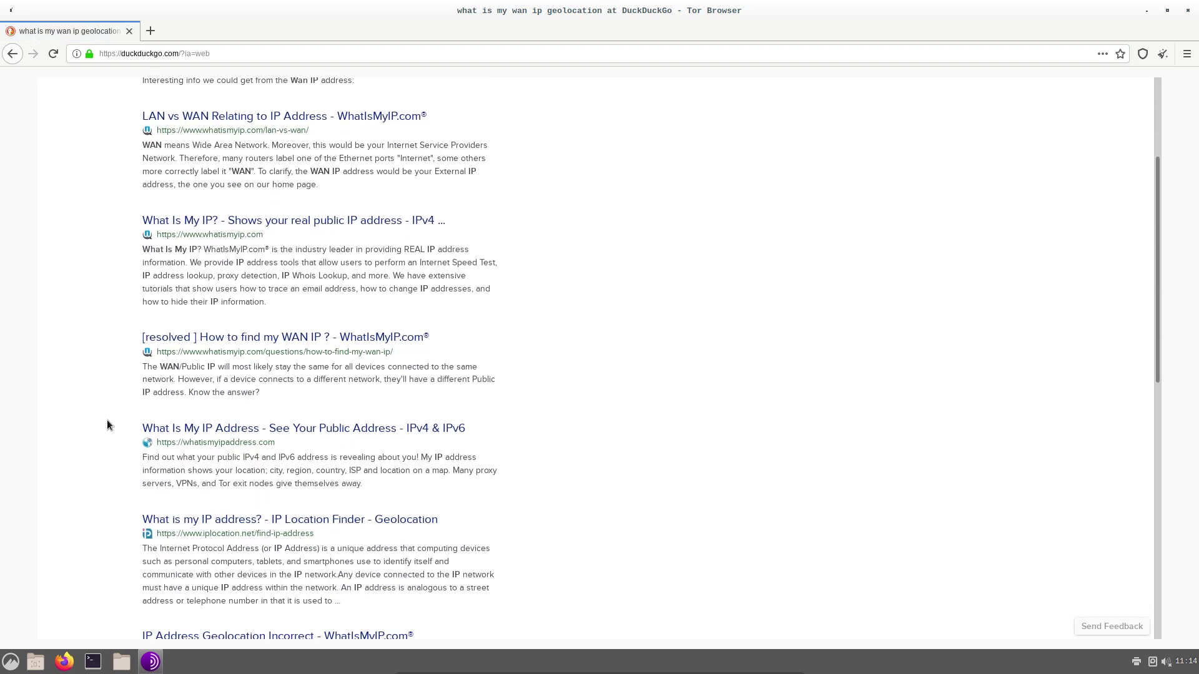
{"action": "scroll", "coordinate": [107, 422], "scroll_direction": "down", "scroll_amount": 3}
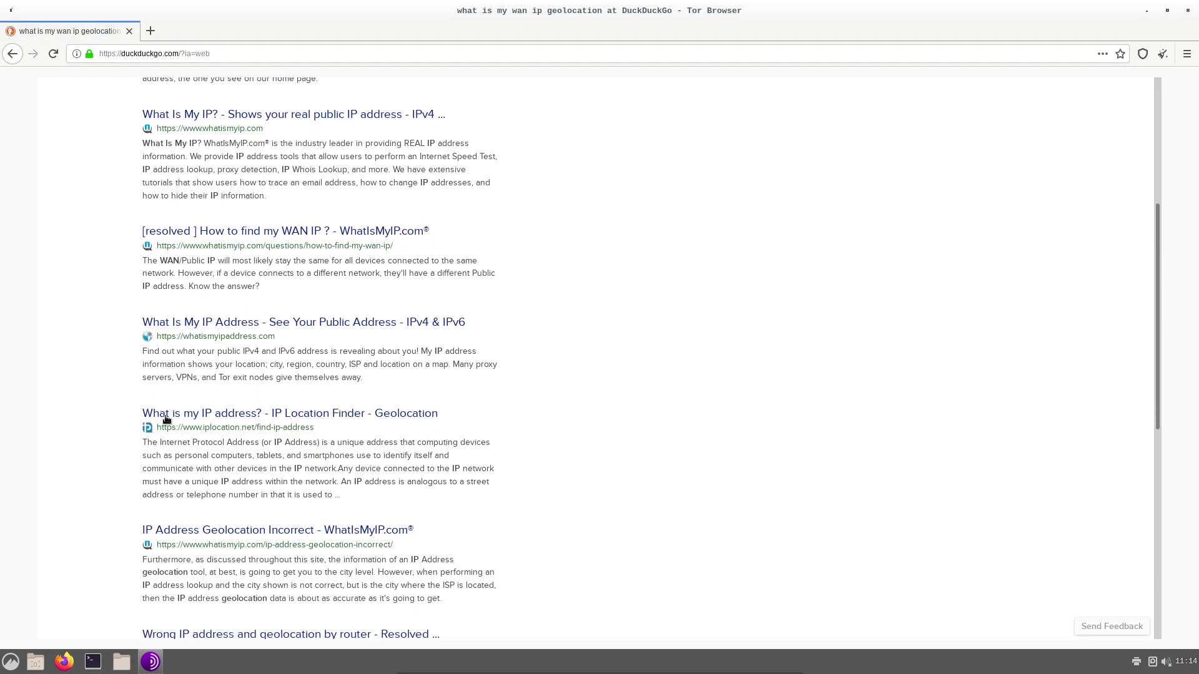
{"action": "left_click", "coordinate": [402, 413]}
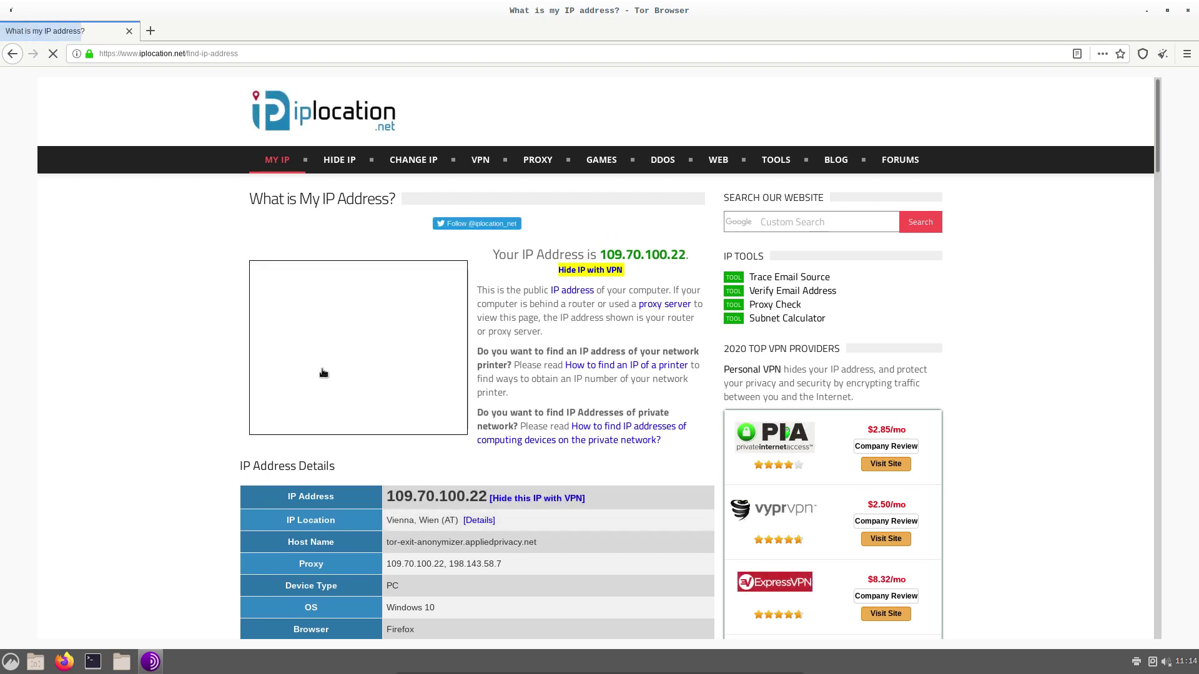
{"action": "scroll", "coordinate": [107, 369], "scroll_direction": "down", "scroll_amount": 5}
{"action": "scroll", "coordinate": [107, 369], "scroll_direction": "down", "scroll_amount": 9}
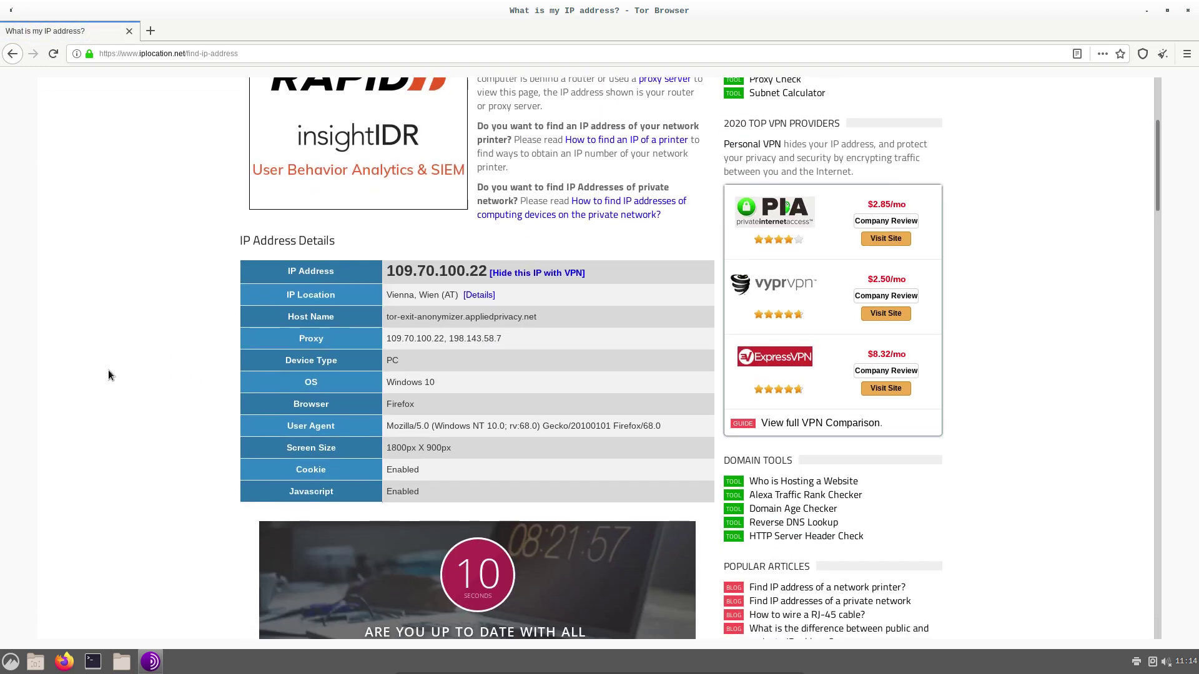
{"action": "scroll", "coordinate": [107, 369], "scroll_direction": "up", "scroll_amount": 13}
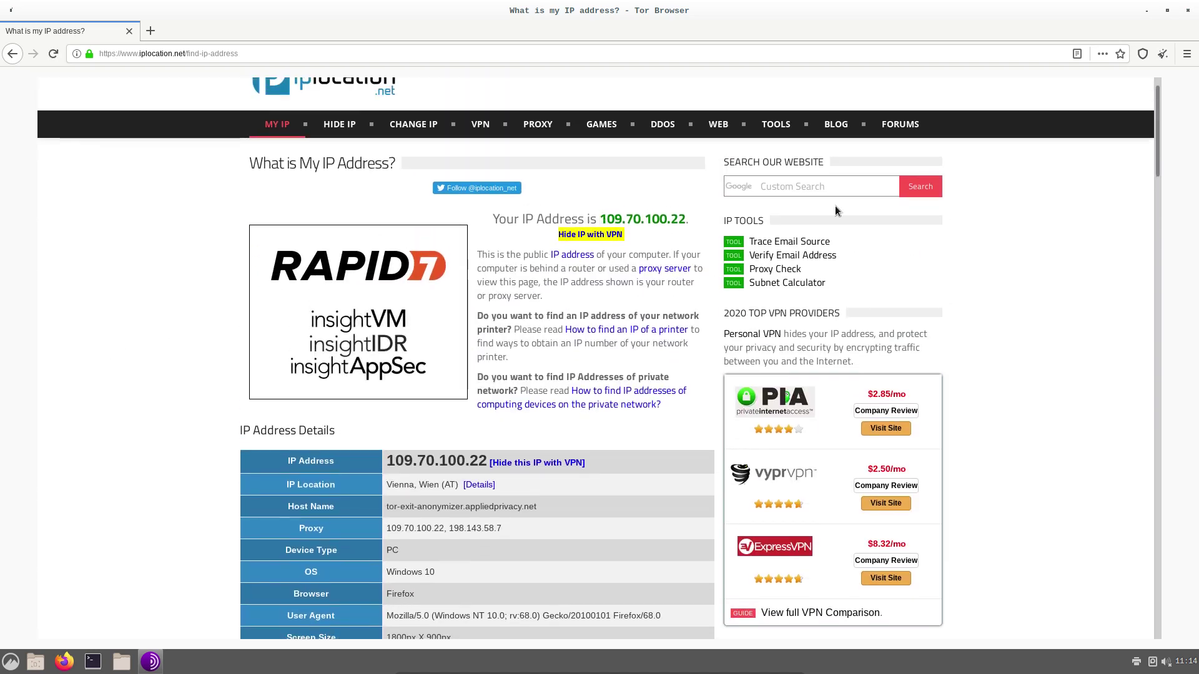
{"action": "left_click", "coordinate": [1187, 11]}
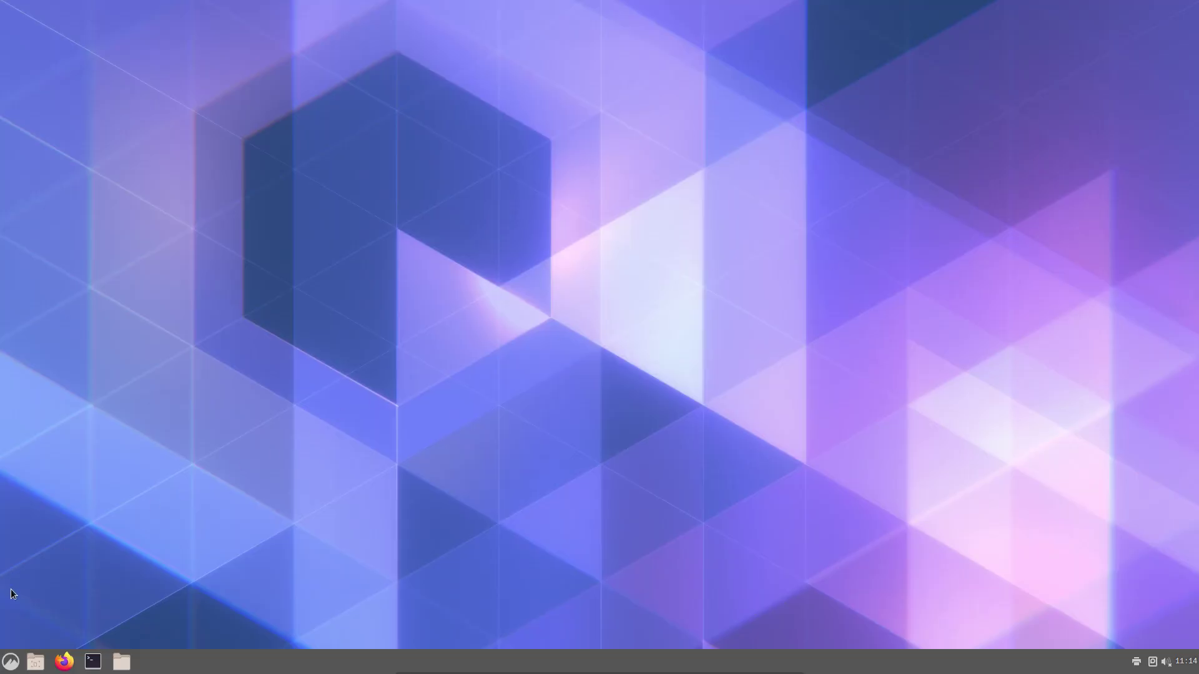
Open the Home folder in Nemo and launch a terminal there, then close it
{"action": "left_click", "coordinate": [121, 663]}
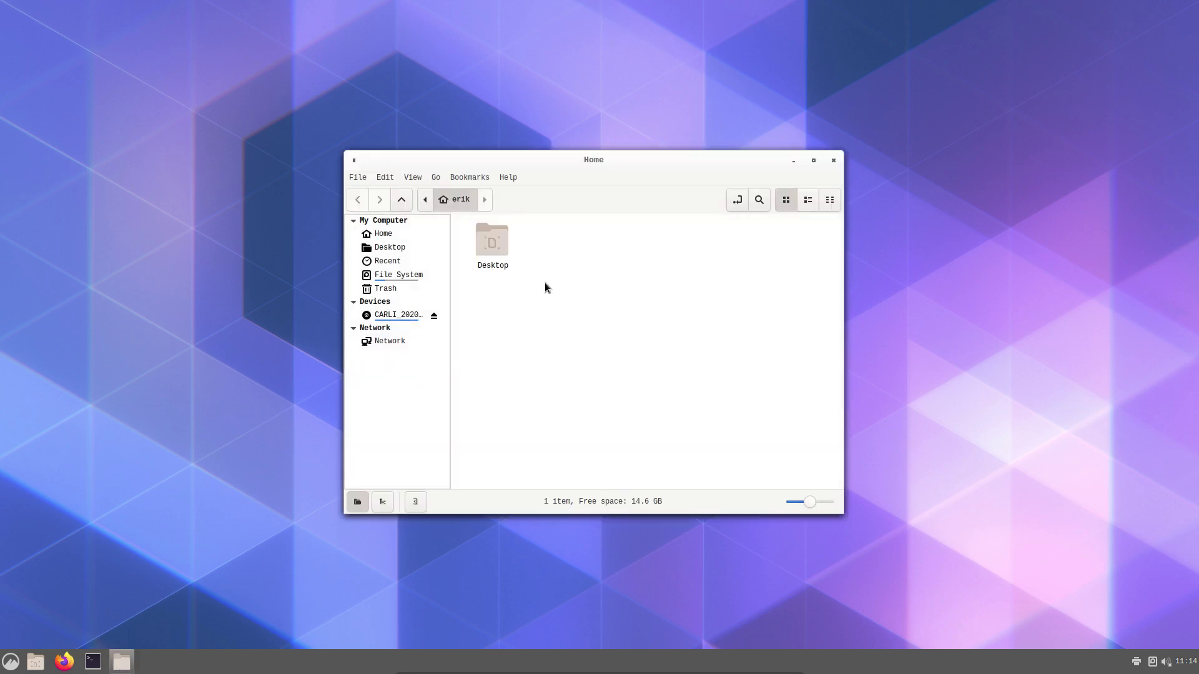
{"action": "right_click", "coordinate": [545, 285]}
{"action": "left_click", "coordinate": [615, 323]}
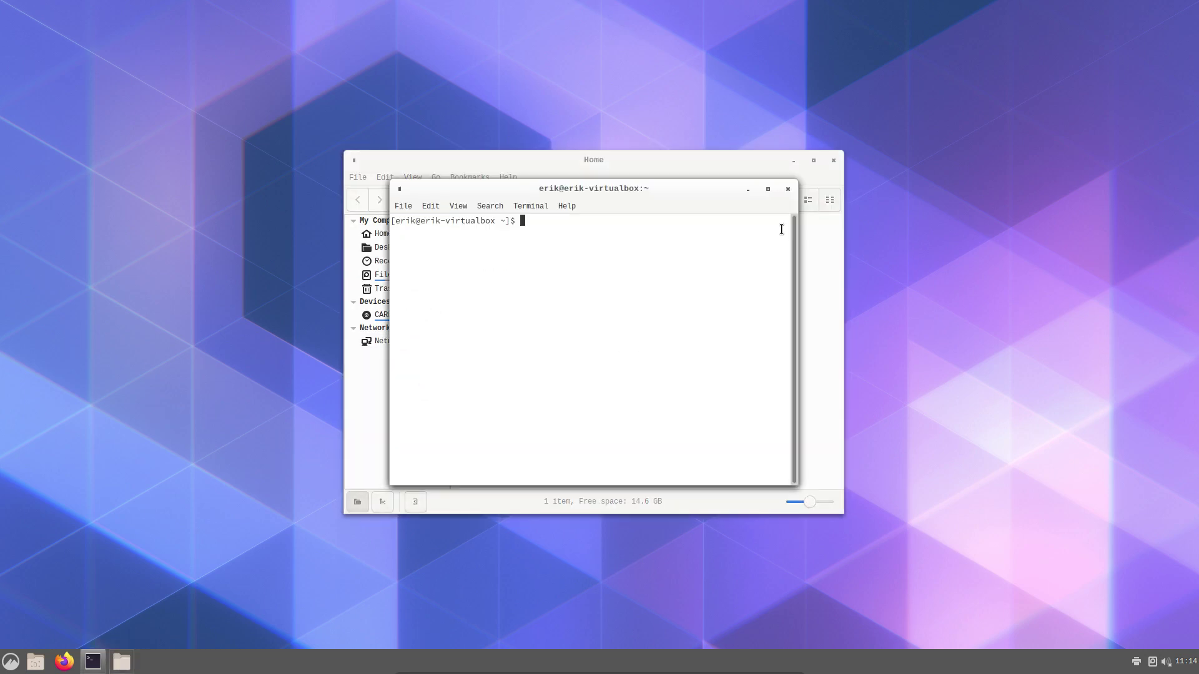
{"action": "left_click", "coordinate": [788, 190]}
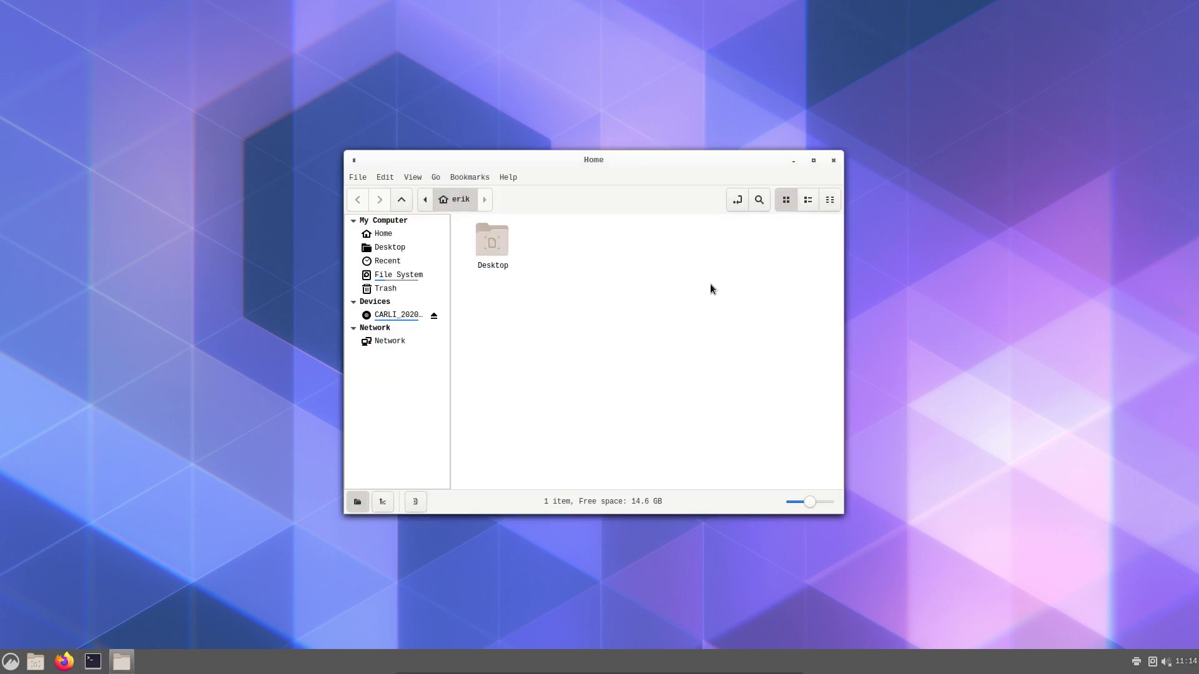
Run neofetch in a new terminal to show Arch Linux x86_64 with Cinnamon, then close everything
{"action": "key", "text": "ctrl+alt+t"}
{"action": "type", "text": "no"}
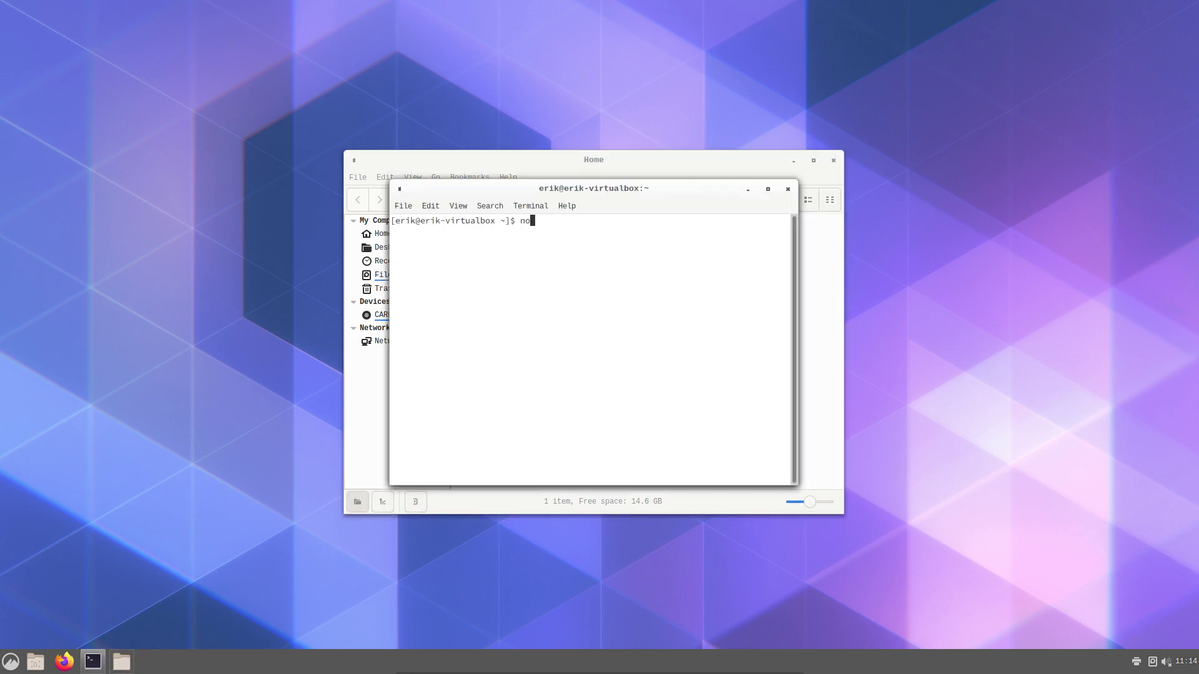
{"action": "key", "text": "BackSpace"}
{"action": "type", "text": "eofetch"}
{"action": "key", "text": "Return"}
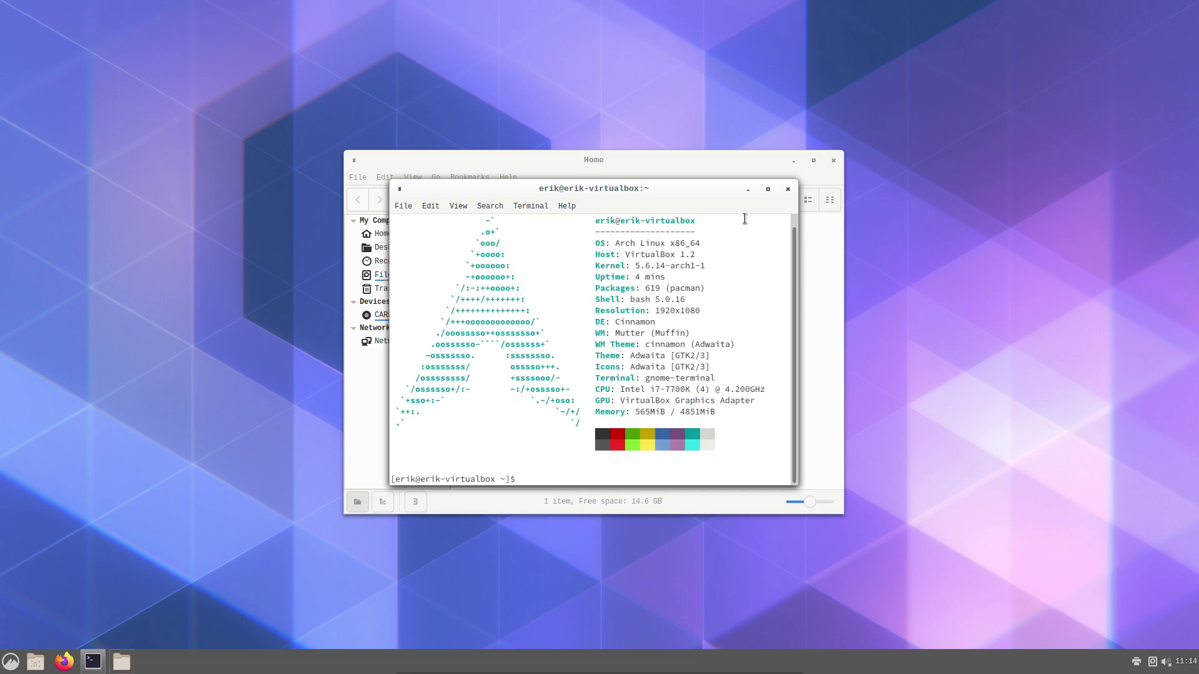
{"action": "left_click", "coordinate": [788, 189]}
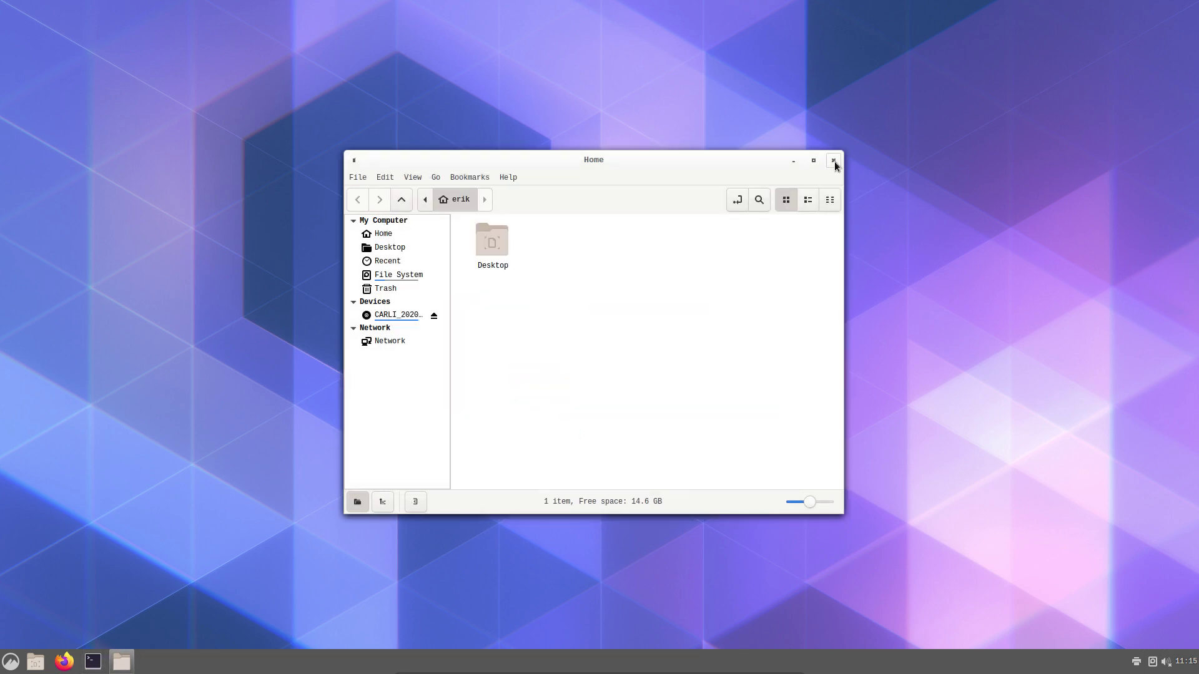
{"action": "left_click", "coordinate": [833, 161]}
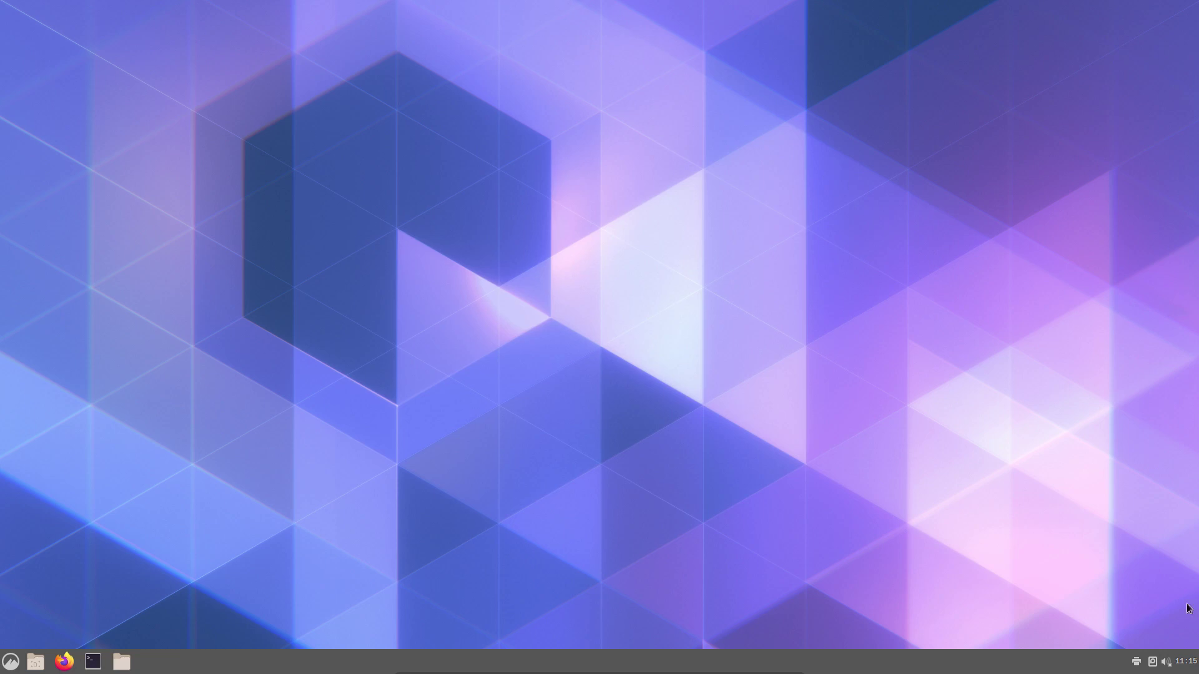
Raise the volume slightly, then review the Printers applet settings without changing them
{"action": "left_click", "coordinate": [1165, 662]}
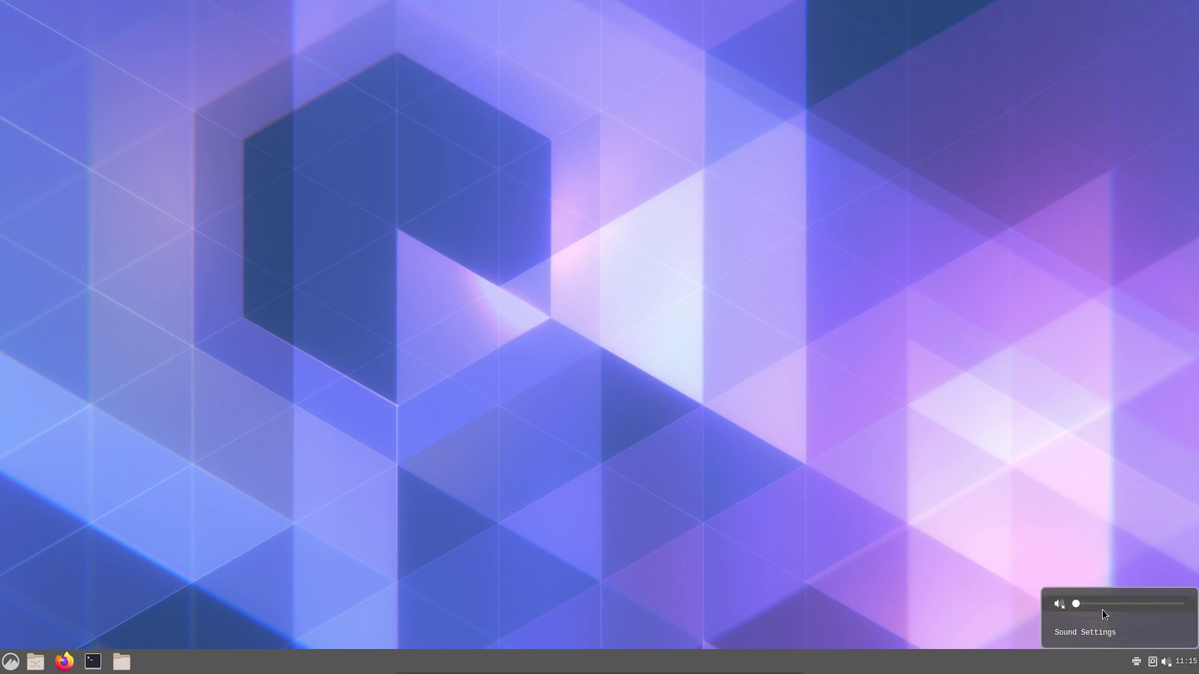
{"action": "left_click", "coordinate": [1131, 604]}
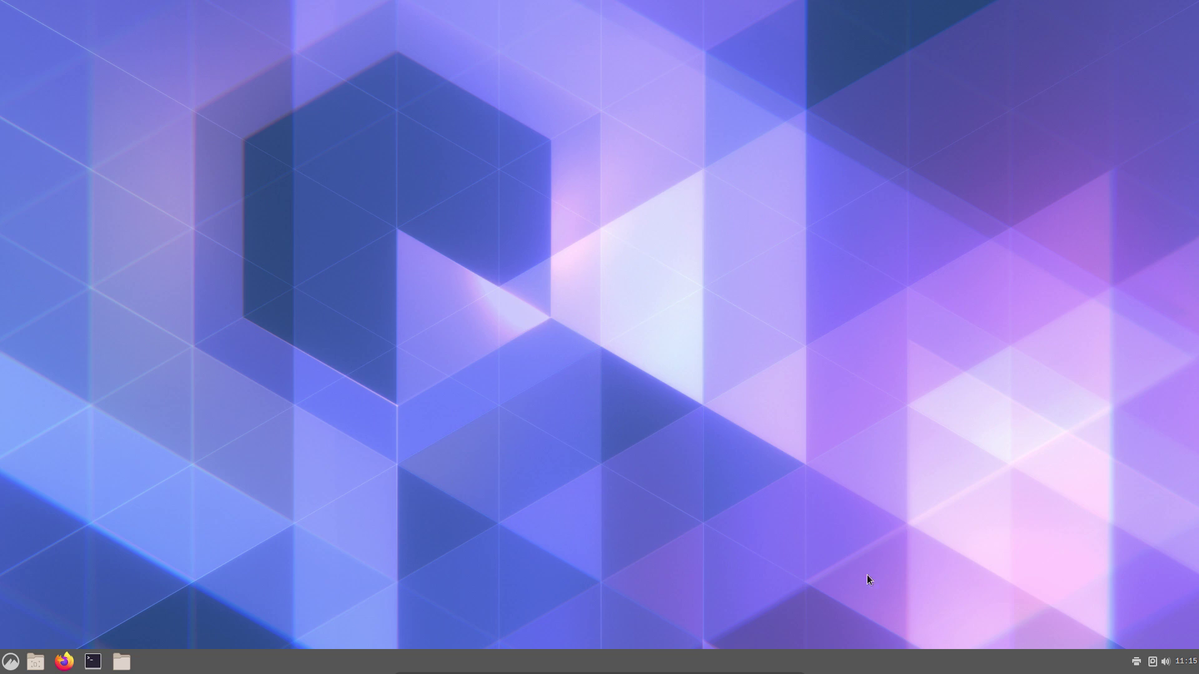
{"action": "right_click", "coordinate": [1138, 662]}
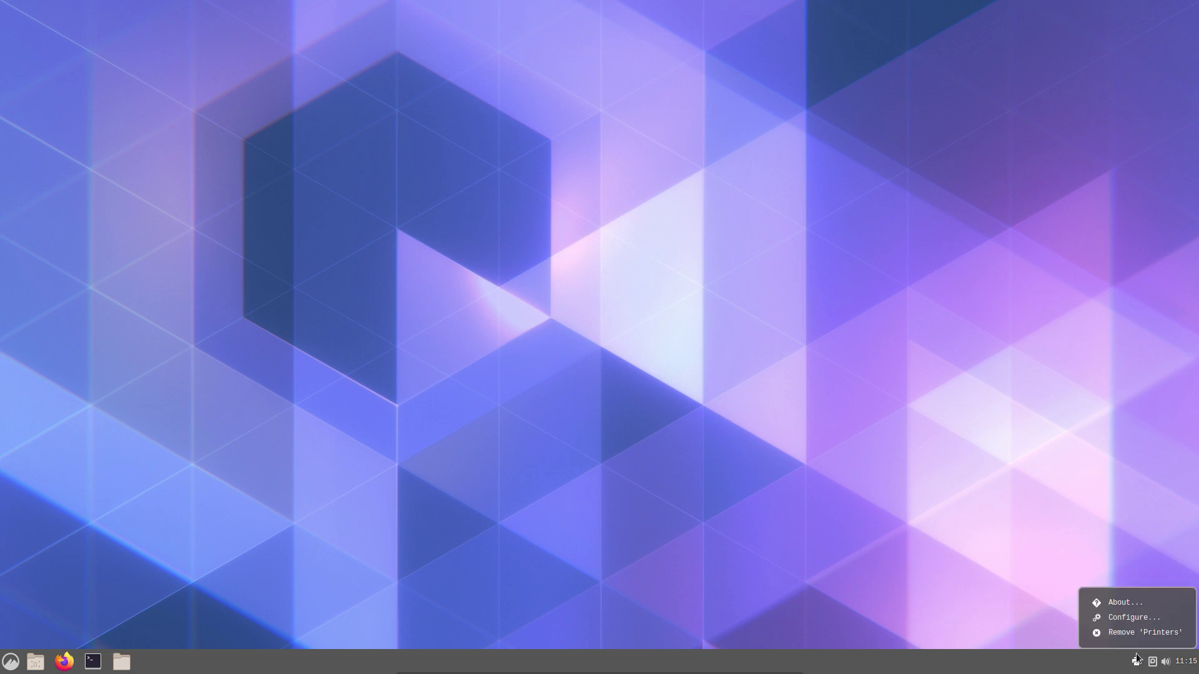
{"action": "left_click", "coordinate": [1134, 617]}
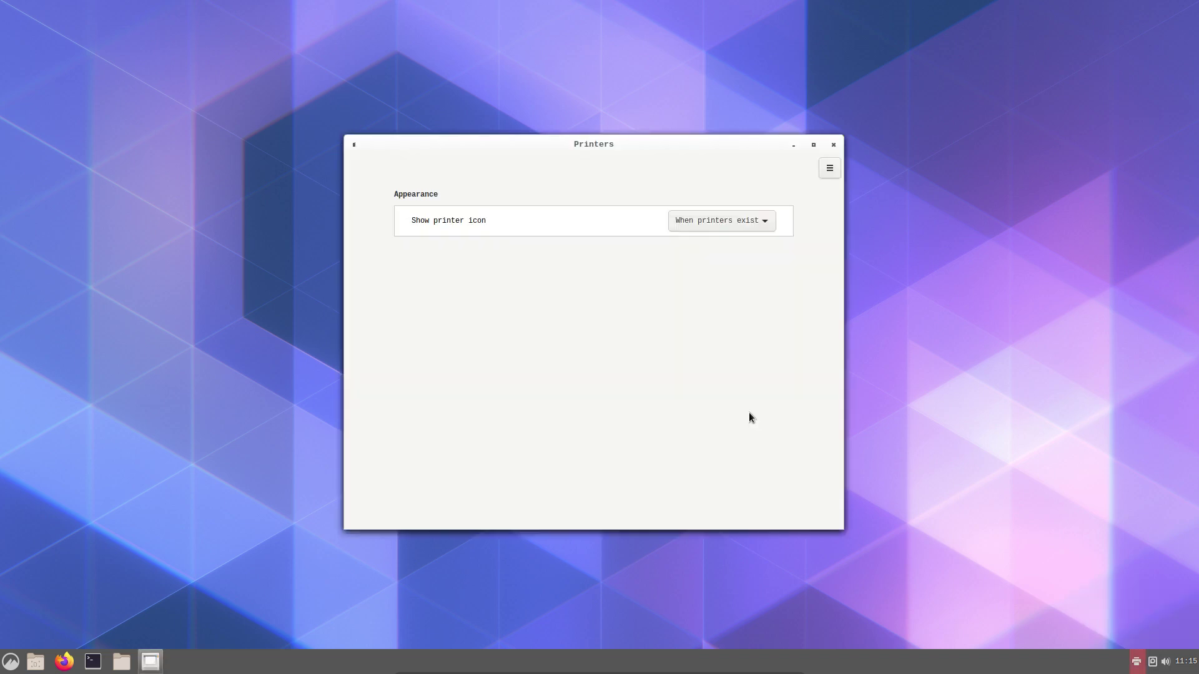
{"action": "left_click", "coordinate": [737, 216]}
{"action": "left_click", "coordinate": [781, 164]}
{"action": "left_click", "coordinate": [833, 146]}
View the Printers applet's About information and dismiss it
{"action": "right_click", "coordinate": [1135, 661]}
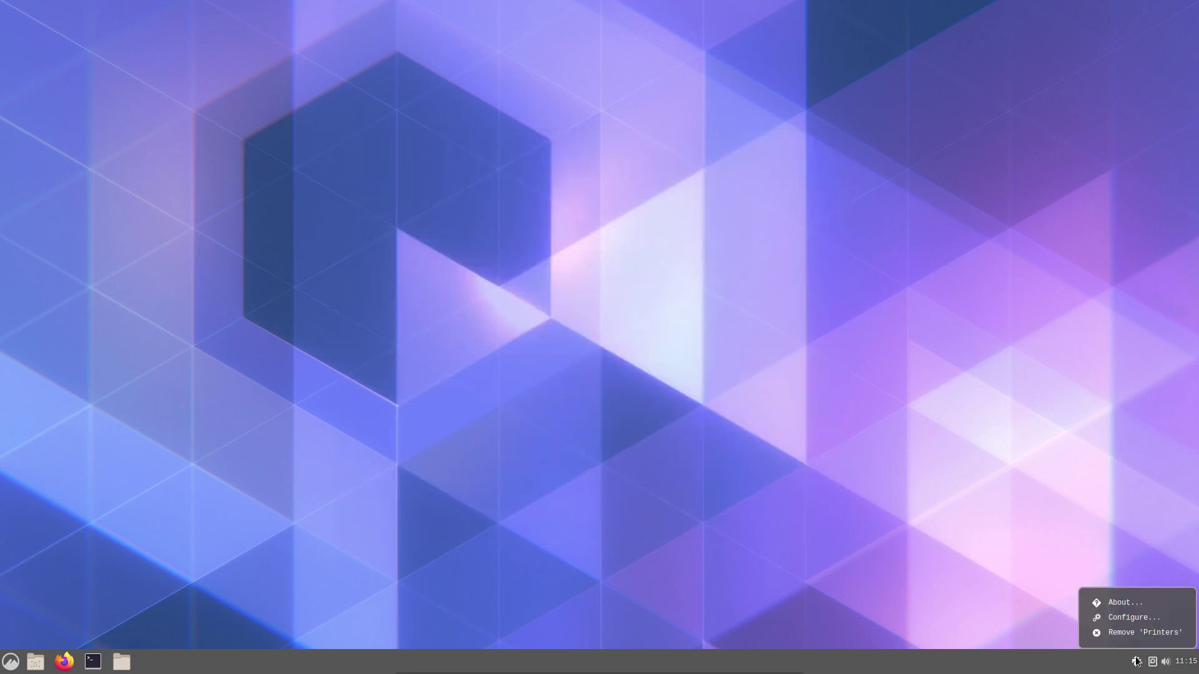
{"action": "left_click", "coordinate": [1087, 616]}
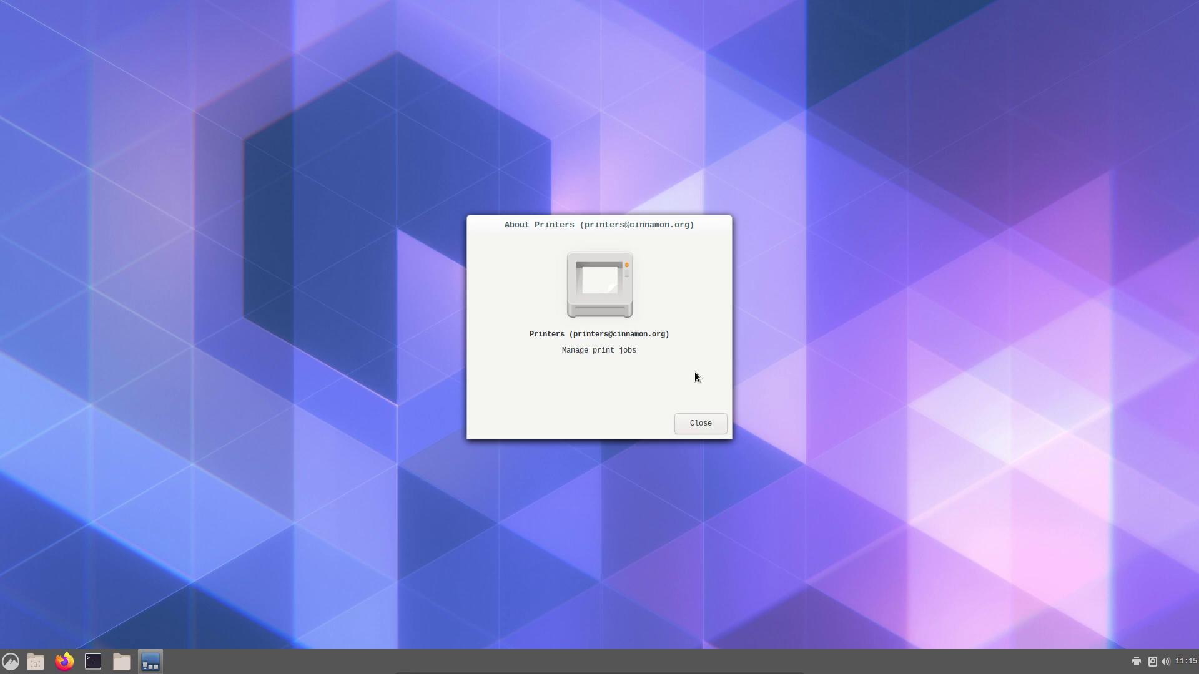
{"action": "left_click", "coordinate": [701, 424]}
{"action": "left_click", "coordinate": [5, 665]}
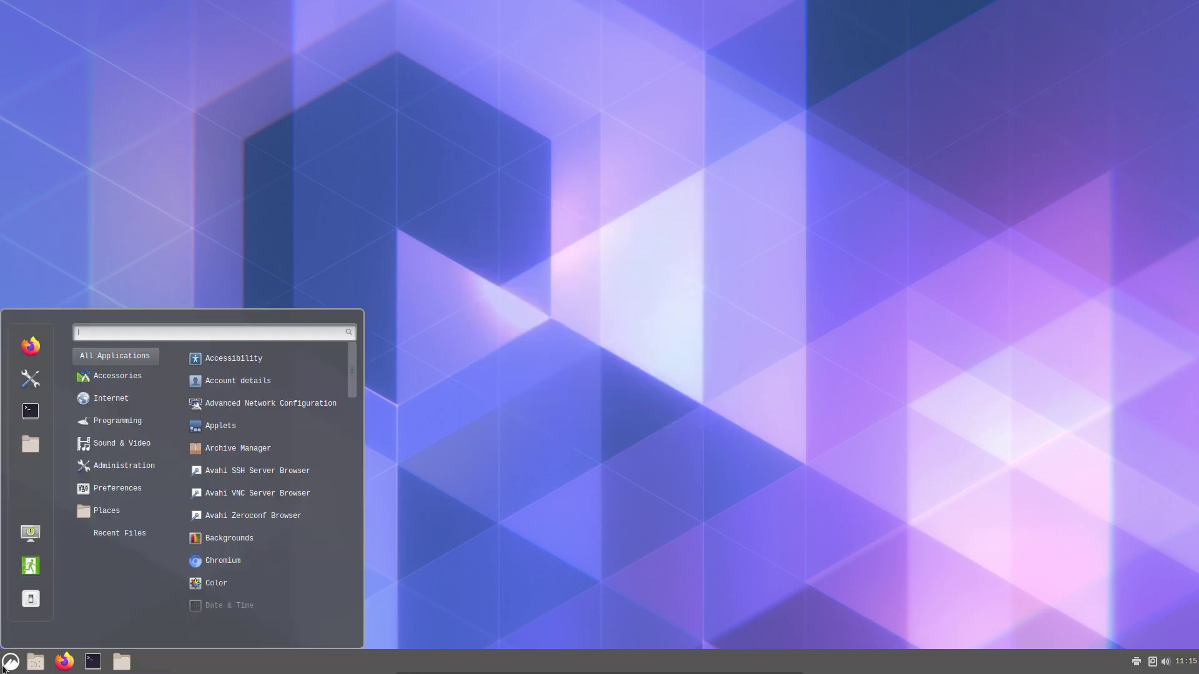
{"action": "mouse_move", "coordinate": [116, 487]}
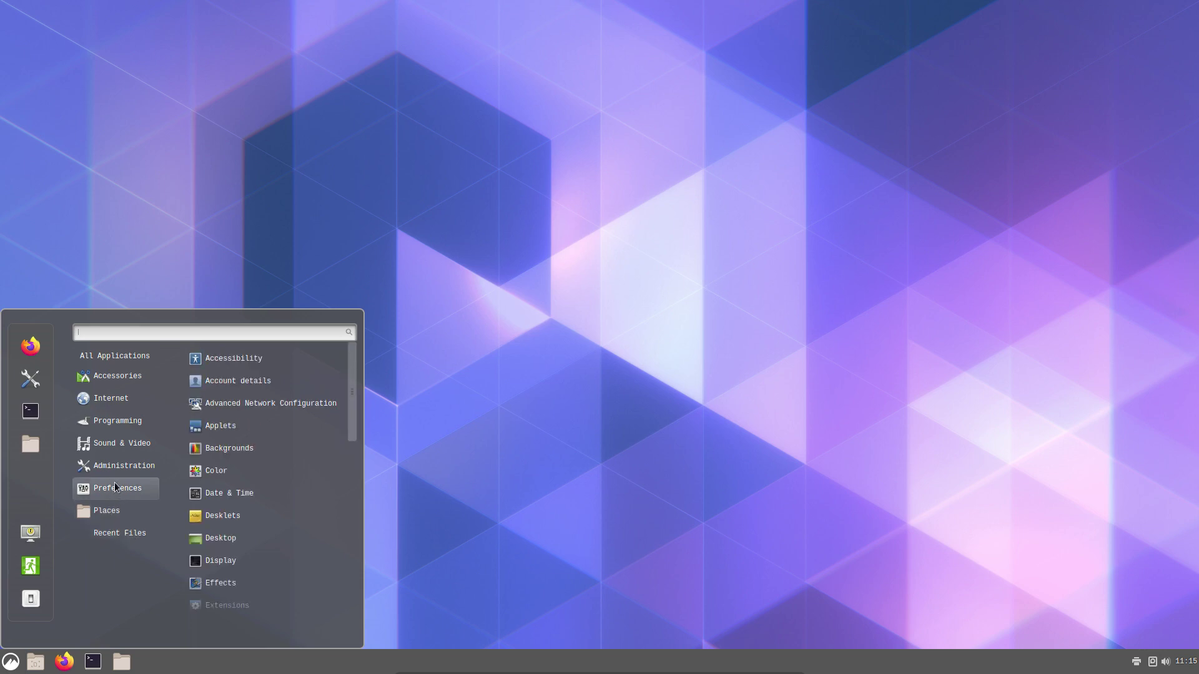
{"action": "mouse_move", "coordinate": [120, 381]}
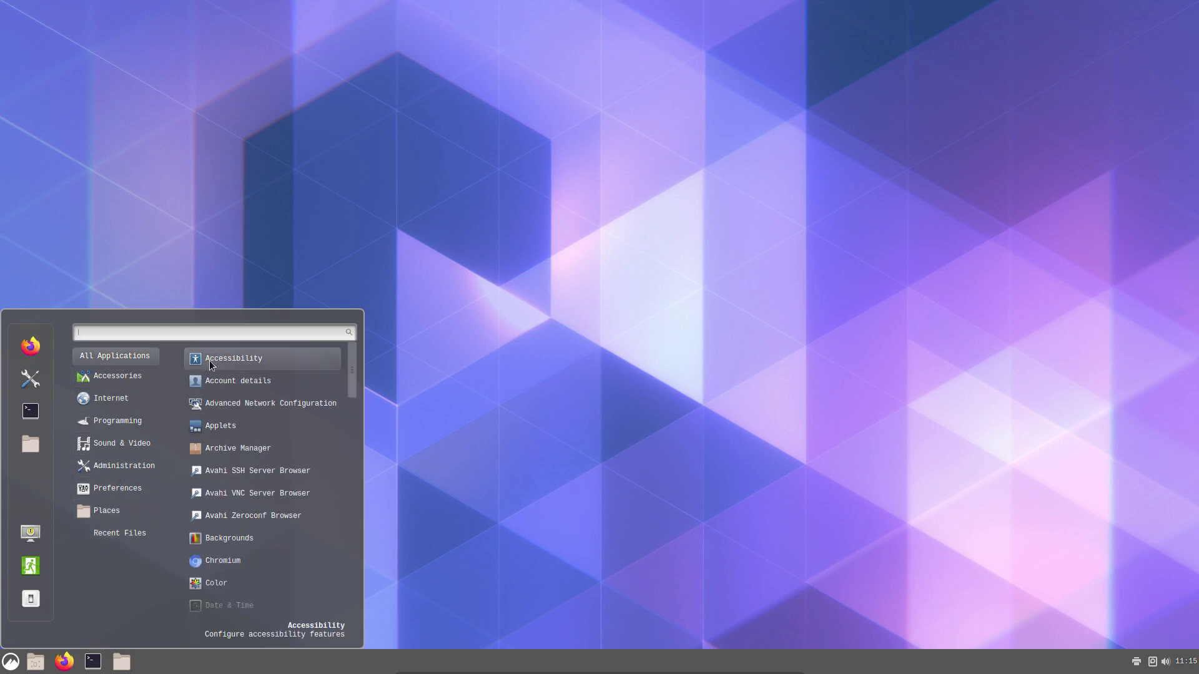
{"action": "left_click", "coordinate": [515, 336]}
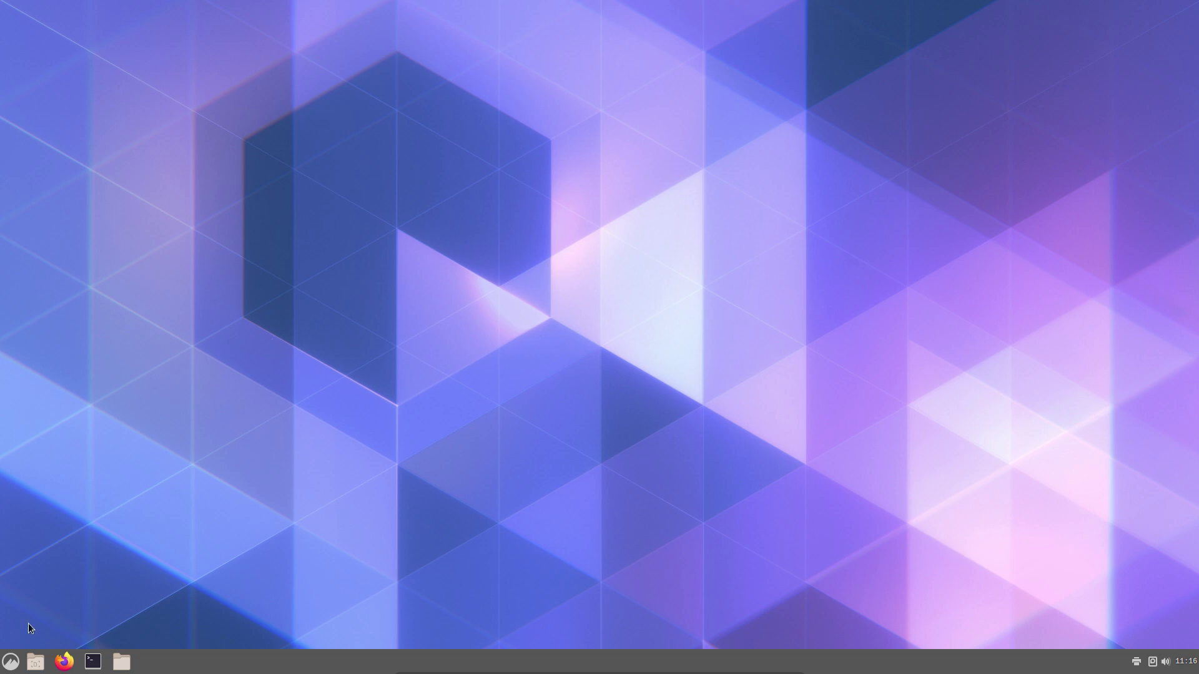
{"action": "left_click", "coordinate": [7, 669]}
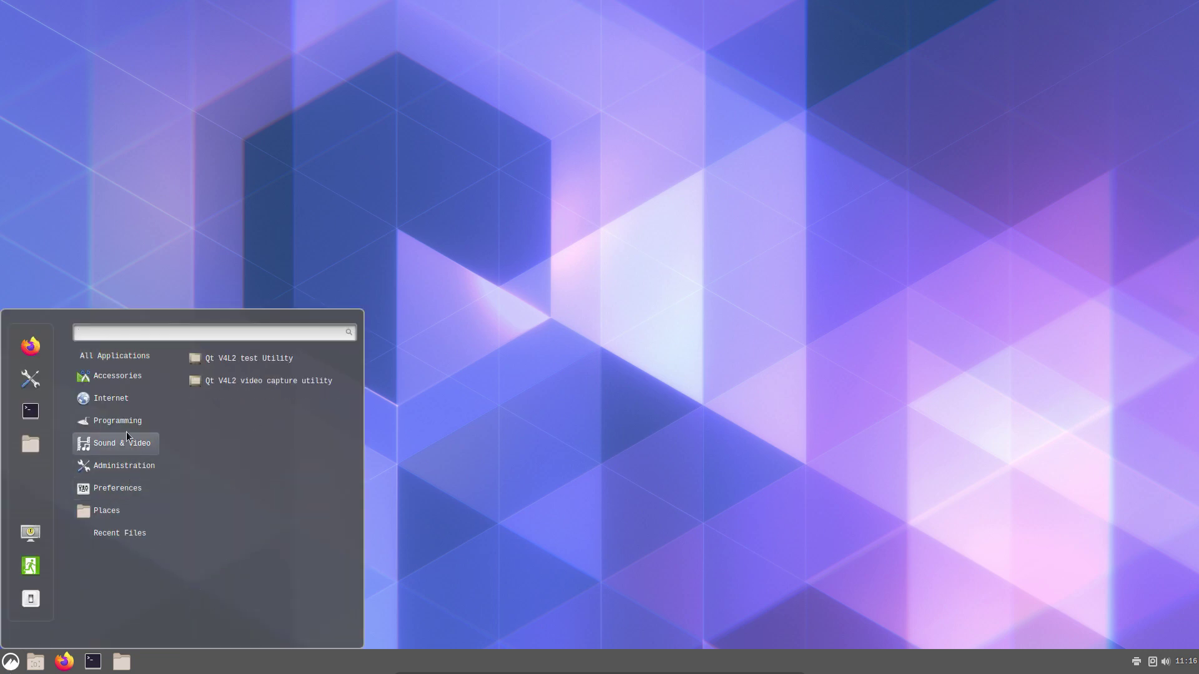
{"action": "mouse_move", "coordinate": [135, 360]}
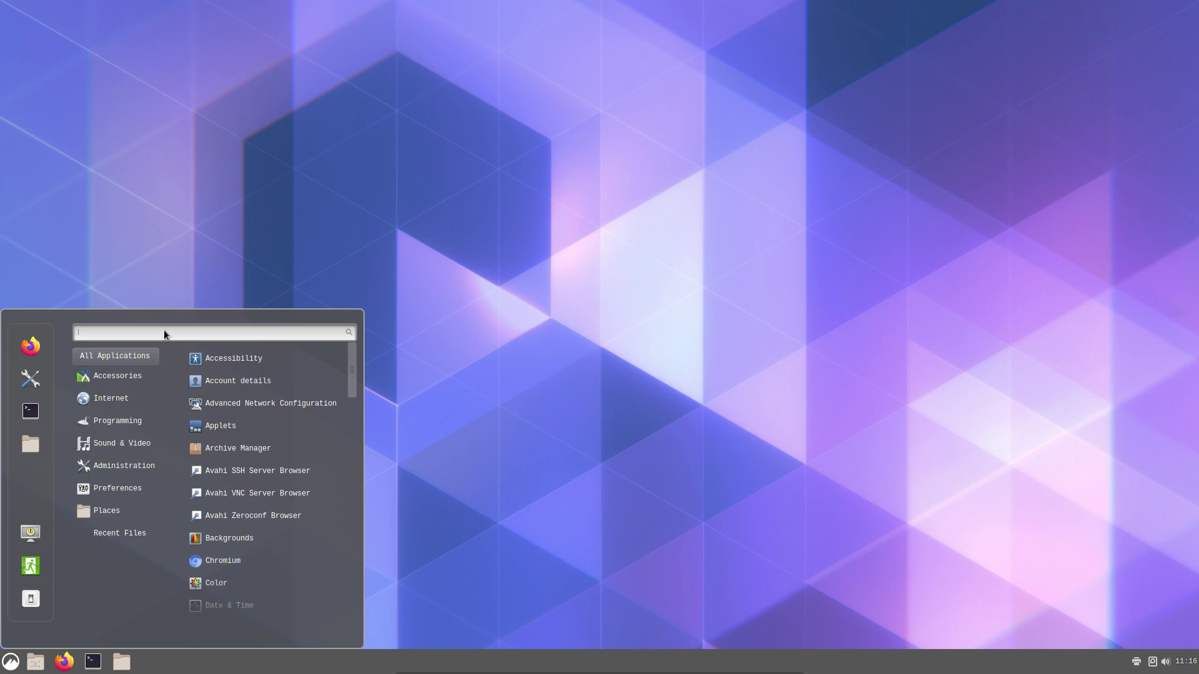
{"action": "left_click", "coordinate": [455, 316]}
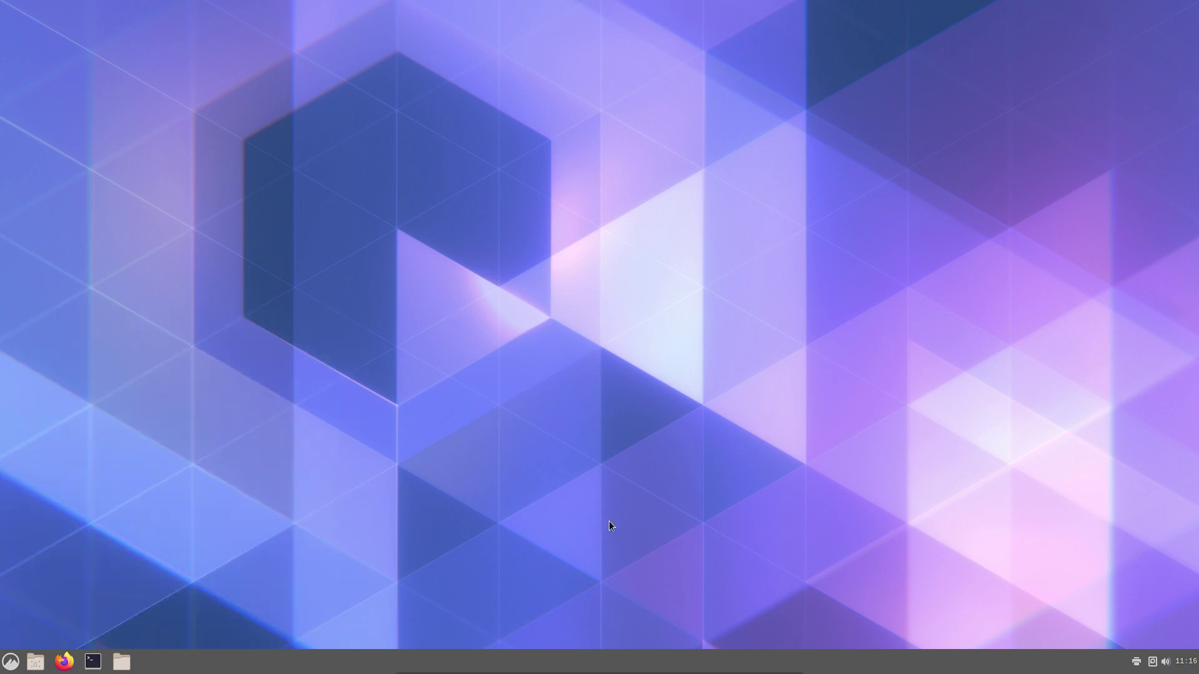
{"action": "key", "text": "ctrl+alt+t"}
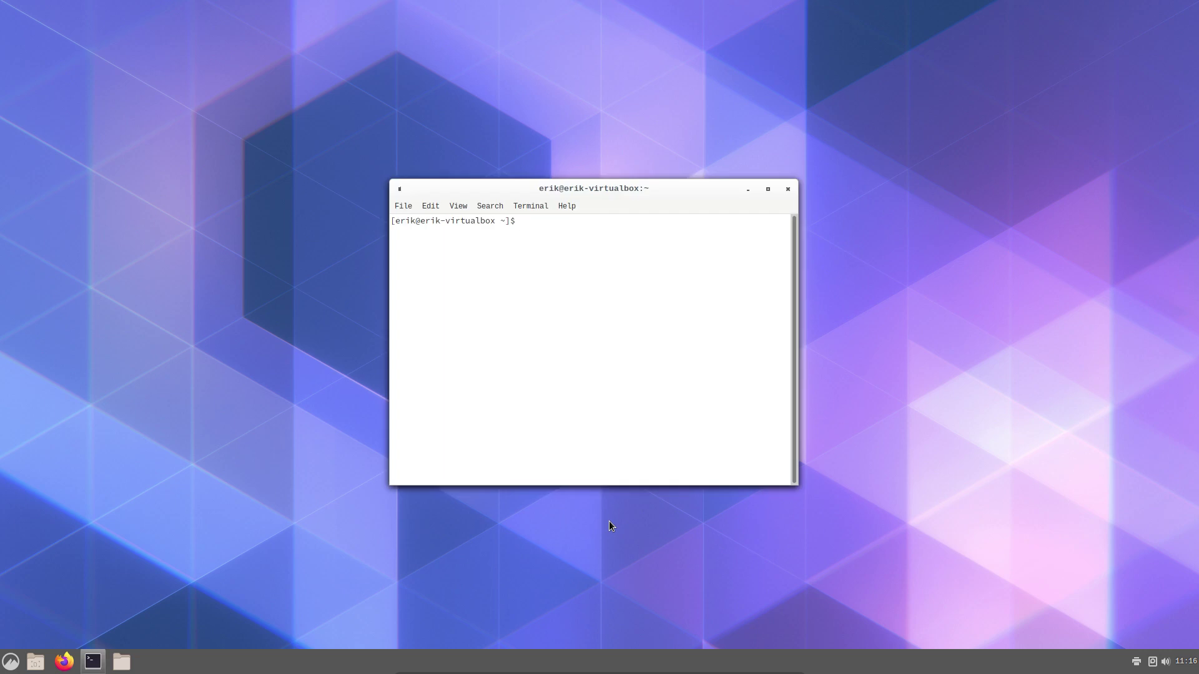
{"action": "type", "text": "sudo pacman -Syyu"}
{"action": "key", "text": "Return"}
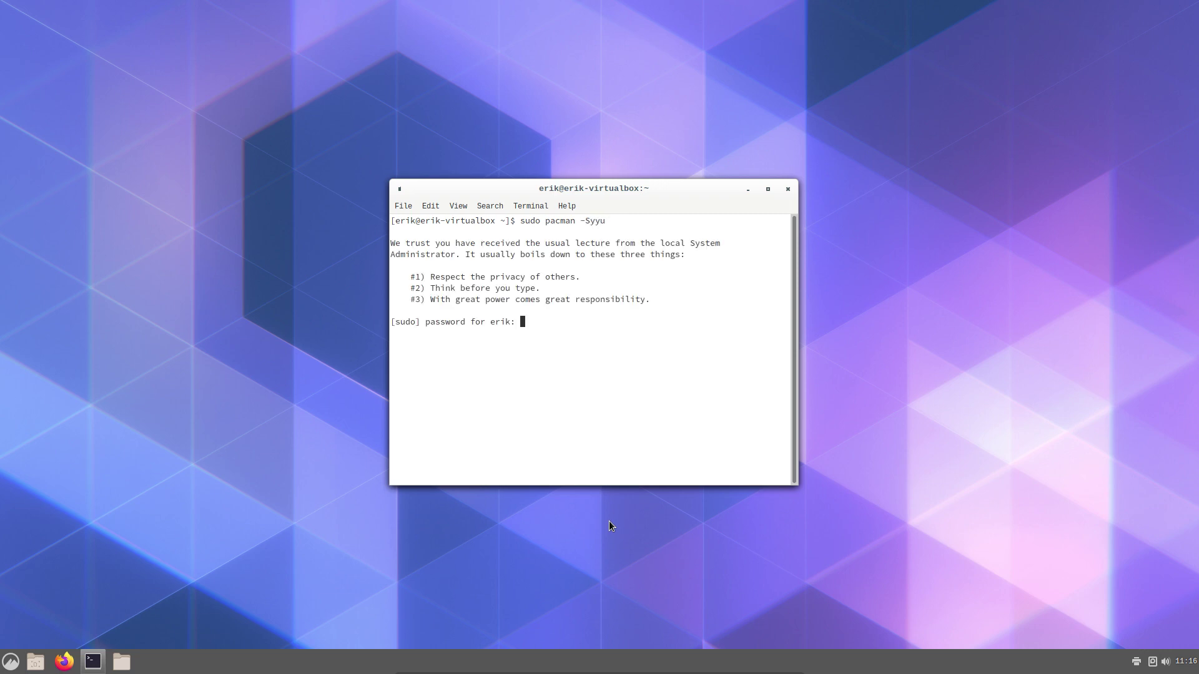
{"action": "key", "text": "Return"}
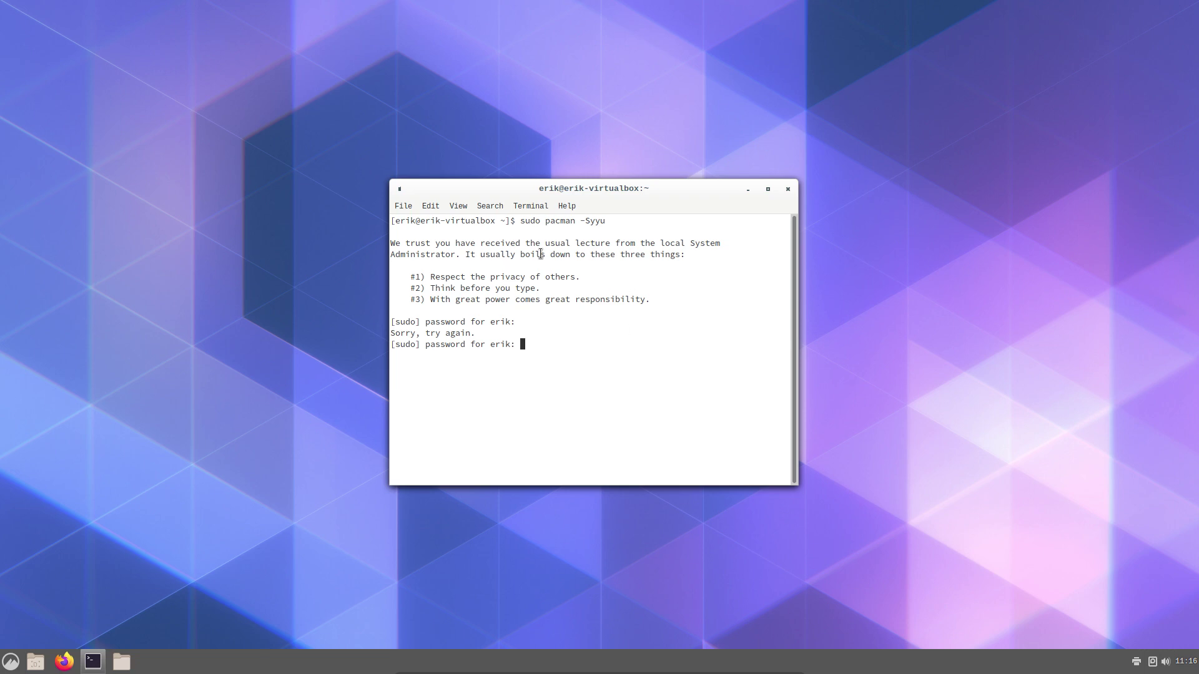
{"action": "left_click", "coordinate": [787, 189]}
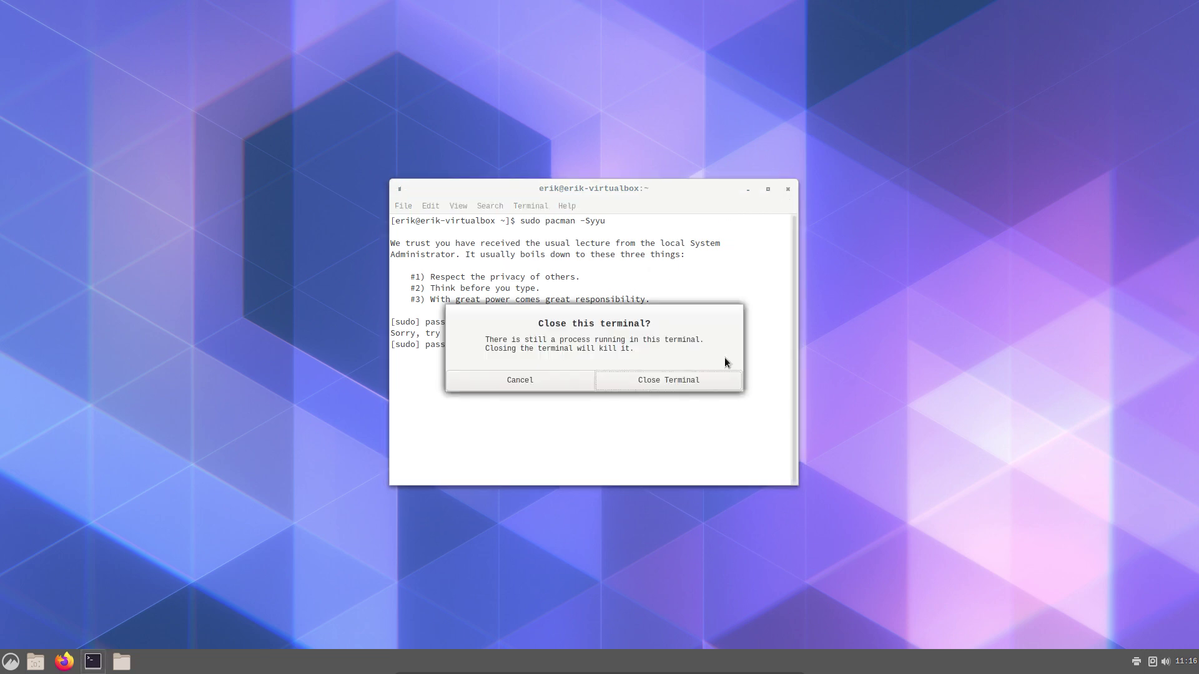
{"action": "left_click", "coordinate": [674, 384]}
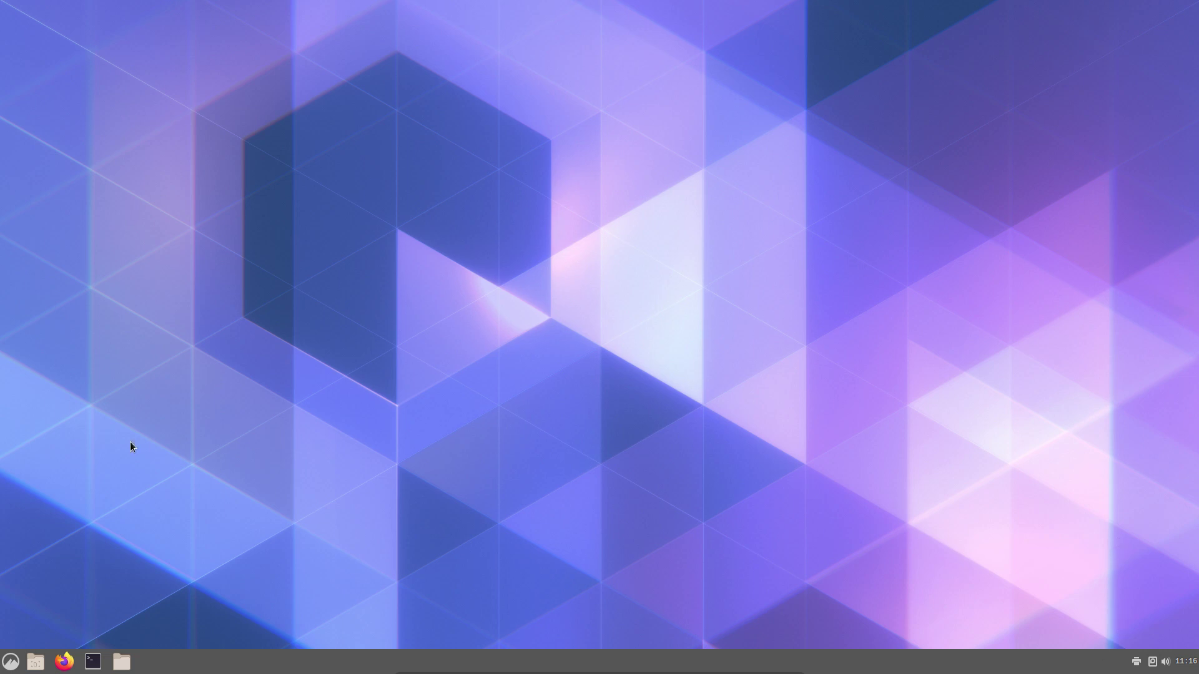
{"action": "left_click", "coordinate": [10, 663]}
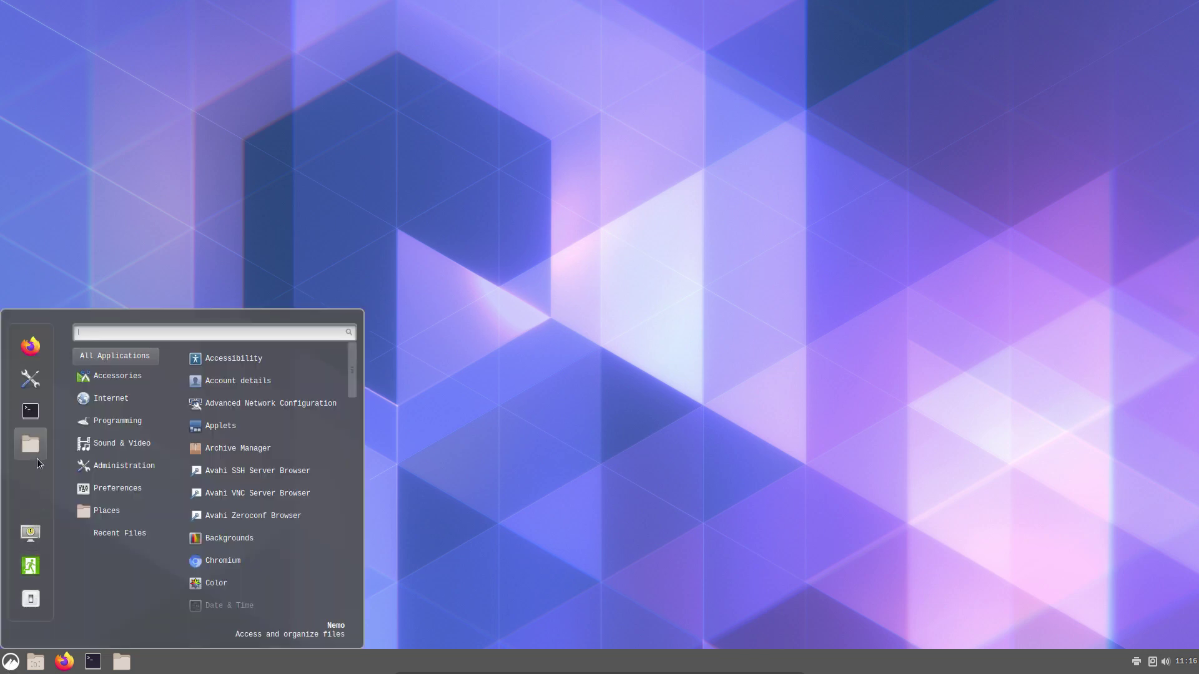
{"action": "mouse_move", "coordinate": [100, 454]}
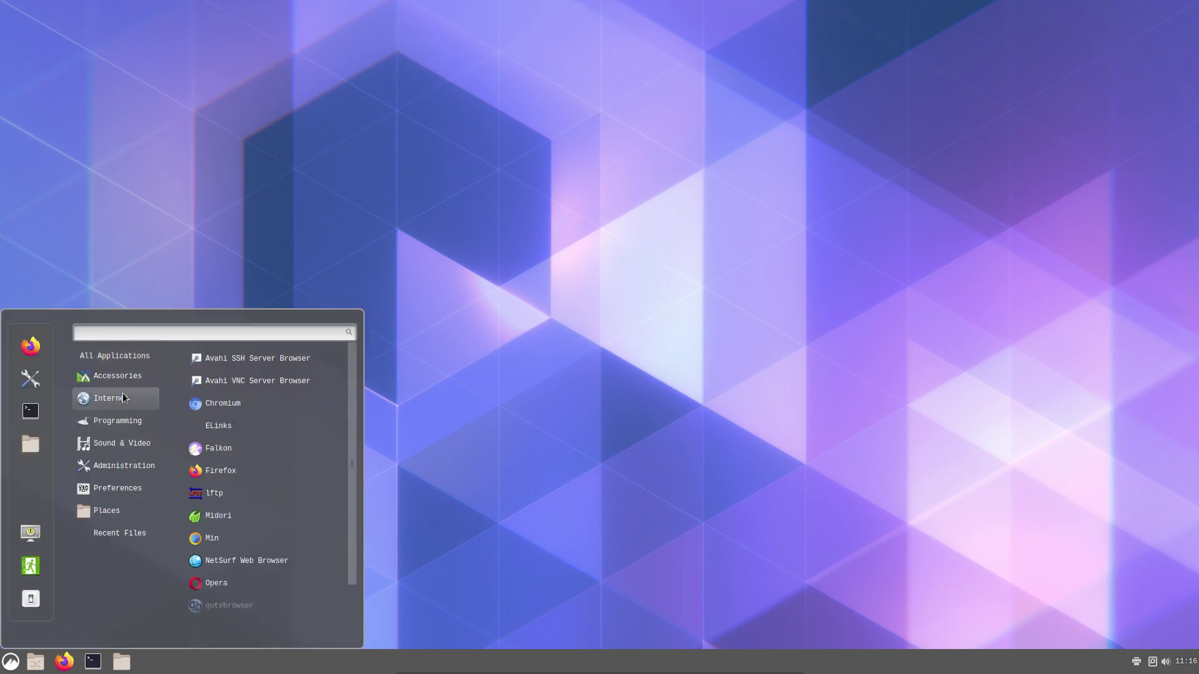
{"action": "mouse_move", "coordinate": [125, 359]}
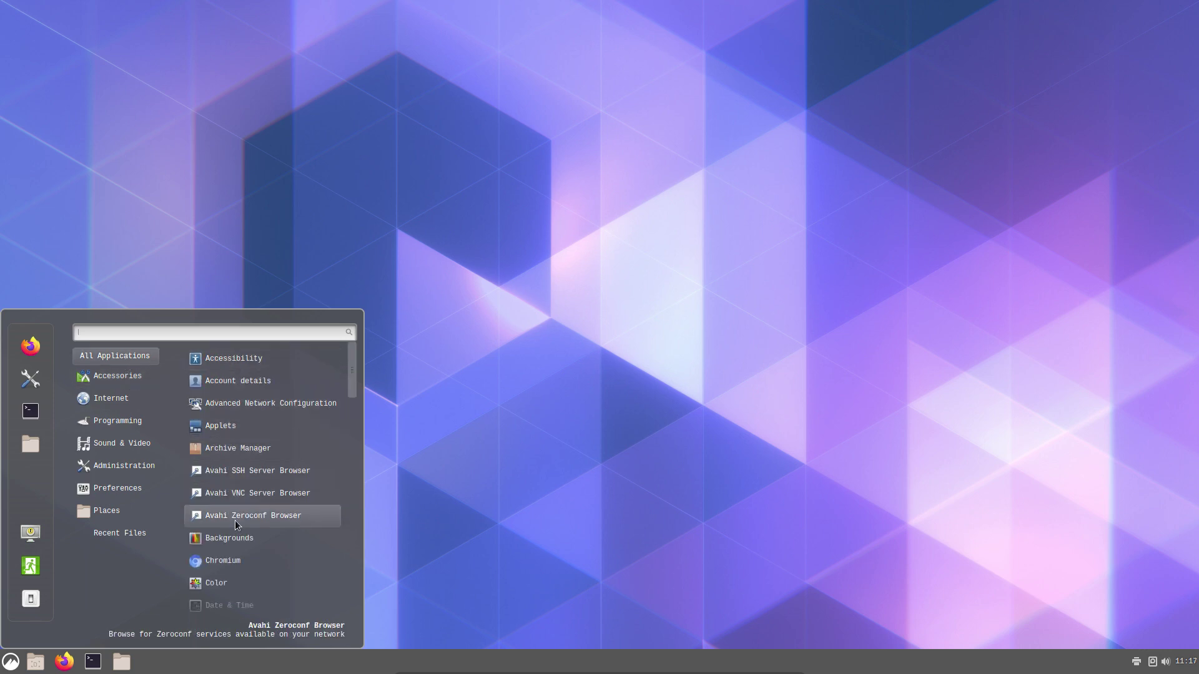
{"action": "scroll", "coordinate": [236, 519], "scroll_direction": "down", "scroll_amount": 5}
{"action": "scroll", "coordinate": [236, 521], "scroll_direction": "down", "scroll_amount": 8}
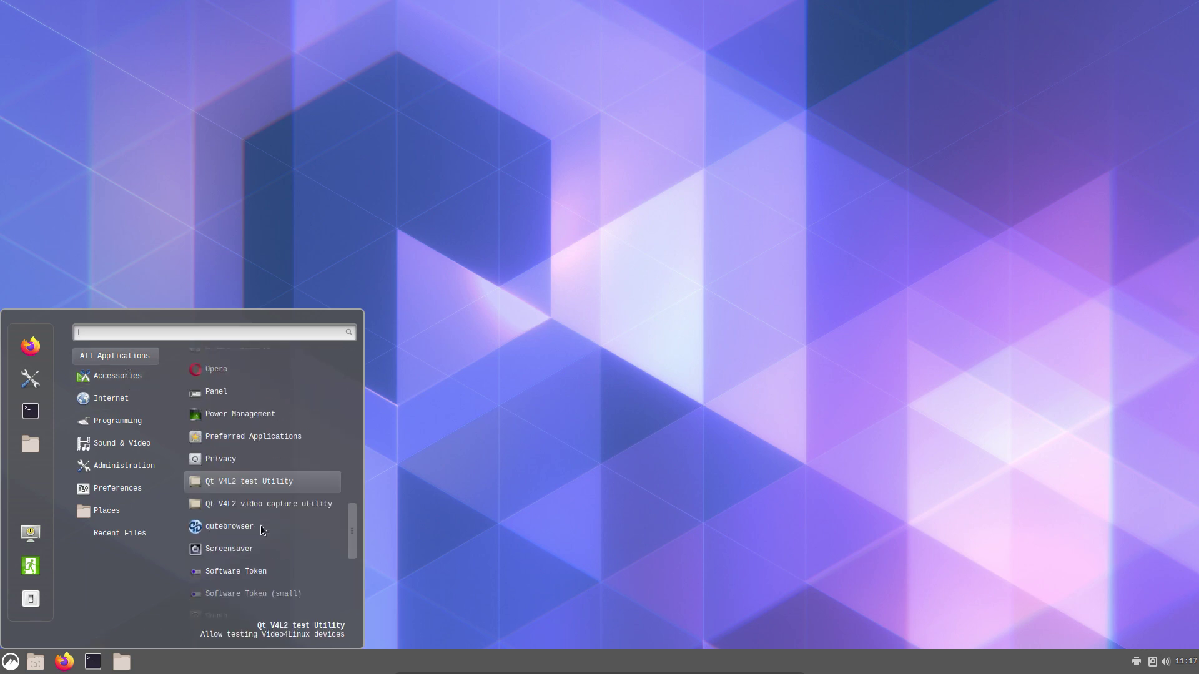
{"action": "left_click", "coordinate": [507, 347]}
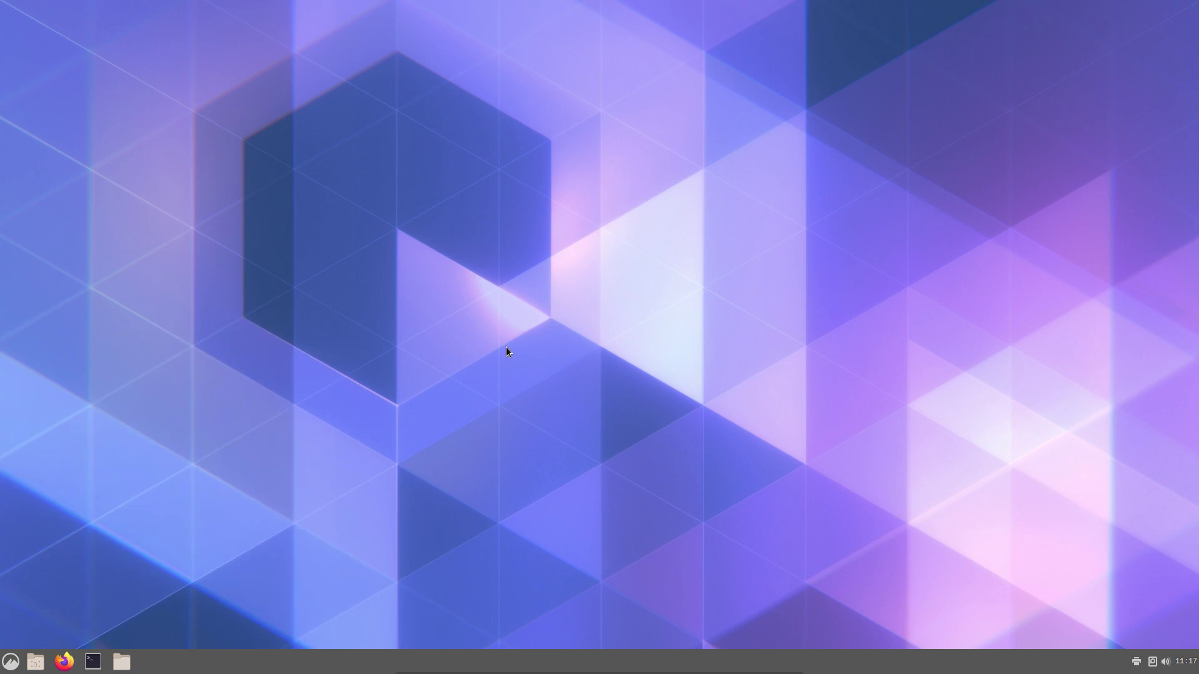